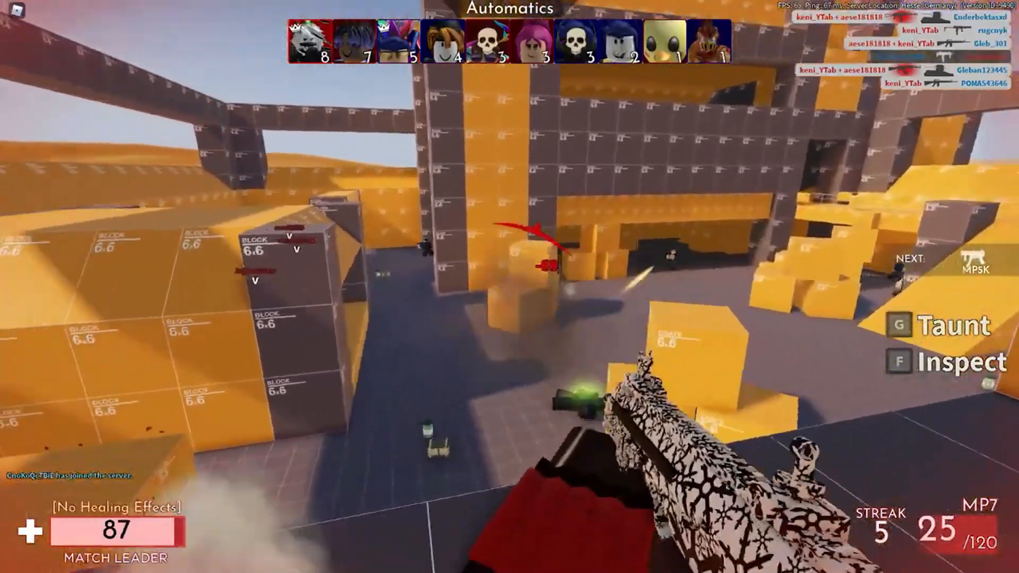
click(509, 286)
key(d)
click(510, 287)
click(510, 287)
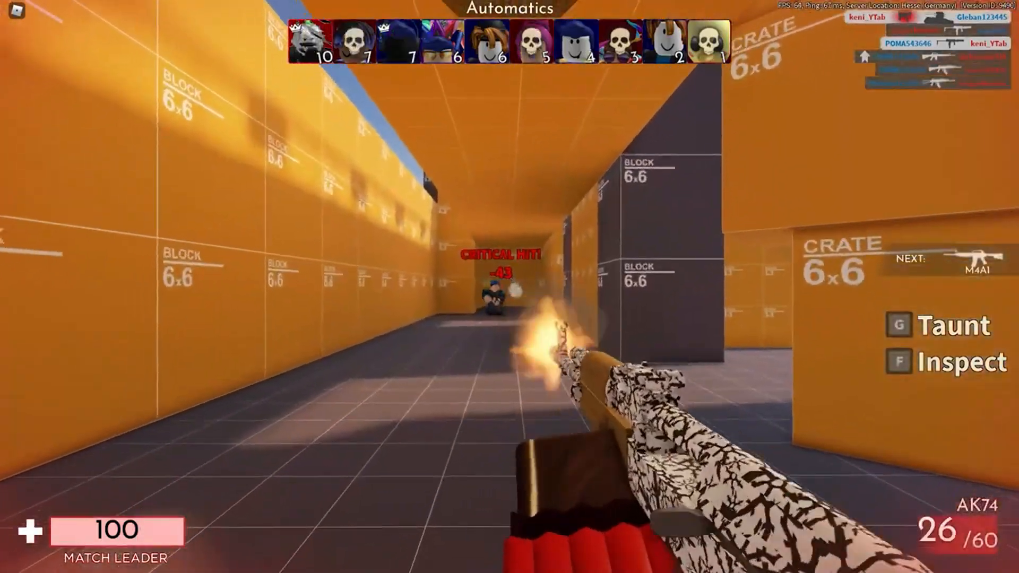
click(509, 287)
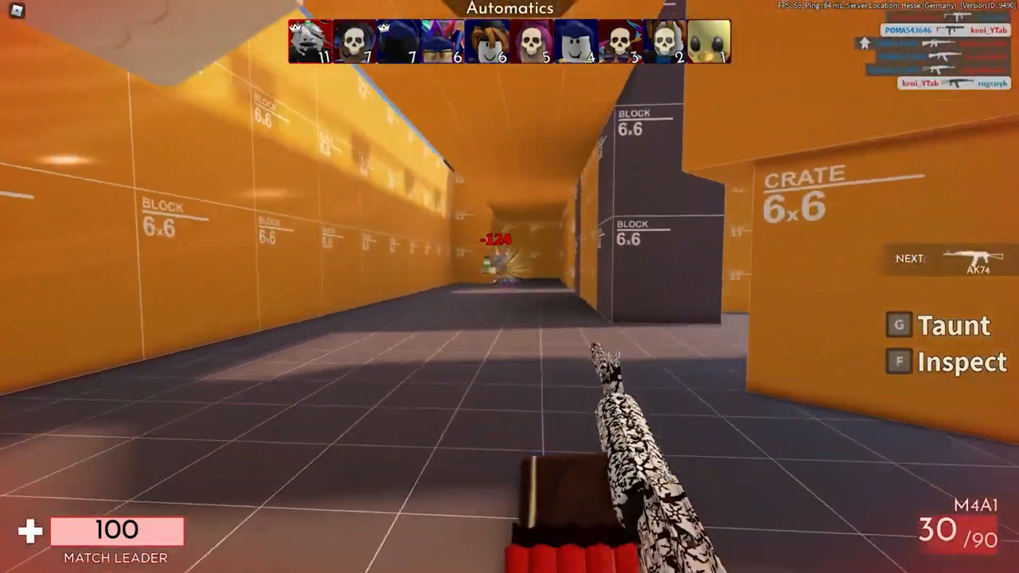
key(w)
click(510, 286)
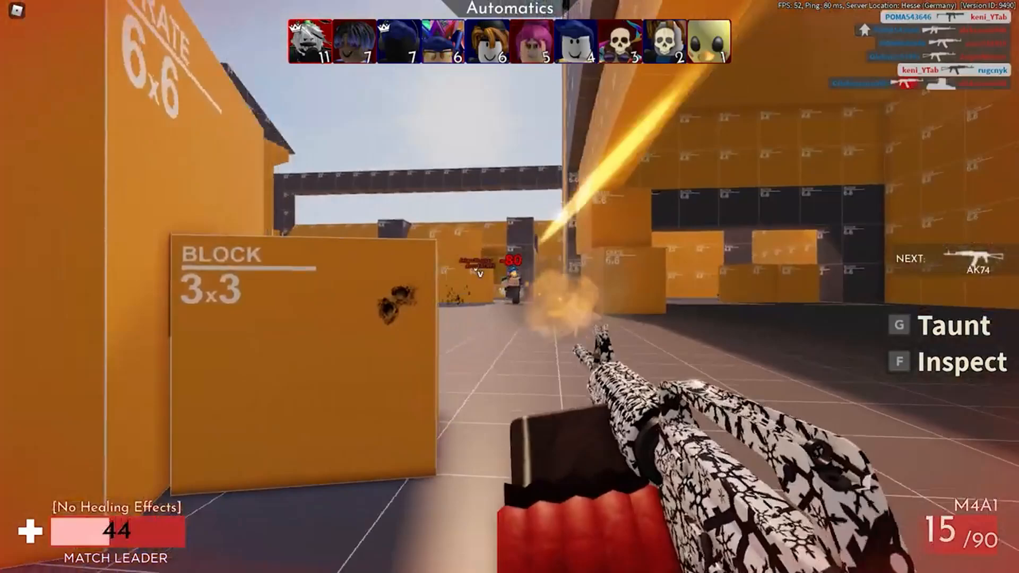
click(509, 286)
key(s)
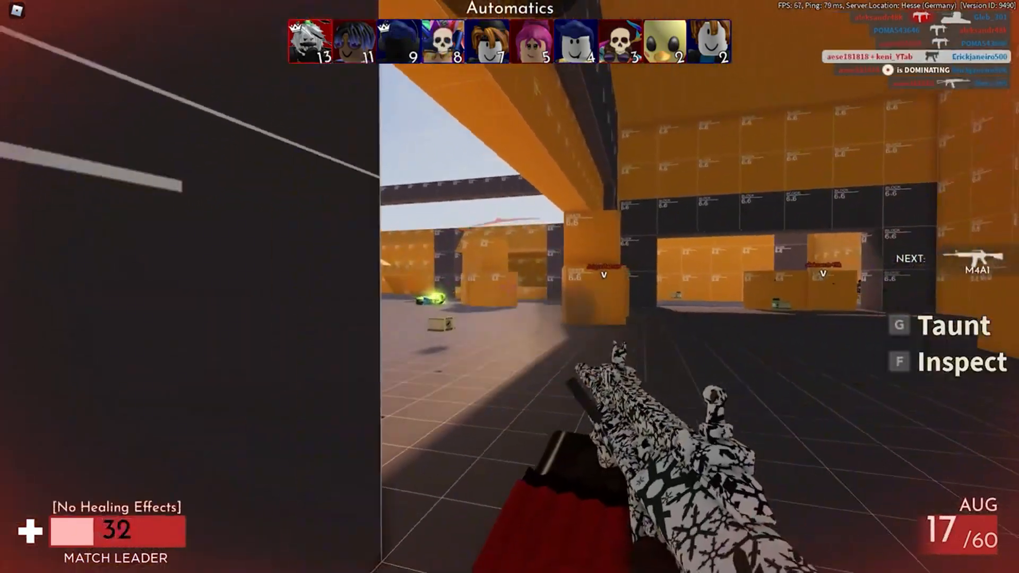
click(509, 286)
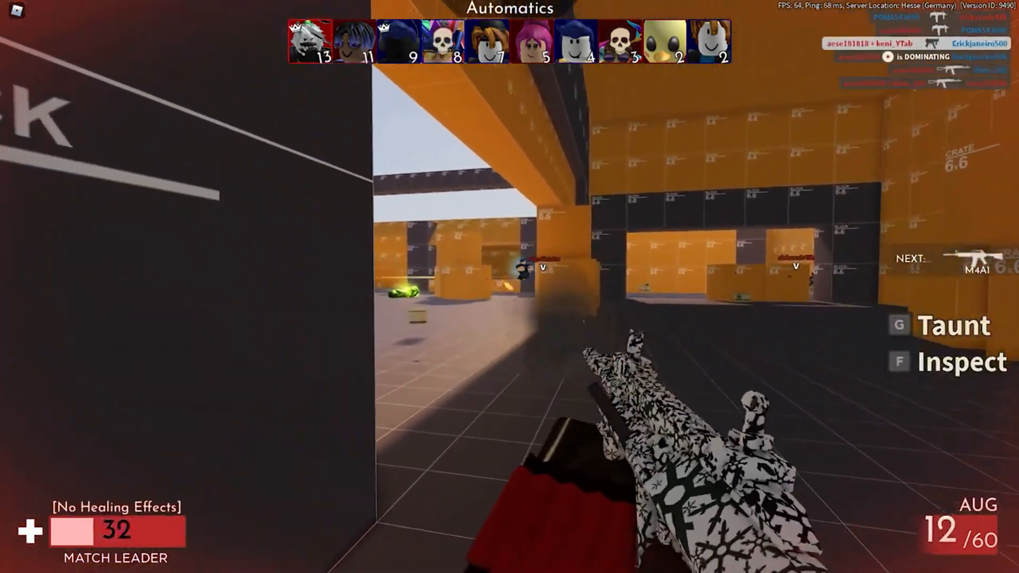
key(d)
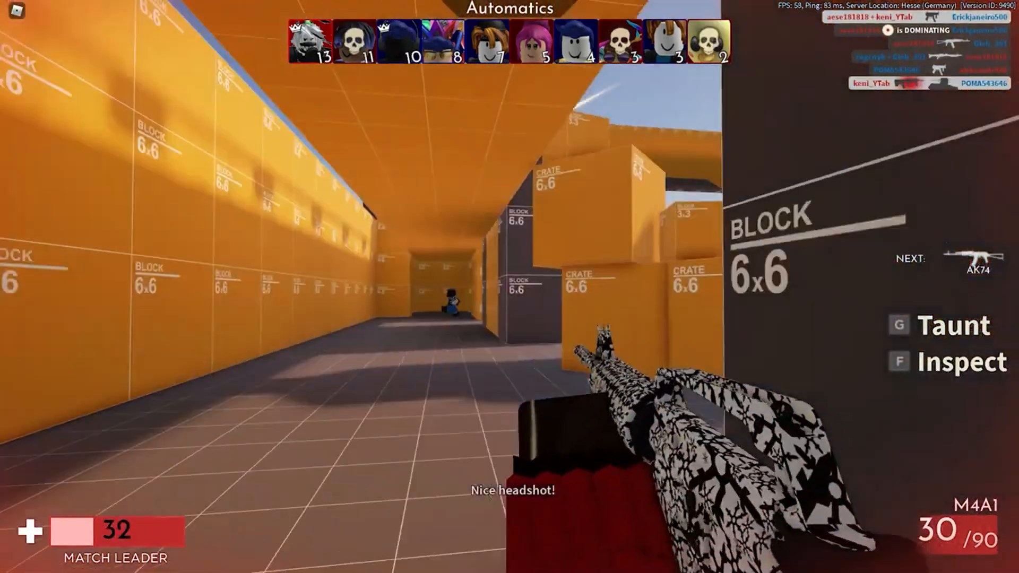
click(510, 287)
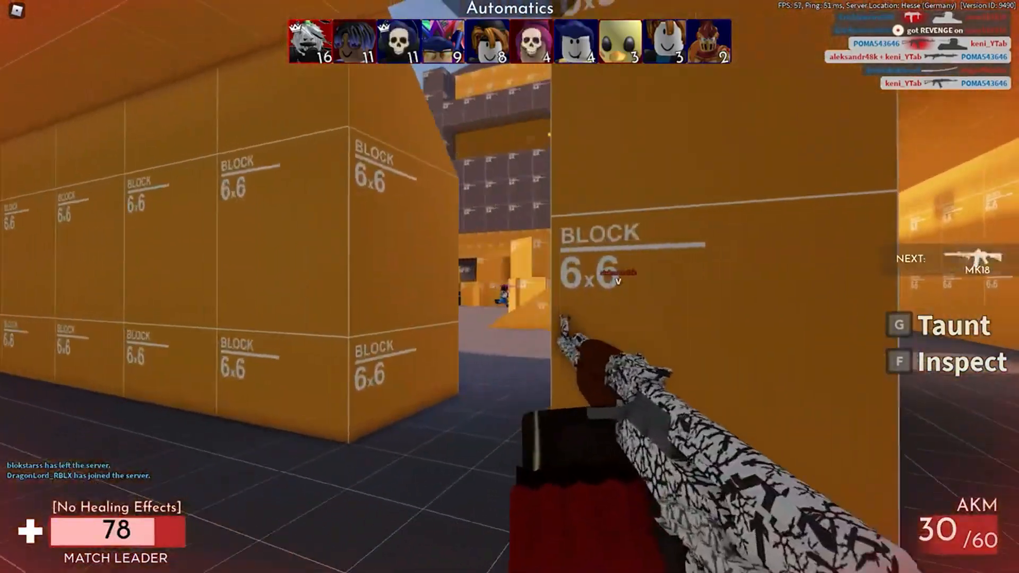
click(509, 287)
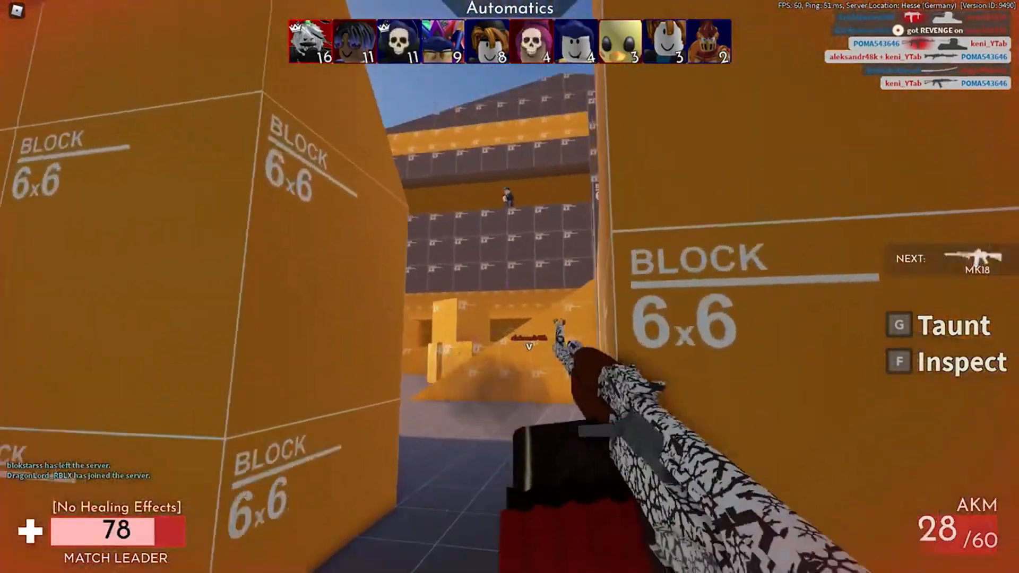
click(510, 286)
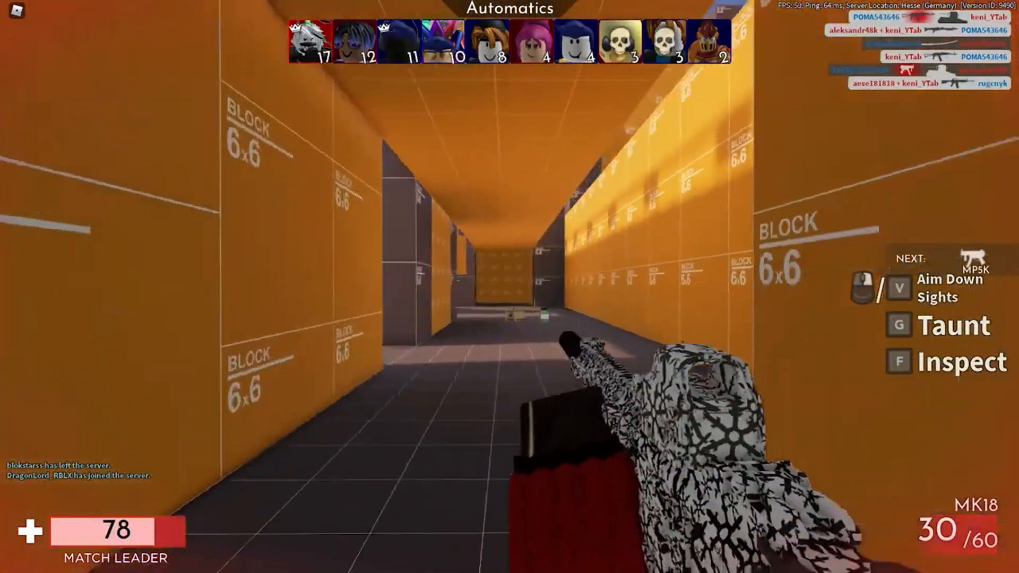
right_click(509, 287)
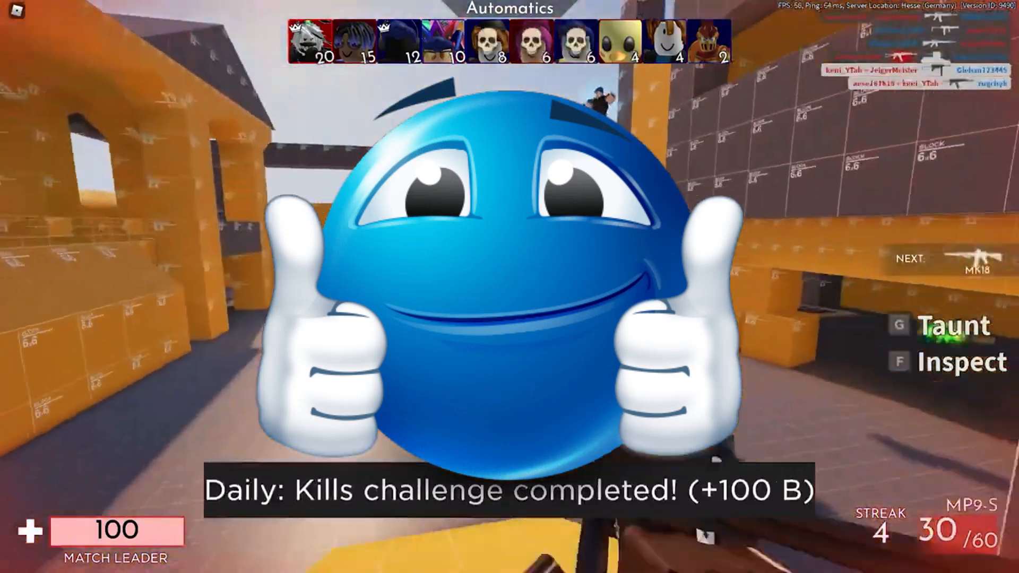
click(509, 287)
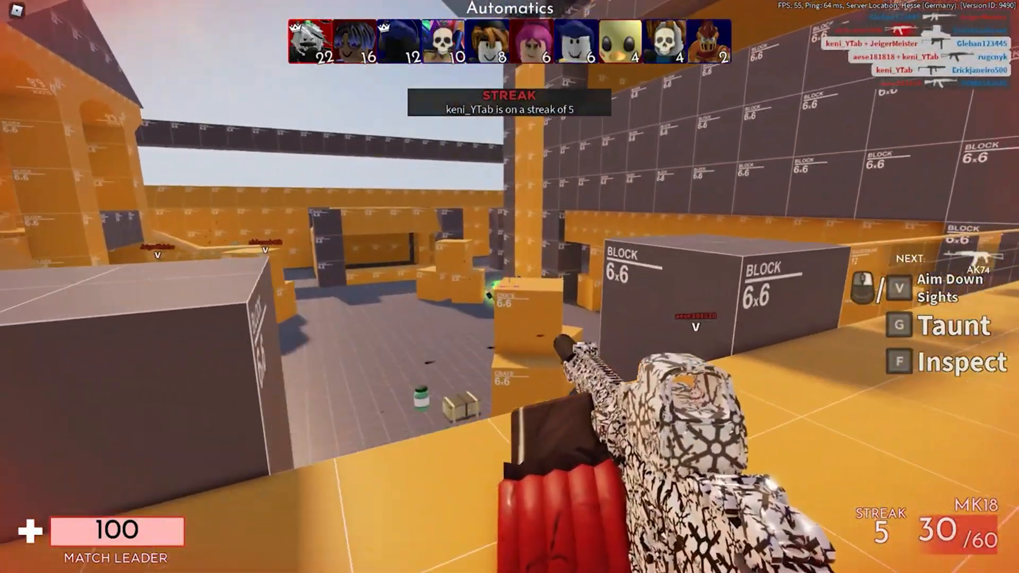
click(509, 287)
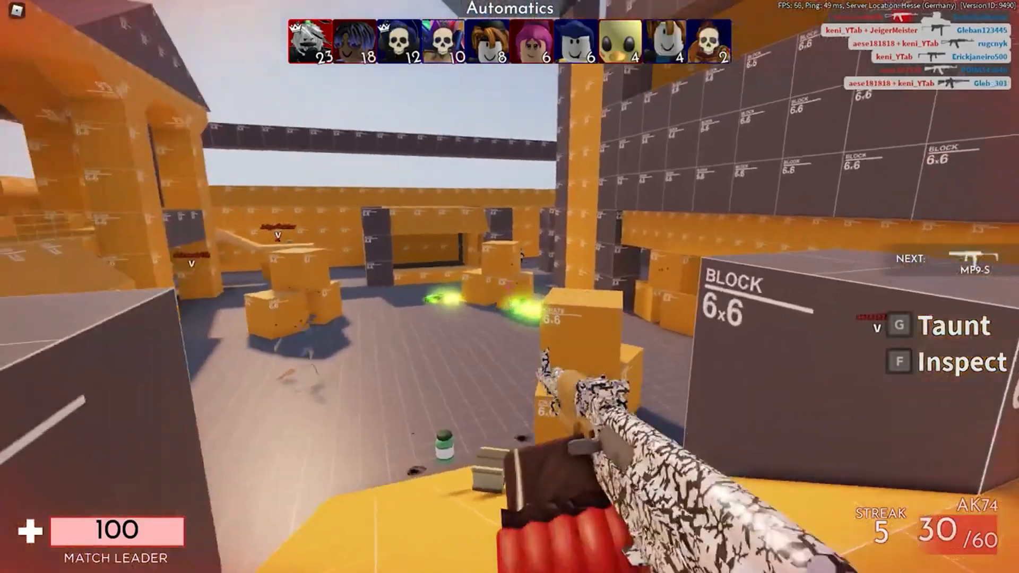
click(509, 287)
click(510, 287)
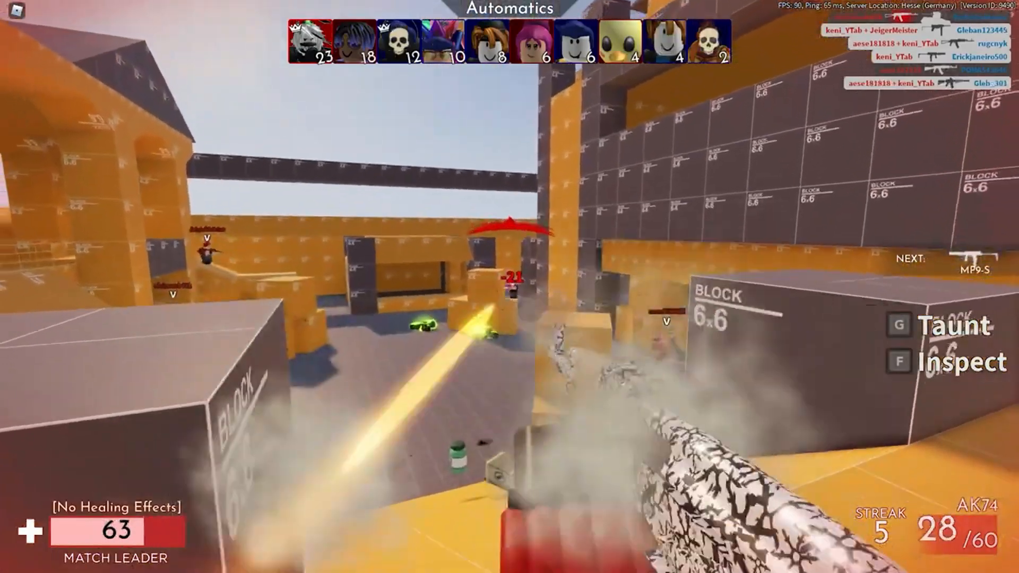
click(509, 286)
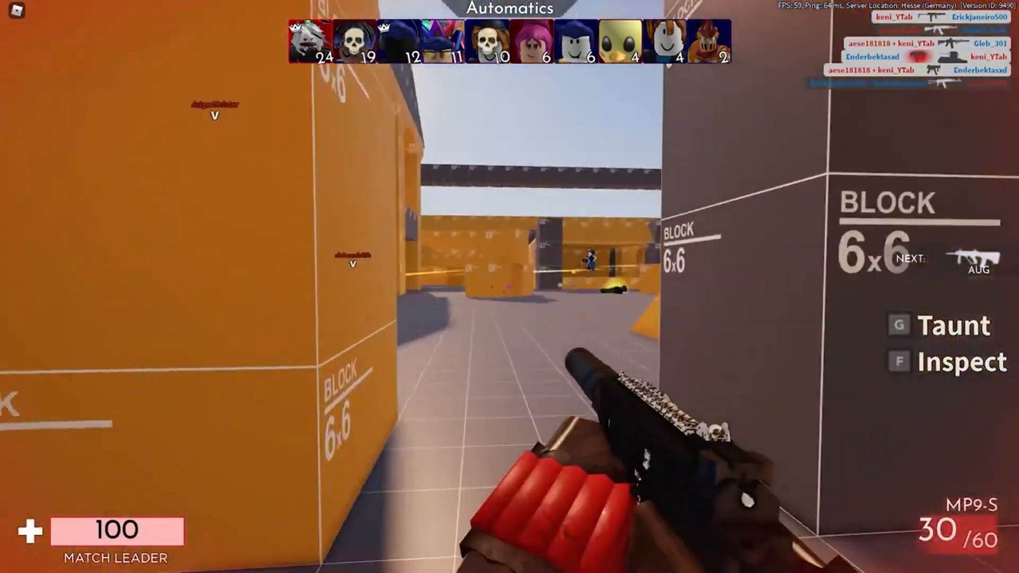
click(509, 287)
click(509, 287)
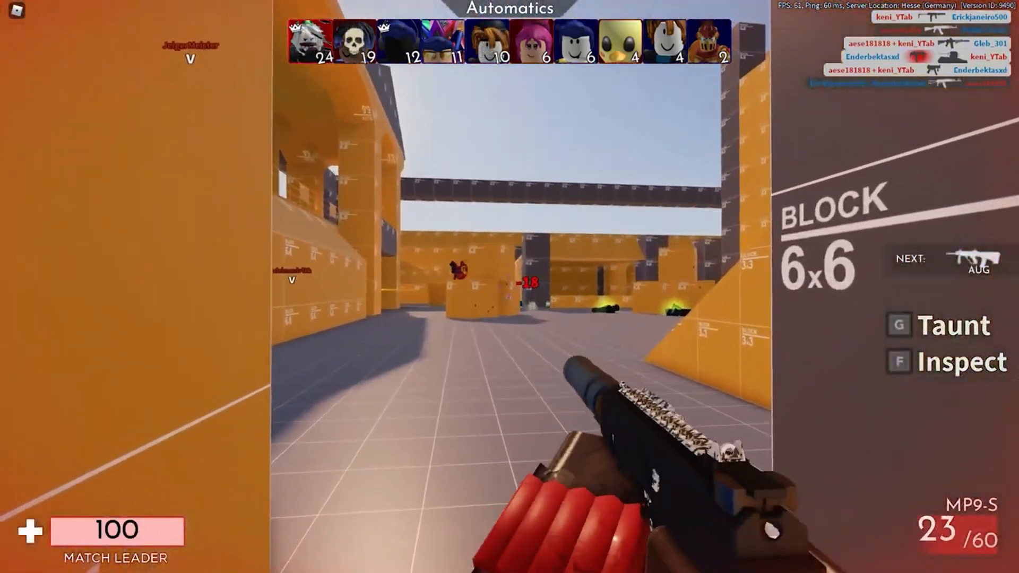
click(510, 287)
click(509, 286)
click(509, 286)
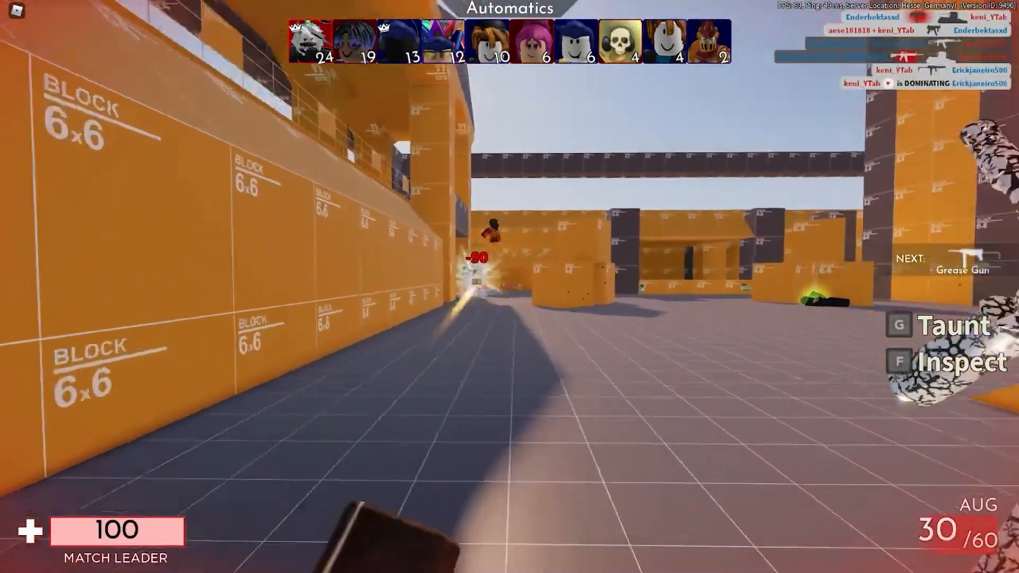
key(w)
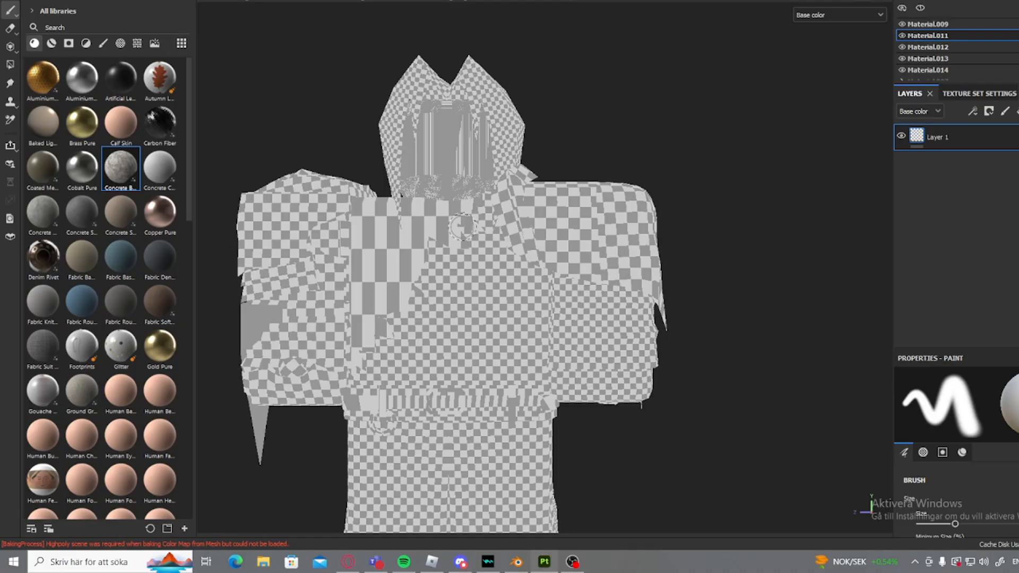
- Apply the Concrete Bare material to the character's torso
scroll(769, 297, down, 3)
mouse_move(690, 297)
alt+mouse_down()
mouse_move(769, 297)
mouse_move(695, 298)
alt+mouse_up()
drag(109, 167, 578, 300)
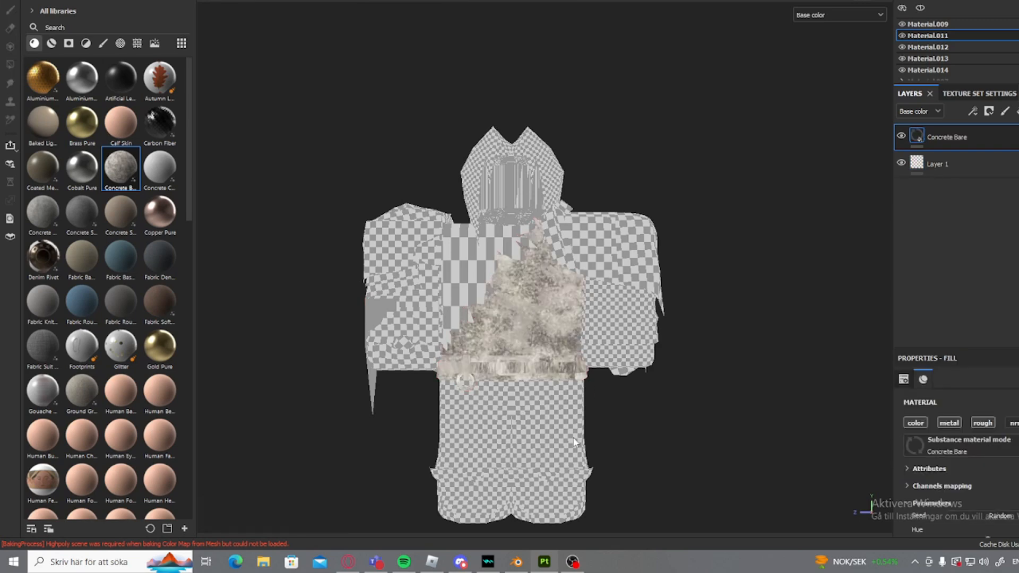
- Delete the Concrete Bare layer and Layer 1 from Material.011, and add a fill layer to the empty stack
key(Delete)
key(Delete)
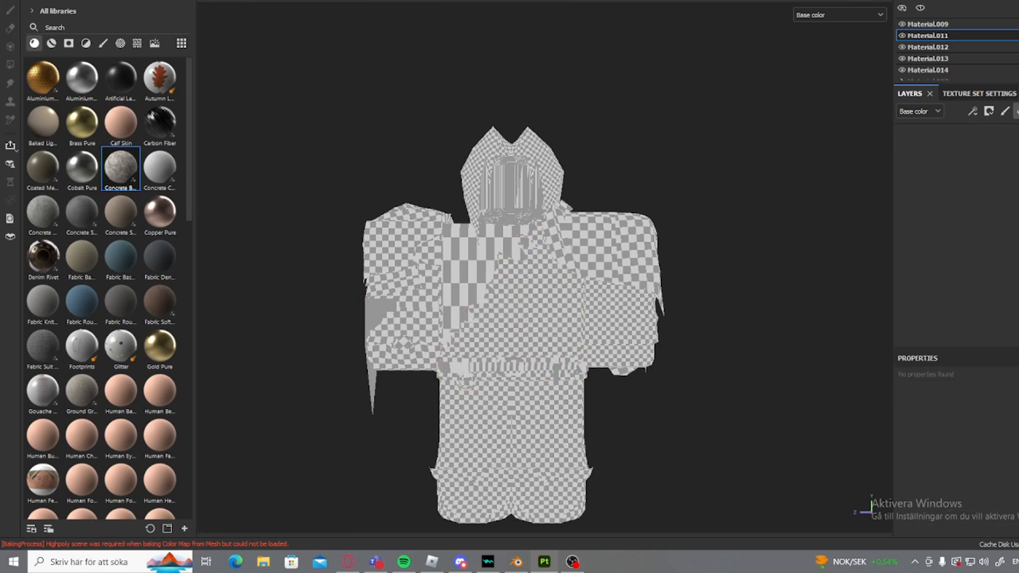
click(1017, 111)
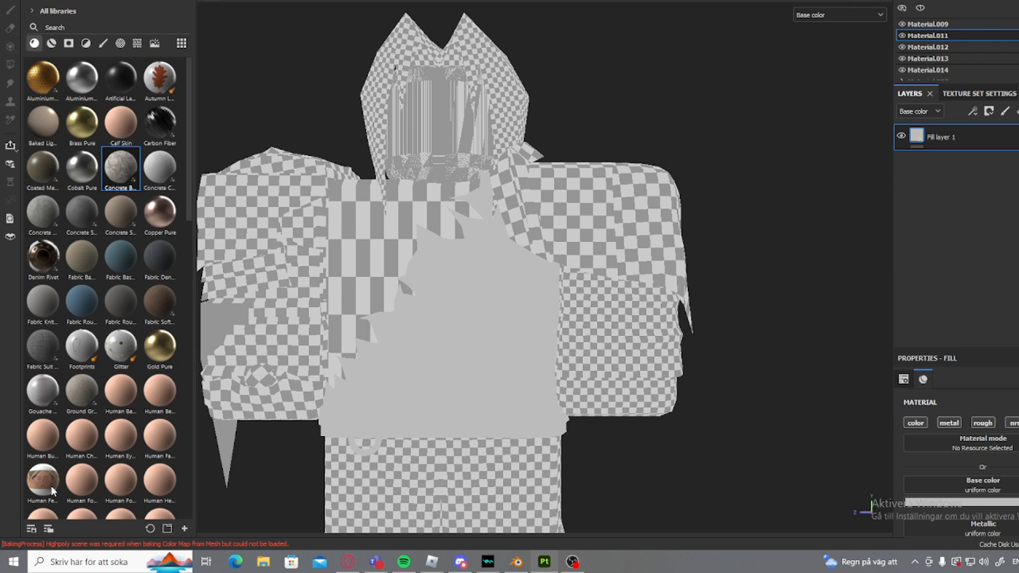
- Open File Explorer and move the opened window out of the way of the viewport
key(super+e)
drag(431, 149, 0, 151)
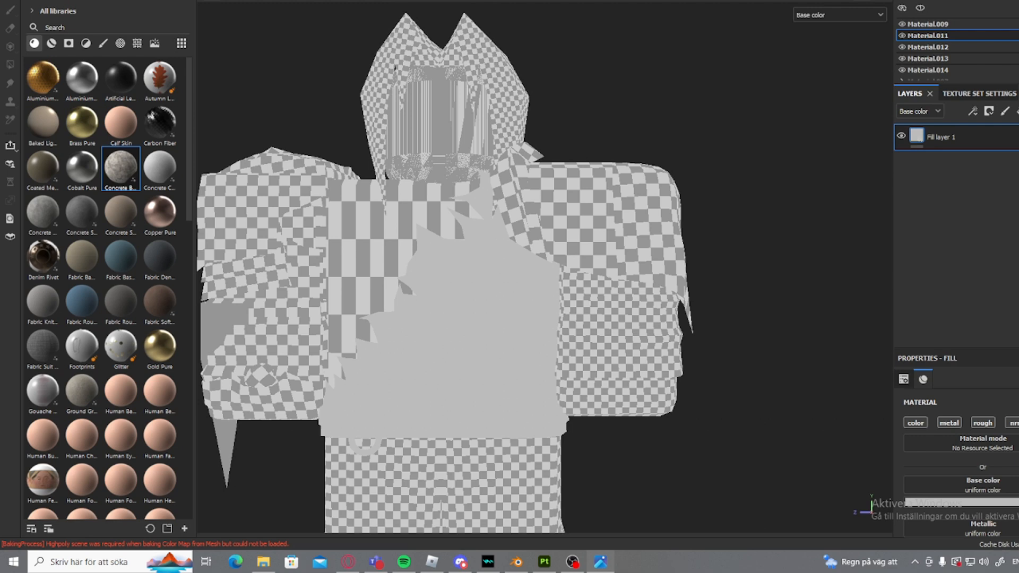
- Set the fill layer's base color to near-black and close the color picker
alt+drag(403, 233, 432, 254)
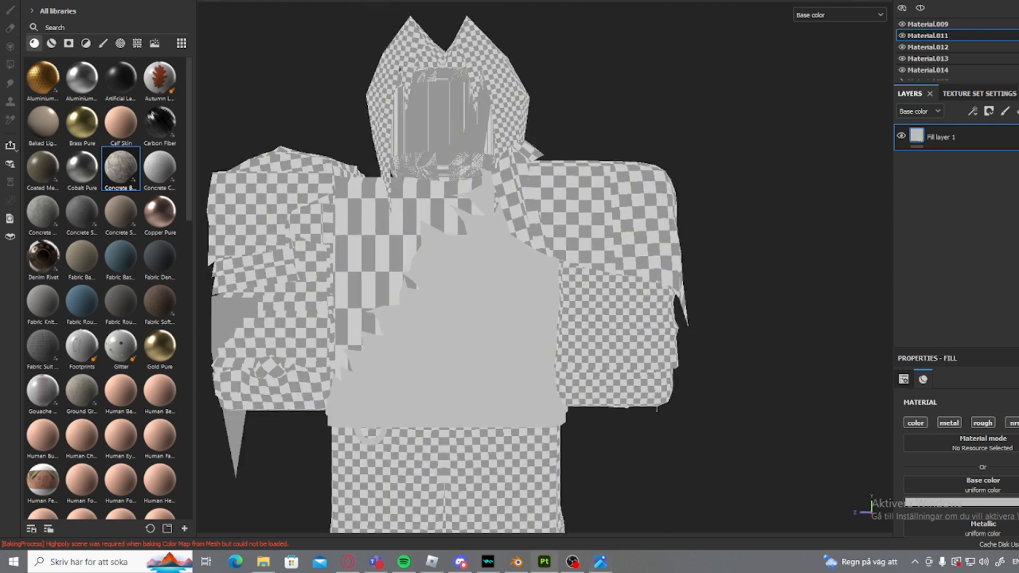
click(1010, 504)
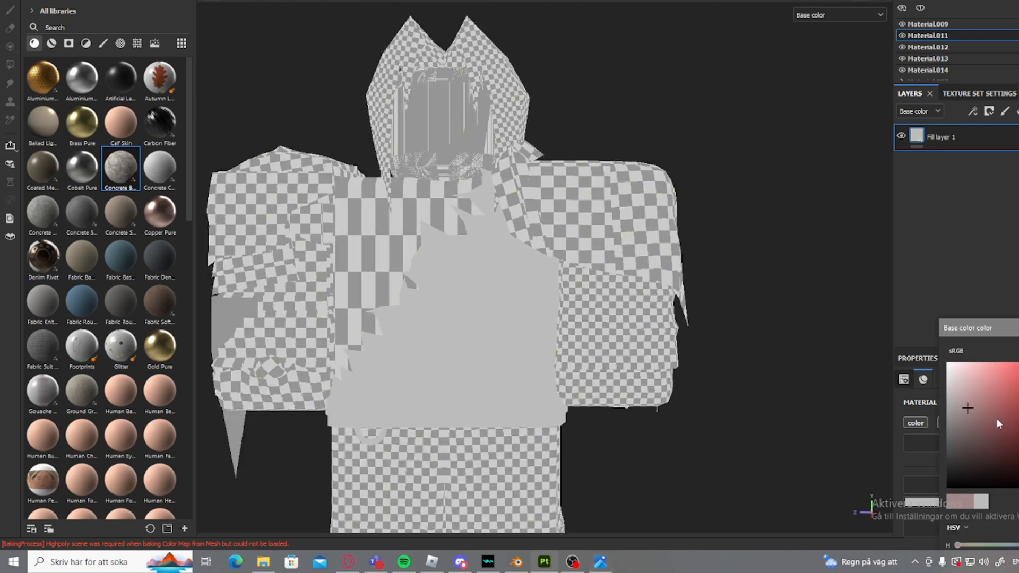
click(1008, 434)
drag(1008, 434, 951, 476)
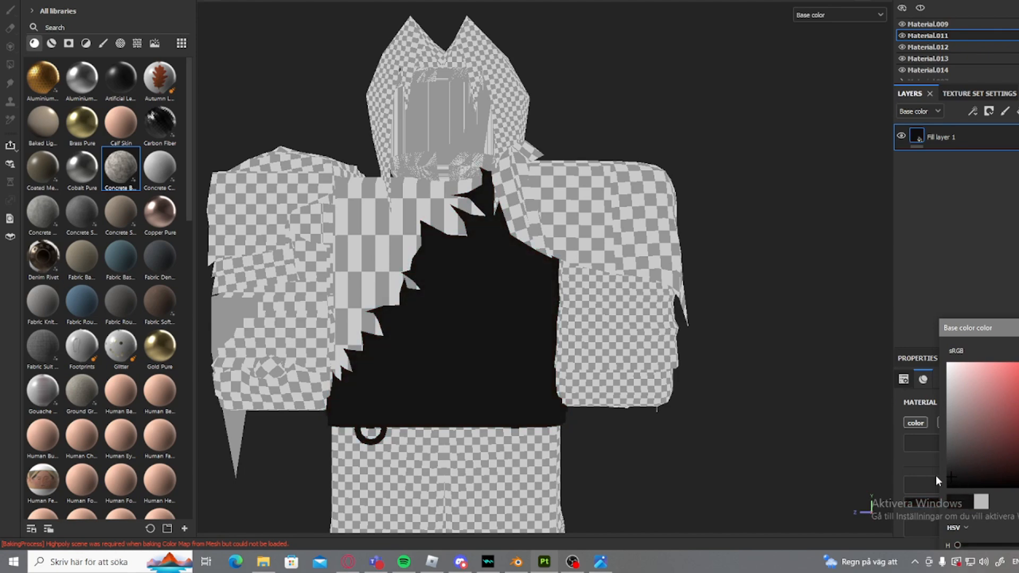
scroll(542, 361, up, 2)
alt+drag(541, 361, 482, 368)
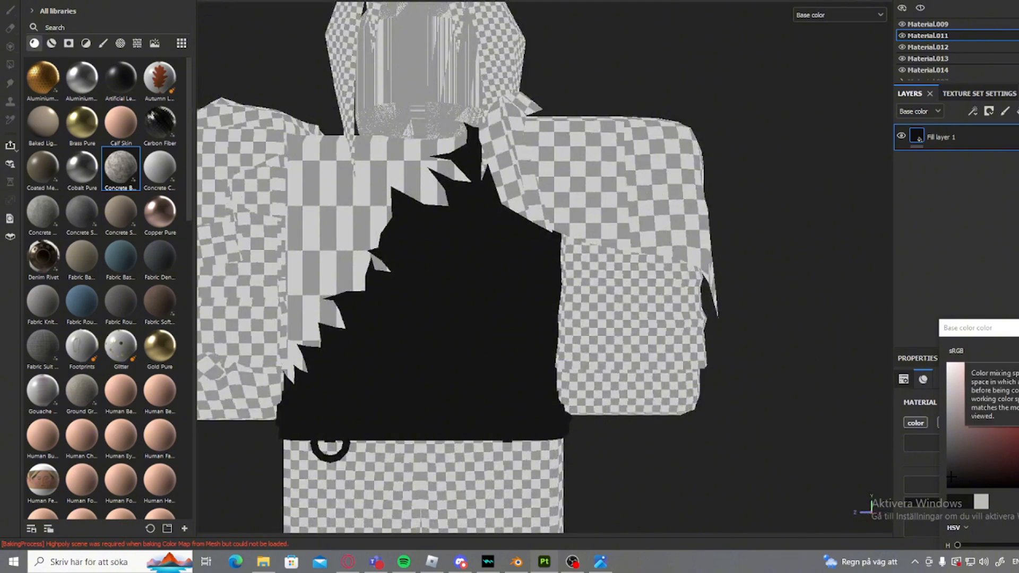
click(1018, 328)
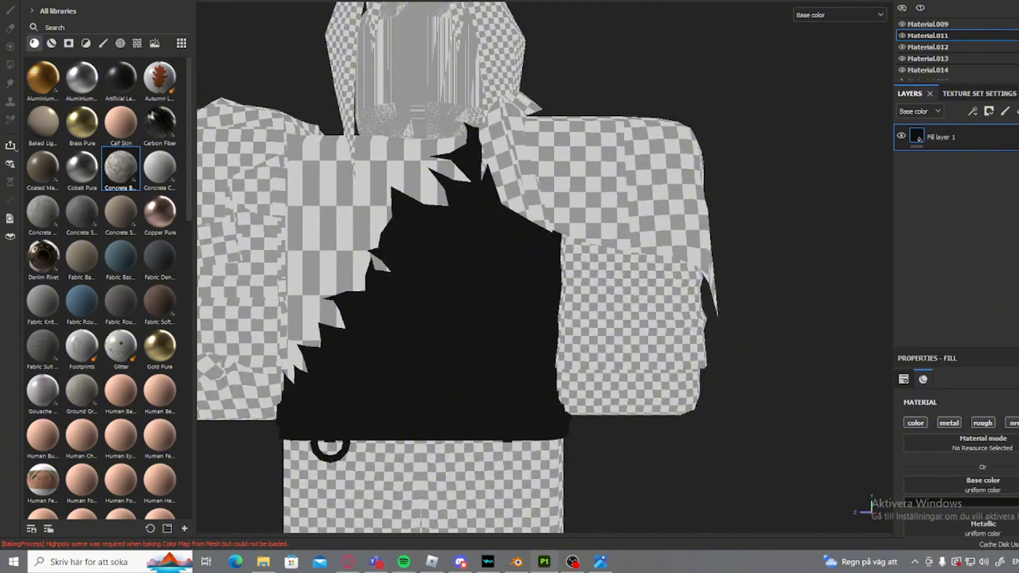
- Add a folder to the layer stack and give it a black mask
click(1018, 111)
right_click(989, 127)
click(970, 0)
- Reveal the torso in the folder's mask using Polygon Fill in mesh mode, and move the fill layer into the folder
key(4)
alt+middle_drag(265, 226, 592, 229)
click(972, 378)
click(604, 301)
drag(982, 165, 1014, 139)
alt+drag(568, 319, 451, 342)
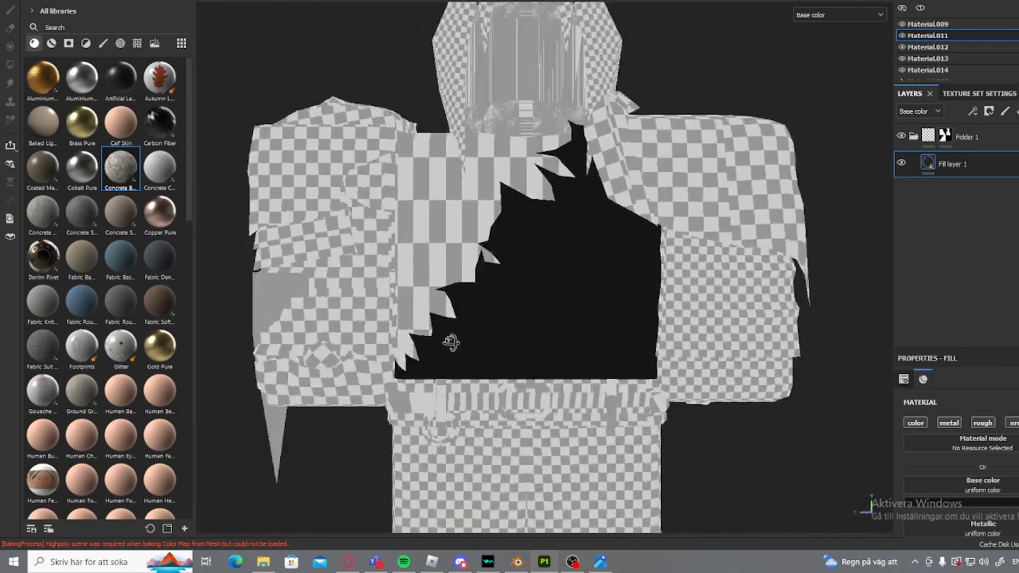
scroll(582, 316, up, 2)
click(966, 493)
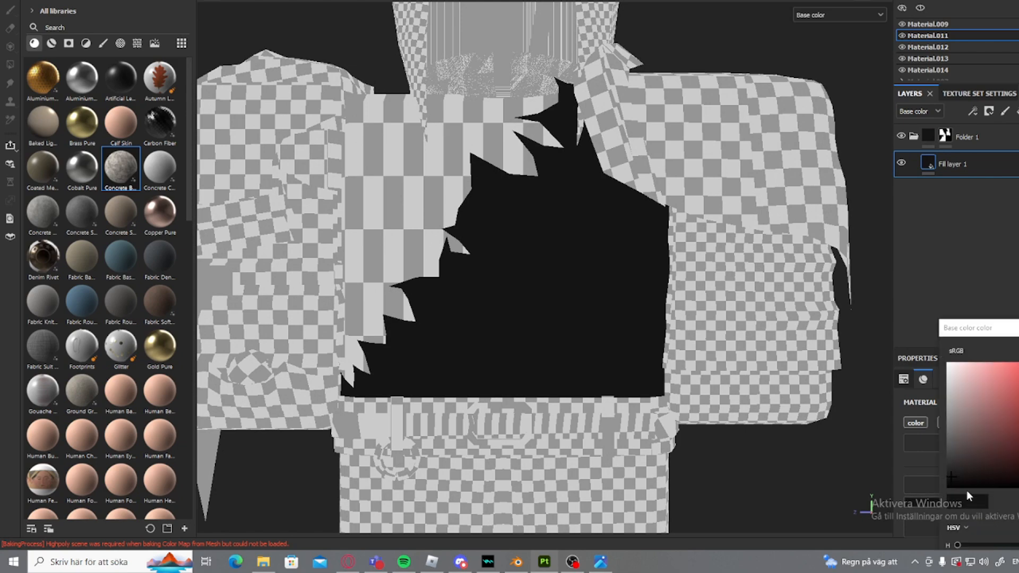
alt+drag(597, 366, 475, 374)
scroll(687, 374, down, 3)
scroll(581, 298, up, 5)
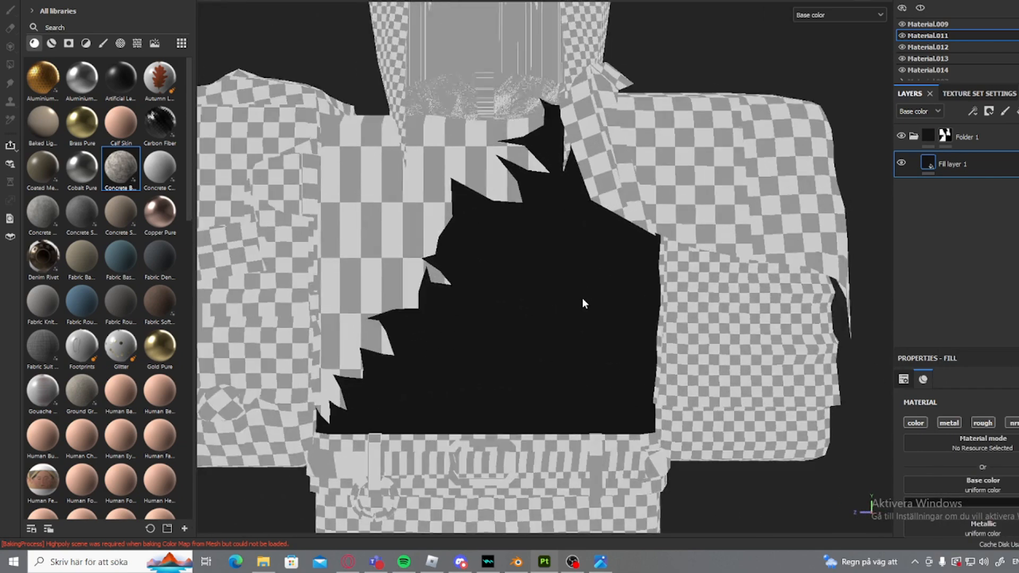
- Rename the fill layer inside the folder as Base Color
double_click(950, 163)
text(Base Color)
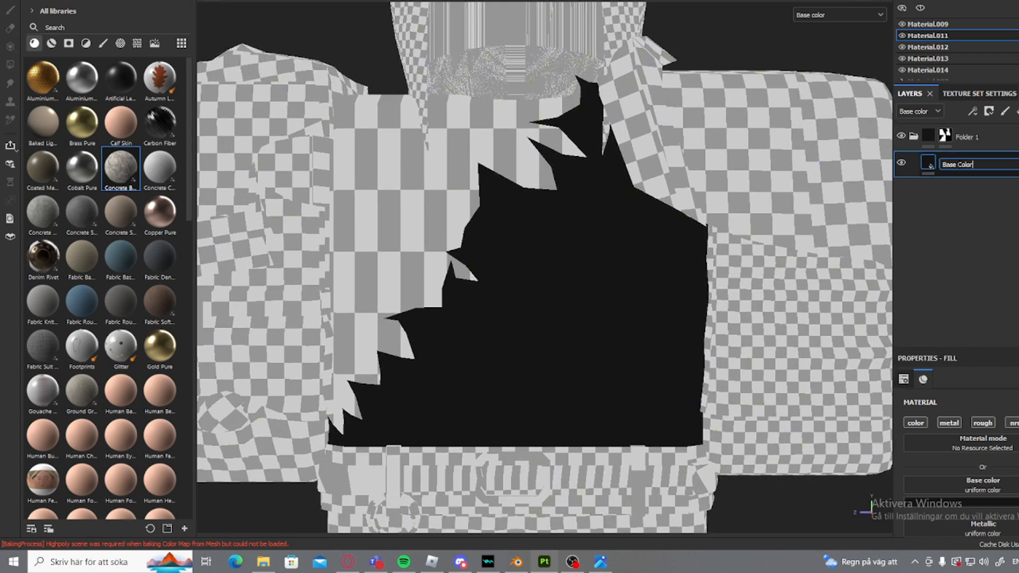
key(Return)
- Add another fill layer above Base Color in the folder and name it Hard Crease
click(1017, 112)
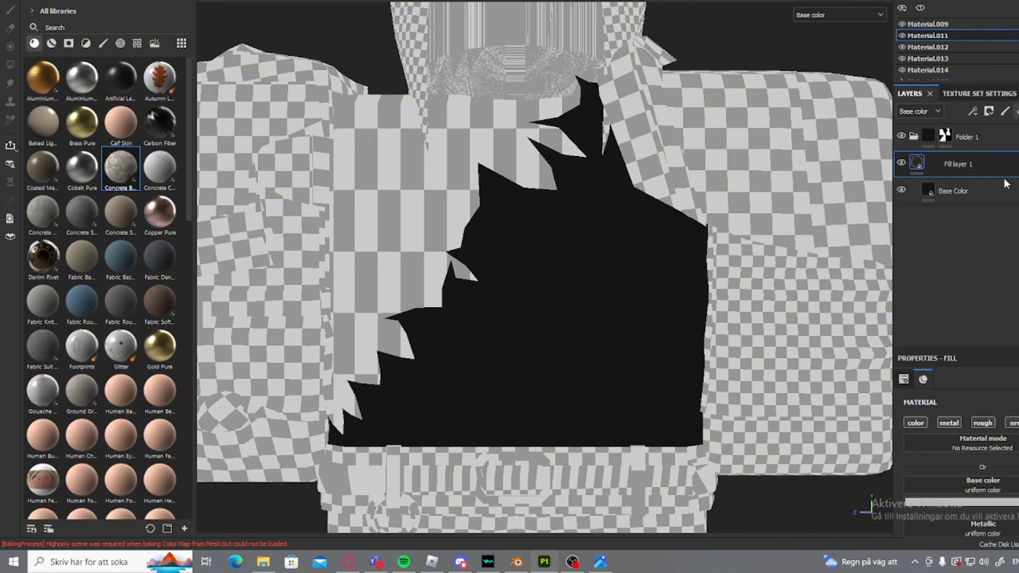
double_click(973, 165)
key(BackSpace)
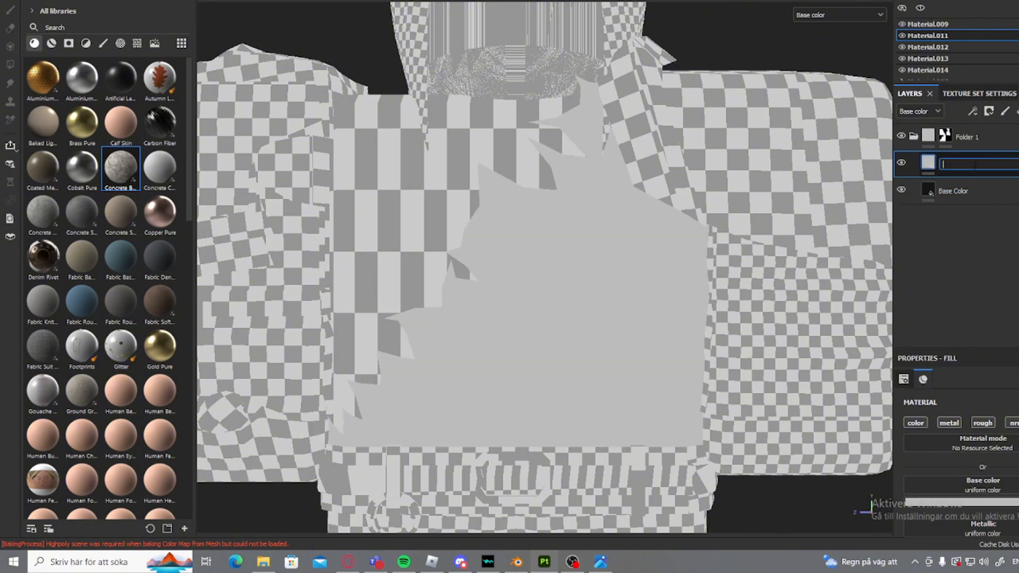
text(Hard Creaseam)
key(Return)
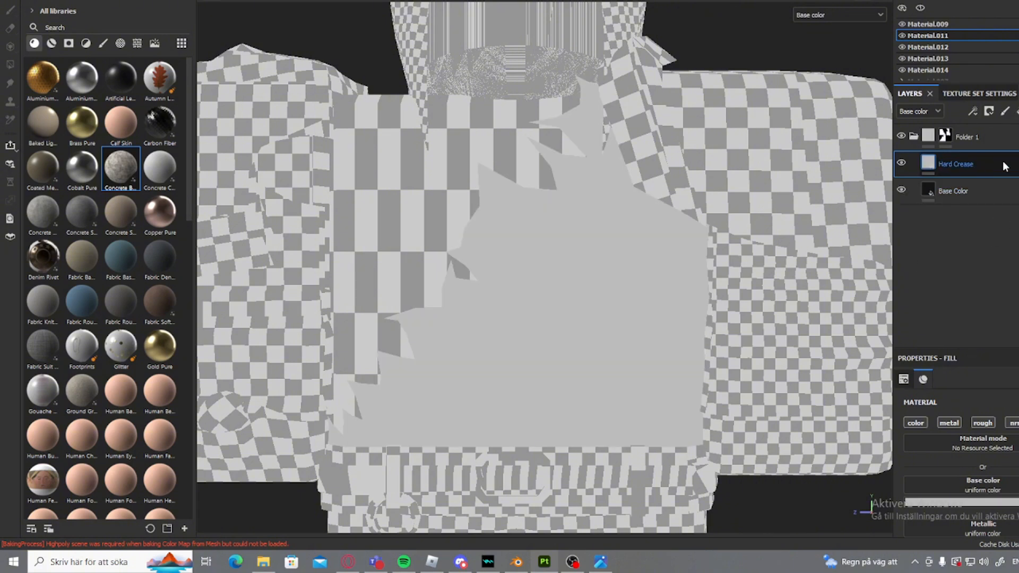
- Add a black mask to the Hard Crease layer, and select the Base Color layer
right_click(1004, 164)
click(963, 0)
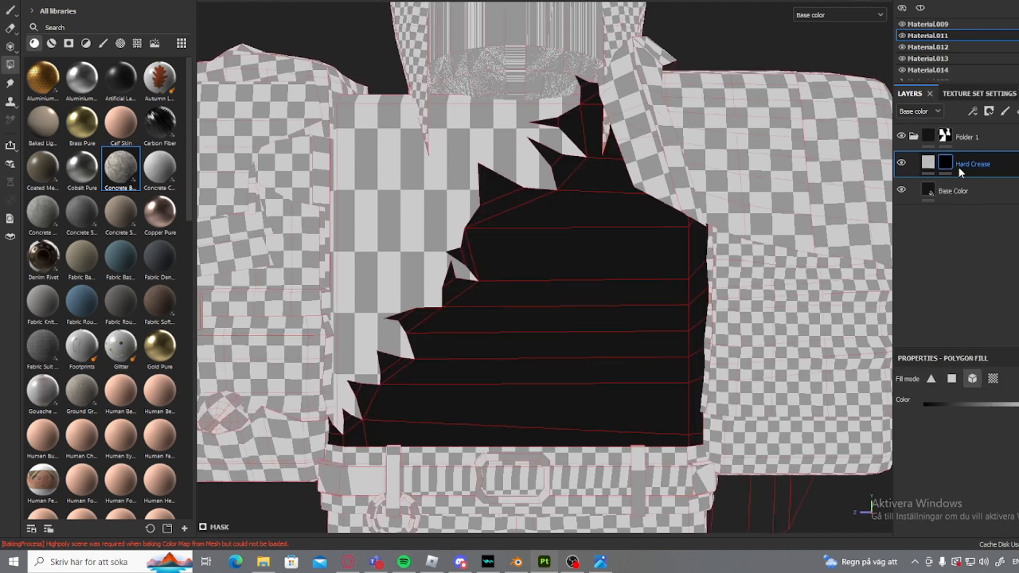
click(981, 193)
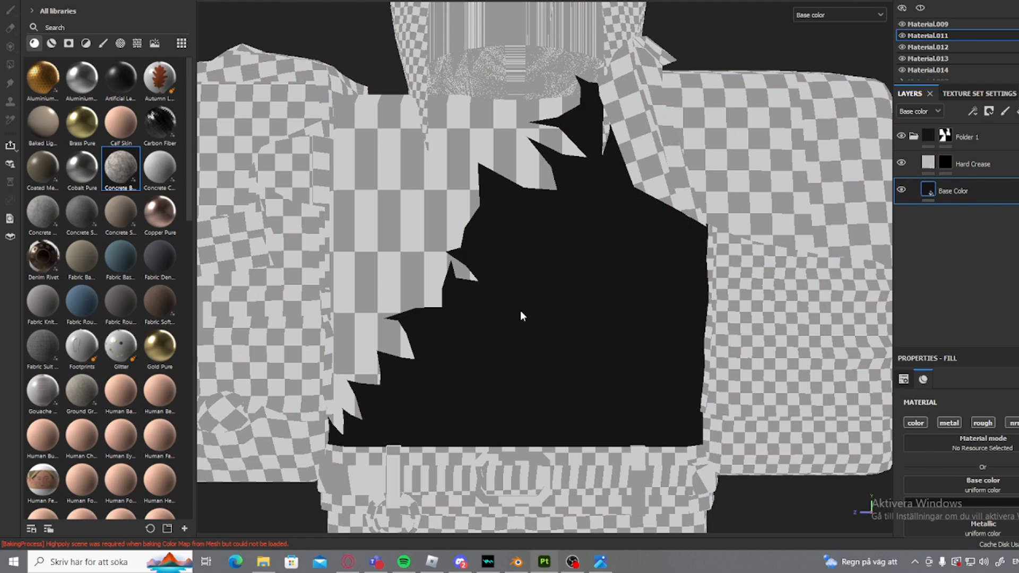
- Add a fill layer with a black mask between Hard Crease and Base Color
scroll(576, 331, down, 3)
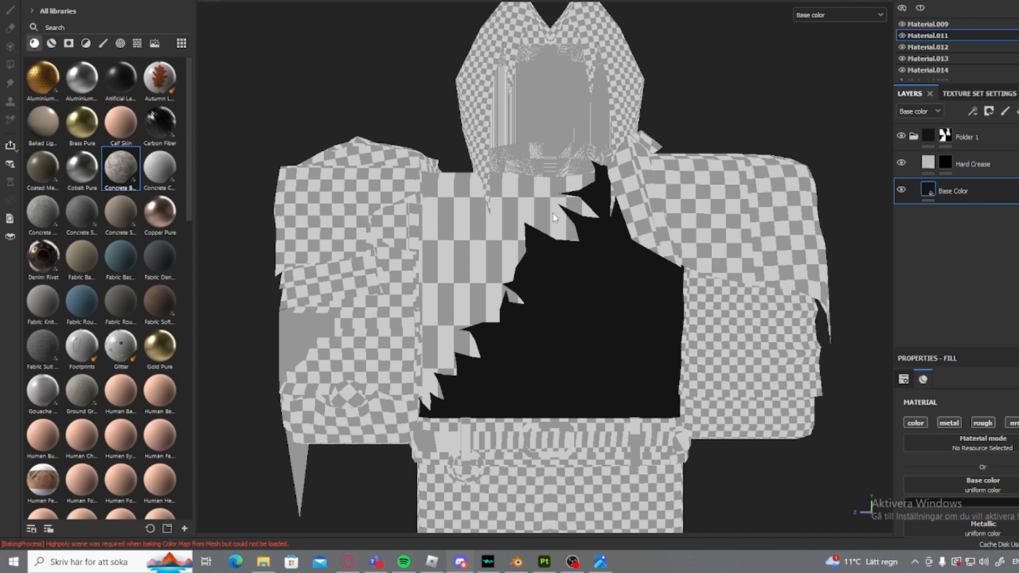
alt+drag(522, 222, 498, 223)
alt+middle_drag(498, 223, 465, 229)
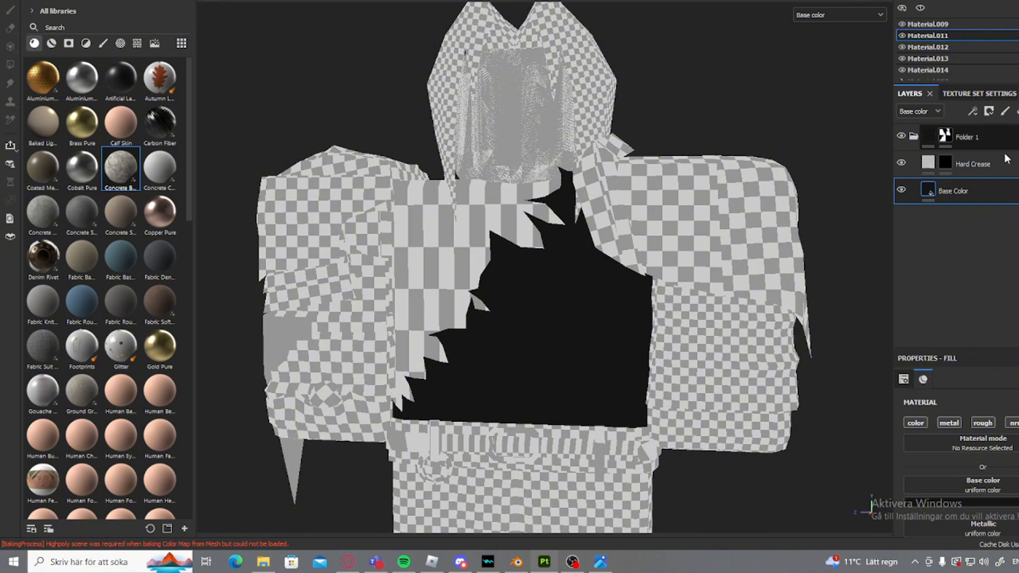
click(1017, 111)
right_click(973, 190)
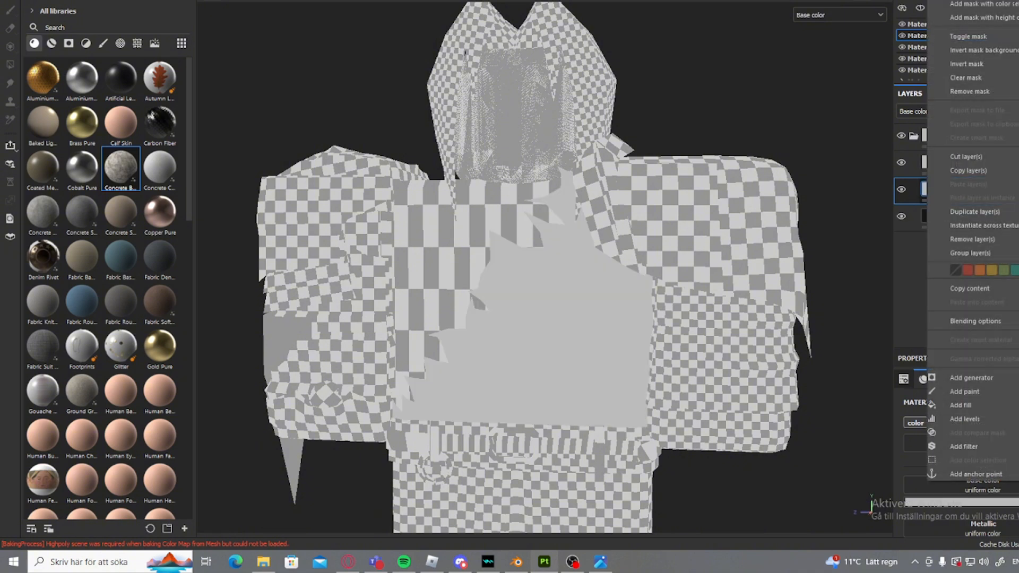
click(972, 153)
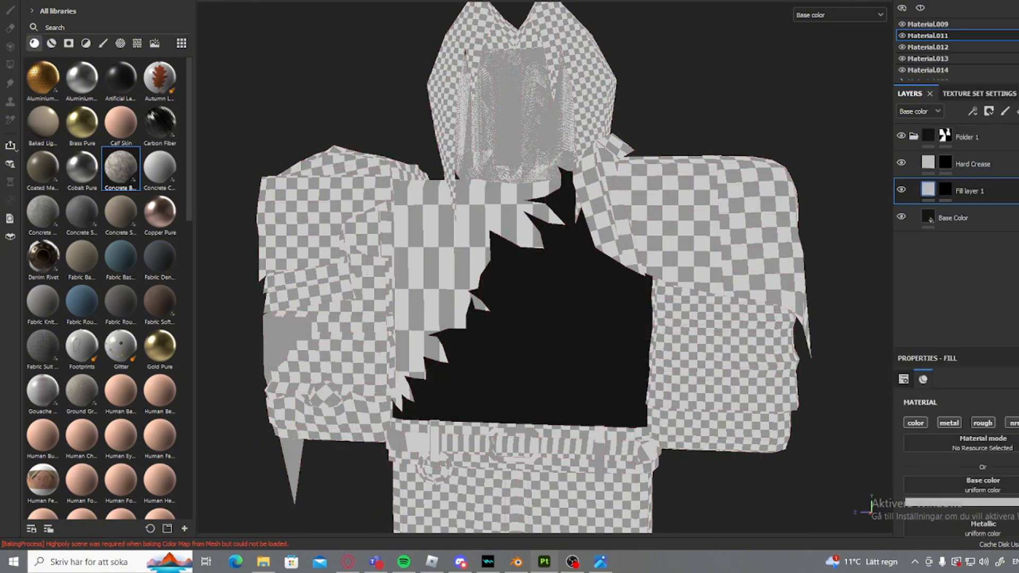
- Sample the Base Color layer's color for the new fill layer, and darken it to black
click(1017, 502)
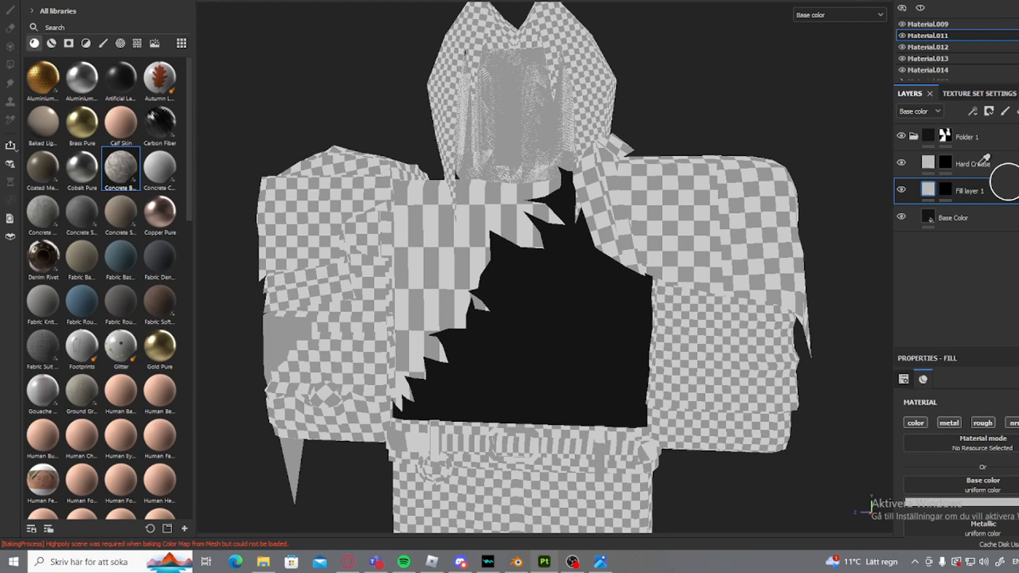
click(930, 211)
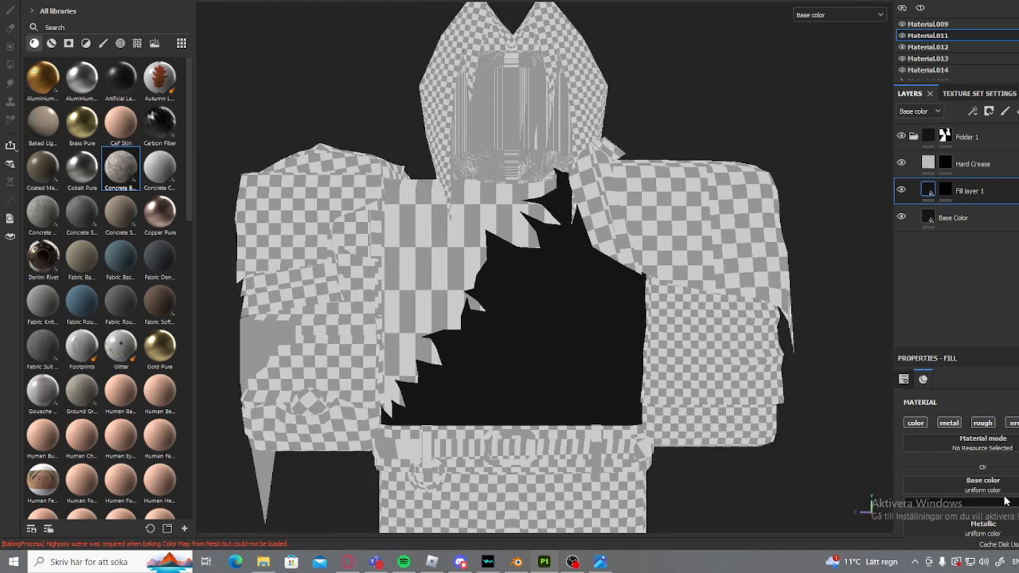
click(1004, 500)
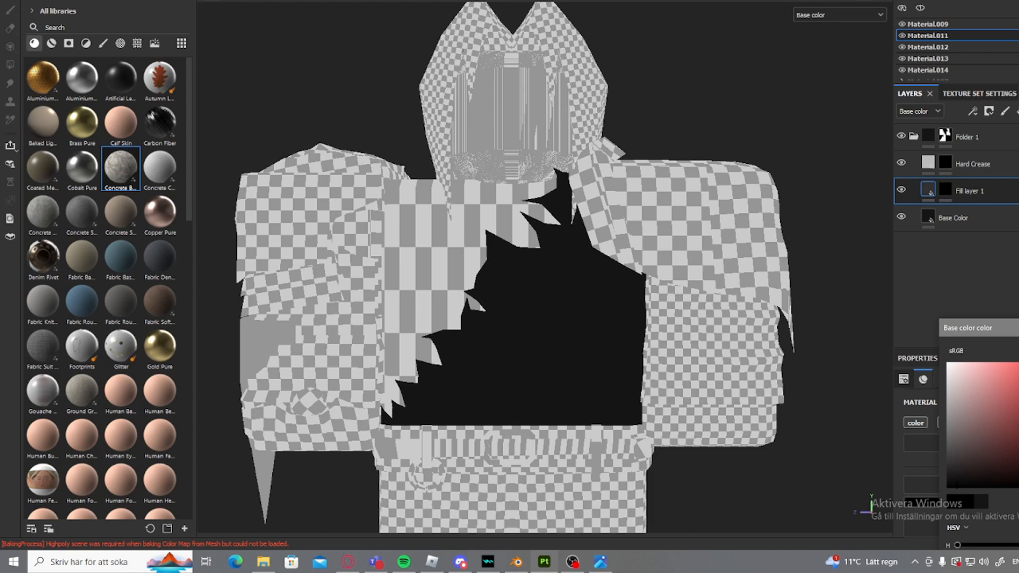
alt+right_drag(775, 389, 842, 378)
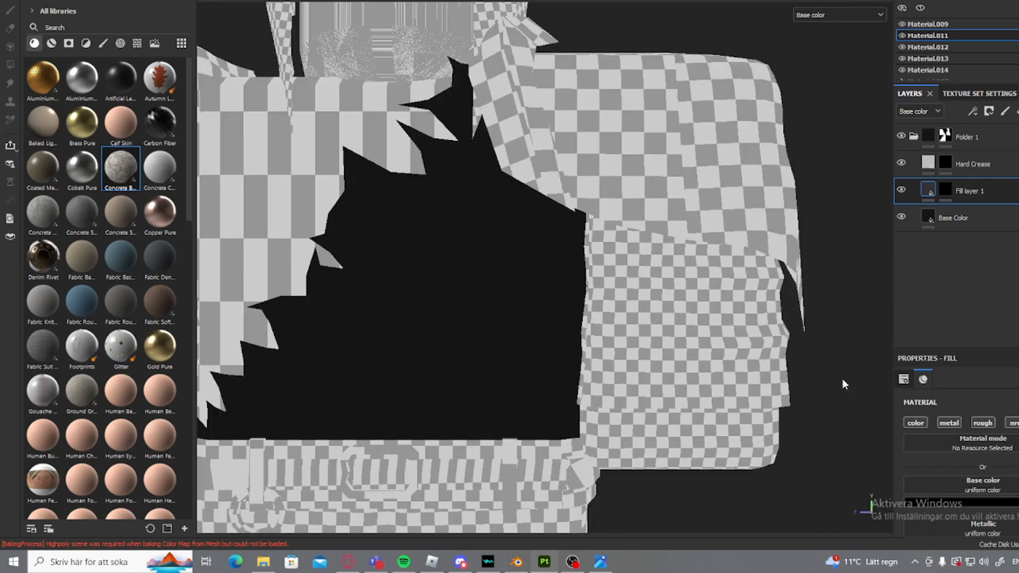
alt+right_drag(677, 371, 594, 343)
alt+middle_drag(594, 343, 720, 380)
alt+drag(721, 380, 721, 454)
- Select the new fill layer's mask with the Paint tool active, and rename the layer as Shadow
click(948, 192)
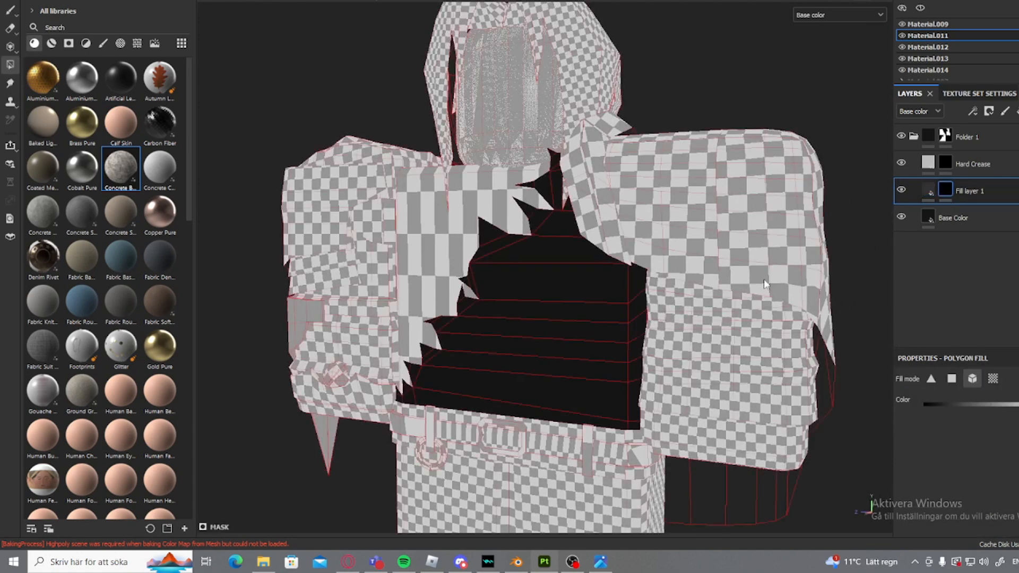
alt+right_drag(689, 297, 764, 287)
key(1)
double_click(1001, 192)
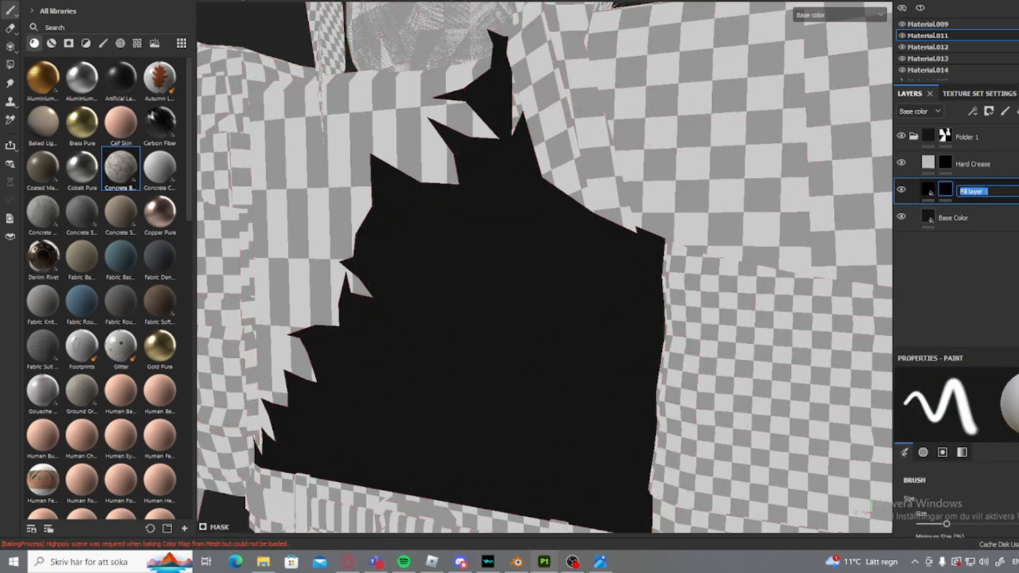
text(Shadow)
key(Return)
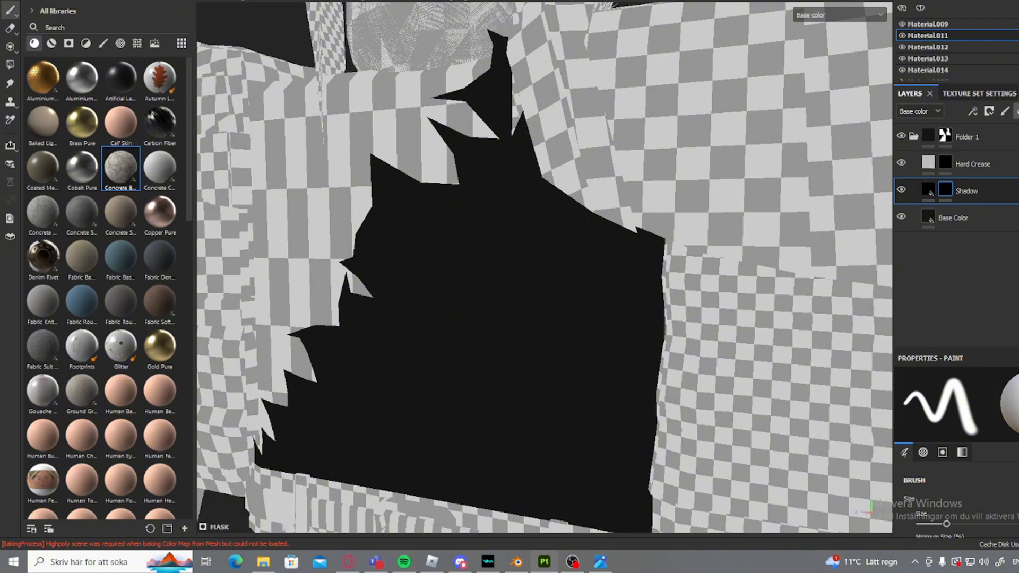
- Add another fill layer with a black mask directly above the Shadow layer
click(945, 190)
right_click(944, 190)
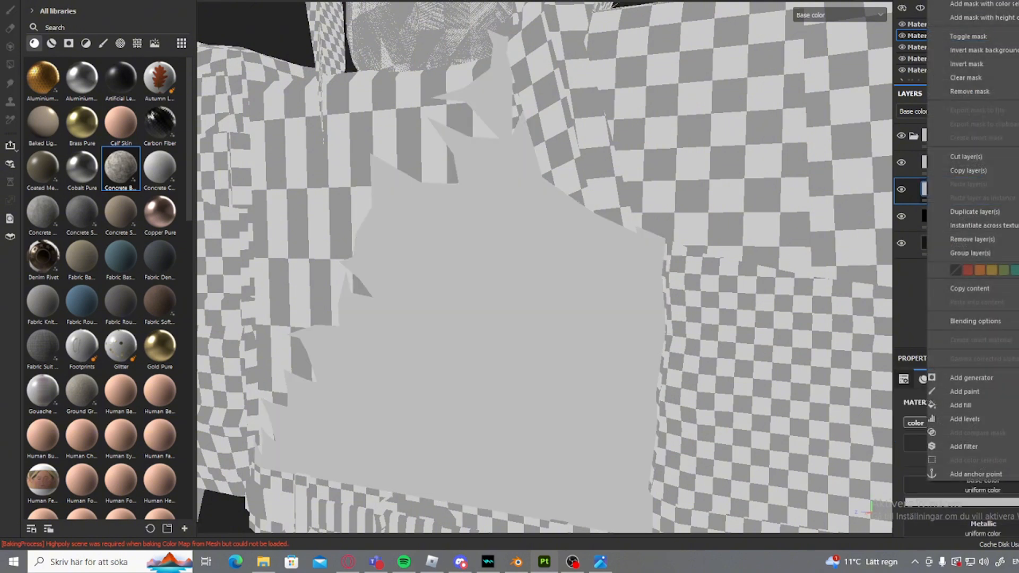
click(969, 0)
click(928, 189)
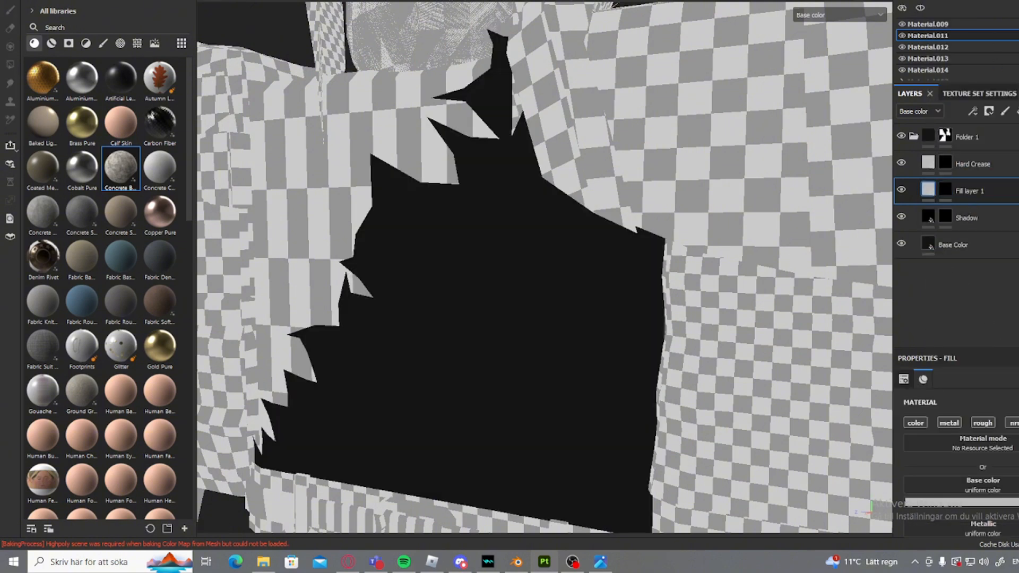
- Sample the Base Color layer's color for the new fill layer, lighten it to dark gray, and rename the layer as Highlight
click(1017, 502)
click(925, 243)
click(987, 504)
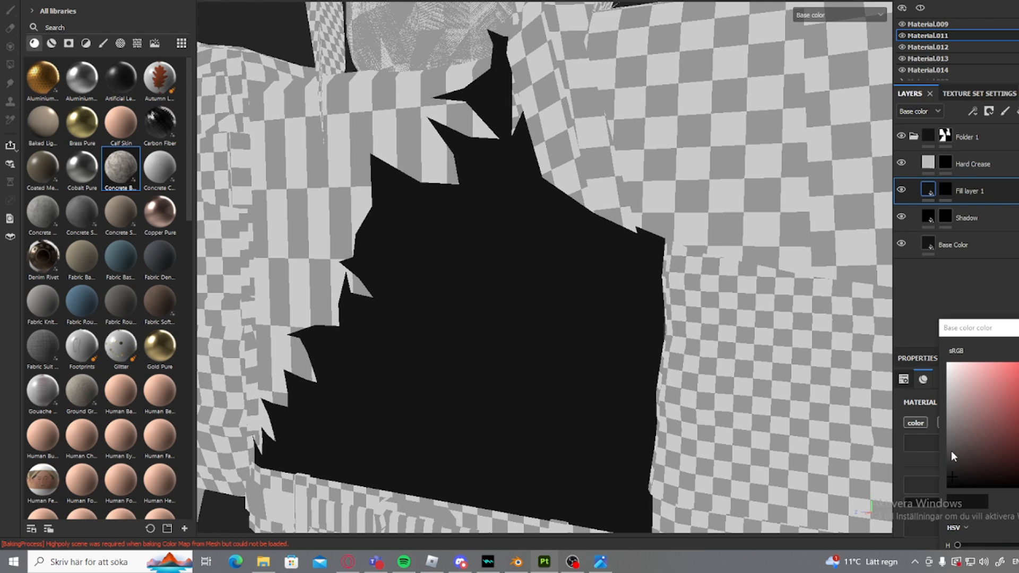
click(959, 183)
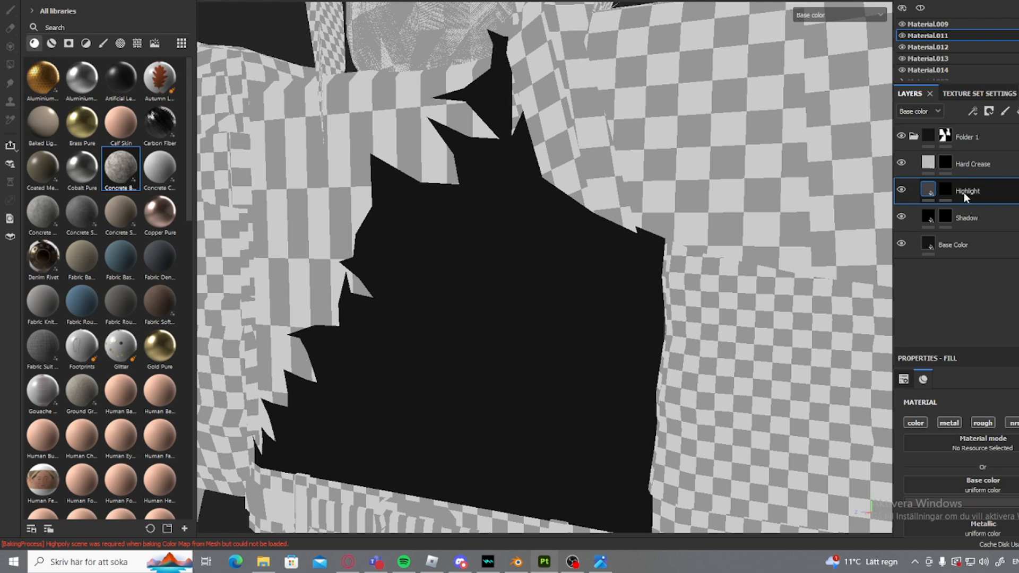
- Select the Shadow layer's mask, choose the Basic Hard brush, and reduce its size to a thin stroke
click(960, 218)
scroll(530, 211, up, 2)
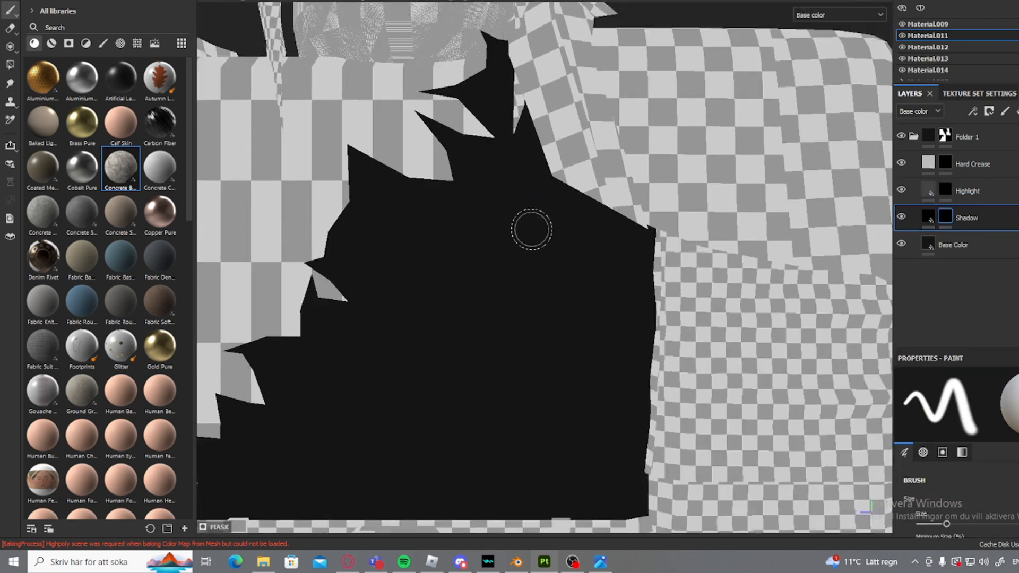
click(104, 29)
text(hard)
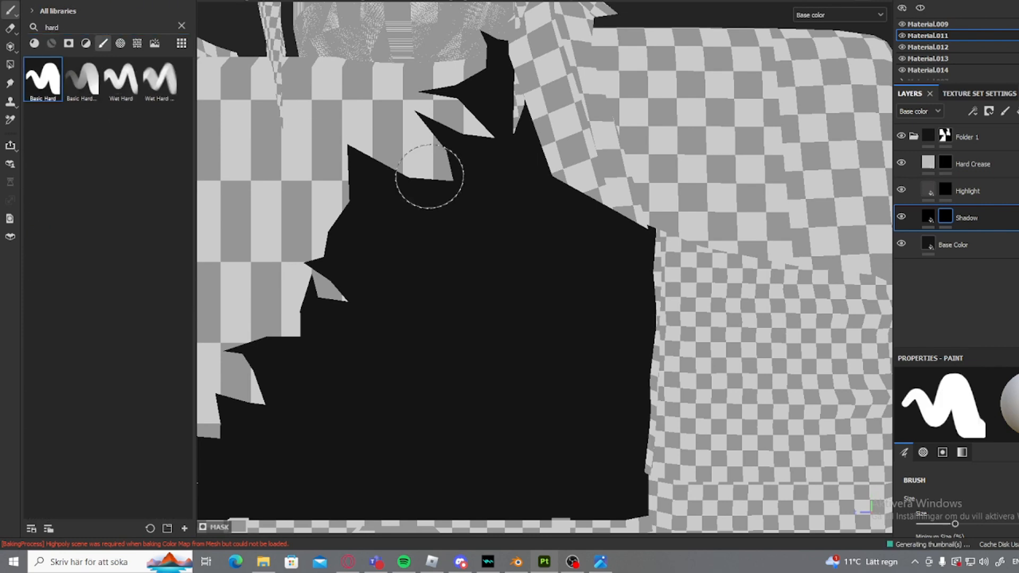
alt+middle_drag(430, 177, 514, 274)
ctrl+right_drag(513, 273, 467, 274)
scroll(512, 234, up, 2)
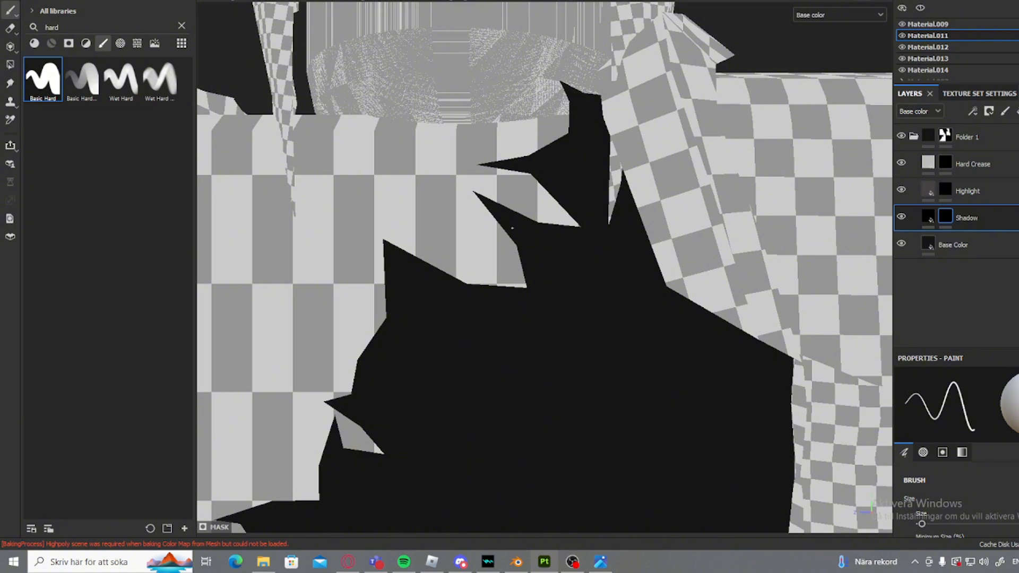
alt+middle_drag(512, 228, 464, 190)
scroll(464, 190, up, 1)
scroll(480, 217, down, 4)
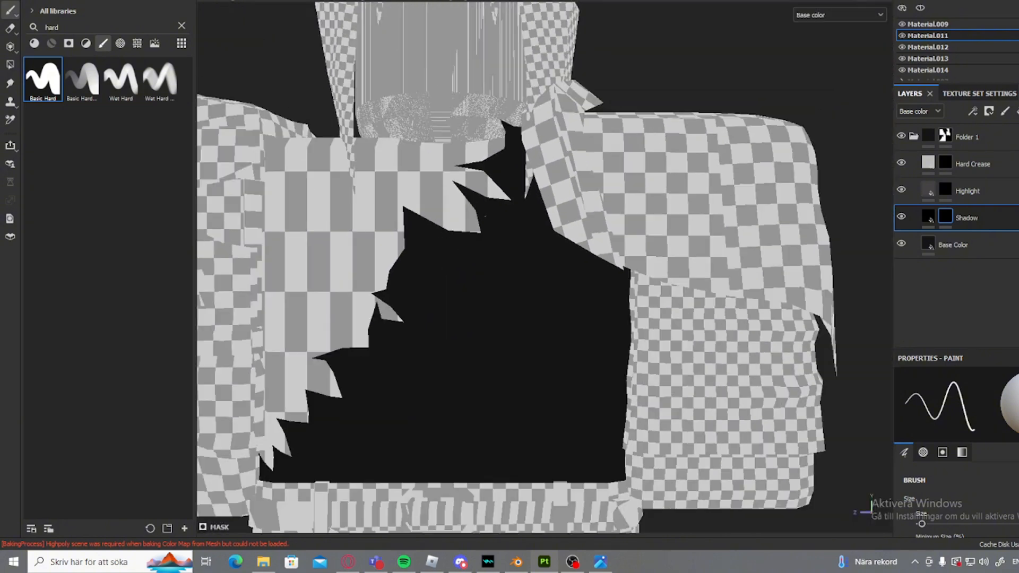
alt+drag(480, 220, 601, 237)
scroll(601, 236, down, 8)
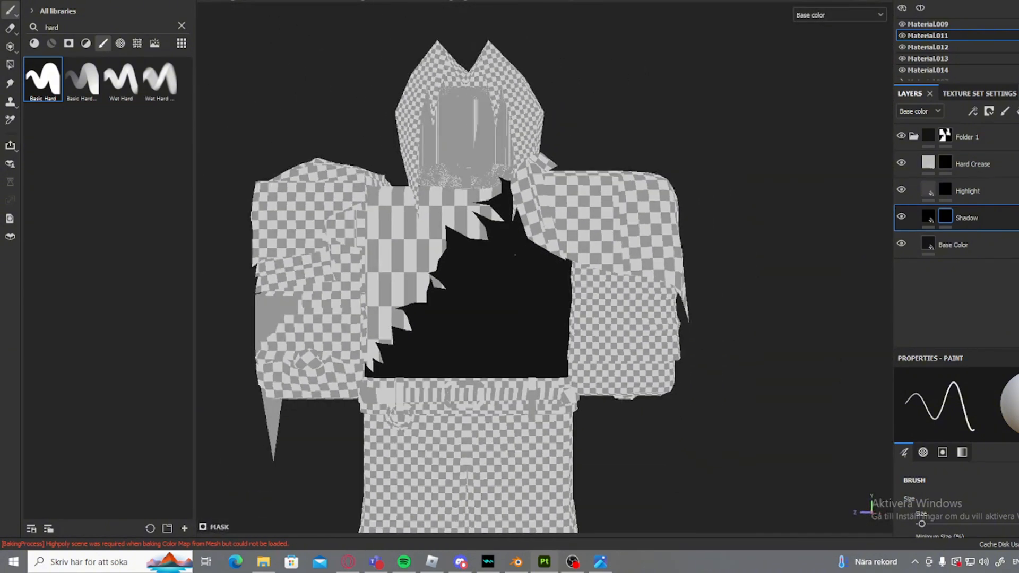
alt+drag(564, 202, 593, 194)
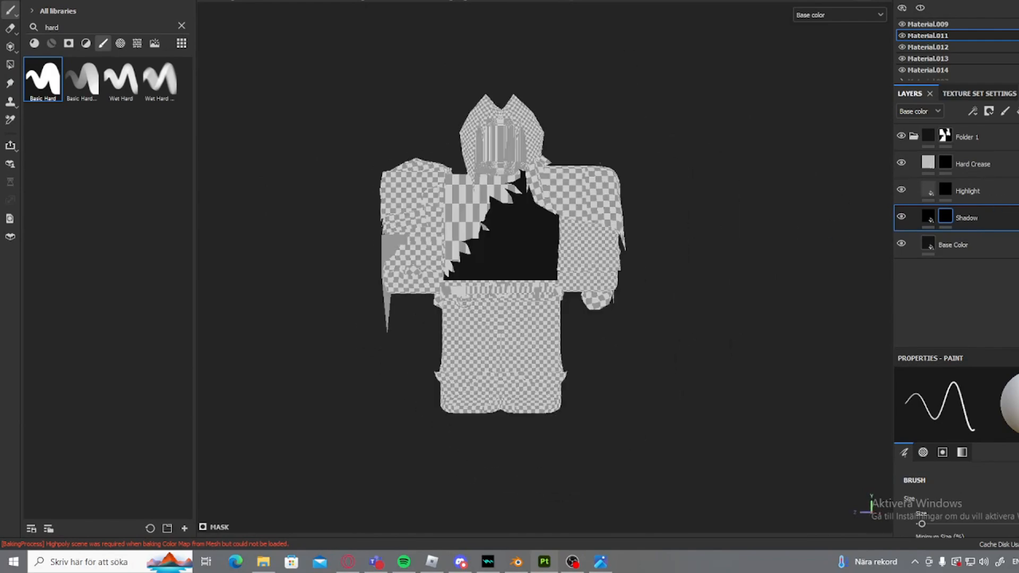
scroll(593, 194, up, 3)
alt+middle_drag(594, 194, 661, 255)
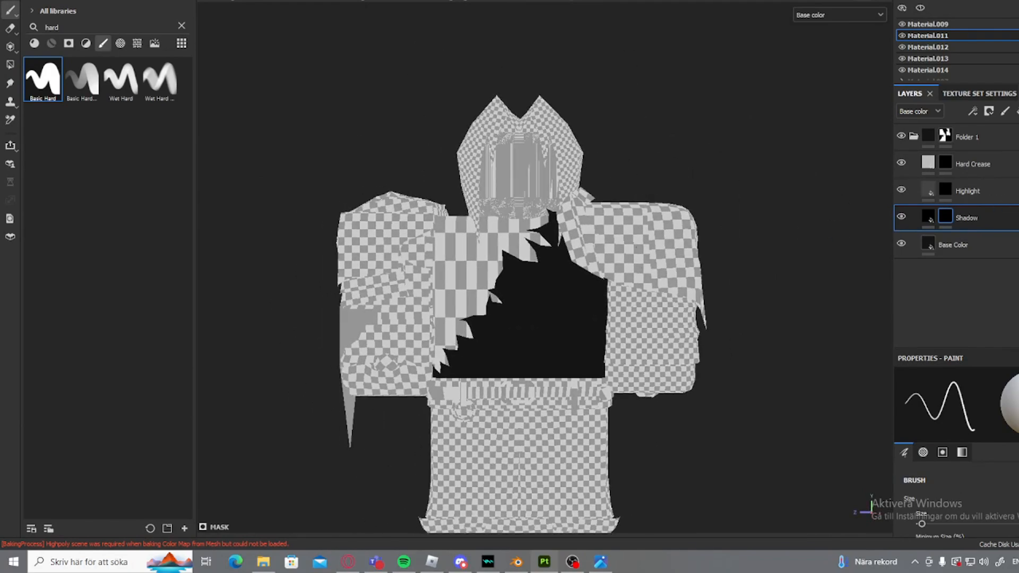
scroll(661, 255, up, 3)
scroll(661, 255, down, 2)
alt+middle_drag(707, 316, 648, 252)
alt+drag(647, 252, 462, 248)
scroll(478, 244, down, 3)
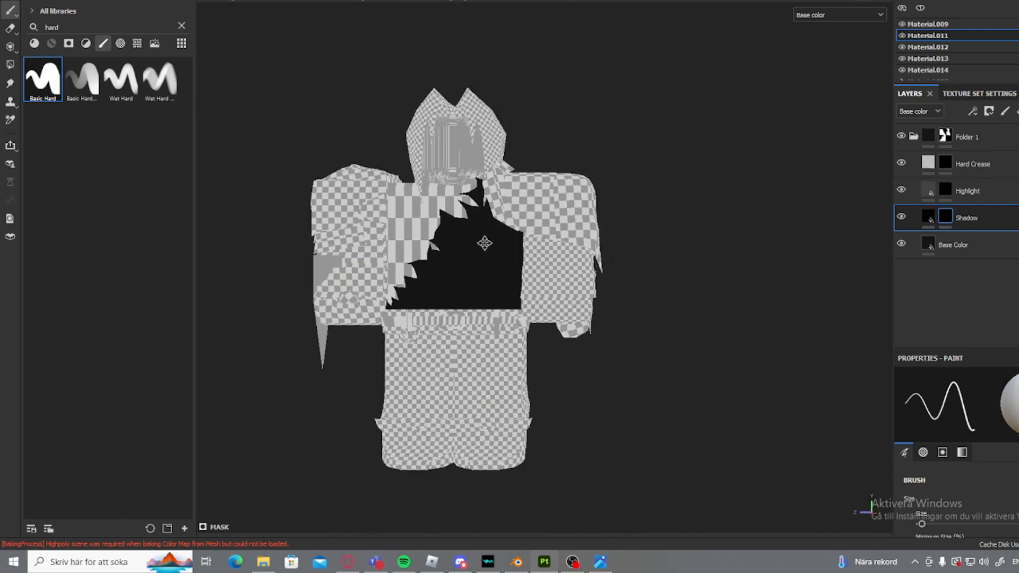
alt+middle_drag(484, 243, 537, 292)
scroll(537, 291, up, 3)
alt+drag(535, 245, 552, 229)
scroll(457, 94, down, 4)
alt+middle_drag(458, 95, 474, 198)
scroll(488, 197, up, 2)
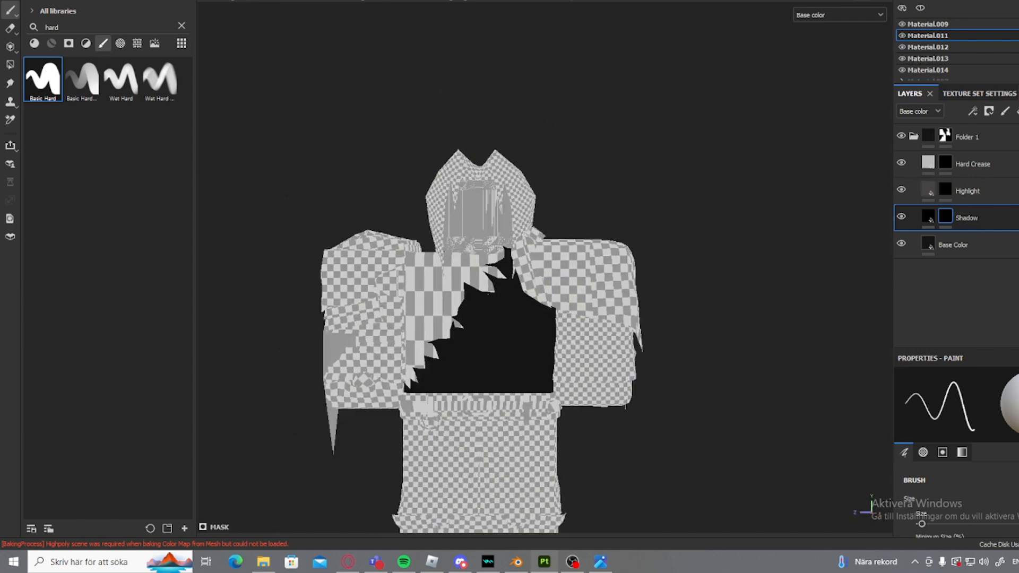
scroll(493, 324, up, 3)
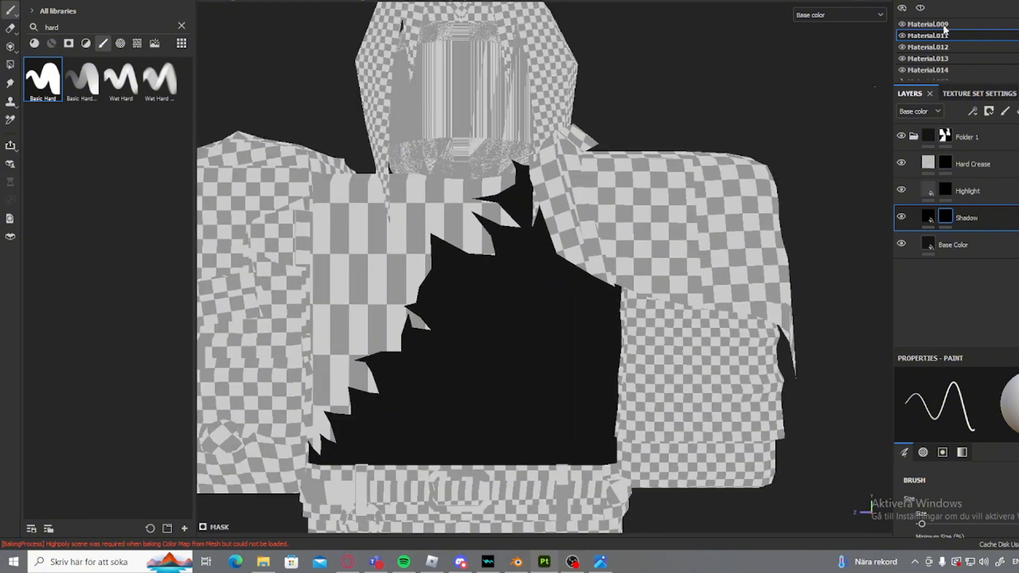
- Isolate the Material.011 texture set in the viewport, and inspect the torso piece's jagged edge
click(925, 9)
scroll(600, 241, up, 3)
alt+middle_drag(499, 191, 557, 225)
scroll(557, 225, down, 3)
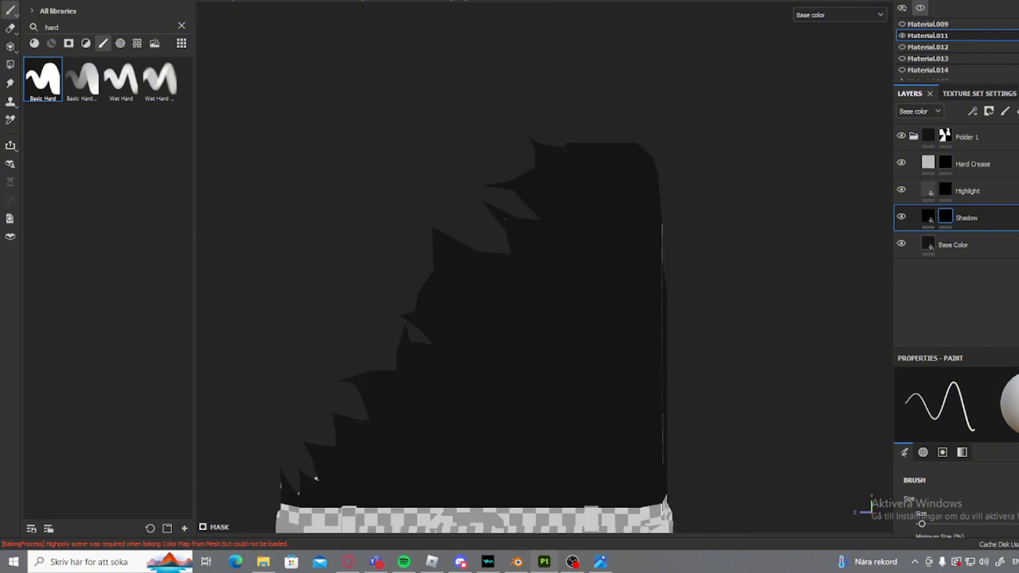
alt+drag(584, 197, 425, 239)
alt+middle_drag(646, 215, 610, 186)
scroll(595, 241, down, 3)
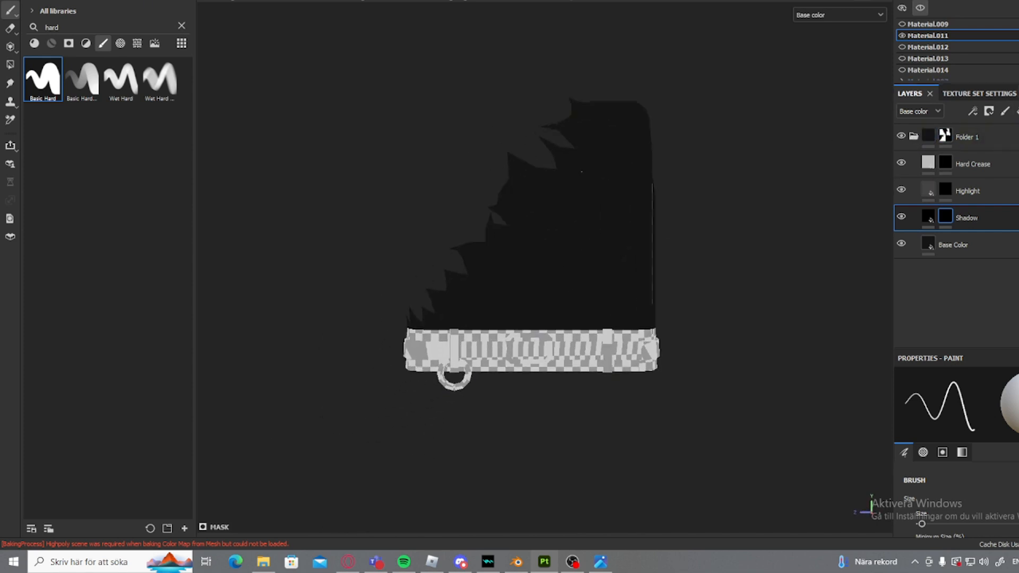
alt+drag(582, 171, 468, 142)
scroll(586, 174, up, 4)
alt+middle_drag(523, 151, 525, 262)
alt+drag(525, 263, 552, 271)
- Turn on the mesh wireframe in the display settings, keeping the viewport on the base color channel
click(1017, 11)
scroll(945, 243, down, 20)
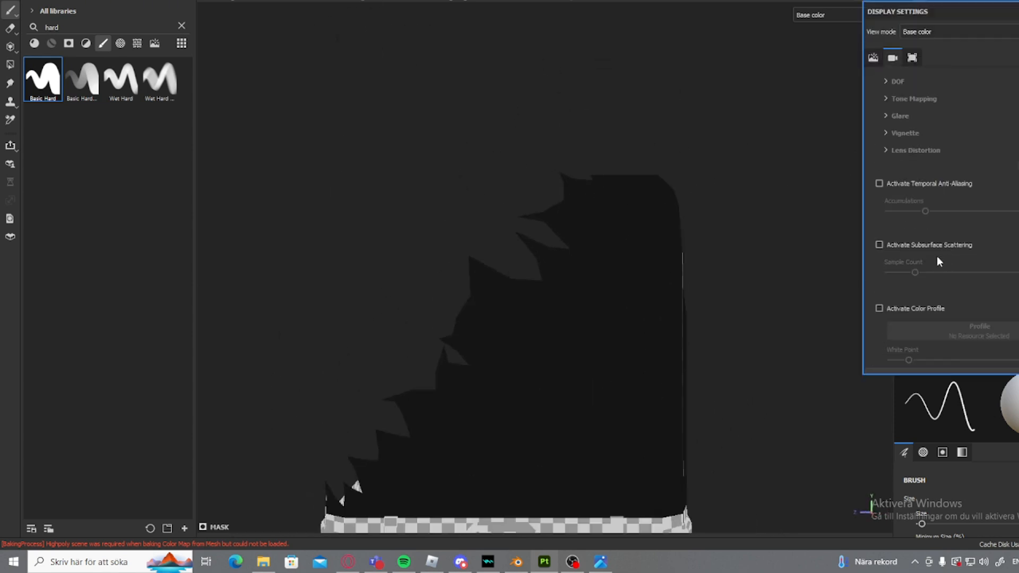
click(911, 129)
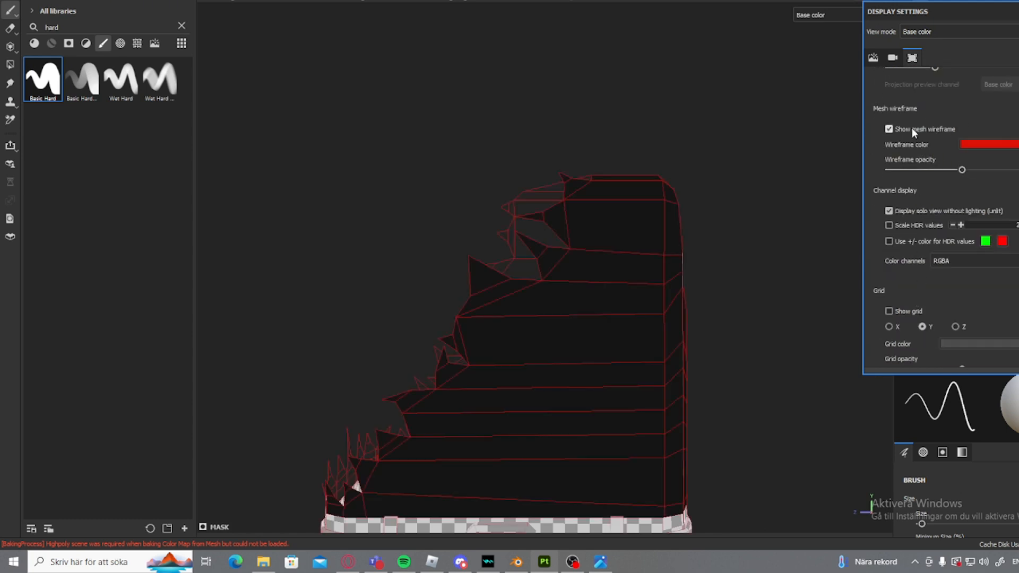
click(801, 16)
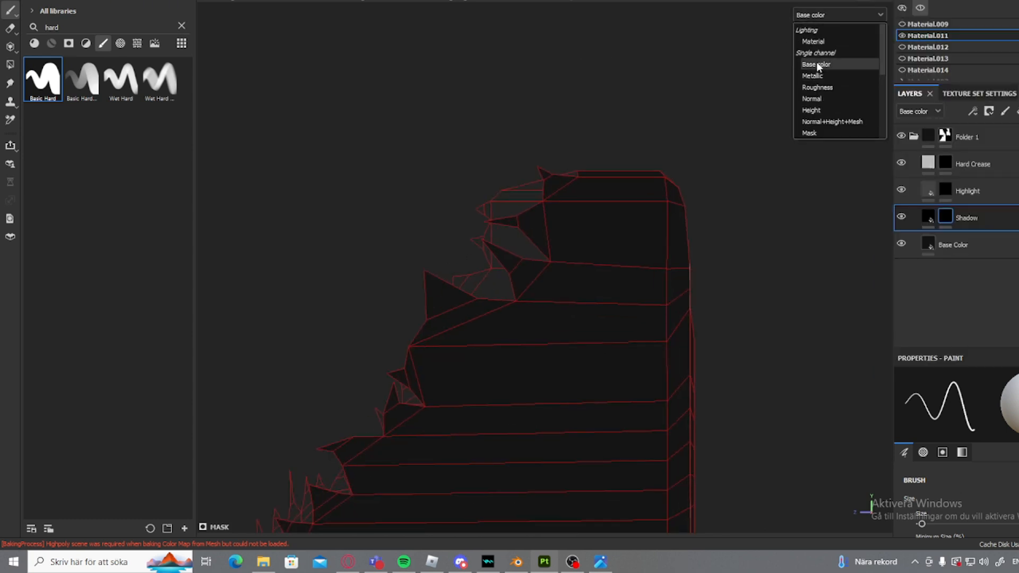
click(820, 64)
- Examine the torso piece's upper spikes up close and check the Hard Crease layer's base color
scroll(480, 254, up, 10)
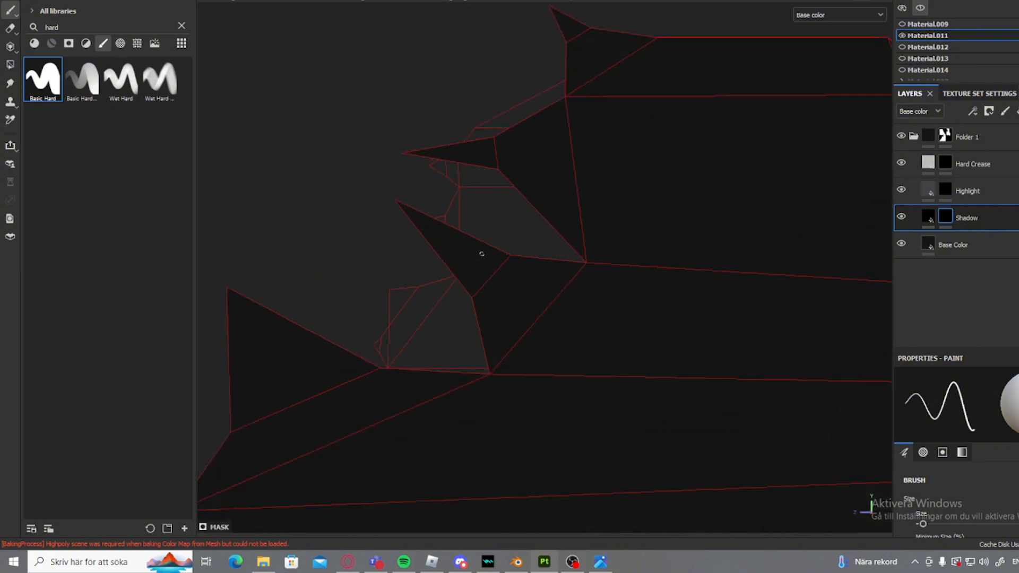
scroll(403, 203, up, 1)
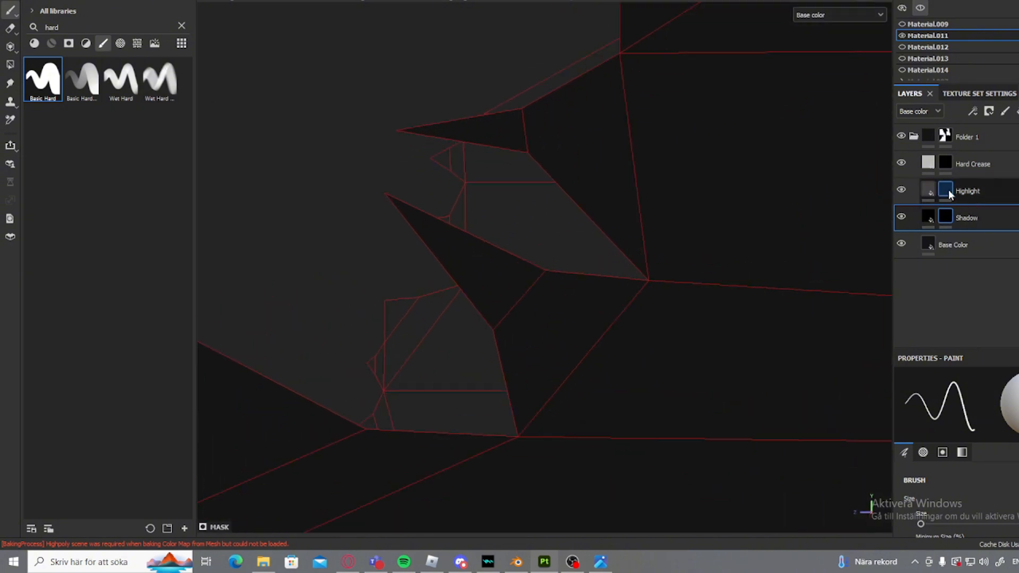
click(948, 167)
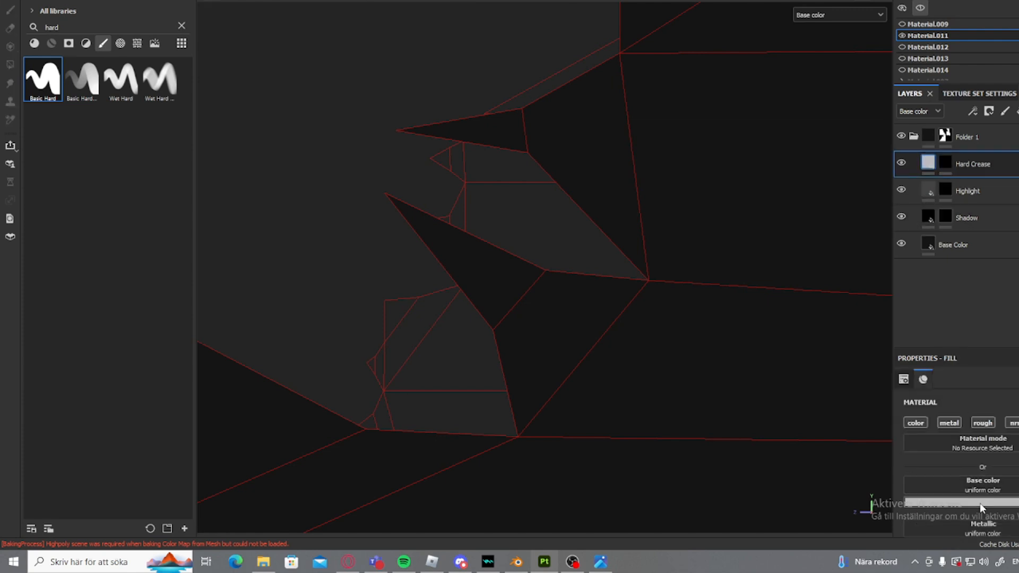
click(934, 501)
- On the Shadow layer's mask, paint thin straight strokes along the outlines of two adjacent upper spikes and the notch between them
click(947, 215)
scroll(493, 259, up, 2)
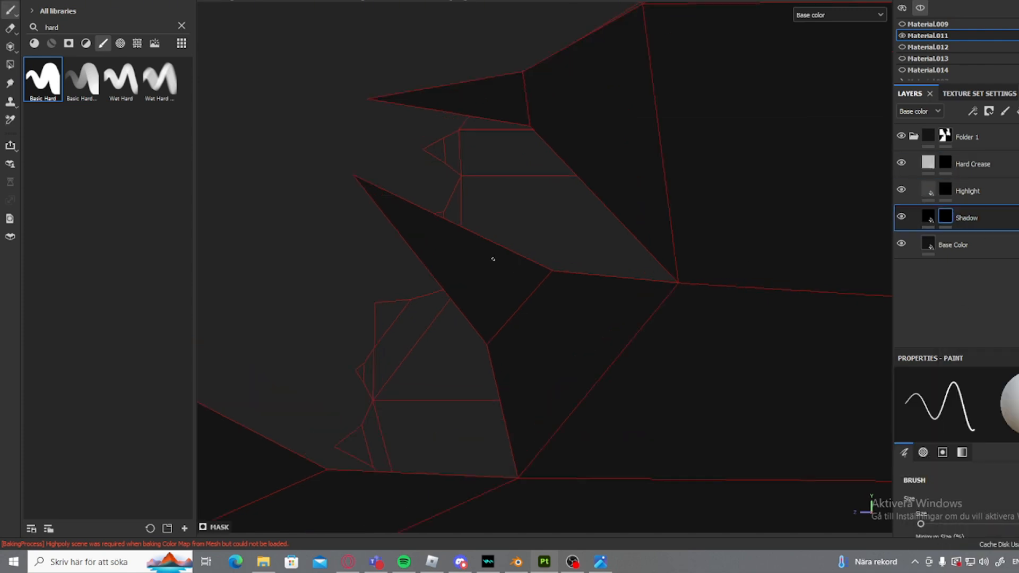
scroll(455, 239, up, 2)
scroll(455, 238, down, 2)
scroll(455, 239, up, 2)
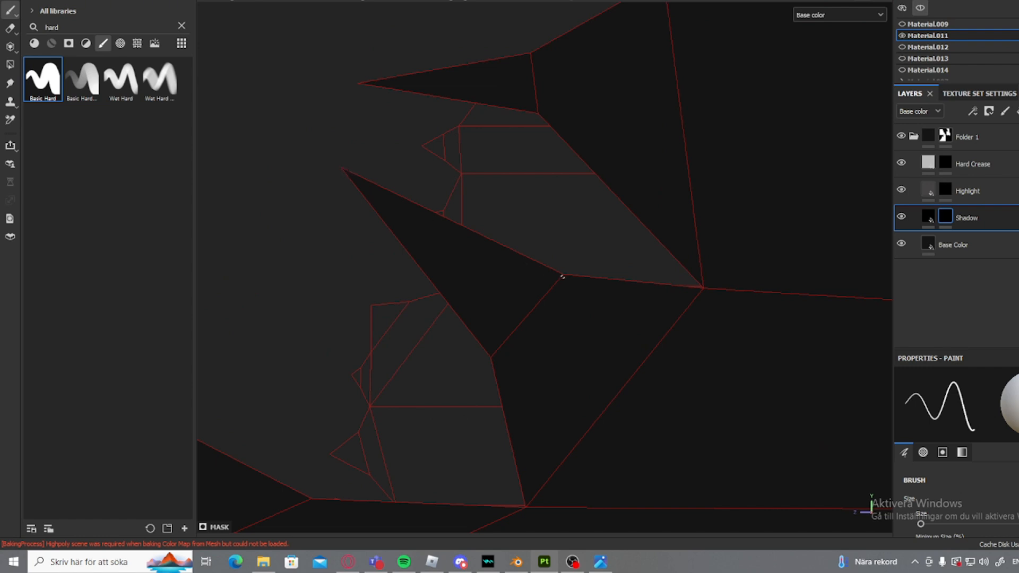
shift+click(562, 276)
shift+click(703, 287)
shift+click(539, 111)
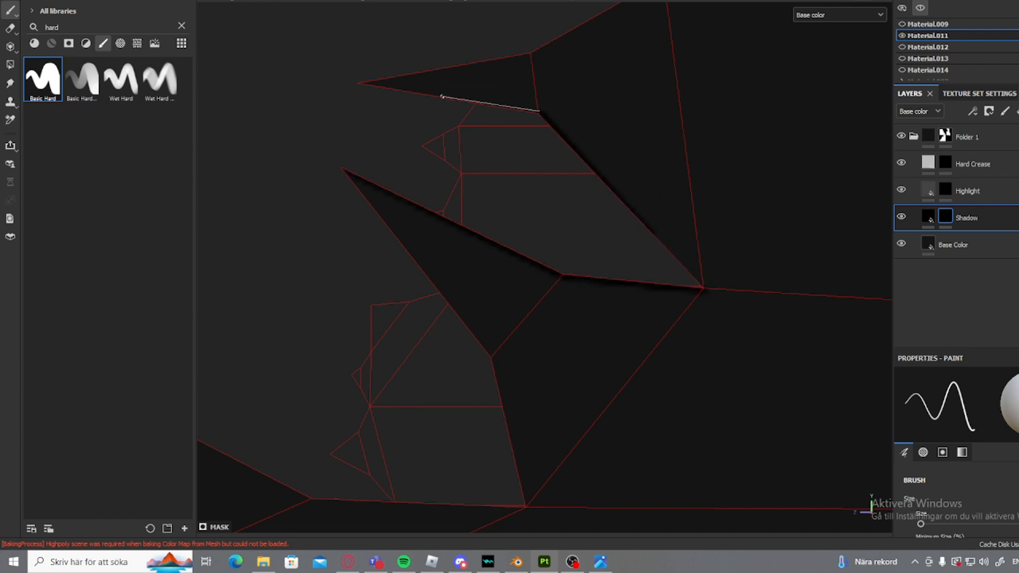
shift+click(527, 59)
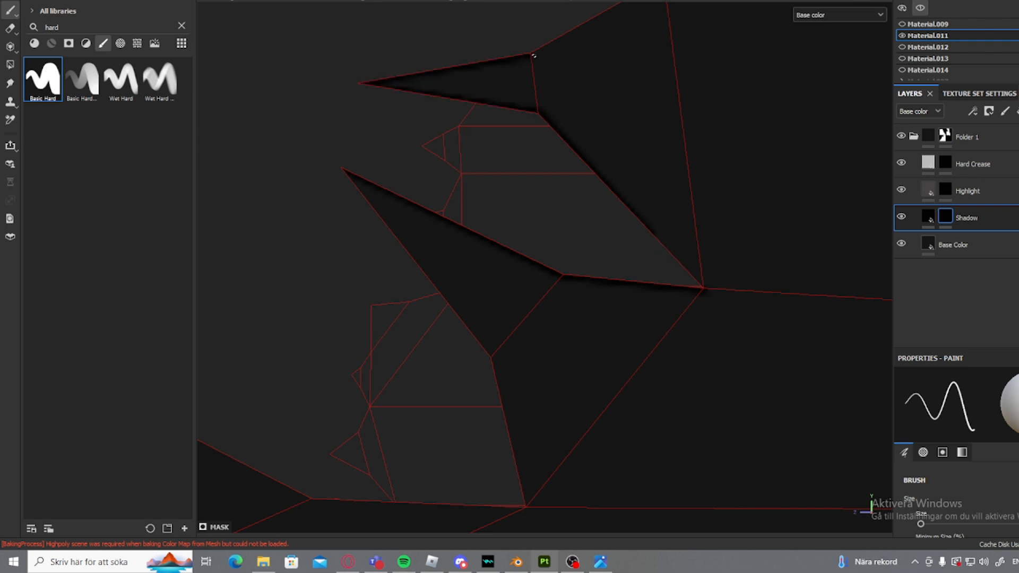
- Continue the straight shadow strokes up to and around the topmost spike, undoing the misplaced stroke at its tip
middle_drag(527, 59, 479, 423)
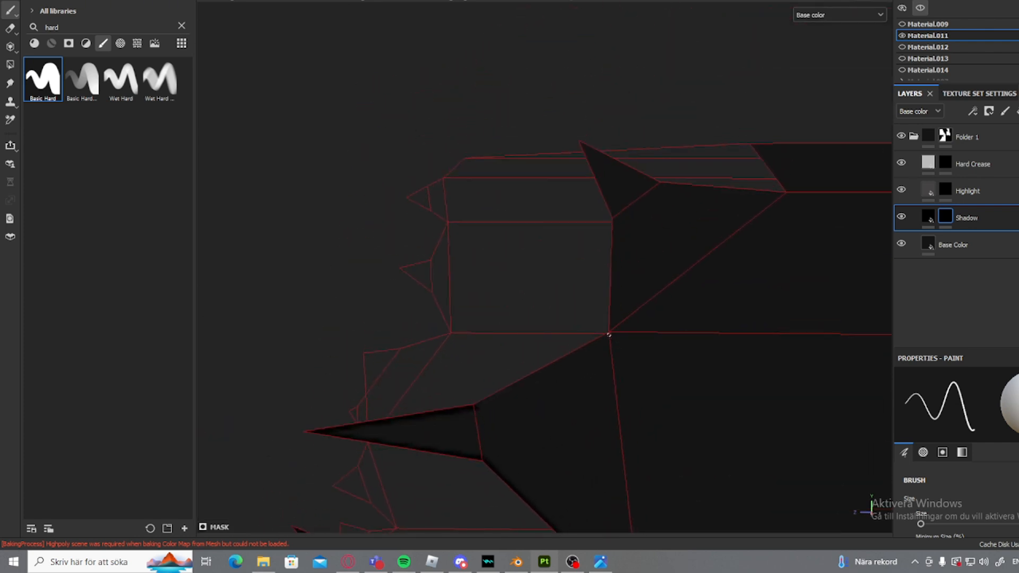
shift+click(609, 335)
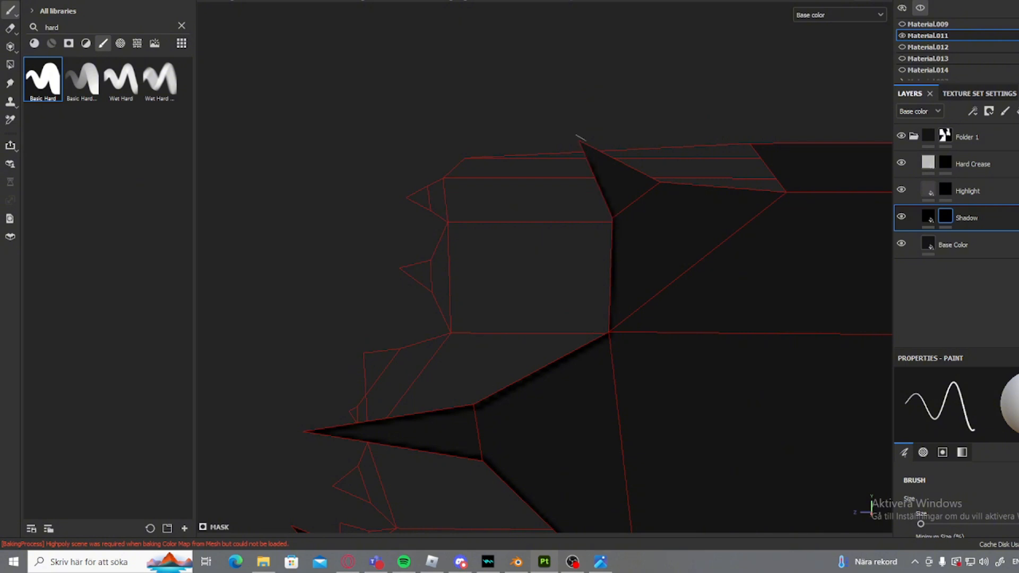
key(ctrl+z)
mouse_move(643, 179)
alt+mouse_down()
mouse_move(398, 291)
mouse_move(509, 319)
alt+mouse_up()
scroll(400, 292, down, 5)
scroll(409, 335, up, 4)
alt+drag(409, 334, 416, 235)
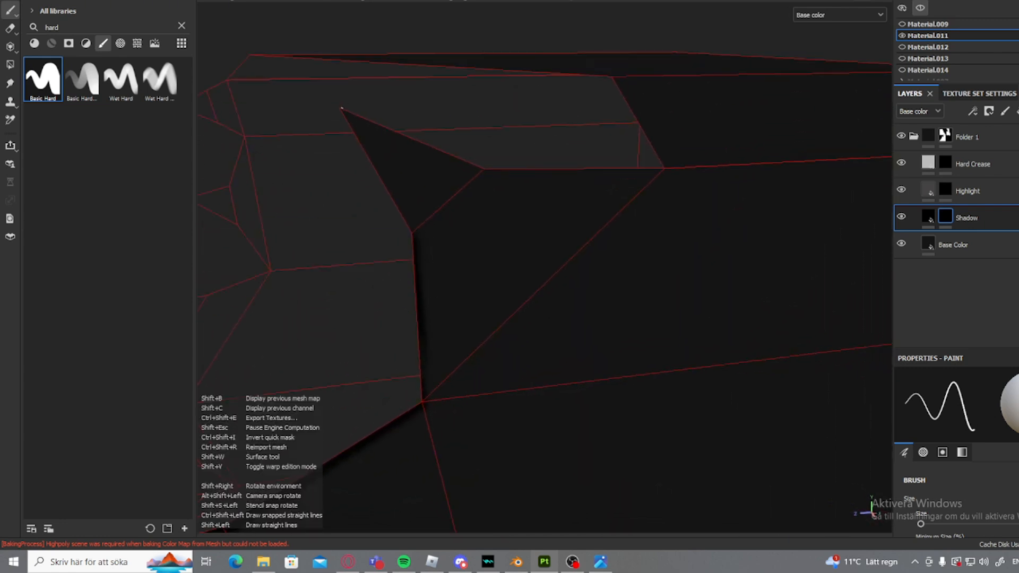
shift+click(343, 110)
shift+click(490, 170)
shift+click(662, 169)
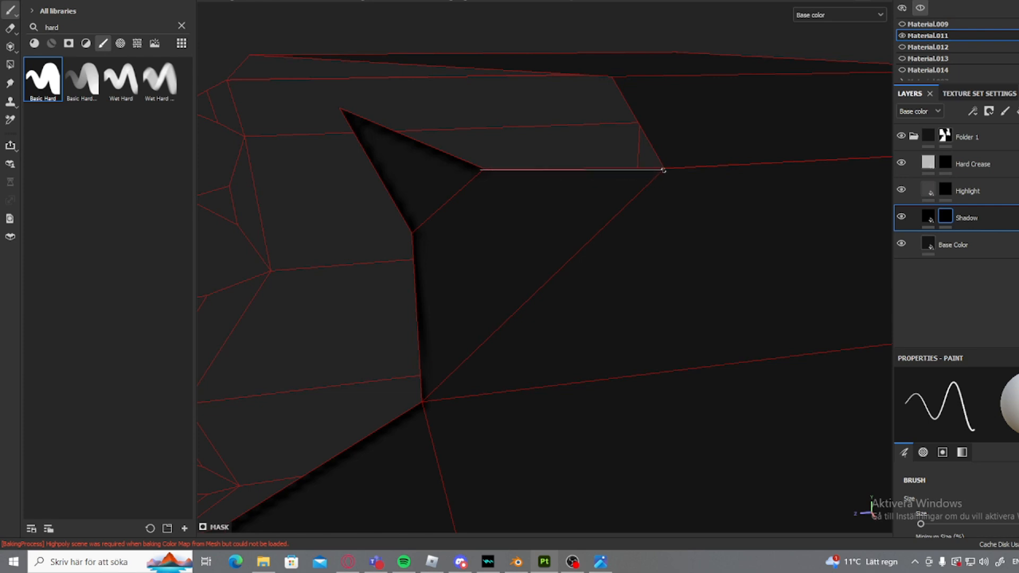
- Paint a straight shadow stroke along the long smooth edge from above the topmost spike to the piece's upper corner
mouse_move(662, 168)
alt+mouse_down()
mouse_move(598, 231)
mouse_move(533, 355)
alt+mouse_up()
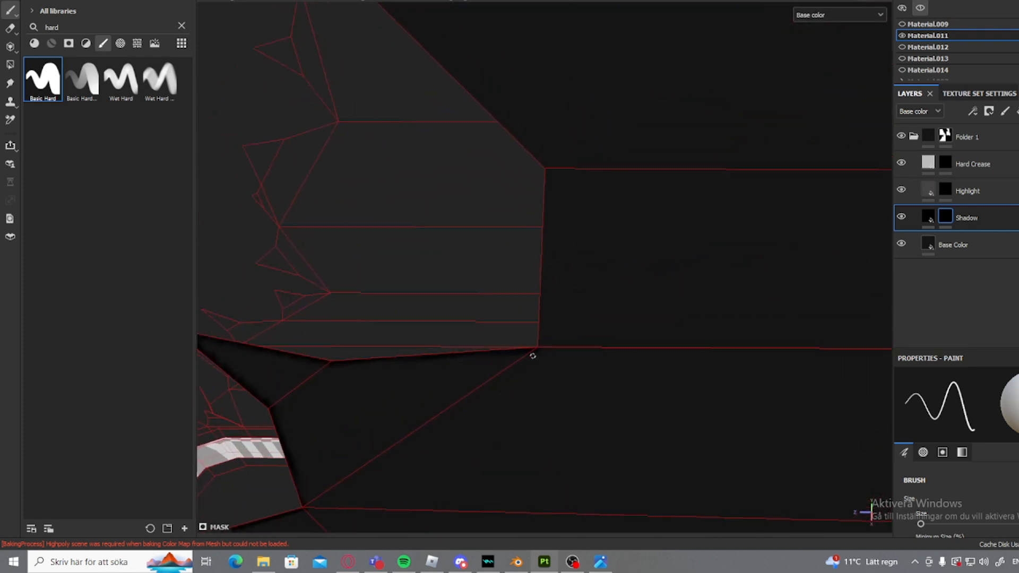
alt+drag(573, 175, 536, 478)
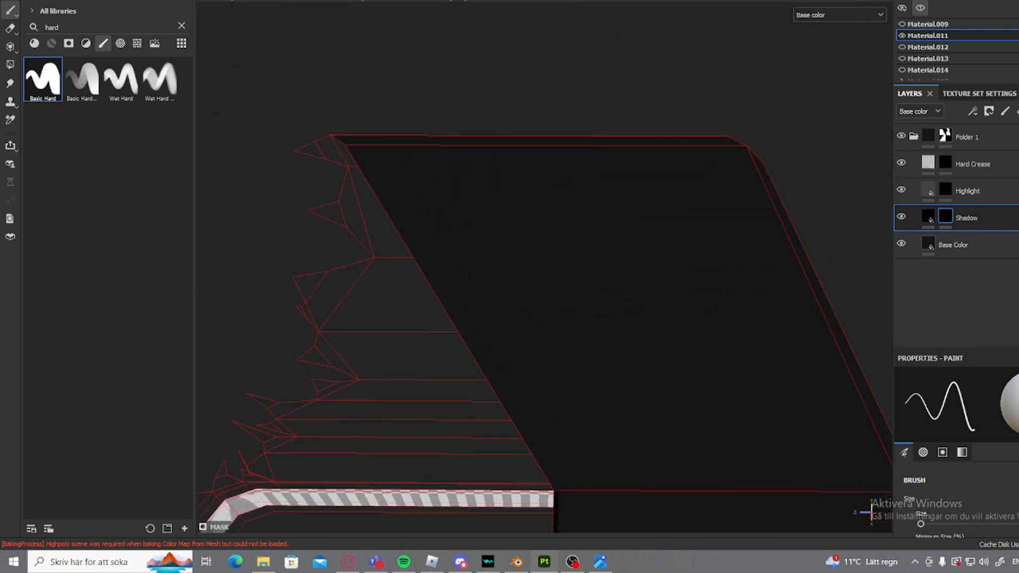
shift+click(346, 145)
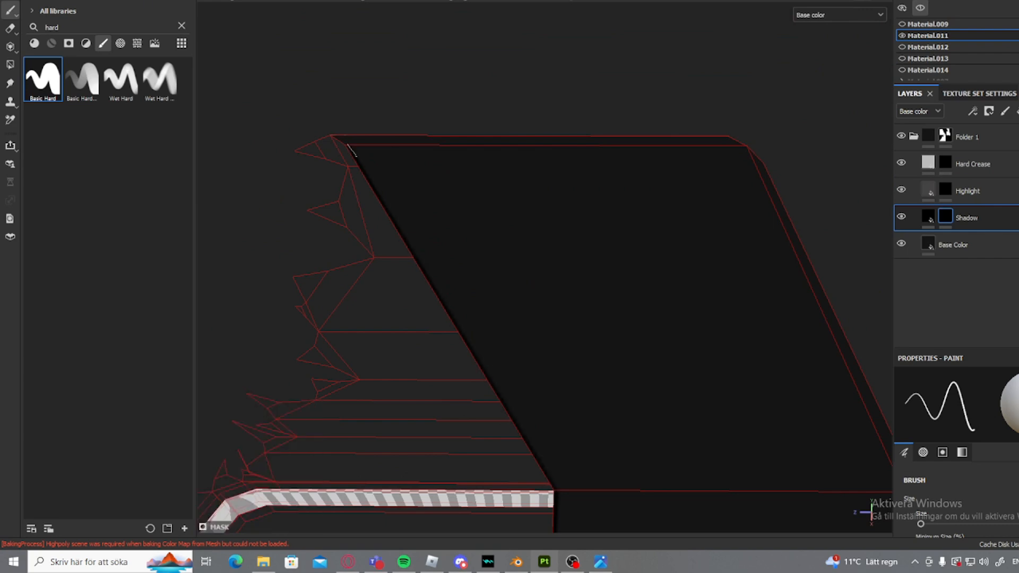
- Erase the stray shadow mark on the torso face using a smaller Basic Hard eraser, and return to the paint brush
mouse_move(346, 145)
alt+mouse_down()
mouse_move(445, 196)
mouse_move(559, 224)
mouse_move(409, 291)
mouse_move(403, 228)
alt+mouse_up()
key(e)
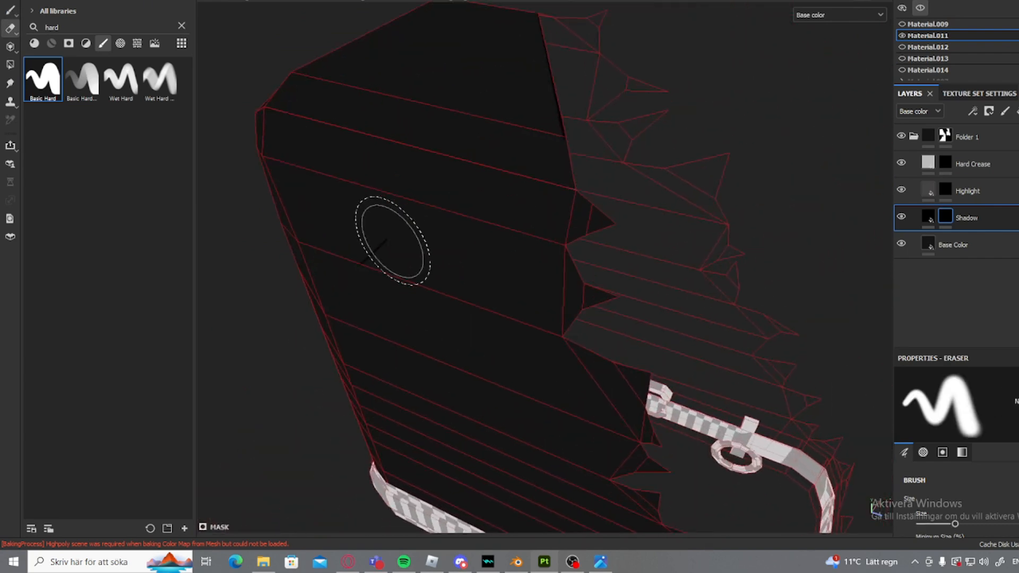
click(37, 91)
ctrl+right_drag(336, 225, 325, 225)
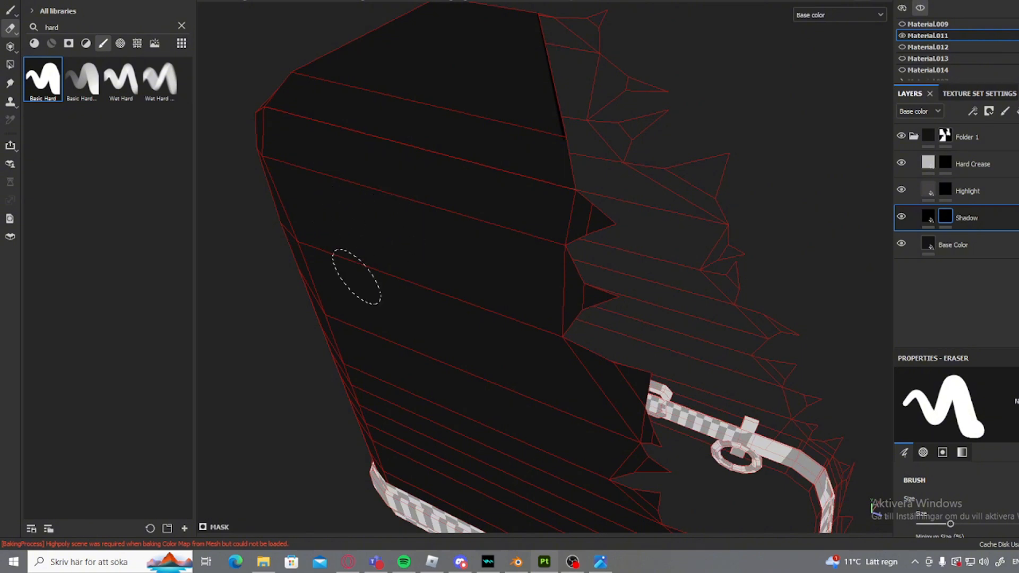
key(1)
- Paint the shadow down the opposite edge of the torso piece and around its first two spikes
mouse_move(358, 278)
mouse_down()
mouse_move(390, 265)
mouse_move(526, 152)
mouse_move(460, 150)
mouse_move(551, 143)
mouse_up()
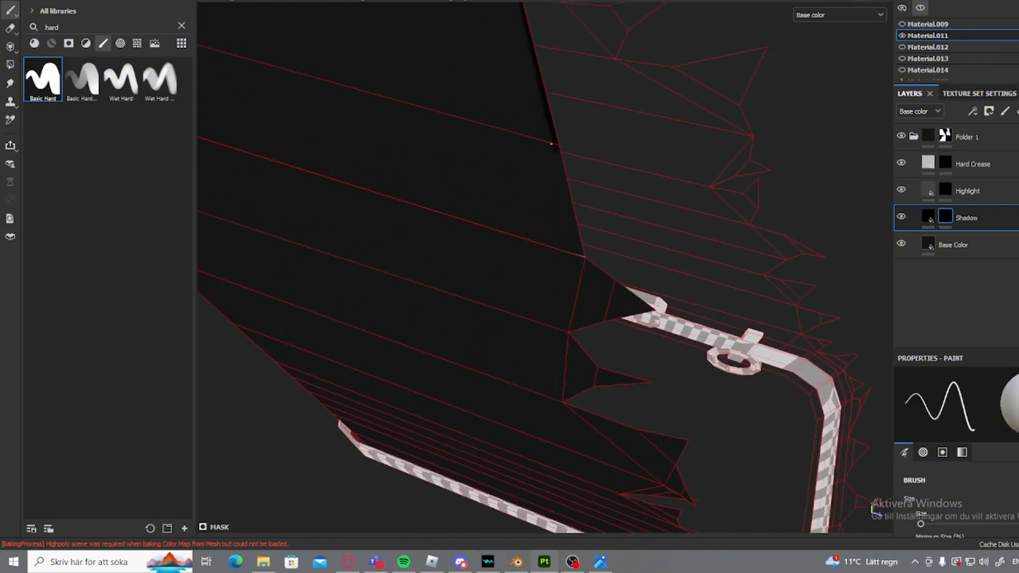
alt+drag(604, 268, 338, 134)
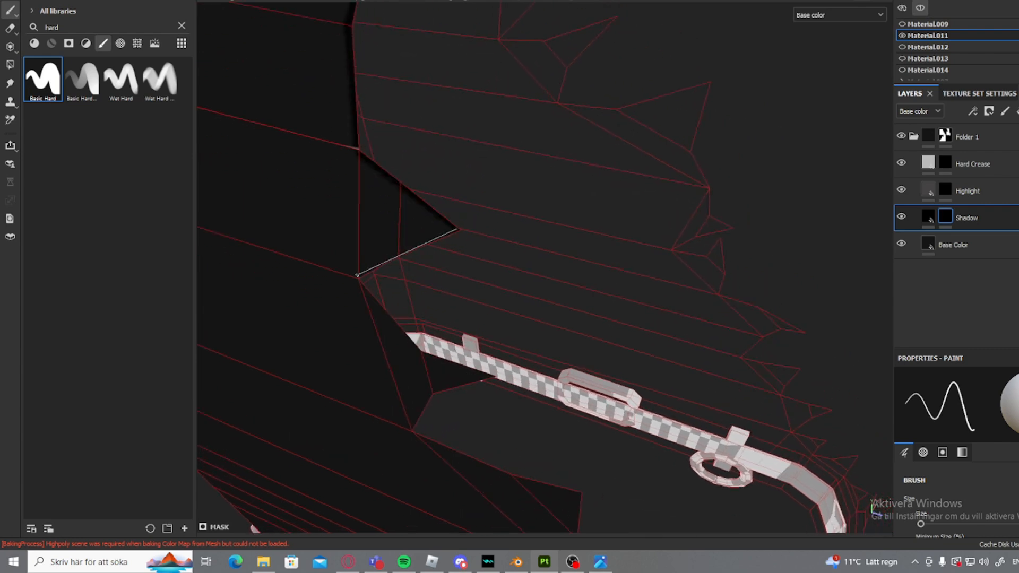
alt+drag(368, 291, 418, 231)
alt+middle_drag(418, 232, 410, 234)
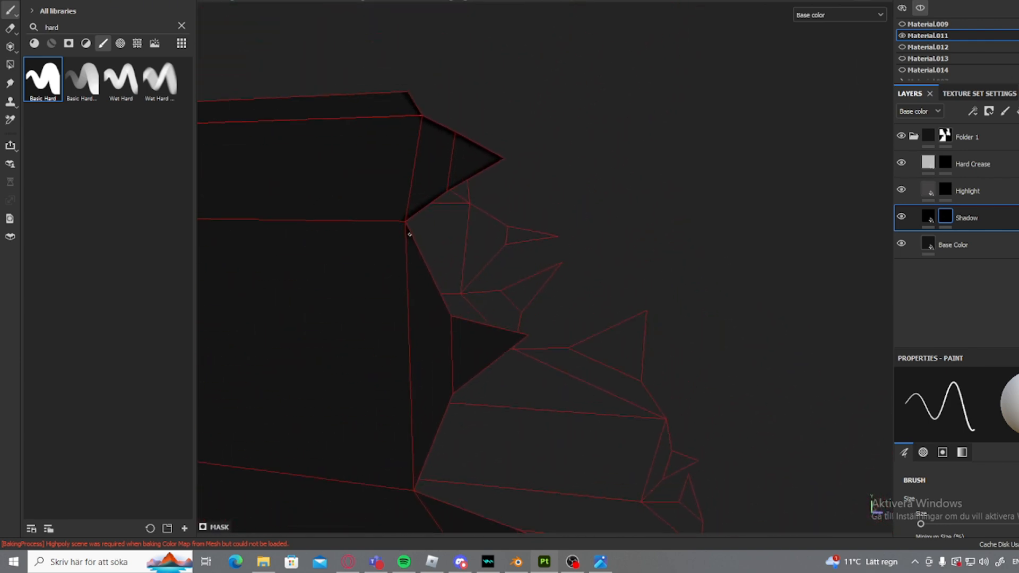
shift+click(521, 336)
shift+click(453, 391)
- Trace the shadow along the broad angular flap and the small pointed spike directly below it
alt+middle_drag(453, 405, 486, 91)
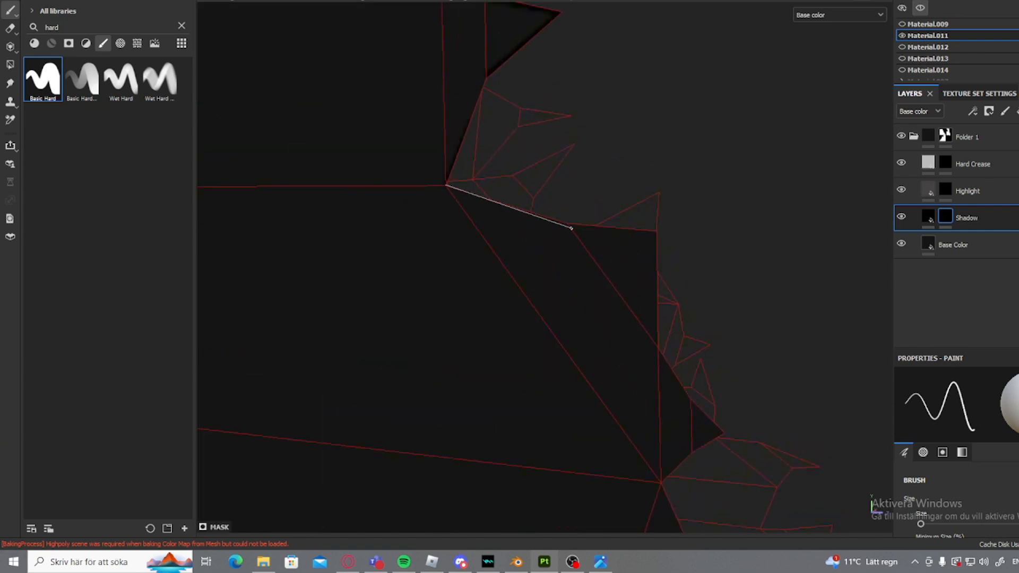
shift+click(570, 228)
shift+click(657, 231)
shift+click(658, 348)
alt+middle_drag(723, 434, 623, 289)
scroll(623, 289, up, 1)
shift+click(594, 313)
shift+click(562, 358)
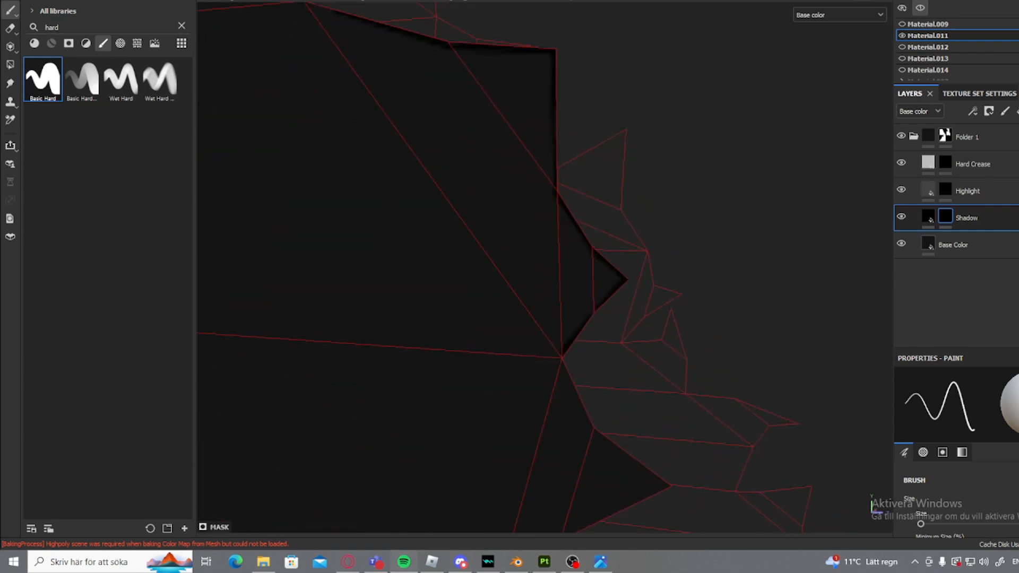
- Outline both sides of the next large triangular spike on the Shadow mask with straight strokes
alt+middle_drag(562, 358, 538, 262)
scroll(531, 250, up, 5)
shift+click(598, 441)
alt+middle_drag(598, 441, 377, 189)
shift+click(564, 326)
shift+click(306, 478)
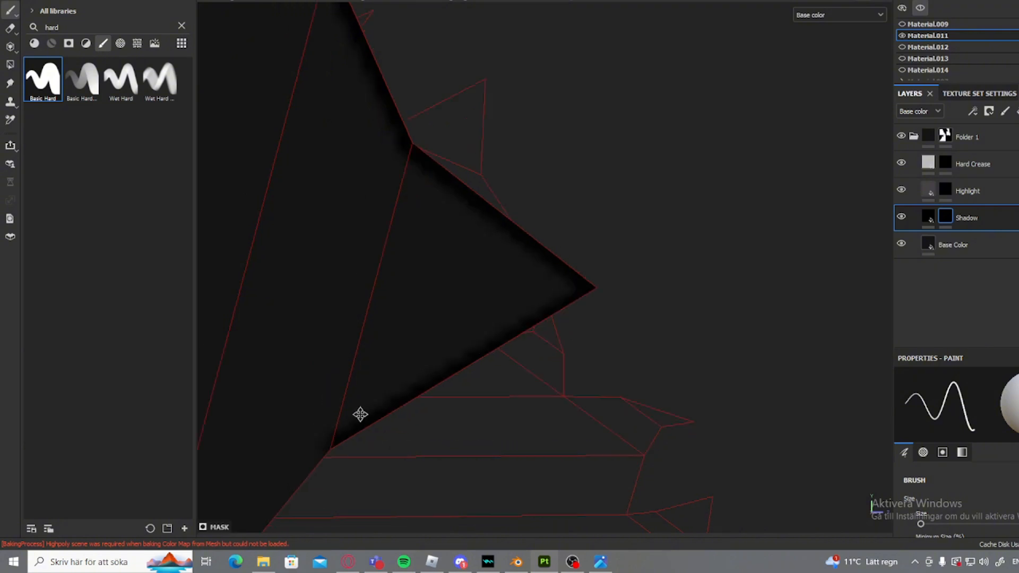
- Carry the shadow strokes down from the triangular spike around the next protruding section of the jagged edge
alt+middle_drag(359, 413, 601, 176)
shift+click(377, 436)
shift+click(599, 449)
shift+click(814, 357)
alt+middle_drag(814, 357, 573, 157)
shift+click(585, 319)
shift+click(630, 431)
- Shade the outline of the tall upward-pointing spike, the straight edge beneath it, and the upper side of the following small spike
alt+middle_drag(630, 431, 564, 361)
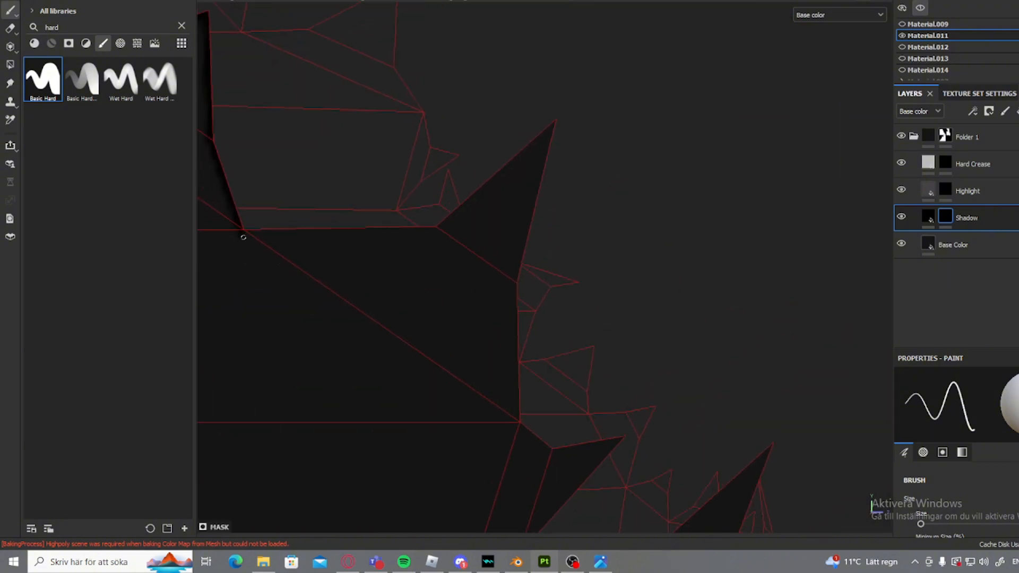
shift+click(437, 230)
shift+click(555, 121)
shift+click(514, 287)
shift+click(518, 422)
shift+click(553, 451)
shift+click(623, 438)
- Close the small spike's lower side and trace the shadow around the long slanted spike and the smaller spike beneath it
alt+middle_drag(620, 442, 618, 171)
shift+click(458, 343)
shift+click(583, 344)
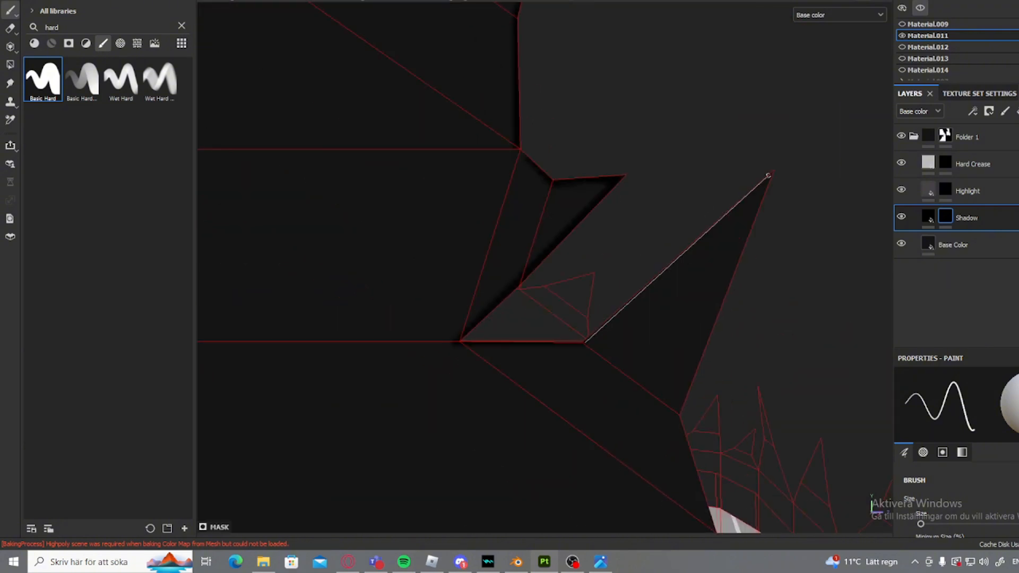
shift+click(770, 174)
alt+middle_drag(650, 364, 445, 107)
shift+click(493, 243)
shift+click(600, 307)
shift+click(664, 244)
shift+click(607, 397)
- Extend the shadow down to the waistband corner and outline the first triangular waist spike with straight strokes
alt+middle_drag(607, 397, 536, 135)
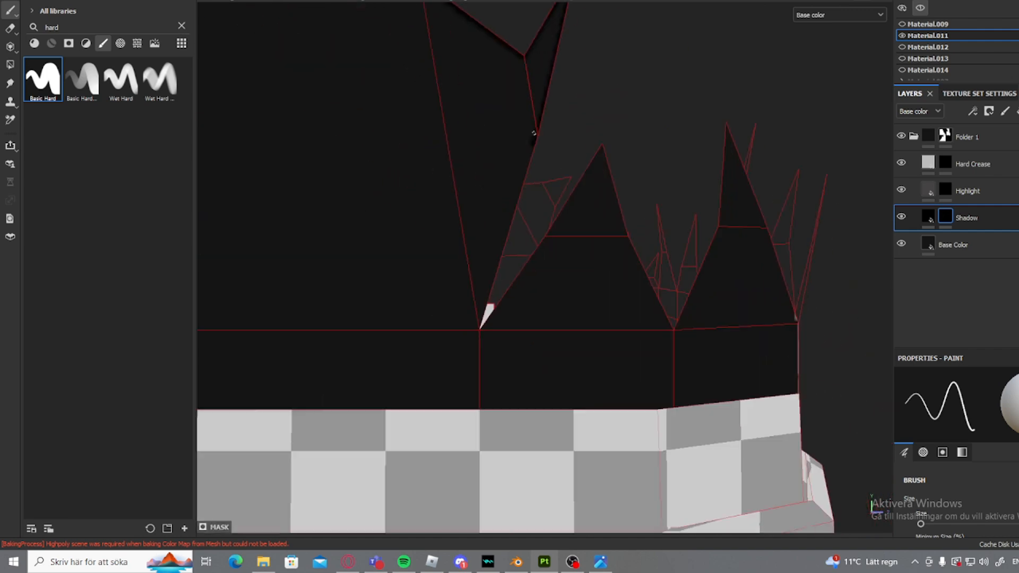
shift+click(477, 332)
scroll(479, 336, up, 4)
alt+middle_drag(480, 343, 417, 448)
shift+click(557, 243)
shift+click(667, 56)
shift+click(719, 245)
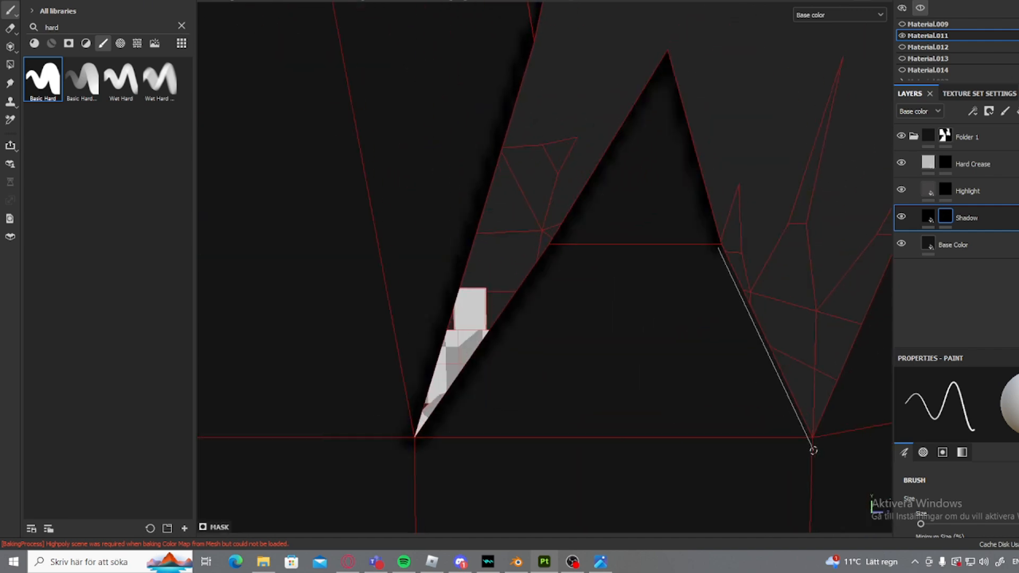
shift+click(812, 448)
- Paint shadow strokes around both sides of the leaning second waist spike, down to its base
alt+middle_drag(812, 447, 508, 459)
shift+click(611, 234)
shift+click(606, 8)
shift+click(702, 229)
scroll(398, 269, down, 4)
scroll(398, 269, up, 3)
alt+middle_drag(398, 268, 471, 241)
scroll(471, 241, down, 3)
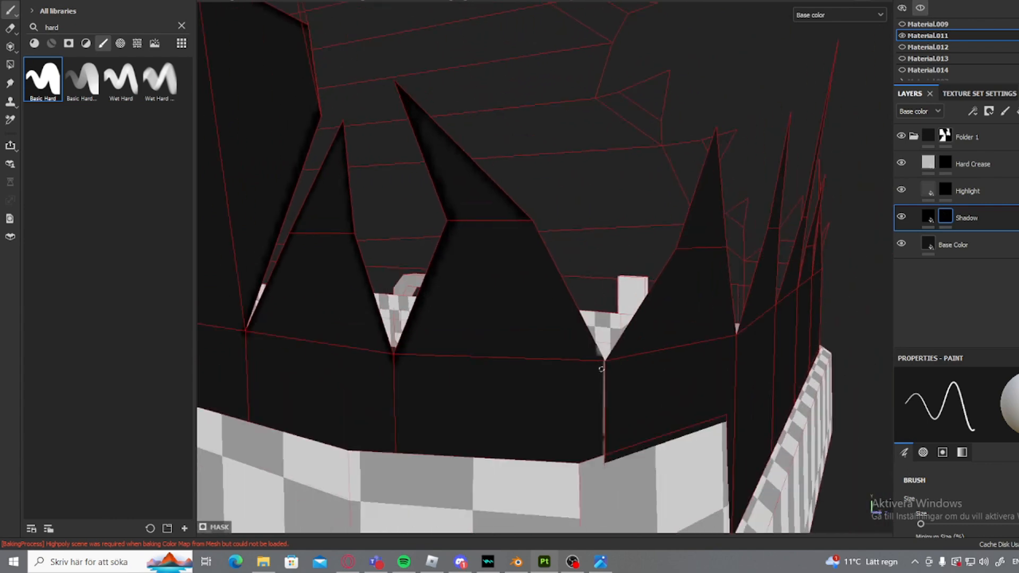
shift+click(602, 362)
- Outline the third, narrow-tipped waist spike on the Shadow mask with straight strokes on both sides
shift+click(679, 250)
alt+drag(717, 164, 594, 212)
mouse_move(594, 212)
alt+middle_down()
mouse_move(528, 279)
mouse_move(559, 306)
alt+middle_up()
shift+click(600, 117)
shift+click(639, 279)
shift+click(672, 398)
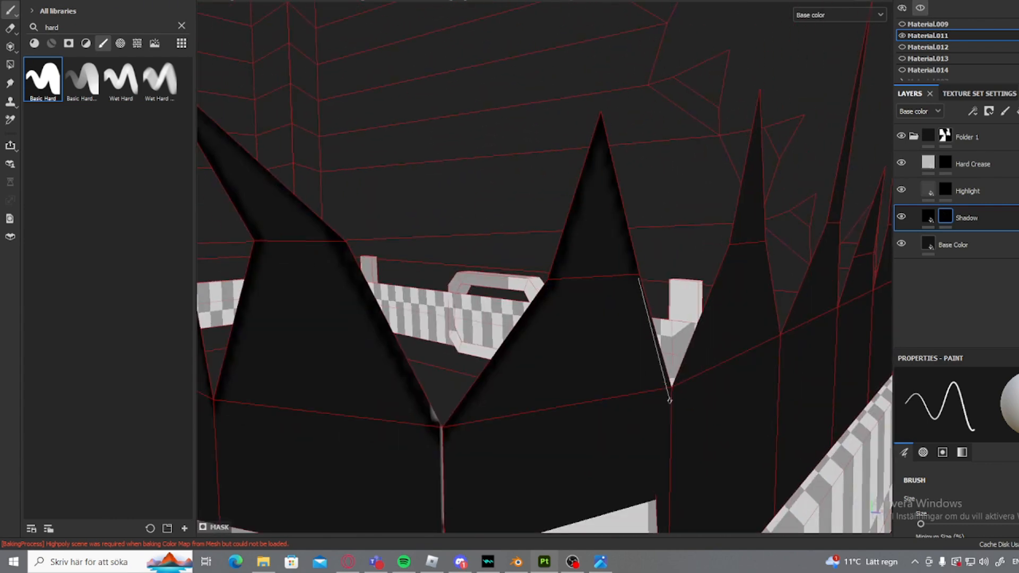
- Trace the shadow around the tall thin waist spike and the triangular spike beside it
mouse_move(671, 398)
alt+mouse_down()
mouse_move(577, 304)
mouse_move(605, 273)
mouse_move(619, 418)
alt+mouse_up()
shift+click(718, 532)
alt+middle_drag(695, 483, 457, 409)
shift+click(582, 398)
shift+click(669, 264)
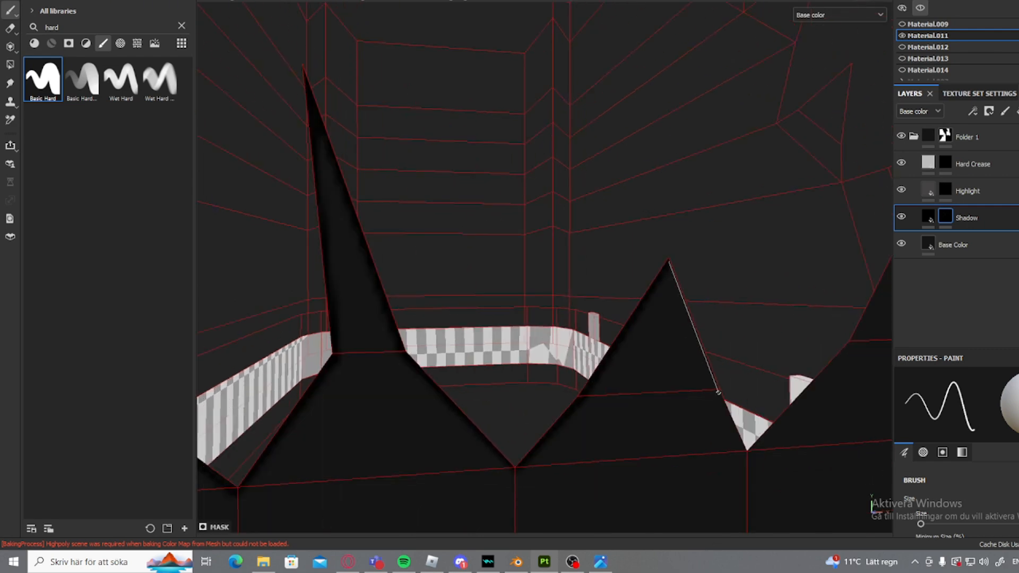
shift+click(720, 396)
shift+click(750, 456)
shift+click(852, 343)
- Shade the edges of the remaining waist spikes up to where the torso's jagged side edge begins
alt+drag(852, 343, 732, 339)
shift+click(468, 277)
shift+click(446, 394)
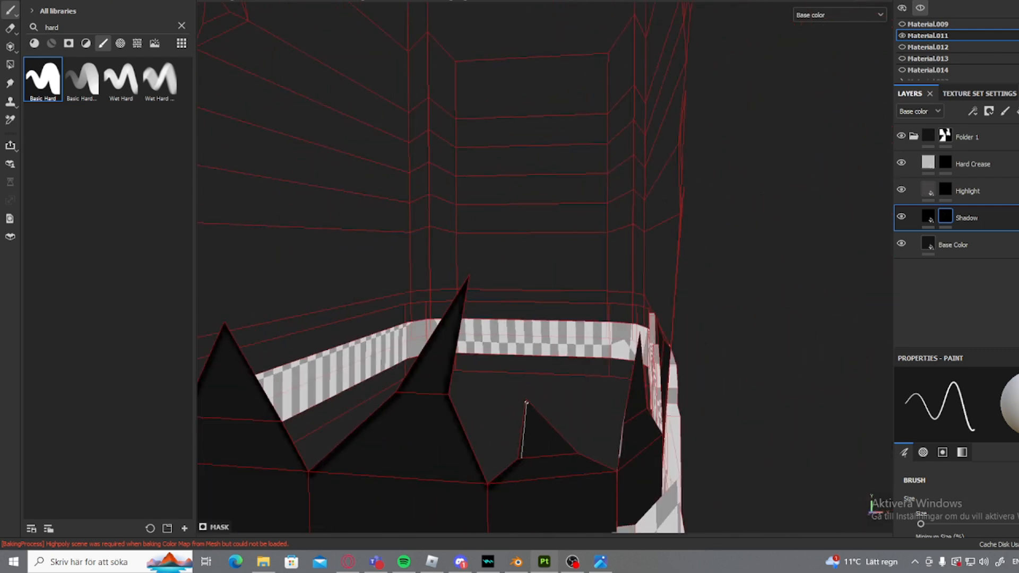
shift+click(525, 402)
alt+drag(526, 402, 663, 414)
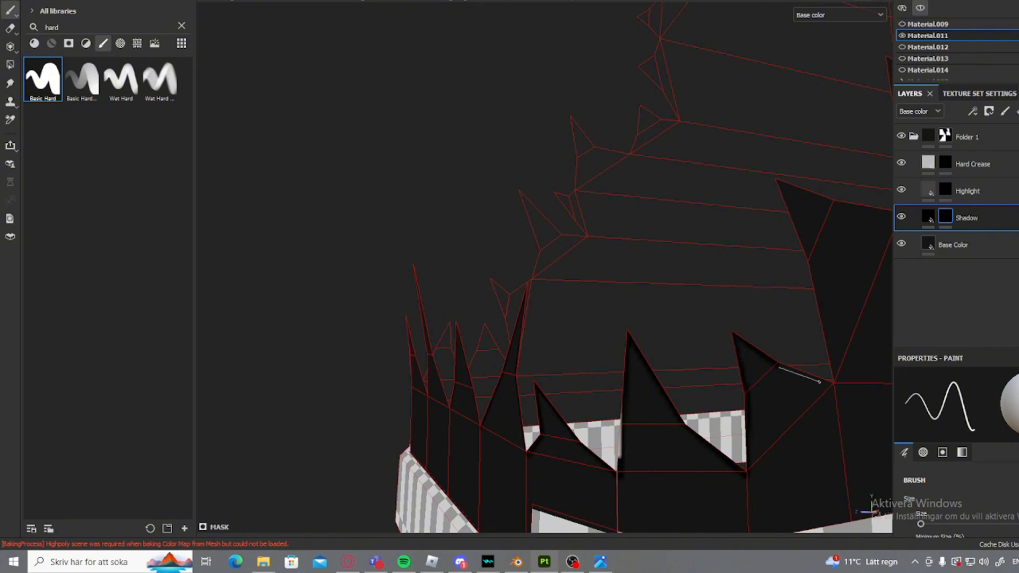
shift+click(834, 383)
- Paint the shadow up the jagged side edge, outlining the lowest side spike and the inner side of the one above
shift+click(808, 261)
shift+click(777, 181)
alt+middle_drag(777, 183, 536, 278)
shift+click(436, 358)
shift+click(522, 362)
shift+click(524, 308)
shift+click(511, 211)
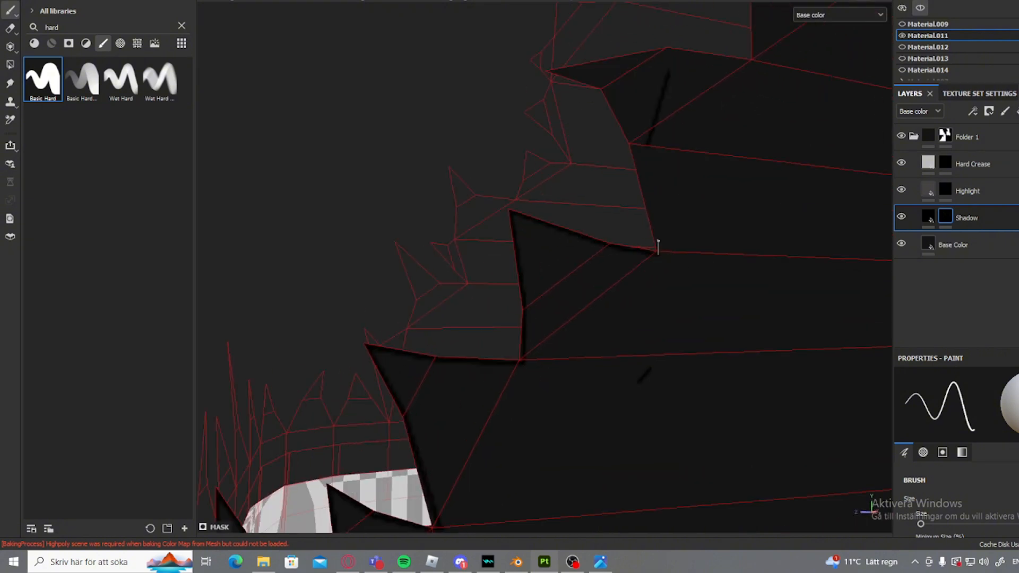
- Continue straight shadow strokes up the side edge around the next spike and the short vertical section above it
shift+click(632, 144)
alt+middle_drag(634, 151, 501, 294)
shift+click(526, 185)
shift+click(622, 187)
shift+click(625, 116)
mouse_move(625, 118)
alt+middle_down()
mouse_move(607, 278)
mouse_move(545, 369)
alt+middle_up()
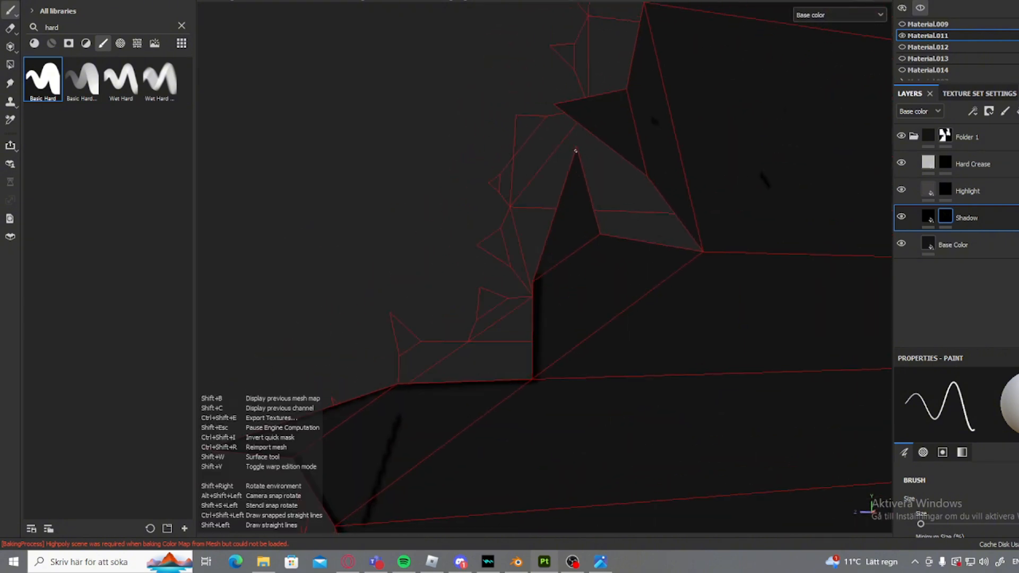
- Outline the narrow upright spike and the slanted spike above it with straight strokes on the Shadow mask
shift+click(576, 151)
shift+click(600, 237)
shift+click(704, 254)
shift+click(630, 91)
alt+middle_drag(630, 91, 590, 326)
shift+click(608, 229)
alt+middle_drag(687, 70, 575, 405)
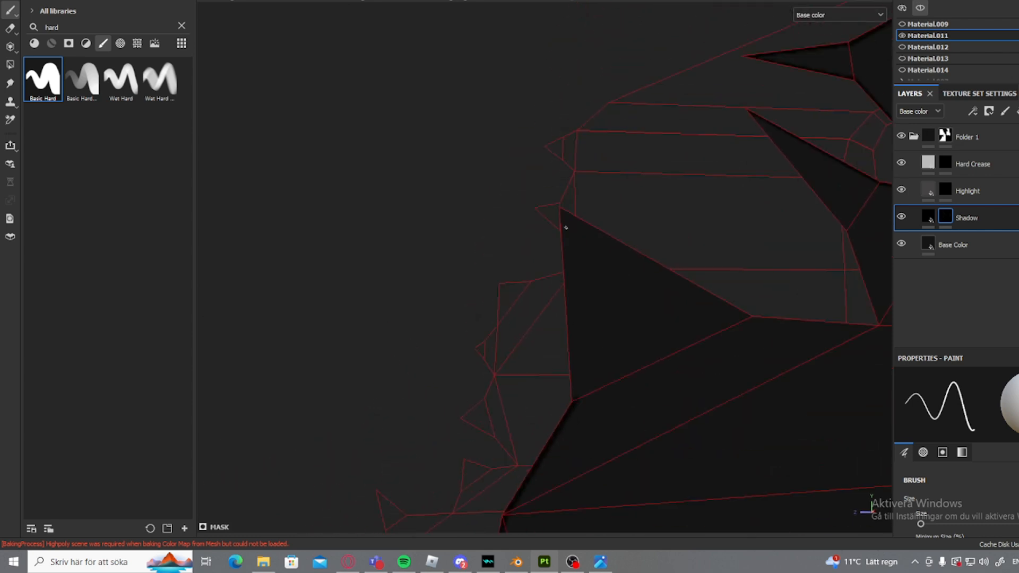
- Shade both sides of the large triangular side spike and join the strokes to the already painted upper spikes
shift+click(564, 214)
shift+click(756, 319)
shift+click(886, 329)
alt+middle_drag(886, 329, 385, 481)
shift+click(358, 380)
shift+click(266, 261)
- Erase the stray shadow marks on the torso face with a reduced eraser size
key(e)
ctrl+right_drag(546, 345, 510, 345)
drag(565, 346, 512, 366)
drag(506, 203, 488, 171)
scroll(527, 364, down, 3)
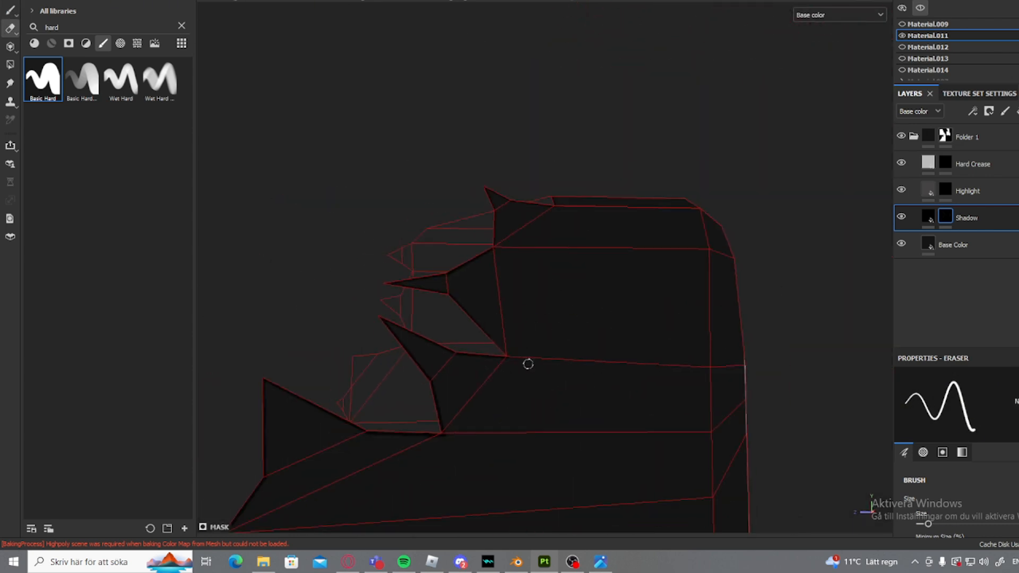
- Turn off the mesh wireframe in the viewport display settings
alt+drag(528, 364, 526, 374)
click(1018, 11)
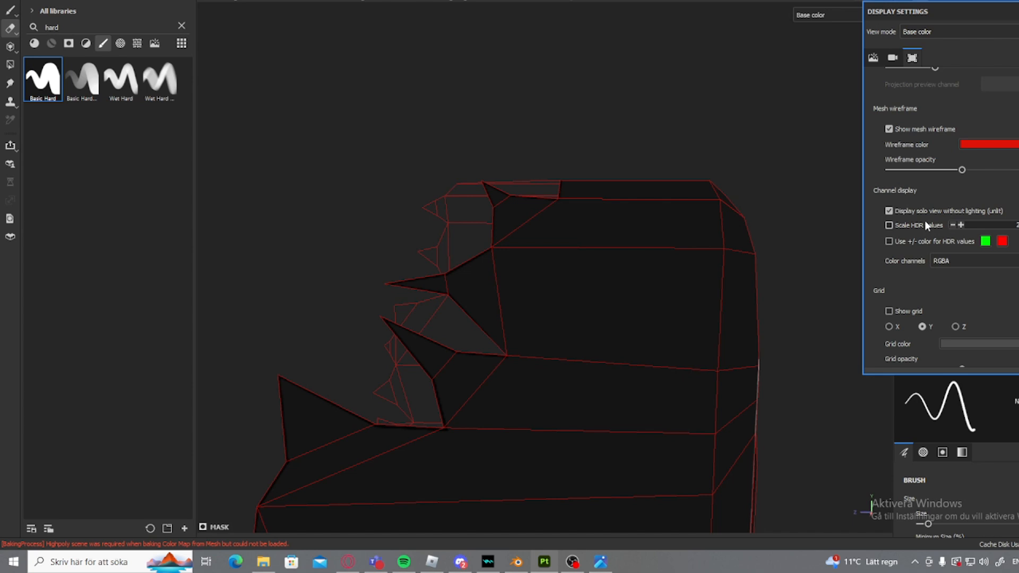
click(897, 130)
- Examine the painted shadow outline along the jagged torso edges from the front, side and back
alt+drag(537, 264, 420, 460)
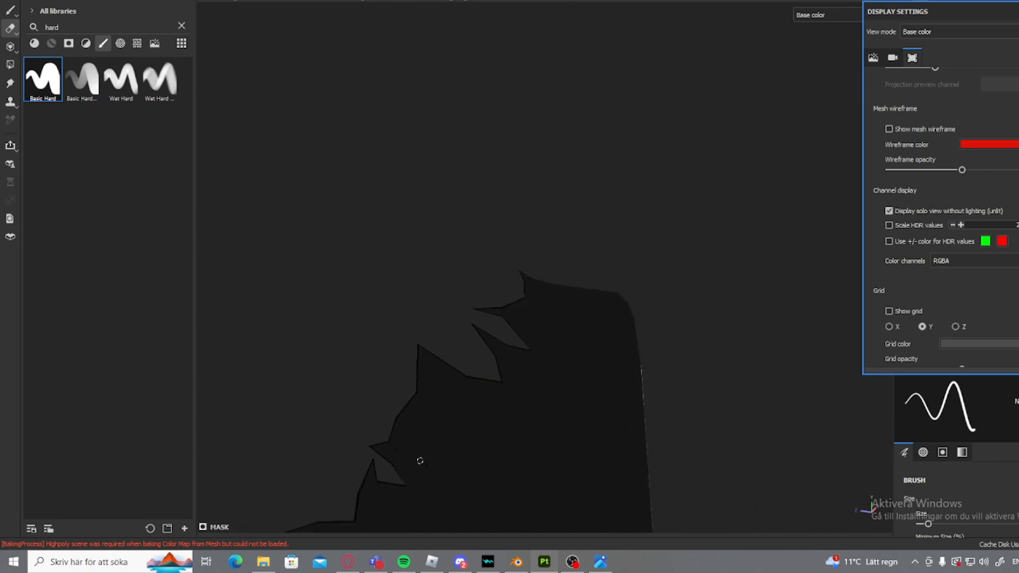
alt+middle_drag(420, 460, 499, 313)
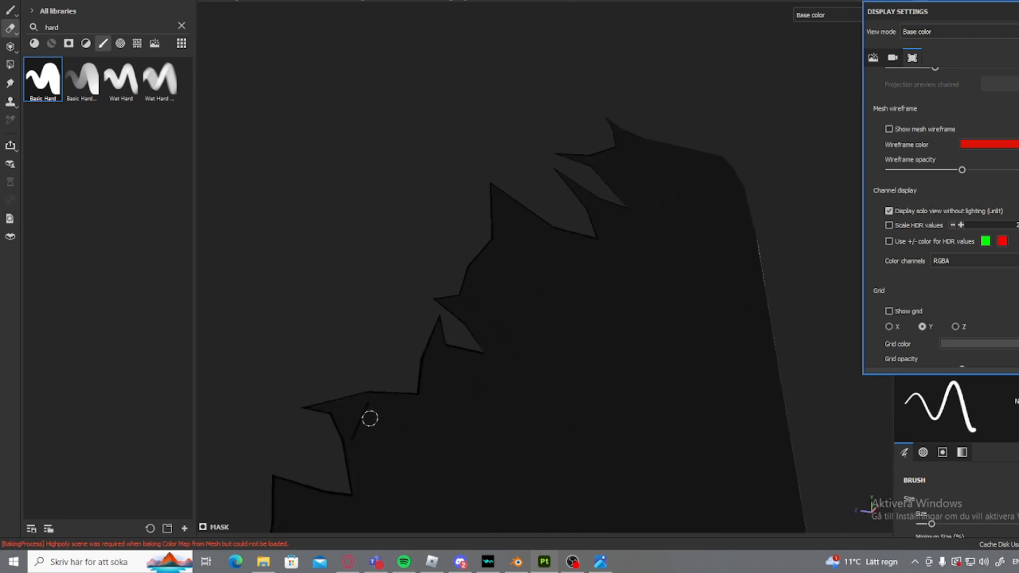
scroll(361, 459, down, 1)
alt+middle_drag(435, 424, 504, 266)
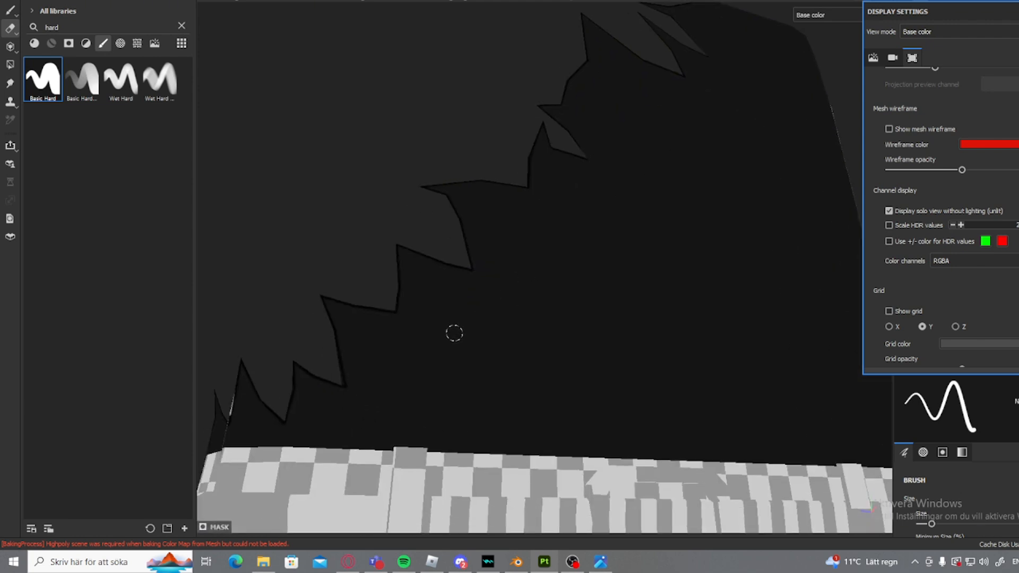
scroll(479, 357, down, 2)
alt+drag(450, 352, 539, 378)
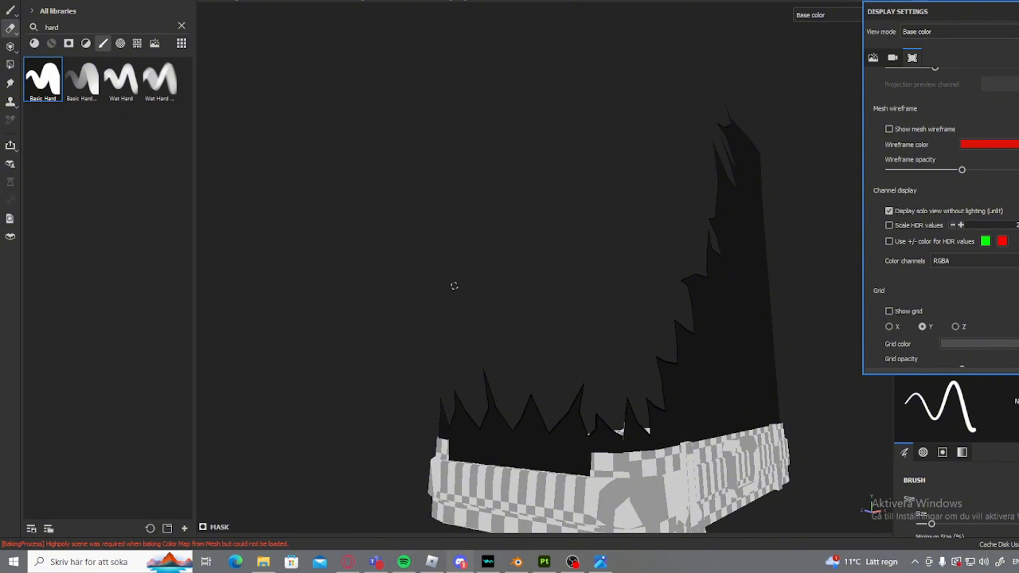
alt+drag(454, 286, 657, 340)
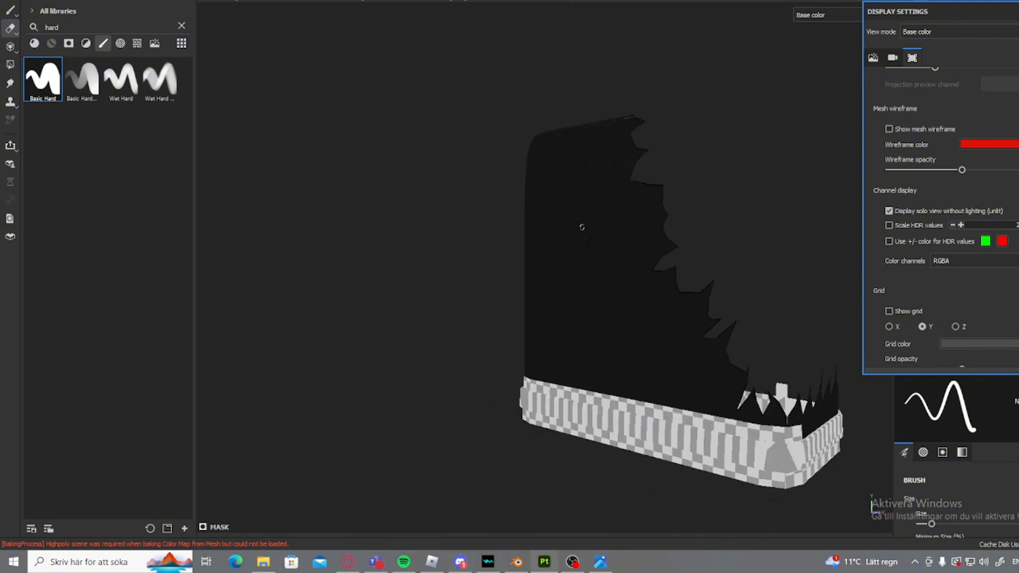
scroll(621, 242, up, 3)
alt+drag(621, 241, 634, 242)
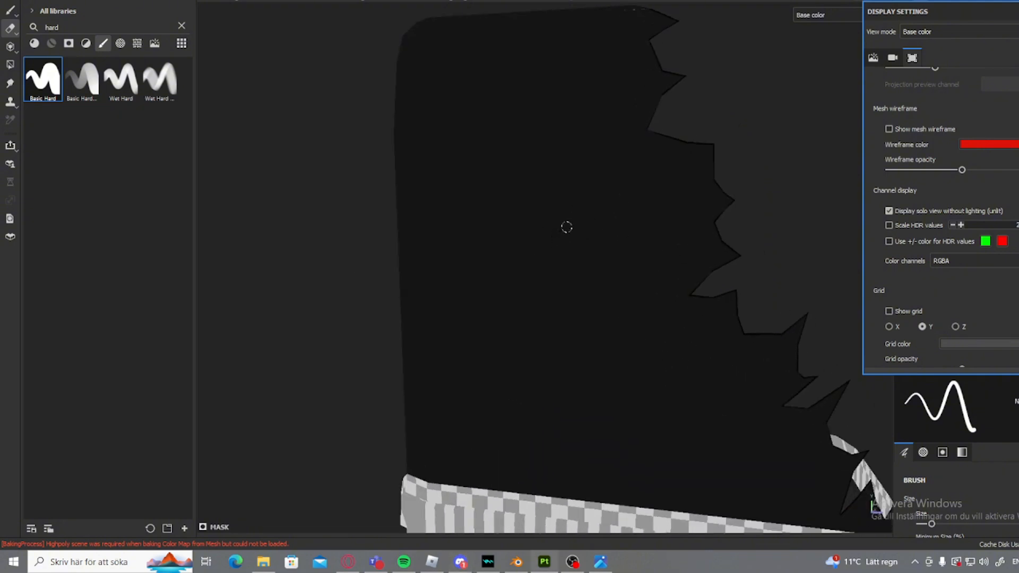
alt+drag(551, 232, 795, 345)
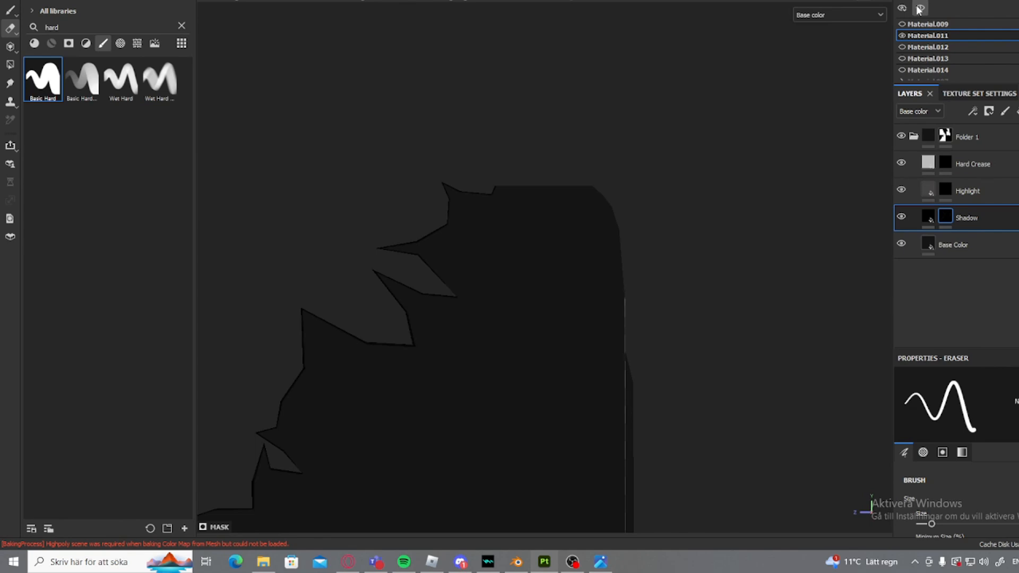
- Show all texture sets again, frame the whole character and switch back to the Paint tool
key(f)
key(1)
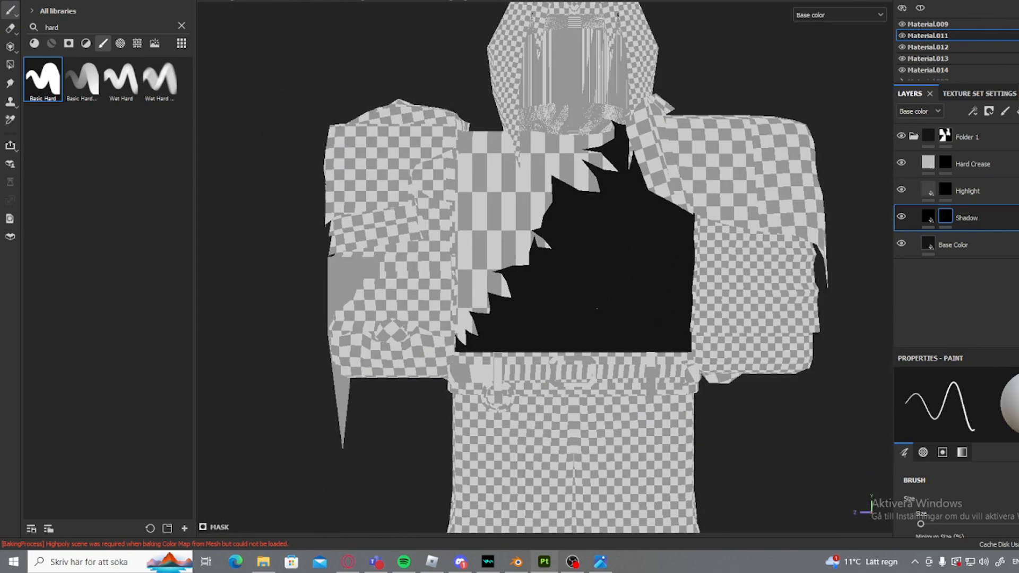
alt+drag(561, 307, 550, 347)
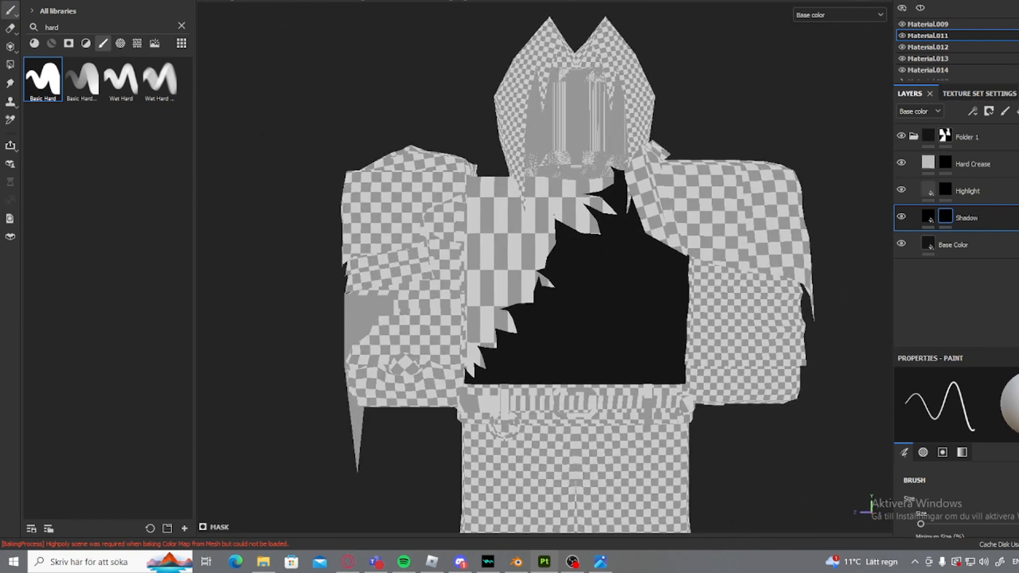
click(432, 562)
click(38, 186)
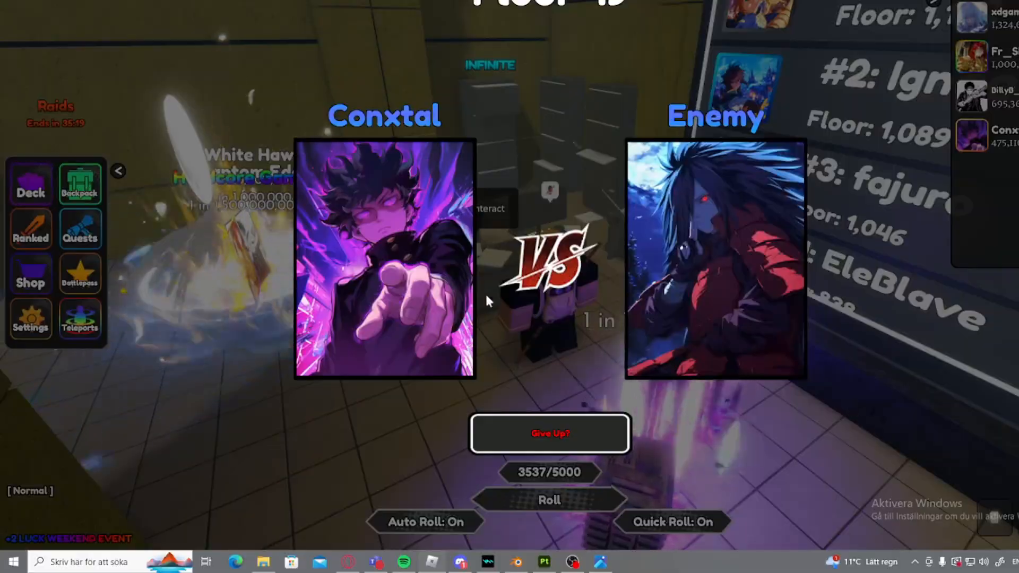
click(544, 561)
- Select Folder 1 and collapse it in the layer stack
scroll(573, 310, up, 4)
alt+drag(573, 310, 584, 350)
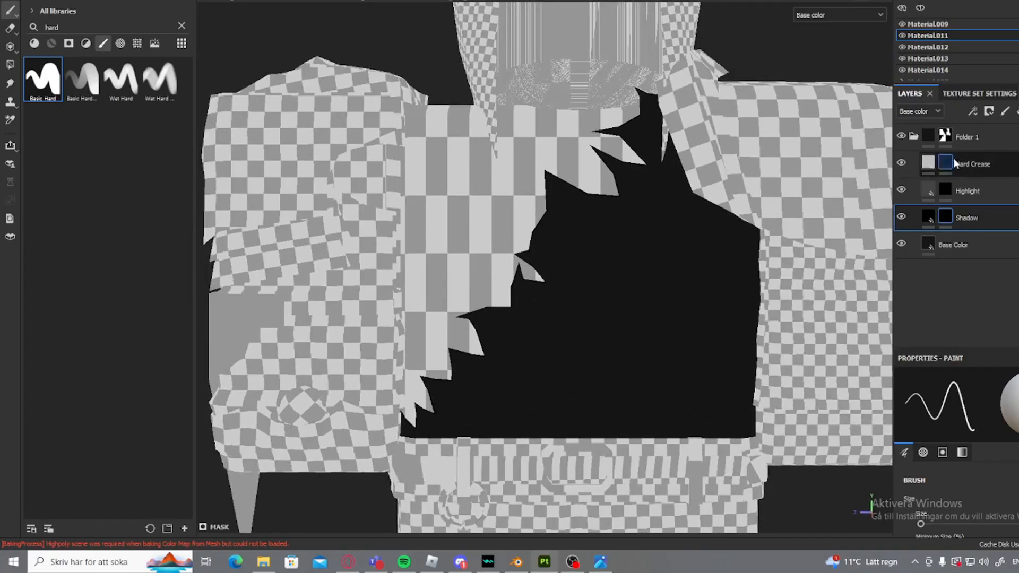
click(957, 136)
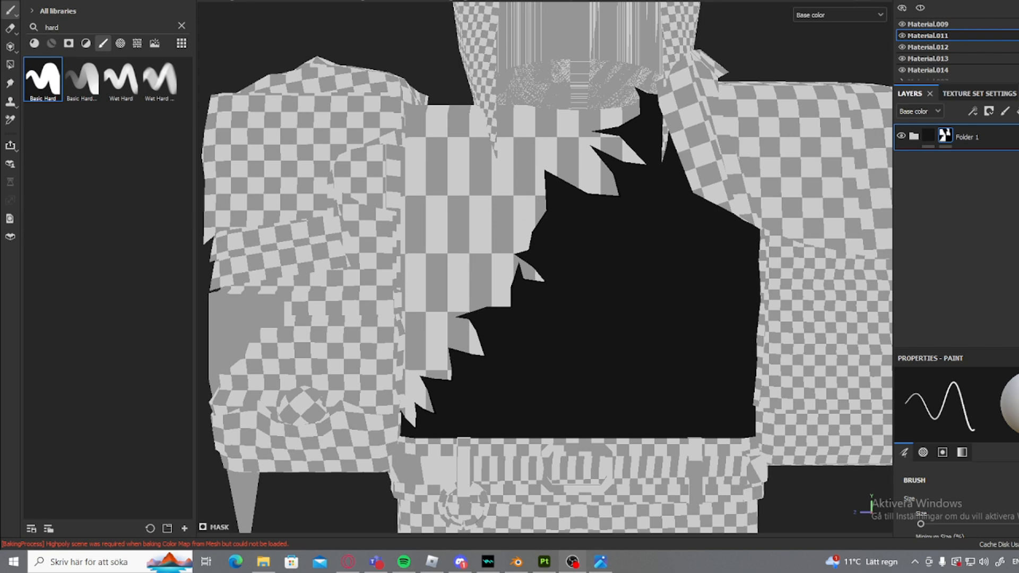
scroll(629, 352, up, 3)
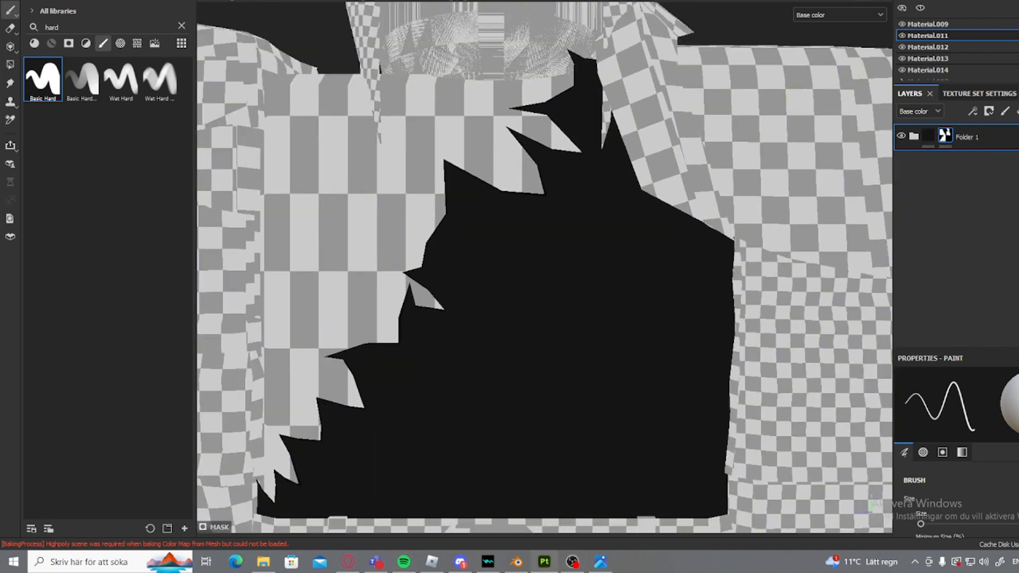
click(1017, 111)
right_click(972, 141)
click(976, 3)
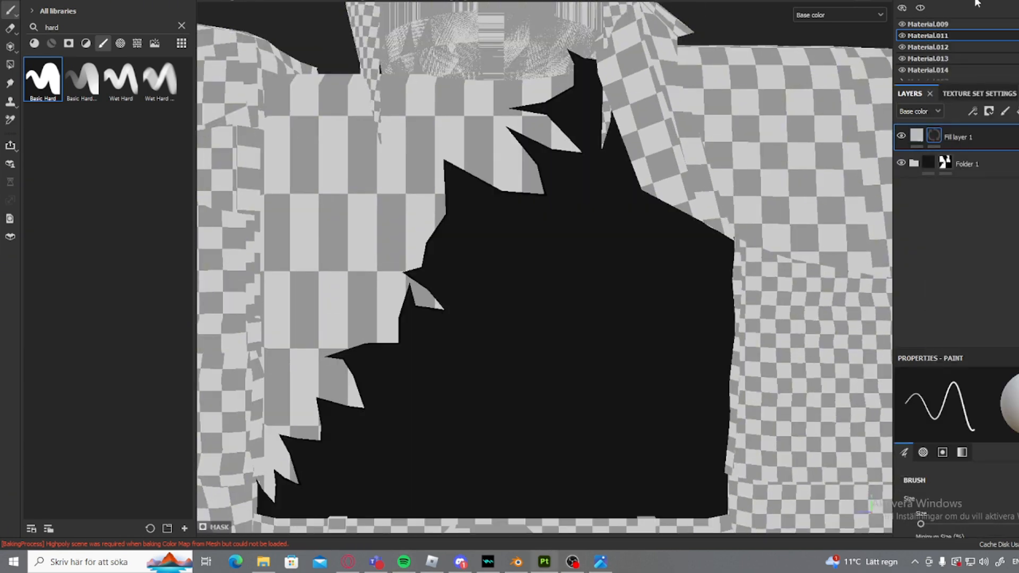
key(Delete)
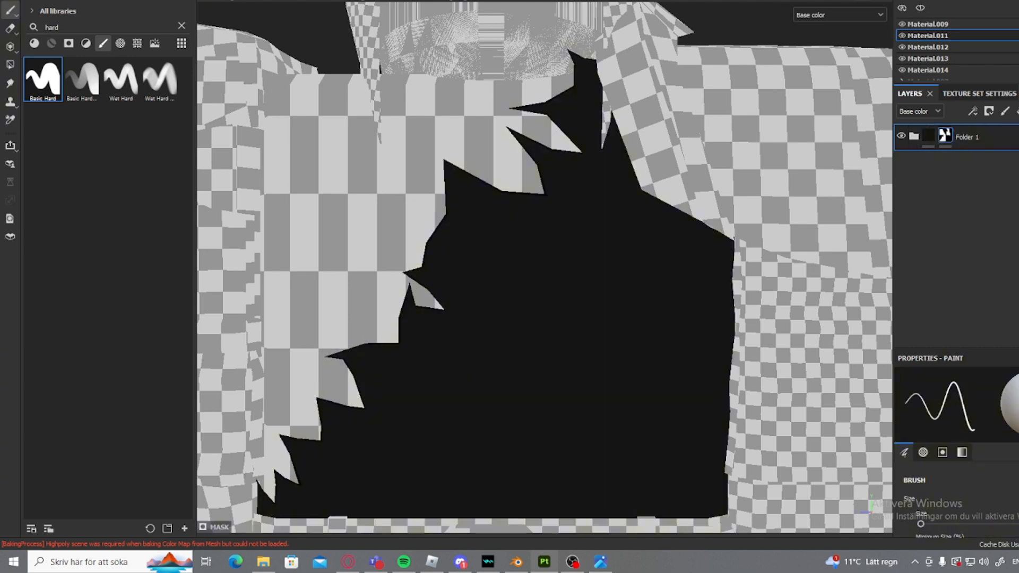
- Add a new folder with a black mask above Folder 1 and activate Polygon Fill
click(1018, 111)
right_click(985, 142)
click(979, 2)
key(4)
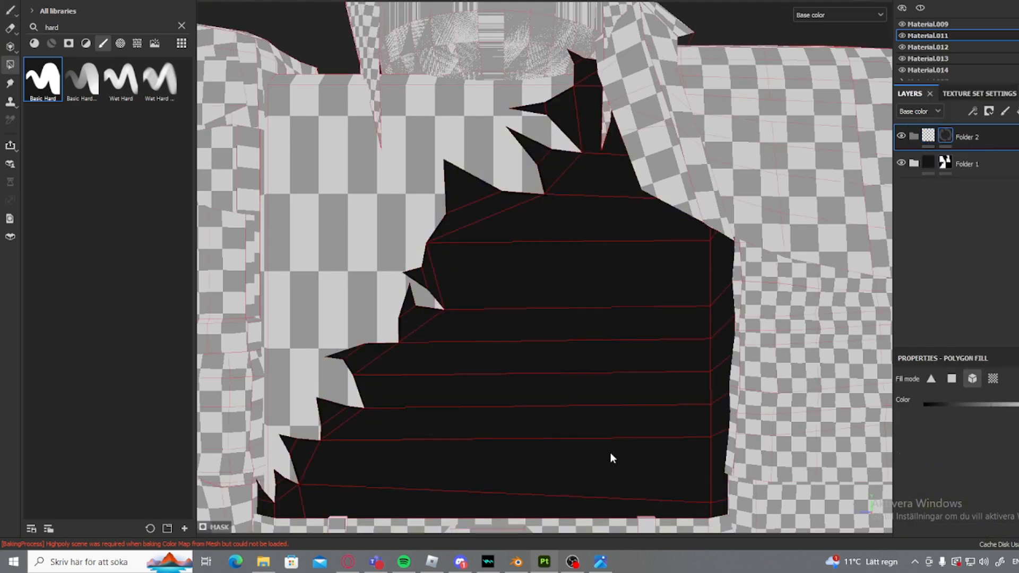
- Add a fill layer inside Folder 2 and select the folder's mask for editing
alt+middle_drag(610, 454, 602, 296)
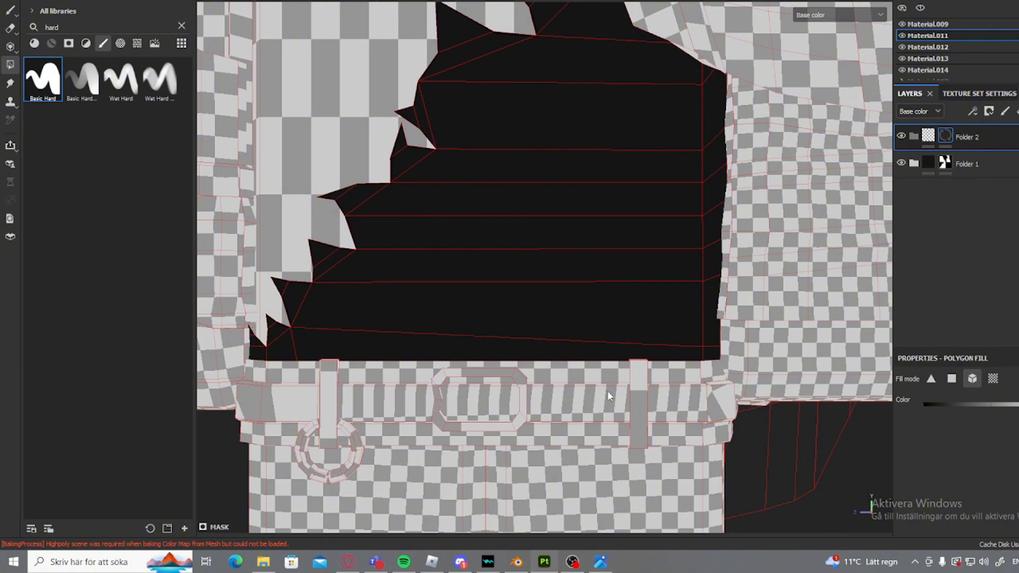
click(1018, 111)
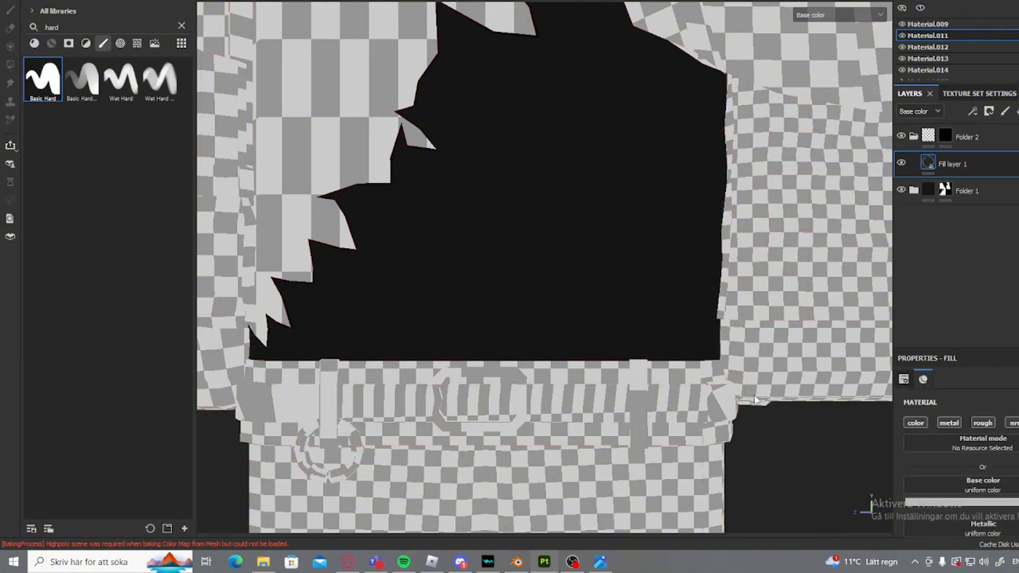
click(945, 135)
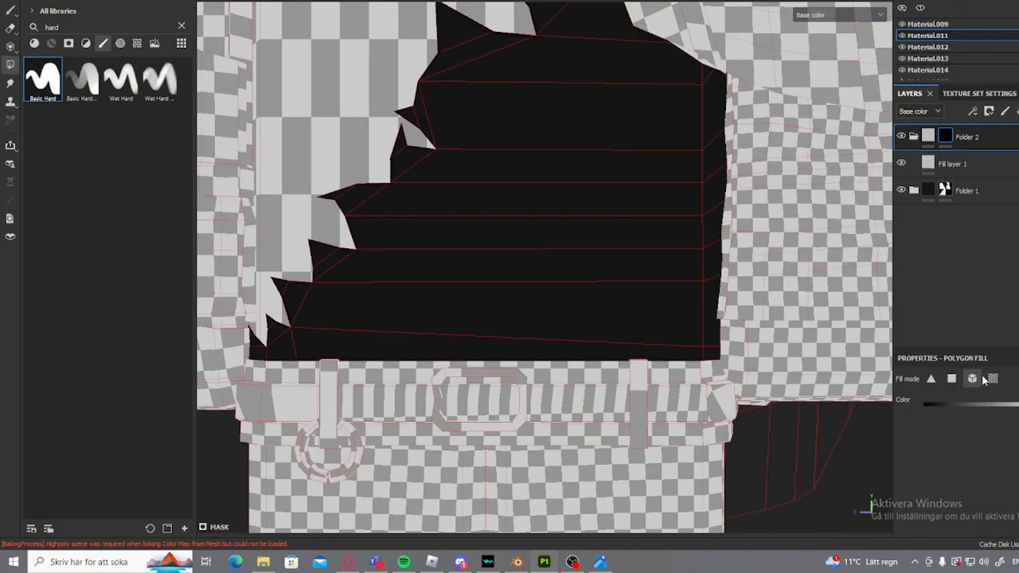
- Reveal the belt, its buckle, both belt loops and the hanging ring on Folder 2's mask with Polygon Fill
click(632, 397)
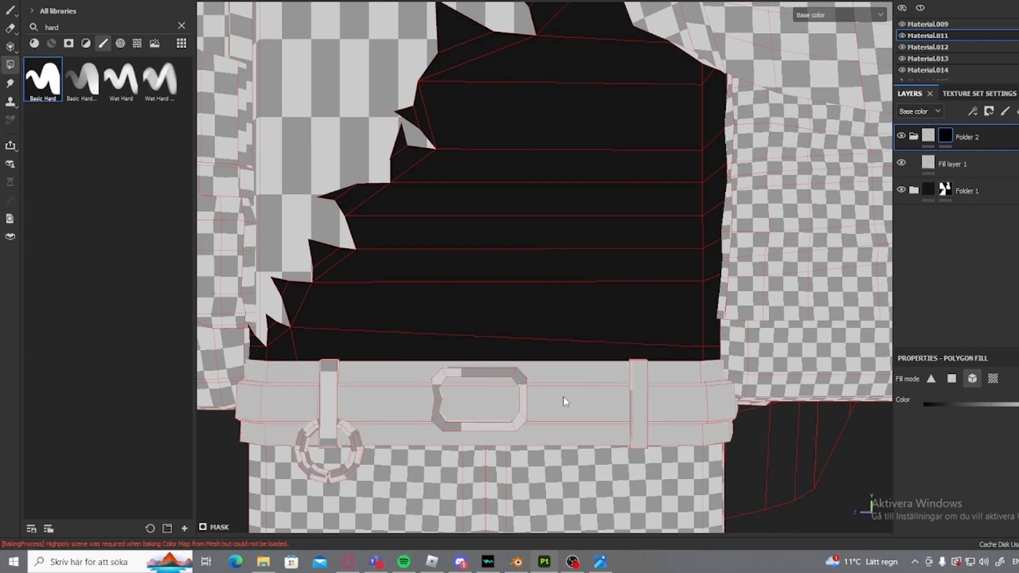
click(526, 395)
middle_drag(556, 414, 584, 364)
click(355, 338)
click(382, 385)
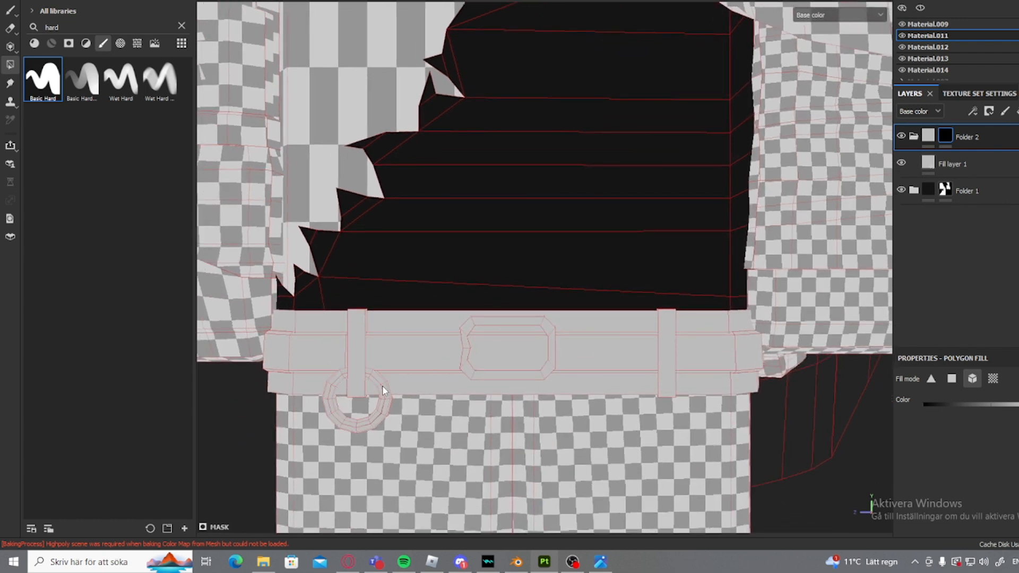
- Isolate the Material.011 texture set and select the fill layer inside Folder 2
alt+drag(383, 384, 462, 361)
click(921, 9)
alt+drag(509, 329, 462, 348)
scroll(589, 361, down, 5)
scroll(639, 379, up, 6)
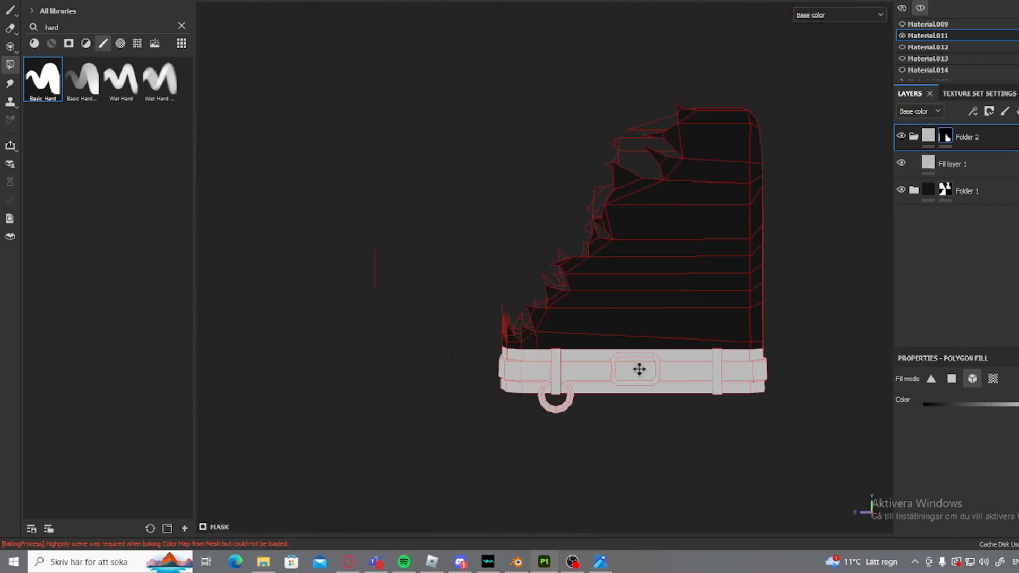
click(963, 167)
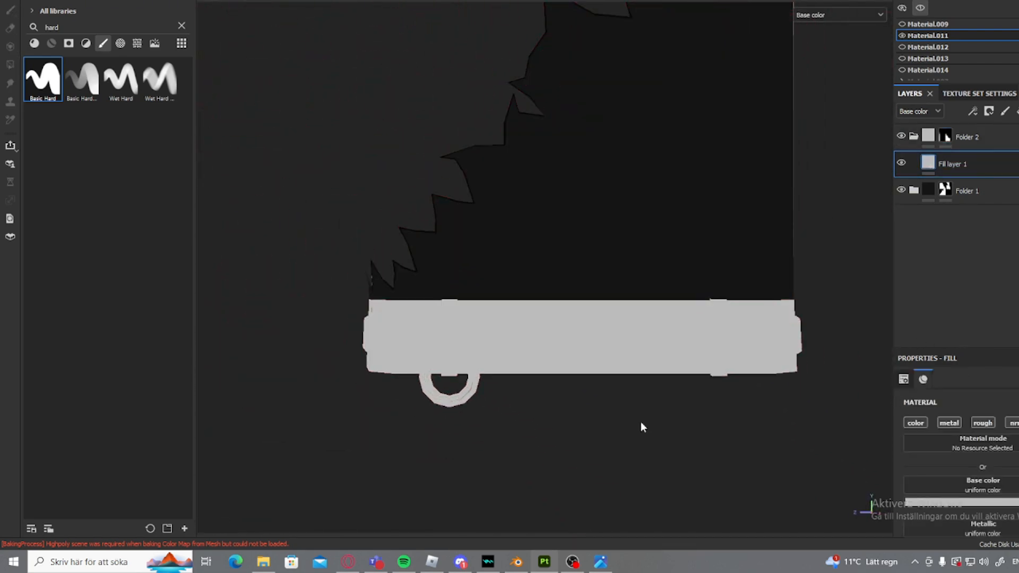
- Examine the filled belt area and ring below the jagged torso piece
mouse_move(575, 566)
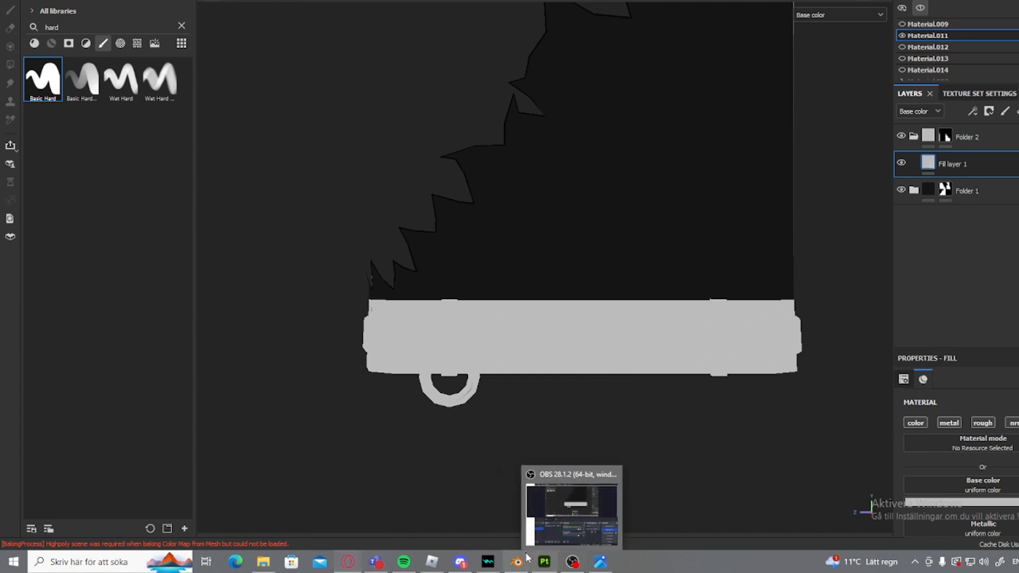
mouse_move(523, 560)
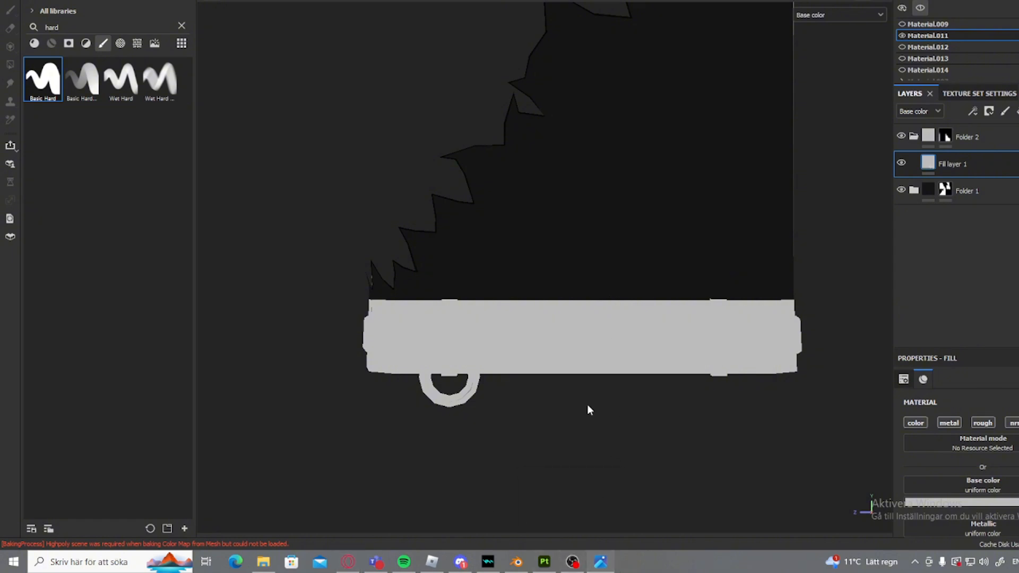
scroll(613, 282, up, 3)
scroll(614, 277, up, 1)
alt+middle_drag(611, 274, 651, 221)
scroll(663, 219, down, 4)
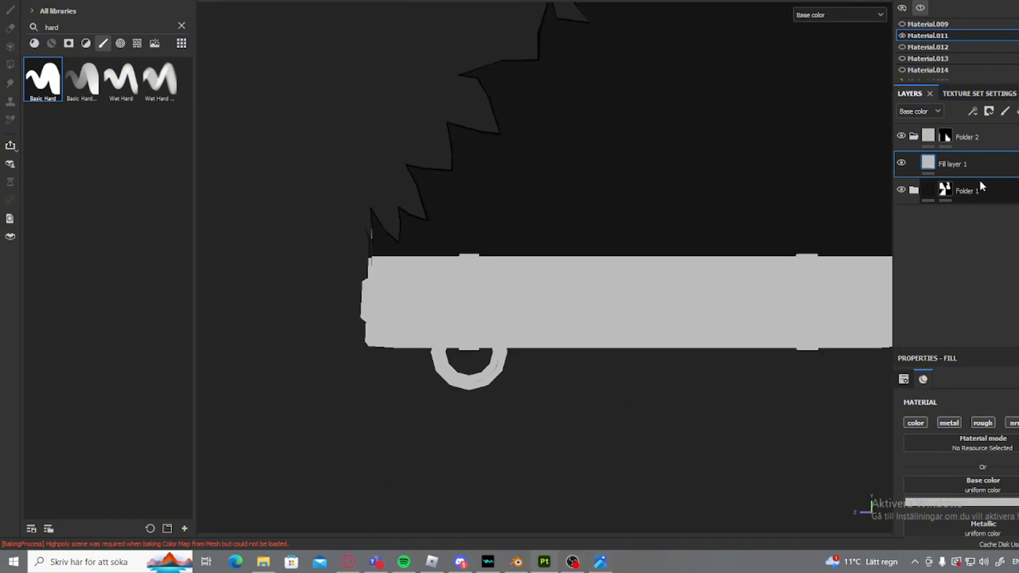
alt+middle_drag(657, 281, 534, 321)
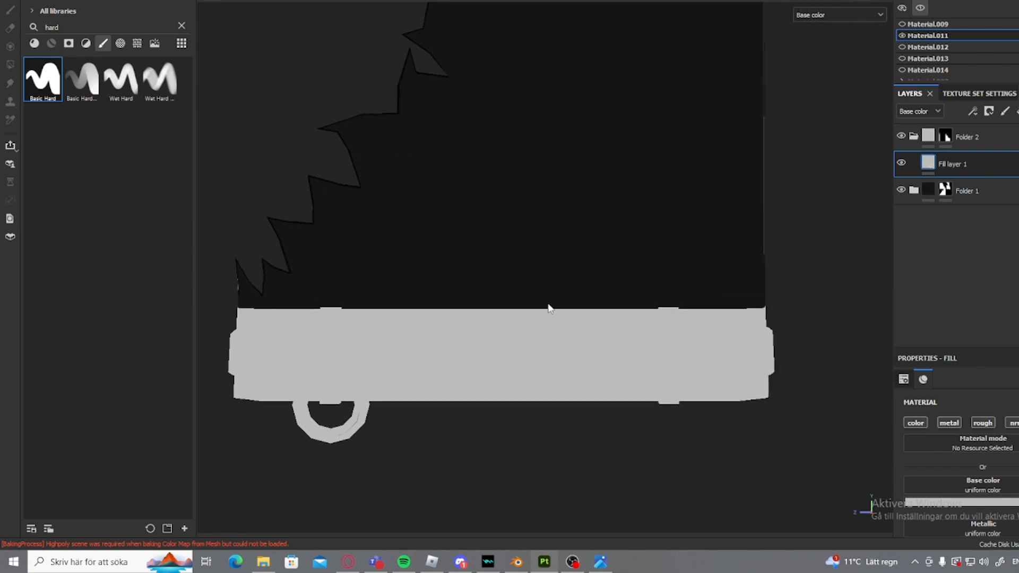
scroll(596, 291, down, 3)
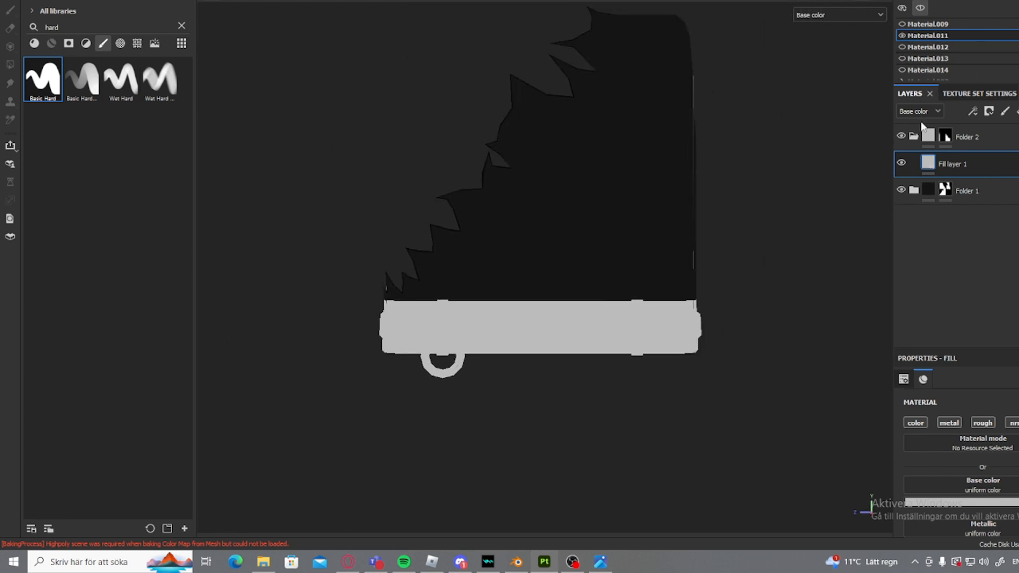
- Expand Folder 1 and select the Highlight layer's mask with the Paint tool active
click(913, 190)
click(928, 250)
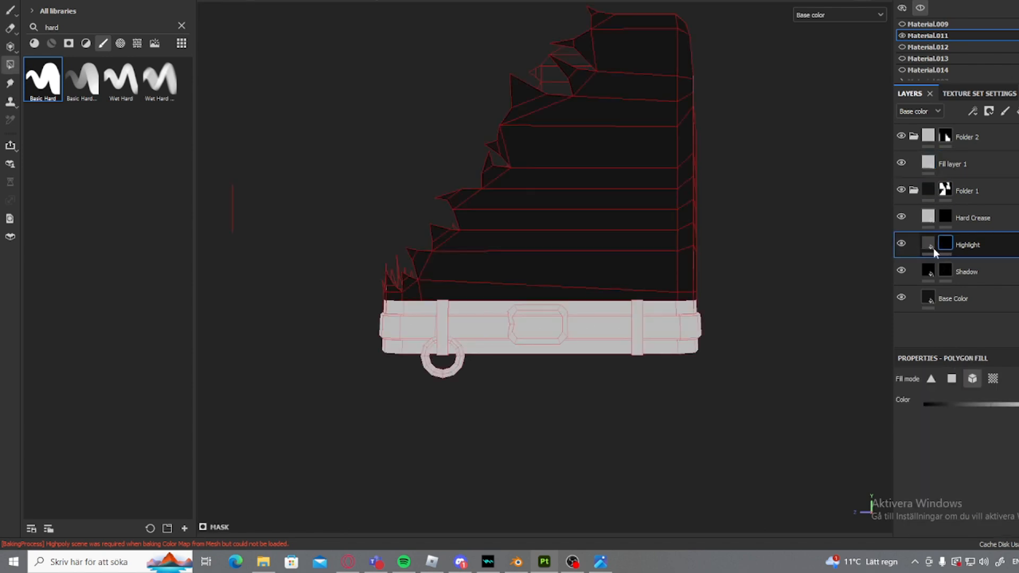
scroll(605, 166, up, 3)
scroll(605, 166, up, 2)
scroll(619, 263, down, 4)
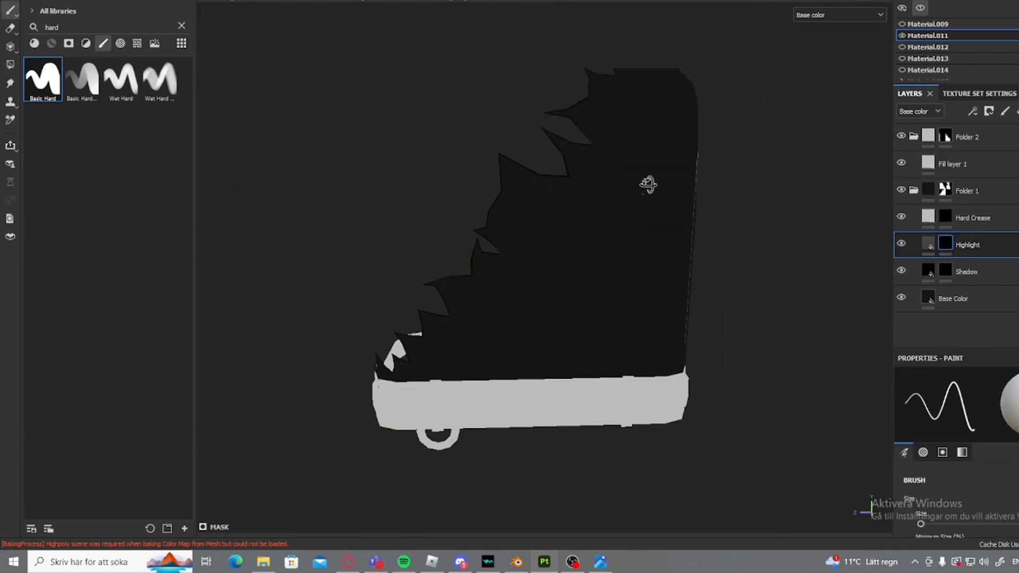
scroll(655, 182, up, 4)
alt+middle_drag(535, 192, 493, 198)
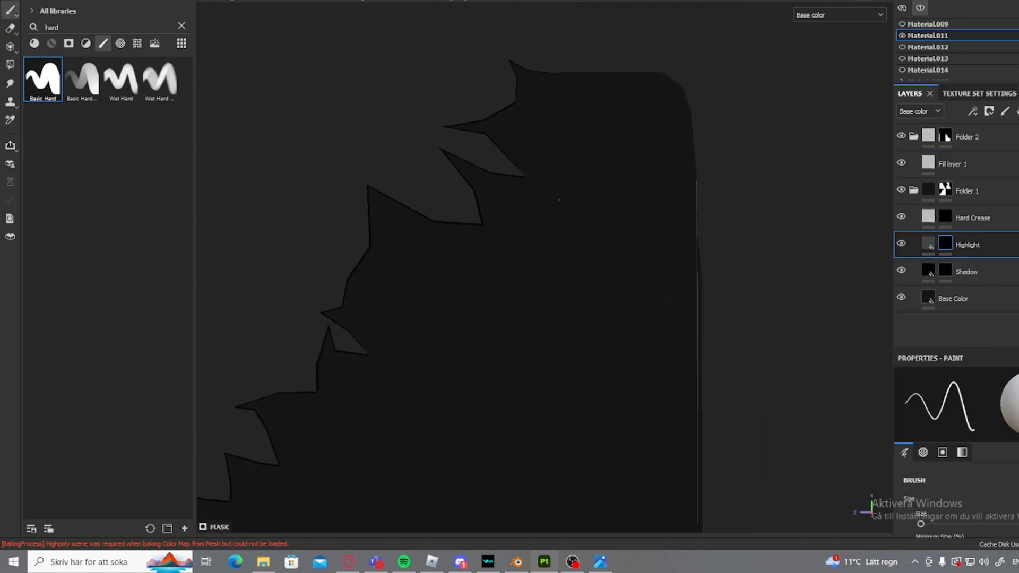
- Turn off the texture set isolation to bring back the full character around the torso
scroll(560, 200, down, 6)
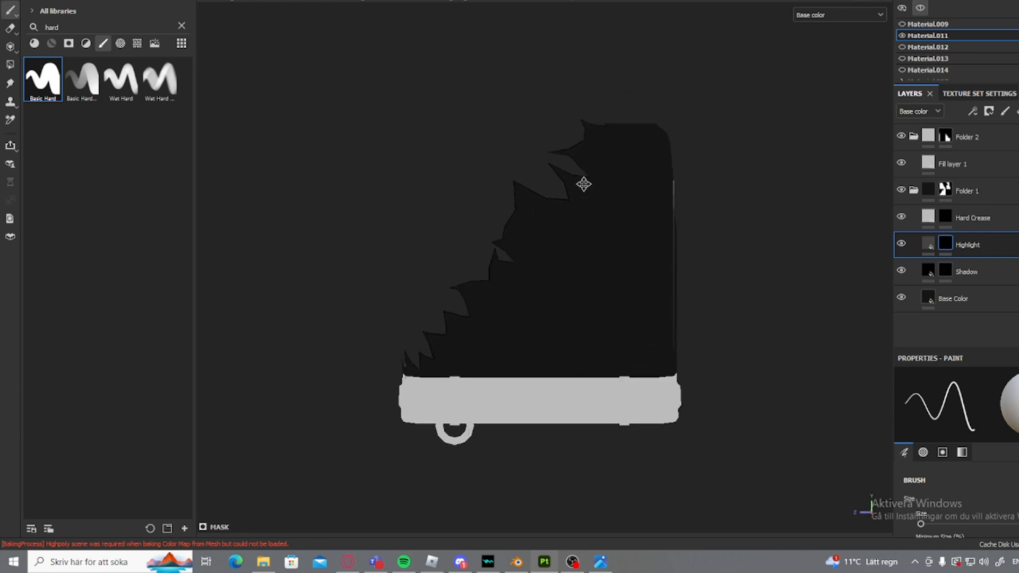
alt+middle_drag(584, 184, 580, 194)
click(920, 8)
scroll(632, 256, up, 3)
alt+middle_drag(547, 298, 638, 264)
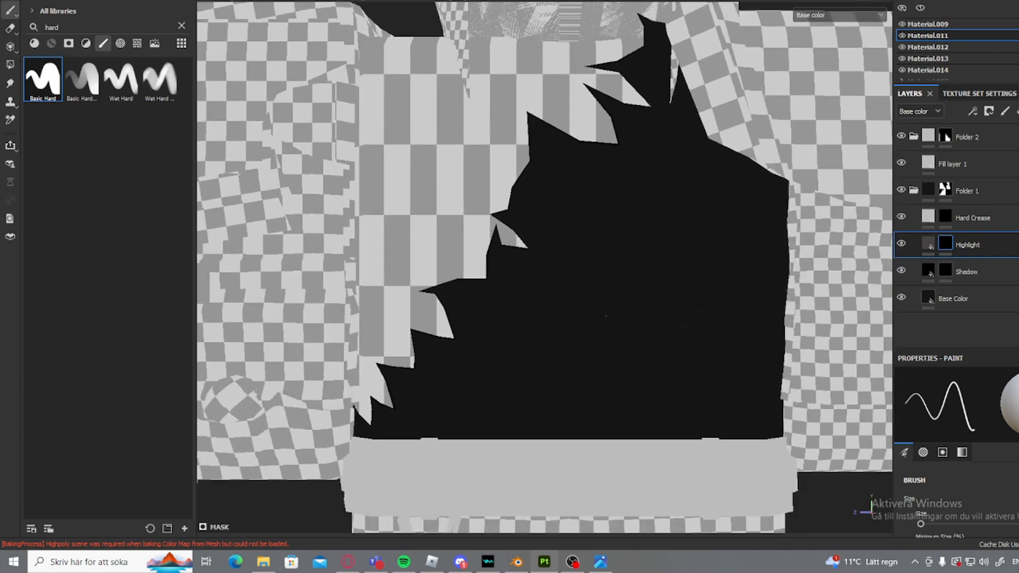
scroll(519, 265, up, 2)
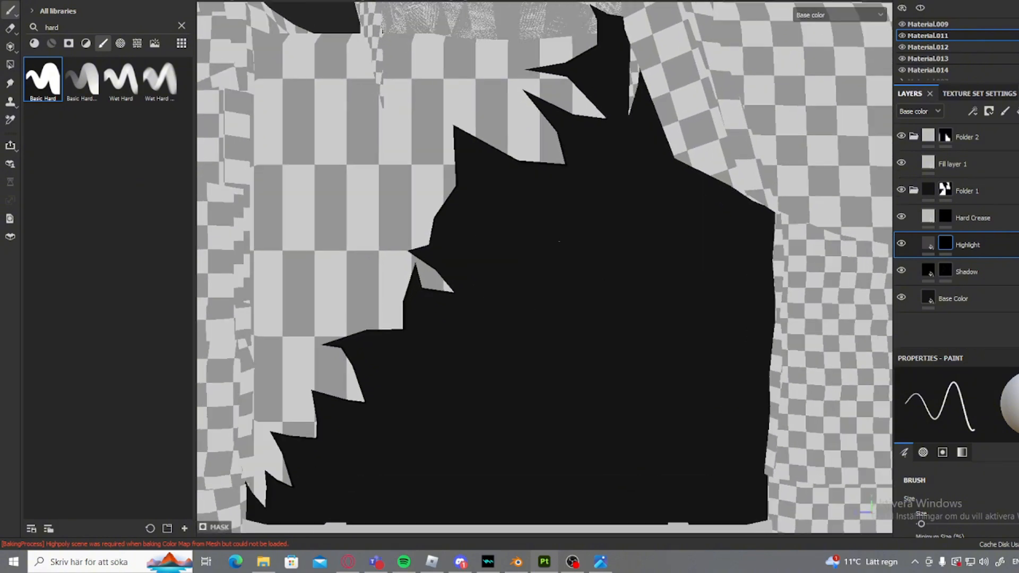
scroll(622, 259, down, 3)
scroll(498, 303, up, 2)
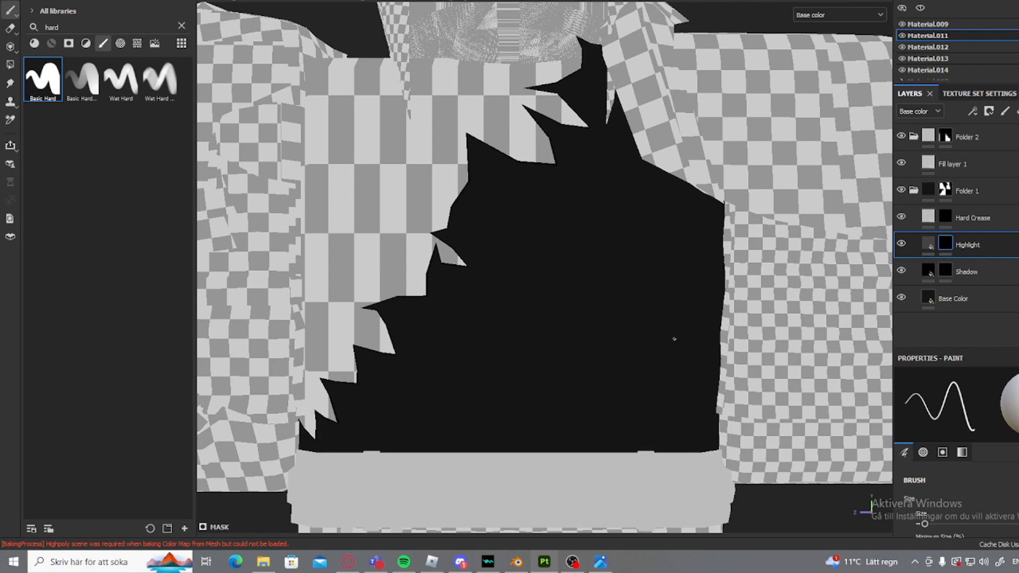
alt+drag(610, 369, 457, 291)
scroll(475, 277, up, 3)
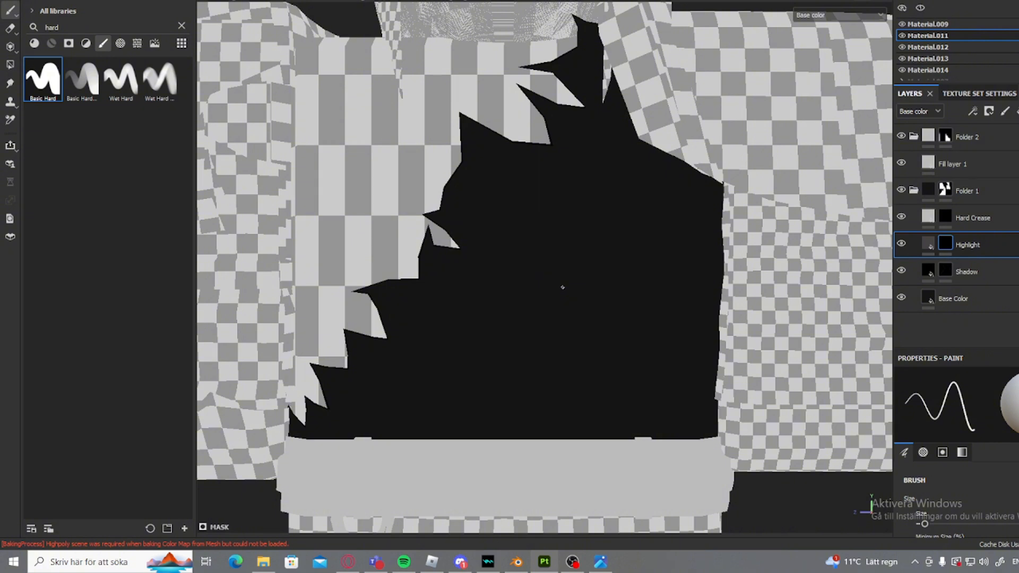
scroll(587, 265, down, 4)
alt+drag(590, 254, 532, 255)
scroll(540, 241, up, 3)
scroll(536, 240, up, 2)
scroll(534, 244, down, 4)
scroll(532, 255, up, 3)
scroll(571, 216, down, 2)
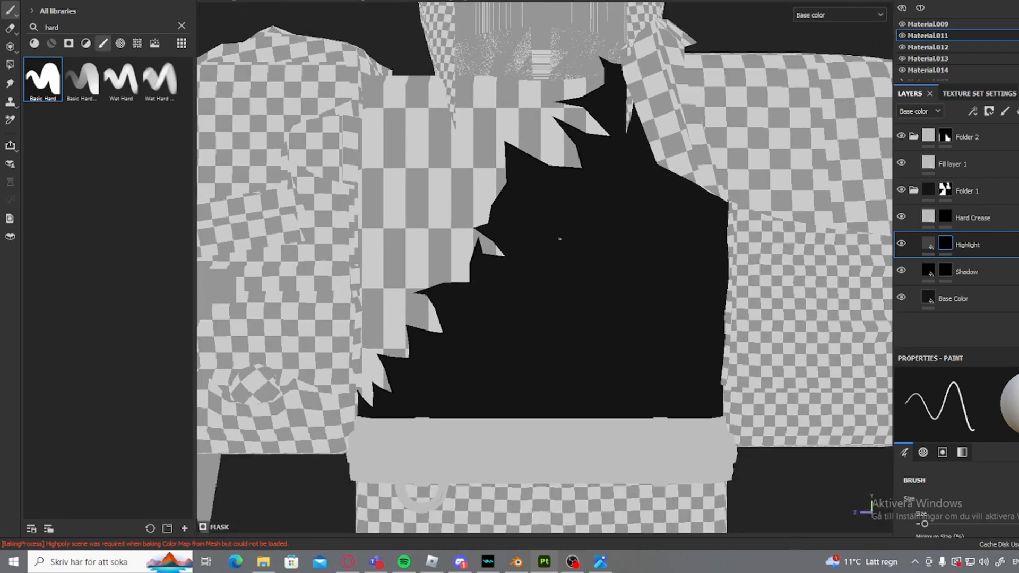
scroll(578, 246, up, 2)
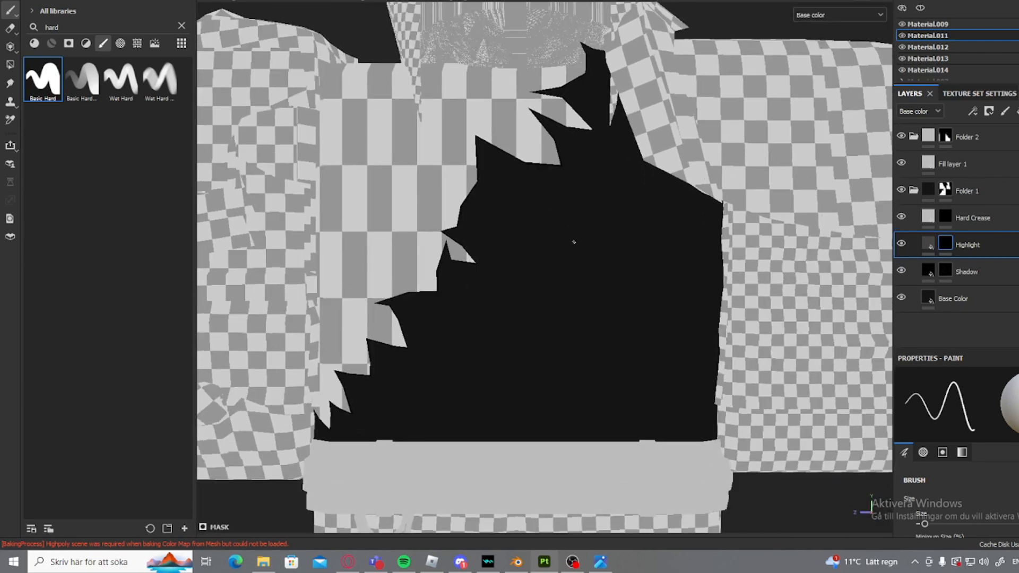
ctrl+right_drag(573, 242, 608, 227)
click(632, 214)
shift+click(454, 365)
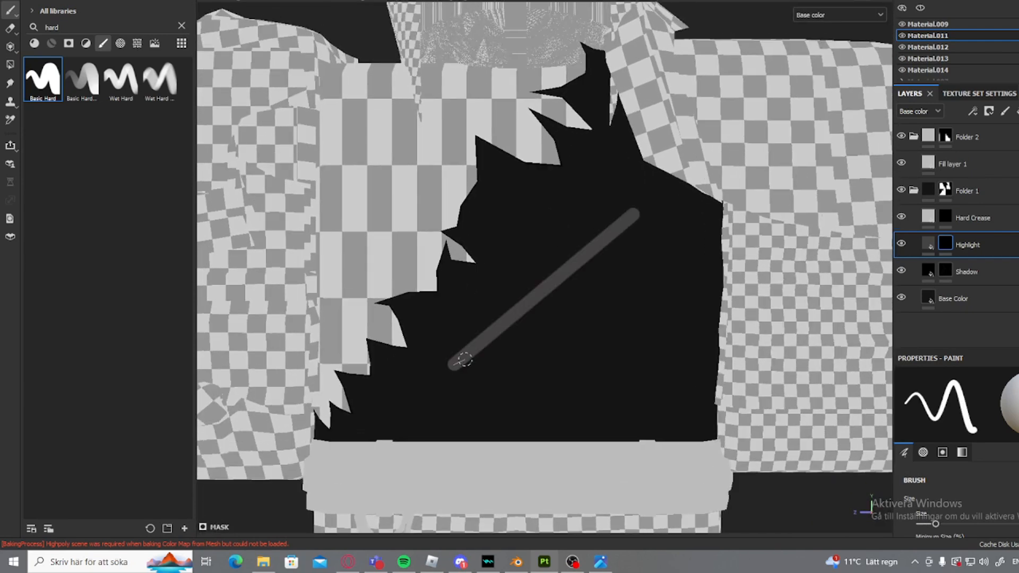
scroll(457, 355, up, 2)
key(e)
key(ctrl+z)
key(ctrl+z)
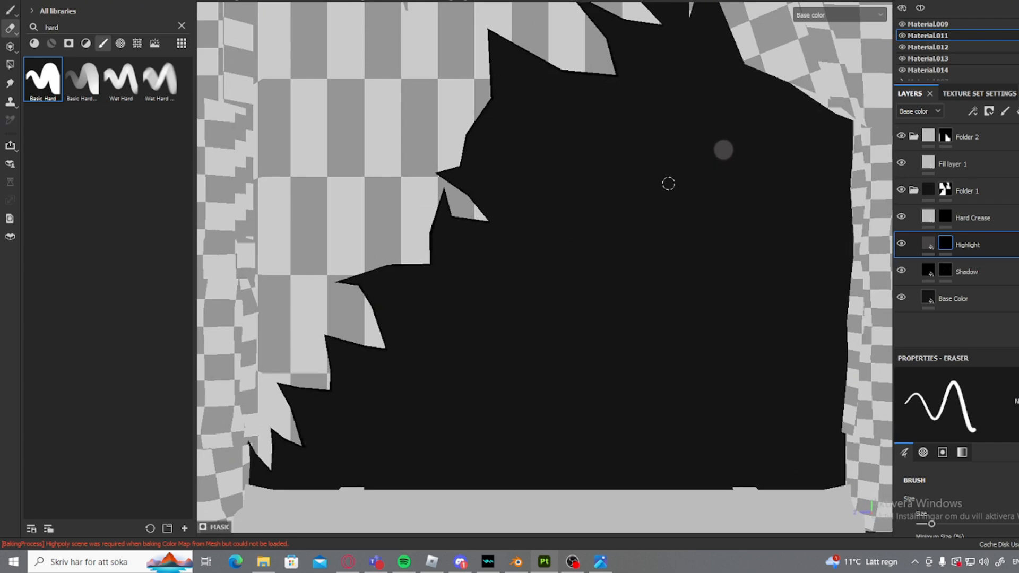
- Paint a thin straight diagonal highlight stroke across the middle of the jagged torso piece on the Highlight mask
key(1)
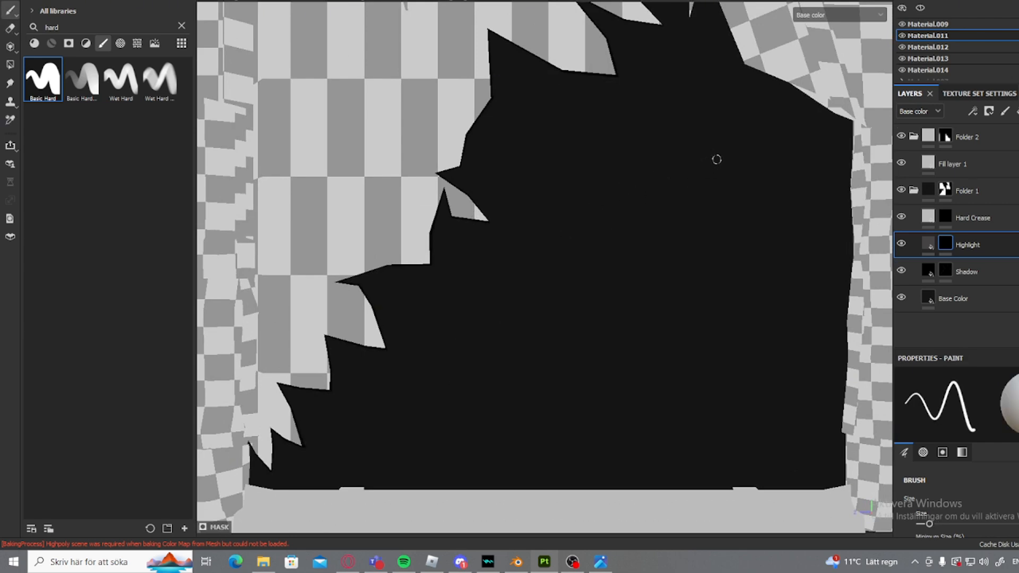
shift+click(488, 342)
- Erase along the upper end of the diagonal highlight stroke with a slightly smaller eraser to taper it to a point
key(e)
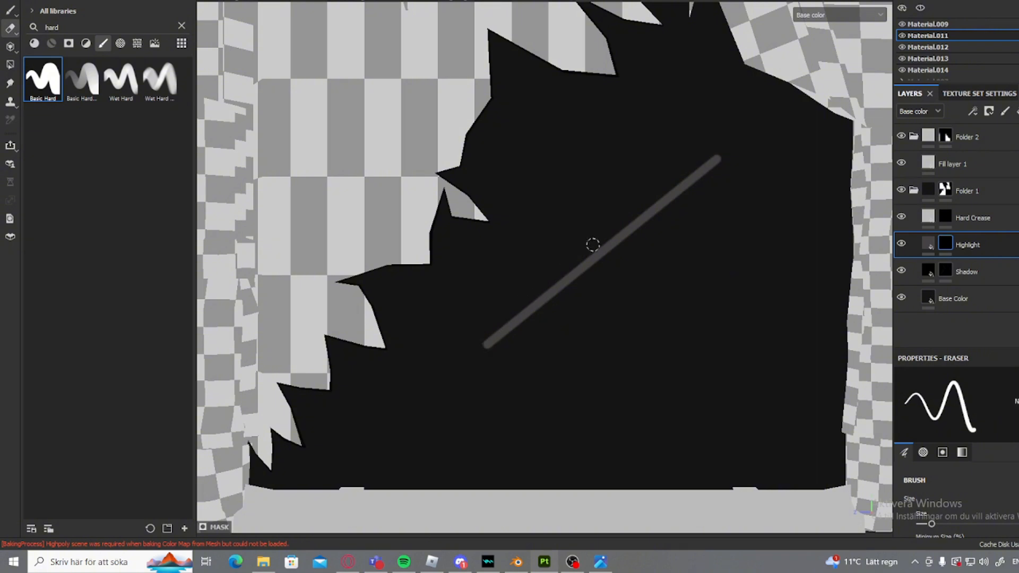
scroll(720, 130, up, 3)
drag(687, 203, 382, 313)
key(ctrl+z)
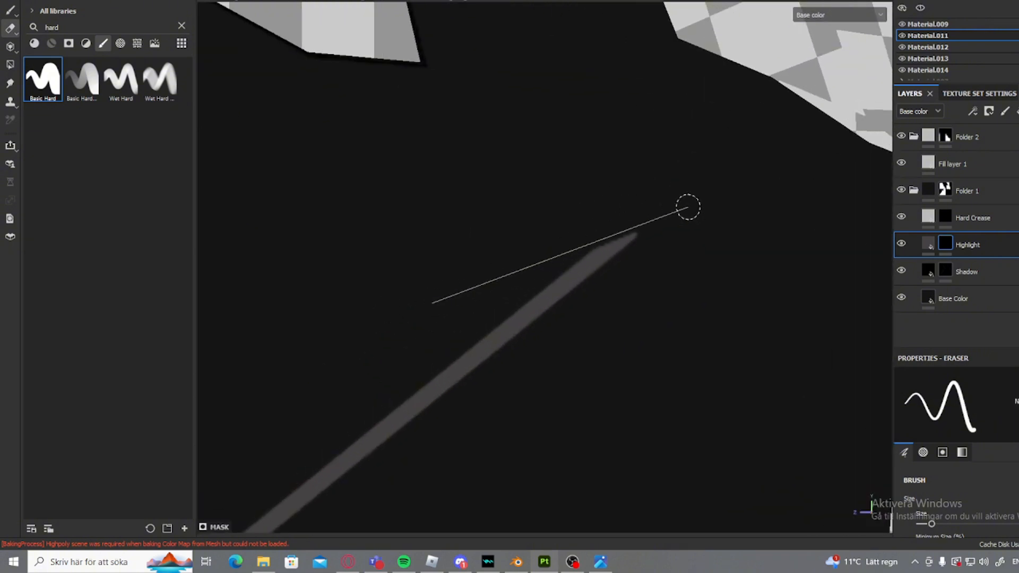
shift+click(687, 207)
key(ctrl+z)
key([)
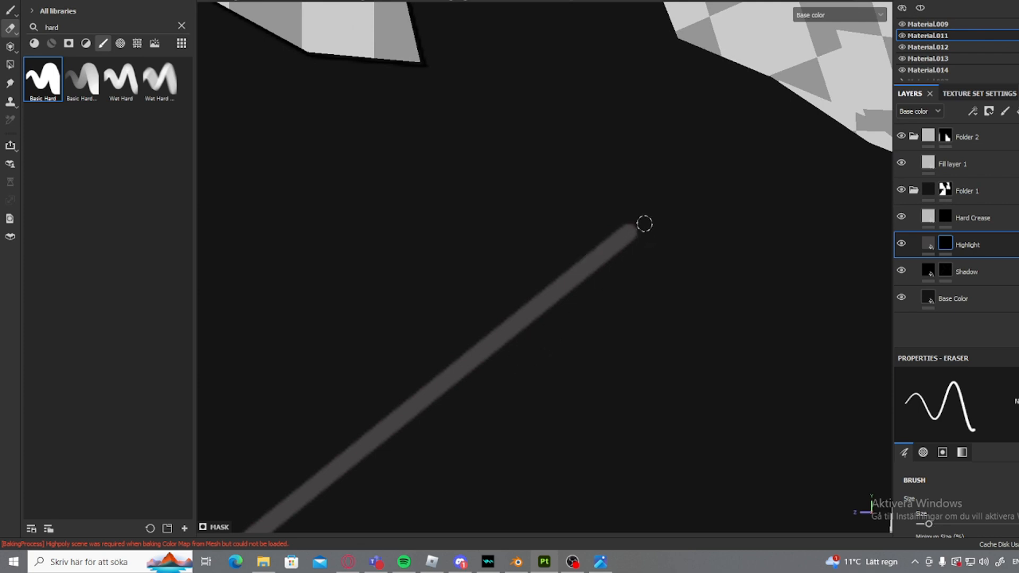
shift+click(684, 209)
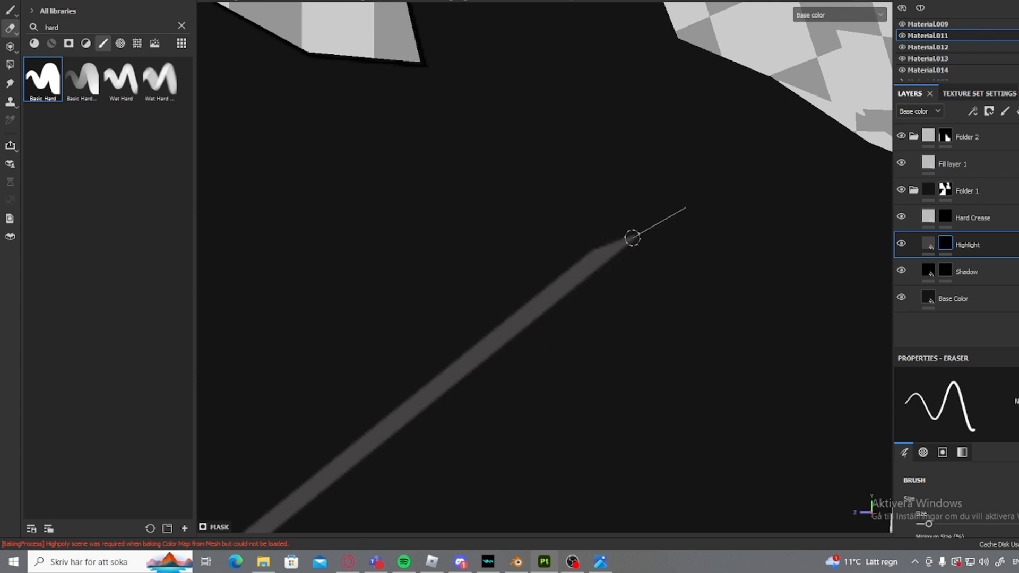
key(ctrl+z)
shift+click(626, 255)
- Taper the lower end of the diagonal highlight stroke with straight eraser strokes
alt+middle_drag(534, 428, 833, 185)
click(595, 214)
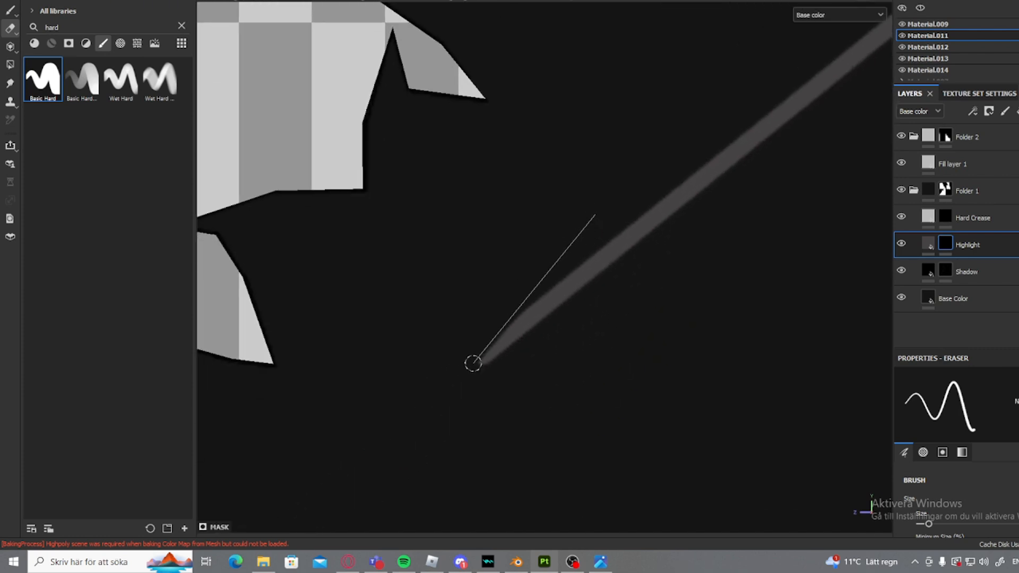
shift+click(462, 383)
scroll(542, 353, down, 4)
scroll(600, 332, down, 3)
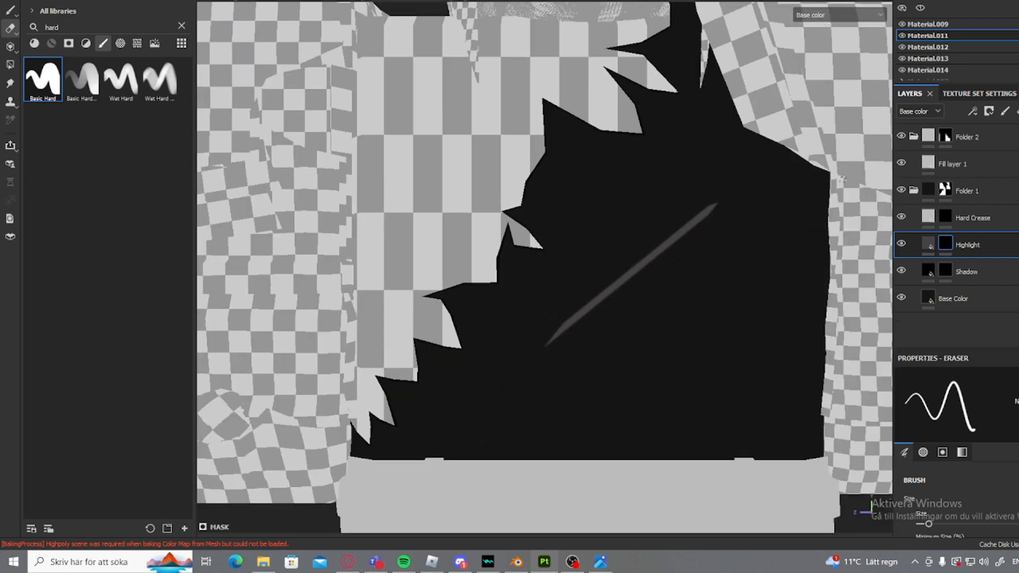
- Darken the Highlight layer's base color to a deeper gray
click(927, 244)
click(987, 492)
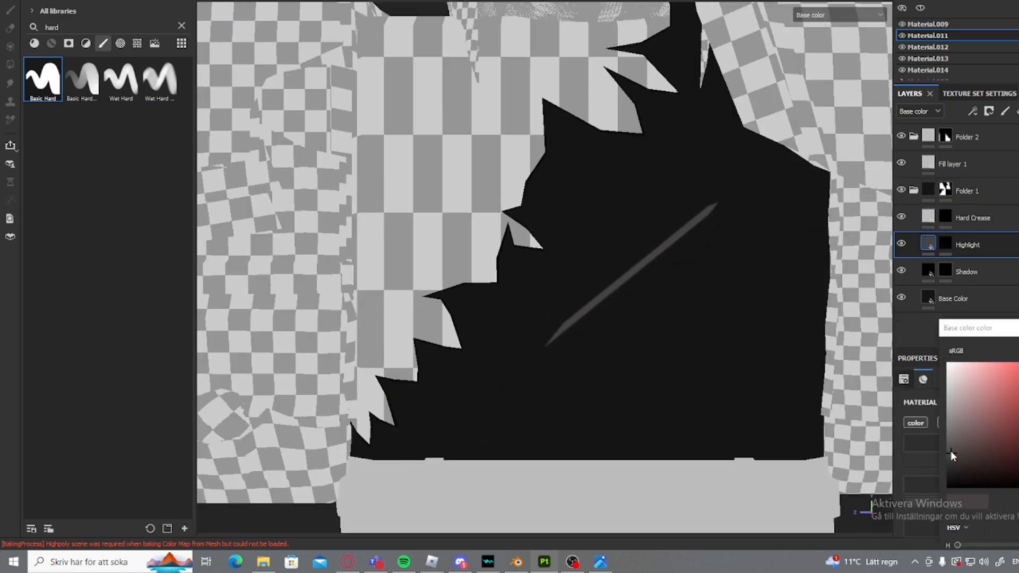
drag(950, 453, 951, 462)
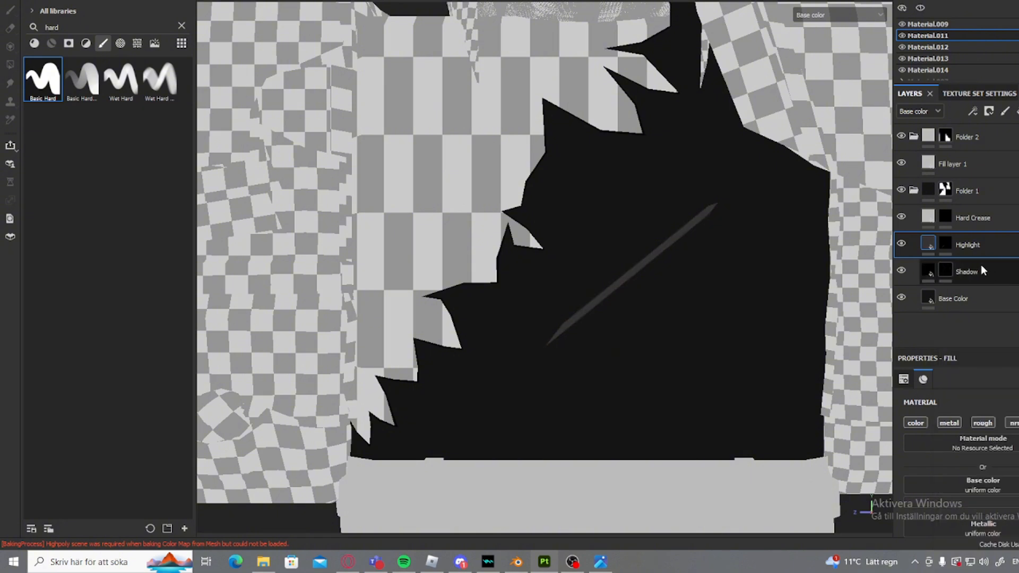
- Thin the diagonal highlight stroke by erasing a straight line along its length on the Highlight mask
click(945, 243)
scroll(689, 307, up, 5)
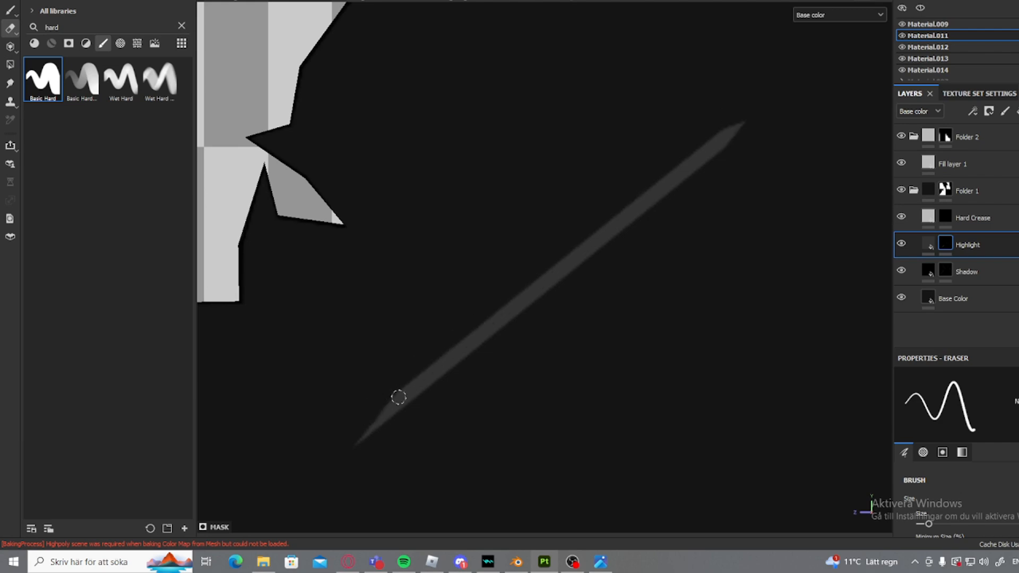
shift+click(734, 119)
scroll(583, 297, down, 6)
- Lower the Highlight layer's opacity so the stroke blends faintly into the dark base, with the Paint tool active
key(1)
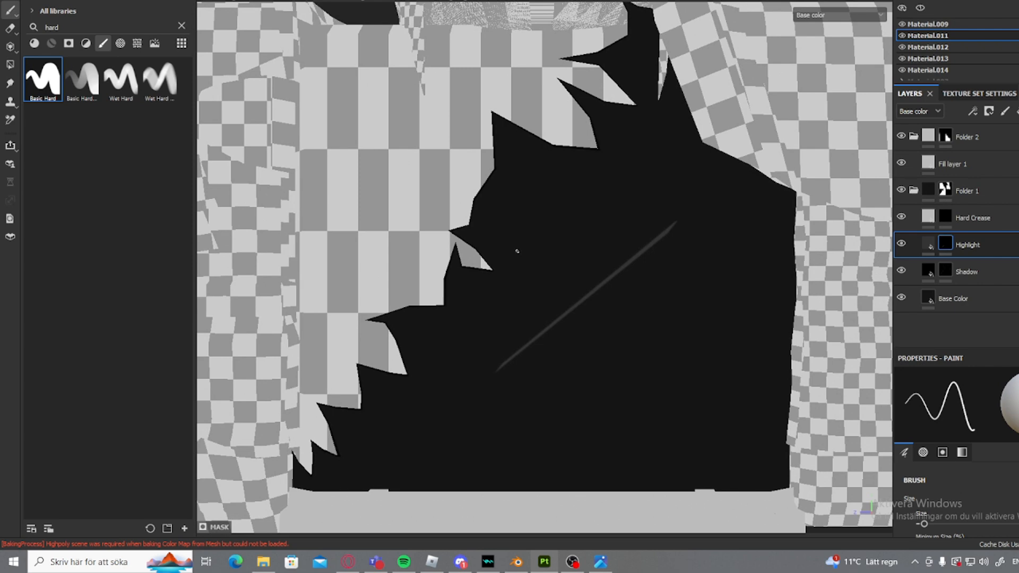
alt+drag(520, 251, 557, 252)
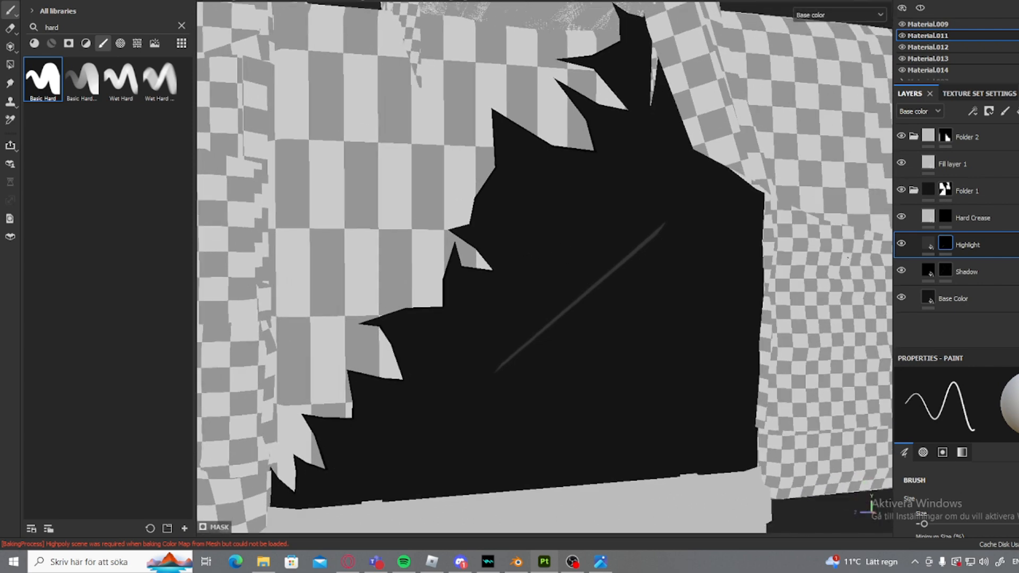
click(1018, 245)
drag(1018, 254, 1016, 255)
- Paint a short slanted highlight stroke below the large upper spike of the torso piece and taper its ends with the eraser
scroll(523, 300, up, 6)
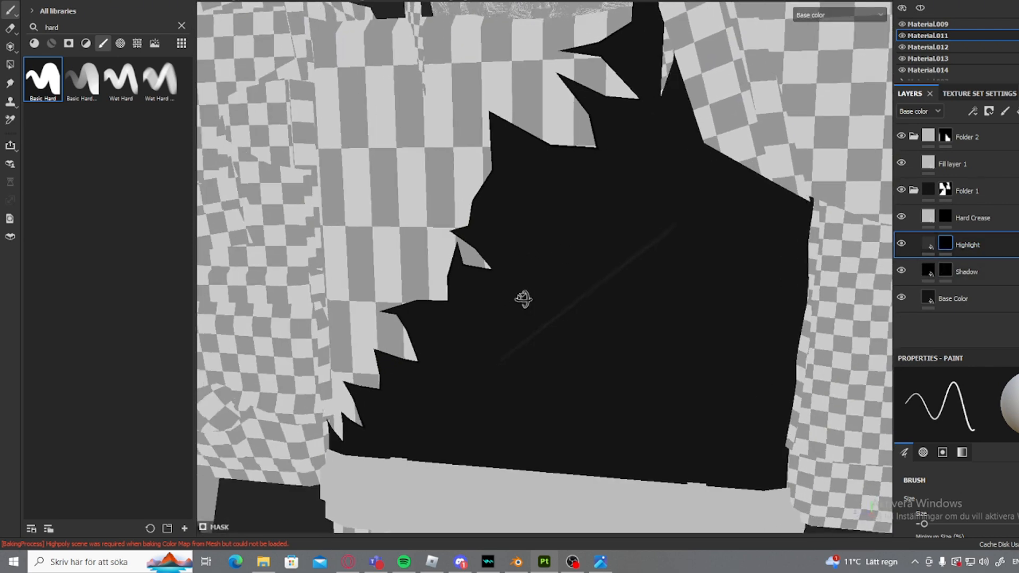
scroll(538, 177, up, 1)
alt+middle_drag(540, 180, 510, 232)
scroll(538, 174, up, 3)
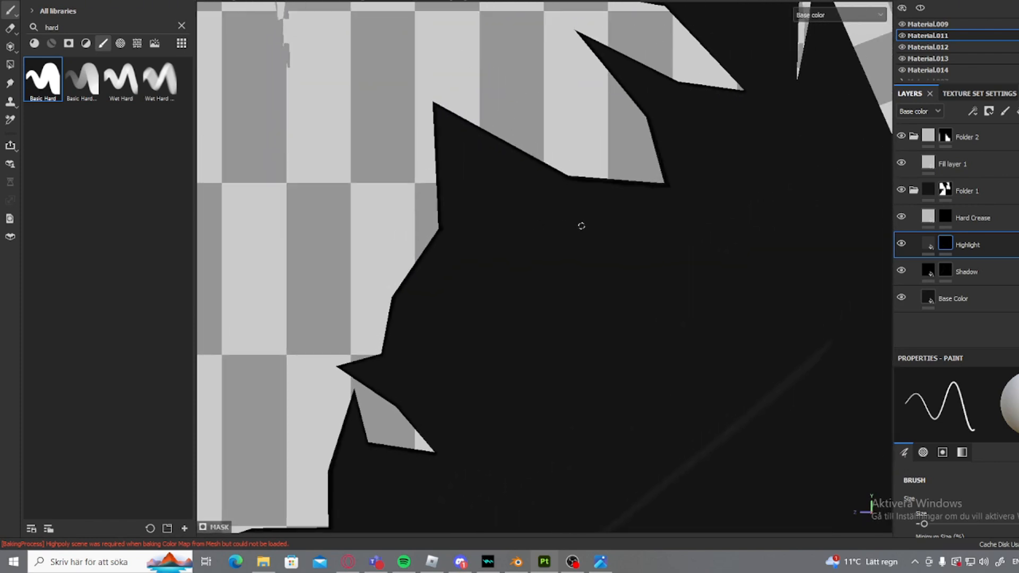
key(e)
scroll(629, 222, up, 4)
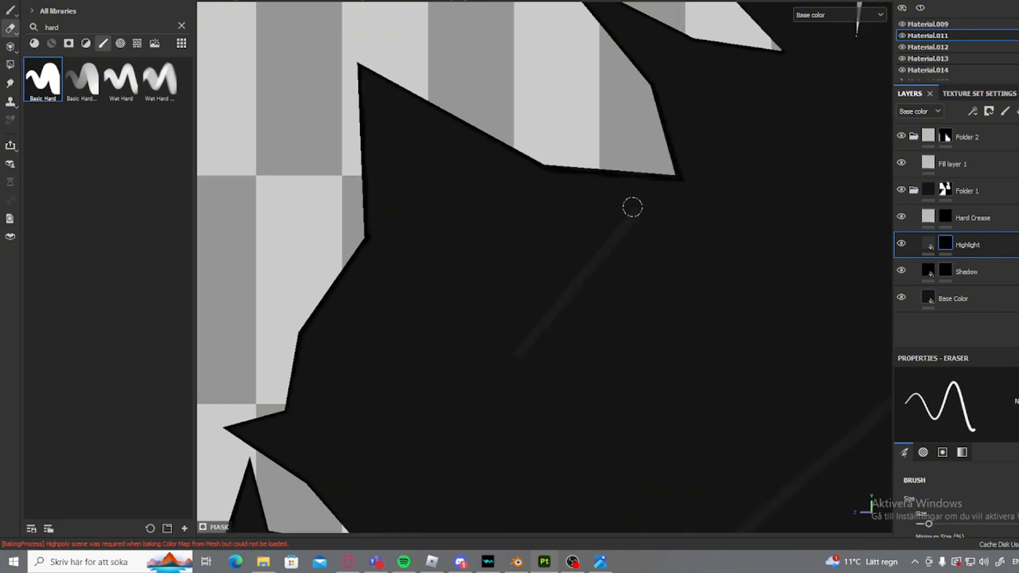
click(548, 293)
shift+click(446, 408)
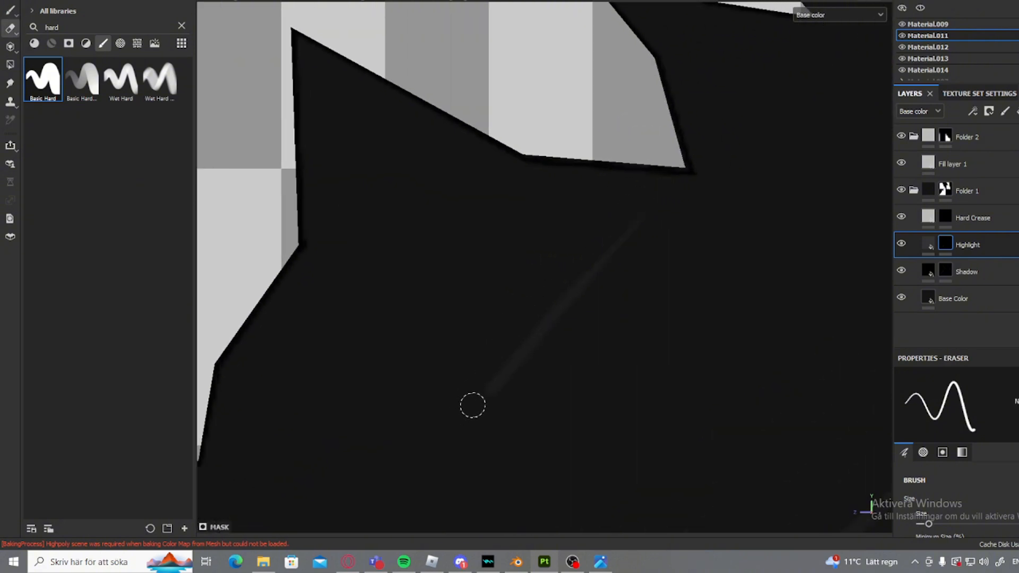
click(561, 274)
scroll(502, 407, down, 4)
- Paint another short, steep highlight stroke beside the small notch on the jagged edge and taper it with the eraser
key(p)
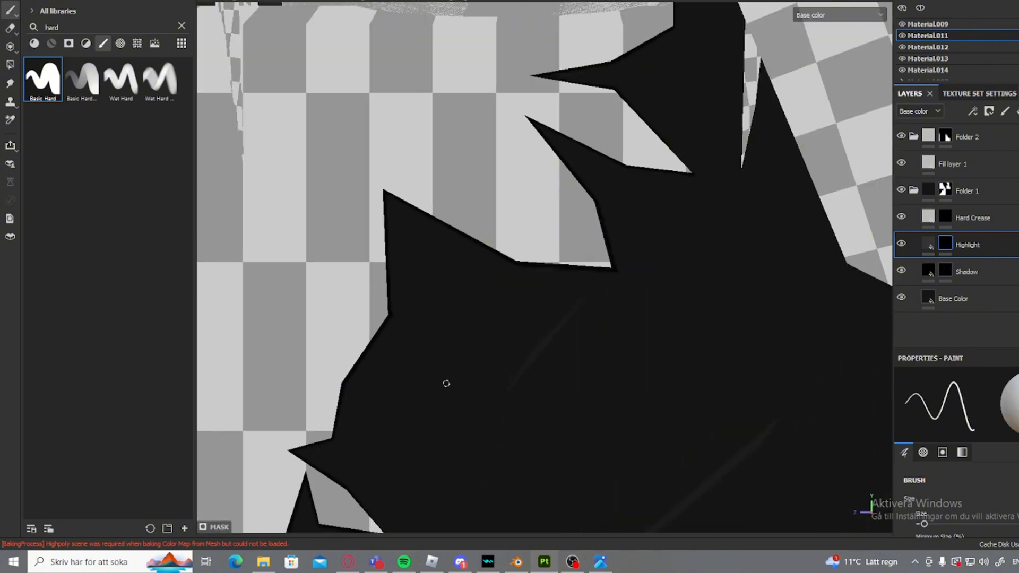
scroll(587, 258, up, 4)
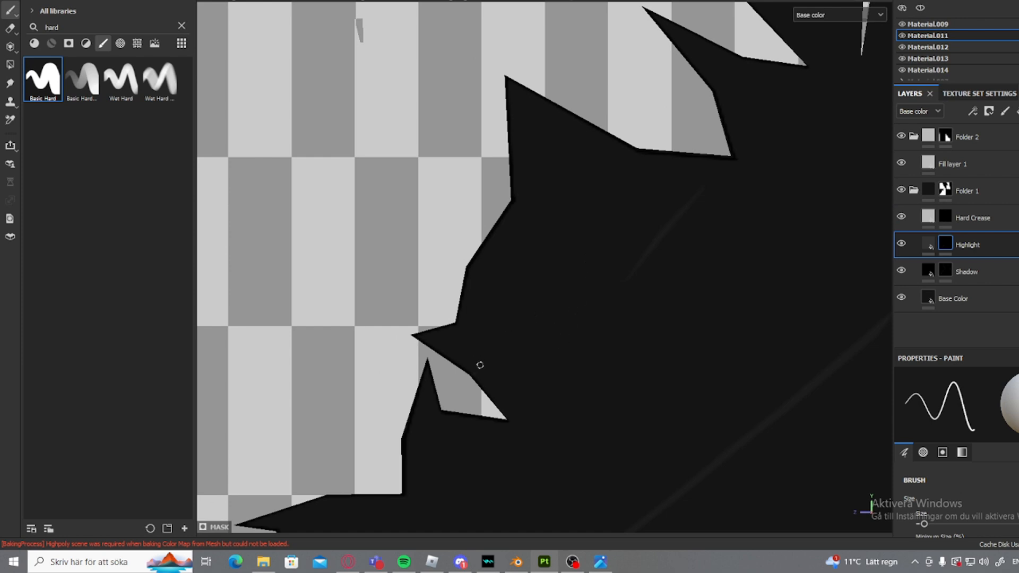
scroll(519, 272, up, 3)
key(e)
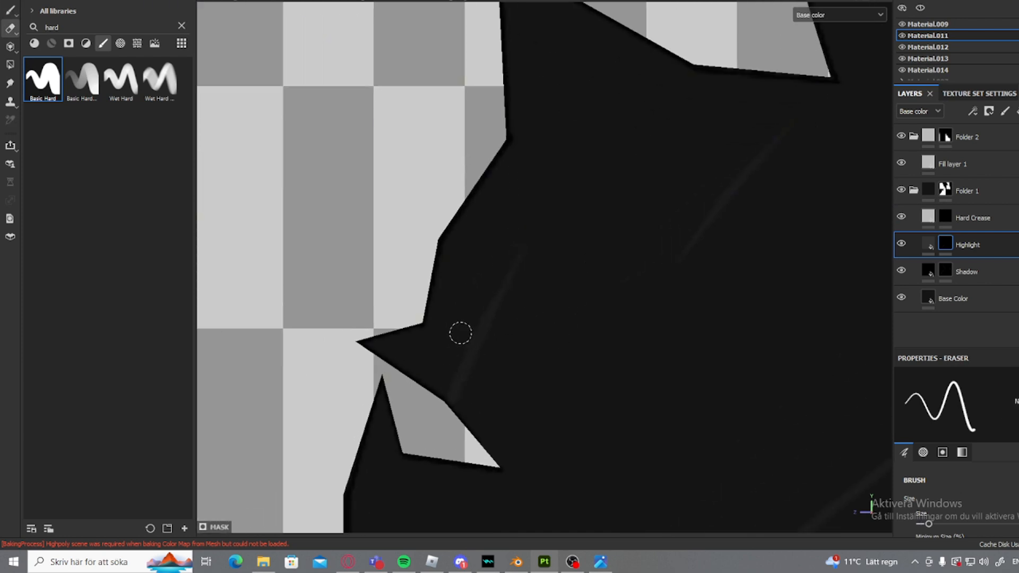
scroll(530, 382, down, 5)
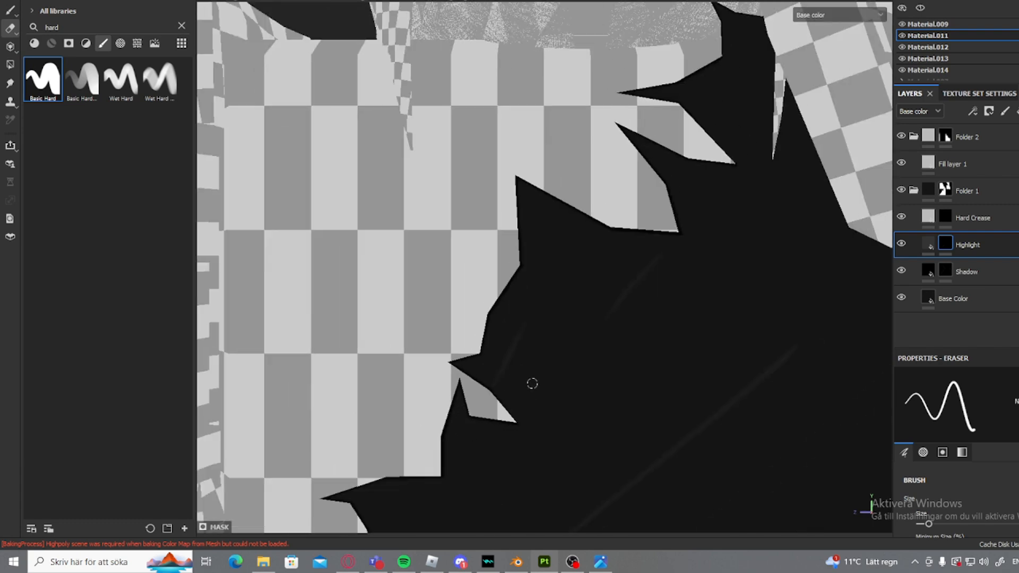
- Change the base color of Fill layer 1 in Folder 2 to dark brown for the belt area
alt+drag(546, 393, 651, 404)
scroll(624, 418, down, 4)
alt+middle_drag(651, 403, 627, 408)
alt+shift+drag(628, 408, 599, 432)
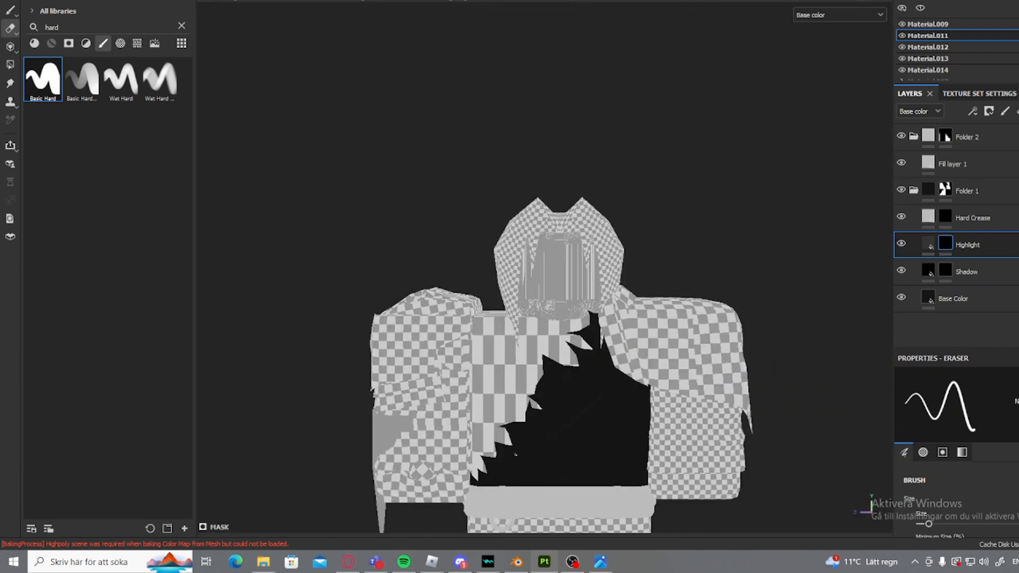
alt+middle_drag(587, 446, 569, 290)
scroll(569, 291, up, 2)
click(953, 164)
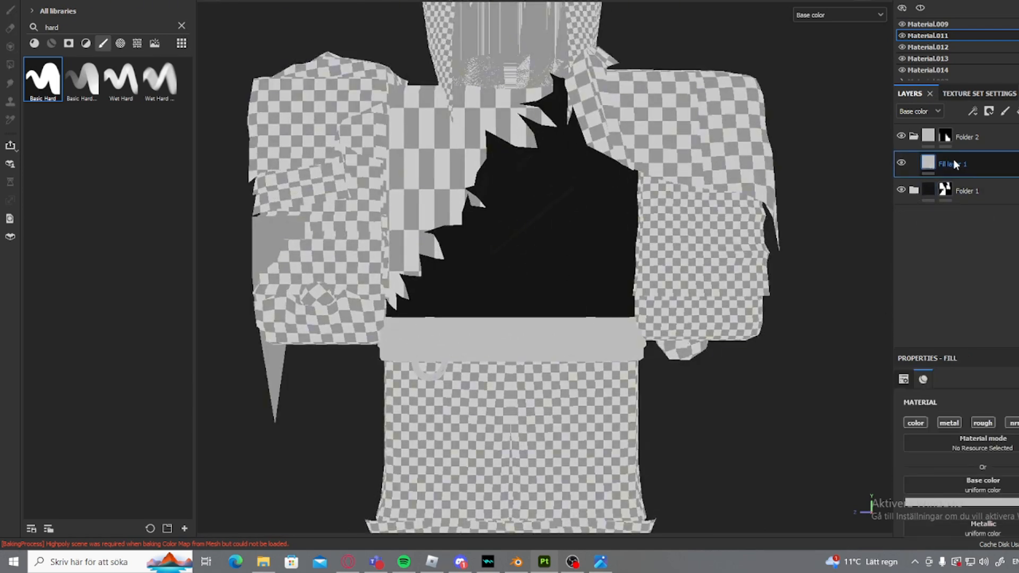
click(990, 503)
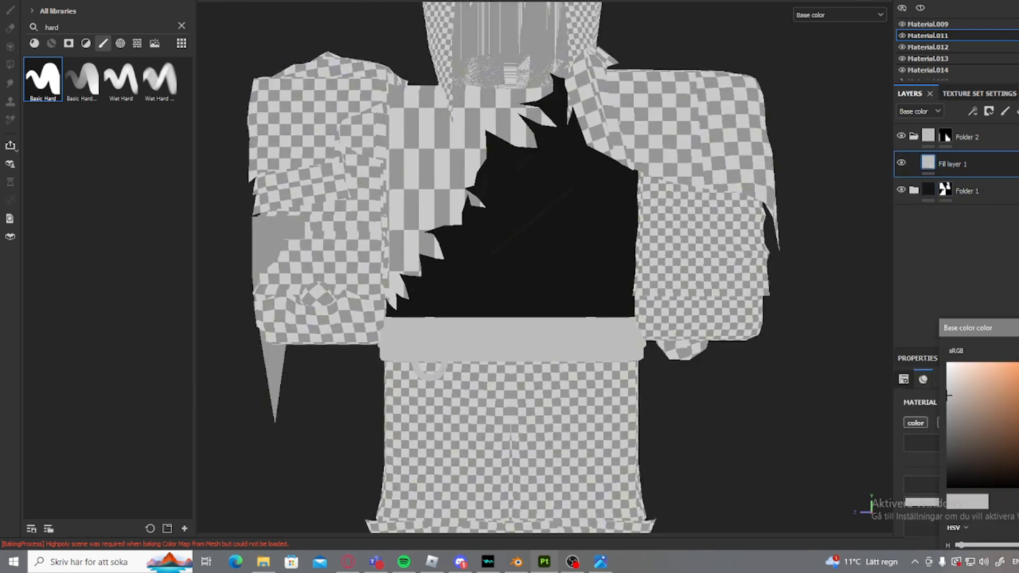
click(1010, 449)
mouse_move(1017, 447)
mouse_down()
mouse_move(1018, 459)
mouse_move(1018, 407)
mouse_move(1018, 450)
mouse_up()
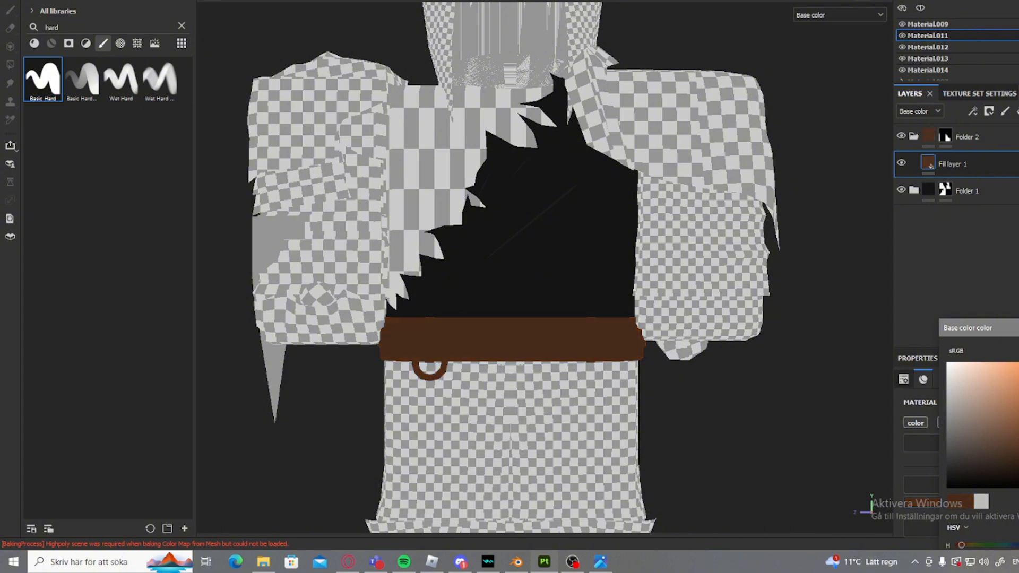
click(909, 446)
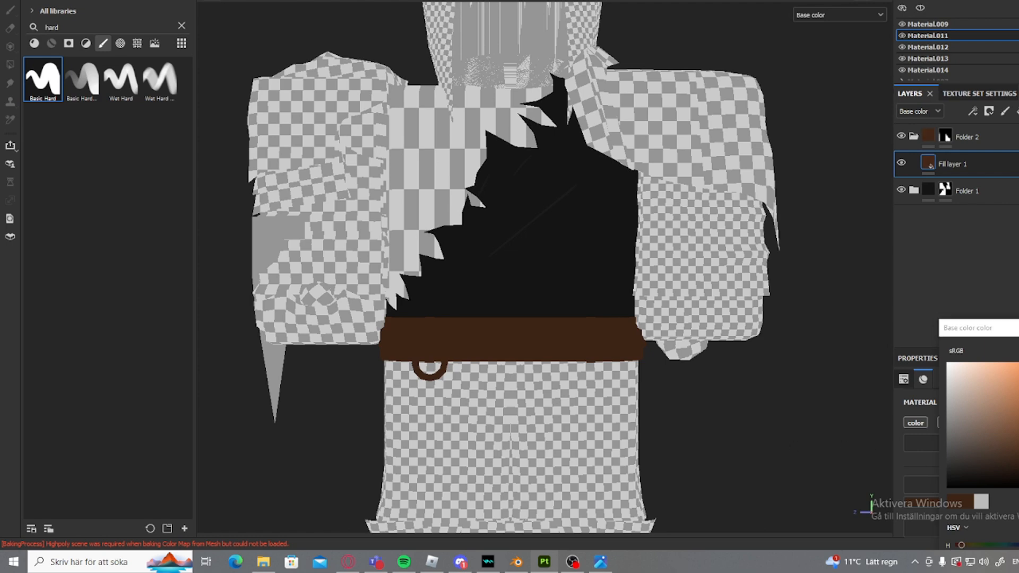
- Add a black mask to Fill layer 1 in Folder 2
scroll(481, 383, up, 4)
alt+drag(541, 366, 544, 320)
scroll(545, 319, down, 3)
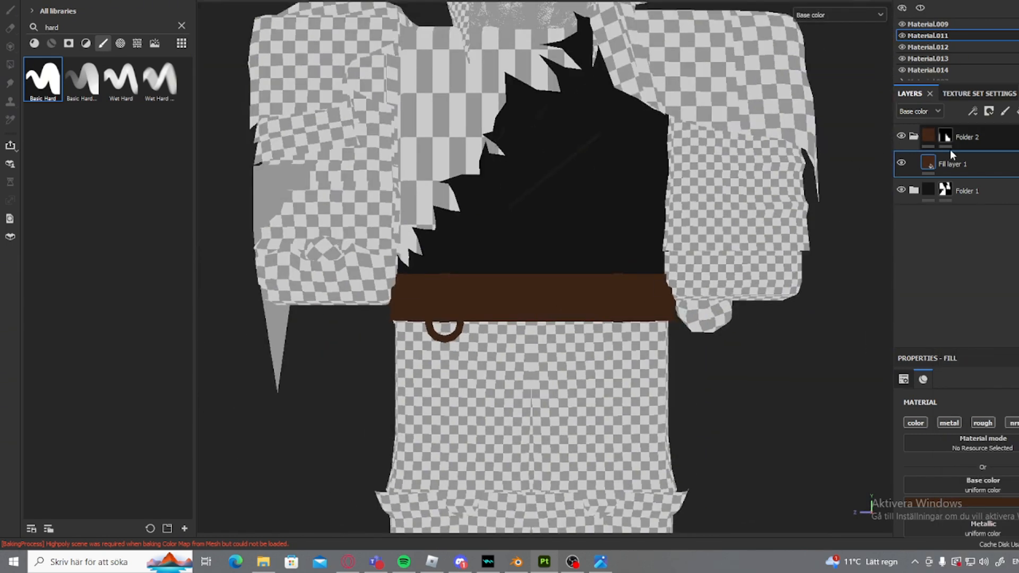
right_click(967, 158)
click(939, 530)
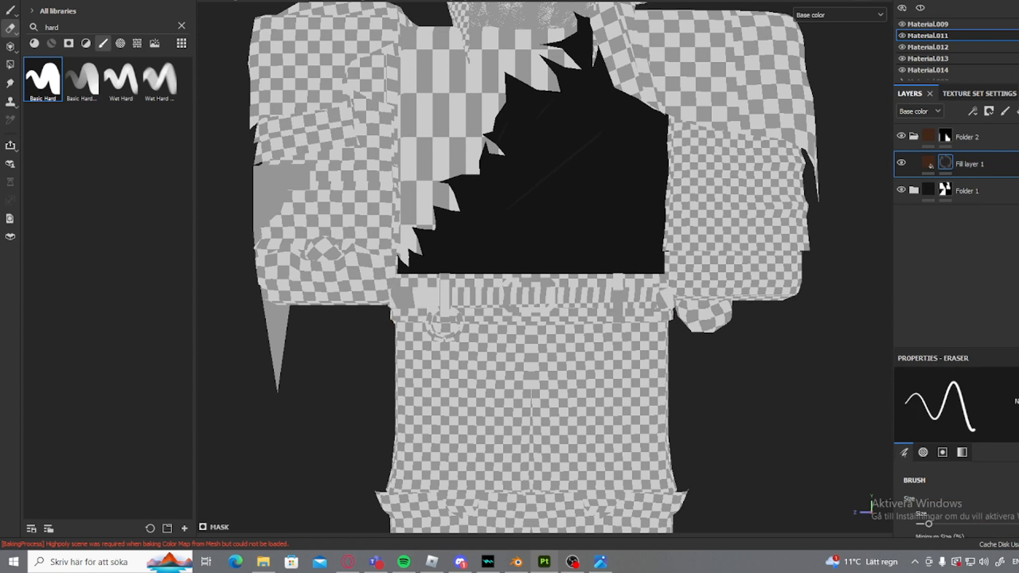
- Fill the belt strap and the waistband behind it on the Fill layer 1 mask using Polygon Fill in mesh mode
scroll(597, 301, up, 2)
click(595, 290)
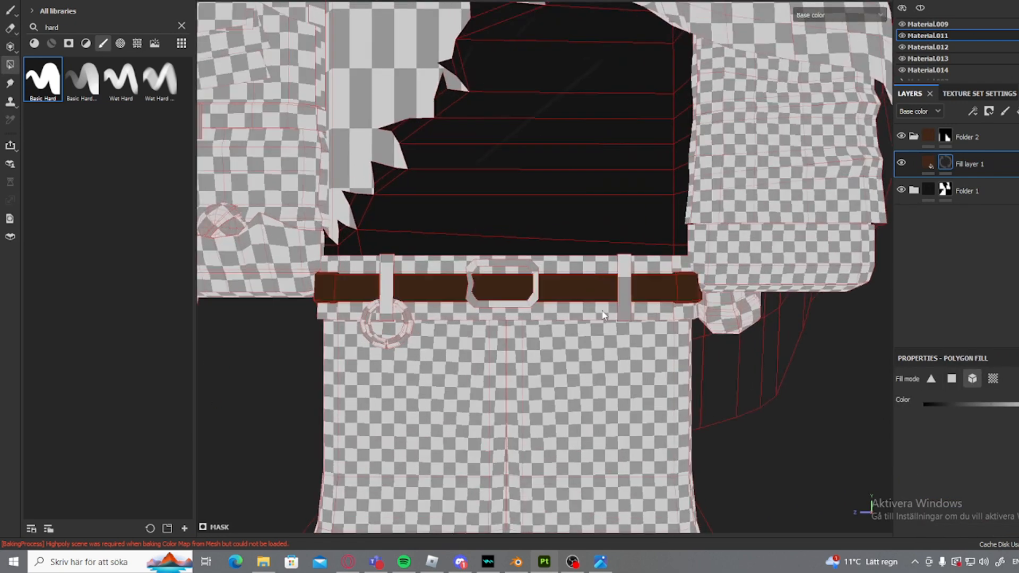
click(578, 268)
scroll(859, 212, up, 1)
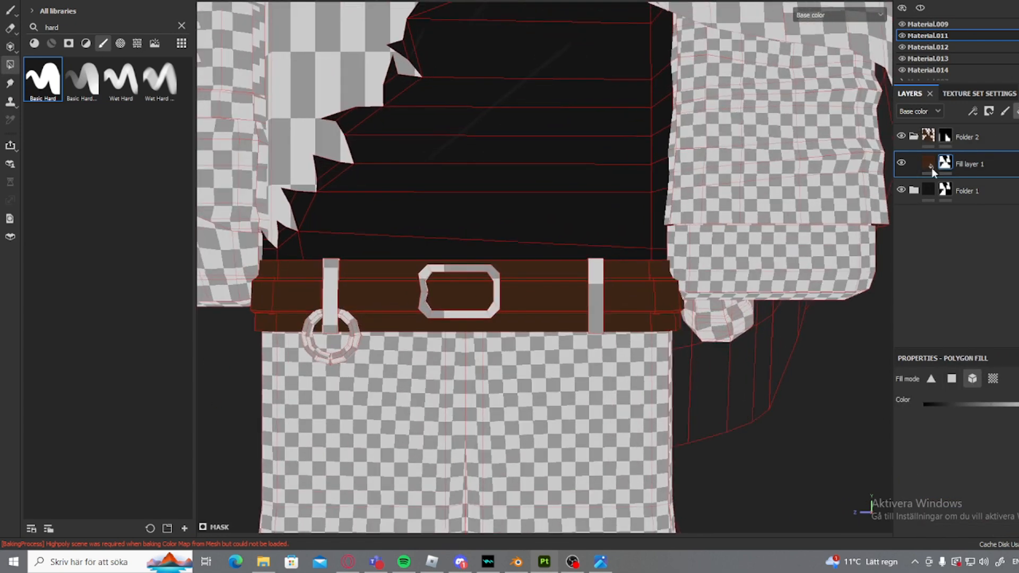
- Add a new fill layer above Fill layer 1 in Folder 2 and give it a black mask
click(1017, 111)
right_click(970, 161)
click(950, 2)
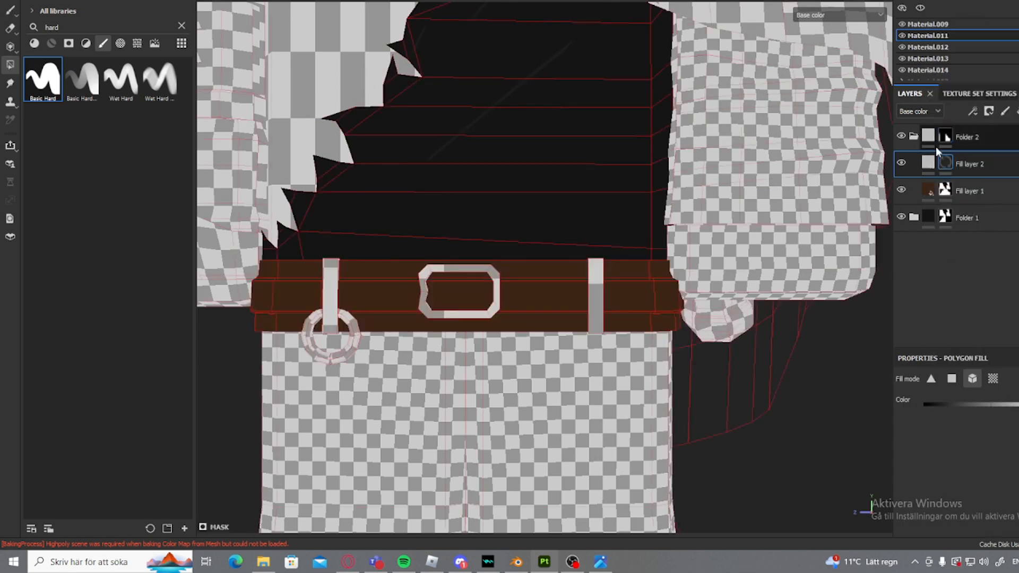
- Set the new fill layer's base color to black and rename the layer Hard Crease
click(928, 163)
click(950, 506)
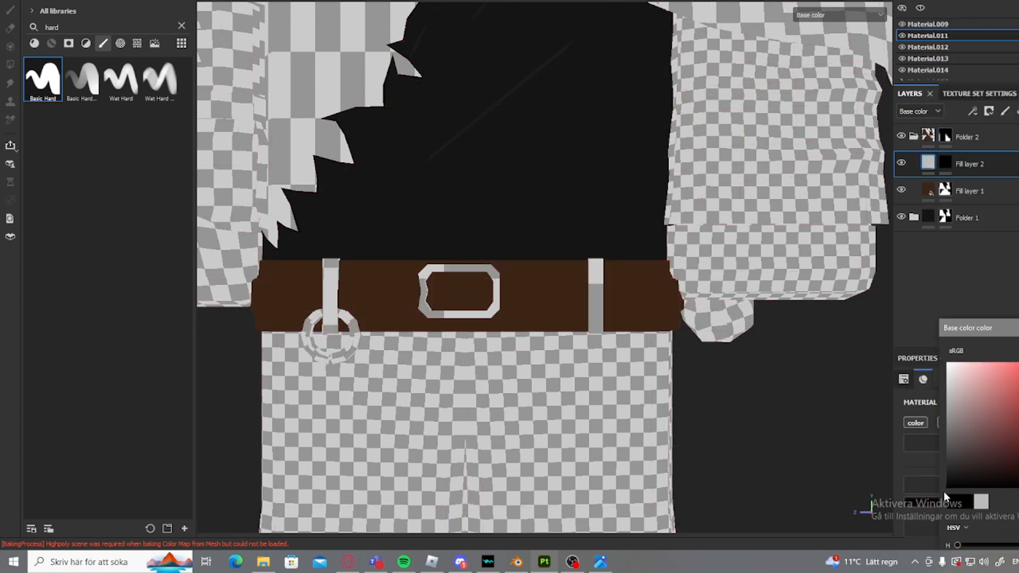
click(1016, 328)
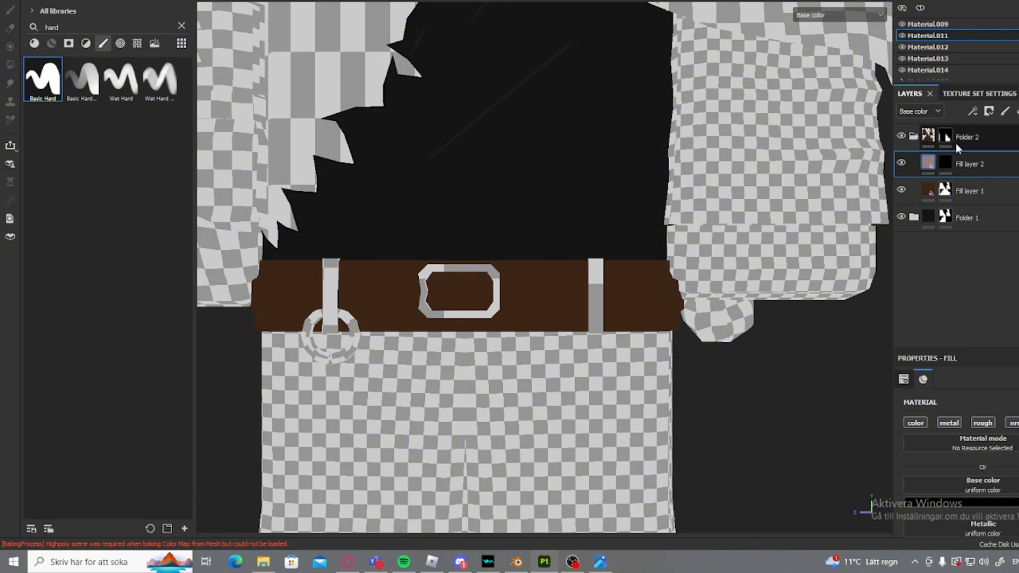
double_click(975, 163)
text(Hard Crease)
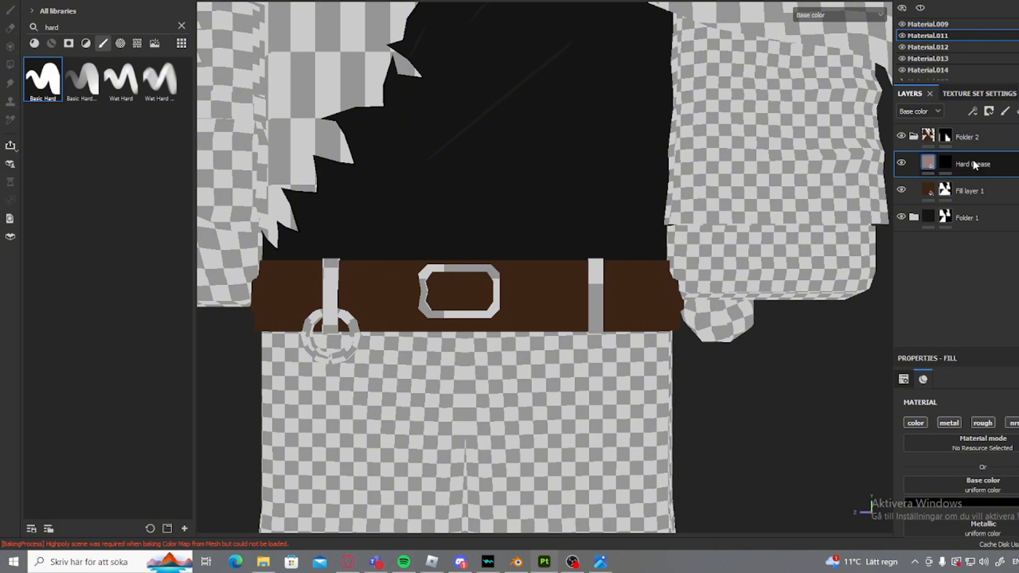
- Add another fill layer directly above Fill layer 1 and sample the belt's dark brown as its base color
click(978, 189)
click(1017, 111)
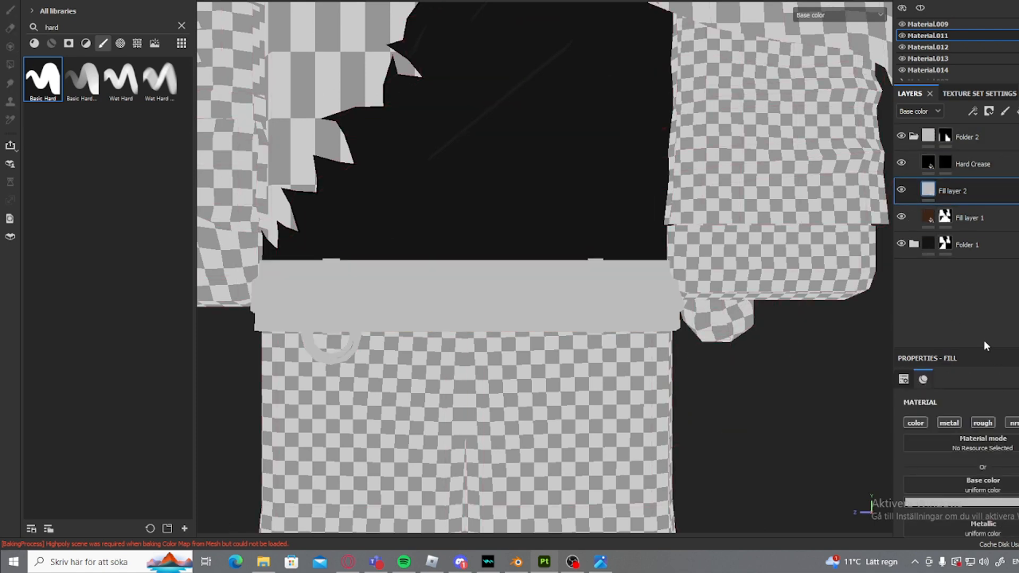
click(927, 212)
- Rename Fill layer 1 as Base Color
click(985, 221)
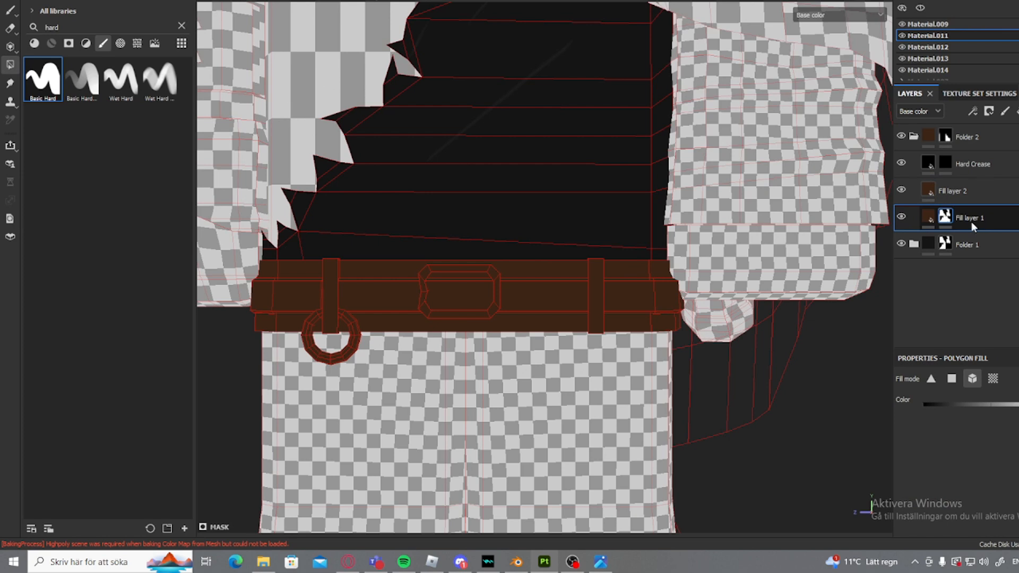
double_click(970, 216)
text(Base Color)
- Set Fill layer 2's base color to a darker brown and rename the layer Shadow
click(964, 187)
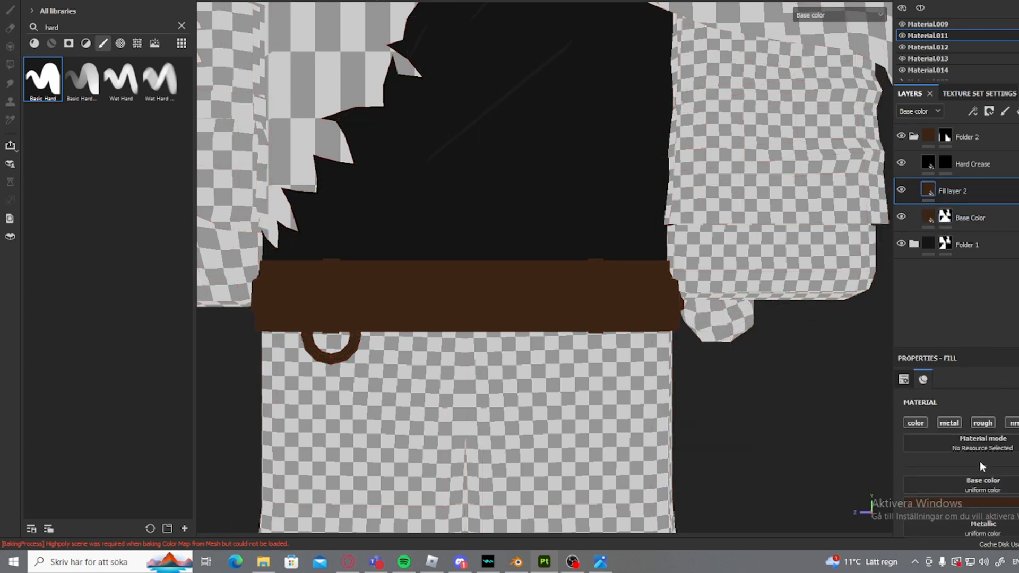
click(1008, 503)
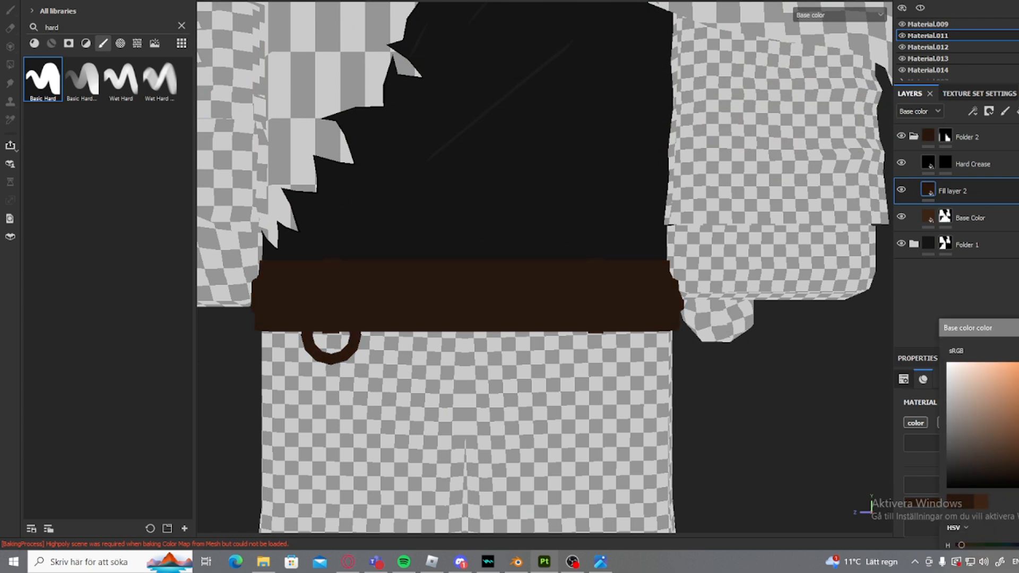
double_click(971, 191)
key(BackSpace)
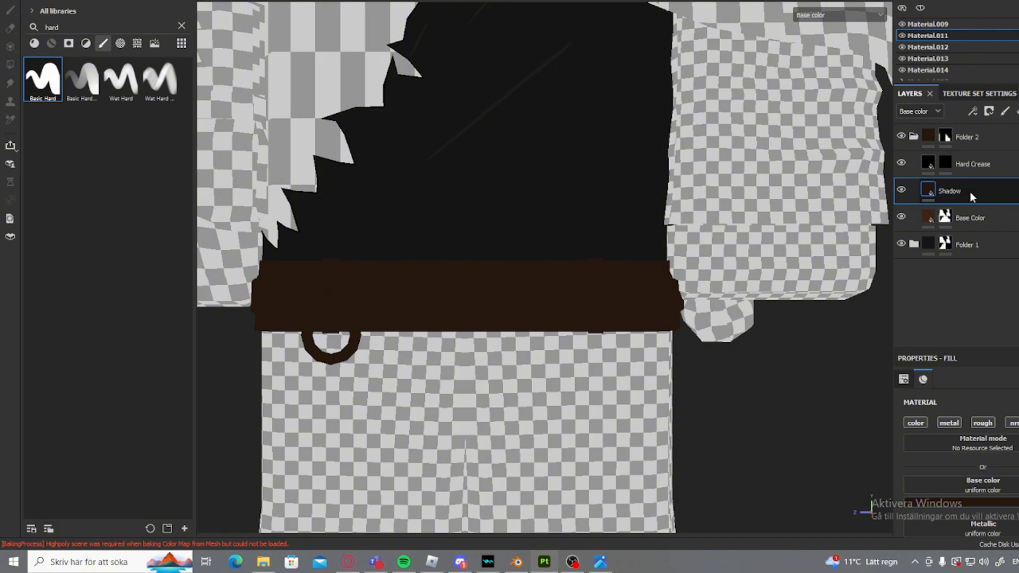
- Add a black mask to the Shadow layer
right_click(970, 192)
click(1016, 118)
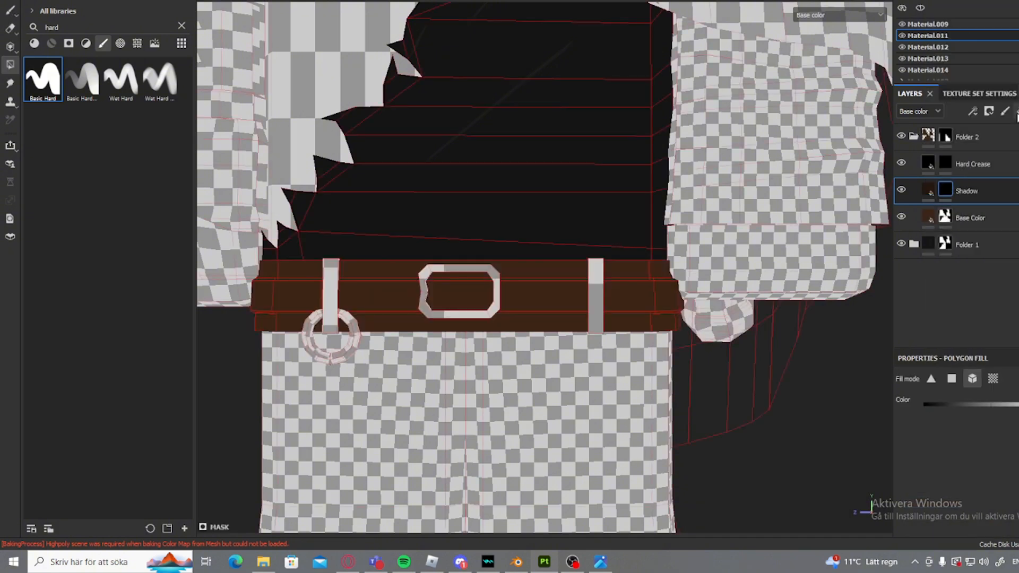
alt+drag(796, 326, 606, 350)
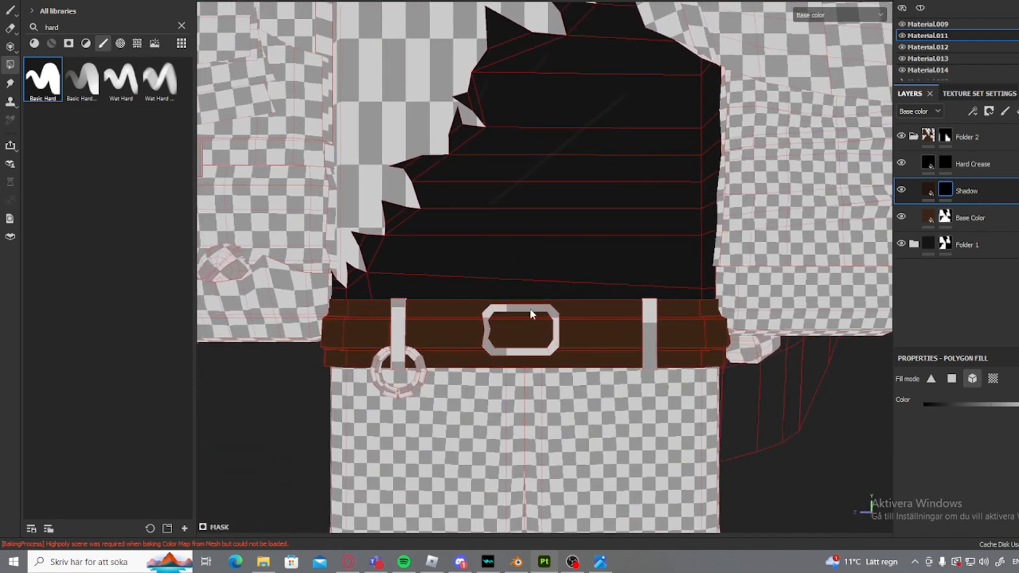
alt+drag(530, 314, 605, 297)
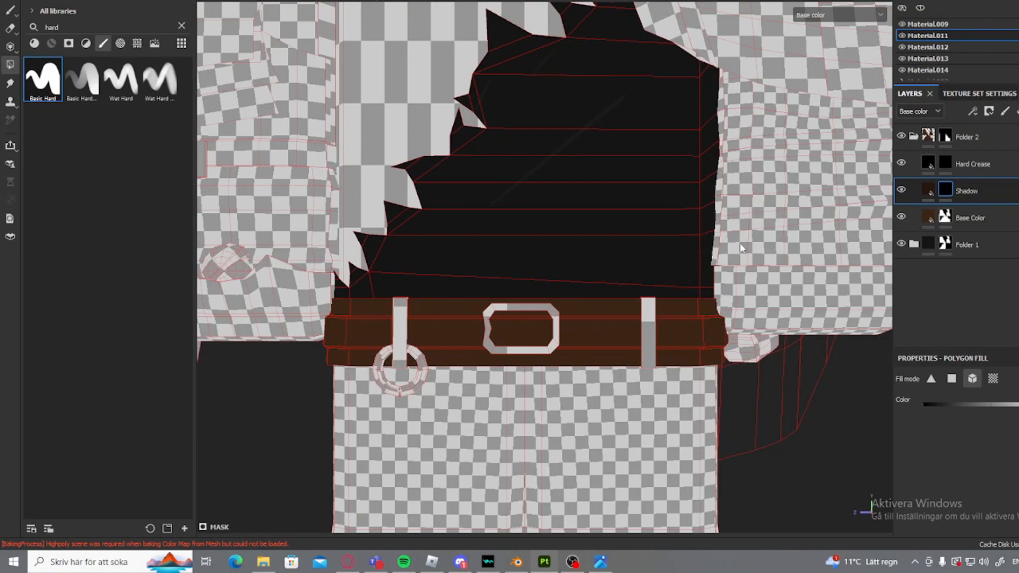
scroll(636, 235, up, 2)
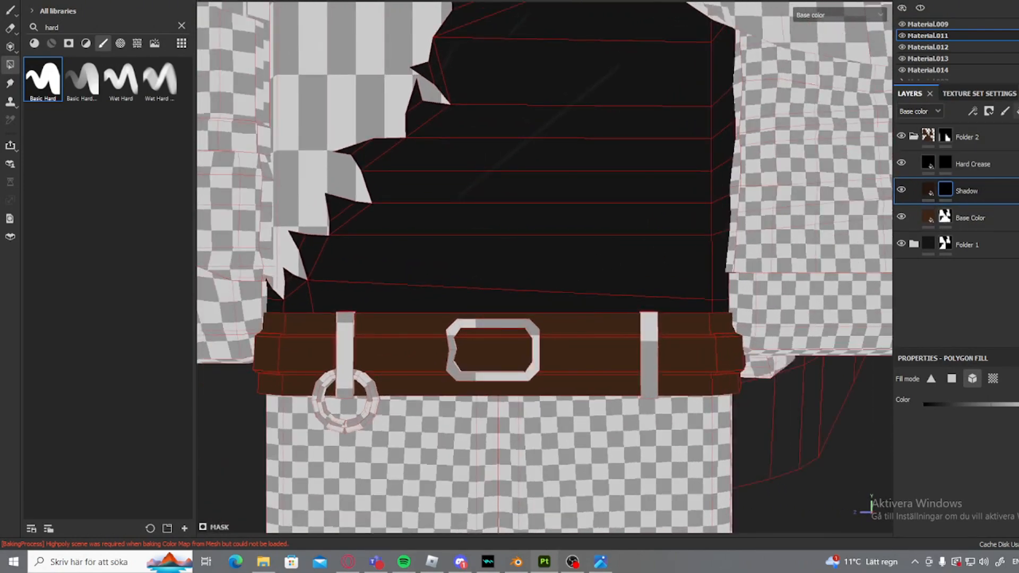
- Add a fill layer above Shadow, sample the belt's brown as its base color and lighten it
click(988, 111)
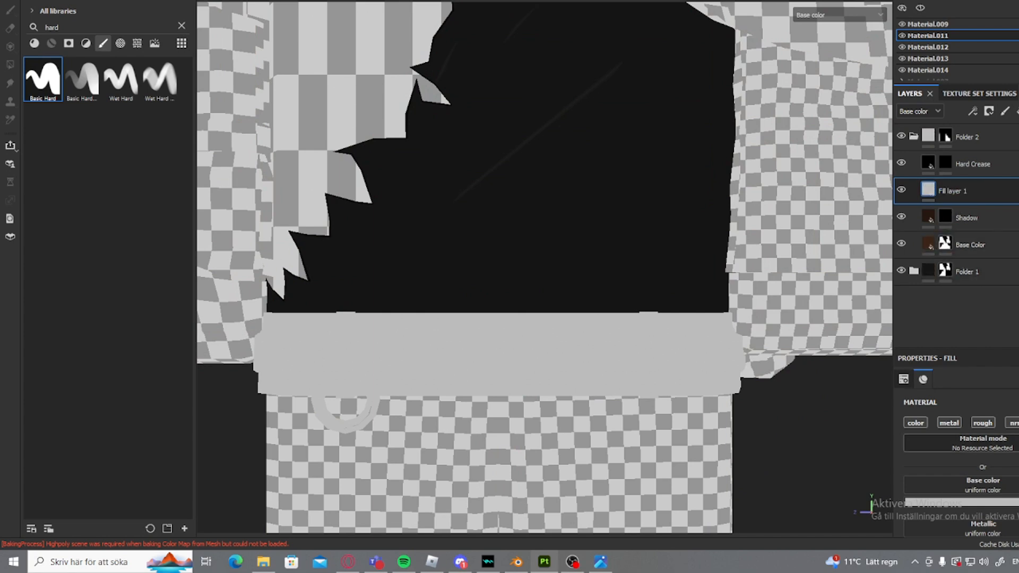
key(p)
click(930, 238)
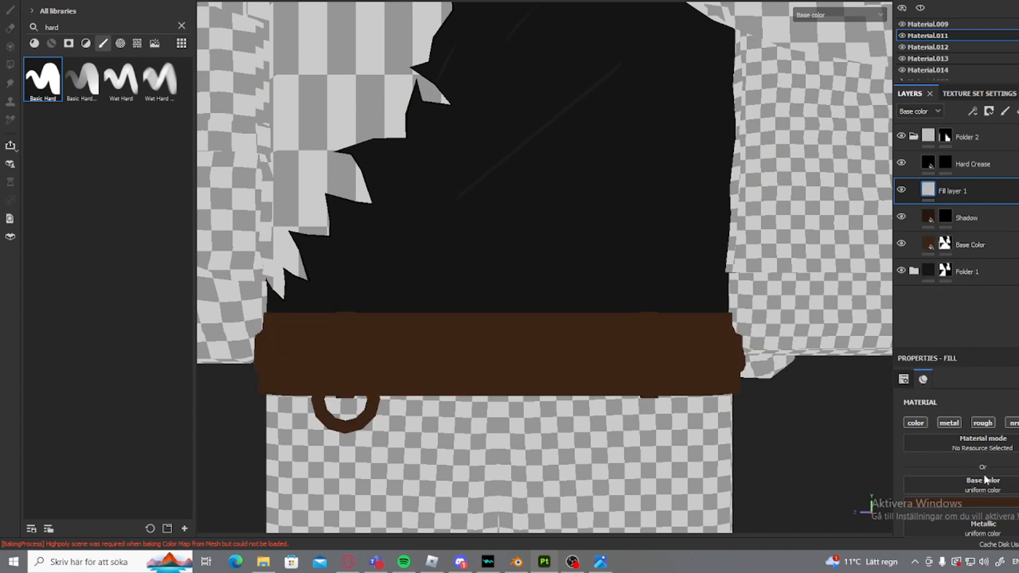
click(974, 483)
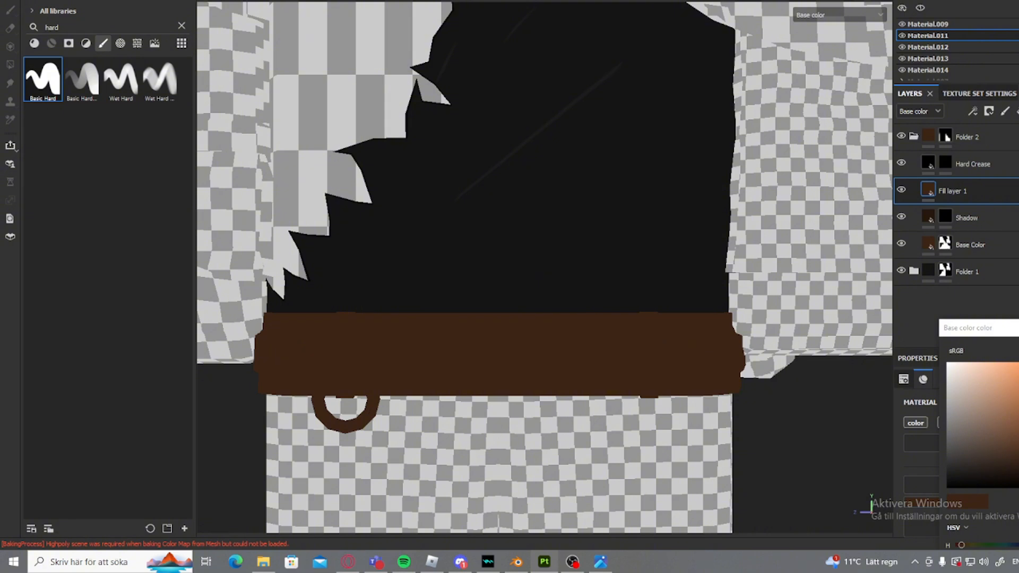
click(1017, 444)
- Give the lighter brown fill layer a black mask and rename the layer Light
click(966, 190)
right_click(966, 190)
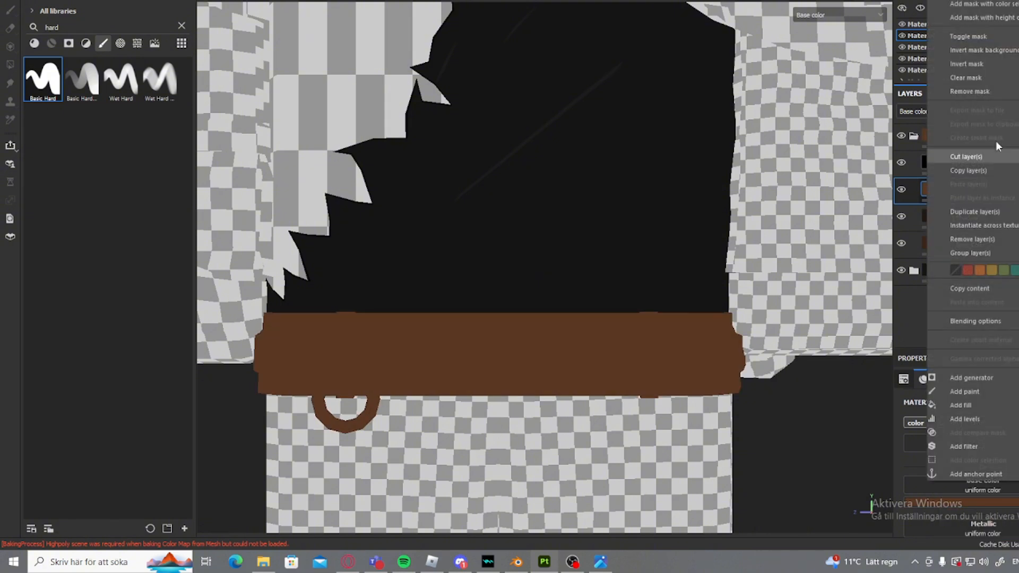
click(985, 1)
double_click(972, 194)
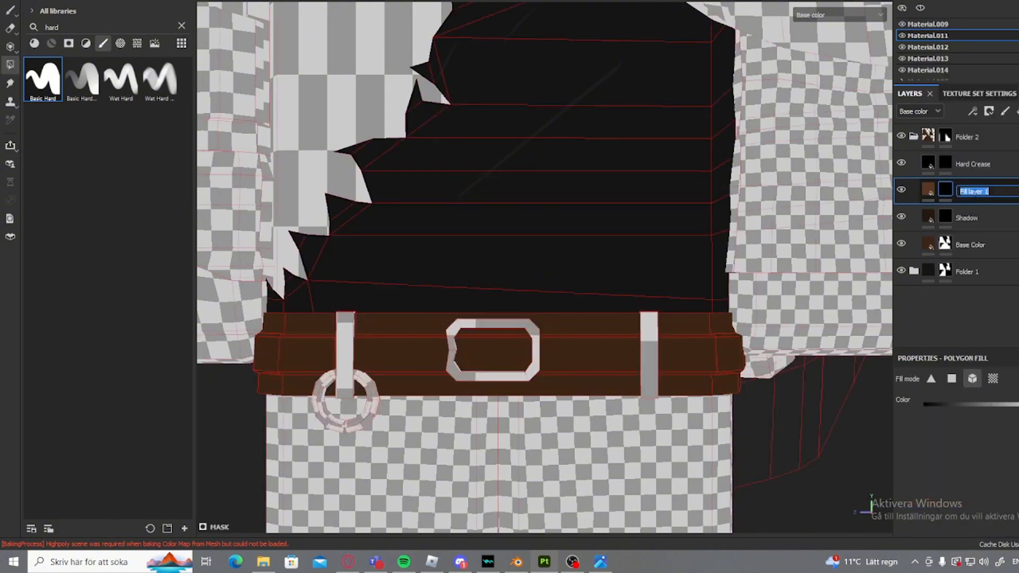
key(BackSpace)
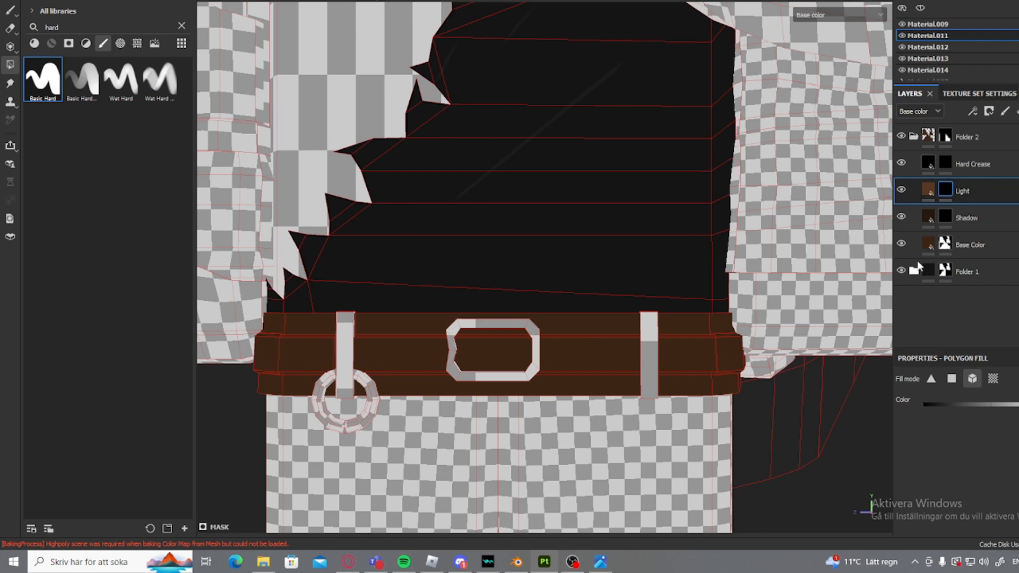
- Select the Hard Crease mask for brush painting and show the mesh wireframe in the viewport
click(947, 165)
key(1)
scroll(668, 276, up, 3)
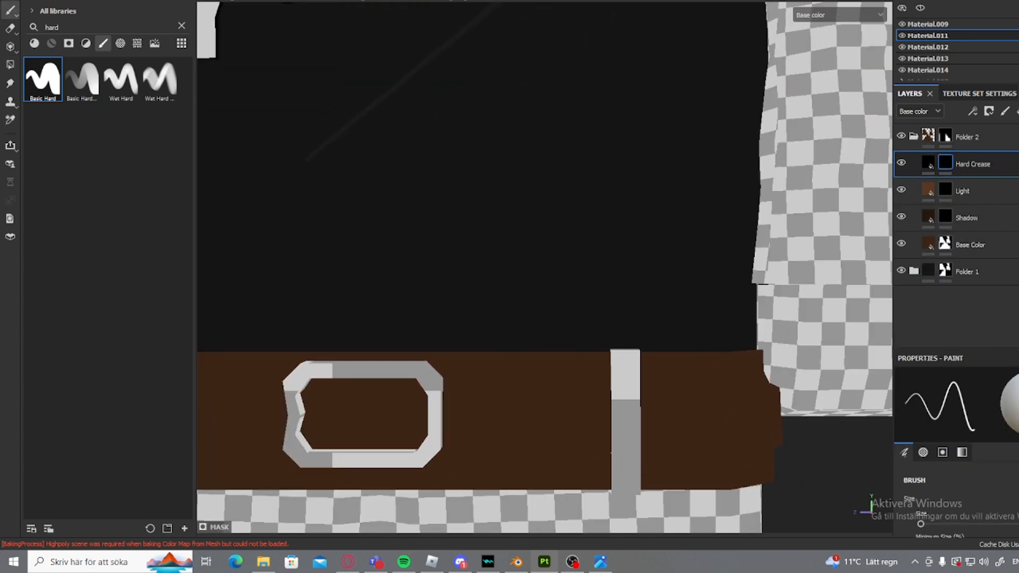
click(1018, 10)
click(889, 129)
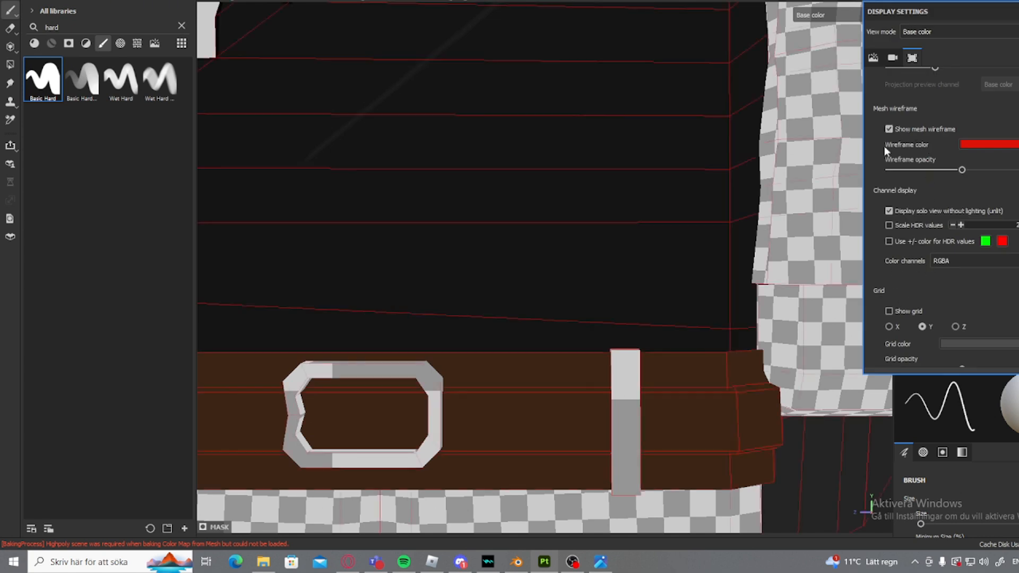
scroll(513, 260, up, 1)
alt+middle_drag(473, 380, 619, 228)
scroll(619, 228, up, 1)
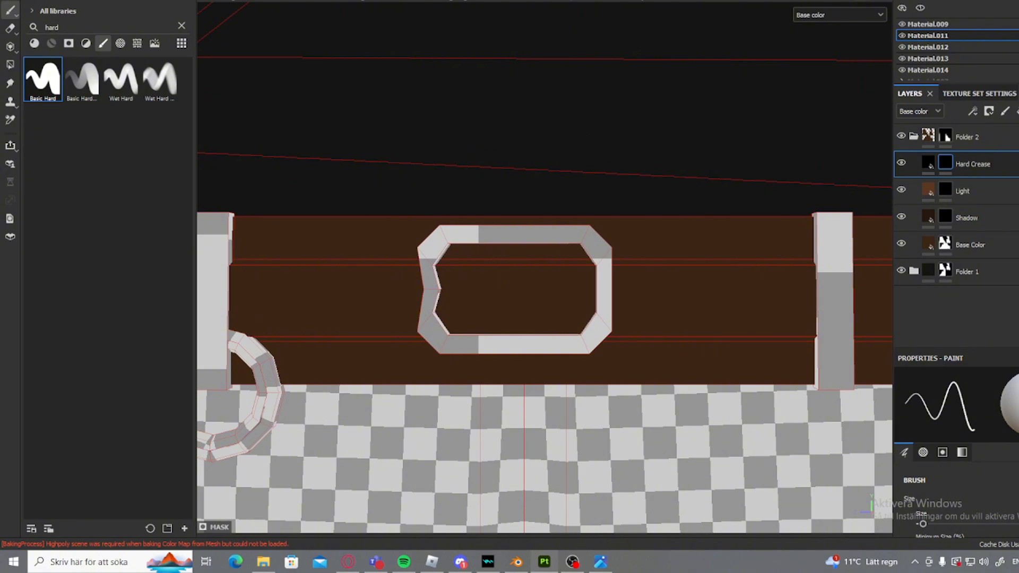
- Set the painting symmetry to Mirror Z so that strokes repeat on both sides of the character
scroll(601, 216, down, 5)
click(666, 3)
click(773, 32)
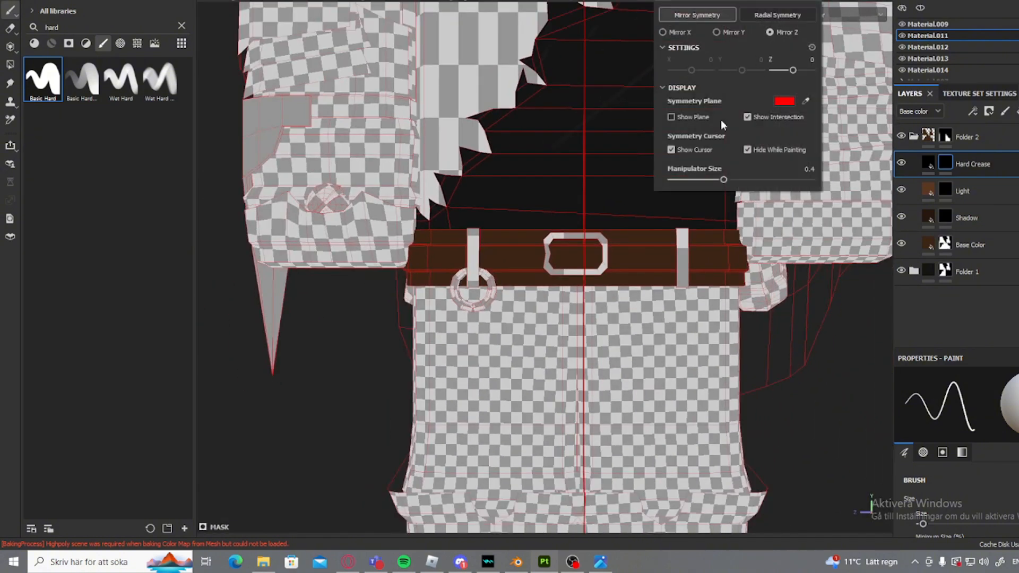
scroll(584, 244, up, 1)
scroll(544, 265, down, 4)
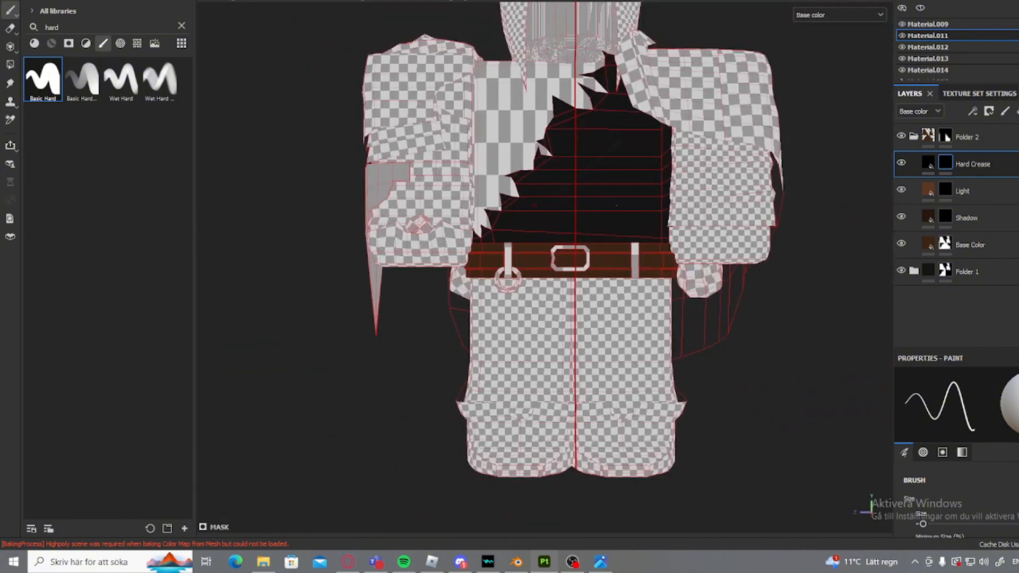
scroll(603, 223, up, 4)
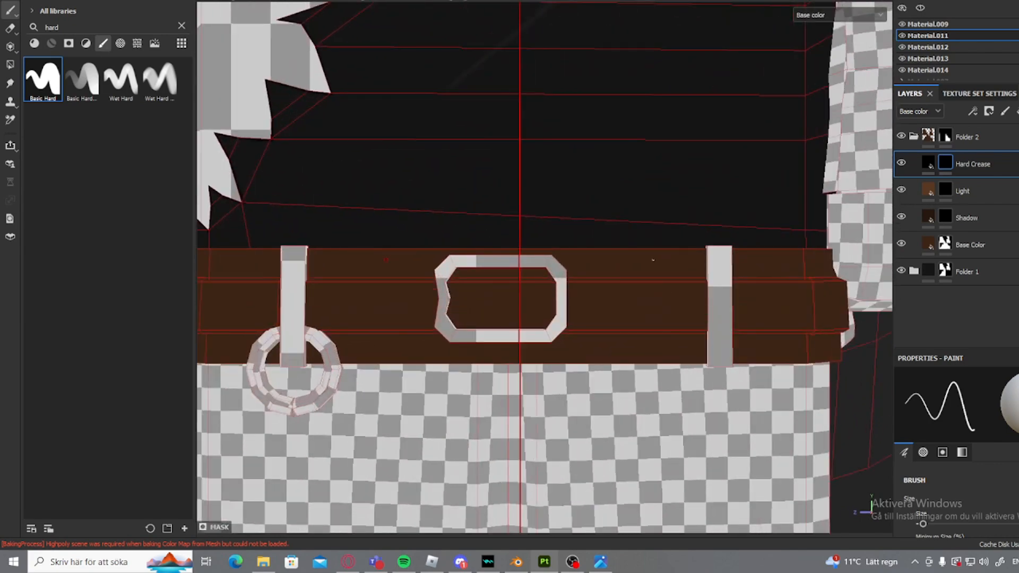
- Paint a straight crease along the waistband's top edge at the front on the Hard Crease mask
key(shift)
shift+click(834, 253)
scroll(764, 260, down, 3)
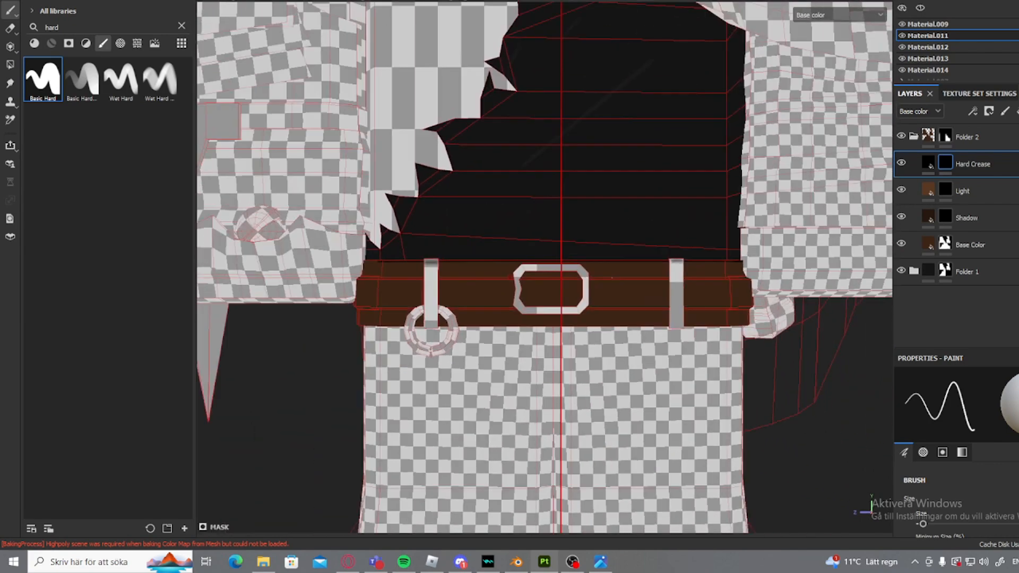
- Show only Material.011 and continue the crease along the waistband's top edge around the side of the body
click(919, 14)
alt+drag(796, 239, 742, 228)
scroll(690, 255, up, 3)
alt+drag(690, 254, 610, 273)
mouse_move(792, 284)
alt+mouse_down()
mouse_move(609, 287)
mouse_move(764, 275)
mouse_move(566, 295)
mouse_move(543, 275)
mouse_move(366, 276)
alt+mouse_up()
shift+click(612, 275)
shift+click(670, 268)
- Extend the straight crease along the waistband's top edge to the center line at the back
scroll(371, 275, down, 3)
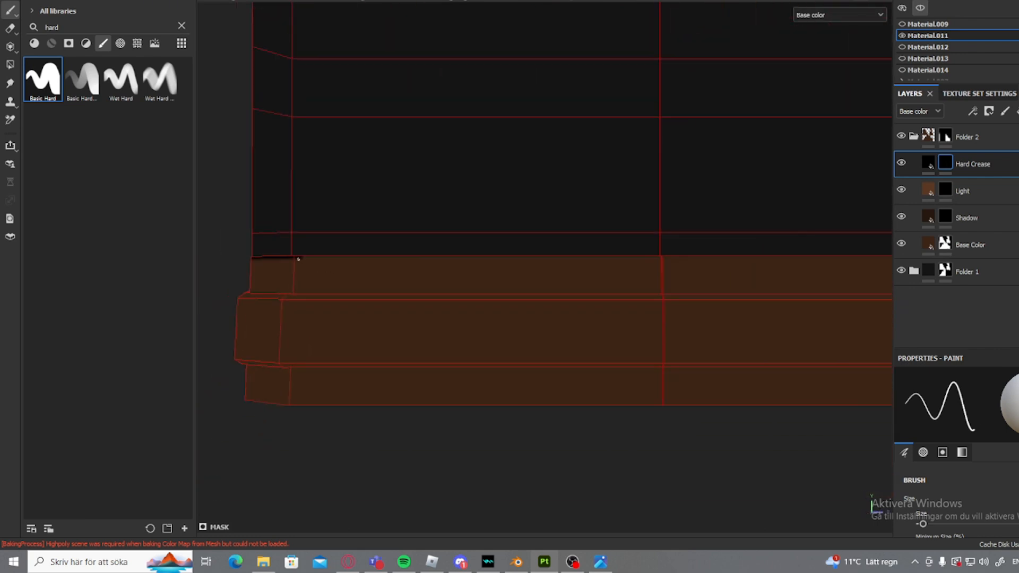
key(shift)
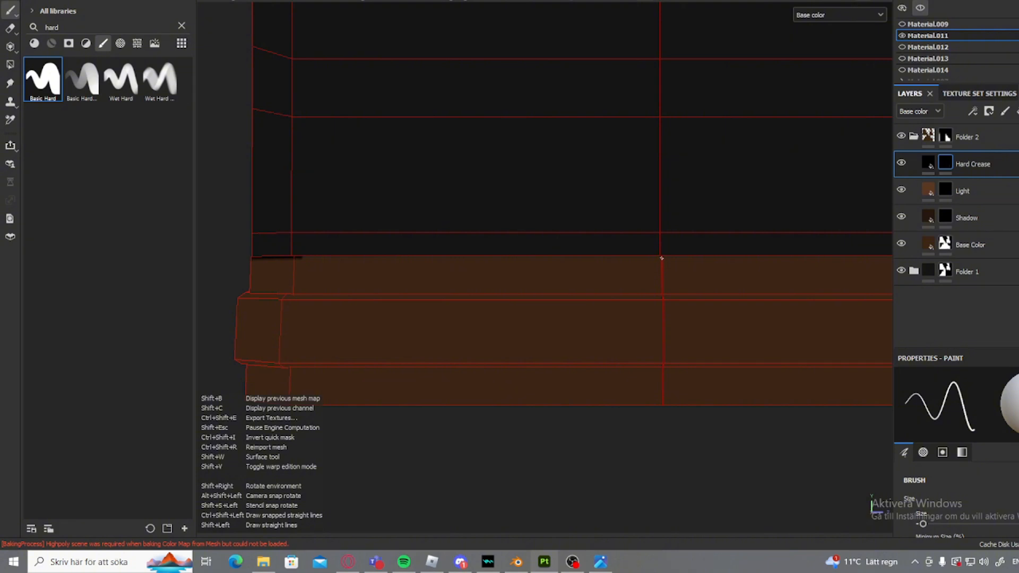
shift+click(661, 258)
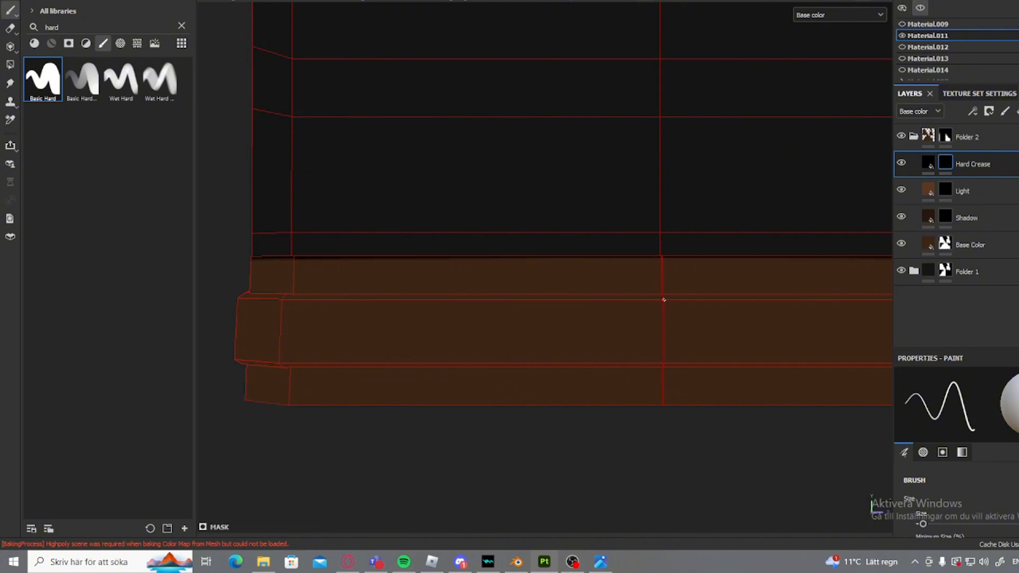
- Try to paint a straight crease along the belt strap's upper edge across the back, and undo it
key(shift)
shift+click(280, 298)
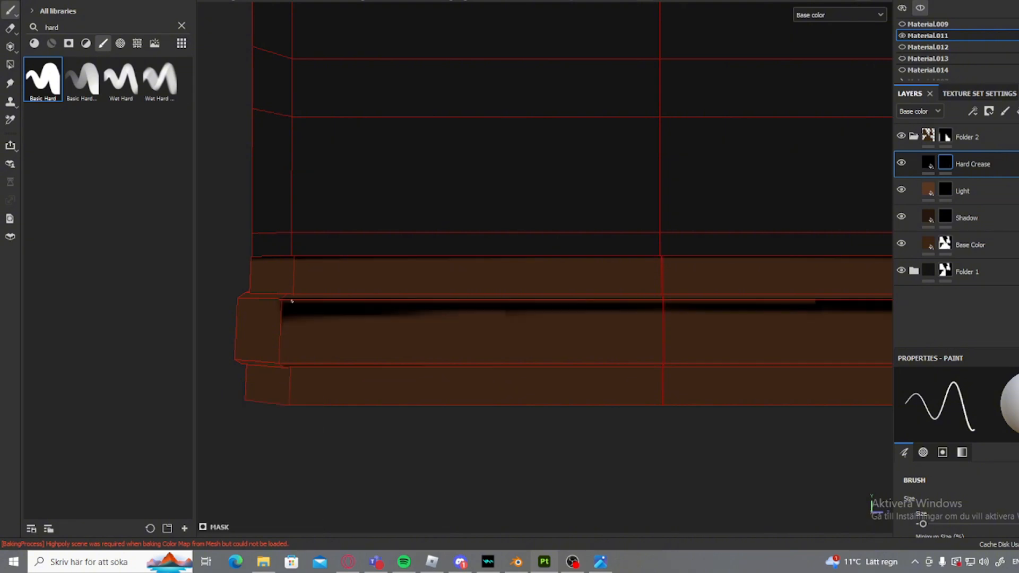
alt+drag(534, 308, 638, 319)
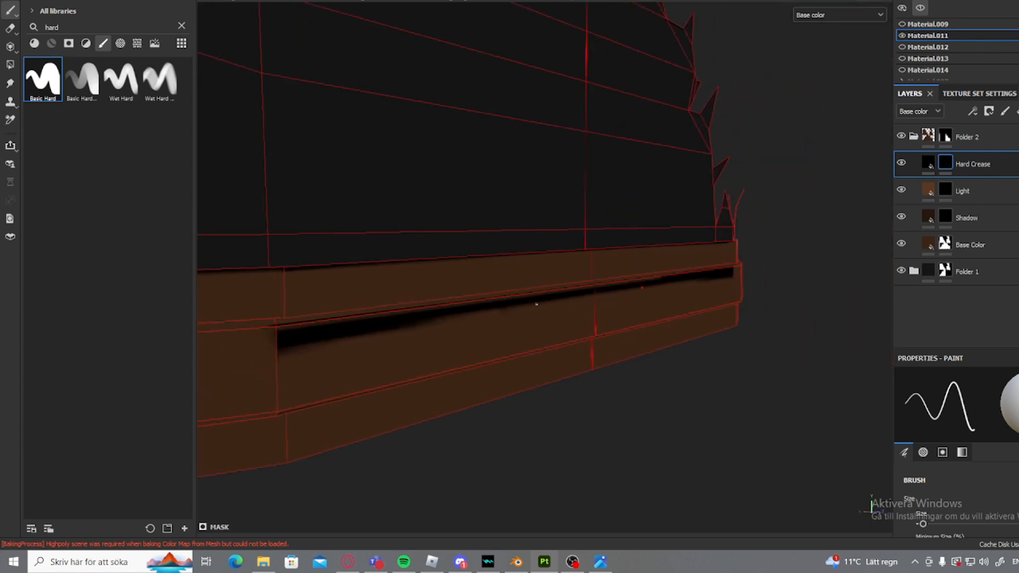
key(ctrl+z)
- Paint a crease along the seam between the waistband and the strap's upper edge, across the back and around the rear corner
alt+shift+drag(569, 289, 631, 285)
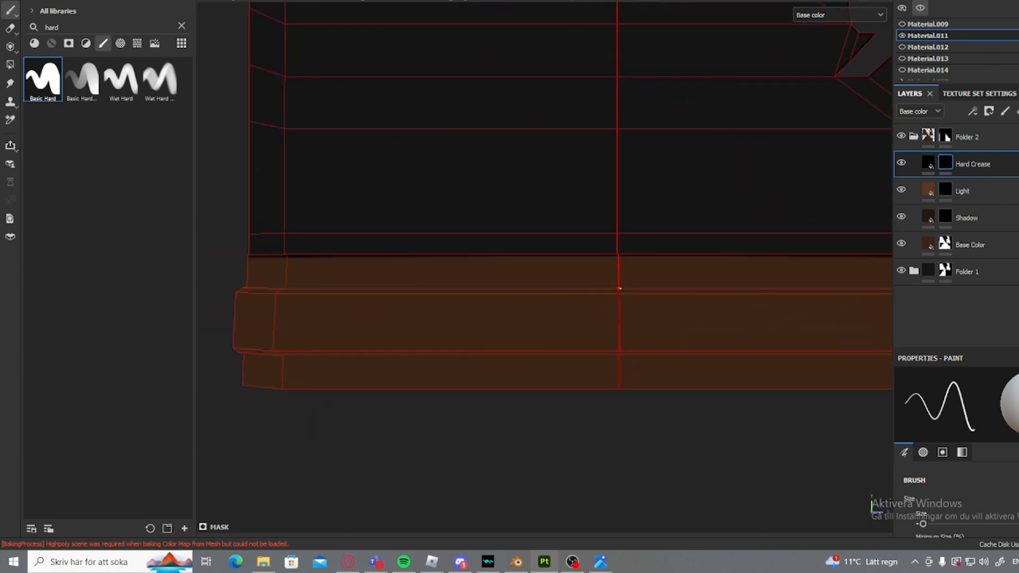
shift+click(282, 288)
alt+drag(282, 288, 587, 294)
scroll(576, 297, up, 2)
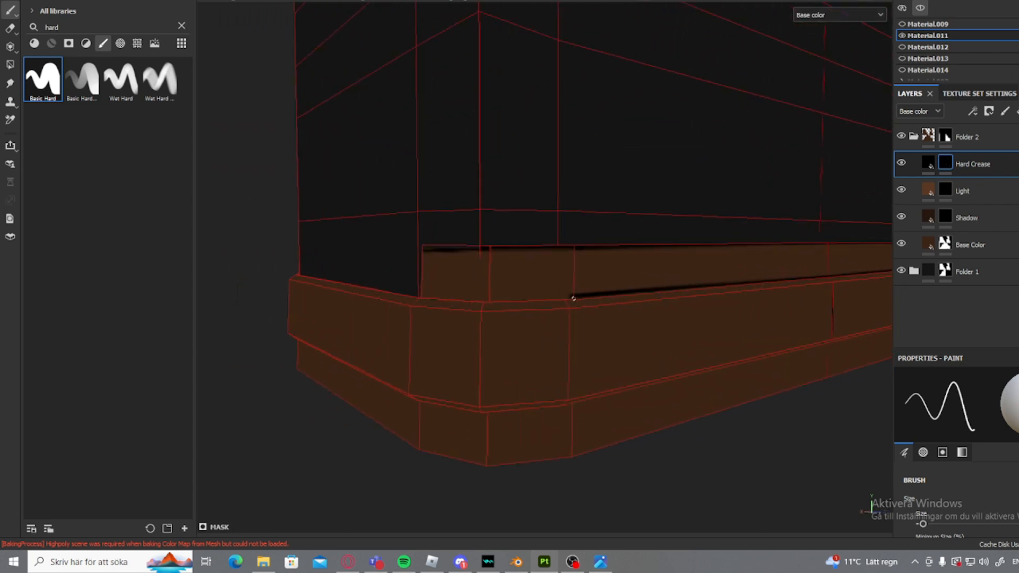
shift+click(489, 300)
shift+click(419, 298)
- Continue the crease above the strap's upper edge around the front corner and across the front behind the loop and buckle
alt+drag(468, 291, 622, 308)
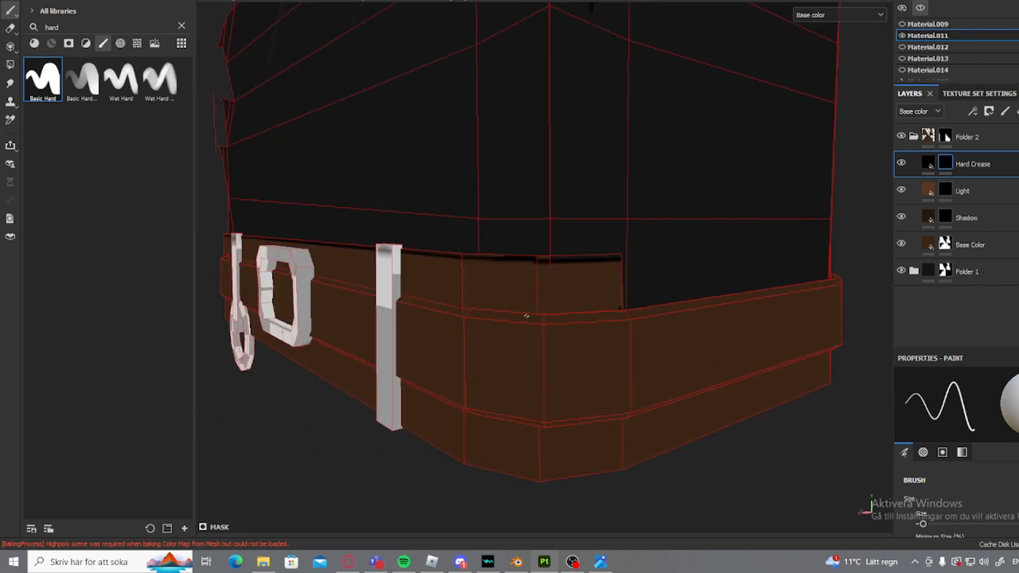
shift+click(533, 314)
shift+click(460, 308)
mouse_move(461, 307)
alt+mouse_down()
mouse_move(672, 307)
mouse_move(649, 299)
alt+mouse_up()
shift+click(317, 299)
mouse_move(317, 299)
alt+middle_down()
mouse_move(641, 297)
mouse_move(555, 332)
alt+middle_up()
shift+click(364, 298)
scroll(607, 318, down, 3)
scroll(657, 321, up, 1)
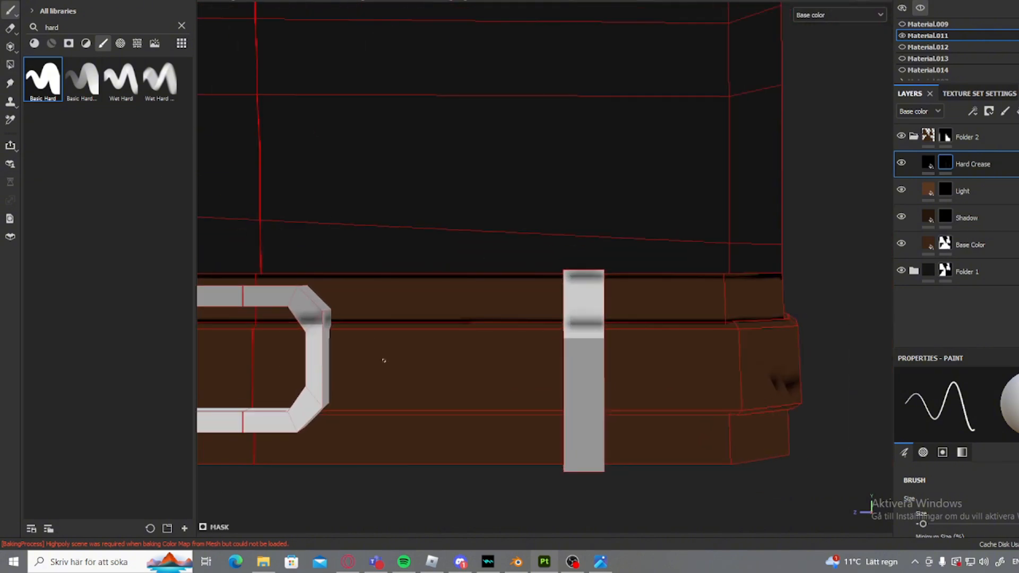
- Paint a straight crease below the strap's lower edge, from the buckle across the front and around the front corner
scroll(384, 359, down, 3)
alt+middle_drag(384, 359, 446, 270)
scroll(445, 270, up, 3)
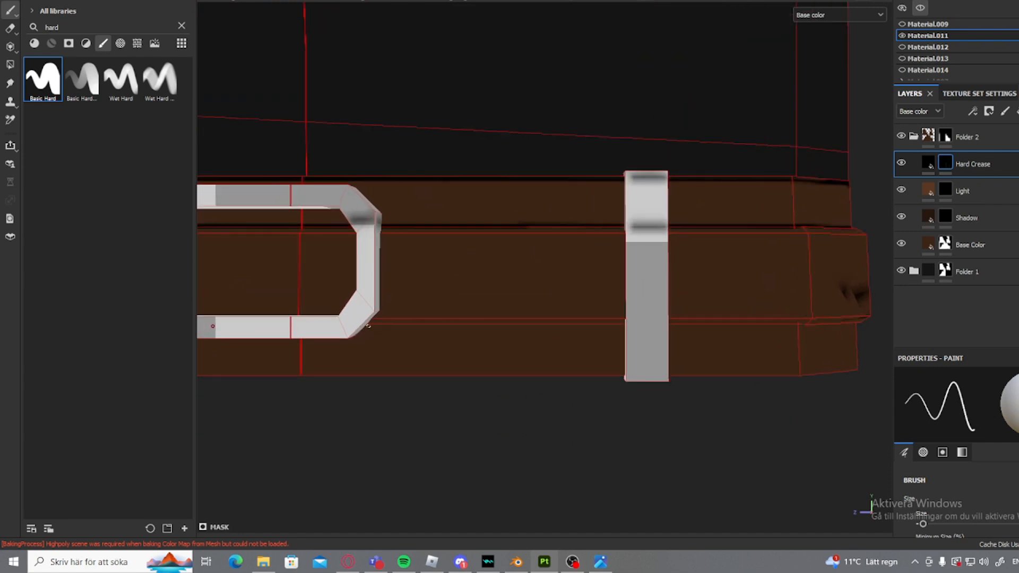
shift+click(796, 326)
alt+drag(796, 325, 621, 338)
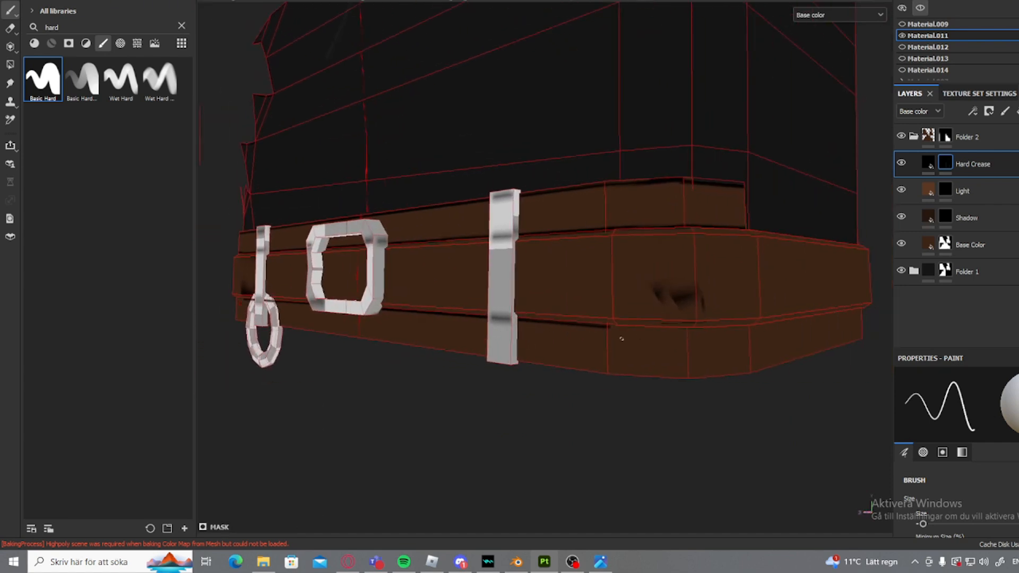
shift+click(687, 331)
shift+click(749, 329)
- Continue the crease below the strap's lower edge across the belt's side, around the rear corner and along the back
alt+drag(750, 331, 370, 317)
shift+click(801, 315)
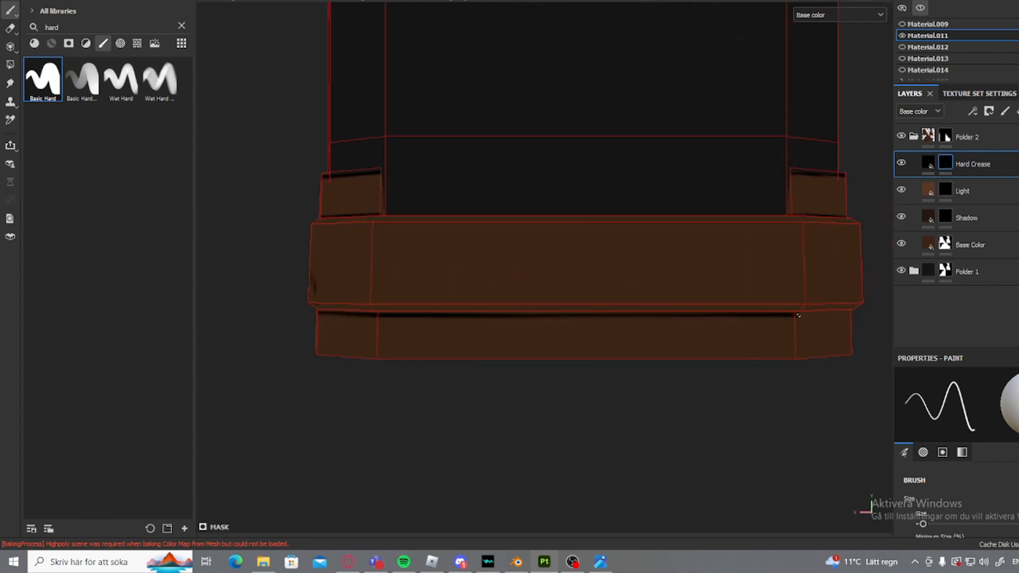
mouse_move(863, 311)
alt+mouse_down()
mouse_move(672, 301)
mouse_move(555, 325)
mouse_move(600, 339)
mouse_move(448, 334)
mouse_move(450, 315)
alt+mouse_up()
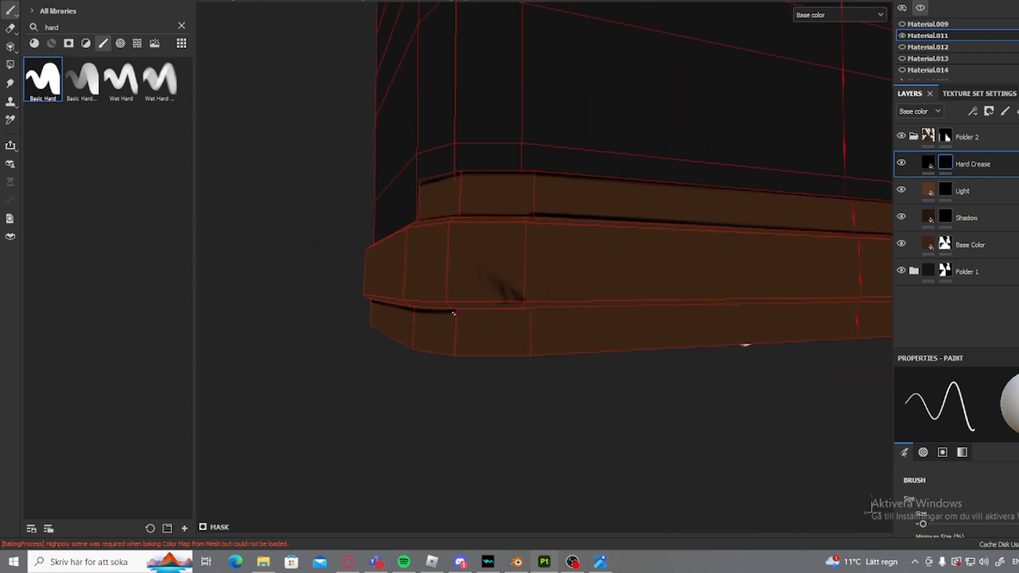
shift+click(886, 305)
- Erase the stray crease marks from the strap at the rear corner of the belt
key(2)
scroll(495, 278, up, 3)
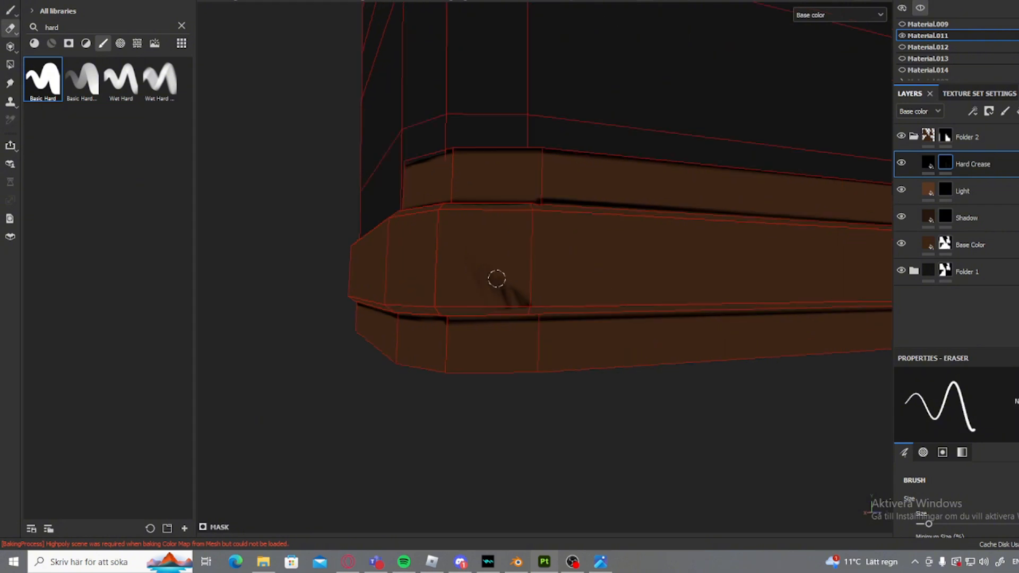
mouse_move(562, 281)
mouse_down()
mouse_move(526, 300)
mouse_move(594, 272)
mouse_move(688, 257)
mouse_move(498, 282)
mouse_move(557, 321)
mouse_move(677, 302)
mouse_move(498, 314)
mouse_move(369, 346)
mouse_up()
- Paint a straight crease along the waistband's bottom edge, from the plain loop around the front corner to the side
scroll(628, 313, down, 3)
key(1)
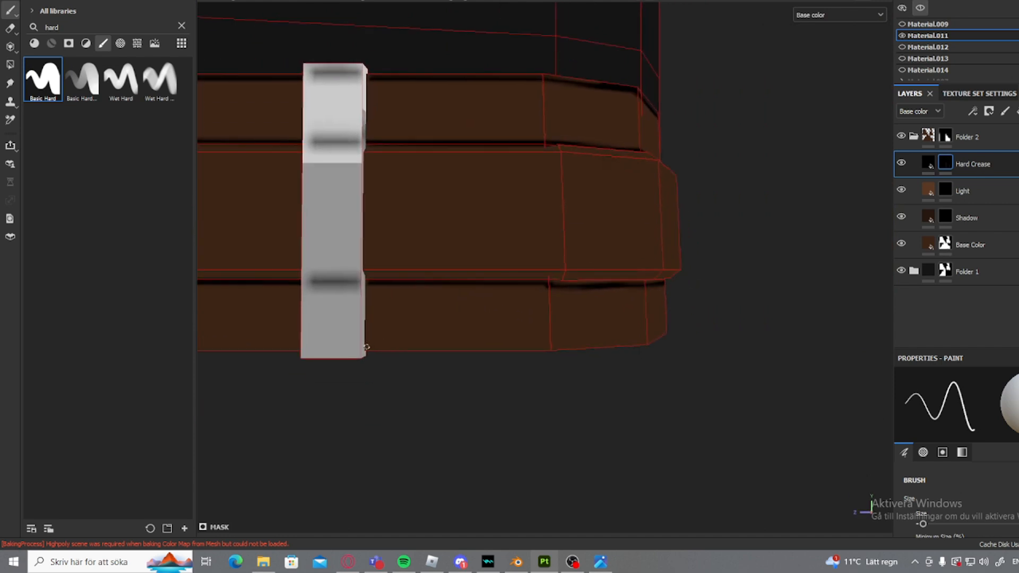
shift+click(549, 349)
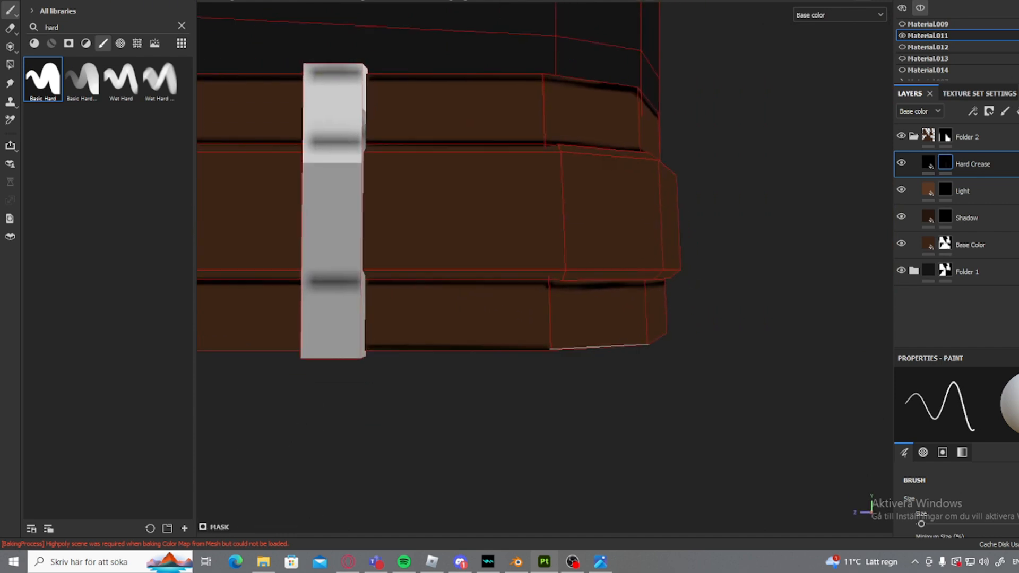
shift+click(647, 344)
alt+drag(640, 344, 358, 331)
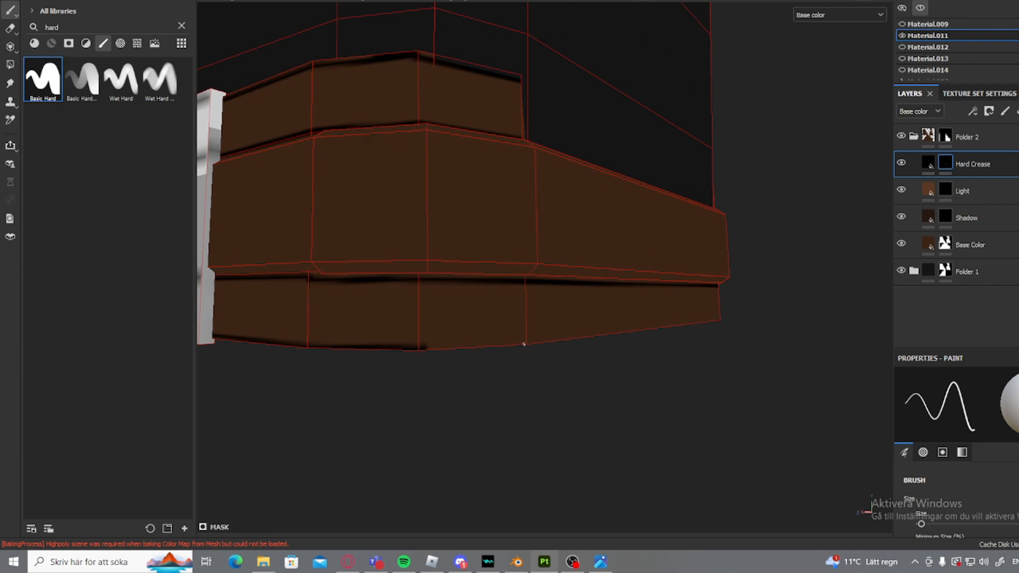
shift+click(523, 344)
alt+shift+drag(538, 337, 500, 340)
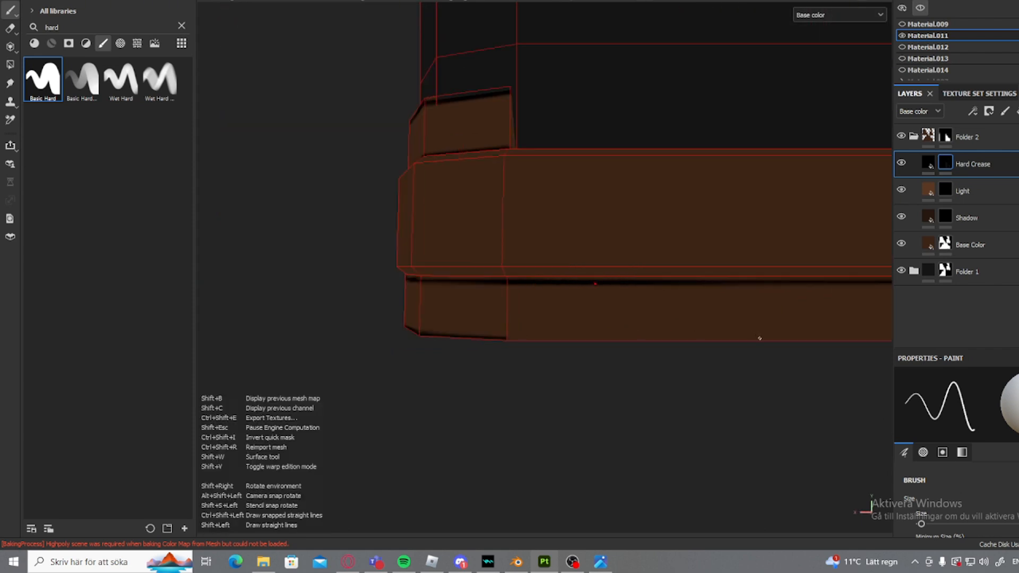
- Continue the waistband's bottom-edge crease across the side and around the rear corner
alt+shift+drag(750, 338, 403, 333)
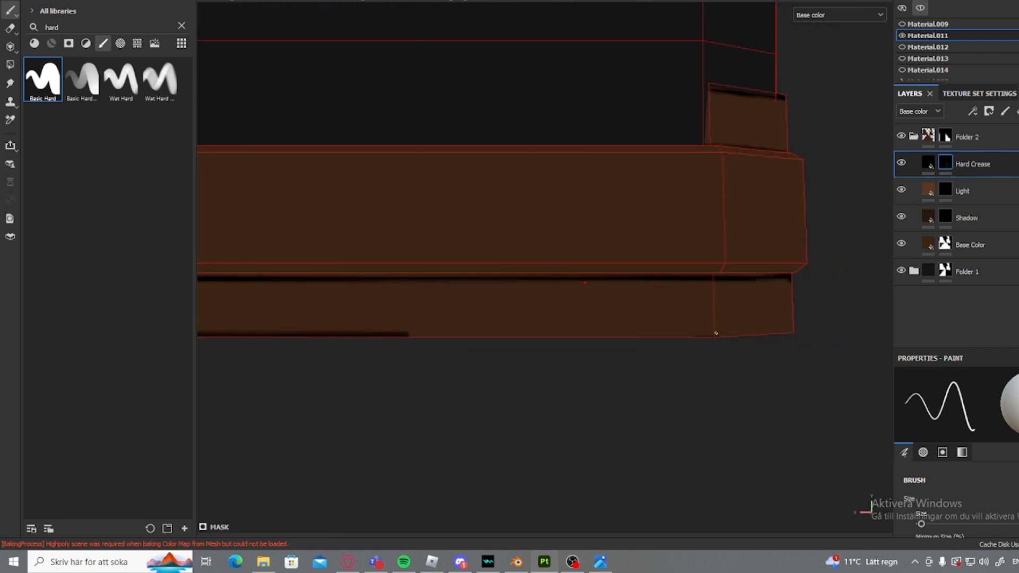
alt+drag(715, 333, 520, 336)
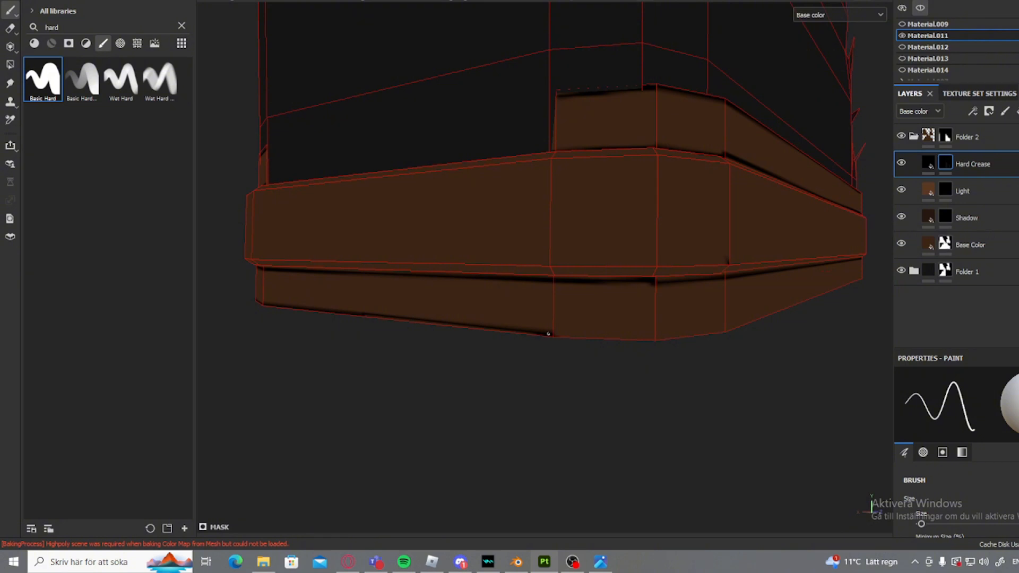
shift+click(655, 339)
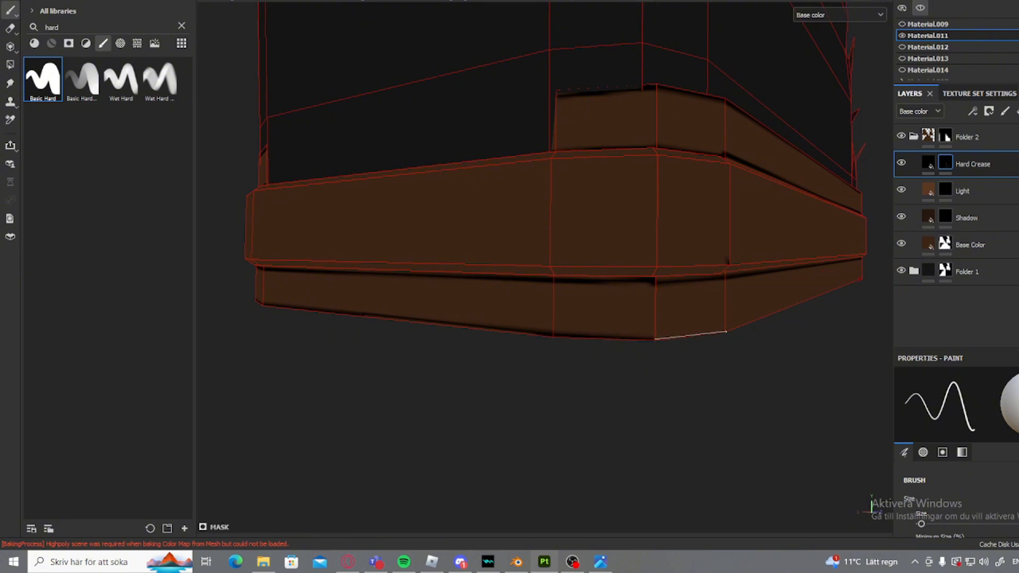
shift+click(726, 332)
alt+drag(718, 357, 462, 358)
- Extend the bottom-edge crease in straight segments across the back of the waistband
alt+middle_drag(461, 358, 280, 348)
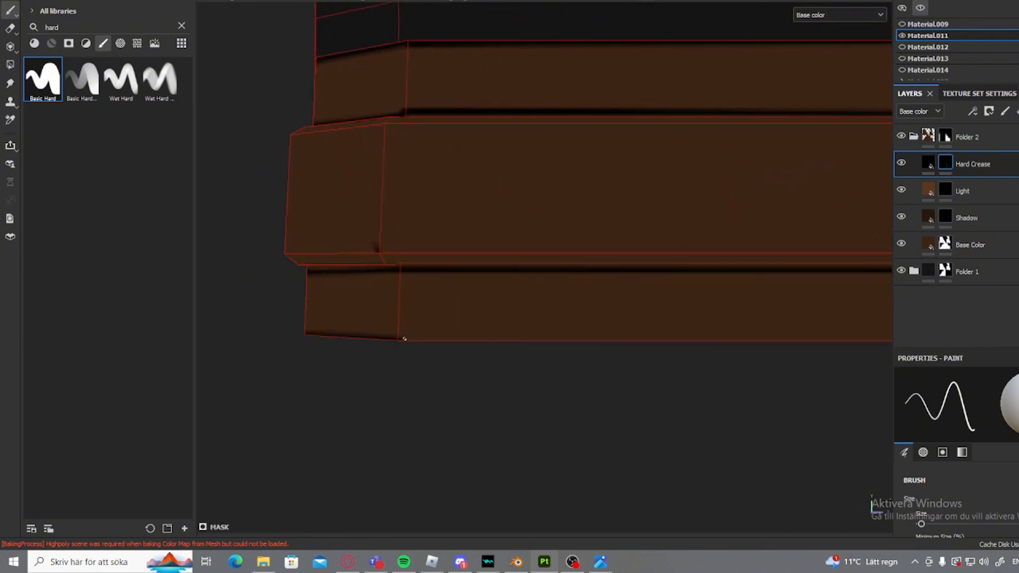
click(396, 339)
shift+click(881, 338)
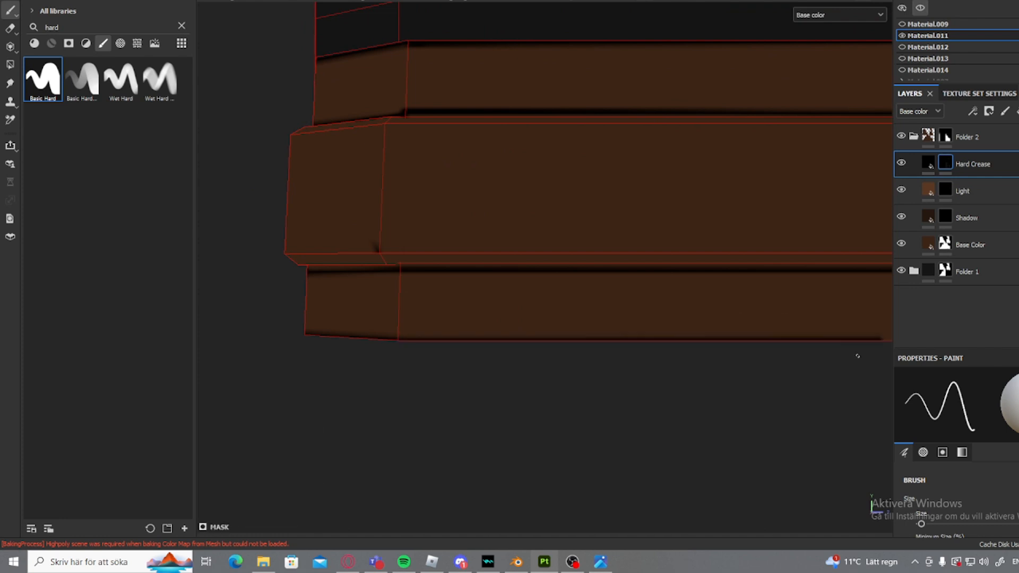
alt+drag(858, 357, 506, 359)
click(472, 354)
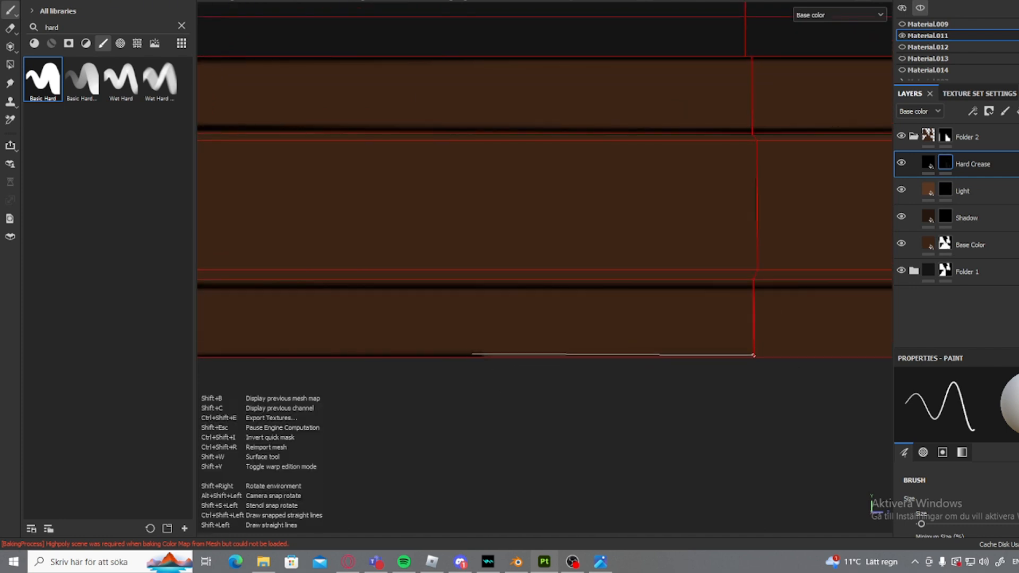
shift+click(883, 355)
- Paint the bottom-edge crease across the front of the waistband, behind the plain loop and below the buckle
alt+drag(868, 374, 463, 390)
alt+middle_drag(463, 390, 764, 361)
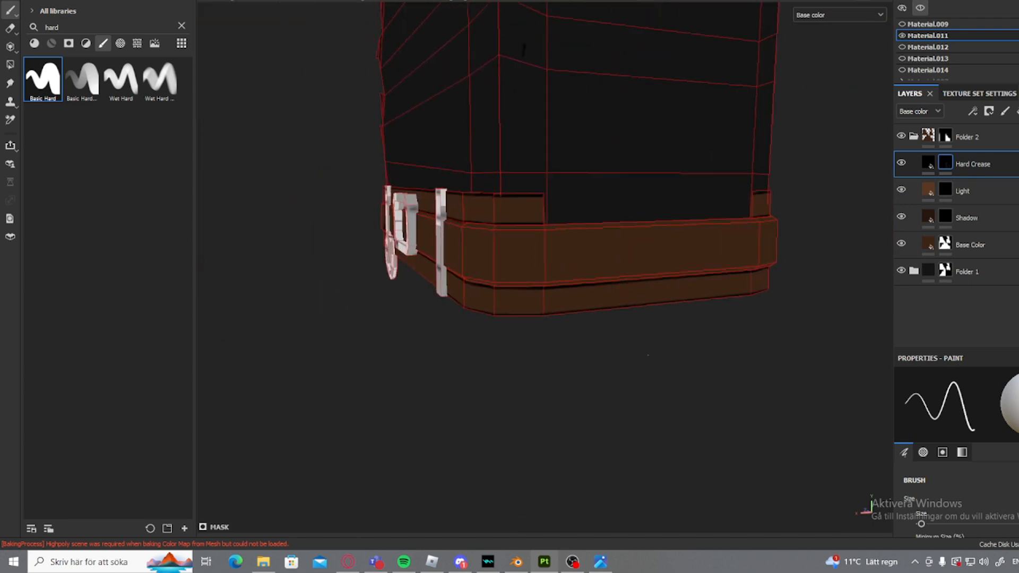
alt+shift+drag(764, 361, 558, 356)
alt+middle_drag(559, 357, 720, 338)
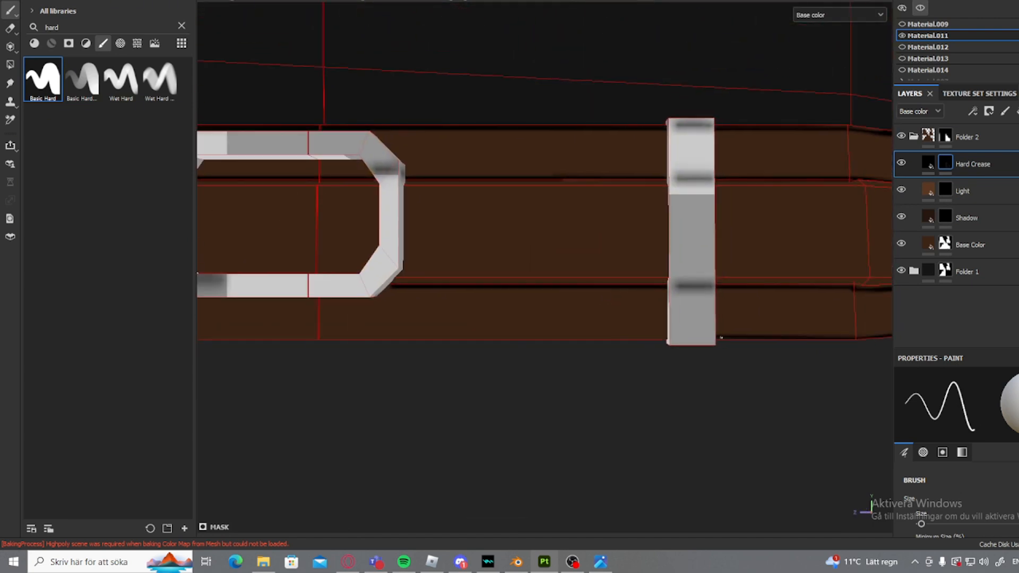
click(705, 338)
shift+click(317, 336)
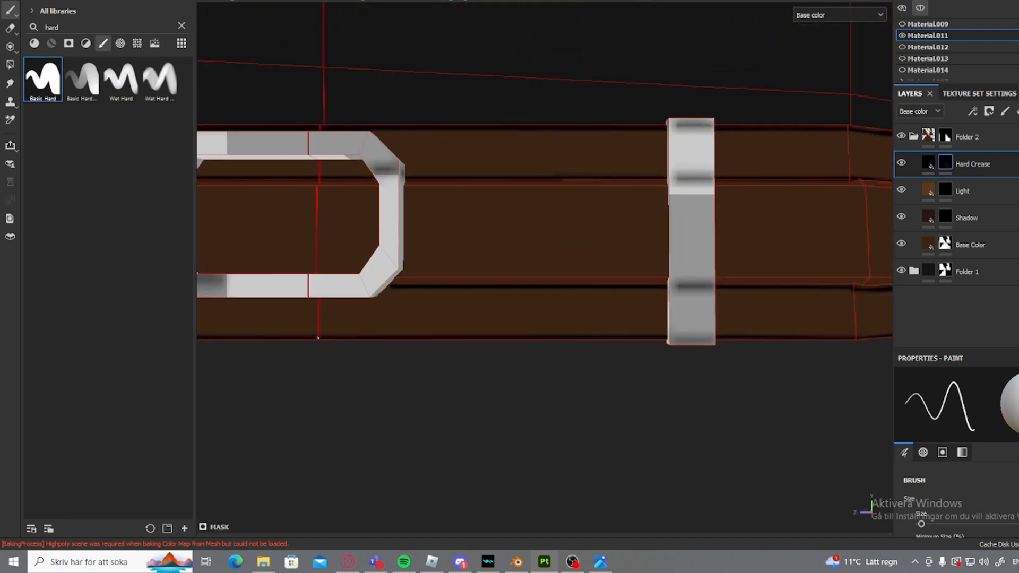
- Clear the crease paint from the plain belt loop and the buckle with a black mesh fill on the Hard Crease mask
click(10, 64)
click(681, 263)
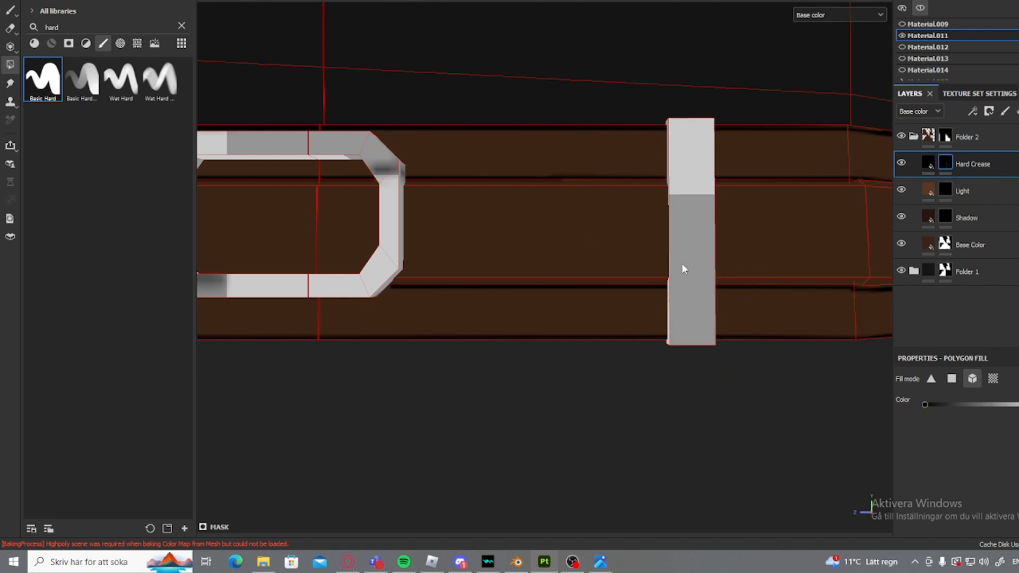
alt+middle_drag(376, 312, 672, 349)
click(671, 349)
click(533, 322)
scroll(639, 374, down, 3)
scroll(604, 289, up, 3)
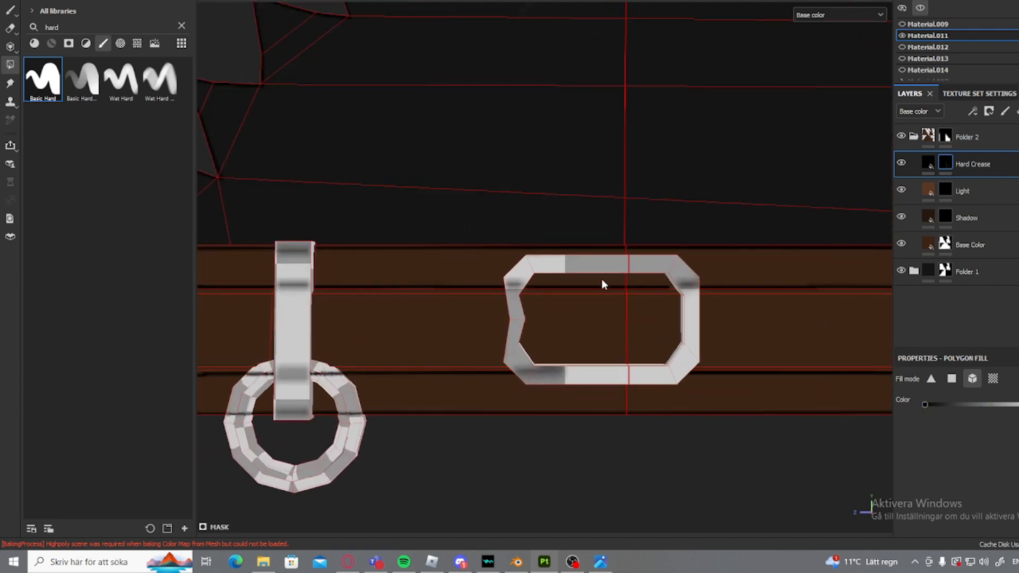
scroll(535, 317, down, 2)
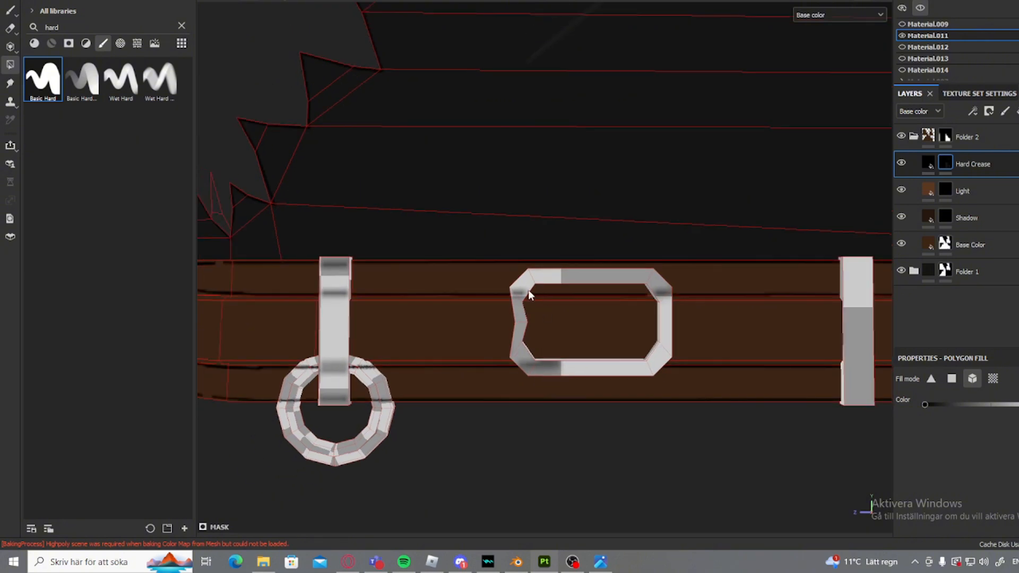
scroll(582, 327, down, 3)
- Turn off the mesh wireframe display and inspect the creases around the belt
key(1)
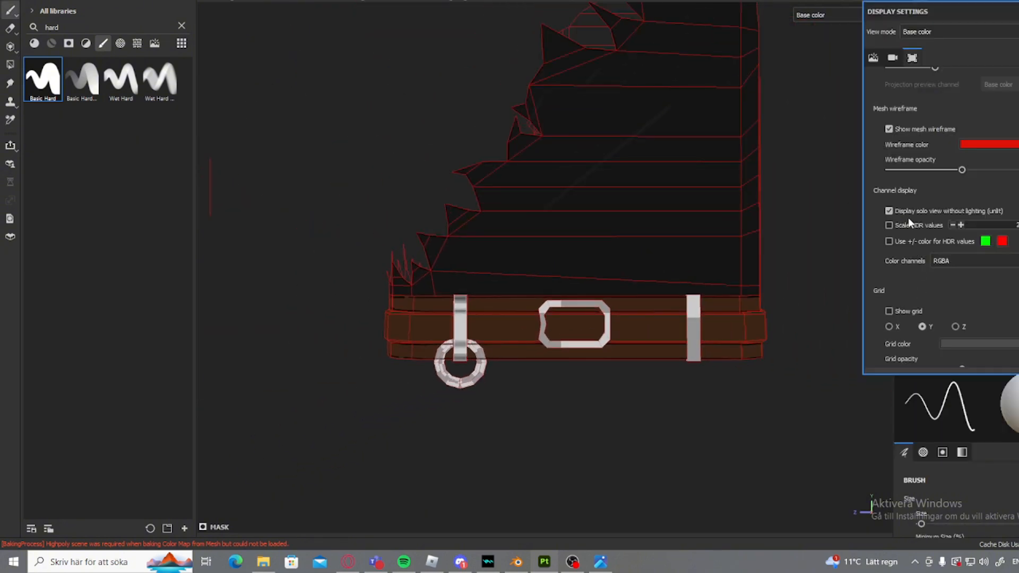
click(896, 132)
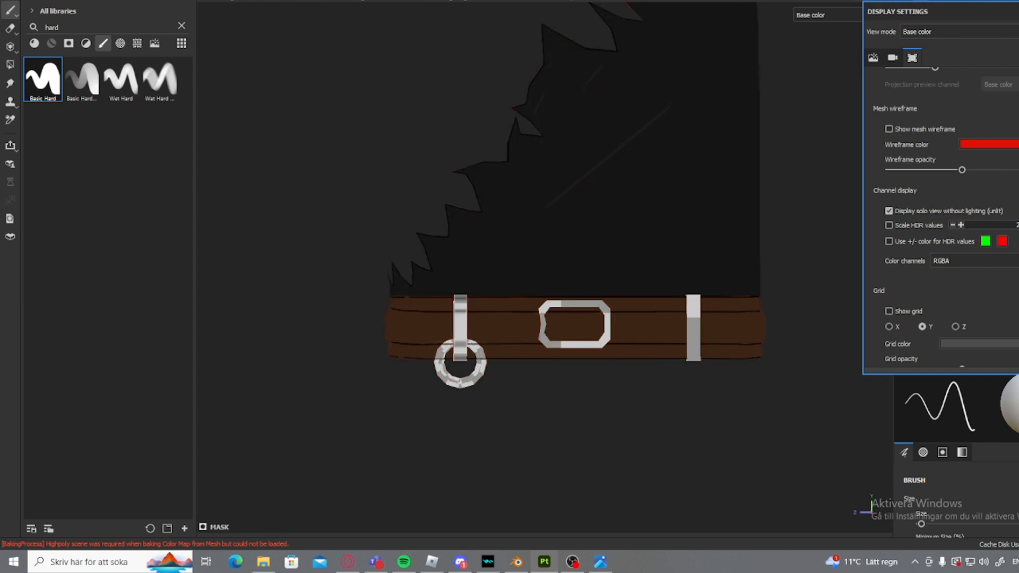
alt+drag(477, 374, 515, 401)
alt+drag(447, 339, 496, 345)
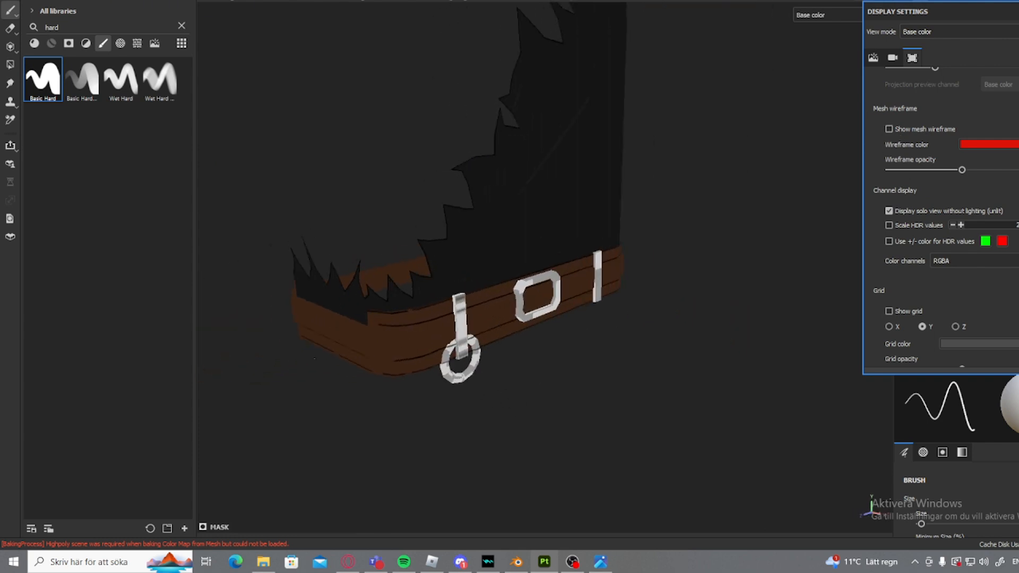
alt+shift+drag(314, 358, 438, 318)
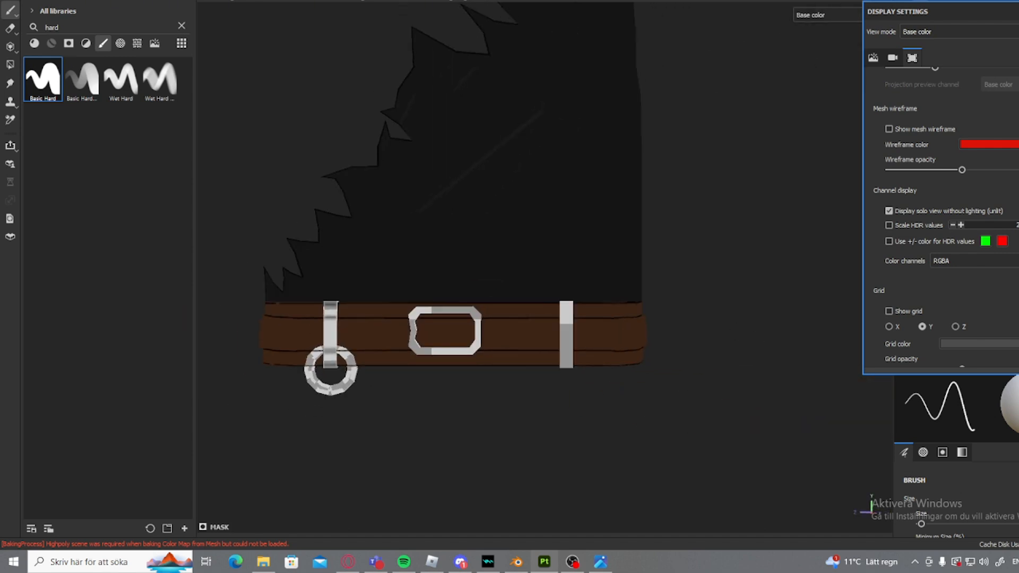
alt+middle_drag(438, 319, 509, 326)
scroll(512, 326, down, 1)
scroll(661, 322, up, 3)
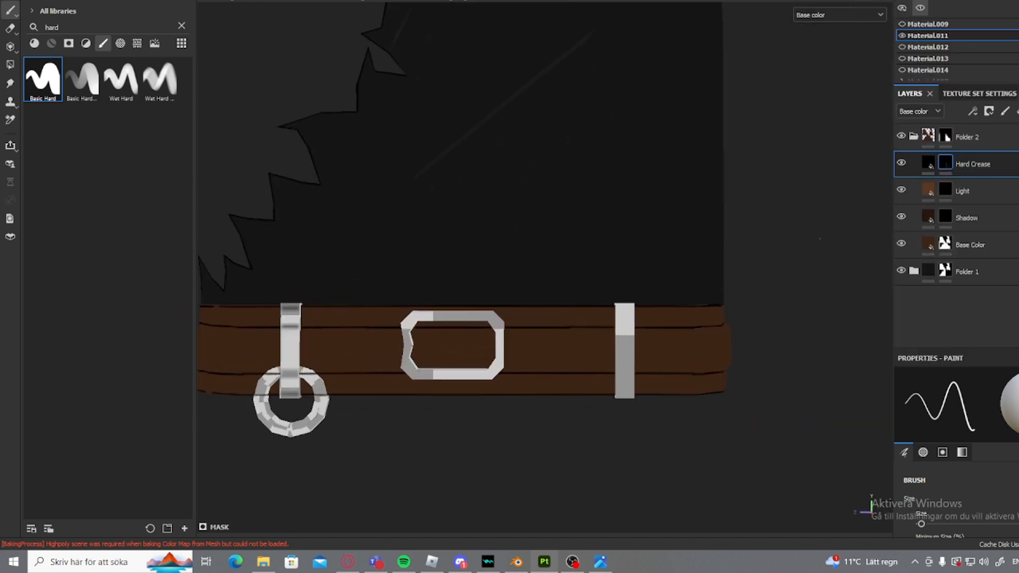
alt+drag(650, 309, 706, 286)
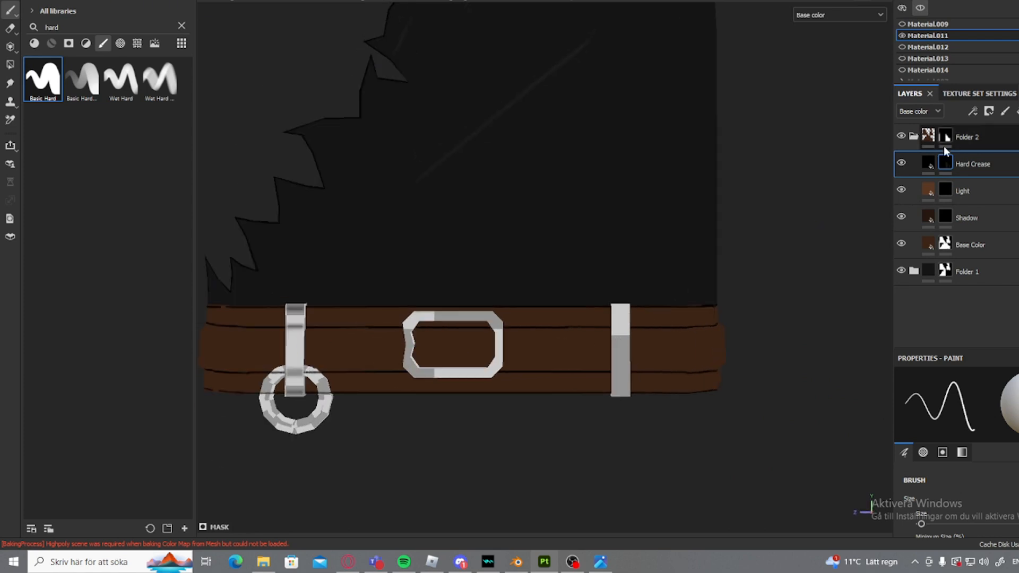
- Compare the belt with the Hard Crease layer hidden and shown, and examine the front creases
click(902, 163)
click(902, 163)
alt+drag(631, 371, 554, 378)
alt+middle_drag(554, 377, 720, 373)
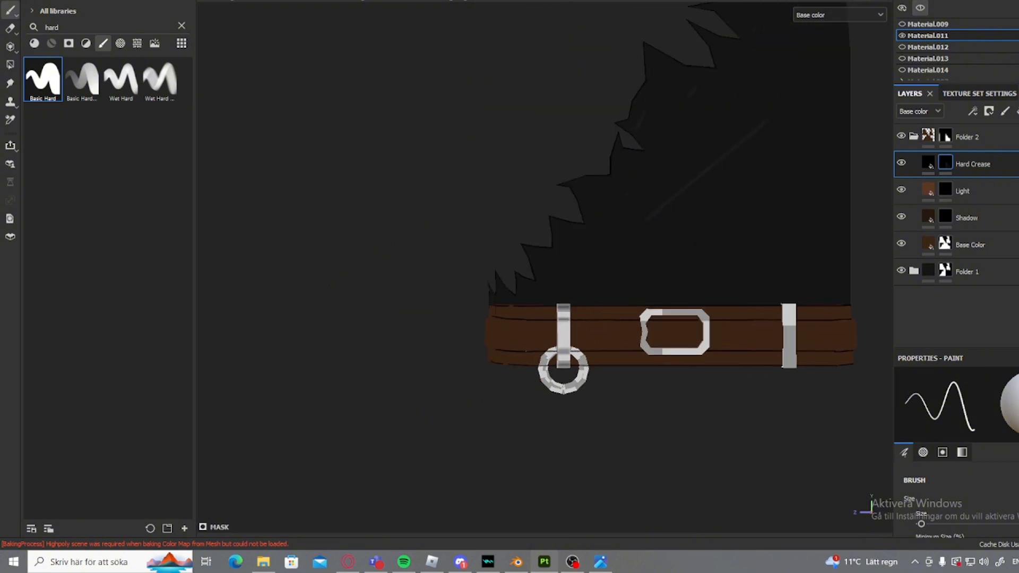
mouse_move(318, 340)
alt+mouse_down()
mouse_move(648, 371)
mouse_move(310, 335)
alt+mouse_up()
alt+middle_drag(648, 319, 502, 329)
alt+right_drag(501, 330, 614, 329)
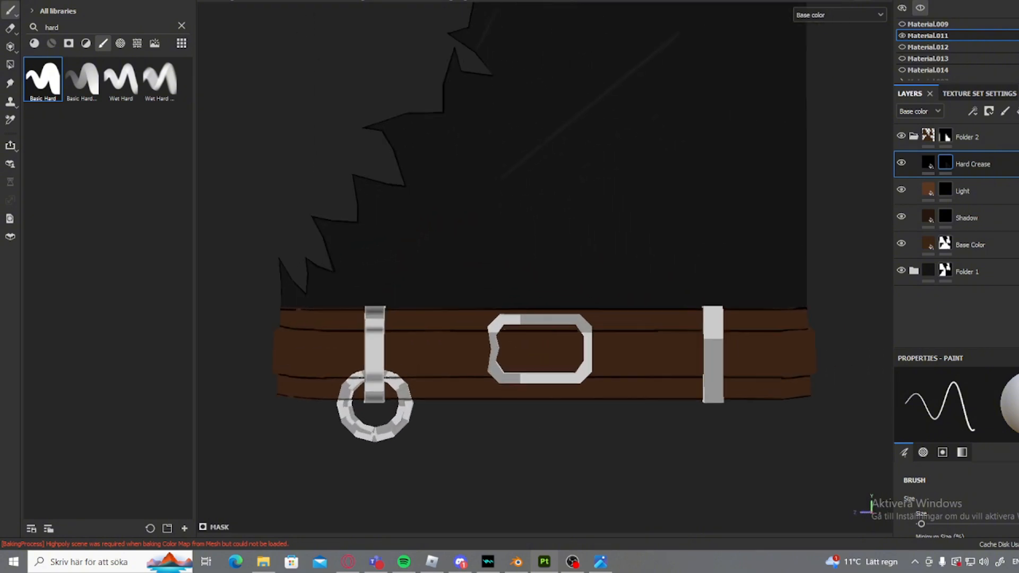
- Clear the crease paint from the loop holding the ring and from the ring itself with a black Polygon Fill
key(4)
click(371, 353)
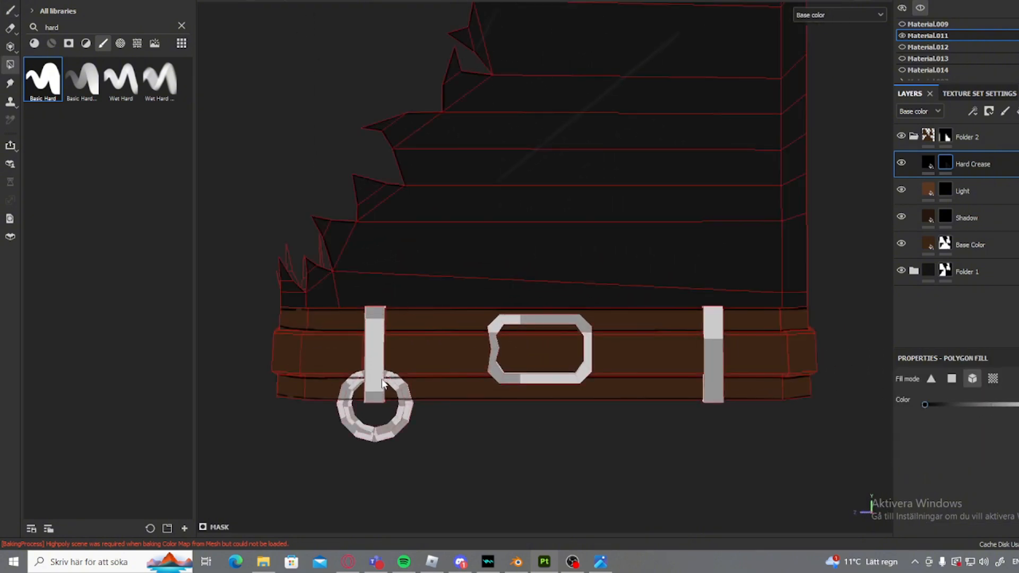
click(403, 397)
alt+middle_drag(622, 408, 527, 399)
- Select the Hard Crease layer's fill content and examine the belt creases around the loops and buckle without the wireframe
click(927, 162)
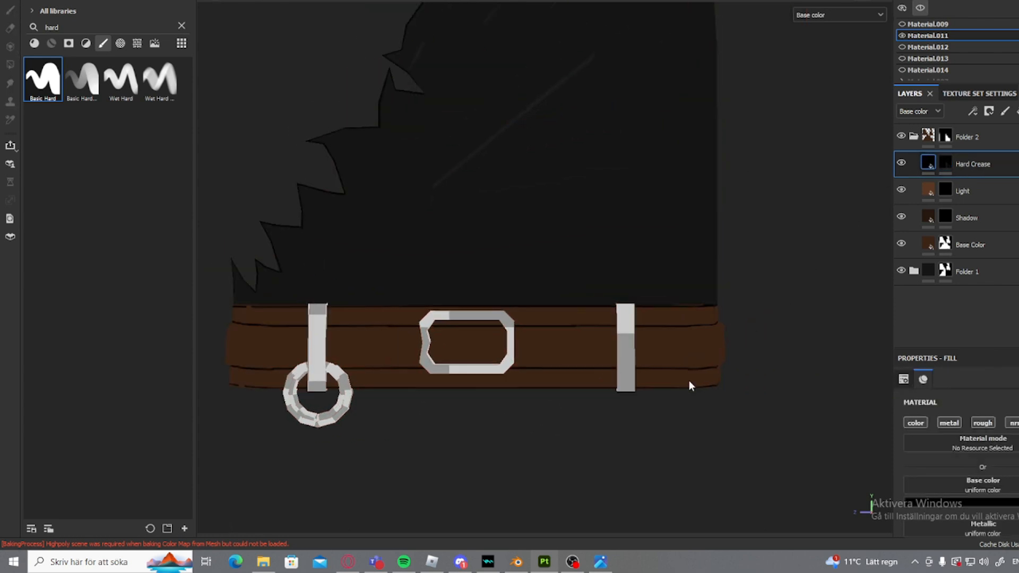
alt+drag(689, 382, 731, 348)
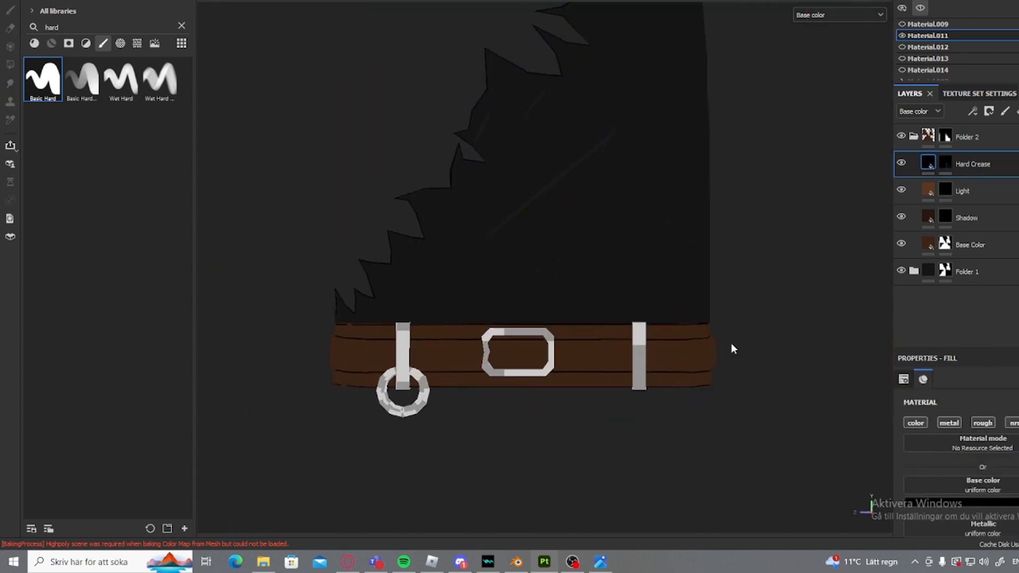
alt+middle_drag(626, 325, 570, 338)
scroll(560, 340, up, 3)
alt+middle_drag(499, 335, 722, 319)
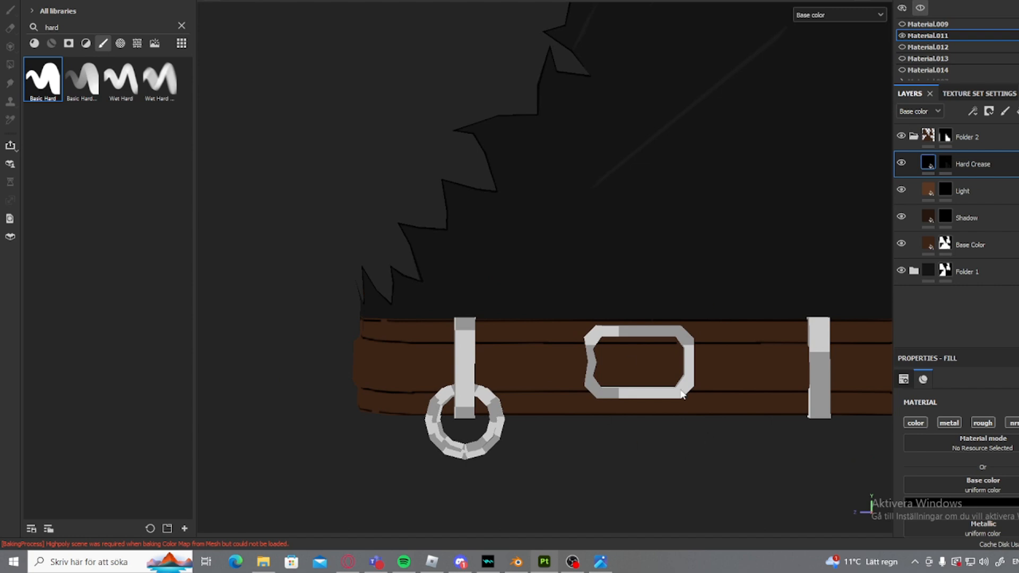
alt+drag(682, 393, 713, 357)
alt+middle_drag(712, 357, 489, 270)
scroll(490, 271, down, 2)
- Collapse Folder 2 and add a new folder with a black mask above it
click(914, 136)
click(992, 141)
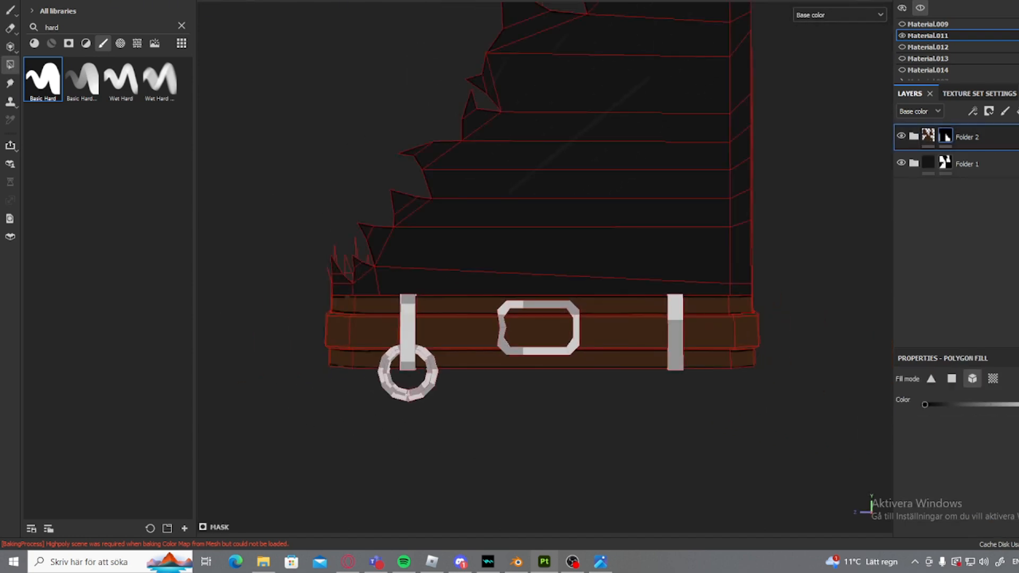
click(1018, 111)
right_click(970, 134)
click(970, 0)
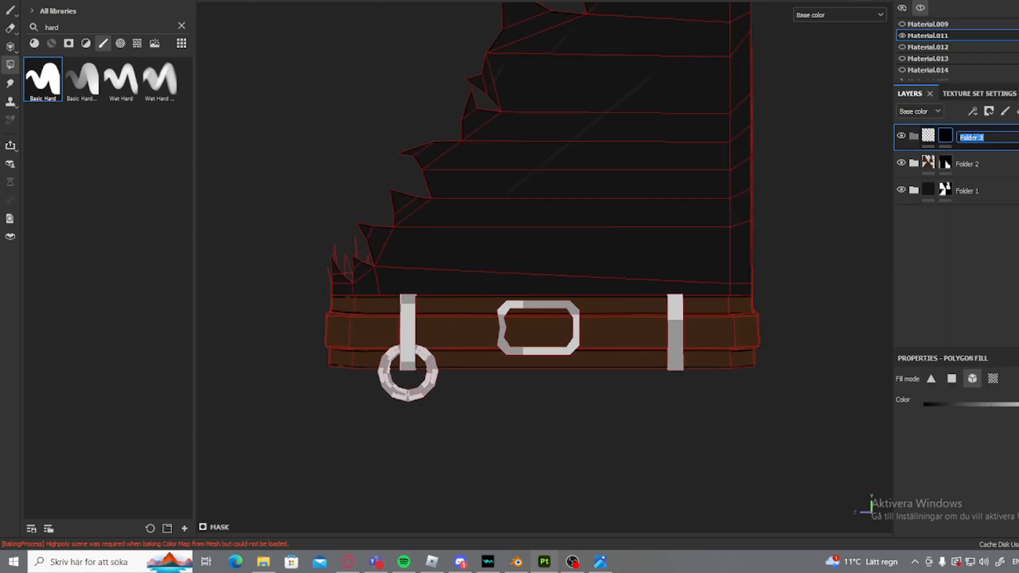
- Add a fill layer inside Folder 3 and reveal it on both belt loops, the buckle and the ring with Polygon Fill
key(Escape)
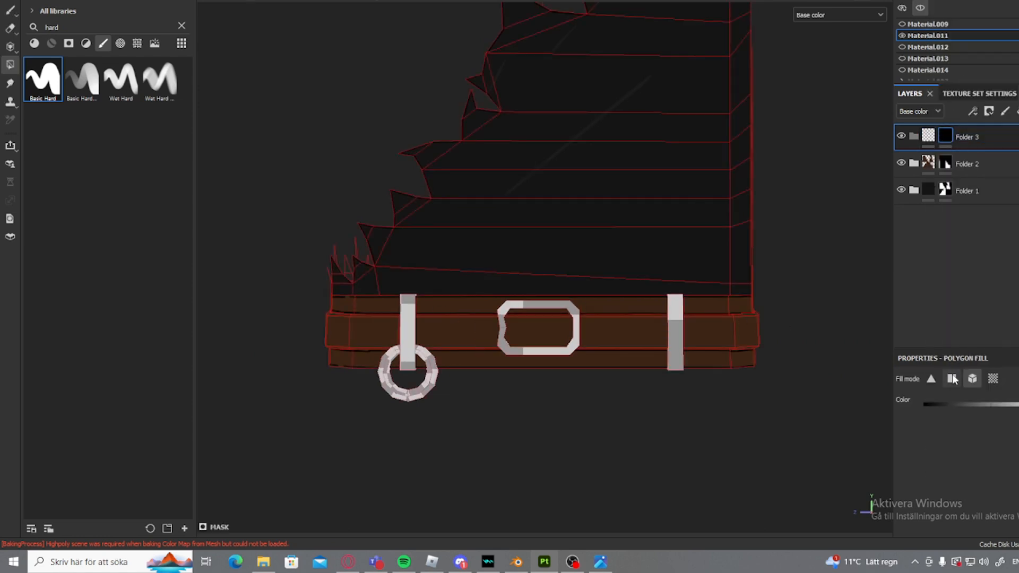
click(1016, 112)
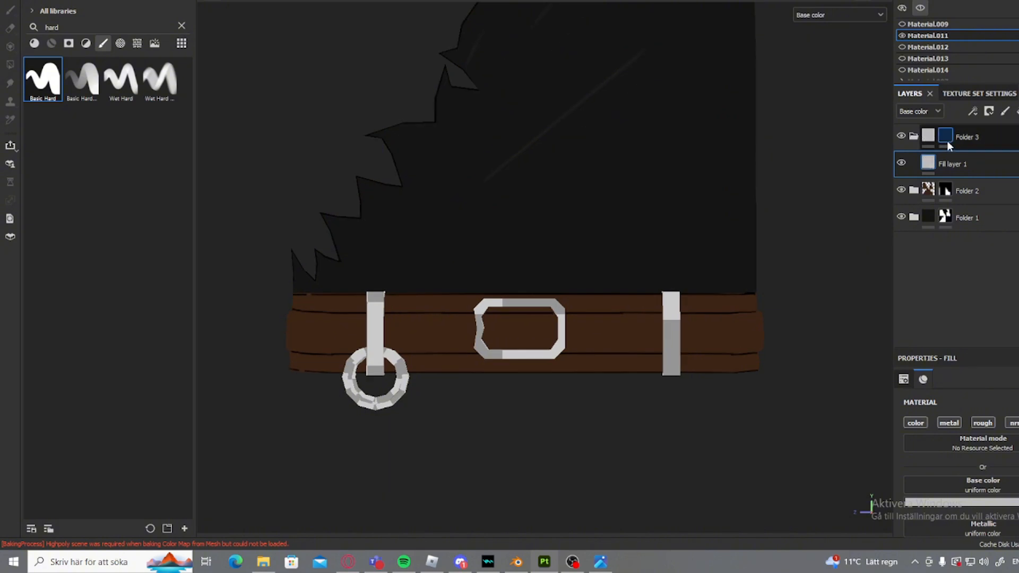
click(679, 329)
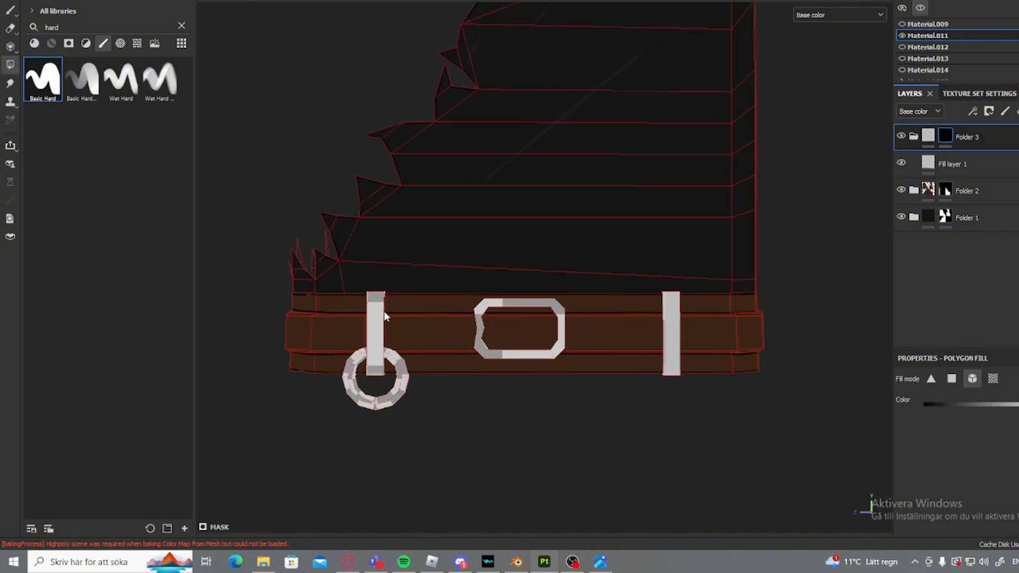
click(383, 316)
click(558, 311)
click(398, 356)
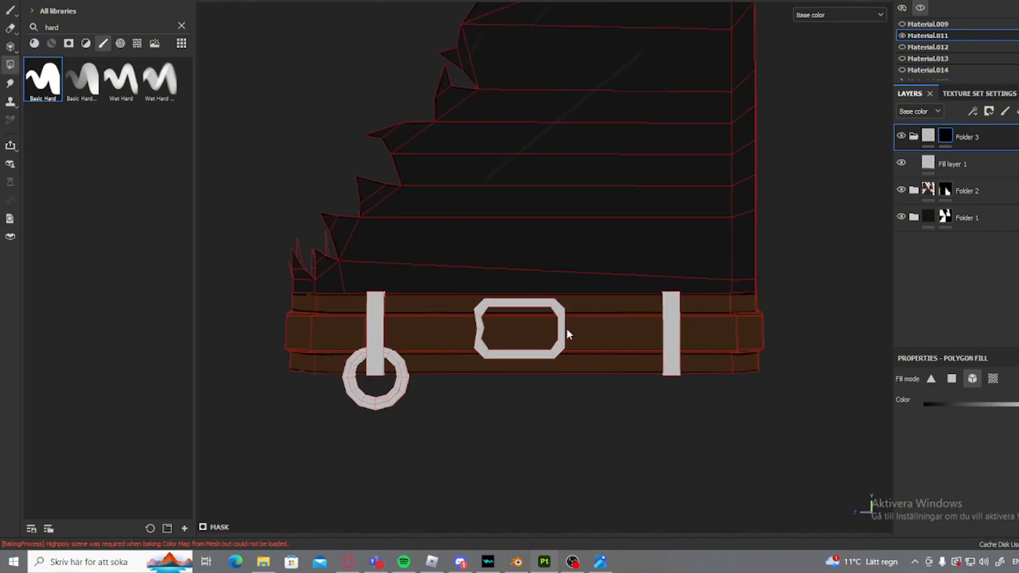
- Darken the base color of Folder 3's fill layer to a medium gray
click(952, 164)
click(971, 502)
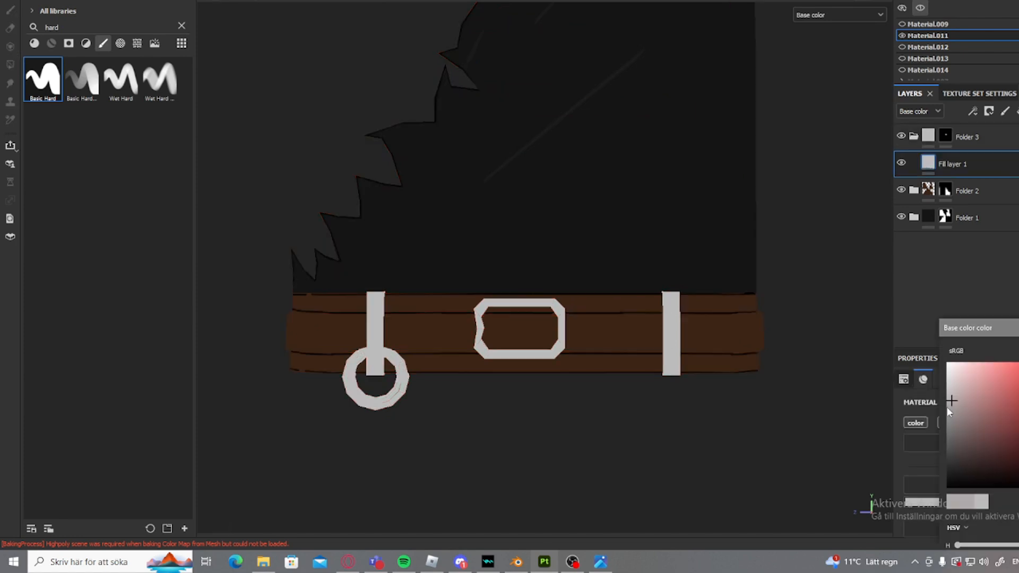
drag(947, 407, 947, 436)
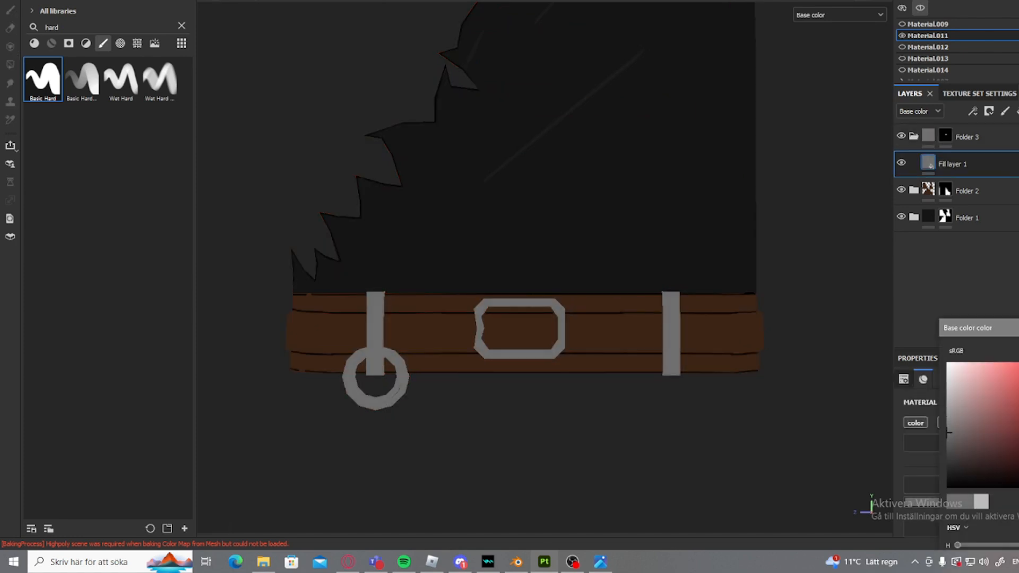
click(962, 276)
- Expand Folder 2, select the Shadow layer's mask for painting, and show all texture sets again instead of the isolated one
click(913, 190)
click(946, 191)
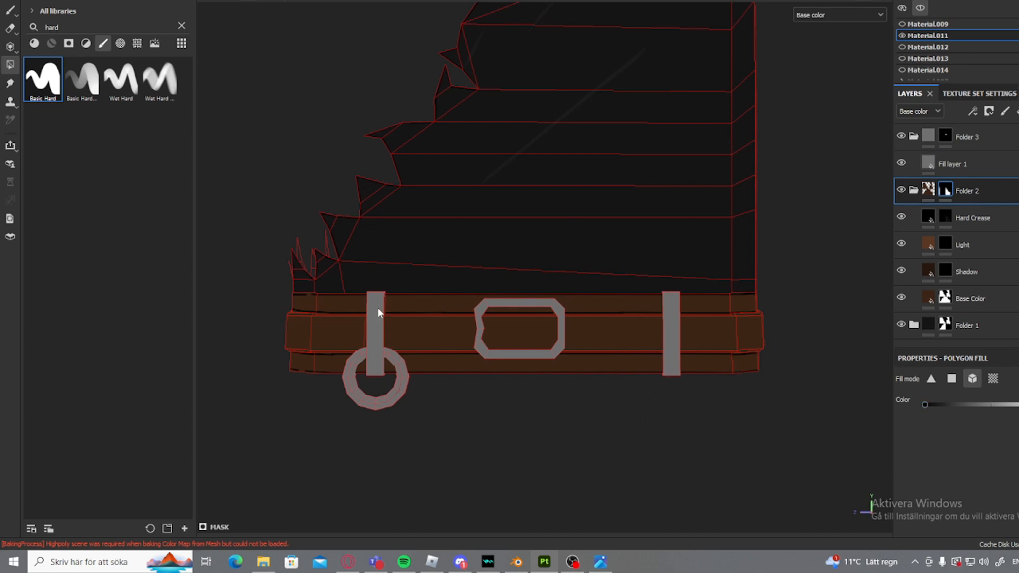
scroll(700, 319, up, 3)
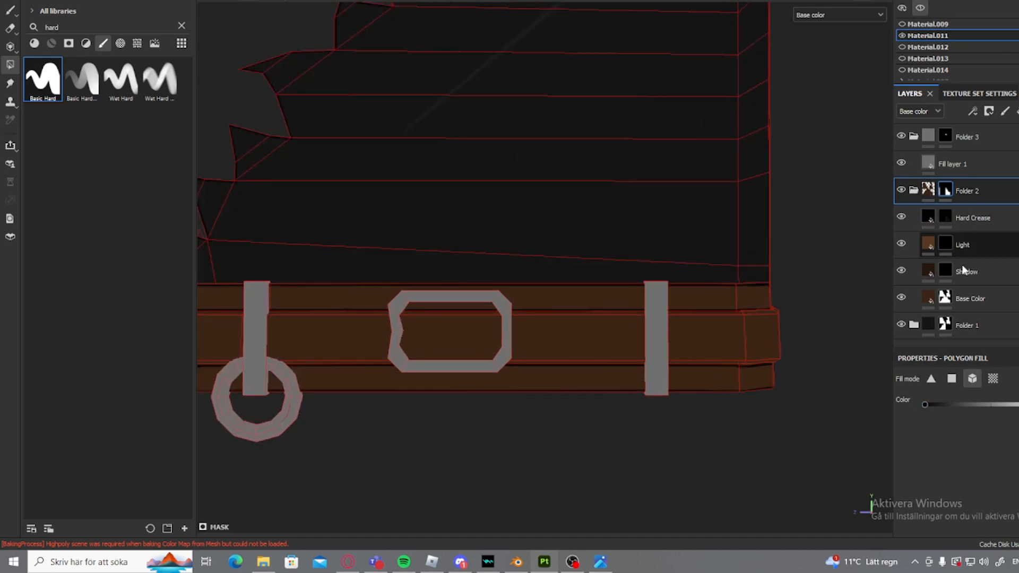
click(945, 269)
scroll(678, 327, up, 1)
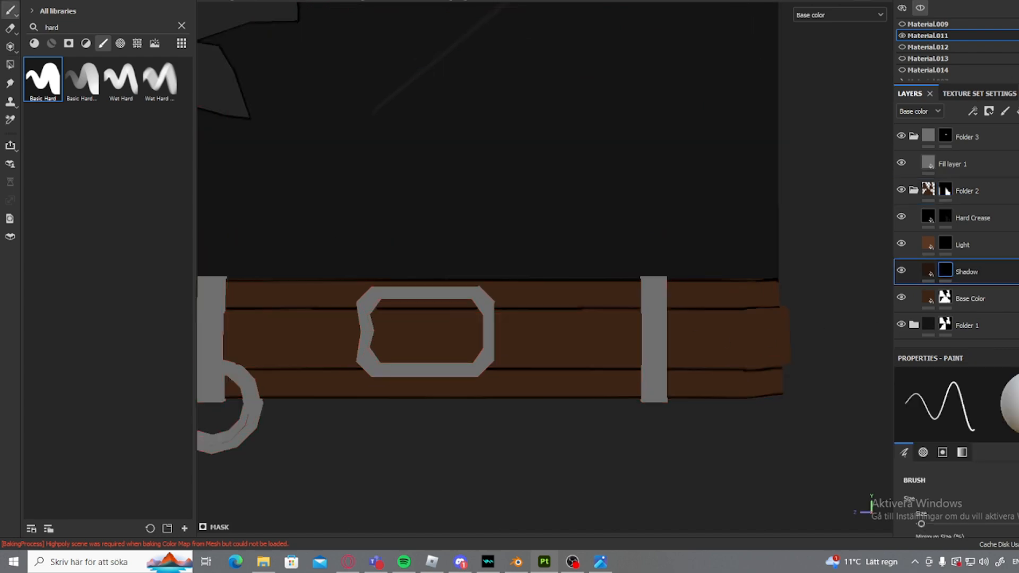
scroll(614, 291, down, 6)
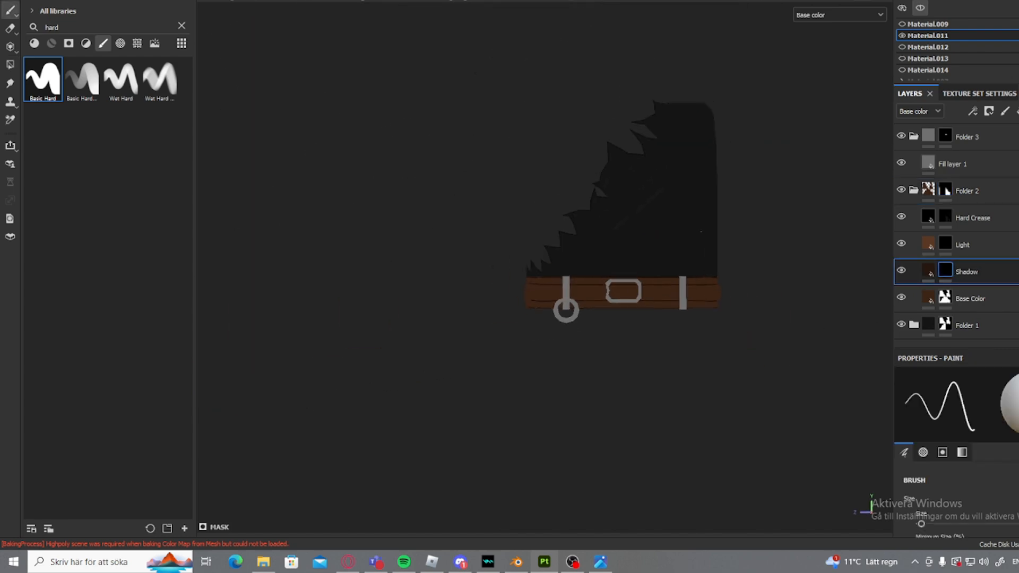
click(920, 8)
- Examine the whole upper body from the front with the new gray belt hardware
alt+middle_drag(711, 202, 614, 278)
mouse_move(631, 229)
alt+mouse_down()
mouse_move(795, 260)
mouse_move(644, 265)
mouse_move(631, 238)
alt+mouse_up()
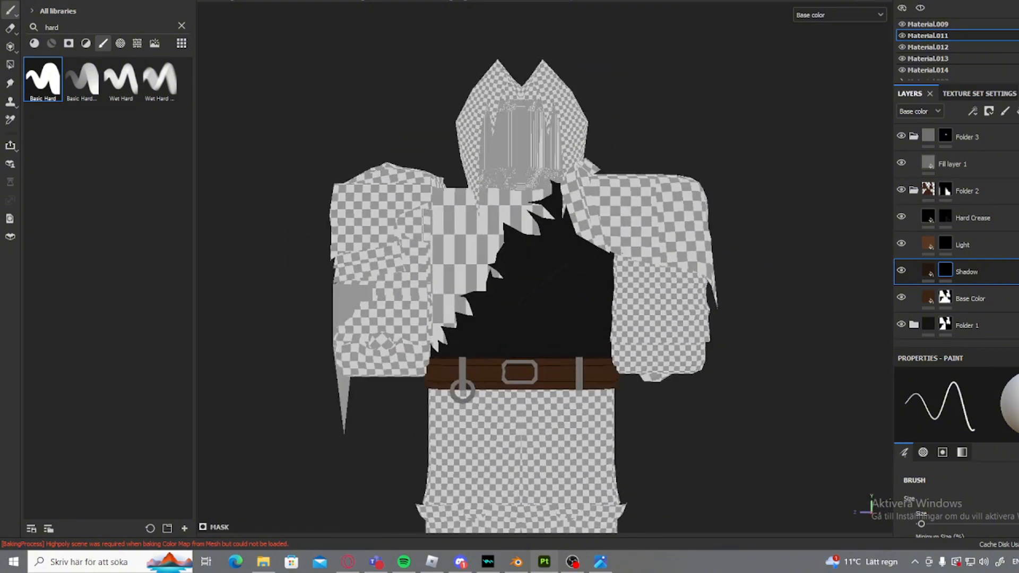
alt+middle_drag(587, 92, 593, 146)
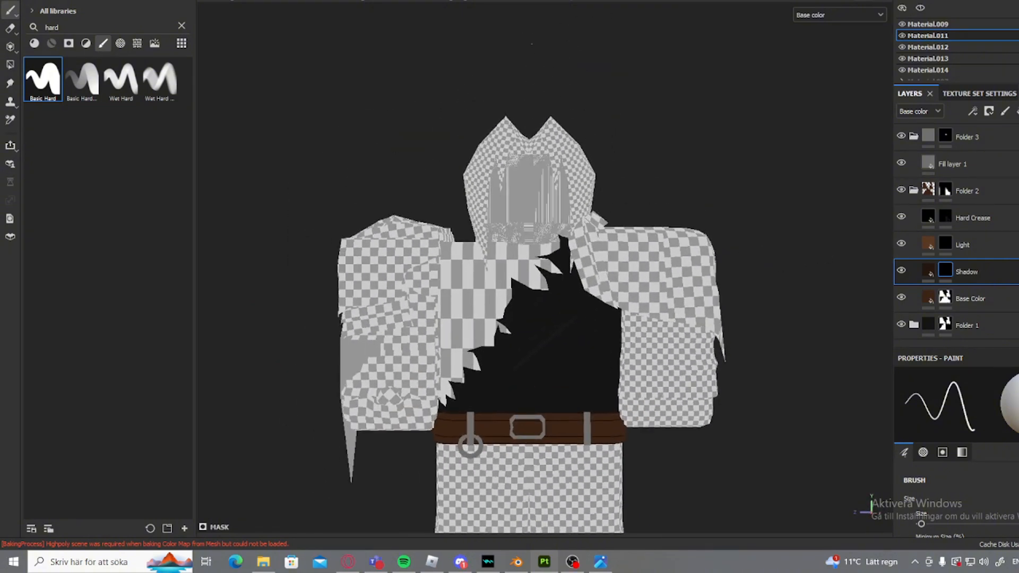
alt+middle_drag(578, 426, 532, 360)
scroll(532, 360, up, 5)
scroll(532, 359, down, 1)
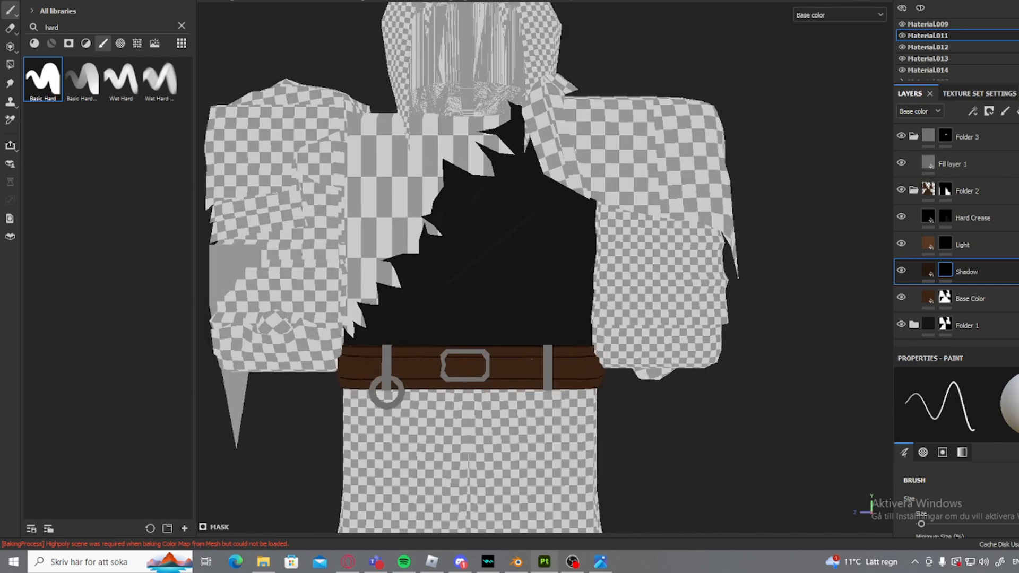
alt+middle_drag(522, 163, 569, 231)
scroll(569, 231, down, 1)
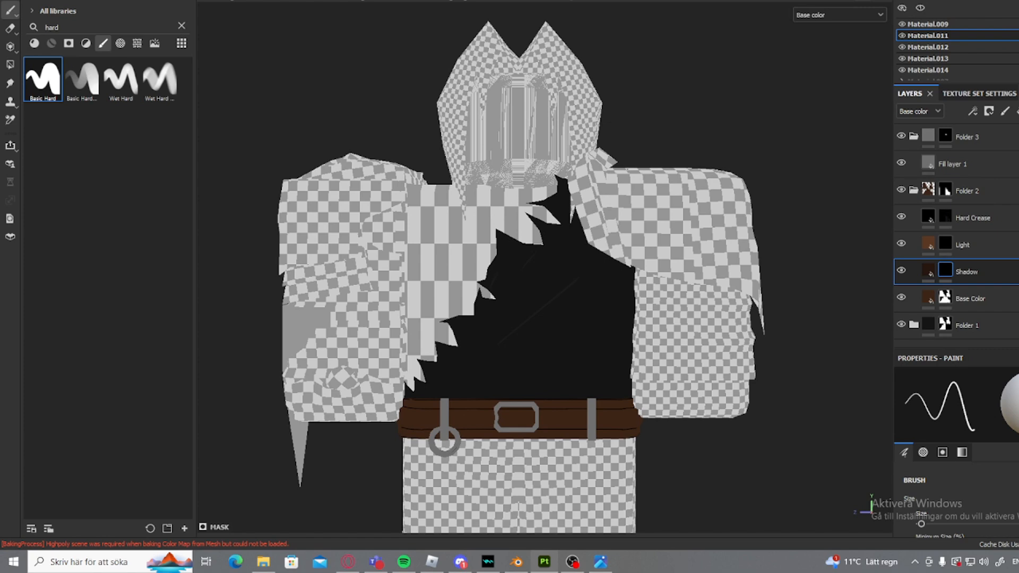
- Enlarge the brush and paint a jagged diagonal shadow across the belt between the buckle and the plain loop
ctrl+right_drag(578, 71, 590, 72)
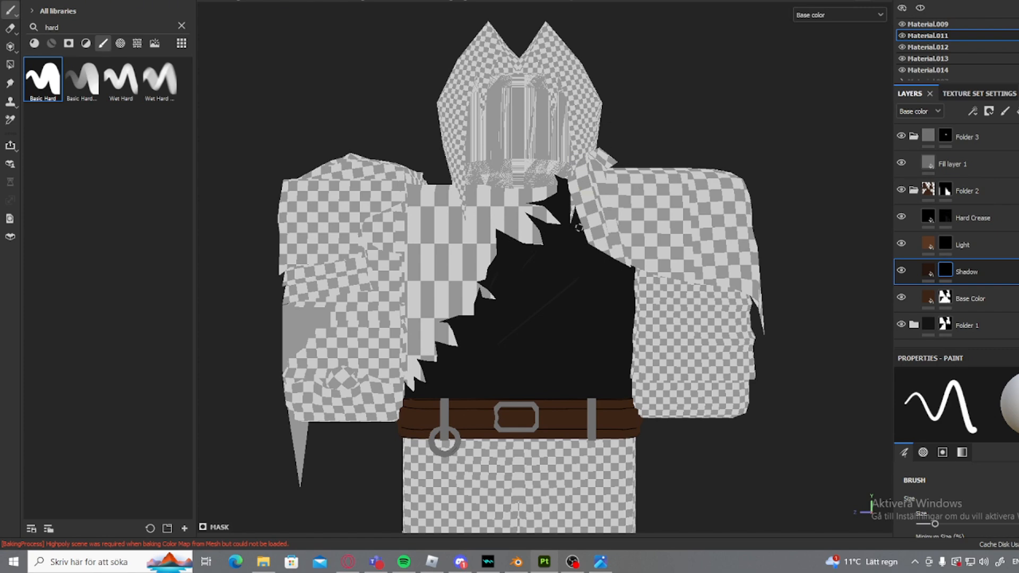
scroll(552, 407, up, 4)
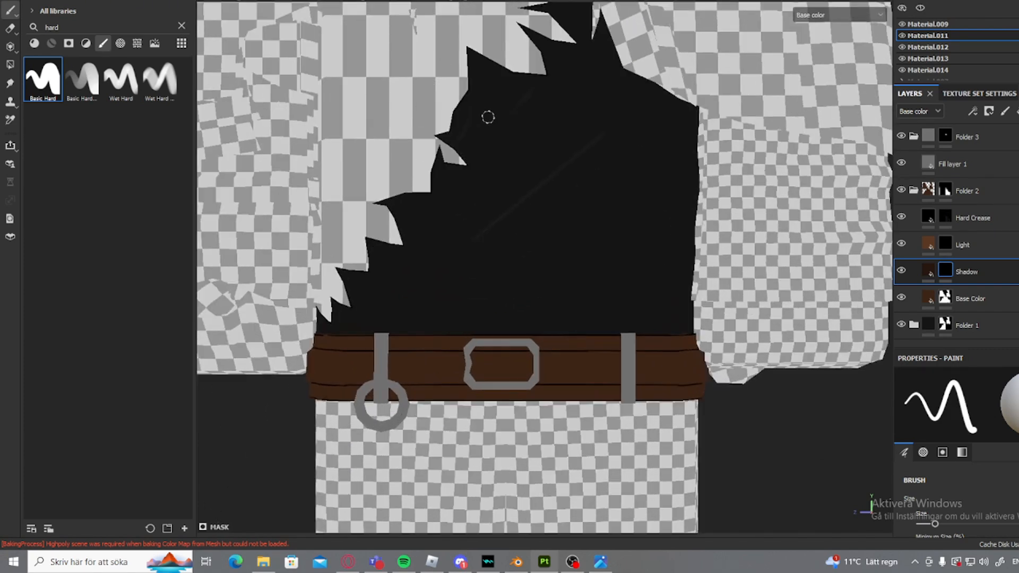
scroll(559, 358, down, 4)
scroll(659, 237, up, 2)
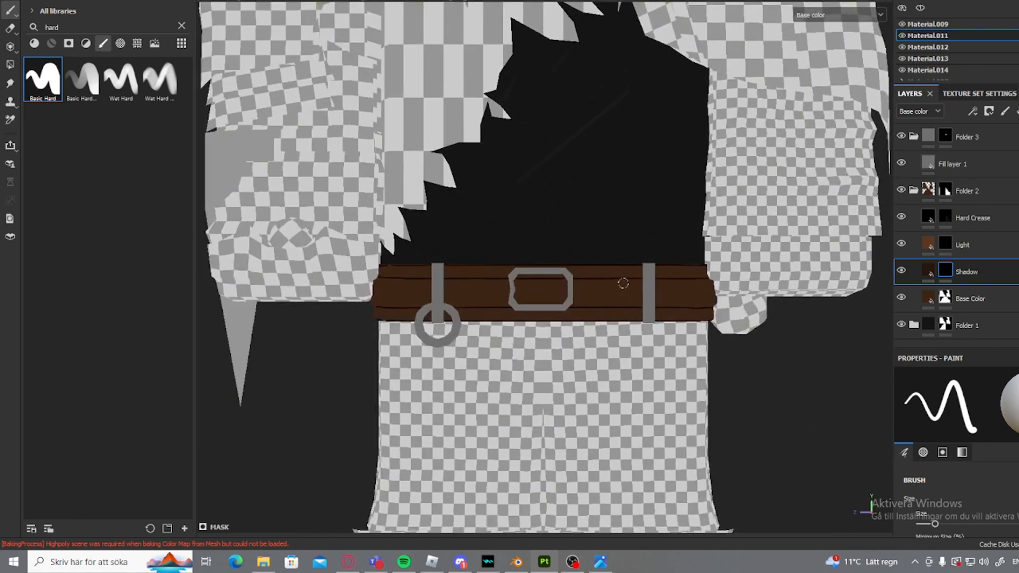
drag(596, 272, 540, 334)
key(ctrl+z)
drag(617, 267, 488, 381)
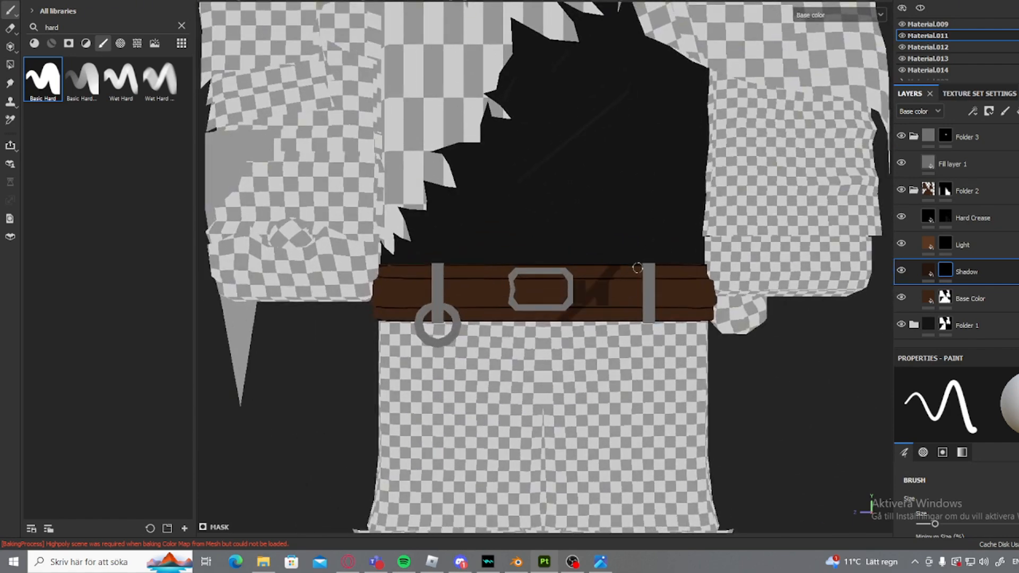
- Examine the painted belt shadow up close and against the full torso from the front
scroll(637, 268, up, 3)
scroll(591, 318, down, 2)
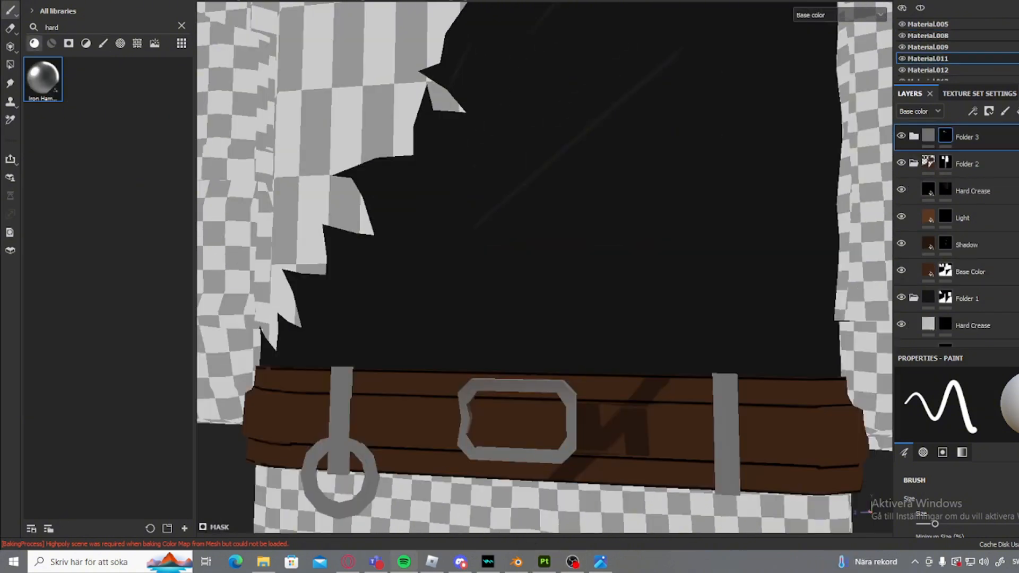
scroll(541, 304, down, 5)
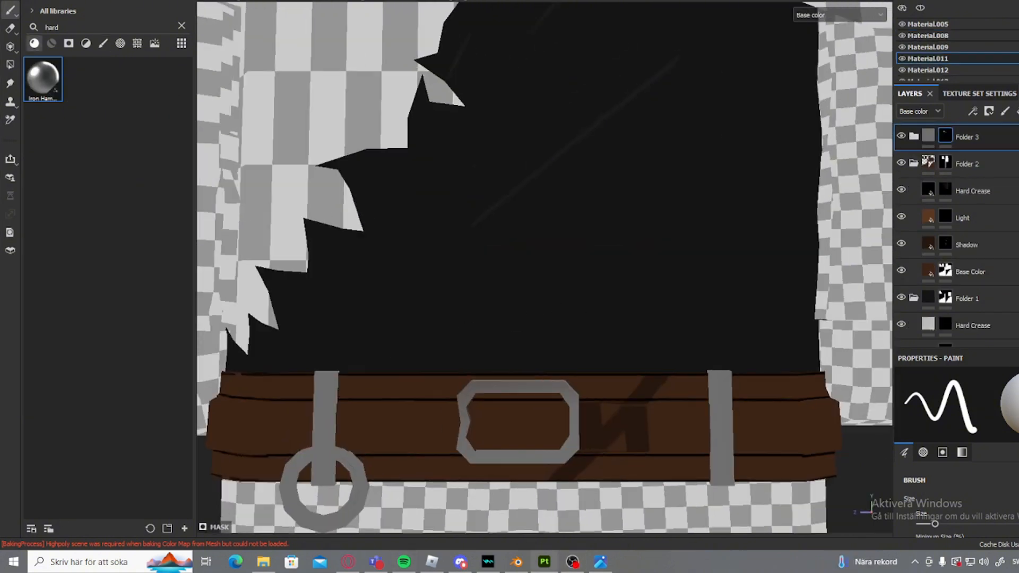
scroll(542, 303, up, 2)
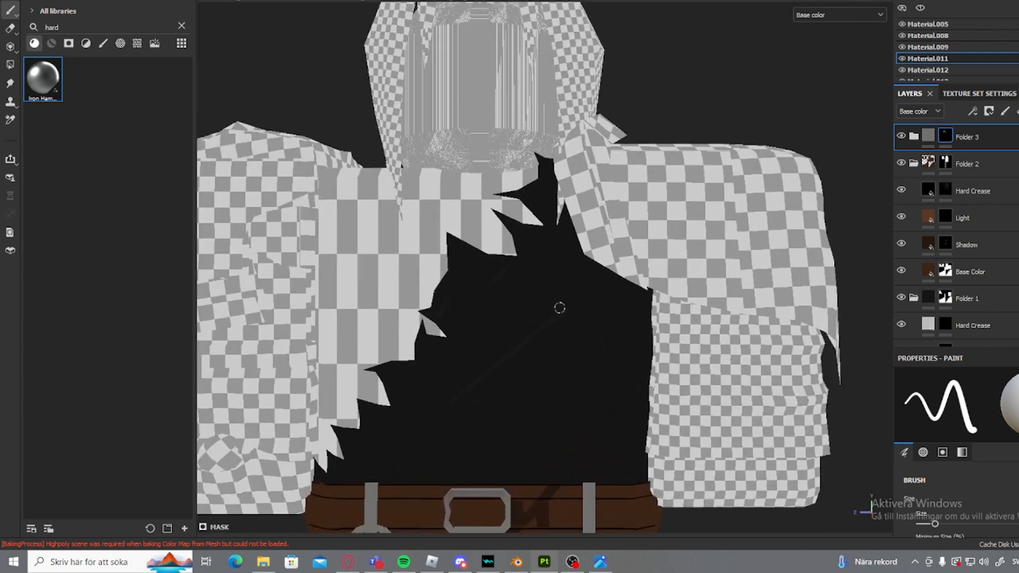
scroll(563, 232, down, 2)
scroll(552, 147, up, 5)
scroll(552, 147, down, 3)
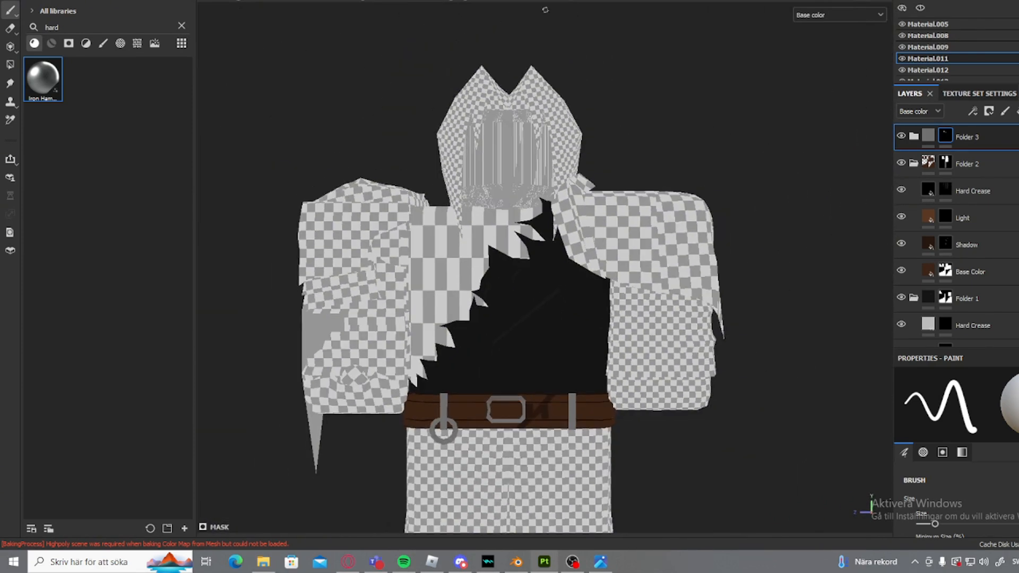
alt+drag(523, 180, 546, 135)
alt+middle_drag(546, 135, 570, 188)
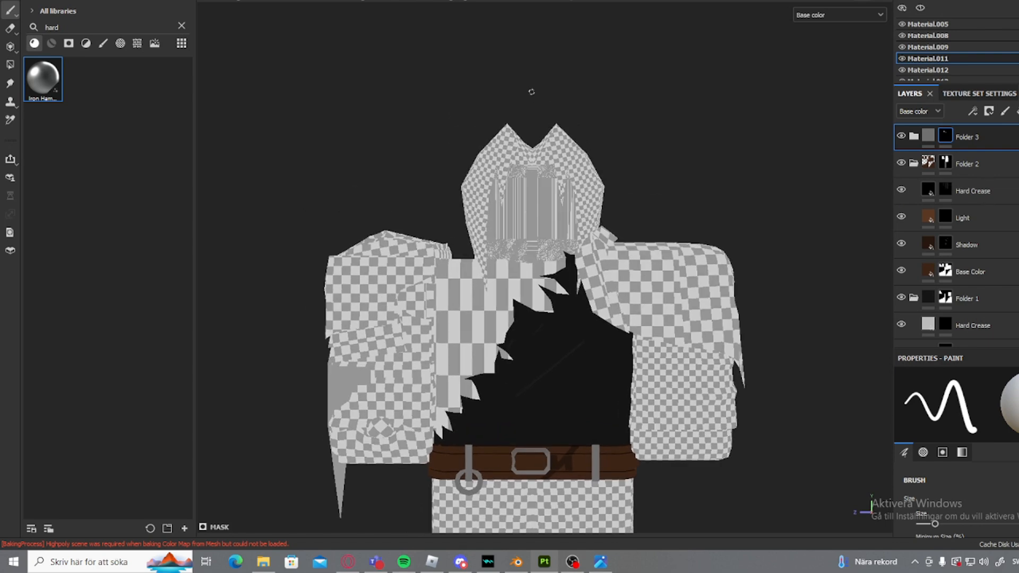
alt+middle_drag(532, 91, 521, 28)
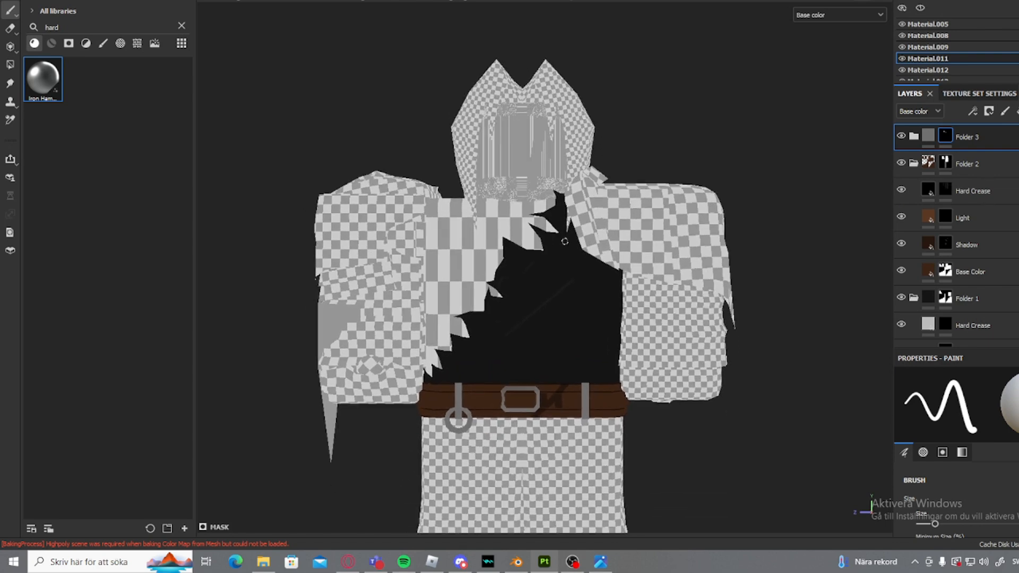
alt+middle_drag(552, 289, 552, 262)
- Inspect the torso and belt from the character's side, and compare them with the front view
alt+drag(727, 212, 817, 174)
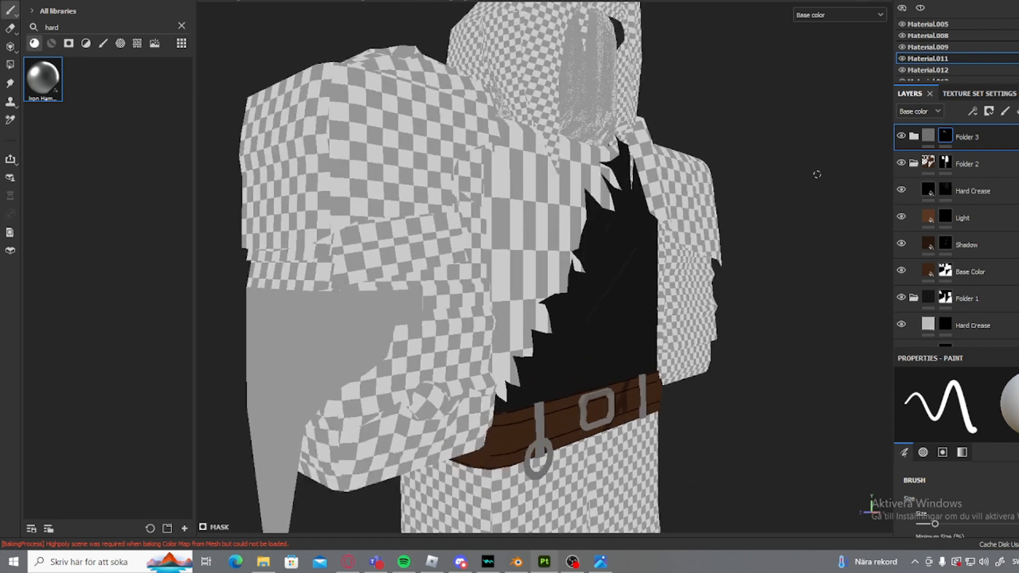
alt+drag(703, 272, 530, 240)
scroll(527, 239, down, 3)
scroll(558, 222, up, 5)
alt+middle_drag(536, 280, 494, 211)
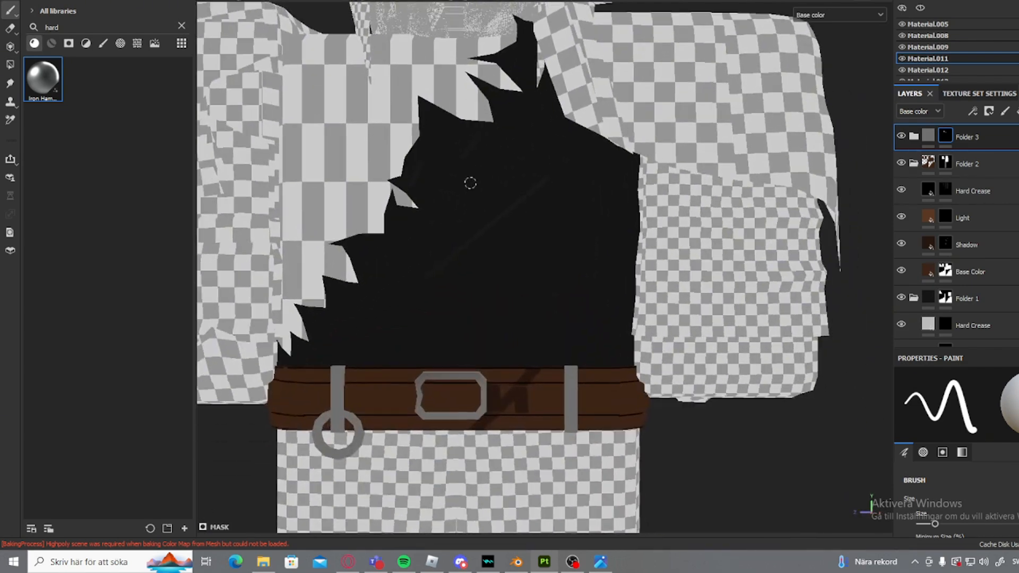
alt+drag(470, 182, 449, 245)
alt+middle_drag(430, 243, 531, 245)
scroll(533, 230, up, 4)
scroll(533, 230, down, 5)
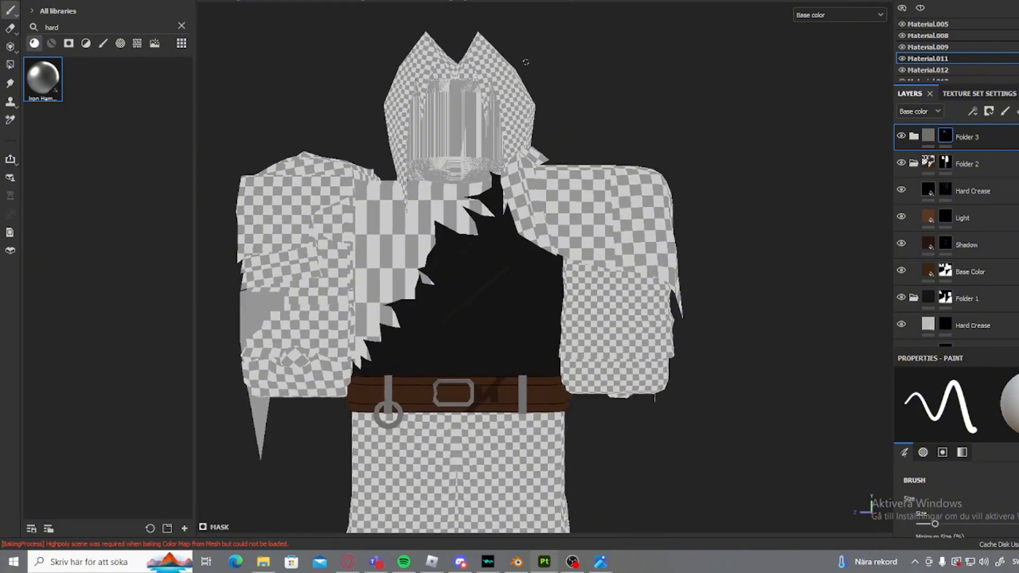
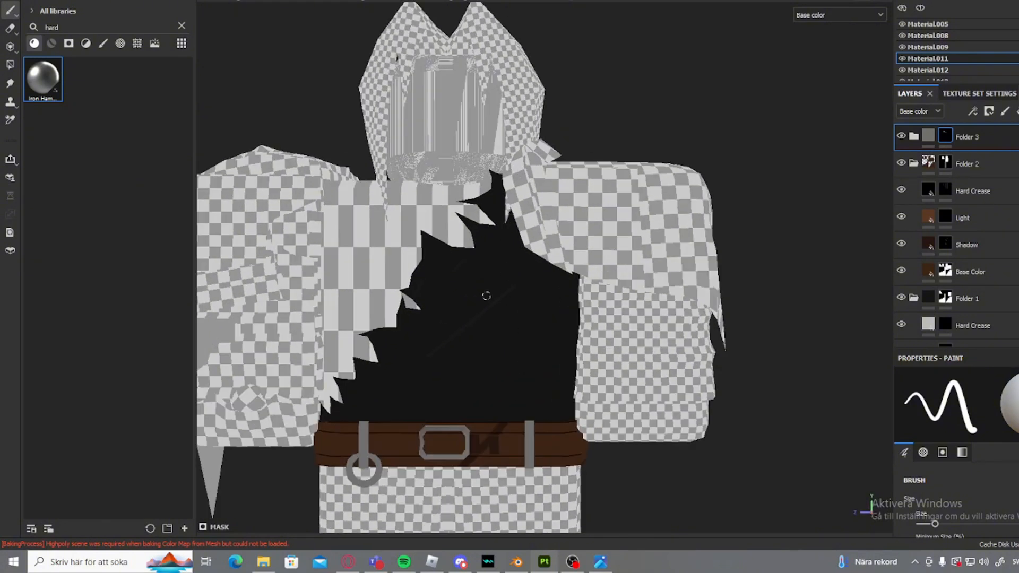
- Check how the belt shadow and the torn black shirt read at close and far viewing distances
scroll(534, 333, up, 4)
alt+middle_drag(532, 337, 573, 222)
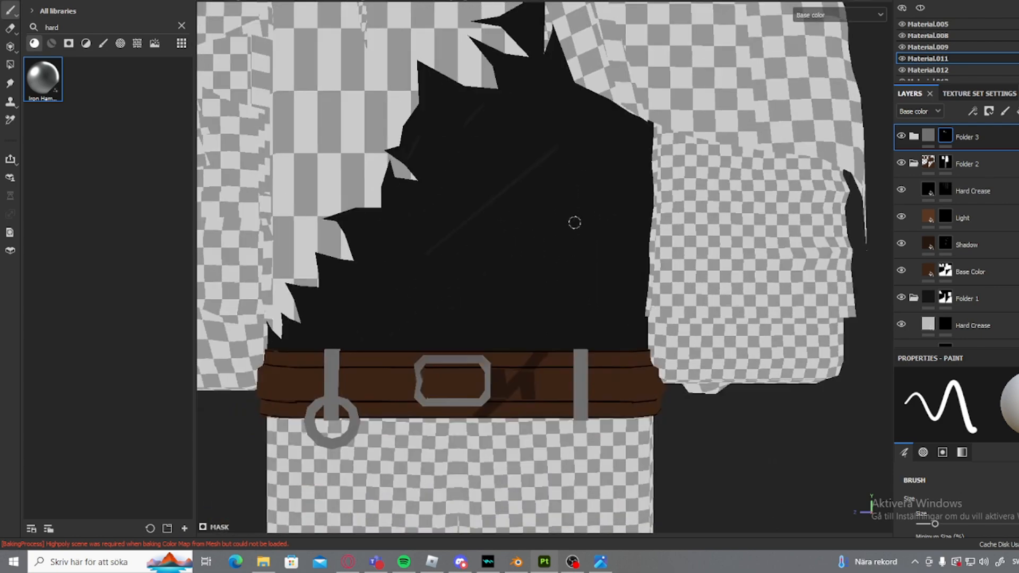
scroll(531, 401, down, 6)
scroll(507, 393, up, 4)
alt+middle_drag(503, 408, 512, 370)
scroll(512, 371, up, 4)
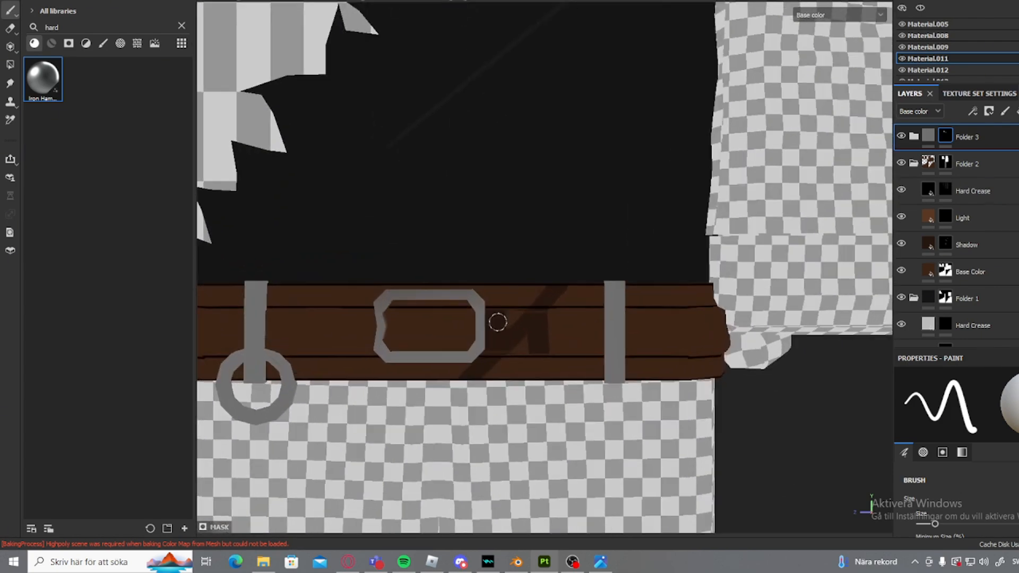
scroll(547, 178, down, 3)
alt+middle_drag(495, 182, 472, 254)
scroll(404, 281, down, 3)
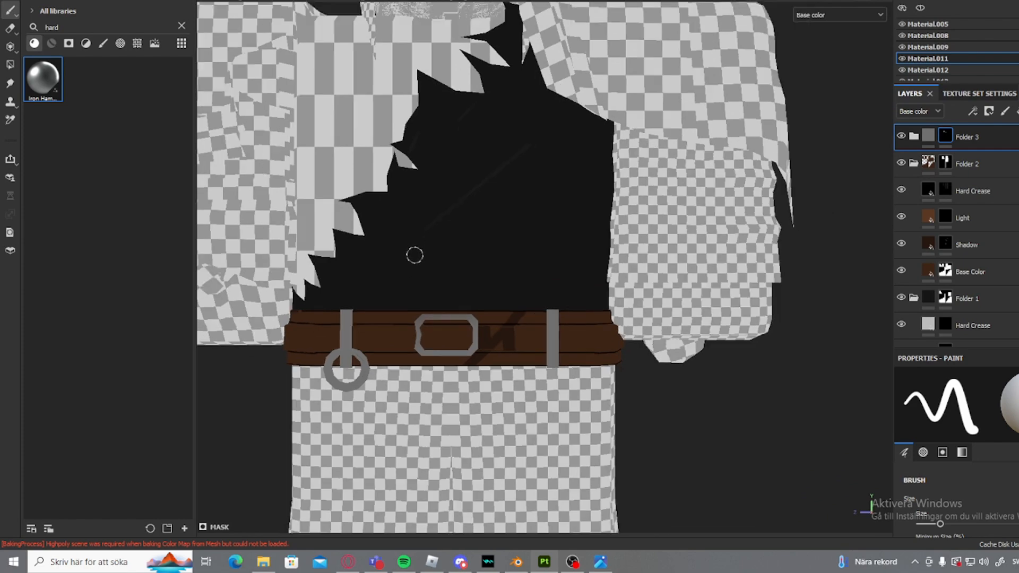
alt+middle_drag(422, 227, 522, 308)
alt+drag(582, 347, 572, 329)
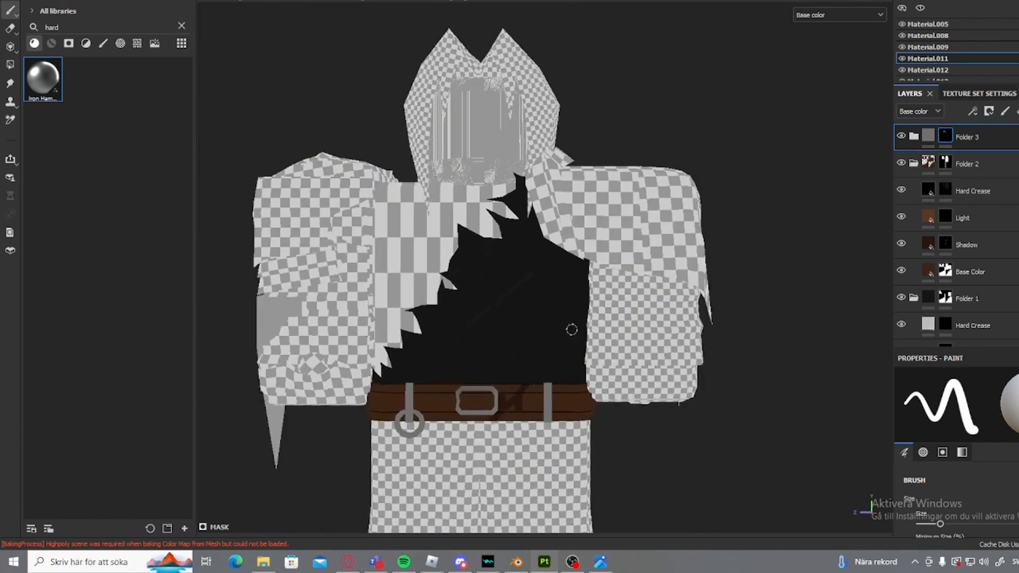
scroll(557, 313, up, 4)
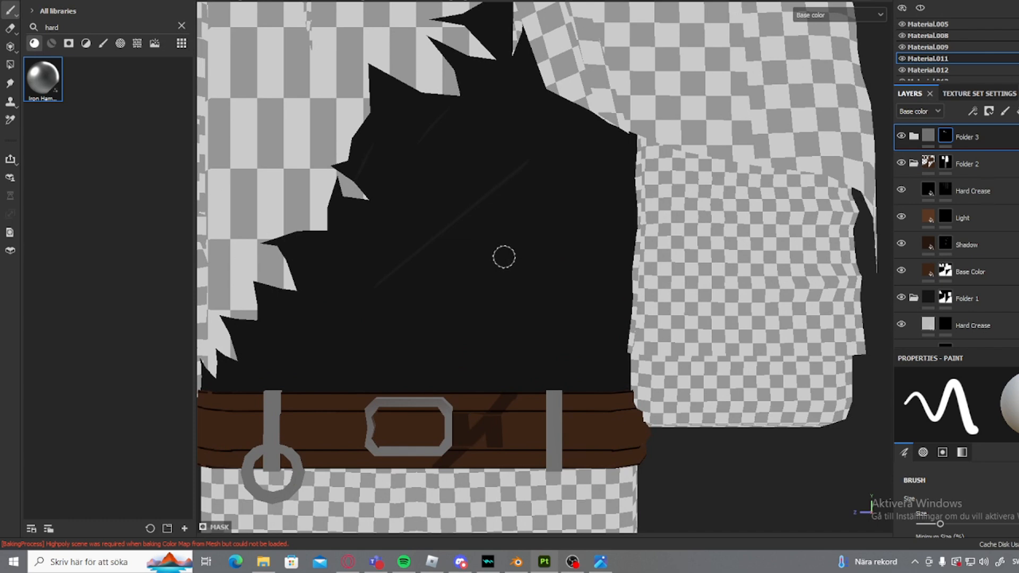
scroll(510, 271, down, 2)
alt+drag(513, 281, 520, 277)
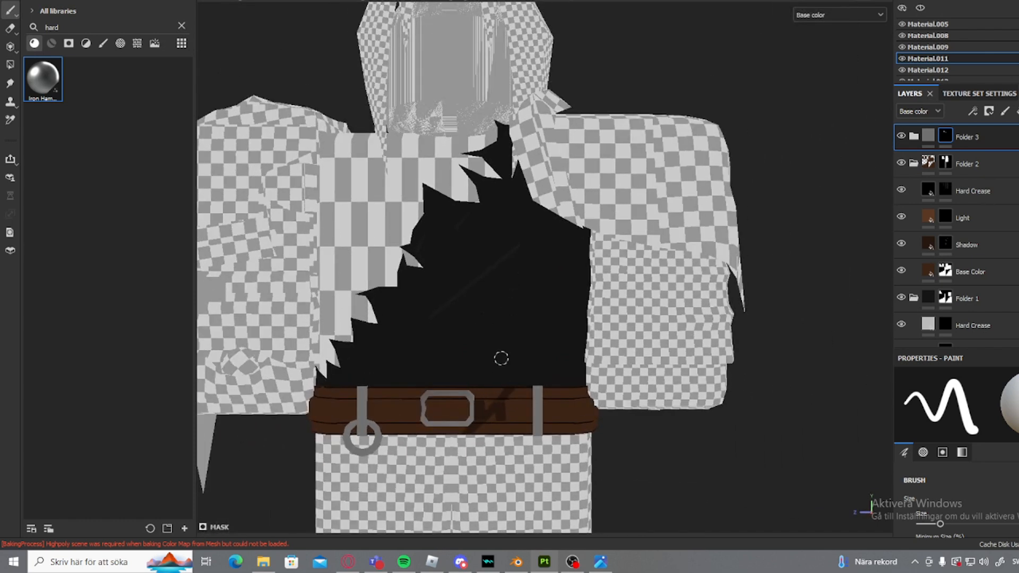
scroll(500, 371, up, 4)
alt+middle_drag(488, 432, 518, 306)
mouse_move(546, 268)
mouse_down()
mouse_move(535, 342)
mouse_move(551, 293)
mouse_up()
key(ctrl+z)
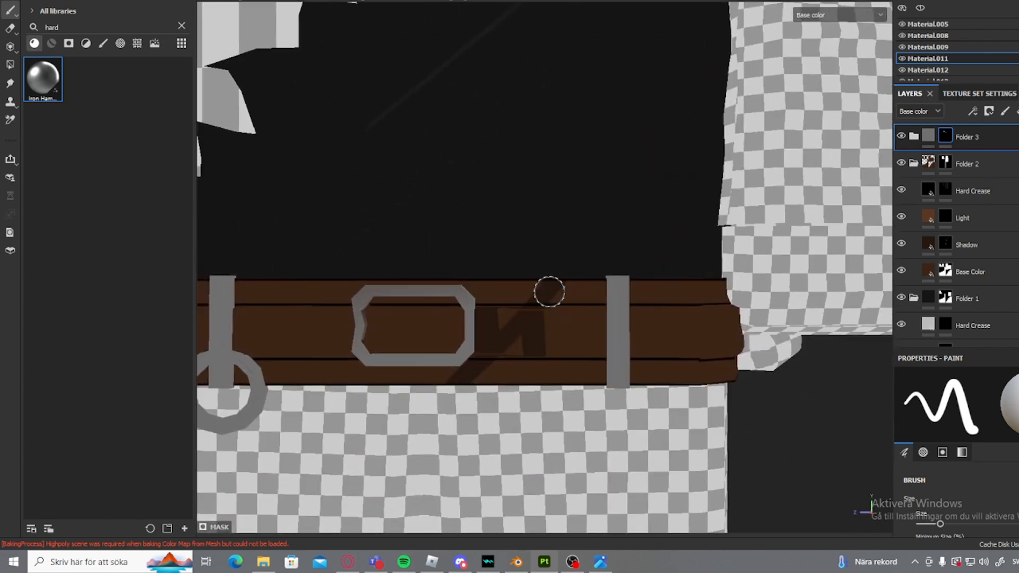
- On the Shadow layer's mask, paint solid shadow across the belt from the buckle past the plain loop to the belt's end
key(e)
key(p)
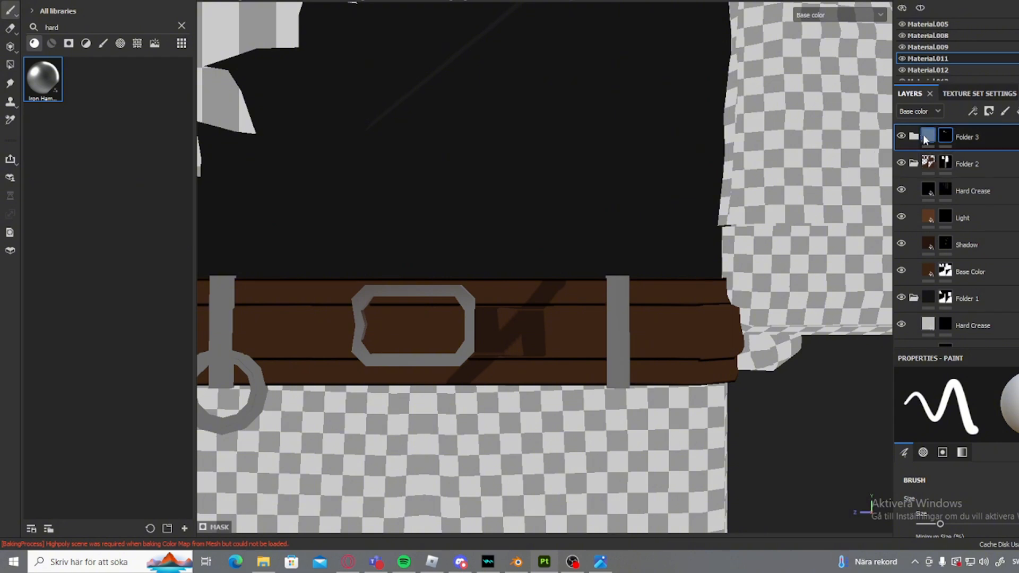
click(966, 245)
scroll(538, 281, up, 2)
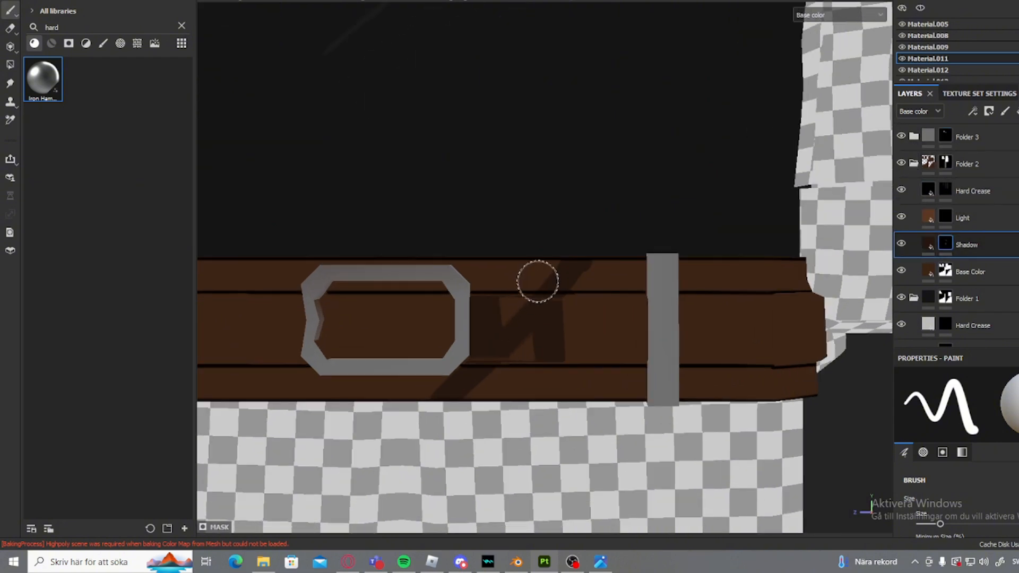
mouse_move(538, 281)
mouse_down()
mouse_move(584, 236)
mouse_move(547, 259)
mouse_move(628, 284)
mouse_move(659, 266)
mouse_move(762, 275)
mouse_move(810, 307)
mouse_move(532, 387)
mouse_move(726, 375)
mouse_up()
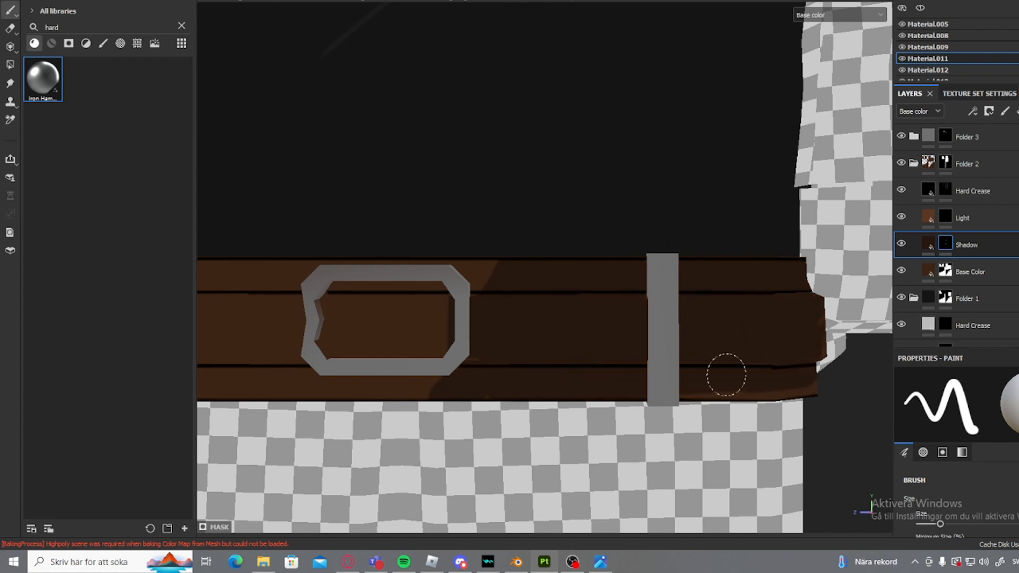
- Isolate the torso material and continue the shadow around the belt's side and along its long back stretch
scroll(811, 239, down, 4)
click(920, 8)
alt+drag(759, 260, 451, 333)
ctrl+right_drag(451, 304, 467, 305)
mouse_move(452, 304)
mouse_down()
mouse_move(489, 387)
mouse_move(535, 325)
mouse_up()
alt+drag(535, 324, 367, 311)
mouse_move(505, 292)
mouse_down()
mouse_move(540, 375)
mouse_move(679, 282)
mouse_up()
mouse_move(679, 281)
alt+mouse_down()
mouse_move(559, 341)
mouse_move(387, 310)
mouse_move(426, 269)
mouse_move(523, 253)
mouse_move(639, 312)
mouse_move(573, 357)
mouse_move(552, 324)
alt+mouse_up()
alt+middle_drag(530, 319, 340, 355)
mouse_move(393, 414)
mouse_down()
mouse_move(532, 463)
mouse_move(687, 419)
mouse_move(708, 437)
mouse_up()
alt+drag(648, 425, 482, 387)
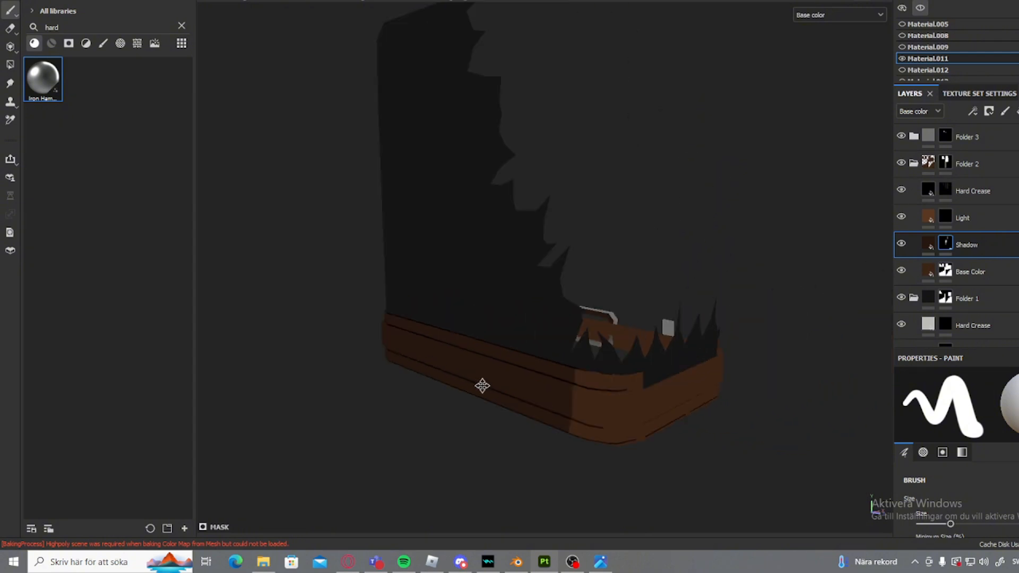
- Carry the shadow around the rear corner and along the far side of the belt, and show all materials again
alt+middle_drag(482, 387, 435, 378)
mouse_move(435, 378)
mouse_down()
mouse_move(490, 433)
mouse_move(507, 370)
mouse_move(557, 453)
mouse_up()
alt+drag(567, 417, 432, 391)
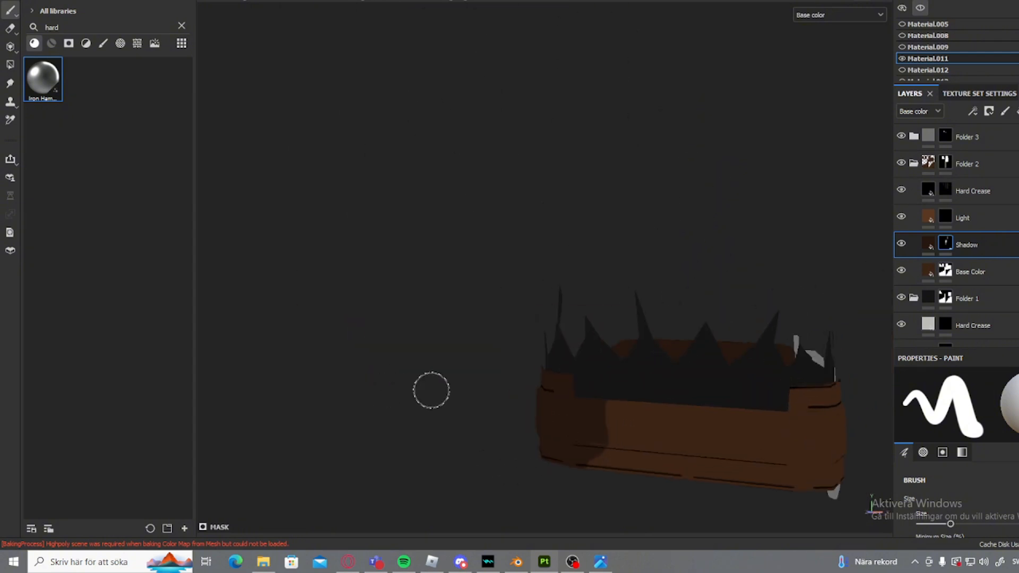
alt+middle_drag(432, 391, 395, 389)
mouse_move(503, 447)
mouse_down()
mouse_move(508, 431)
mouse_move(601, 482)
mouse_move(670, 410)
mouse_up()
scroll(695, 362, down, 2)
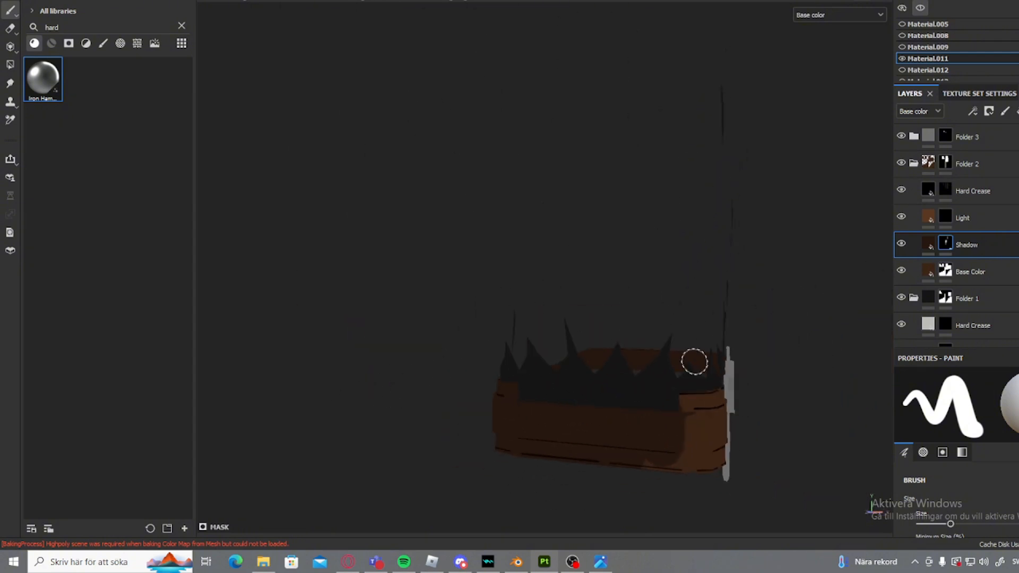
click(918, 11)
- Paint shadow on the side of the belt beneath the arm nearest the ringed loop
alt+drag(723, 345, 432, 323)
scroll(431, 324, down, 3)
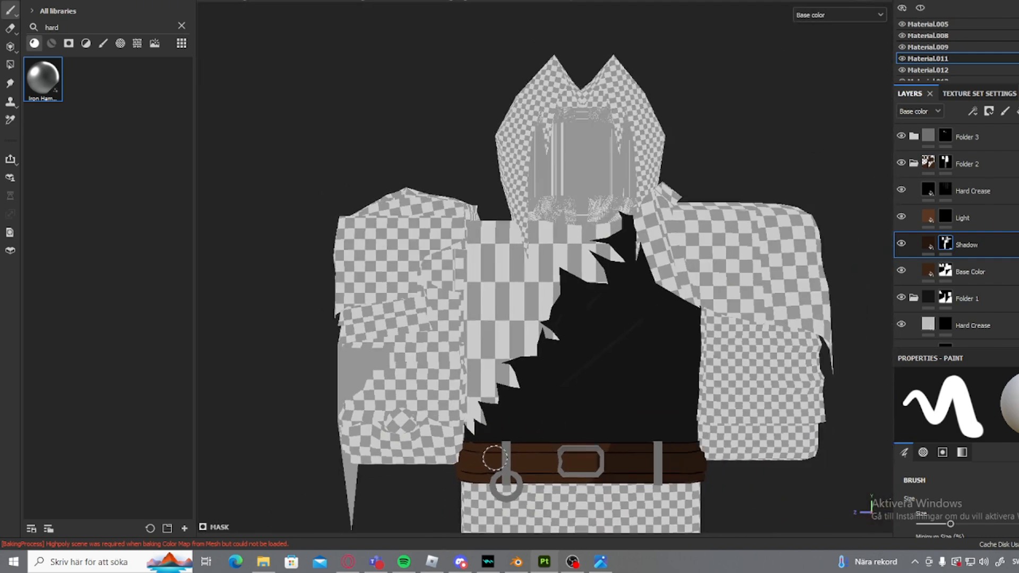
scroll(478, 201, up, 1)
alt+drag(479, 200, 476, 212)
scroll(483, 233, down, 2)
alt+drag(470, 311, 565, 354)
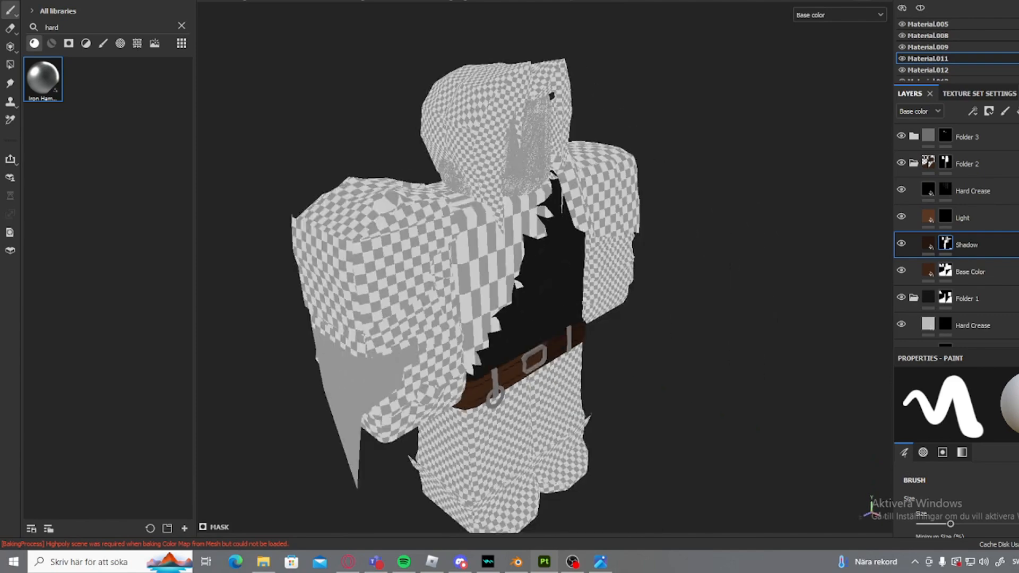
scroll(513, 424, up, 3)
alt+drag(481, 345, 514, 272)
scroll(514, 273, up, 2)
alt+drag(451, 290, 398, 310)
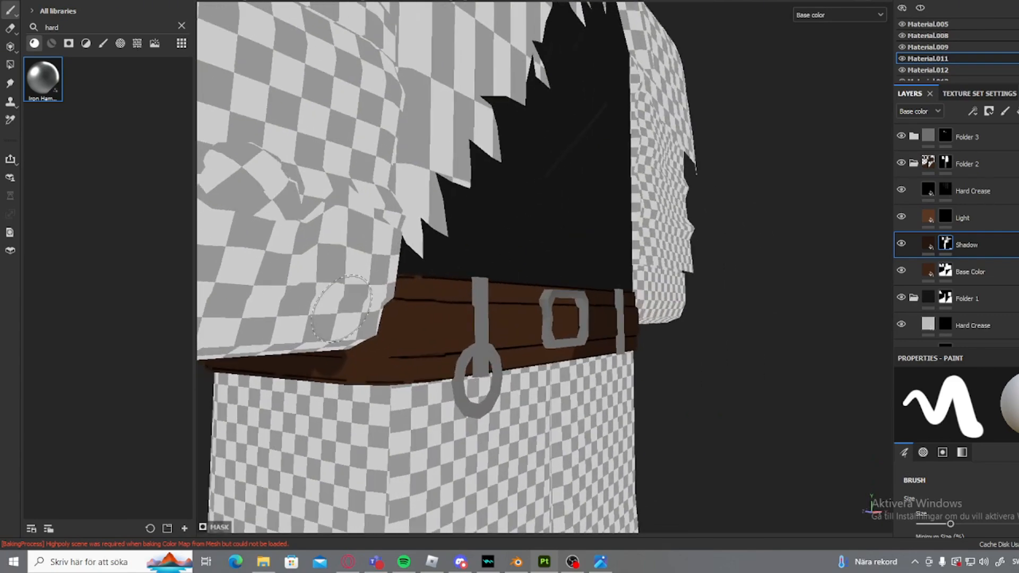
alt+drag(335, 302, 366, 272)
mouse_move(305, 377)
mouse_down()
mouse_move(339, 361)
mouse_move(324, 419)
mouse_up()
scroll(371, 372, down, 2)
scroll(387, 368, up, 1)
alt+drag(370, 368, 718, 265)
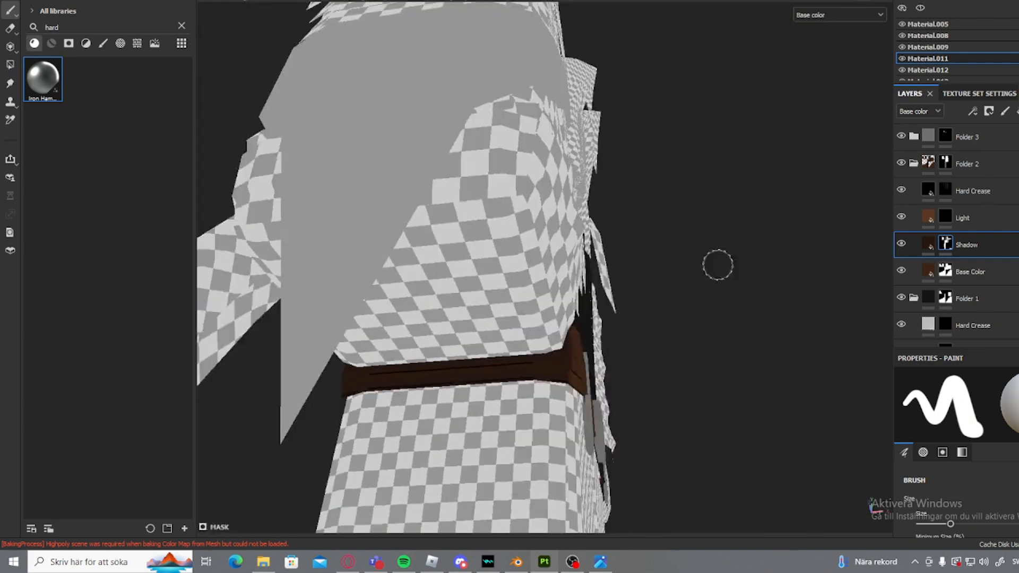
- Darken the brown base color of the belt's Shadow fill layer, judging it on the belt from the front
click(930, 243)
alt+drag(869, 453, 769, 438)
click(927, 506)
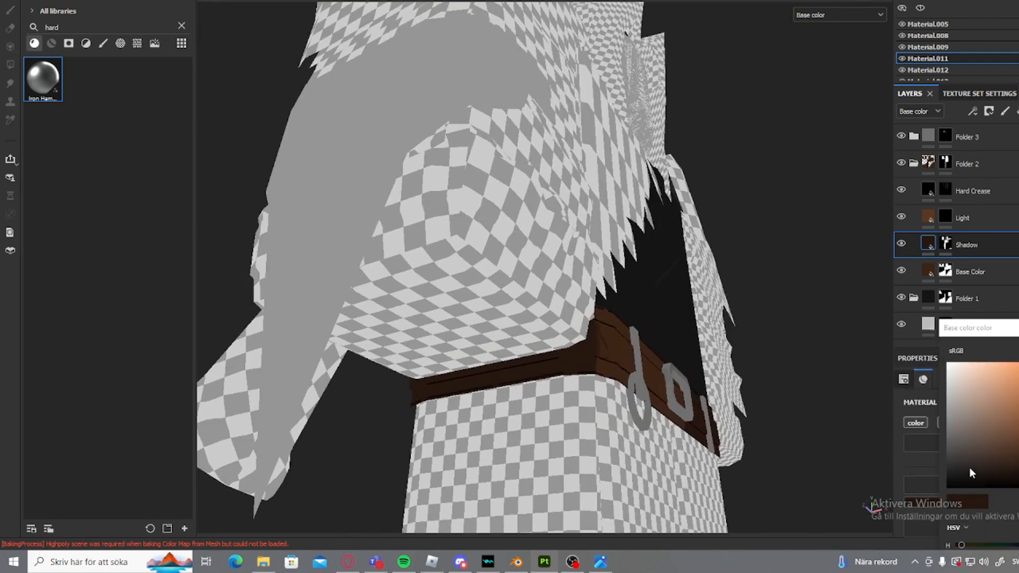
alt+drag(870, 506, 577, 424)
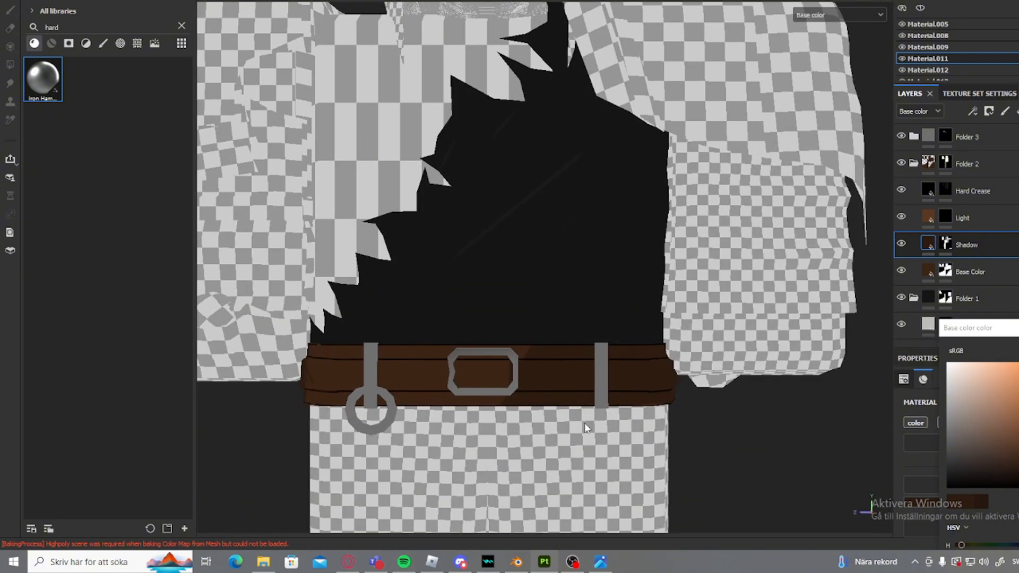
scroll(683, 388, up, 5)
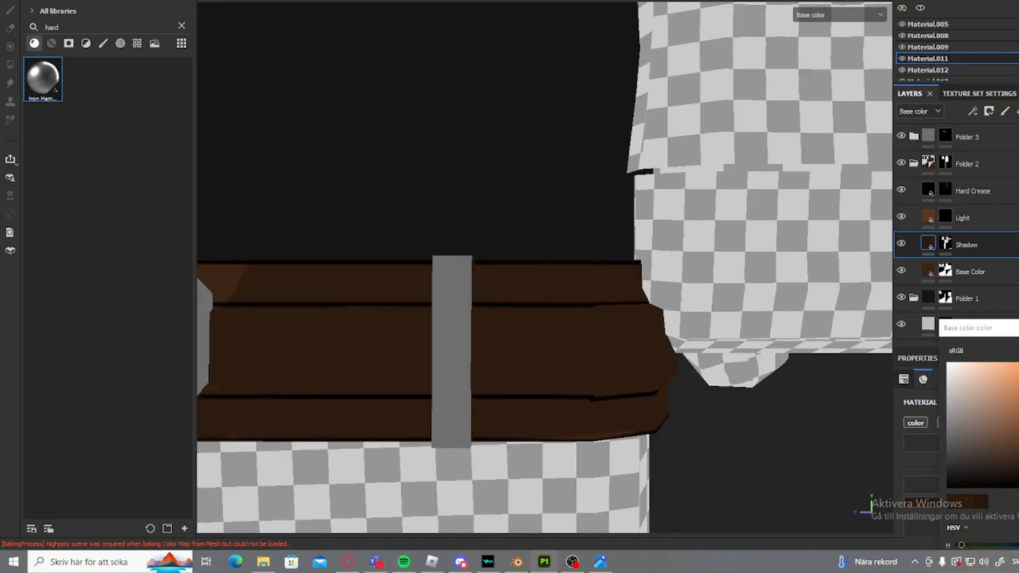
scroll(743, 373, down, 4)
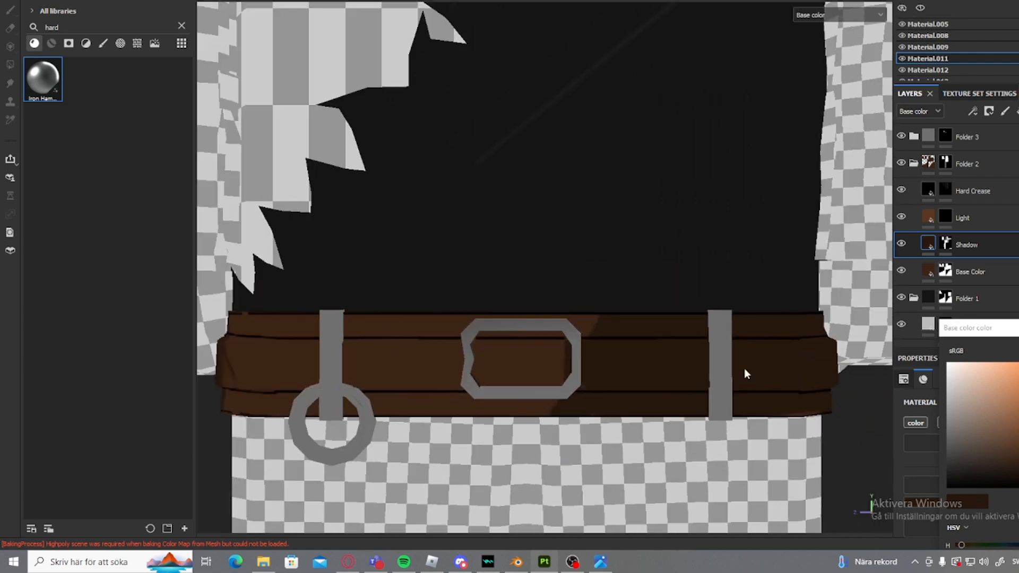
alt+drag(744, 369, 669, 363)
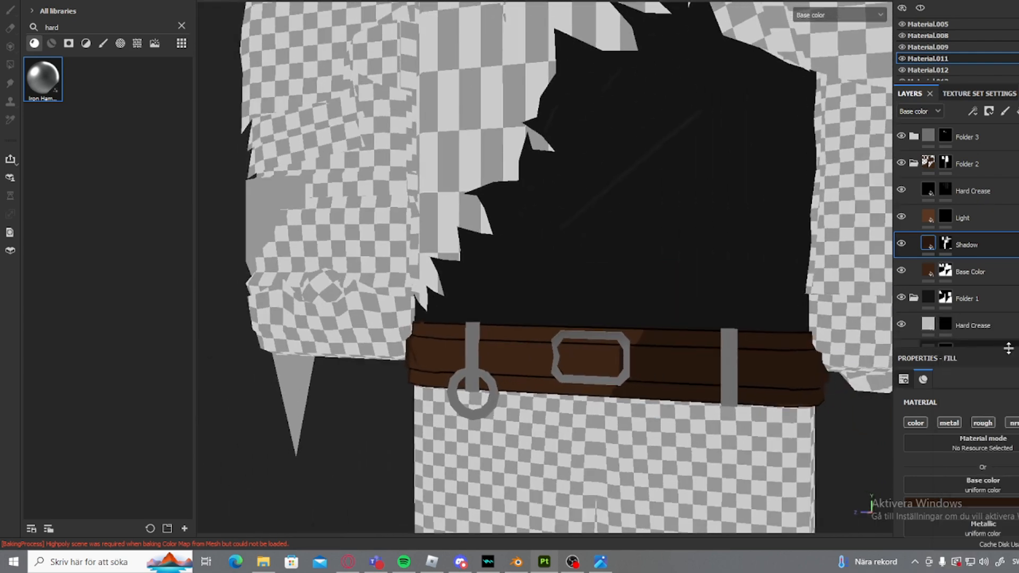
- Erase the leftover shadow inside the buckle opening on the Shadow layer's mask
scroll(669, 363, up, 2)
click(945, 243)
key(e)
scroll(590, 349, up, 2)
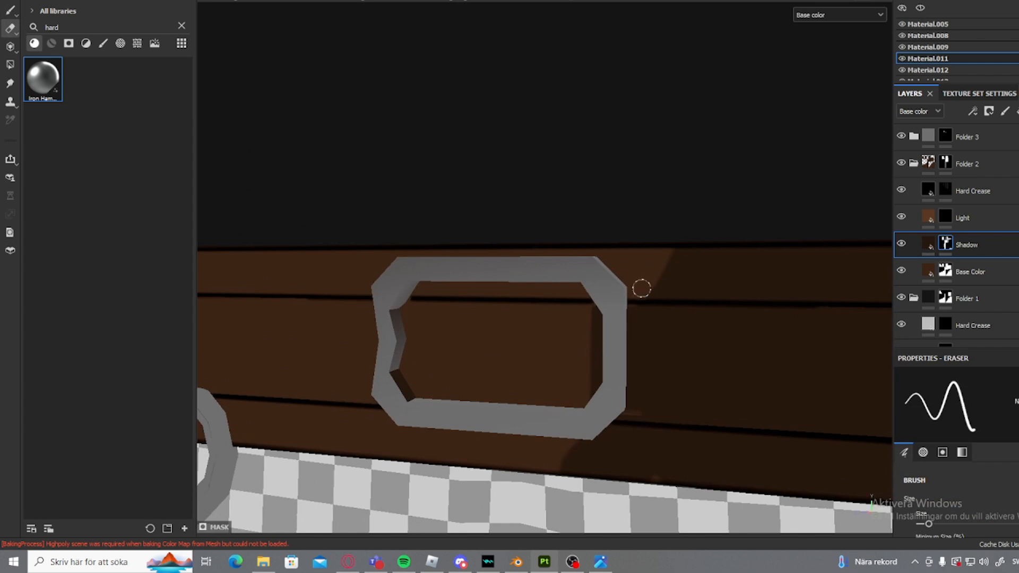
drag(634, 300, 556, 434)
key(ctrl+z)
drag(603, 353, 610, 292)
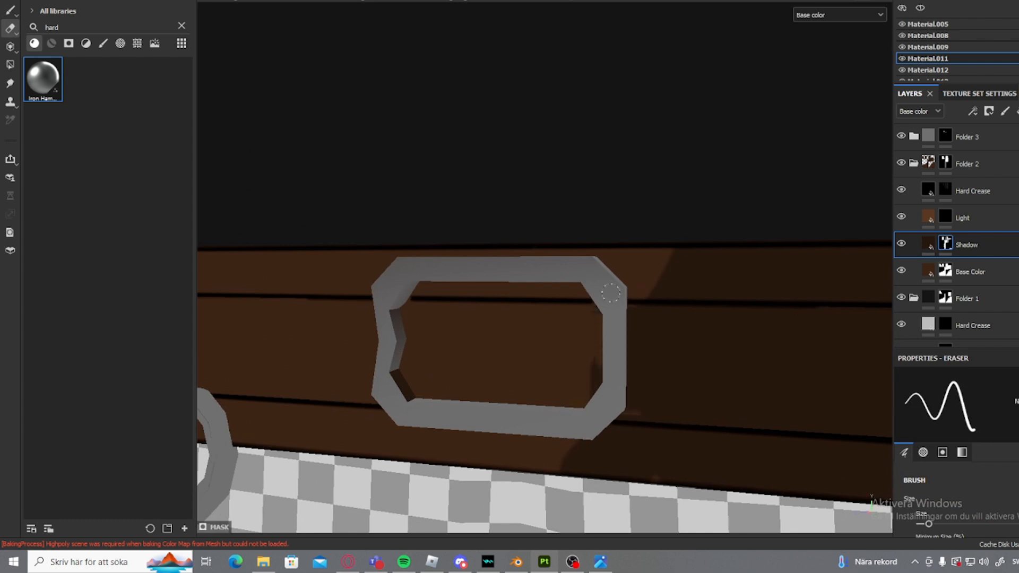
scroll(594, 374, down, 2)
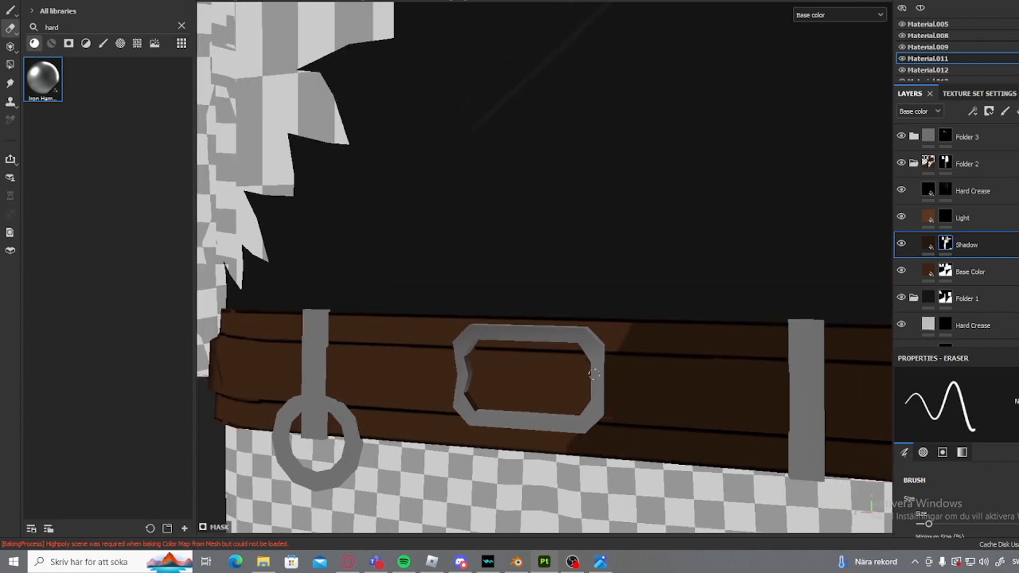
scroll(548, 439, up, 3)
alt+drag(548, 439, 573, 419)
scroll(500, 376, down, 5)
alt+drag(500, 375, 436, 408)
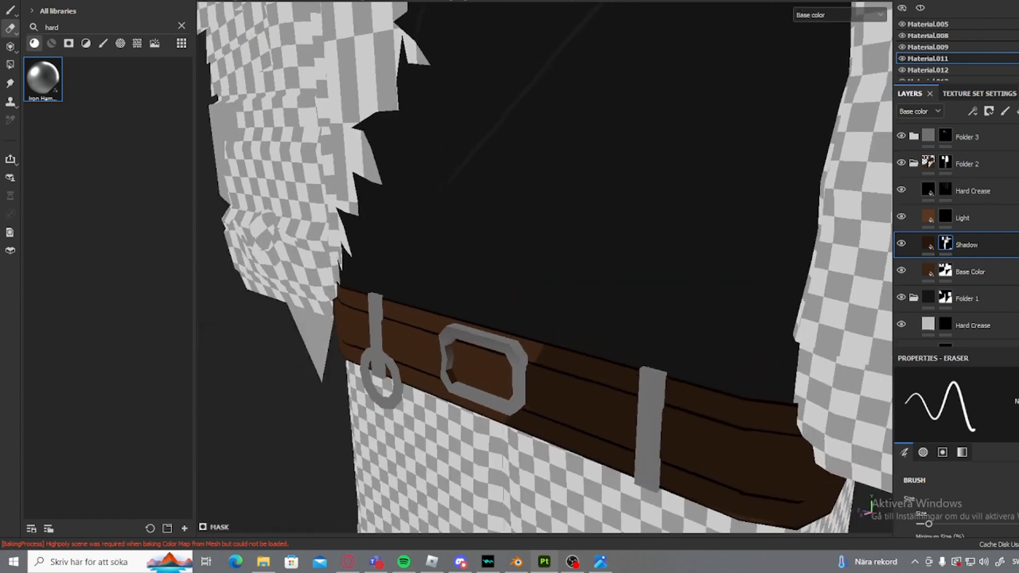
key(4)
scroll(833, 354, up, 2)
drag(999, 404, 953, 402)
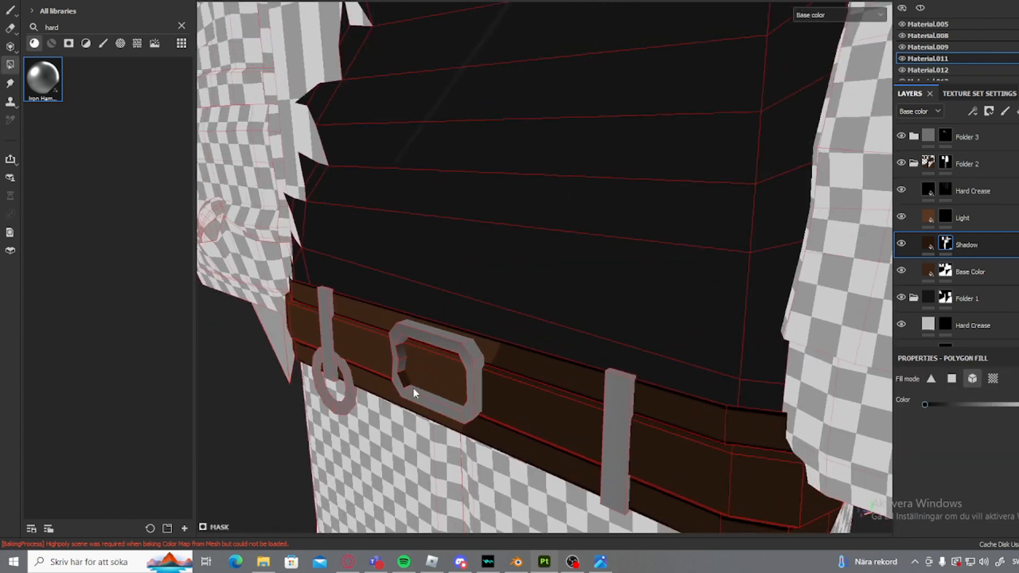
alt+drag(402, 352, 666, 352)
scroll(667, 352, up, 2)
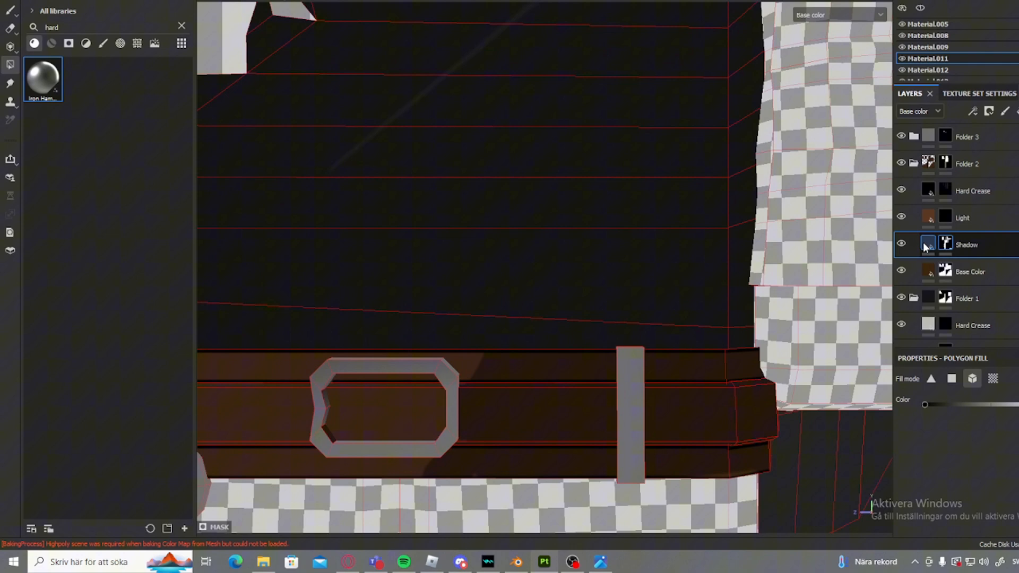
click(946, 218)
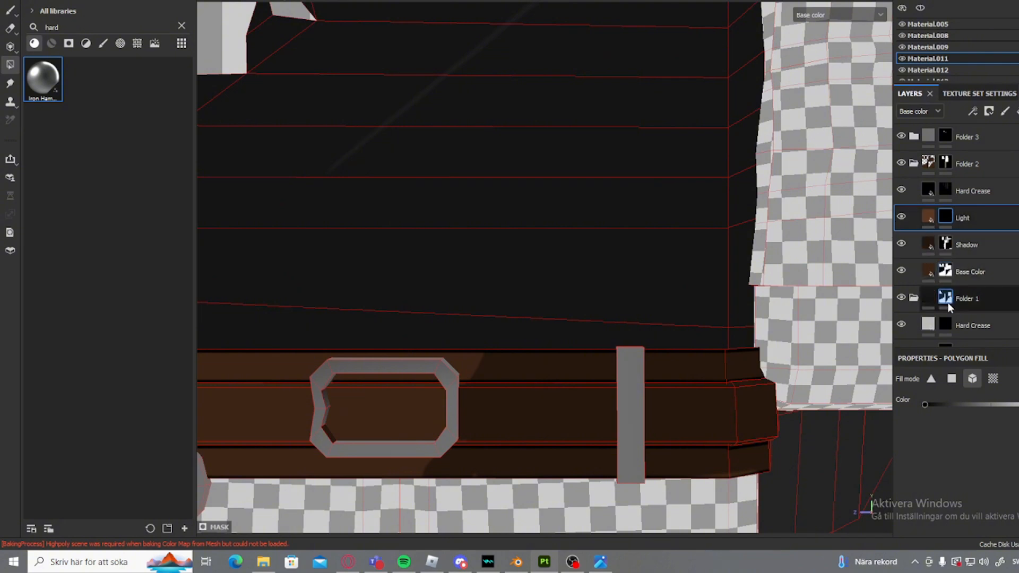
click(945, 271)
alt+drag(663, 355, 669, 317)
click(945, 244)
click(928, 217)
scroll(784, 276, down, 3)
click(928, 190)
click(913, 163)
scroll(670, 317, down, 5)
alt+drag(611, 342, 648, 356)
scroll(647, 351, up, 10)
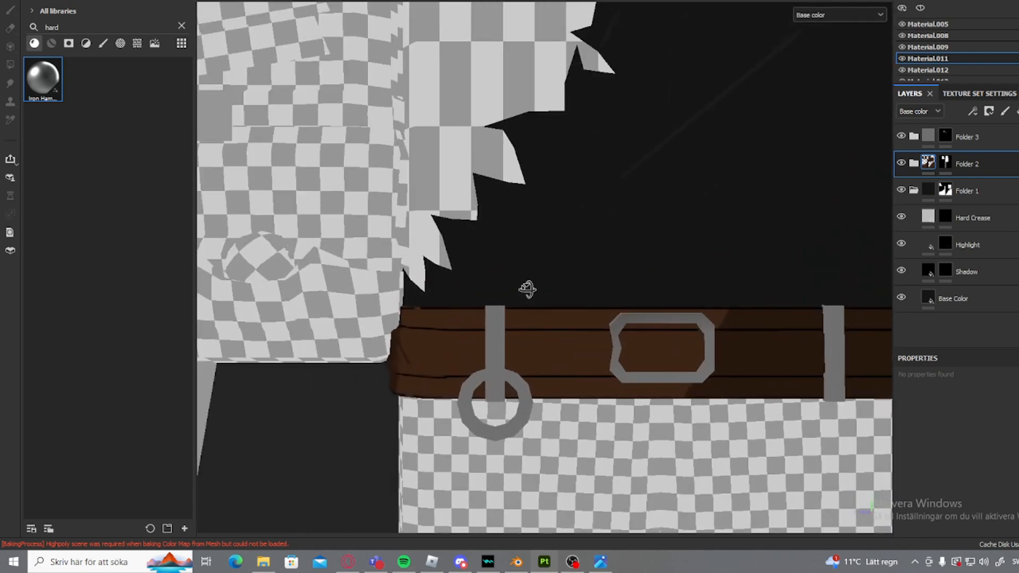
alt+drag(527, 289, 574, 279)
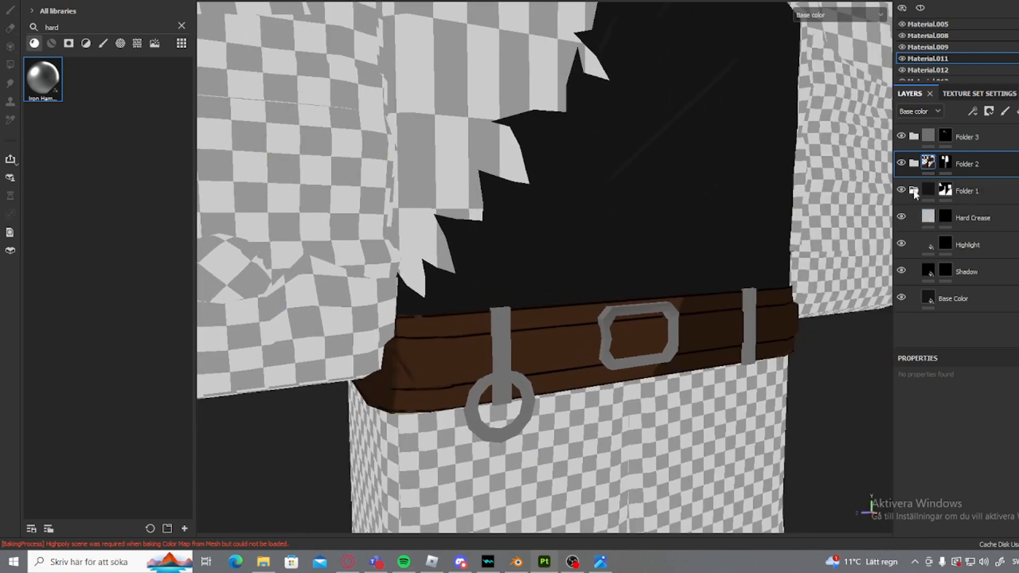
- Collapse Folder 1 and select the Light layer's mask in Folder 2 for brush painting
click(913, 191)
click(913, 164)
click(945, 217)
key(1)
alt+drag(655, 319, 605, 324)
scroll(604, 324, down, 4)
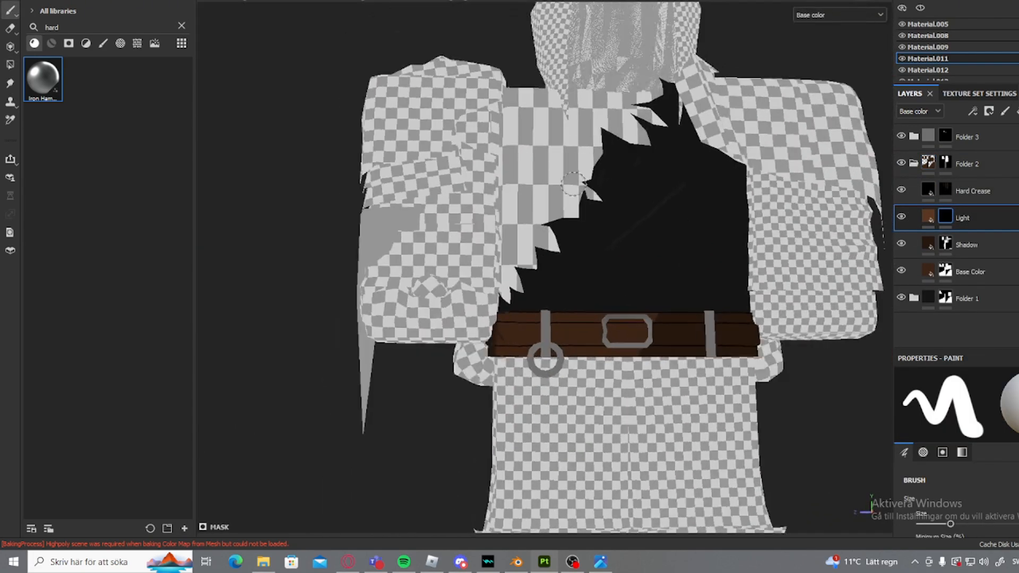
alt+drag(585, 153, 549, 125)
scroll(546, 120, up, 4)
scroll(512, 107, down, 5)
scroll(529, 362, up, 5)
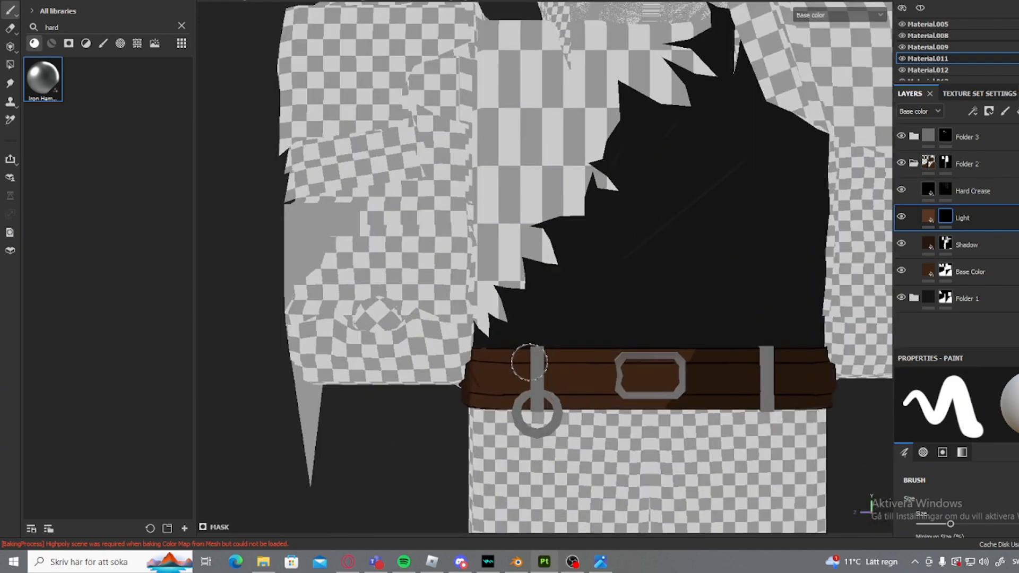
- Shrink the brush and paint a light strip along the belt's upper edge between the arm and the ringed loop
scroll(529, 362, up, 4)
ctrl+right_drag(479, 336, 417, 352)
scroll(493, 357, up, 5)
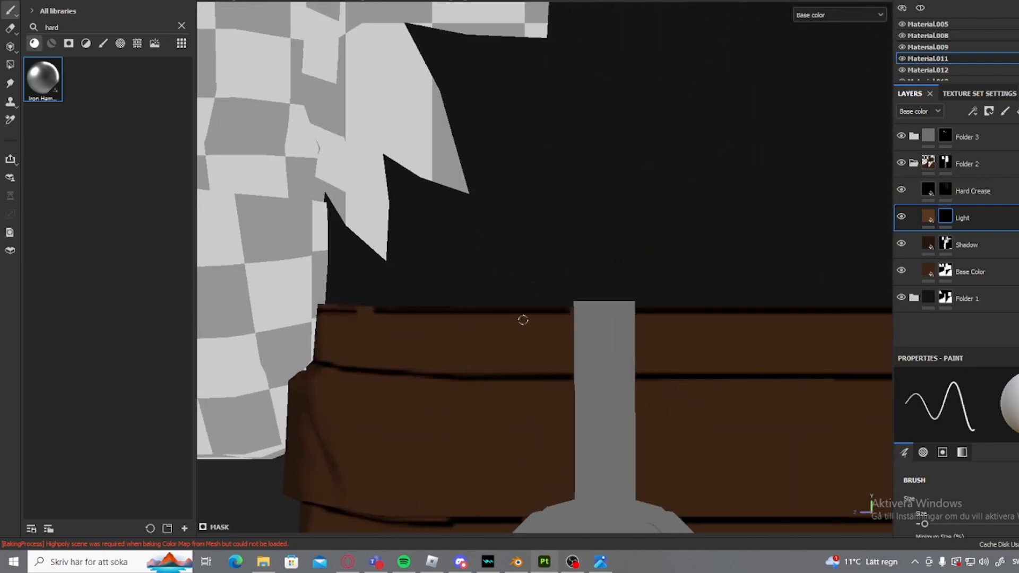
scroll(562, 321, up, 3)
drag(575, 295, 487, 406)
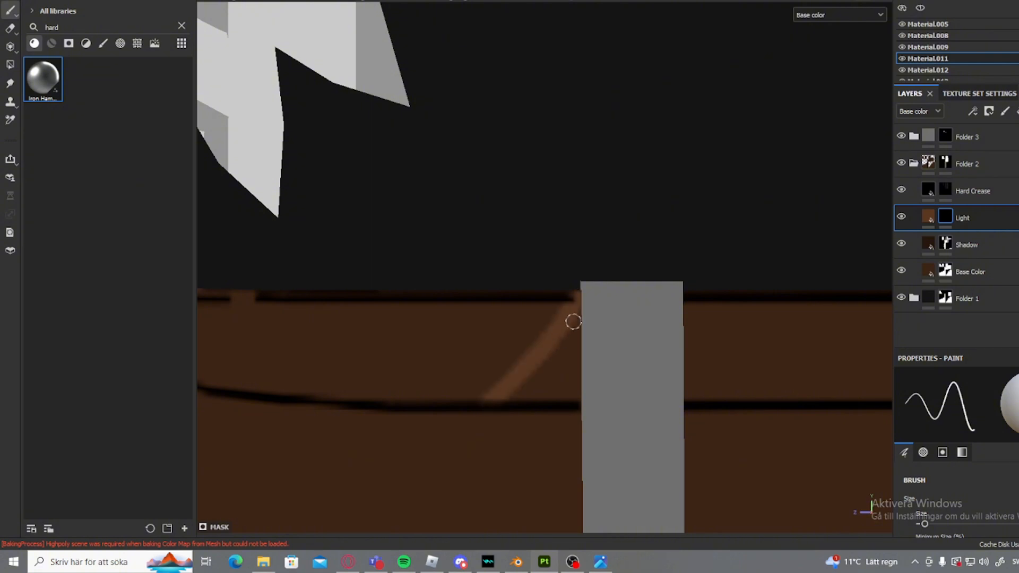
key(ctrl+z)
alt+middle_drag(276, 301, 371, 288)
scroll(371, 289, up, 2)
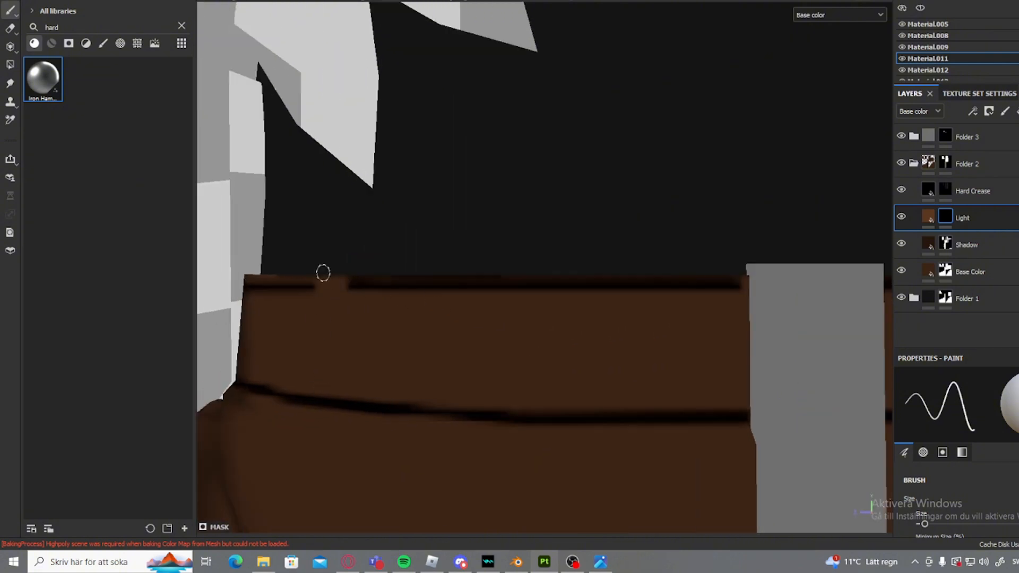
drag(321, 285, 630, 301)
alt+drag(297, 290, 321, 293)
alt+middle_drag(320, 294, 431, 292)
drag(351, 285, 448, 285)
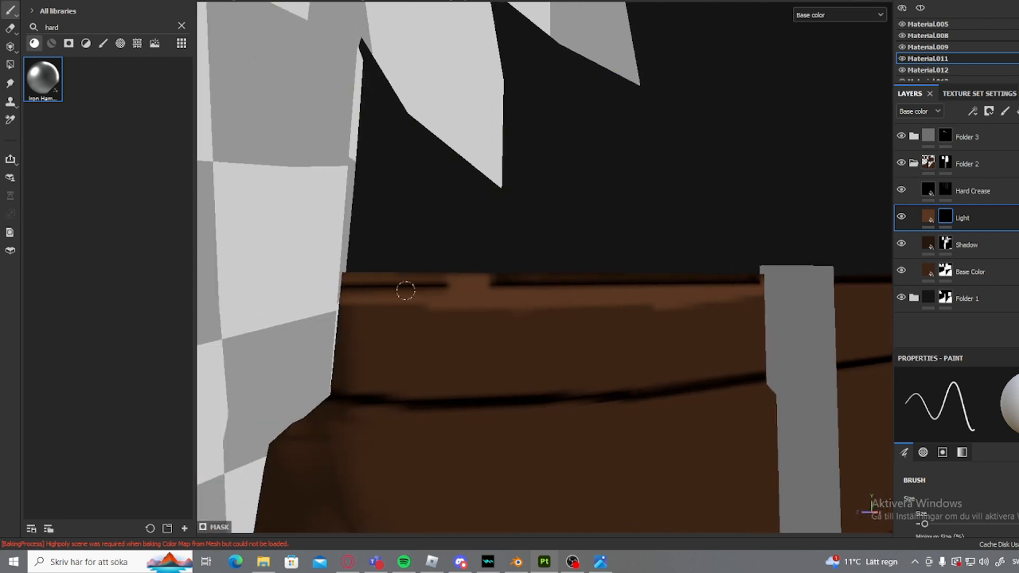
- Smooth the light strip's lower edge with the eraser, switch back to painting, and check it on the full character
key(e)
scroll(438, 311, up, 1)
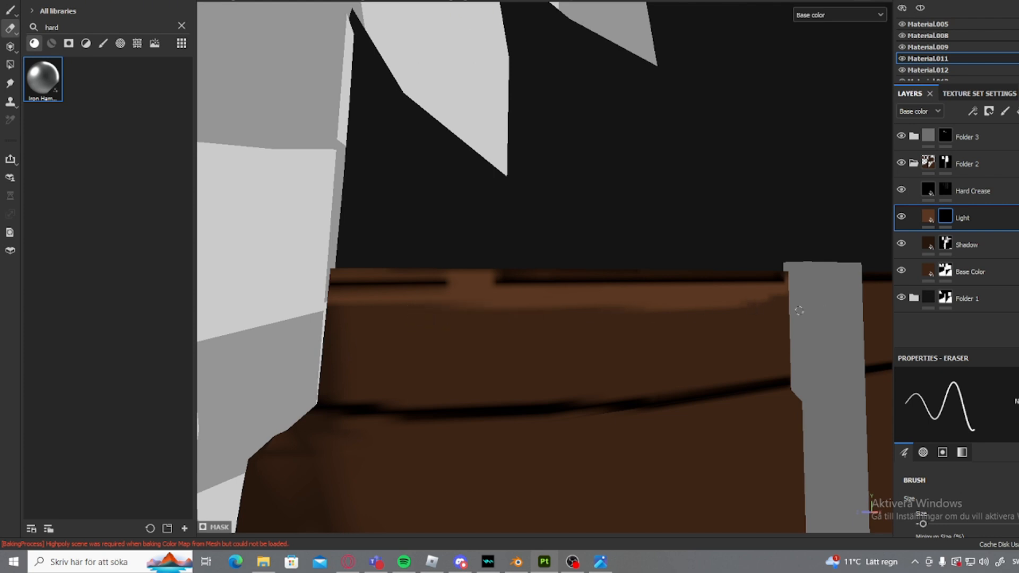
key(1)
scroll(608, 330, down, 4)
mouse_move(608, 330)
alt+mouse_down()
mouse_move(561, 366)
mouse_move(571, 365)
alt+mouse_up()
scroll(669, 362, down, 3)
alt+middle_drag(668, 361, 544, 268)
scroll(544, 269, down, 4)
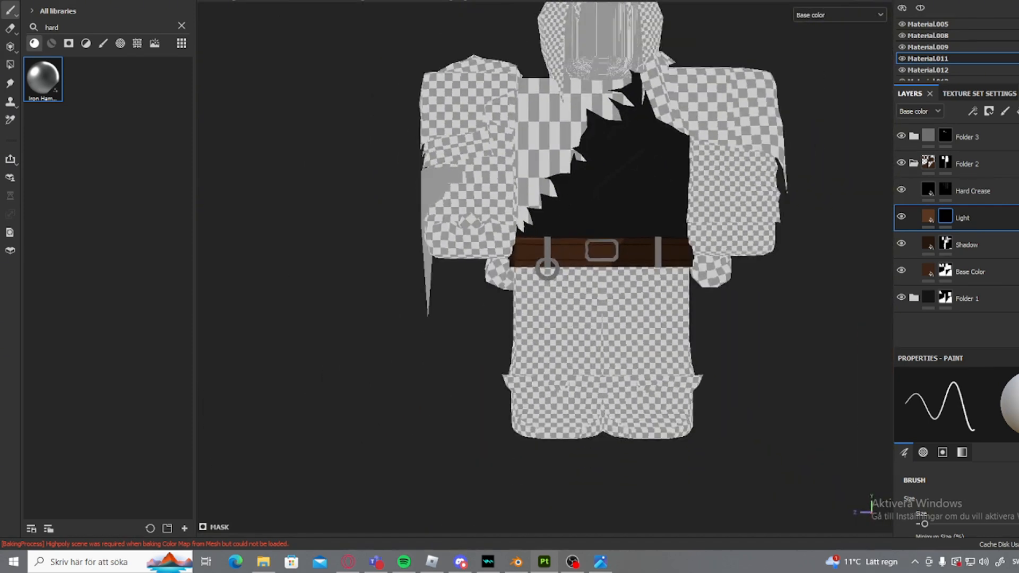
- Shrink the brush further and paint a thin V-shaped light line on the belt's lower band beside the ringed loop
scroll(553, 250, up, 6)
alt+drag(474, 341, 491, 253)
scroll(406, 358, up, 1)
ctrl+right_drag(415, 383, 396, 400)
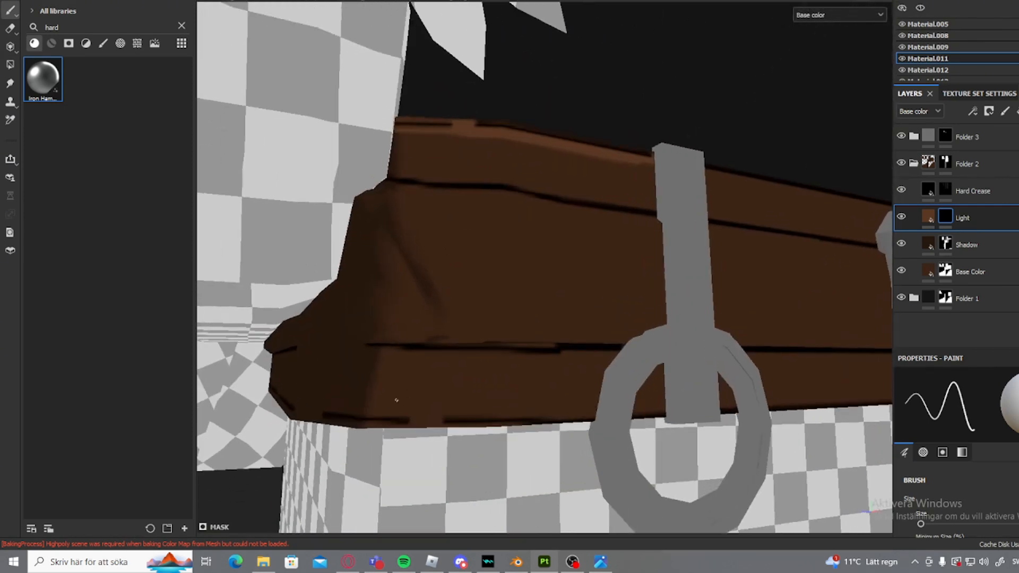
drag(372, 347, 491, 396)
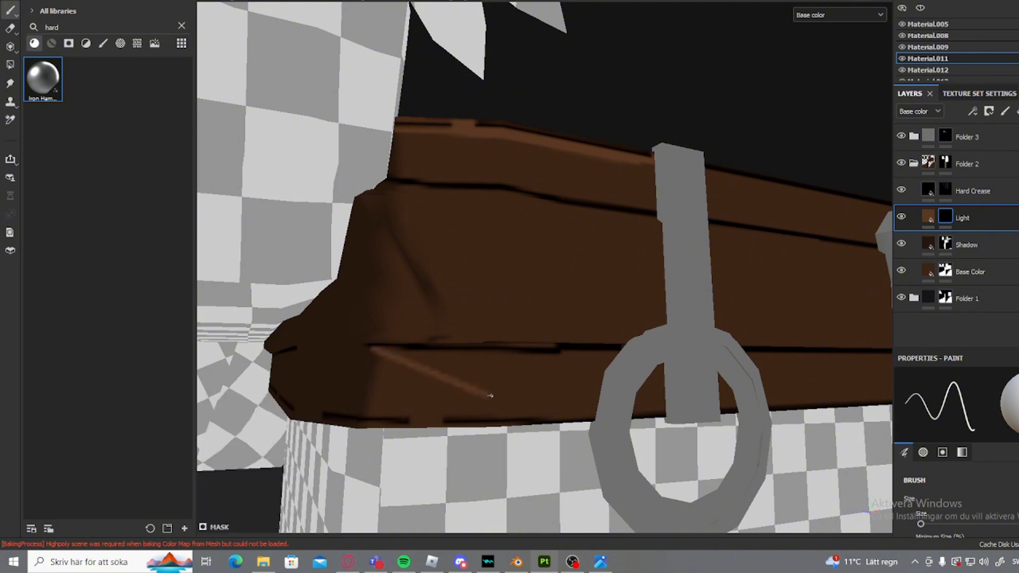
shift+click(661, 342)
scroll(427, 363, up, 1)
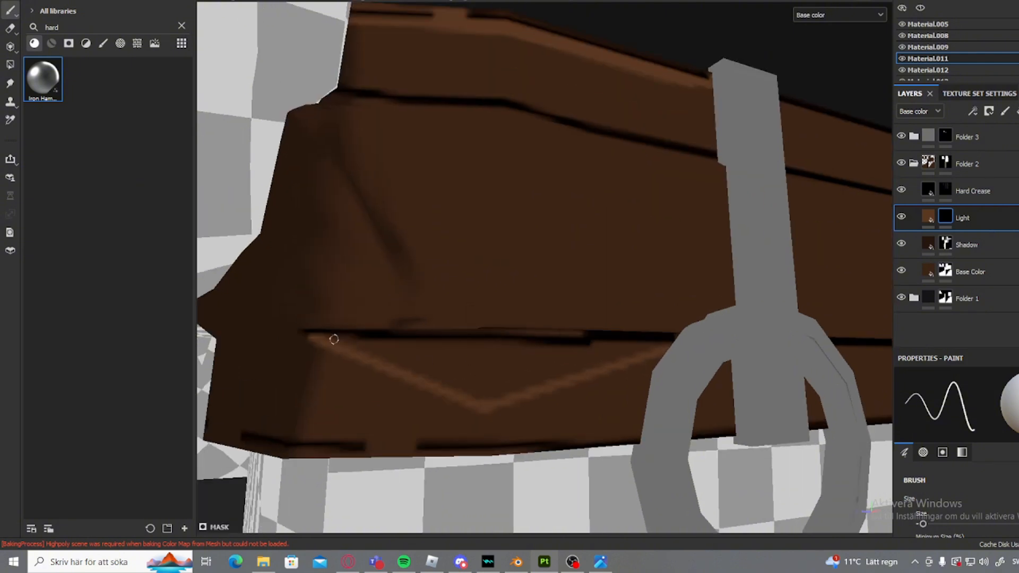
- Fill the V-shaped outline on the belt's lower band with light brown, up to the dark crease beside the ringed loop
mouse_move(334, 339)
mouse_down()
mouse_move(557, 349)
mouse_move(460, 355)
mouse_up()
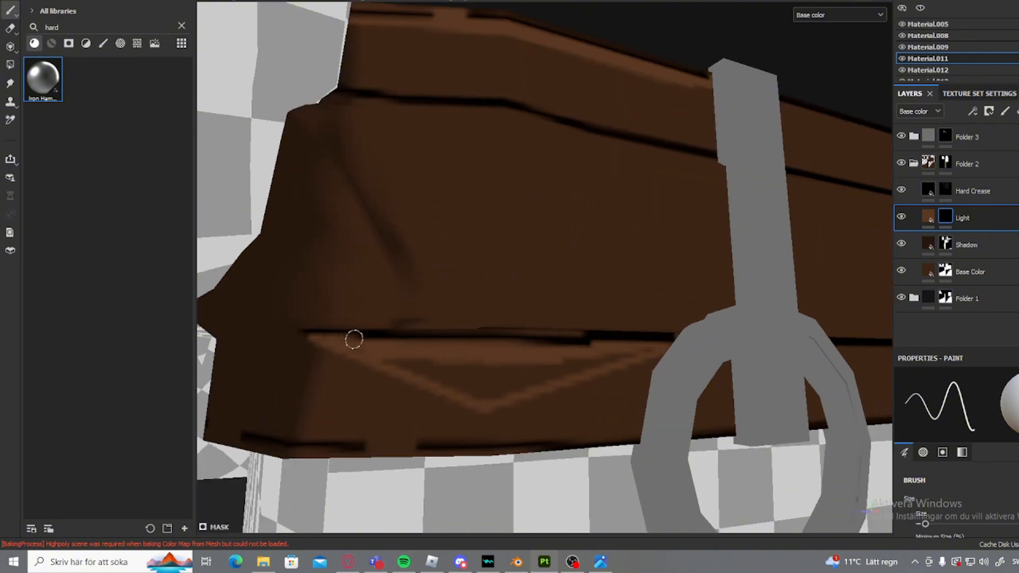
mouse_move(354, 340)
mouse_down()
mouse_move(443, 382)
mouse_move(625, 351)
mouse_up()
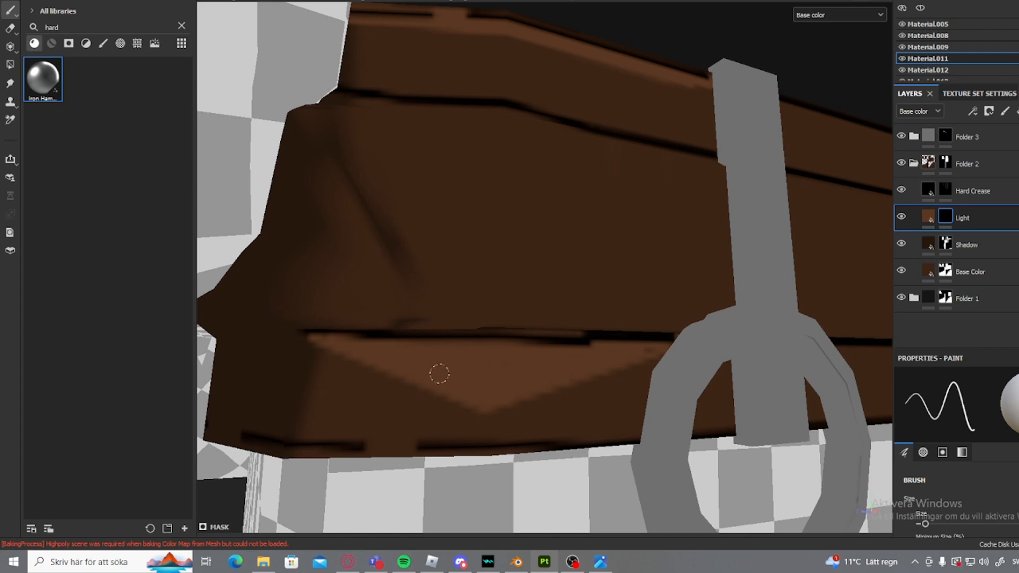
scroll(607, 366, down, 3)
mouse_move(607, 366)
alt+mouse_down()
mouse_move(594, 380)
mouse_move(553, 366)
alt+mouse_up()
scroll(546, 375, up, 4)
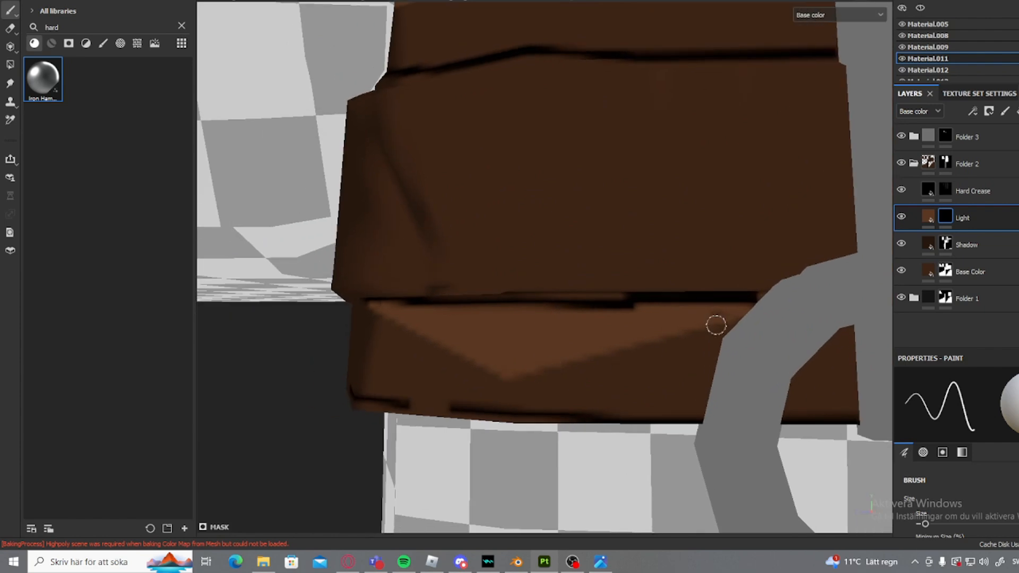
- Clean up the outer corner of the light triangle with the eraser, then switch back to painting
key(2)
scroll(414, 317, up, 3)
alt+drag(414, 317, 429, 317)
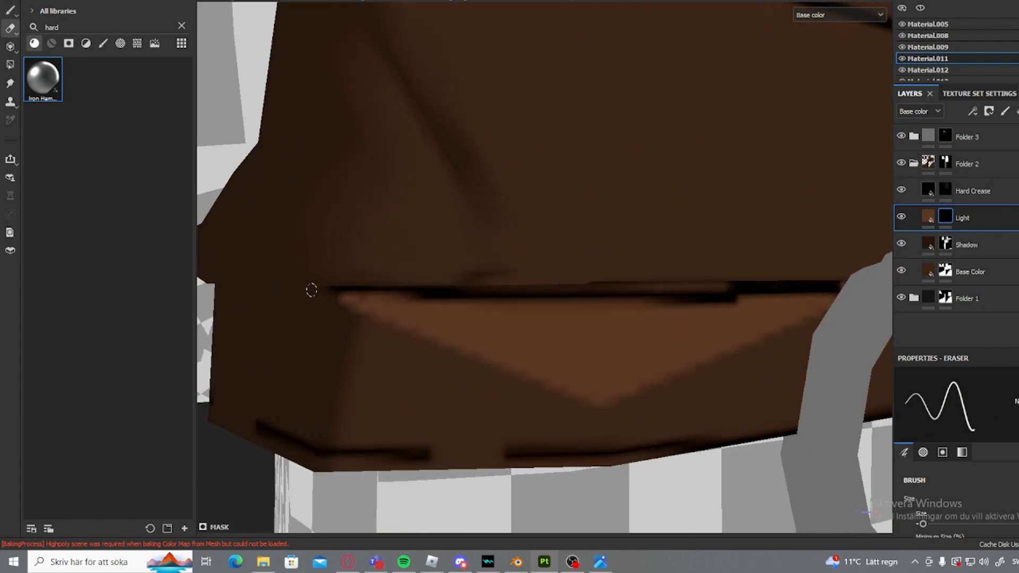
scroll(580, 295, down, 3)
mouse_move(581, 295)
alt+mouse_down()
mouse_move(607, 298)
mouse_move(480, 316)
mouse_move(575, 299)
mouse_move(606, 313)
alt+mouse_up()
scroll(575, 299, down, 4)
scroll(595, 316, down, 4)
key(1)
scroll(675, 297, up, 3)
alt+middle_drag(676, 298, 517, 327)
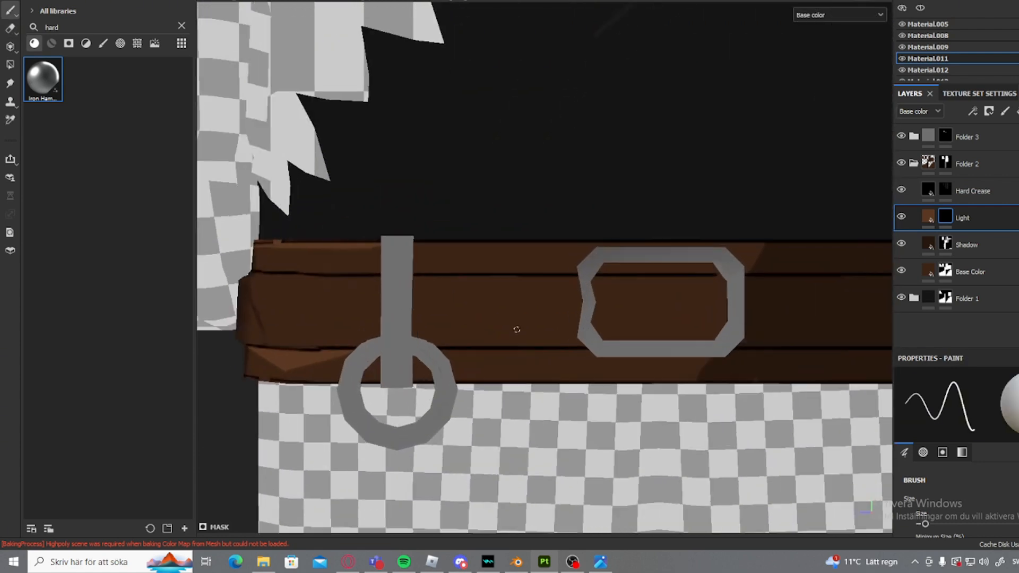
scroll(514, 314, up, 5)
alt+middle_drag(547, 246, 507, 324)
scroll(457, 289, up, 2)
drag(437, 289, 546, 290)
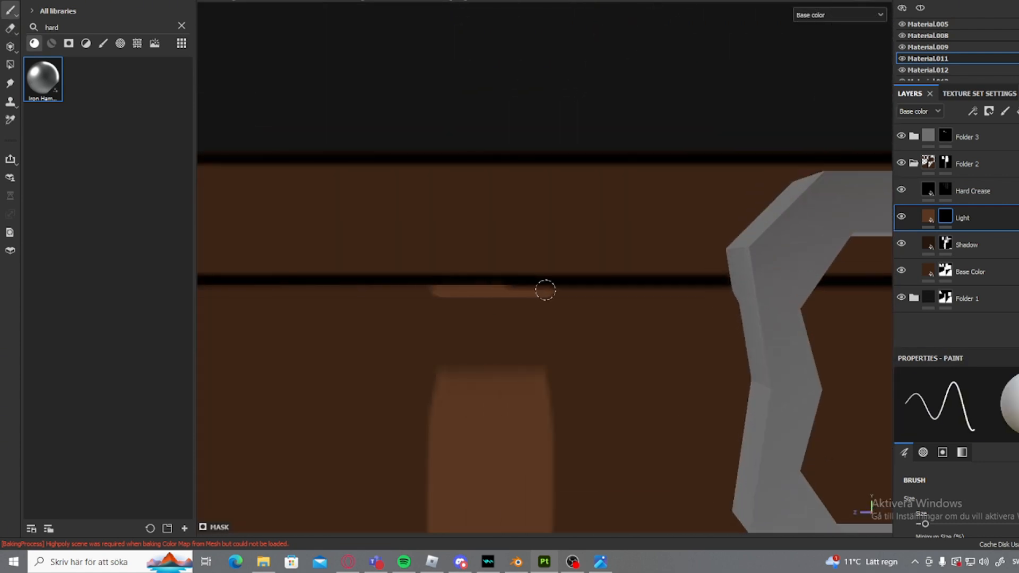
key(ctrl+z)
- Paint a jagged, tapering light patch along the belt's upper edge between the ringed loop and the buckle
scroll(415, 283, down, 4)
scroll(415, 283, up, 5)
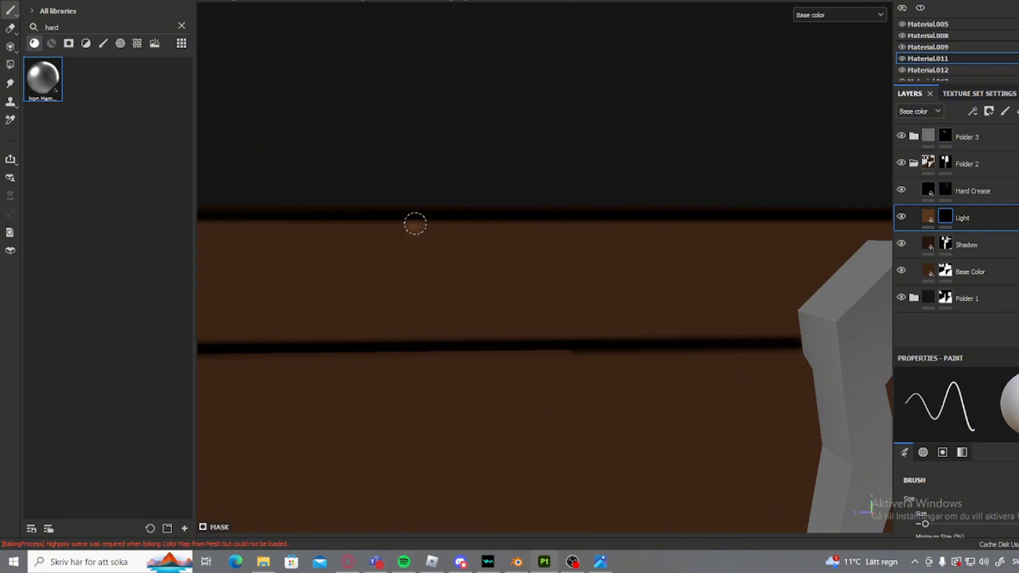
drag(446, 223, 485, 251)
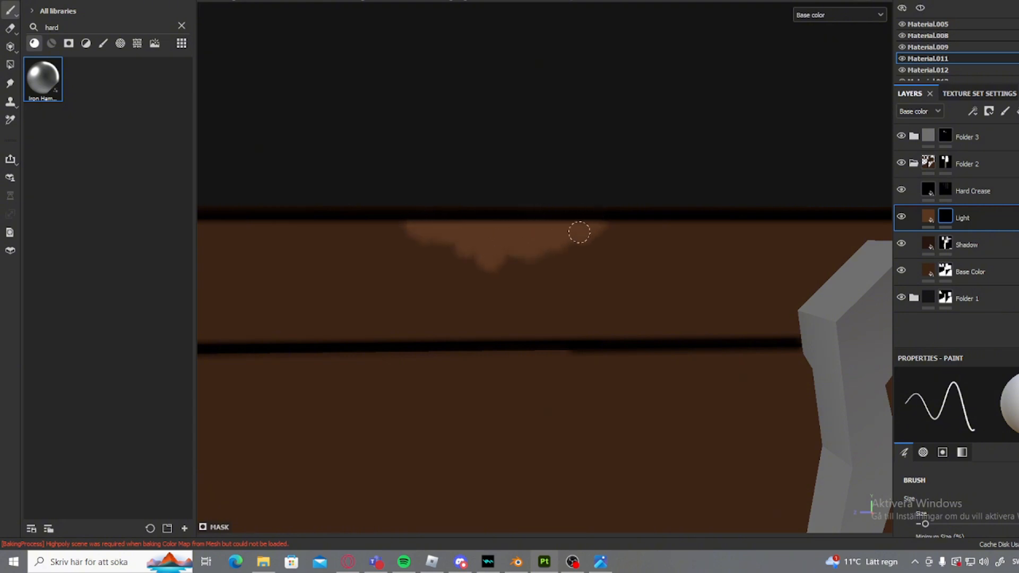
mouse_move(579, 232)
mouse_down()
mouse_move(553, 225)
mouse_move(688, 222)
mouse_up()
scroll(534, 247, down, 3)
scroll(461, 240, up, 5)
- Trim the end of the jagged light patch with the eraser, switch back to painting, and check it on the full character
key(2)
drag(417, 222, 406, 230)
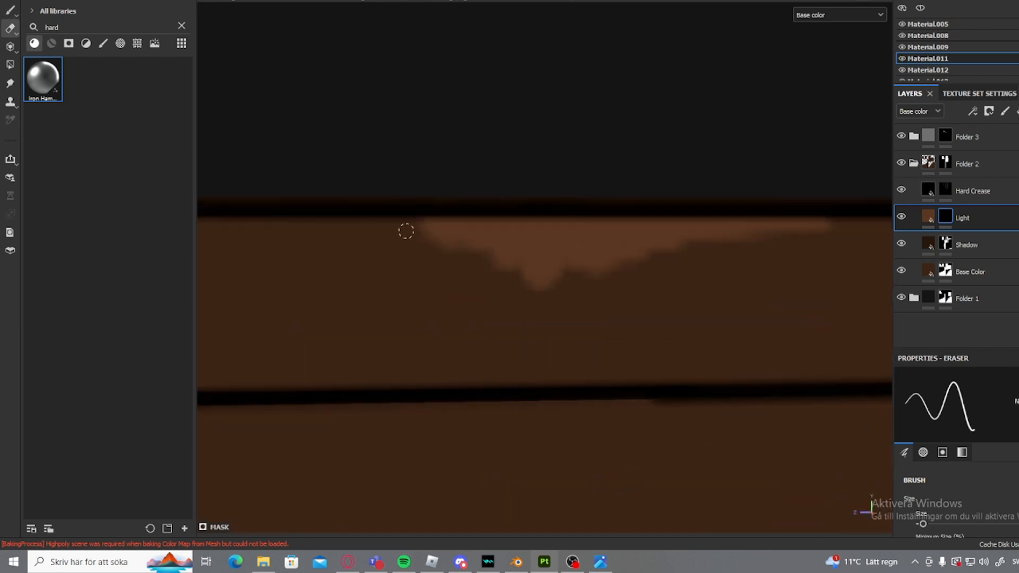
scroll(455, 293, down, 8)
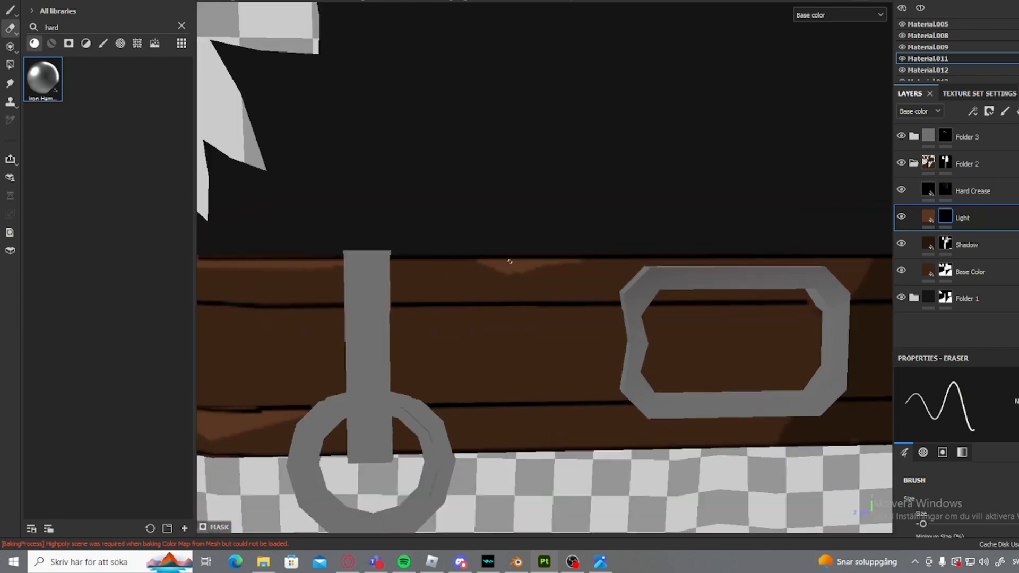
key(1)
scroll(575, 290, down, 6)
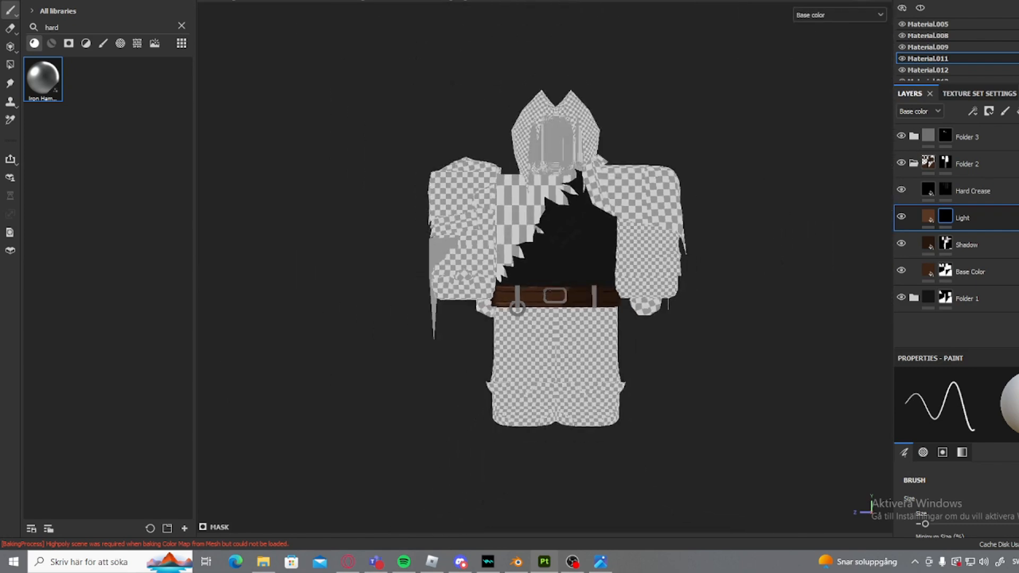
scroll(509, 262, up, 5)
scroll(553, 234, up, 8)
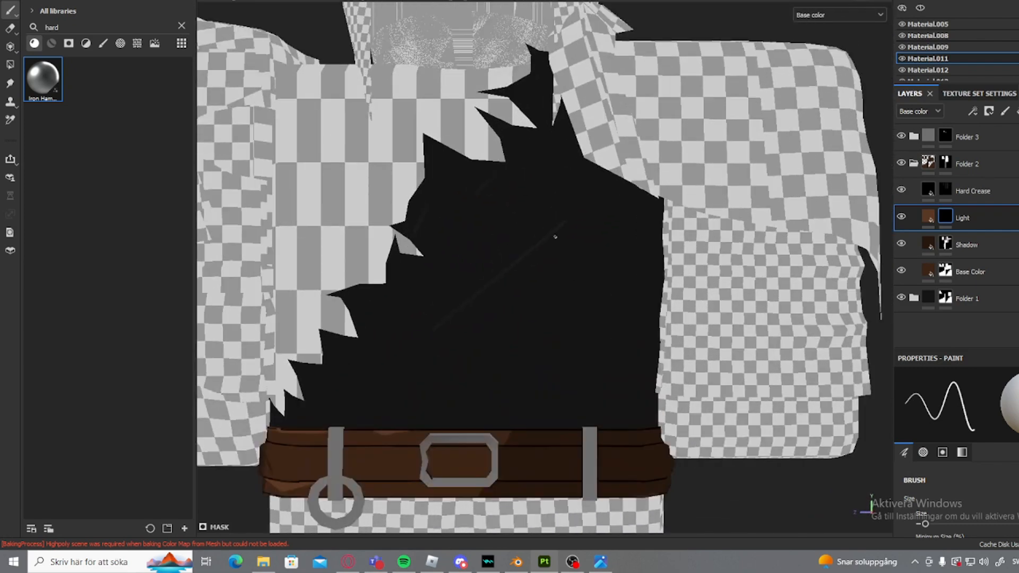
scroll(429, 319, up, 3)
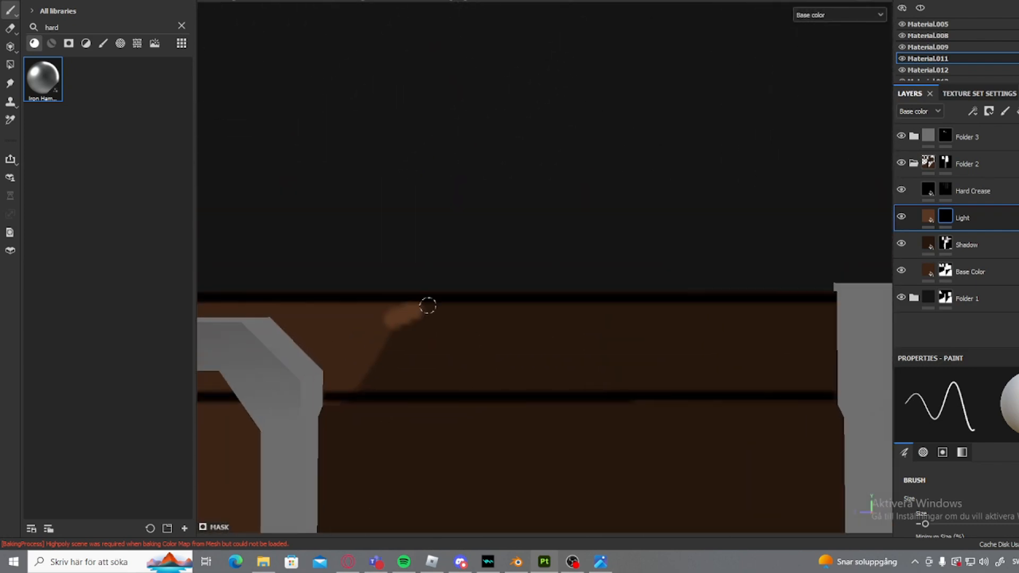
drag(428, 305, 465, 310)
key(ctrl+z)
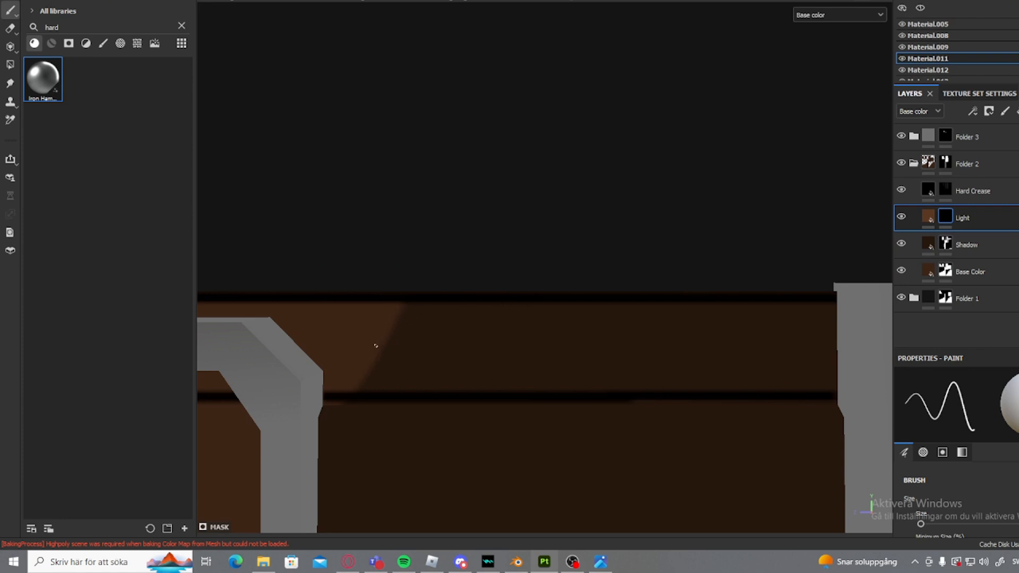
- Outline a small triangular highlight with a finer brush on the belt's upper band at the shadow edge beside the buckle, and fill it
drag(376, 346, 501, 302)
scroll(416, 320, up, 2)
drag(394, 295, 528, 296)
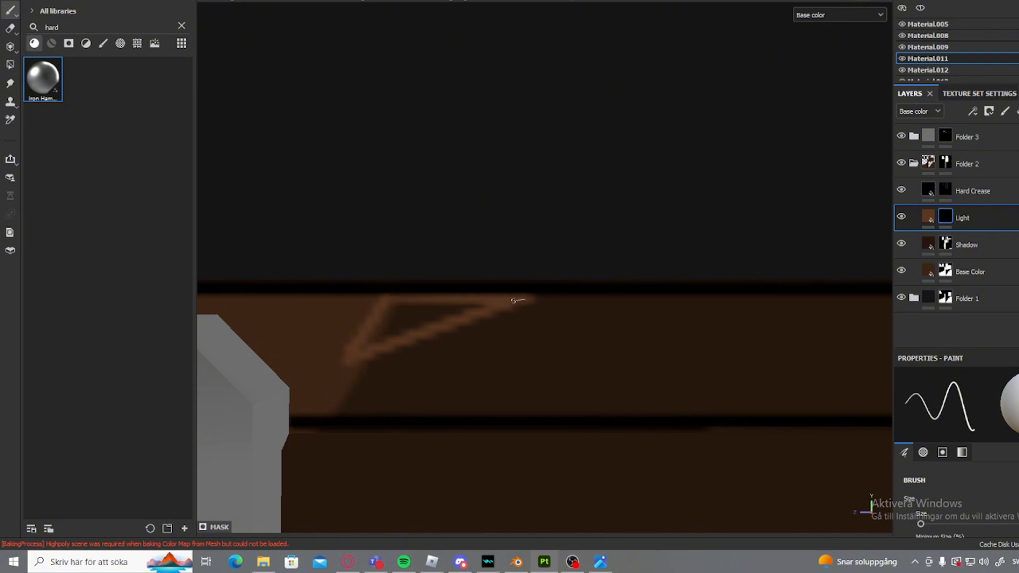
scroll(423, 317, up, 2)
drag(383, 310, 456, 309)
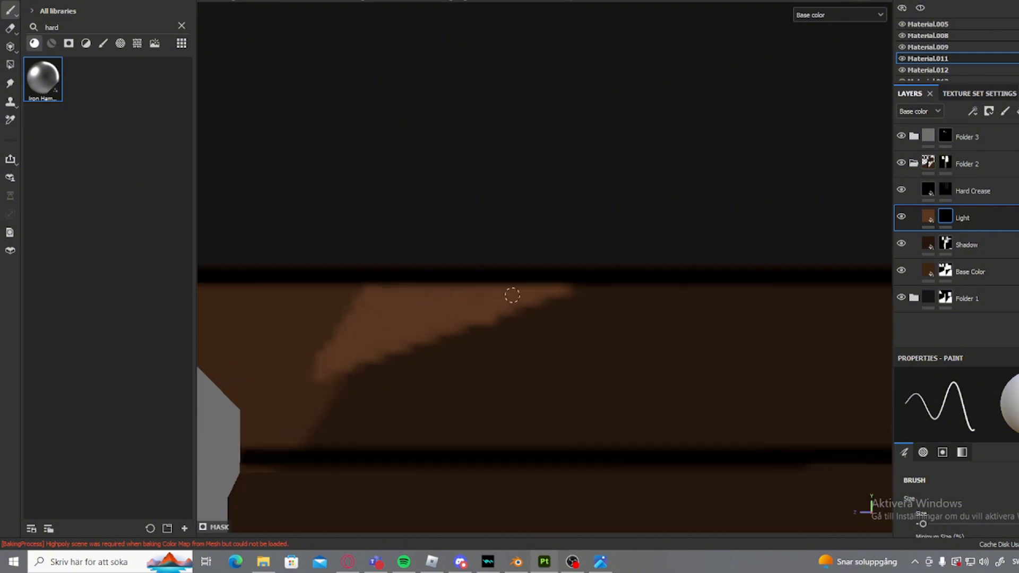
- Extend the triangular highlight along the shadow edge to the dark crease and thin the extension with the eraser
scroll(396, 340, down, 5)
alt+middle_drag(359, 345, 435, 322)
scroll(478, 312, up, 3)
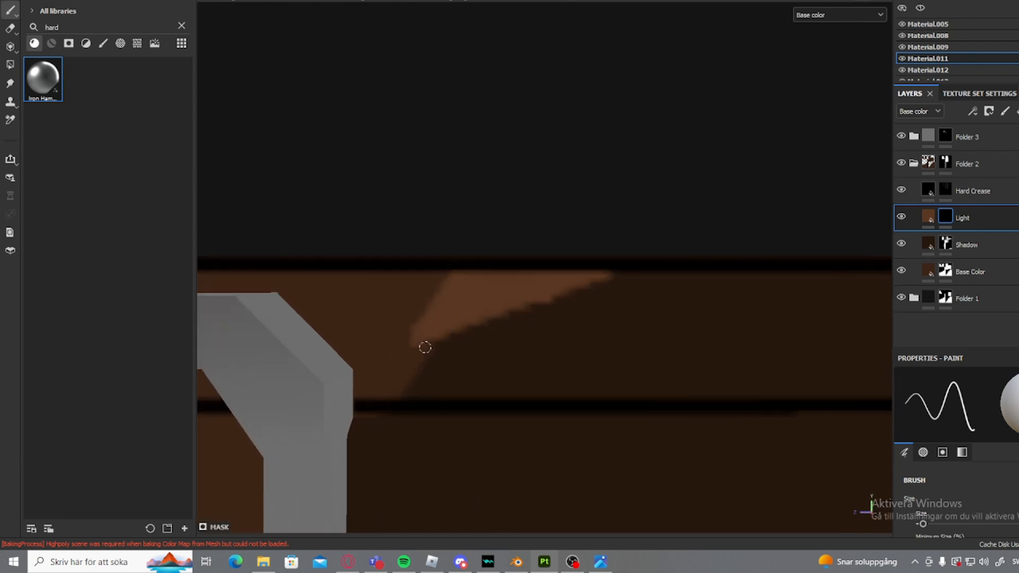
drag(393, 397, 424, 349)
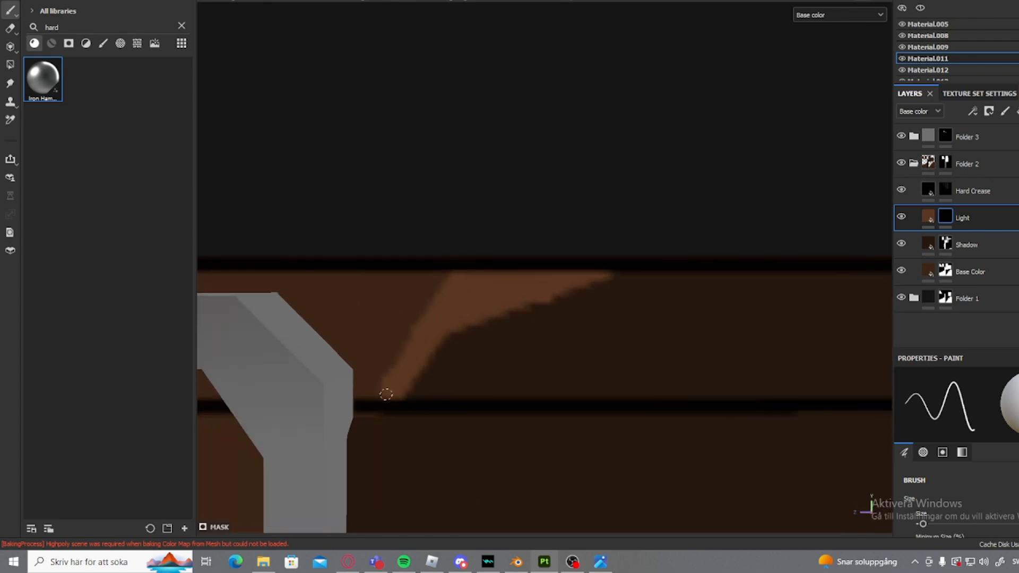
key(e)
scroll(391, 384, up, 2)
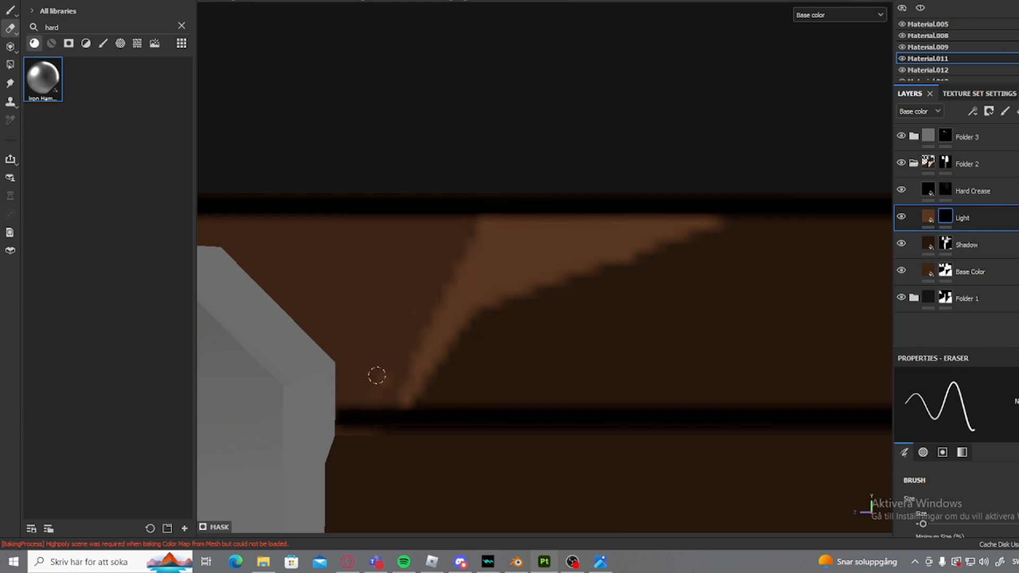
scroll(377, 376, down, 10)
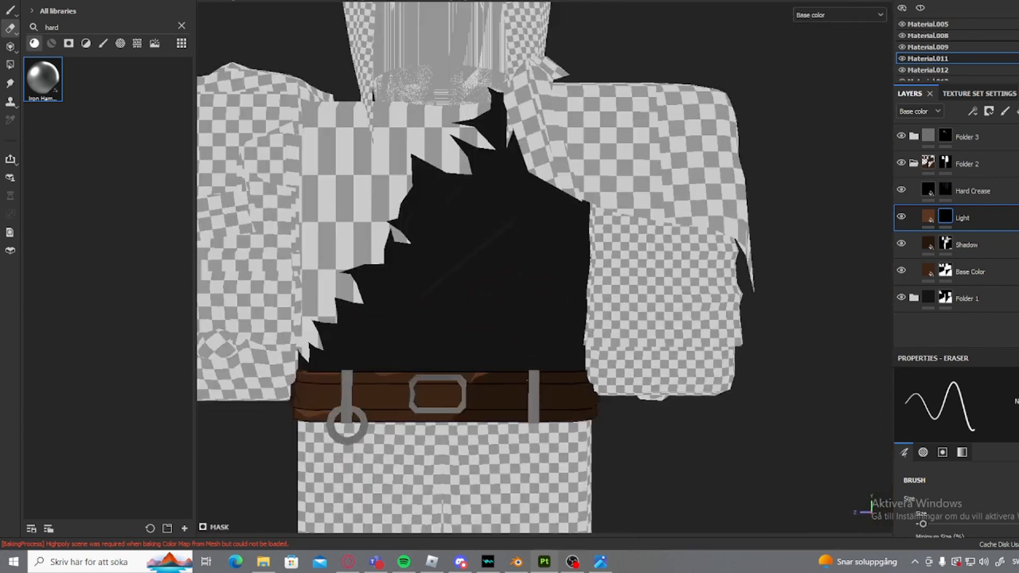
- Examine the belt's highlights up close and against the full character
scroll(527, 380, up, 5)
alt+middle_drag(510, 369, 580, 262)
scroll(485, 324, down, 10)
alt+drag(482, 323, 419, 366)
scroll(451, 366, up, 4)
alt+middle_drag(451, 367, 615, 366)
scroll(616, 366, down, 3)
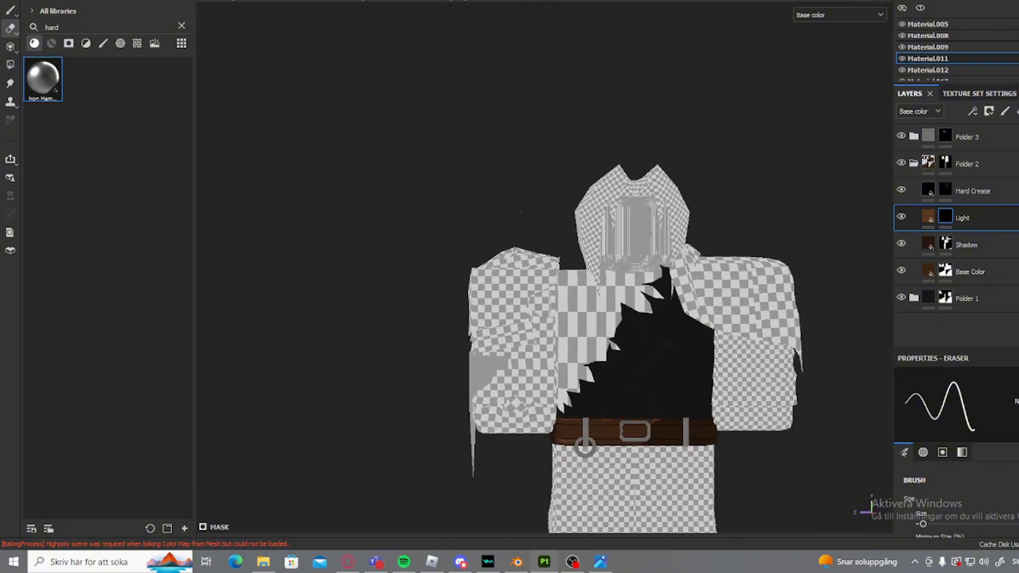
ctrl+right_drag(600, 319, 623, 313)
scroll(616, 312, up, 3)
alt+middle_drag(614, 311, 480, 289)
scroll(488, 283, down, 3)
scroll(557, 443, down, 2)
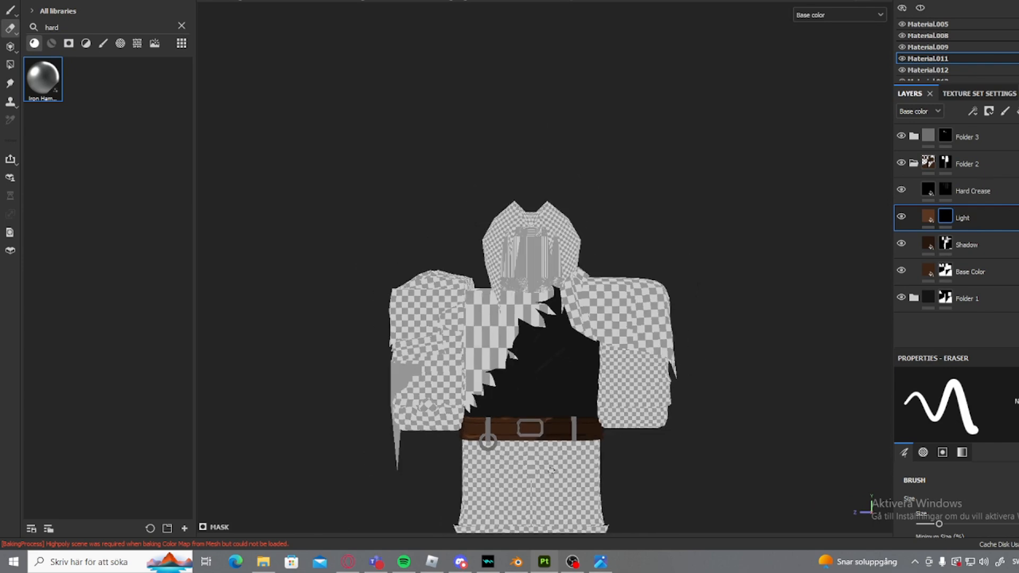
scroll(553, 393, up, 3)
alt+middle_drag(594, 462, 548, 389)
scroll(496, 446, down, 3)
alt+middle_drag(498, 447, 522, 341)
scroll(412, 314, up, 3)
scroll(558, 247, down, 2)
alt+middle_drag(527, 273, 626, 409)
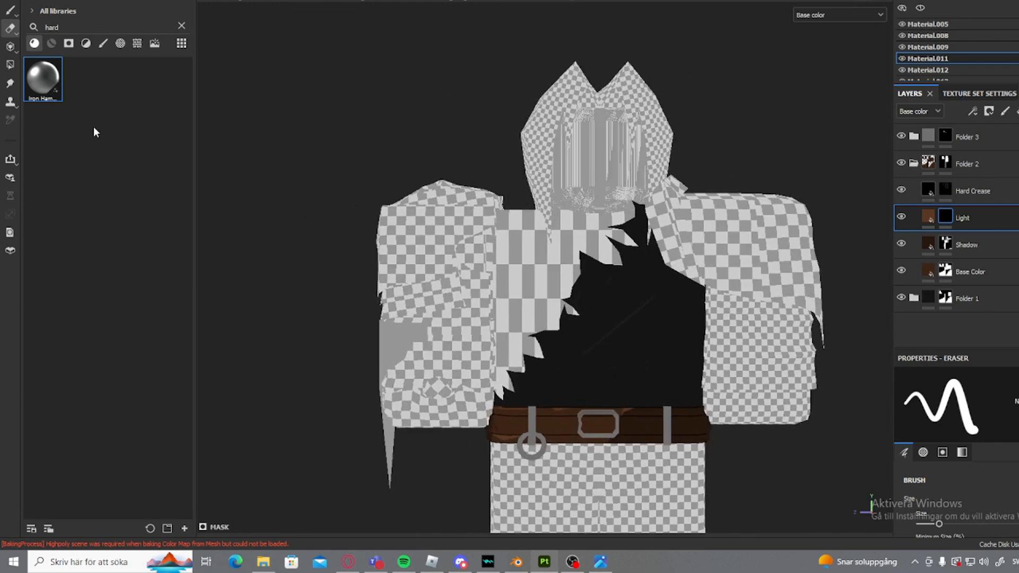
- Switch to the arm's texture set Material.014 and add a fill layer with a black mask
drag(43, 78, 606, 275)
click(1018, 112)
scroll(606, 275, up, 3)
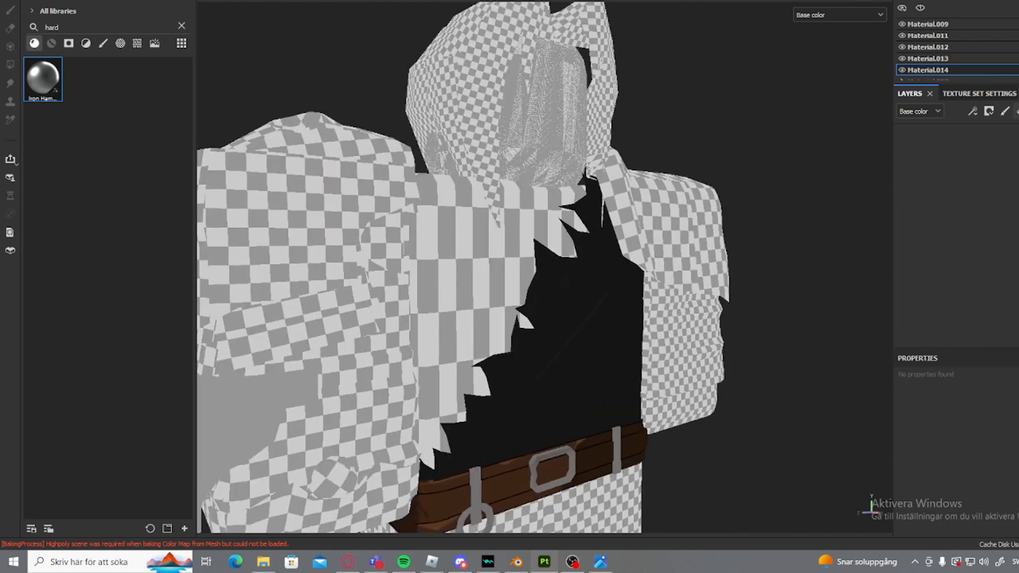
click(1017, 111)
alt+middle_drag(540, 299, 651, 279)
right_click(926, 140)
click(917, 136)
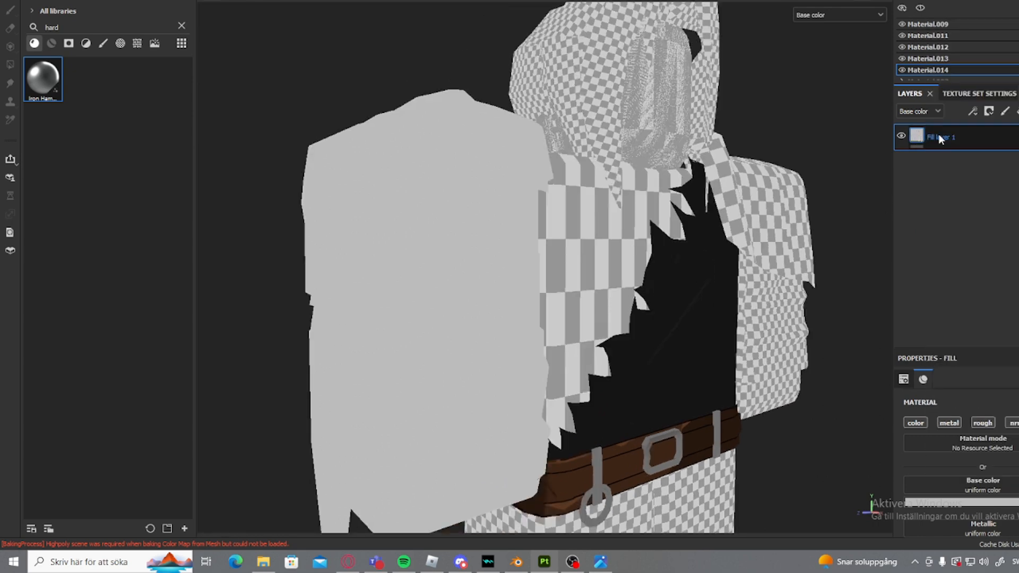
right_click(940, 139)
click(966, 1)
scroll(485, 429, down, 3)
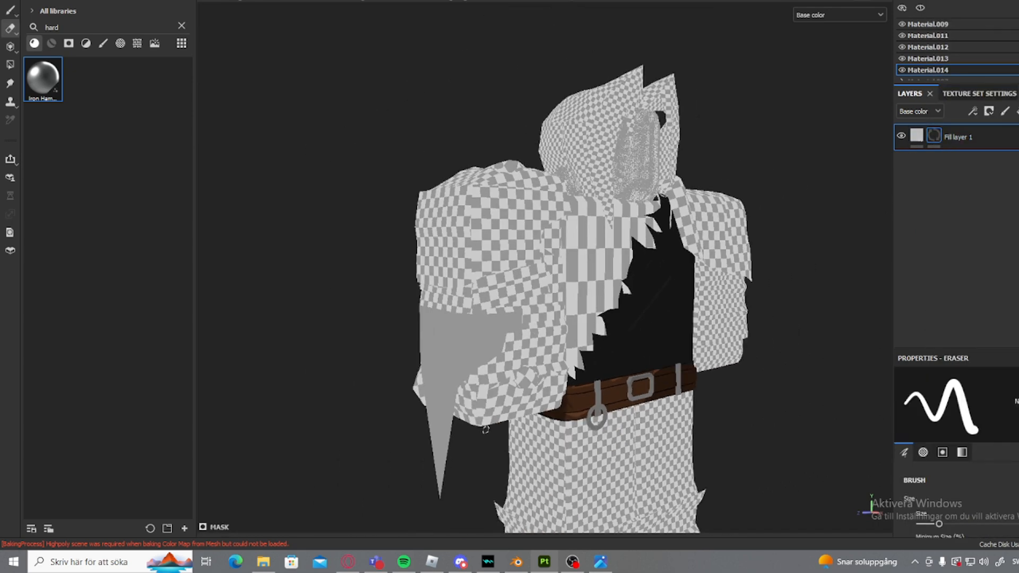
- Set the arm fill layer's base color to a bluish grey
click(601, 560)
mouse_move(510, 297)
alt+mouse_down()
mouse_move(402, 284)
mouse_move(597, 280)
mouse_move(457, 218)
mouse_move(610, 281)
mouse_move(483, 211)
mouse_move(665, 226)
alt+mouse_up()
scroll(401, 284, up, 2)
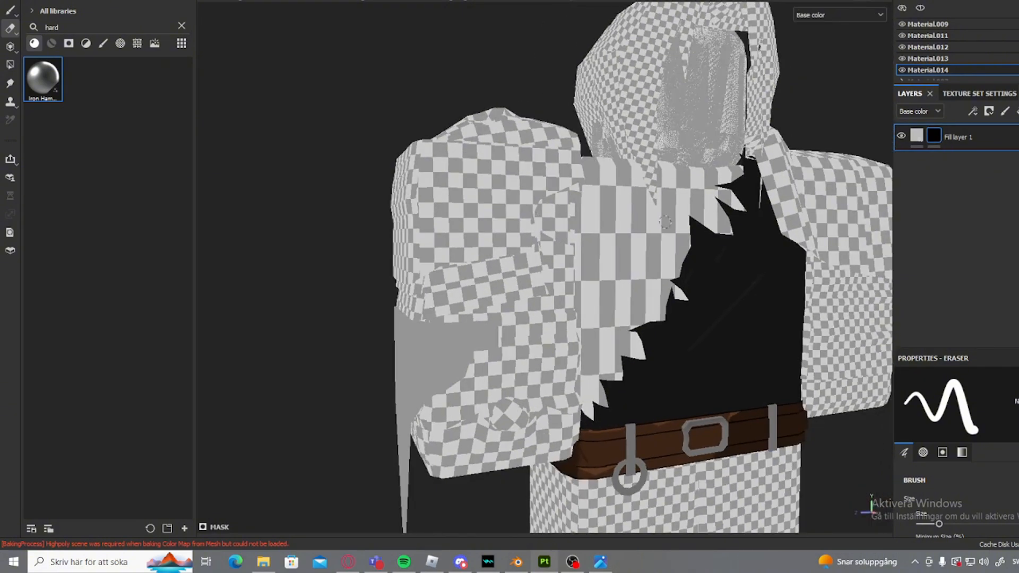
click(921, 138)
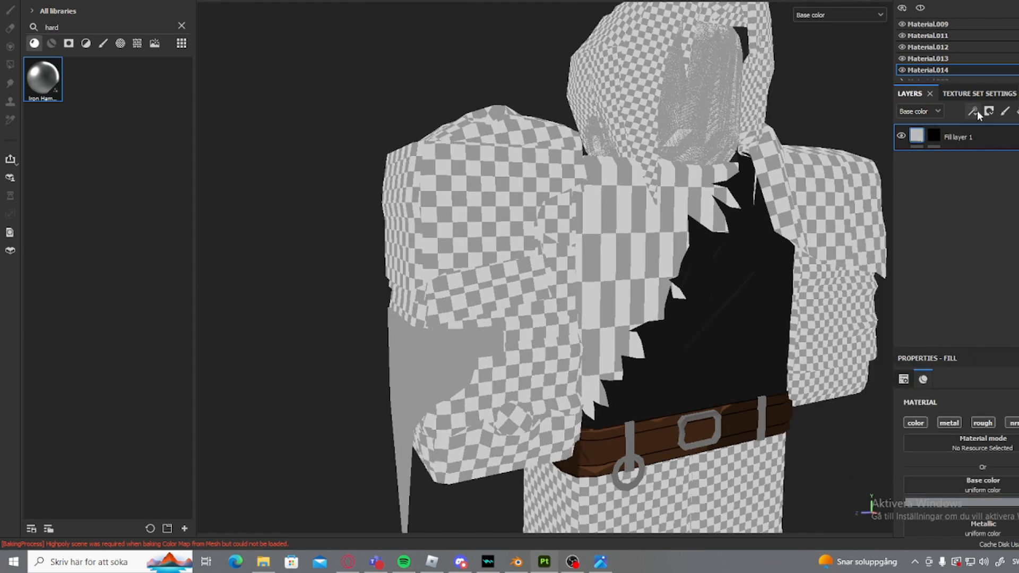
- Reveal the fill layer over the whole arm by filling its mask white with Polygon Fill, then return to the brush
click(933, 136)
scroll(786, 367, down, 3)
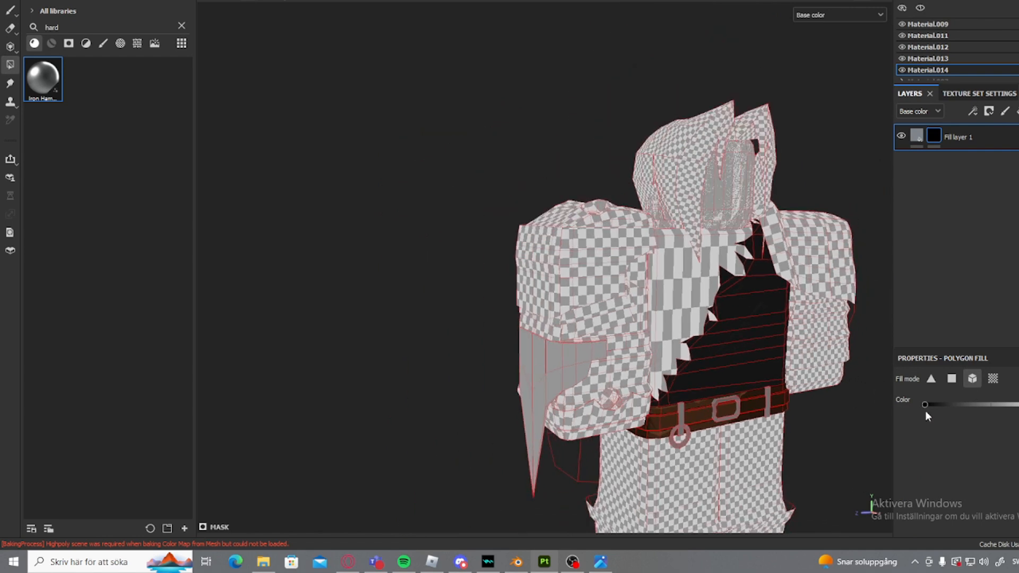
mouse_move(425, 182)
mouse_down()
mouse_move(552, 286)
mouse_move(600, 366)
mouse_up()
scroll(679, 372, up, 4)
key(1)
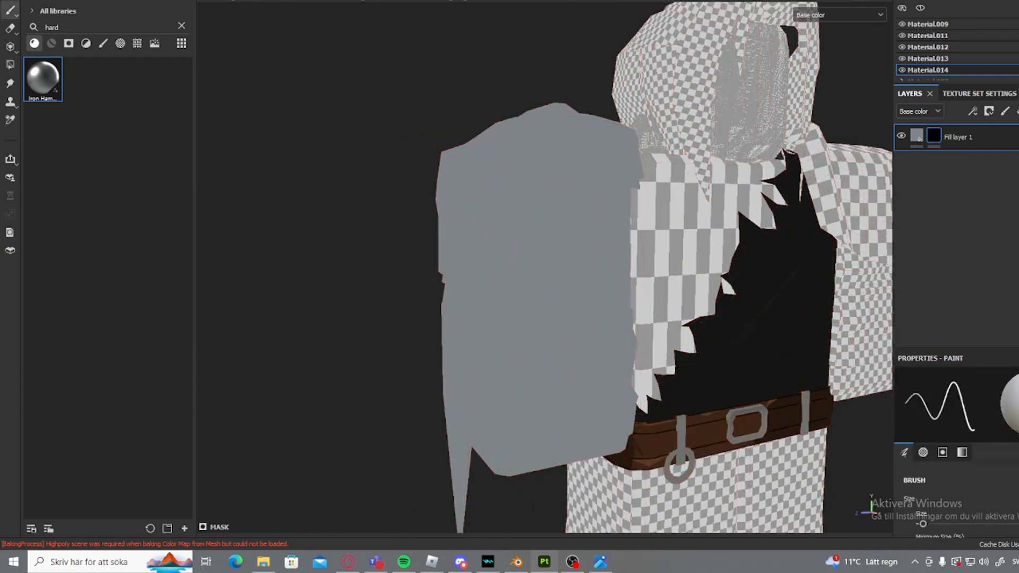
- Change the arm fill layer's base color to a neutral mid grey, comparing it with the torso and belt
alt+drag(680, 371, 636, 373)
click(917, 136)
click(1005, 504)
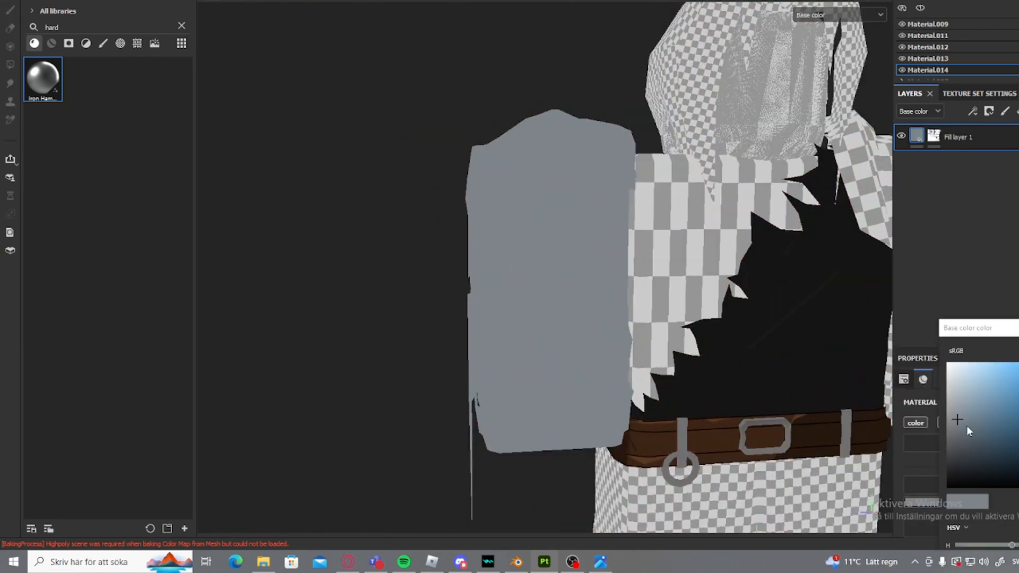
click(963, 424)
click(962, 437)
mouse_move(949, 437)
mouse_down()
mouse_move(941, 413)
mouse_move(937, 429)
mouse_up()
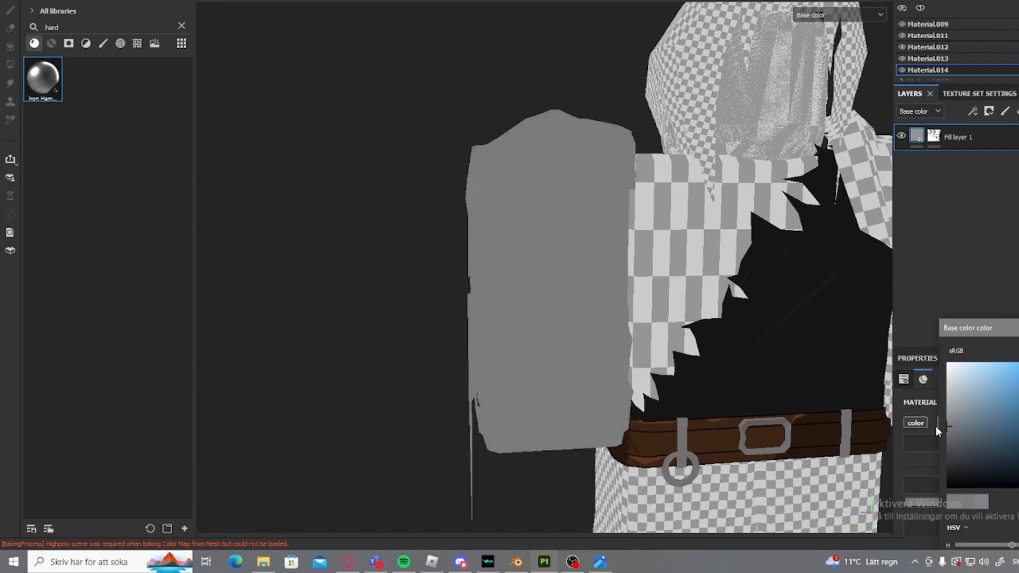
alt+drag(514, 252, 807, 321)
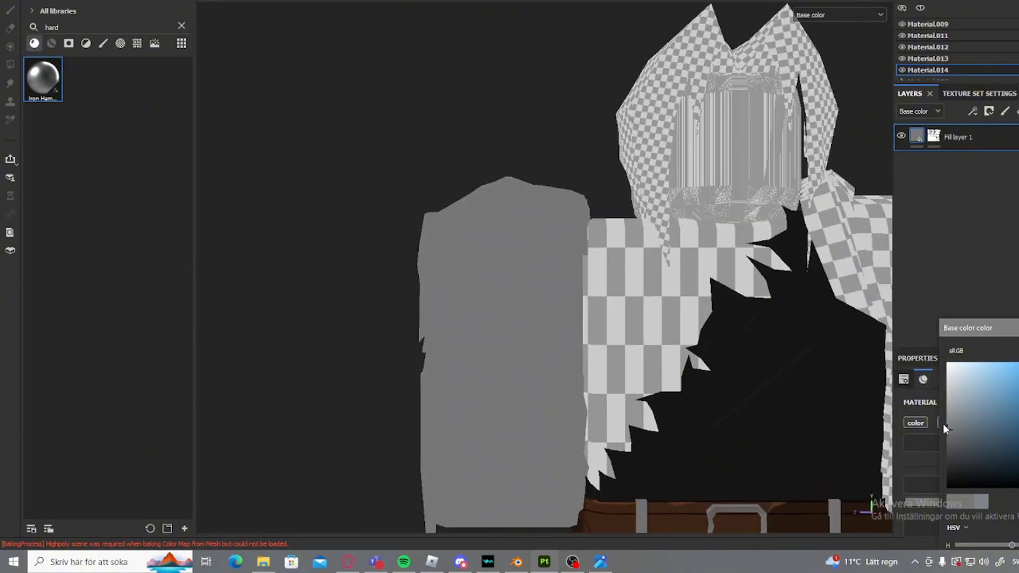
alt+drag(736, 413, 1009, 298)
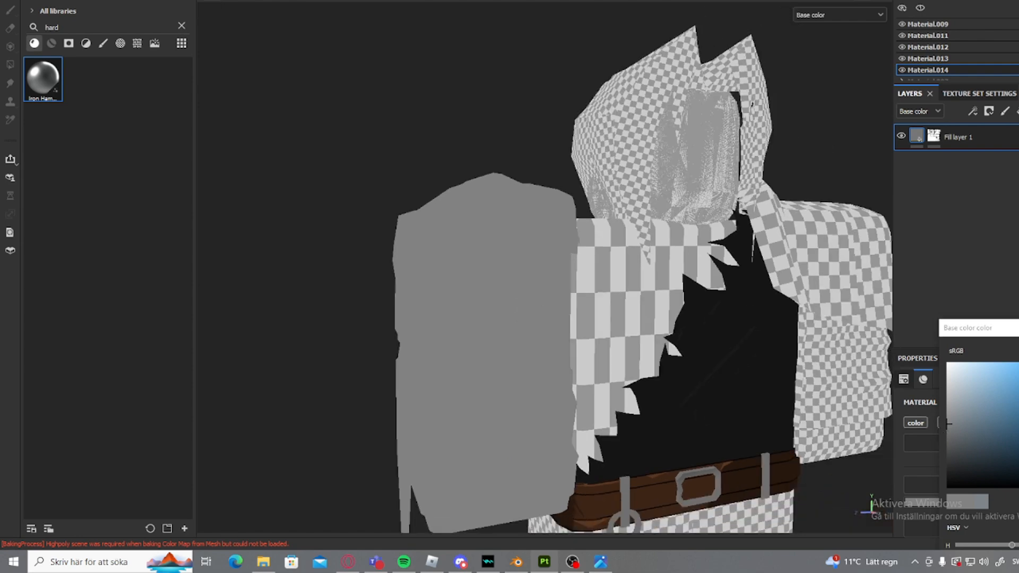
click(1018, 328)
- Add a new fill layer above the arm's grey base and name it Hard Crease
click(1017, 111)
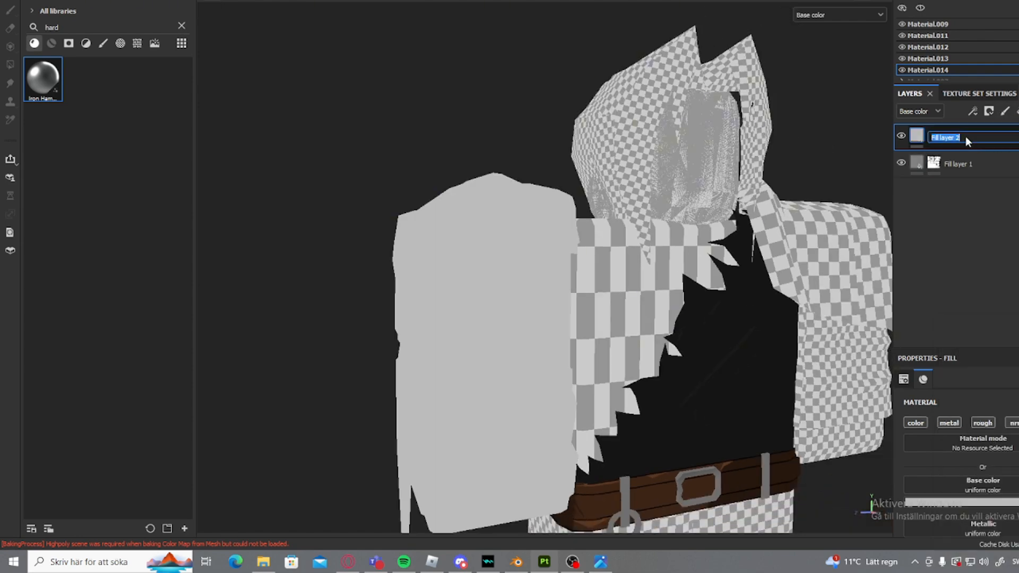
key(BackSpace)
text(Hard Crease)
key(Return)
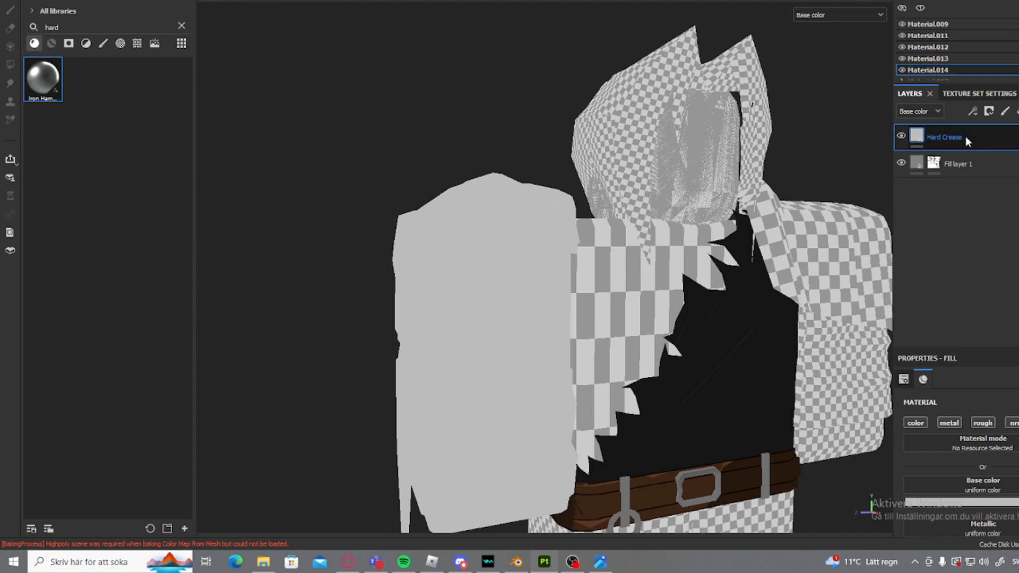
- Set the Hard Crease layer's base color to black and give the layer a black mask
click(995, 503)
drag(959, 428, 942, 488)
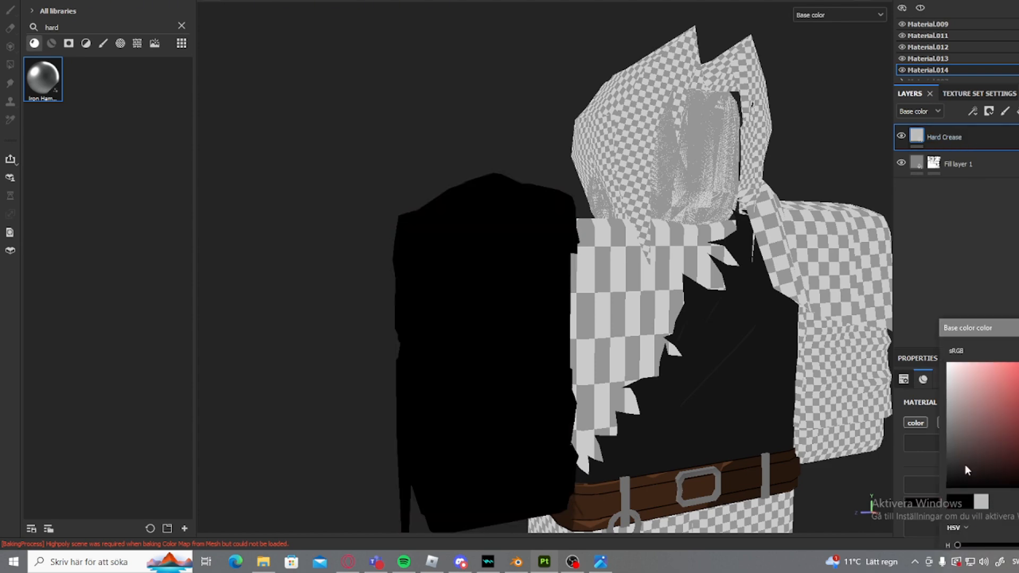
right_click(947, 137)
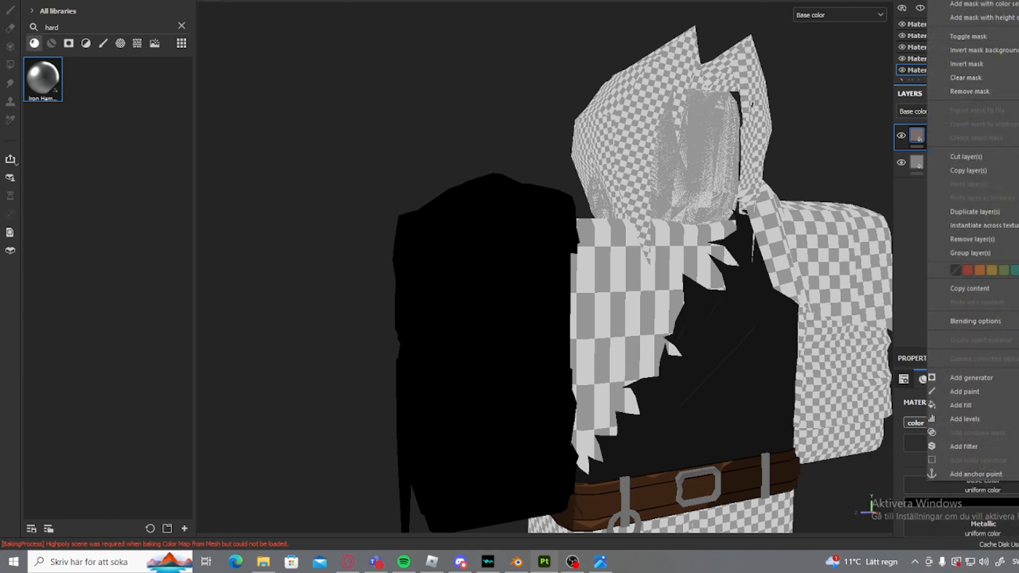
click(971, 1)
- Turn on the mesh wireframe display in the viewport
scroll(668, 223, up, 1)
click(1017, 13)
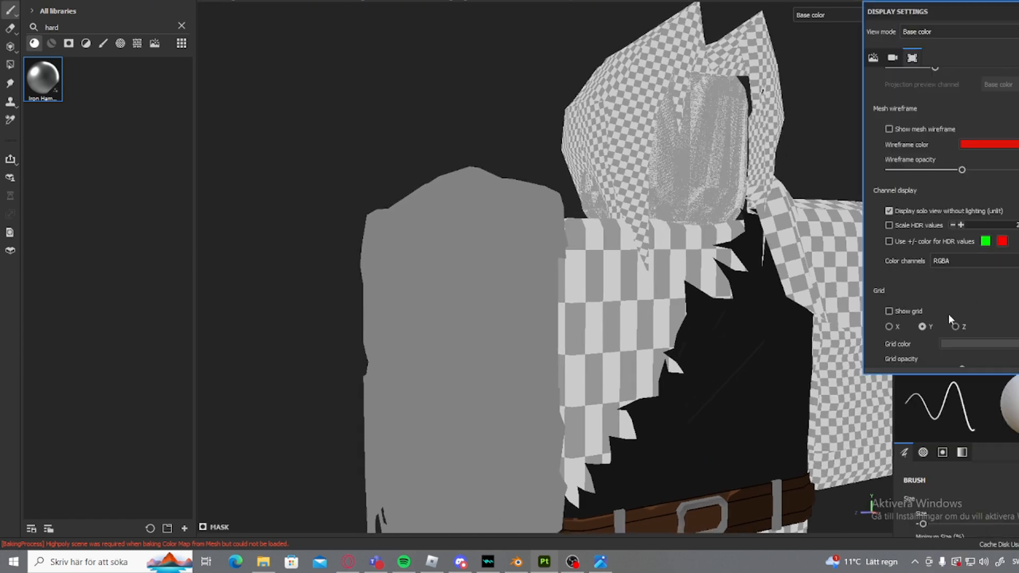
scroll(947, 314, down, 1)
click(889, 107)
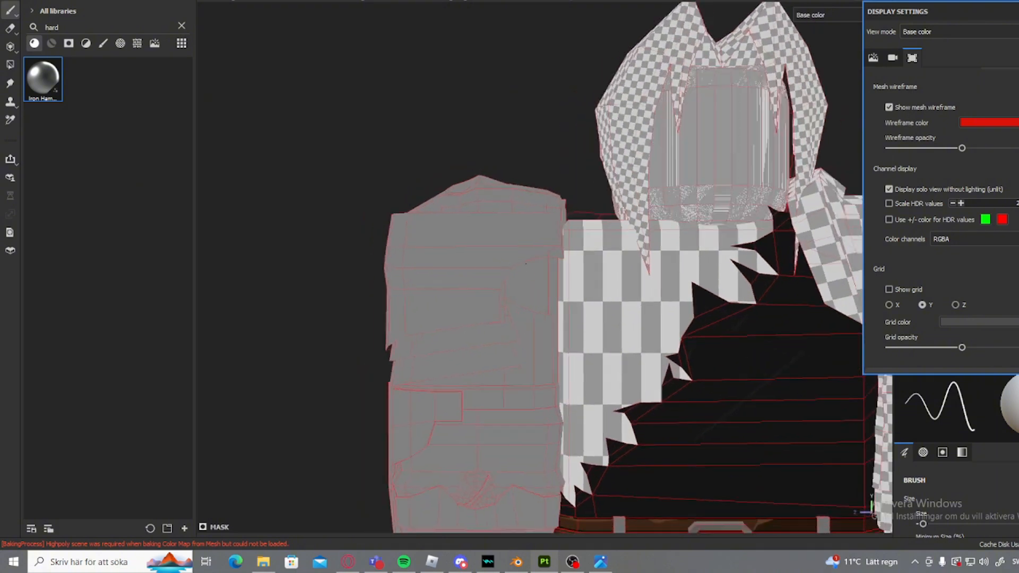
- Try the mirror symmetry axes on the arm and set painting to Mirror Z
scroll(526, 263, up, 5)
scroll(524, 255, down, 3)
alt+drag(340, 196, 753, 254)
click(738, 0)
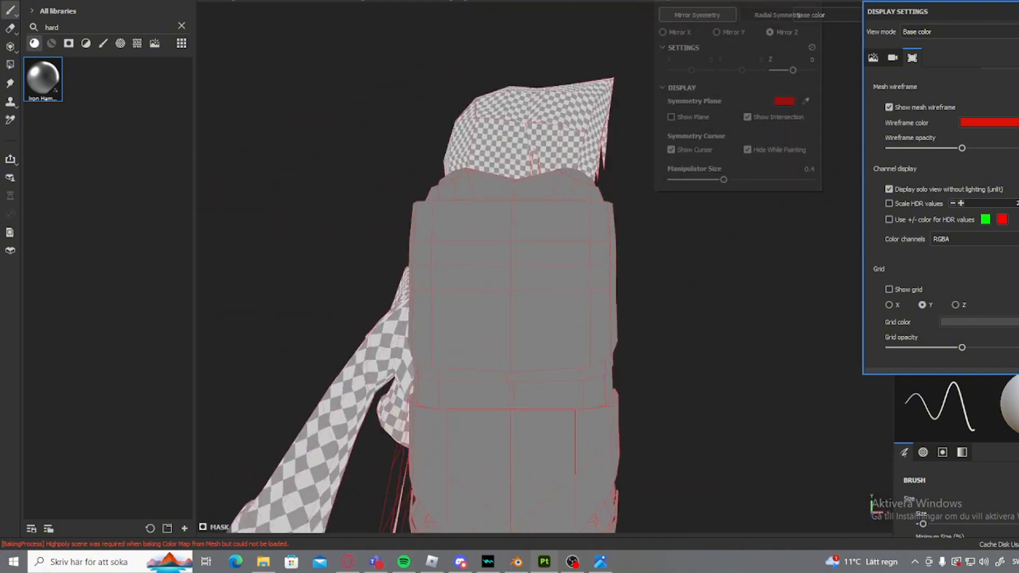
click(687, 32)
alt+drag(633, 107, 615, 212)
click(692, 1)
click(718, 32)
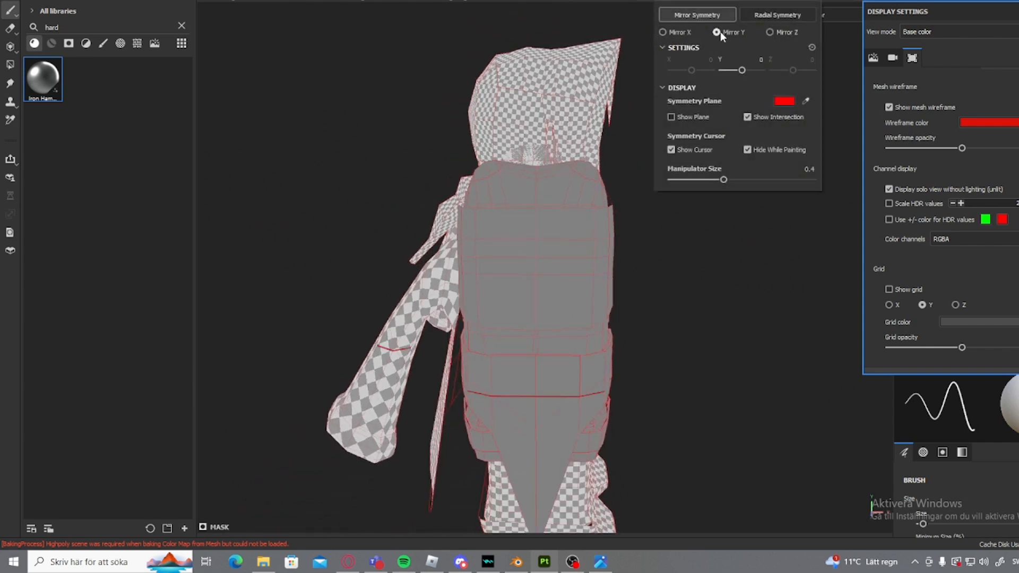
click(772, 31)
alt+drag(632, 124, 457, 233)
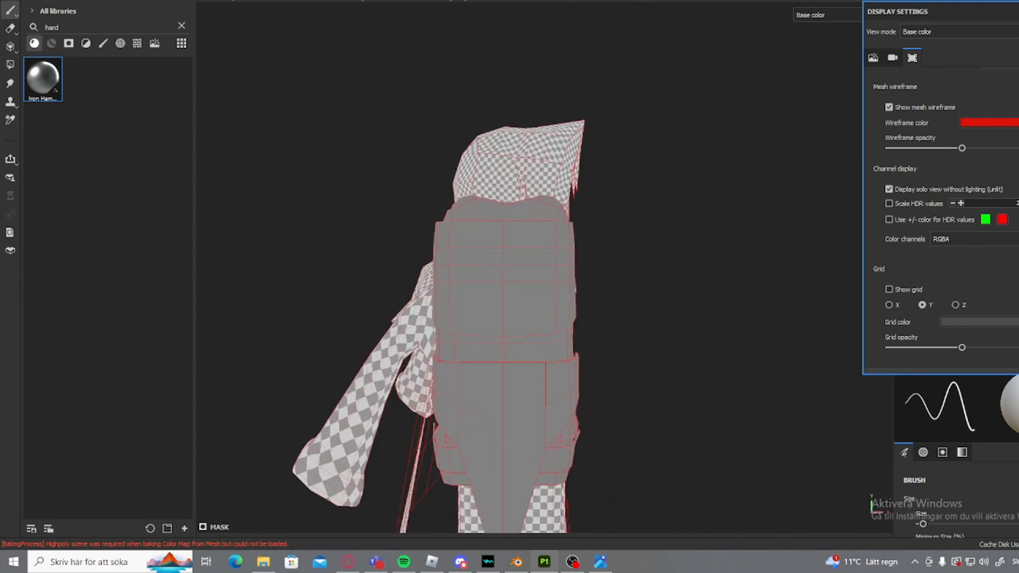
- Shift the symmetry plane along the Z axis so it runs down the middle of the arm
click(692, 1)
click(677, 34)
alt+middle_drag(547, 324, 545, 212)
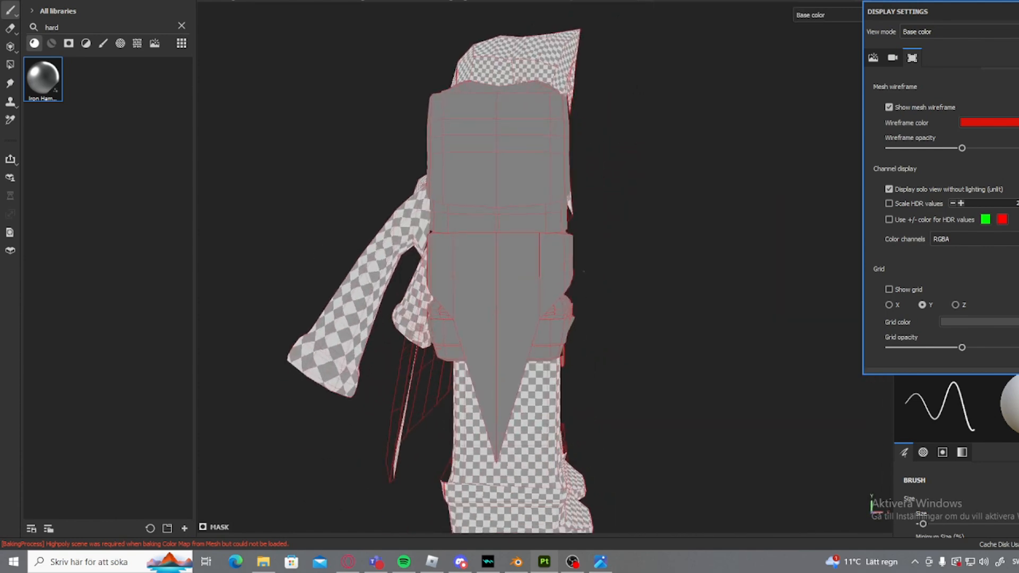
scroll(543, 229, down, 5)
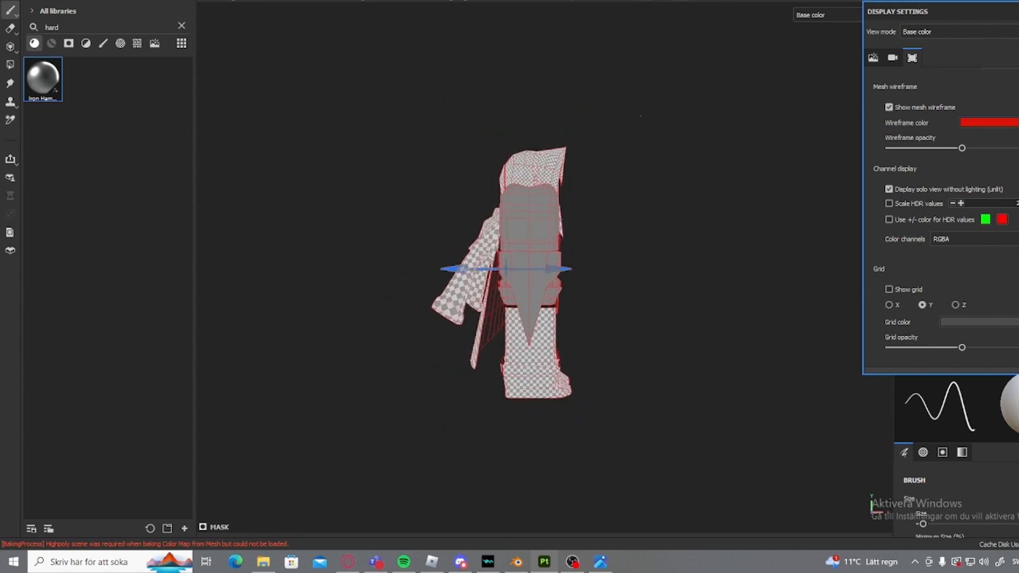
drag(542, 269, 569, 269)
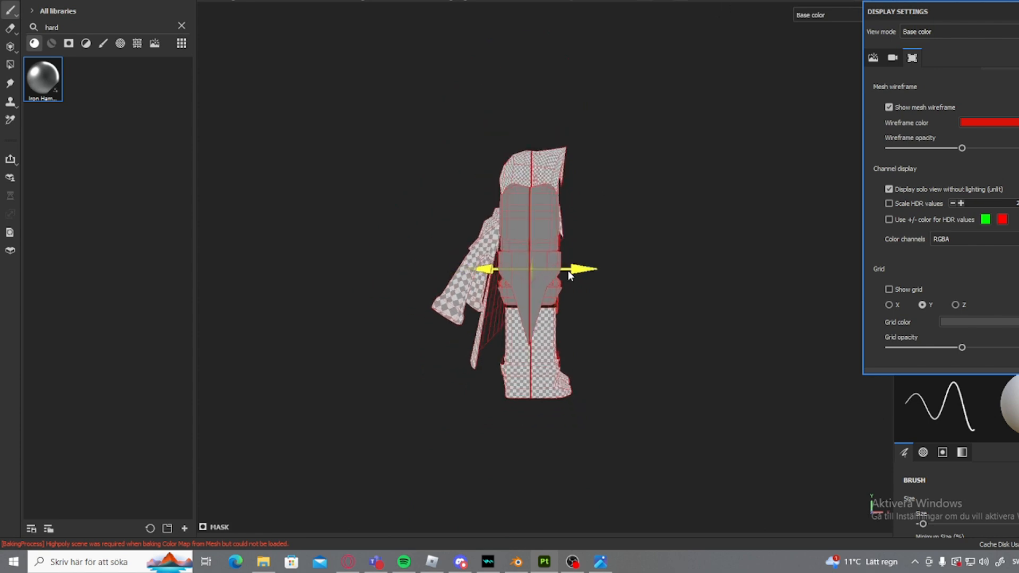
scroll(556, 357, up, 8)
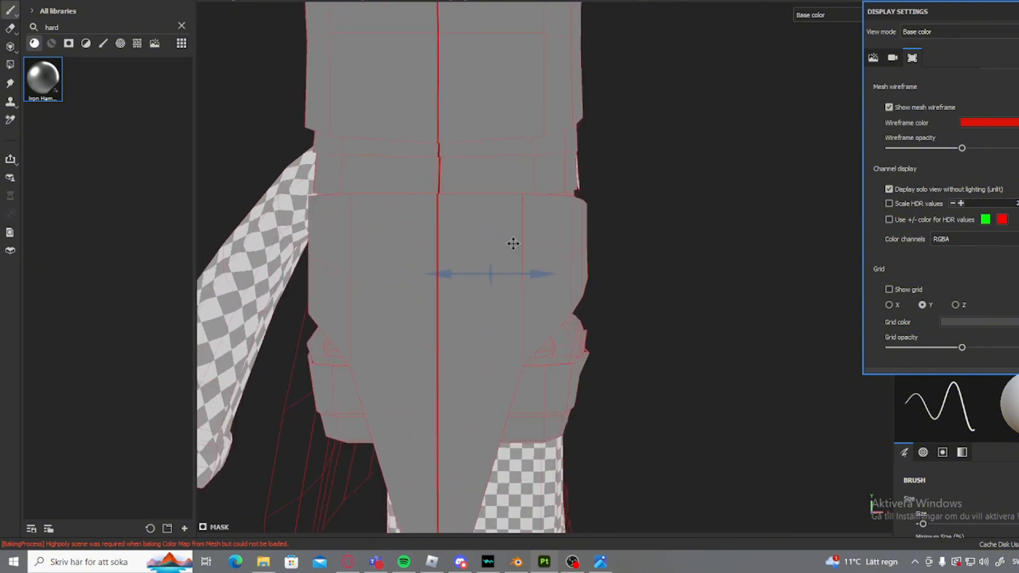
drag(545, 360, 545, 360)
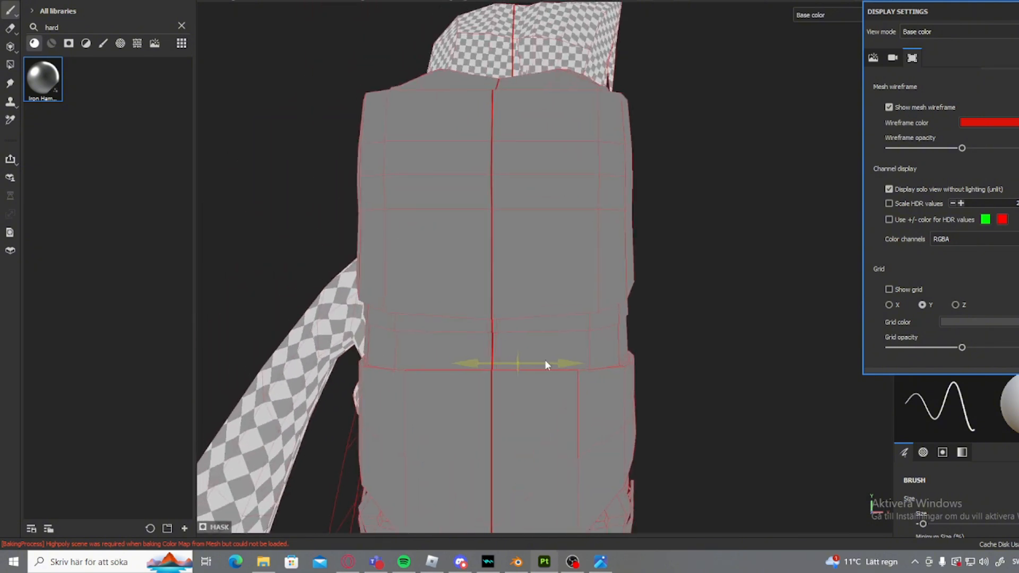
- Start painting the dark hard crease along the horizontal wireframe edge on the upper front of the arm
alt+drag(517, 271, 685, 276)
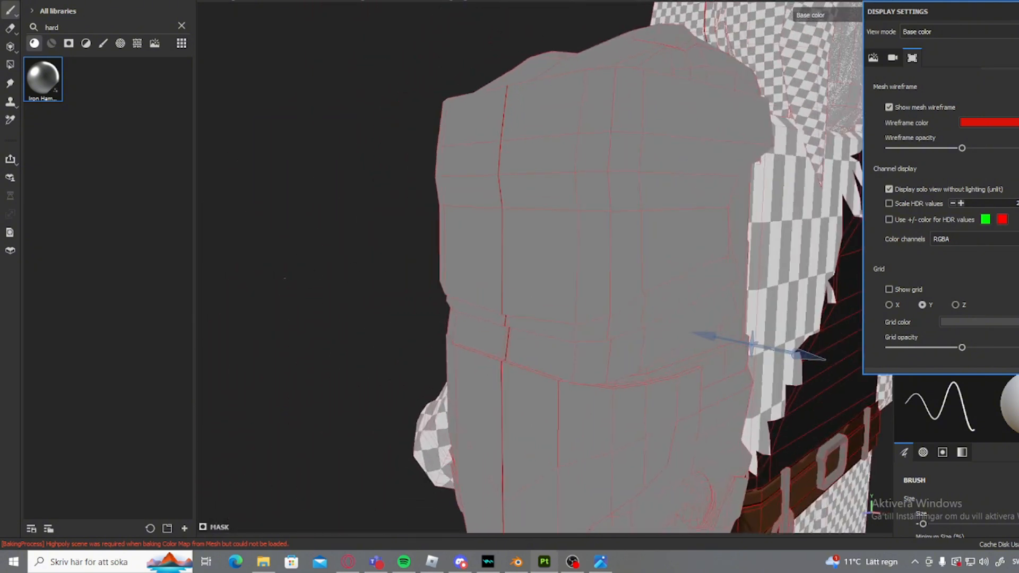
alt+shift+drag(475, 224, 632, 252)
alt+middle_drag(631, 252, 488, 289)
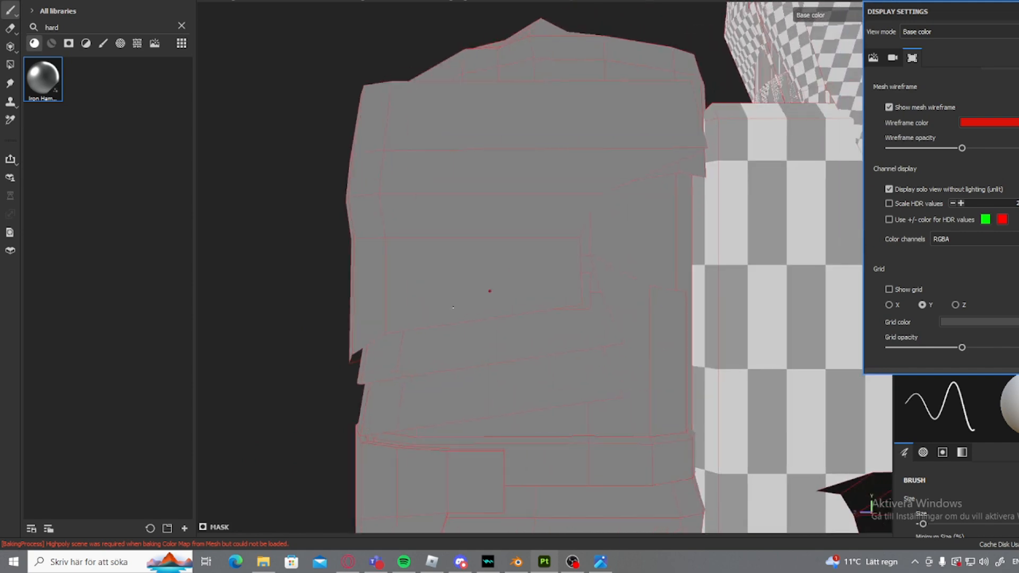
scroll(574, 192, up, 2)
alt+drag(574, 191, 489, 241)
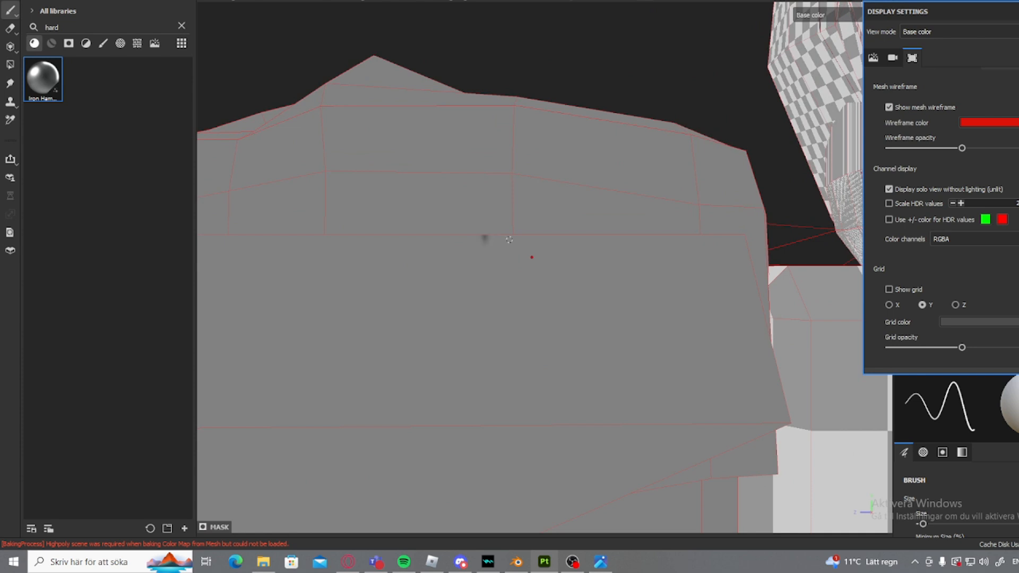
- Paint straight crease lines in the Hard Crease mask along the torso piece's upper edge, outer side and slanted side cutout
shift+click(742, 239)
shift+click(787, 424)
alt+middle_drag(787, 424, 823, 287)
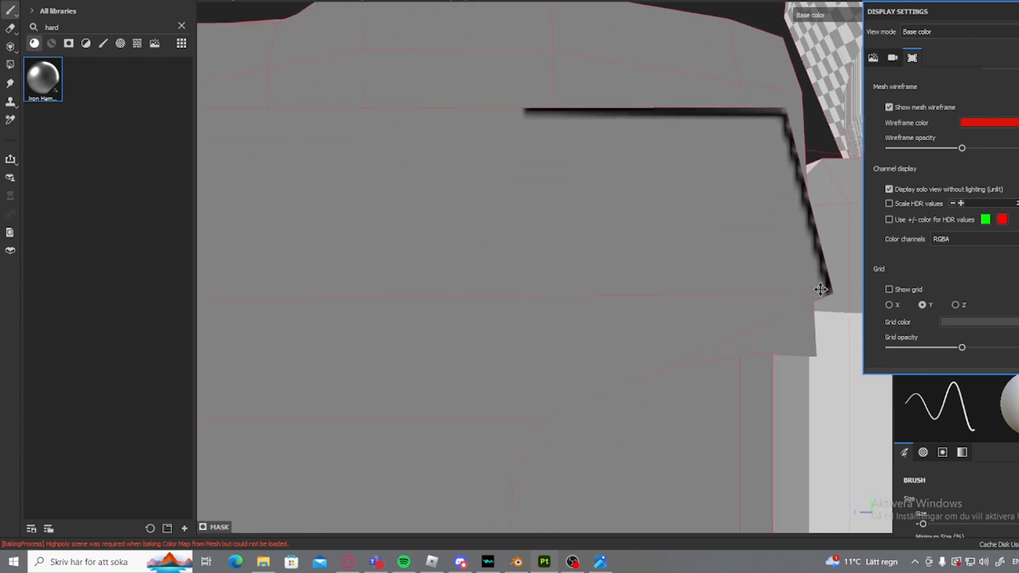
scroll(815, 284, down, 2)
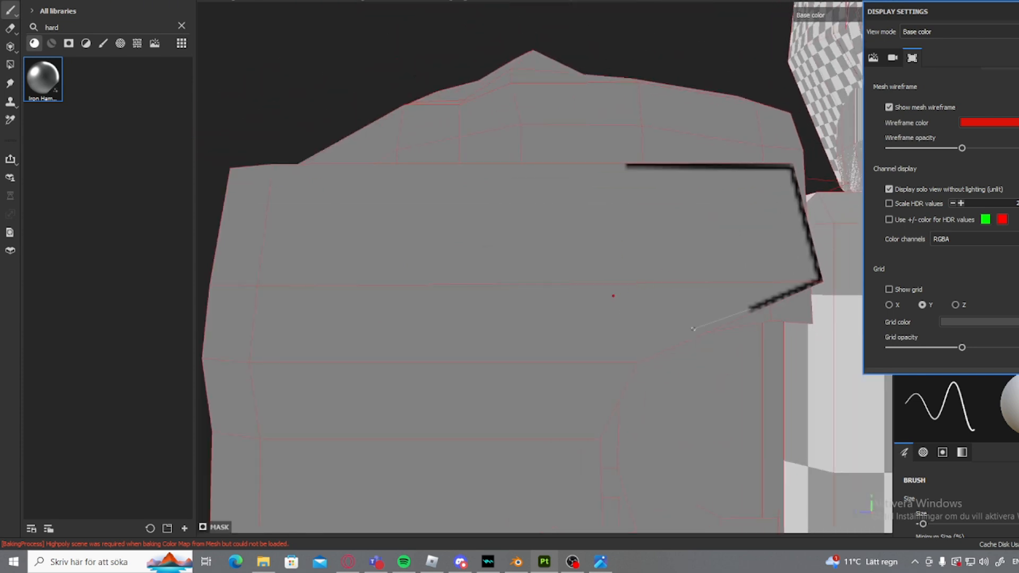
shift+click(696, 335)
shift+click(636, 362)
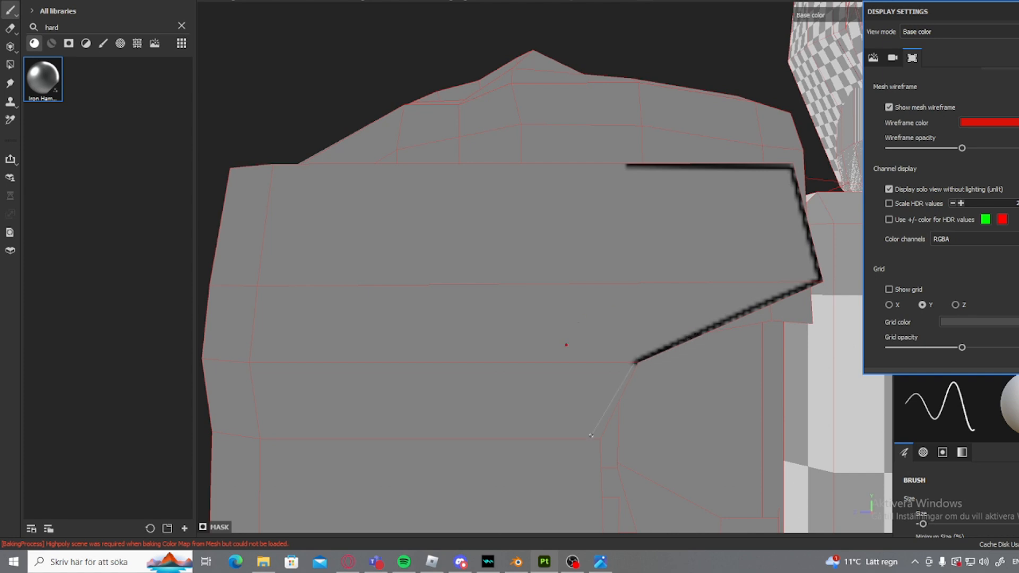
shift+click(596, 439)
alt+middle_drag(597, 438, 598, 200)
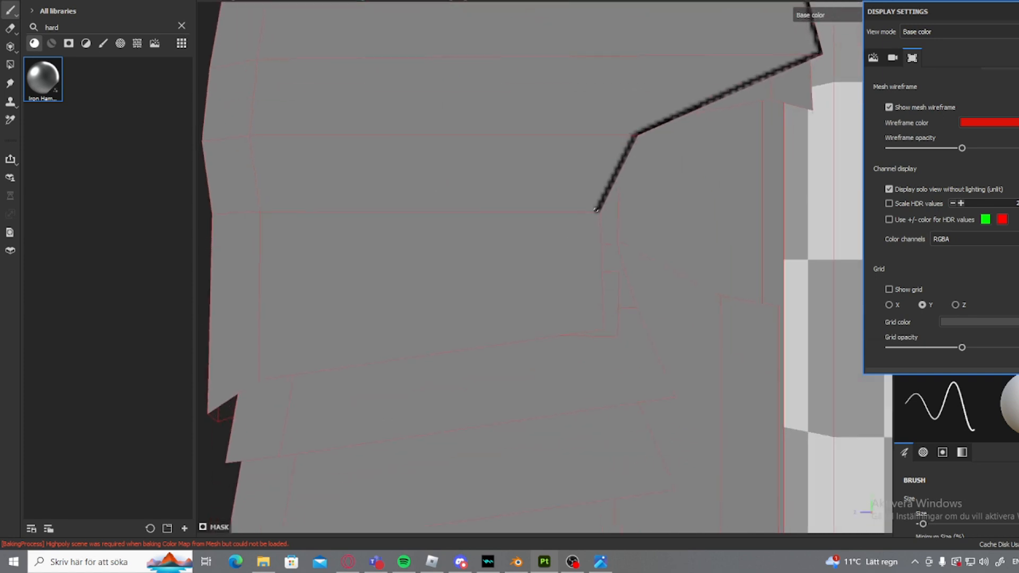
- Continue the crease down the side cutout and along the torso piece's lower edge to the centre line
shift+click(598, 326)
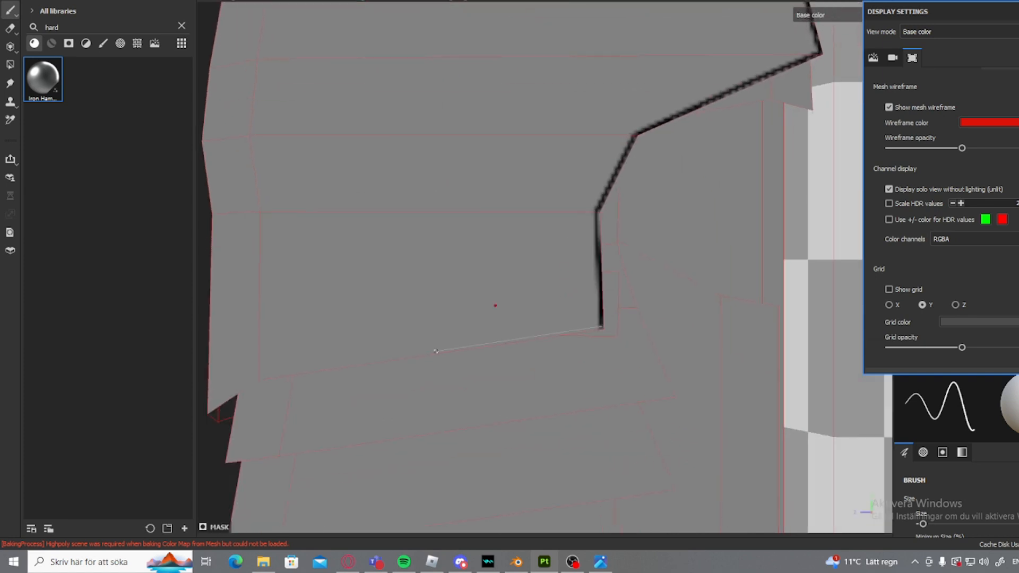
shift+click(259, 379)
mouse_move(259, 379)
alt+mouse_down()
mouse_move(397, 367)
mouse_move(682, 295)
mouse_move(657, 293)
alt+mouse_up()
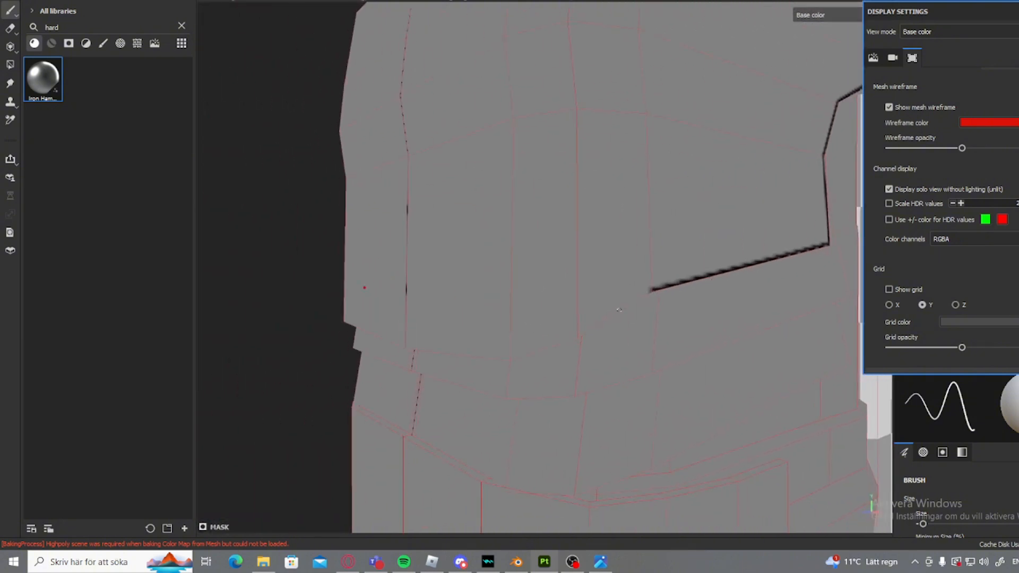
shift+click(577, 335)
shift+click(507, 361)
alt+drag(507, 361, 508, 354)
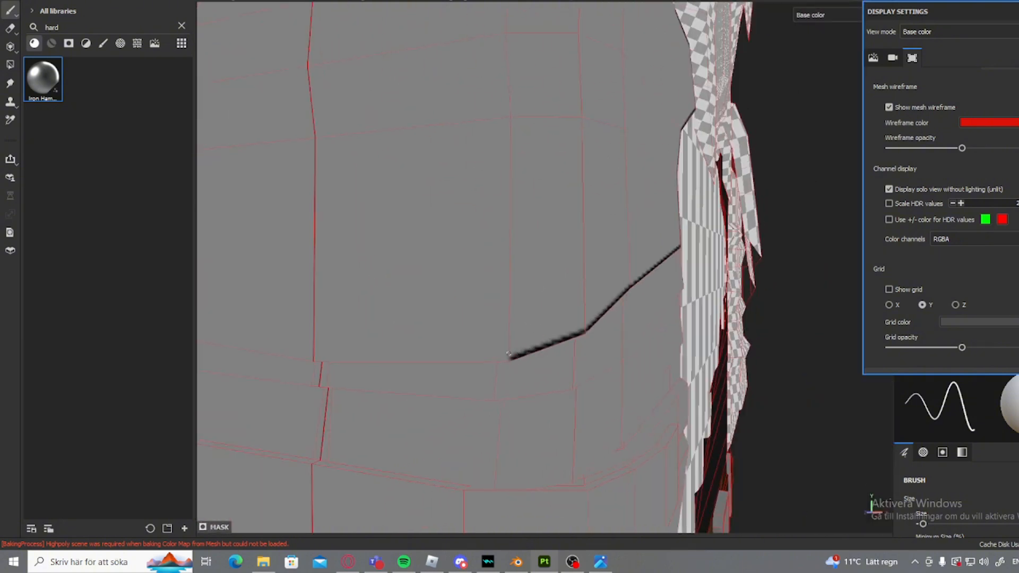
shift+click(313, 364)
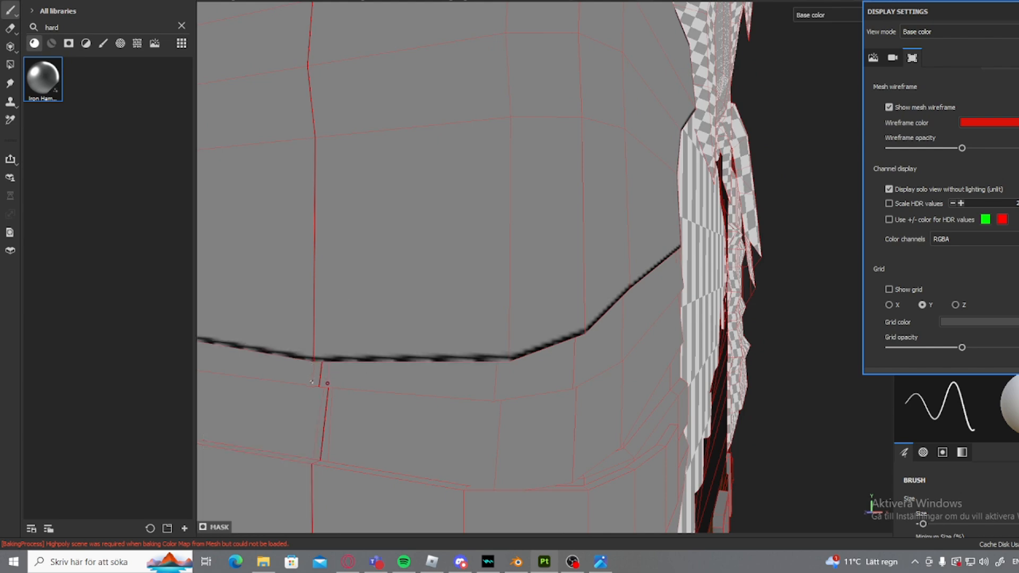
- Paint a second straight-segment crease along the lower edge of the narrow band beneath the torso piece, from centre to side
shift+click(492, 399)
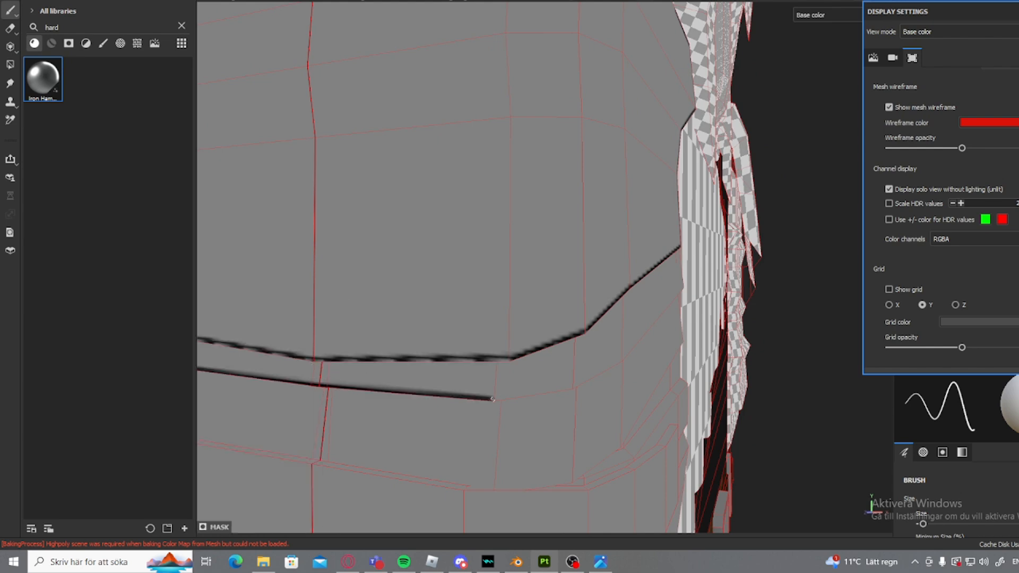
shift+click(572, 383)
alt+drag(572, 382, 467, 441)
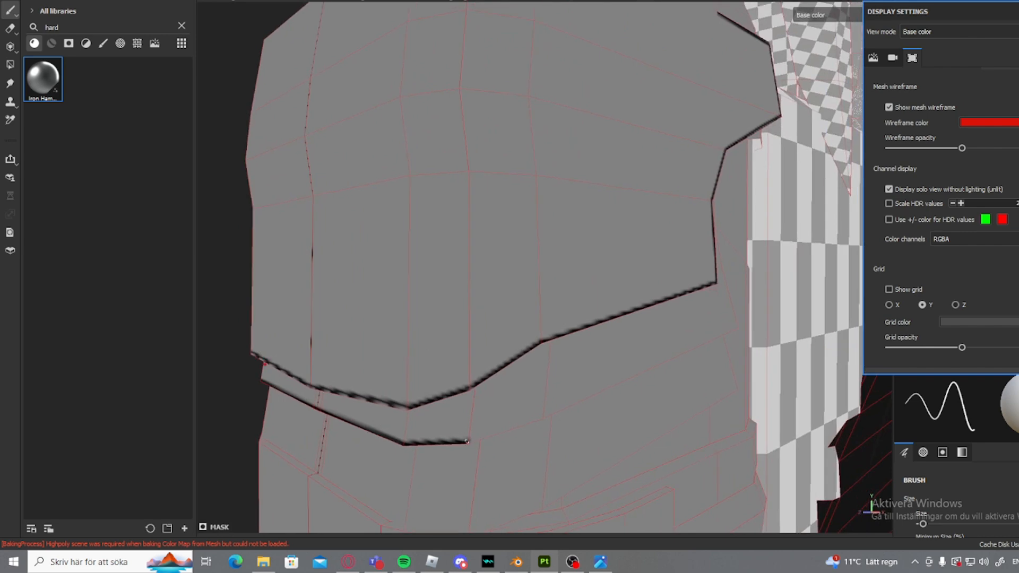
shift+click(545, 415)
shift+click(735, 326)
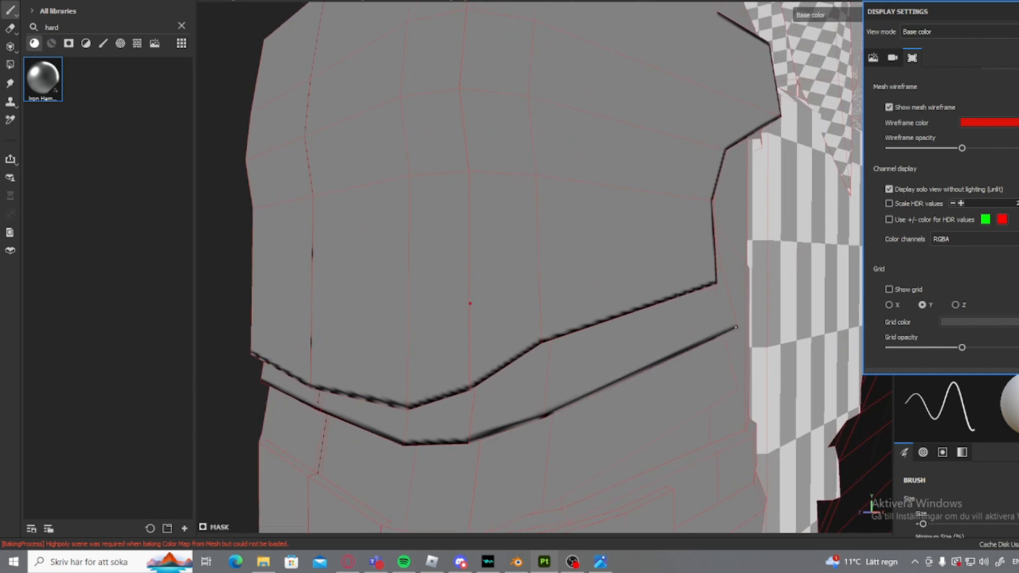
- Paint the crease up the narrow band's side end, following the wireframe edges to the side cutout
alt+drag(735, 326, 423, 403)
alt+middle_drag(423, 403, 417, 356)
scroll(416, 355, up, 3)
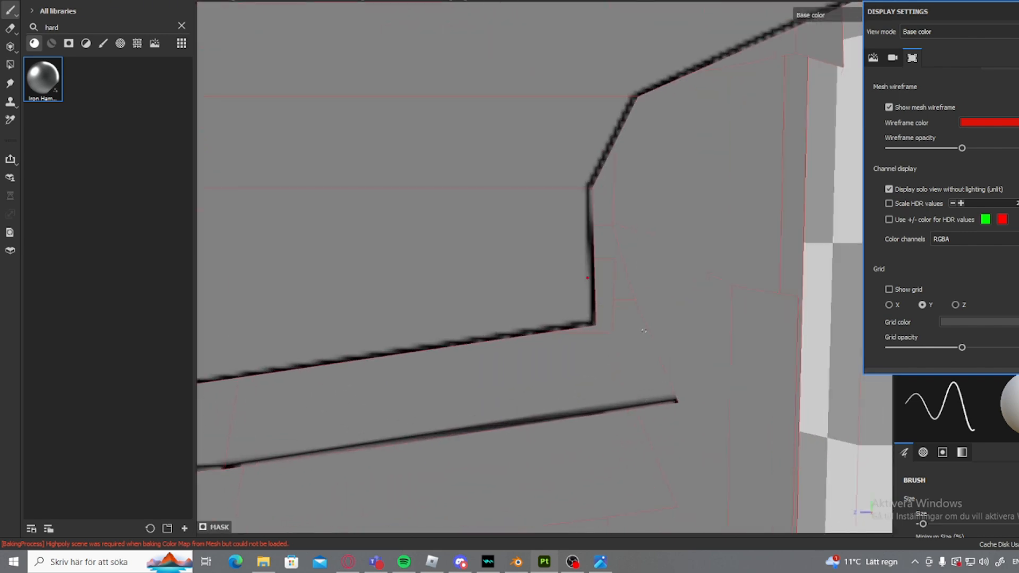
shift+click(643, 331)
shift+click(630, 295)
shift+click(609, 233)
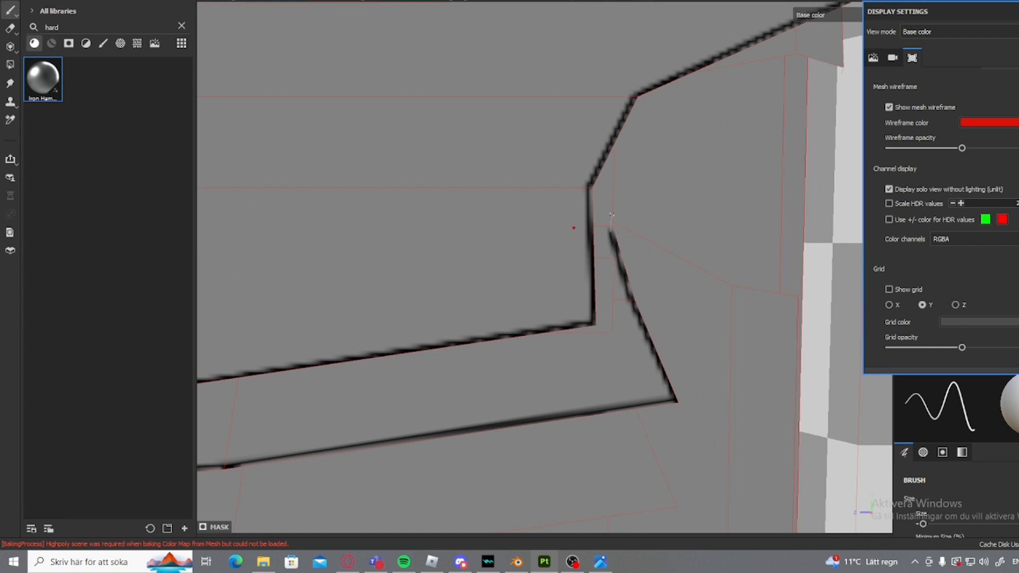
shift+click(609, 189)
shift+click(613, 141)
mouse_move(615, 212)
alt+mouse_down()
mouse_move(500, 237)
mouse_move(395, 239)
mouse_move(611, 292)
alt+mouse_up()
- Paint the crease down the side end of the second band and along the outer part of its lower edge
scroll(626, 342, down, 3)
mouse_move(627, 346)
alt+middle_down()
mouse_move(667, 379)
mouse_move(621, 208)
alt+middle_up()
scroll(629, 208, up, 2)
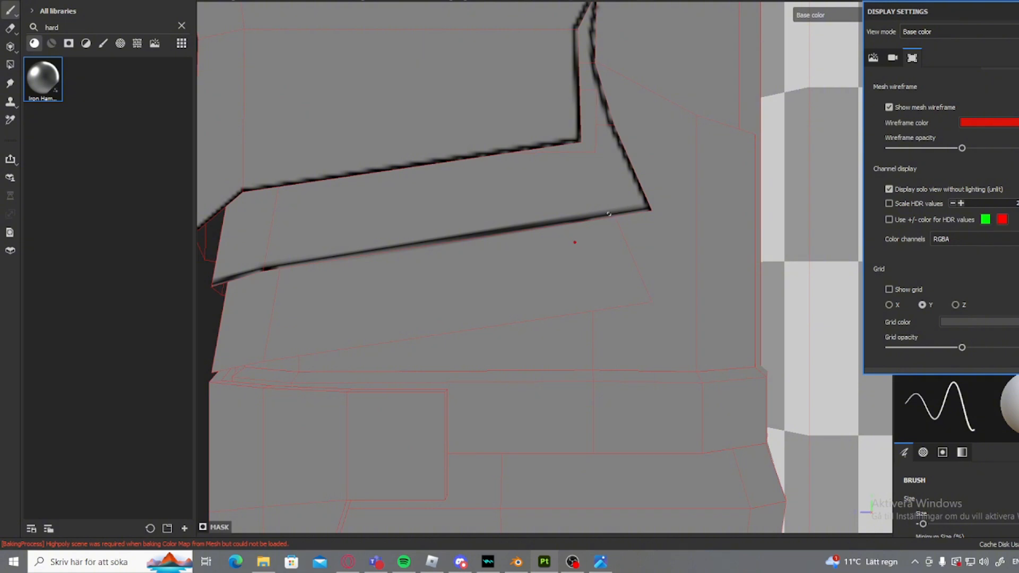
shift+click(647, 296)
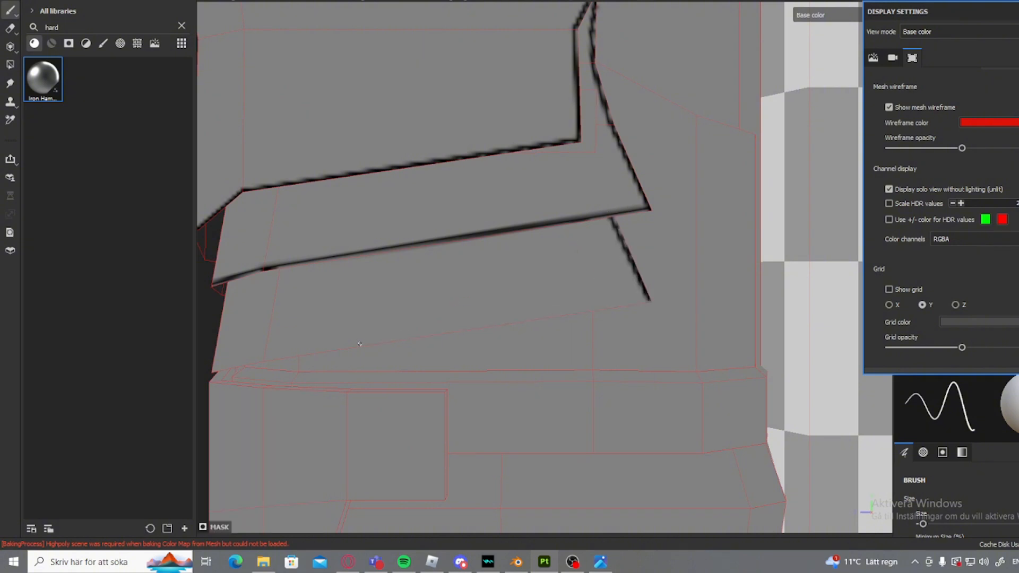
shift+click(360, 344)
alt+drag(360, 344, 663, 321)
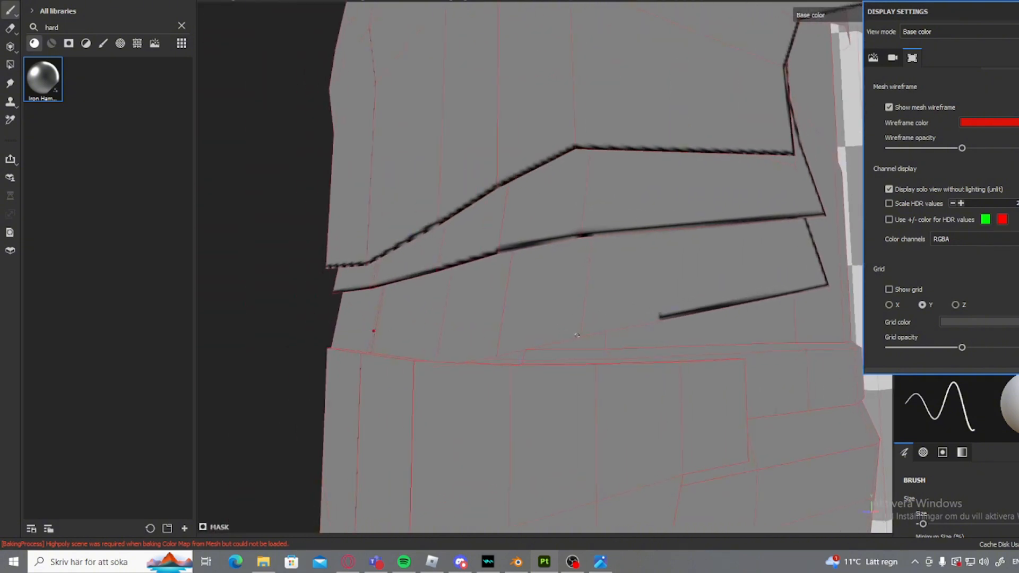
- Extend the second band's lower-edge crease around the front to the centre line
shift+click(577, 335)
shift+click(496, 354)
alt+drag(462, 353, 495, 358)
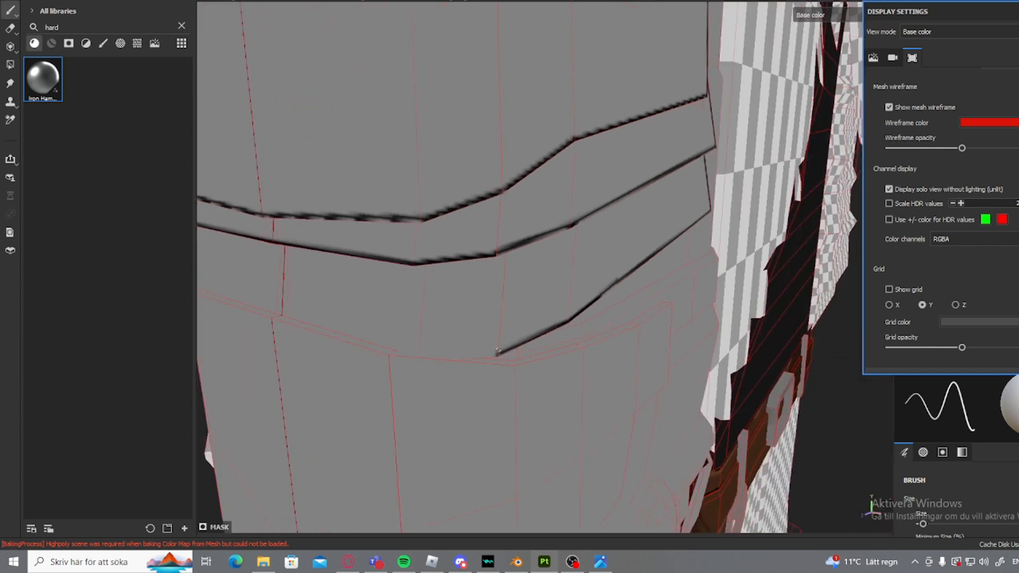
shift+click(415, 351)
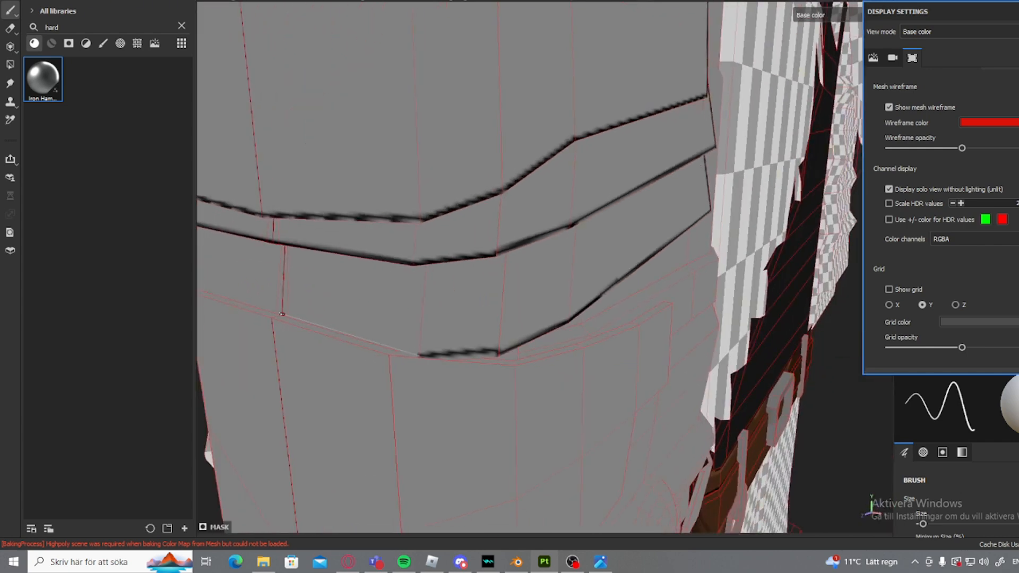
shift+click(282, 314)
alt+drag(281, 314, 427, 318)
alt+drag(256, 358, 278, 332)
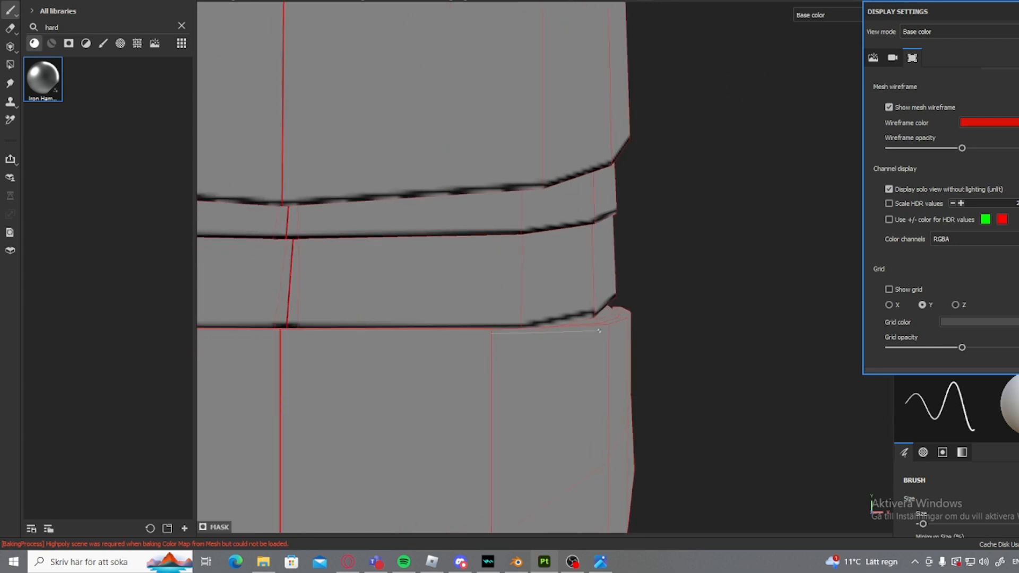
- Enlarge the brush and undo the last stroke on the lower front panel
alt+drag(601, 331, 506, 389)
scroll(768, 300, down, 3)
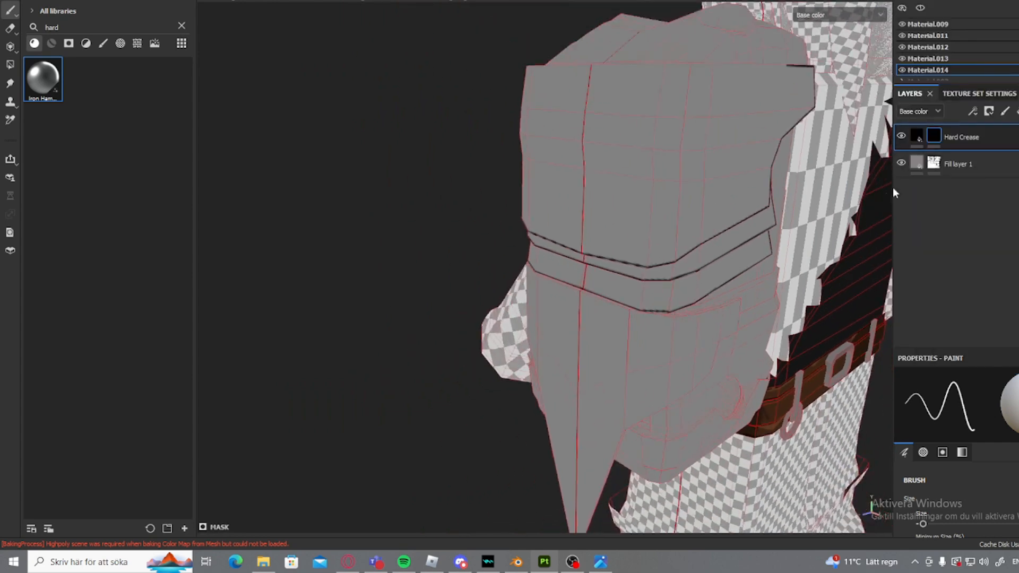
alt+drag(743, 310, 559, 337)
scroll(560, 336, down, 3)
scroll(559, 337, up, 3)
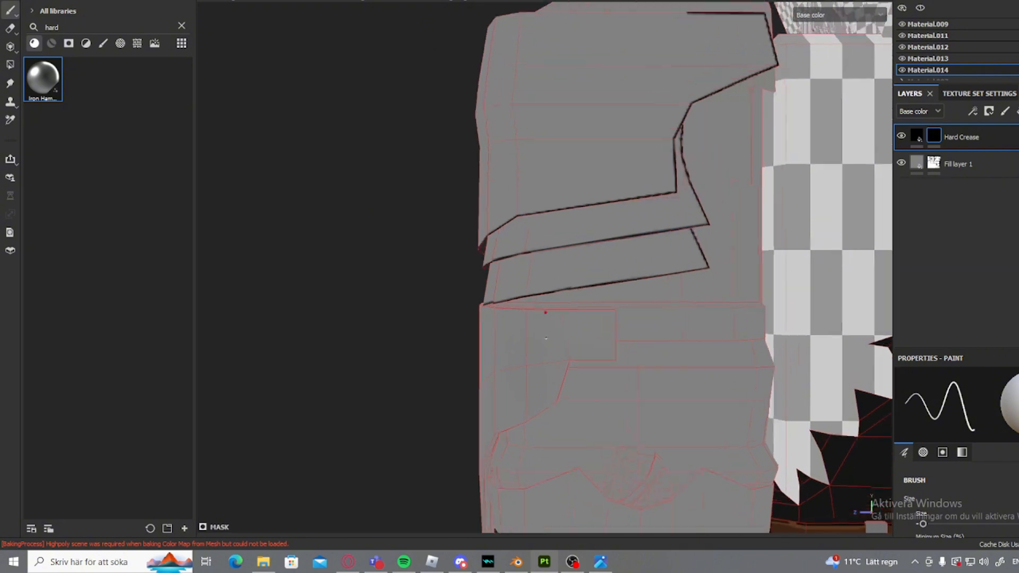
ctrl+right_drag(559, 337, 587, 336)
mouse_move(466, 347)
alt+mouse_down()
mouse_move(605, 369)
mouse_move(432, 382)
mouse_move(462, 392)
mouse_move(378, 388)
alt+mouse_up()
key(ctrl+z)
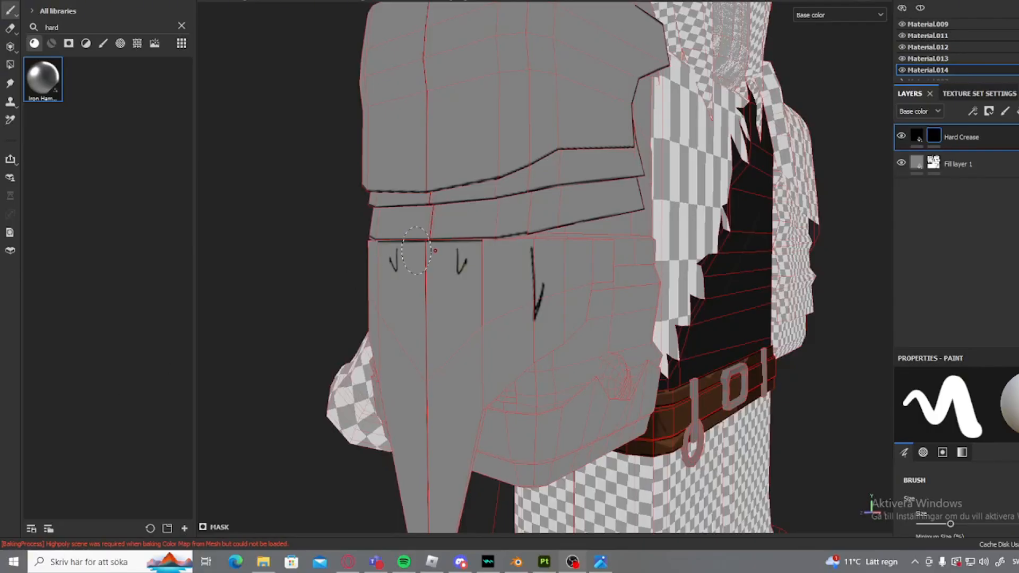
- Erase the stray crease mark beneath the upper edge of the lower front panel, and switch back to the paint brush
alt+drag(417, 250, 516, 274)
key(2)
scroll(492, 265, up, 3)
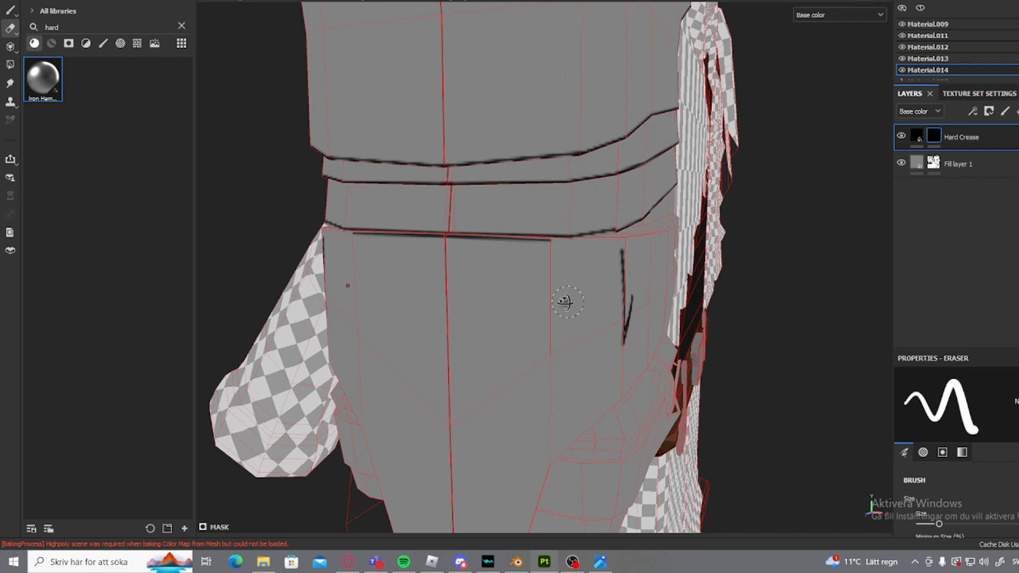
scroll(565, 302, up, 3)
drag(618, 244, 631, 374)
key(1)
scroll(555, 229, up, 2)
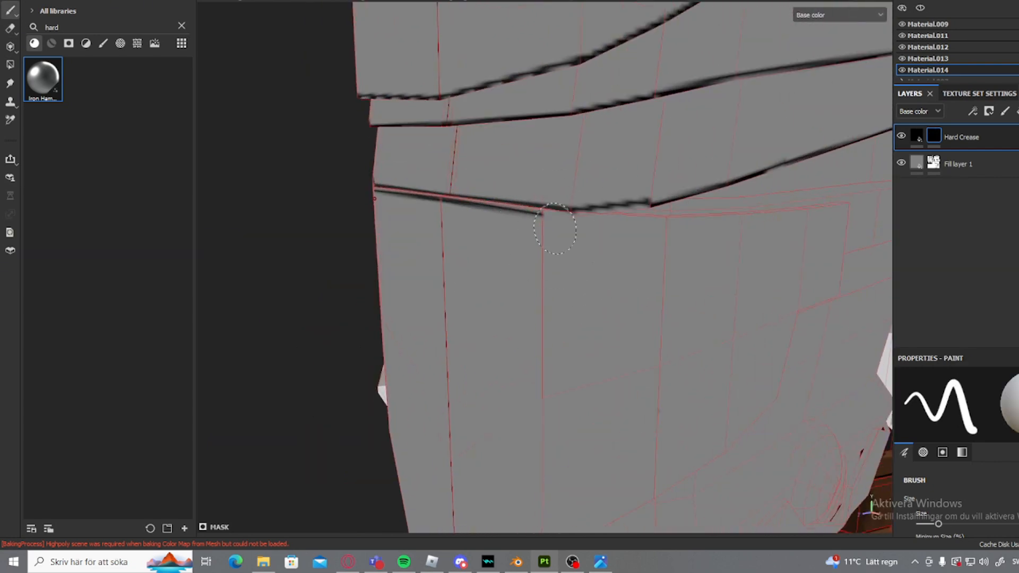
- Shrink the brush and extend the crease along the lower front panel's upper edge to its side tab
ctrl+right_drag(555, 228, 531, 229)
alt+drag(555, 229, 455, 176)
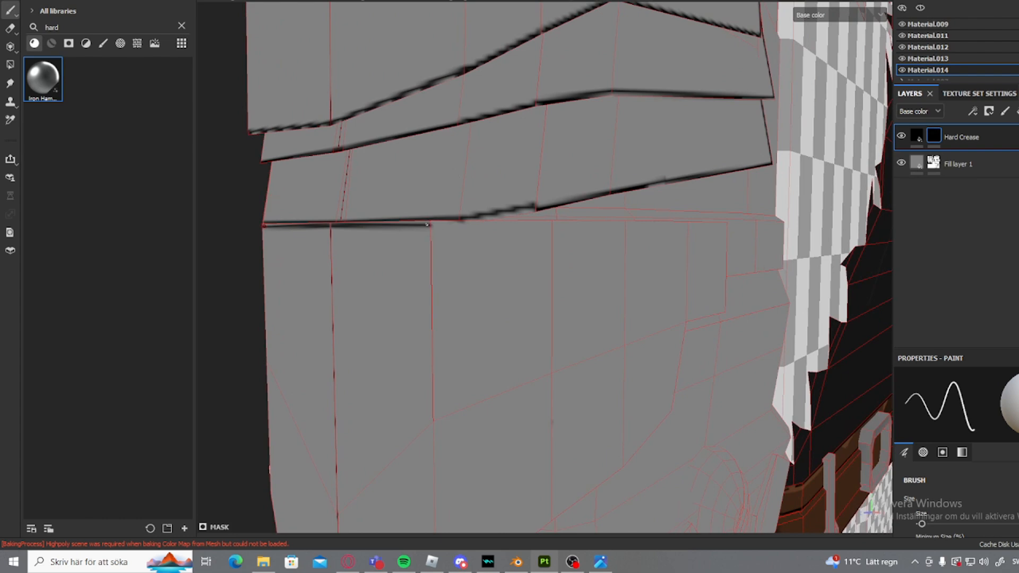
shift+click(547, 220)
shift+click(630, 225)
shift+click(724, 224)
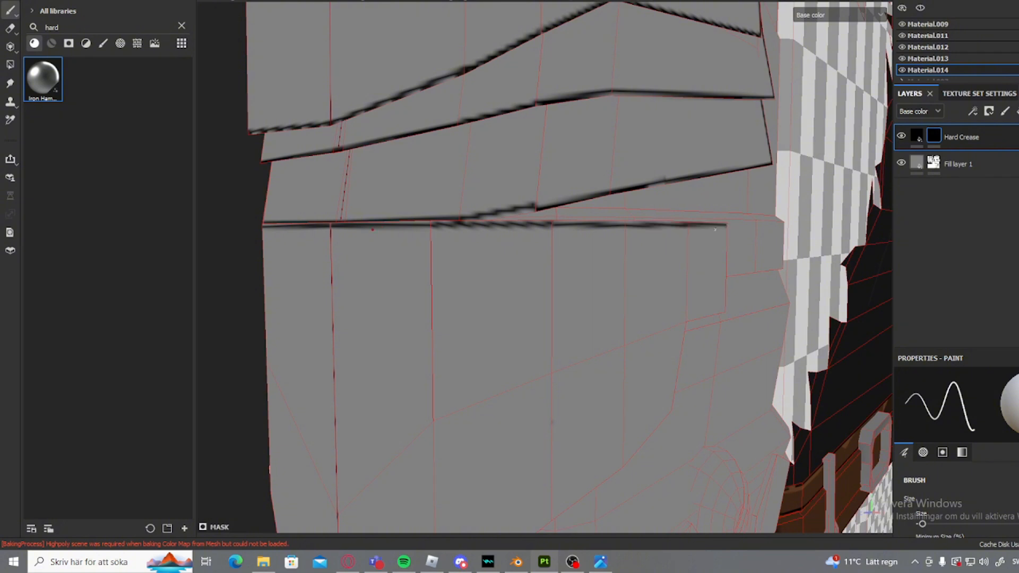
- Paint creases around the side tab of the lower front panel and down the slanted edge below it
mouse_move(725, 223)
alt+mouse_down()
mouse_move(566, 255)
mouse_move(760, 218)
alt+mouse_up()
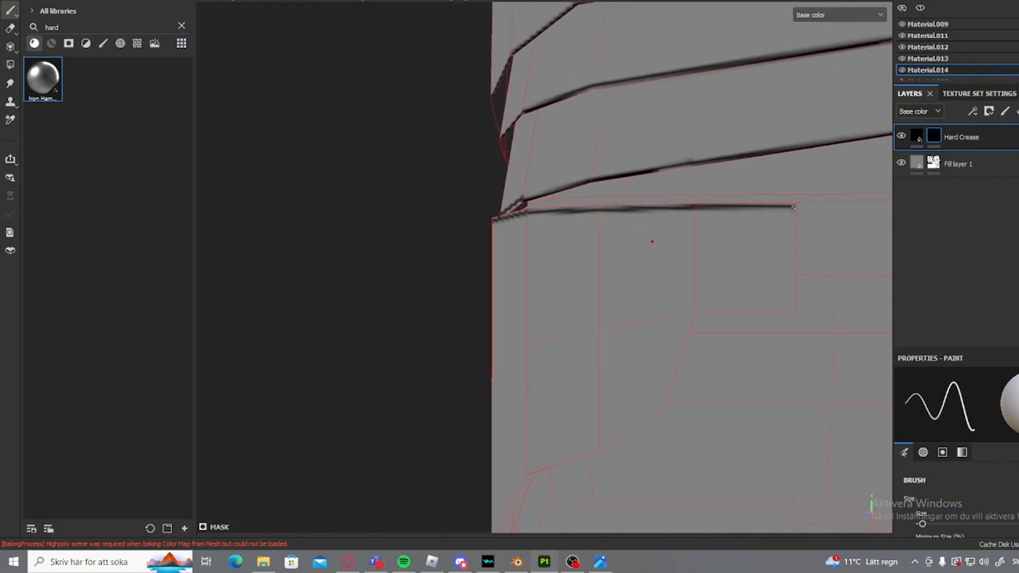
shift+click(793, 310)
shift+click(691, 310)
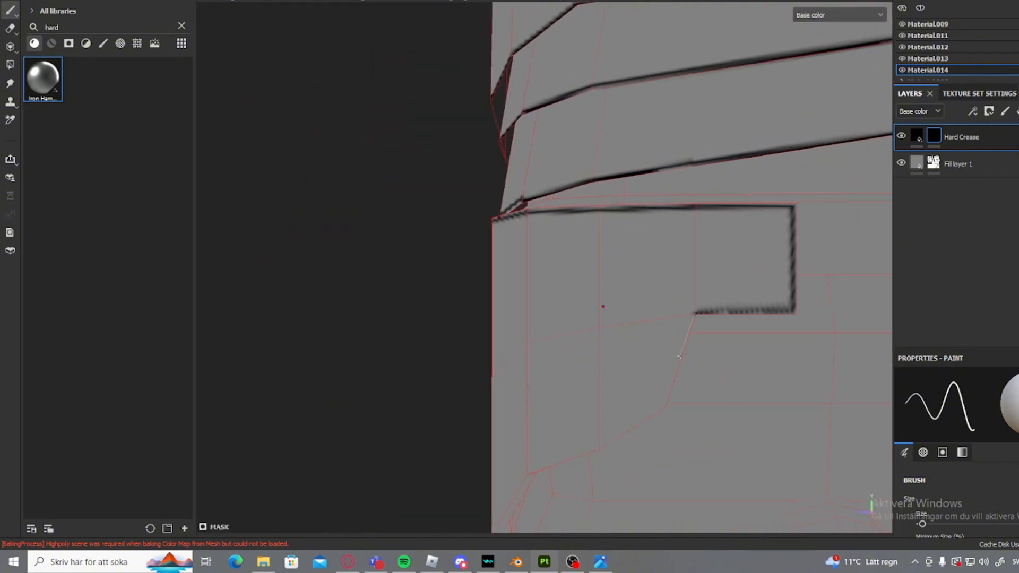
shift+click(663, 401)
- Continue the crease along the front panel's curved lower edge to the top of the pointed tail
mouse_move(663, 401)
alt+mouse_down()
mouse_move(748, 373)
mouse_move(741, 333)
alt+mouse_up()
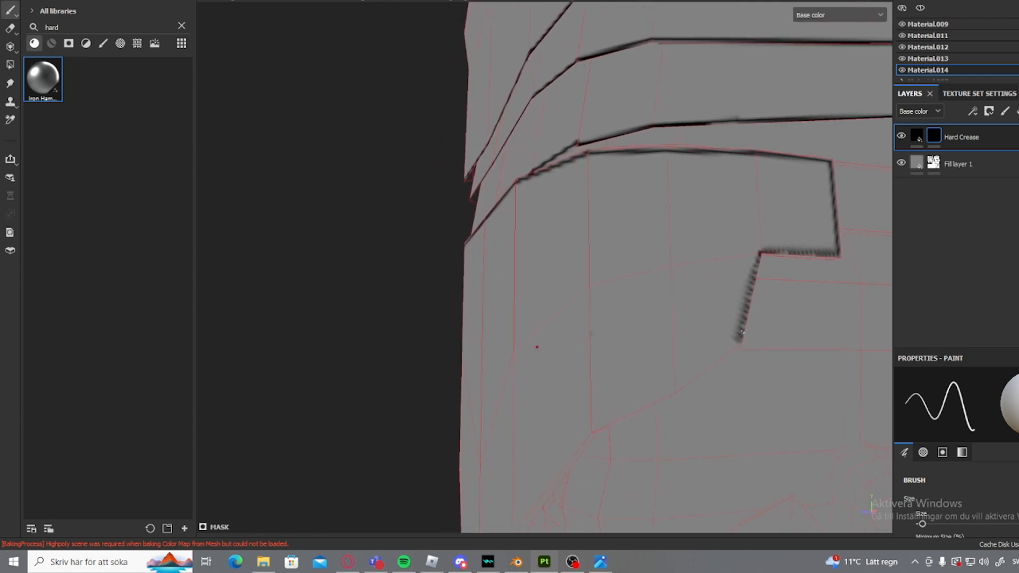
shift+click(670, 383)
mouse_move(669, 383)
alt+mouse_down()
mouse_move(709, 398)
mouse_move(721, 287)
alt+mouse_up()
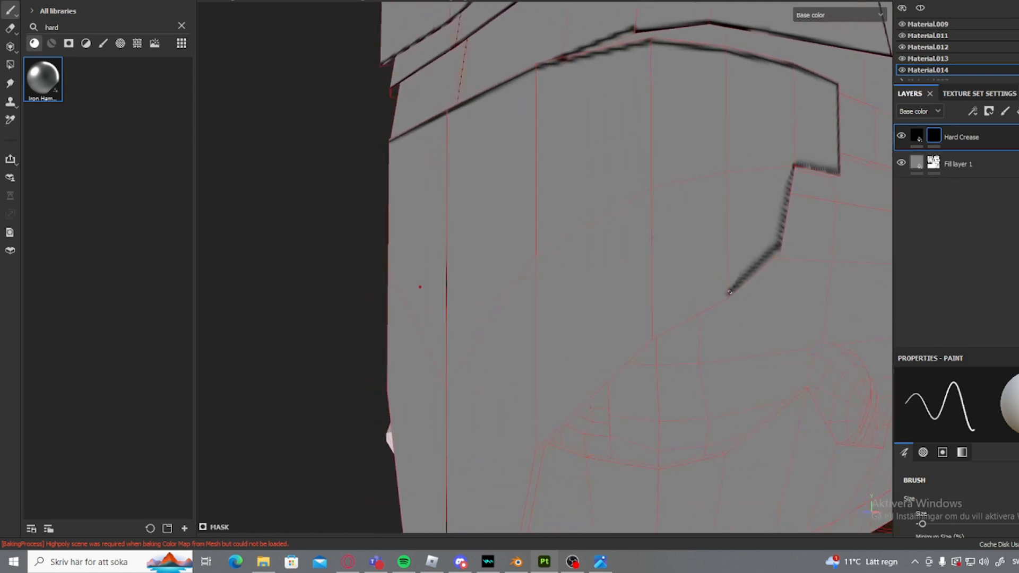
alt+drag(651, 335, 694, 264)
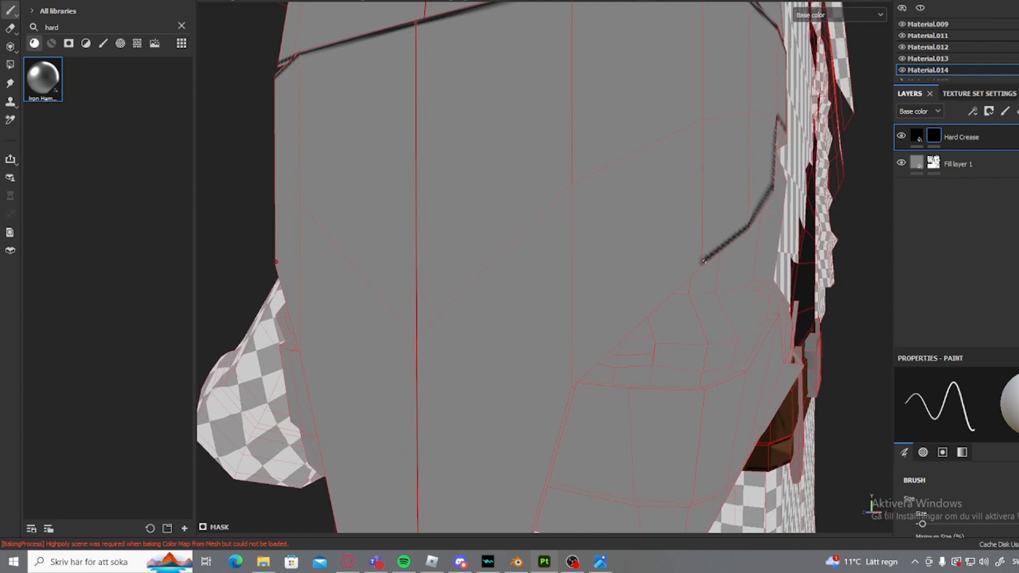
key(shift)
shift+click(572, 382)
- Paint the crease along the pointed tail's slanted edge down to its tip
mouse_move(572, 382)
alt+mouse_down()
mouse_move(596, 375)
mouse_move(660, 171)
alt+mouse_up()
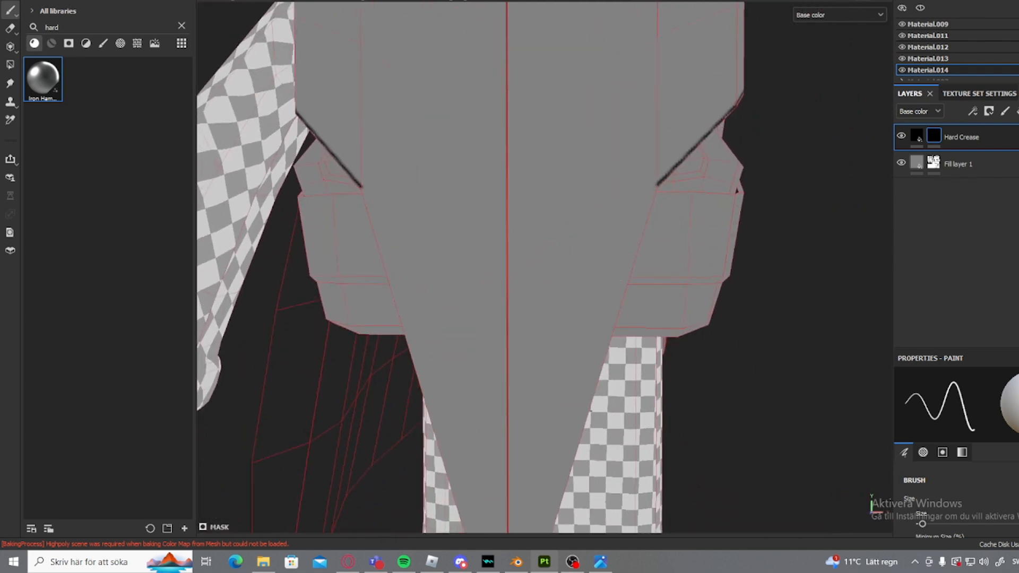
shift+click(580, 435)
alt+middle_drag(580, 435, 610, 272)
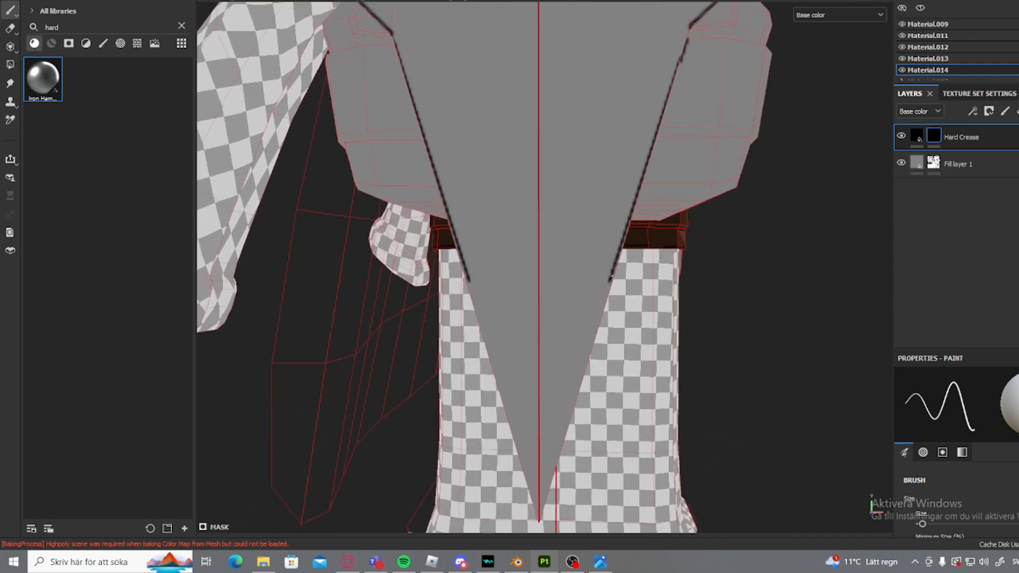
key(shift)
shift+click(539, 518)
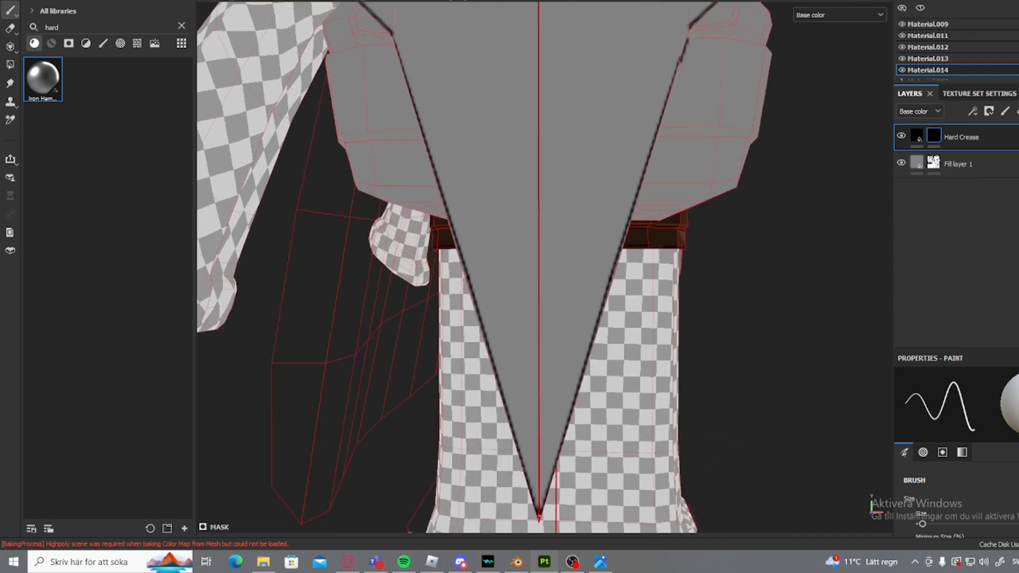
- Switch to the Eraser, shrink it, and erase the stray crease marks beside the lower end of the front panel
mouse_move(539, 518)
alt+mouse_down()
mouse_move(494, 268)
mouse_move(403, 239)
alt+mouse_up()
alt+middle_drag(403, 239, 334, 427)
key(2)
alt+drag(333, 427, 395, 422)
alt+middle_drag(395, 422, 523, 309)
scroll(523, 310, up, 4)
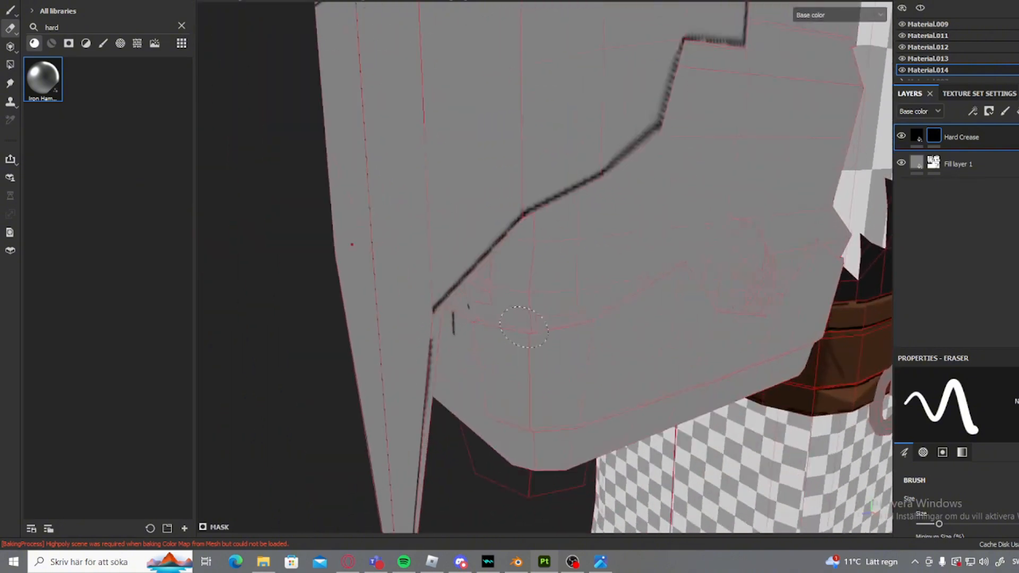
ctrl+right_drag(483, 310, 465, 310)
alt+drag(477, 302, 499, 297)
scroll(456, 305, up, 3)
click(431, 320)
drag(400, 341, 402, 362)
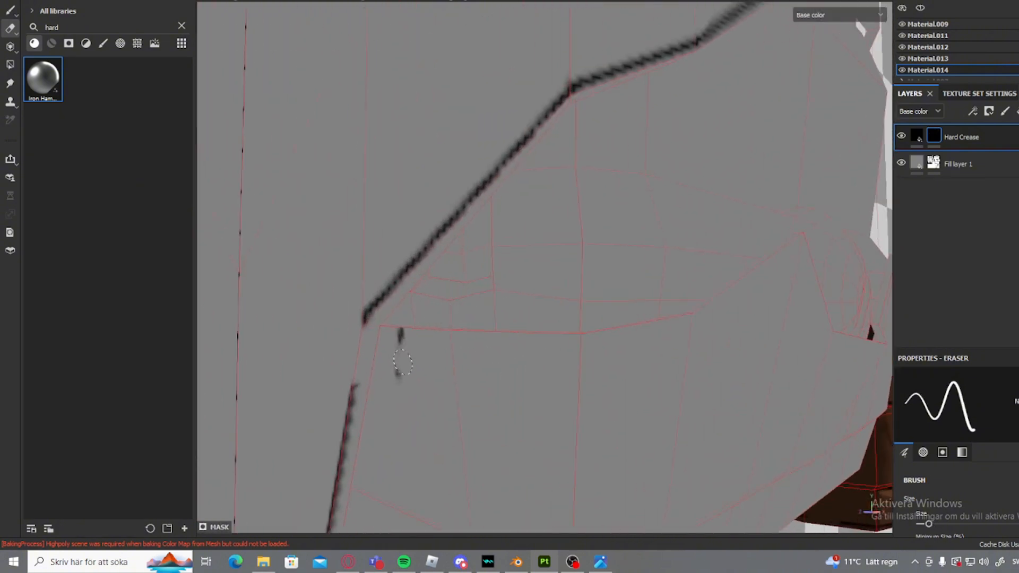
- Return to painting, isolate the Material.014 texture set, and paint the crease along the waistband's upper edge below the lowest side flap
key(1)
mouse_move(396, 413)
alt+mouse_down()
mouse_move(407, 334)
mouse_move(363, 387)
alt+mouse_up()
scroll(441, 389, down, 3)
alt+drag(573, 360, 503, 297)
alt+middle_drag(503, 298, 437, 354)
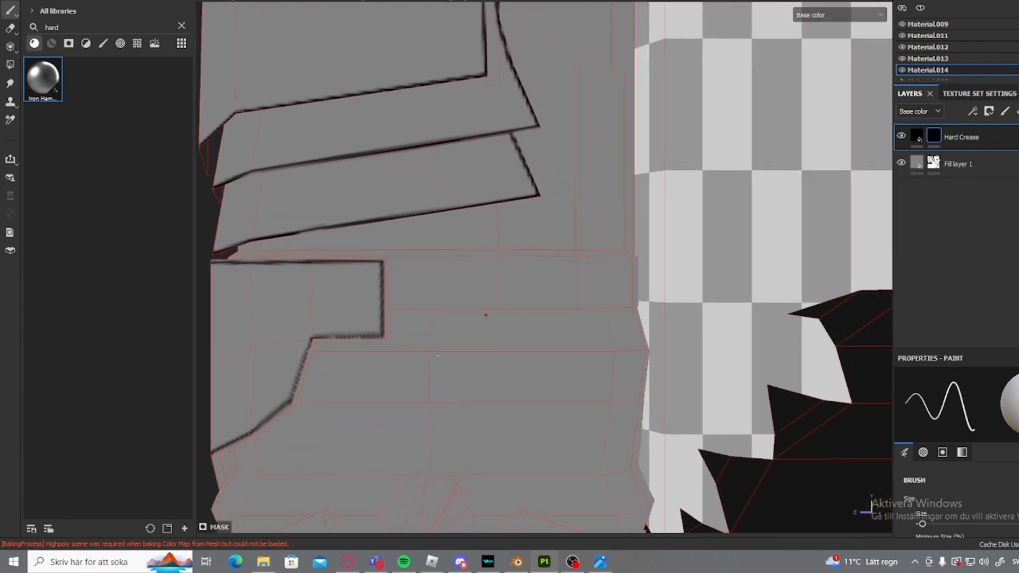
scroll(505, 268, up, 4)
alt+middle_drag(352, 245, 614, 306)
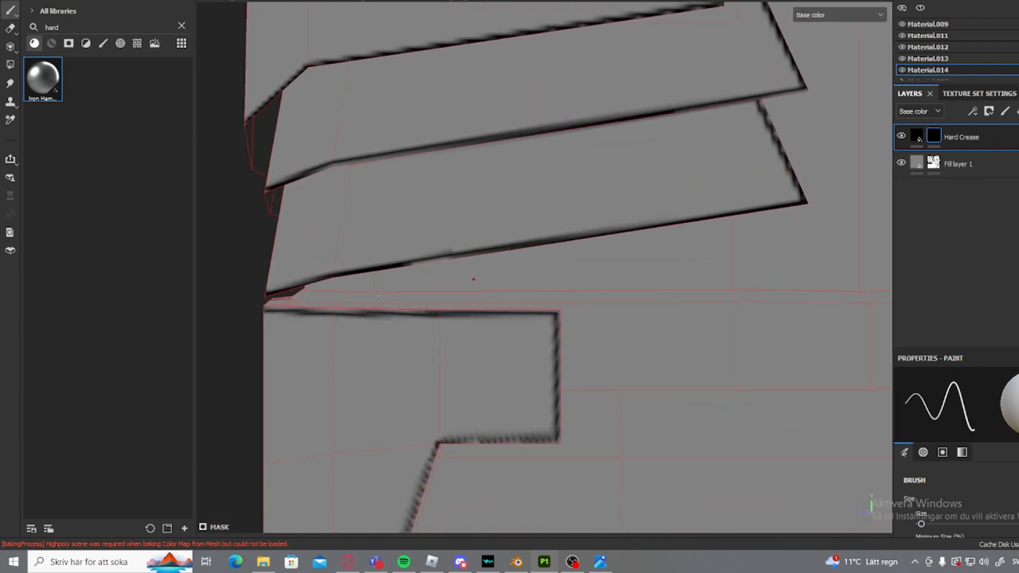
shift+click(375, 291)
click(920, 8)
alt+drag(786, 255, 726, 266)
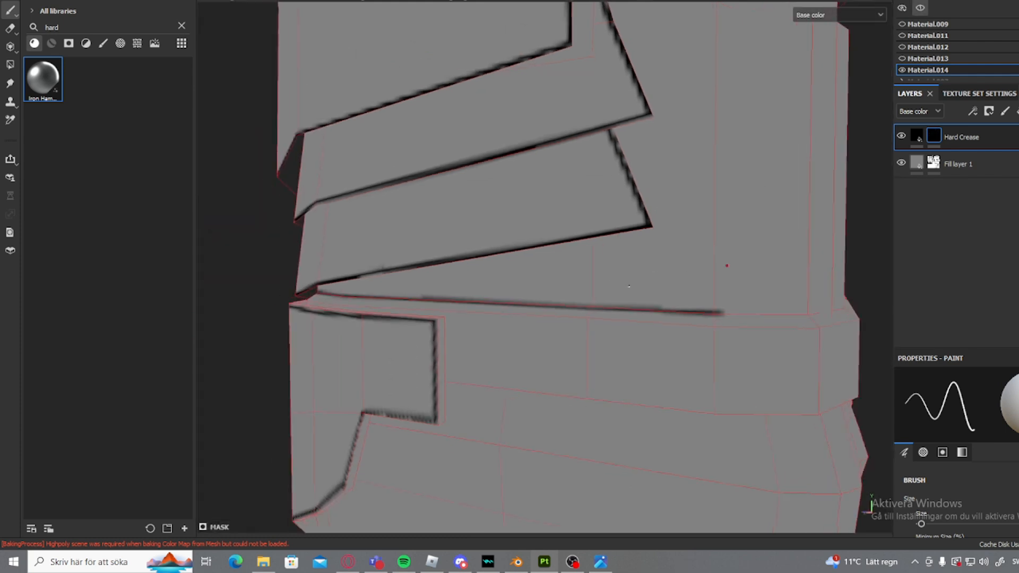
alt+middle_drag(725, 266, 627, 277)
shift+click(670, 281)
- Try to paint a second crease line just below the waistband's upper edge
alt+drag(670, 281, 641, 304)
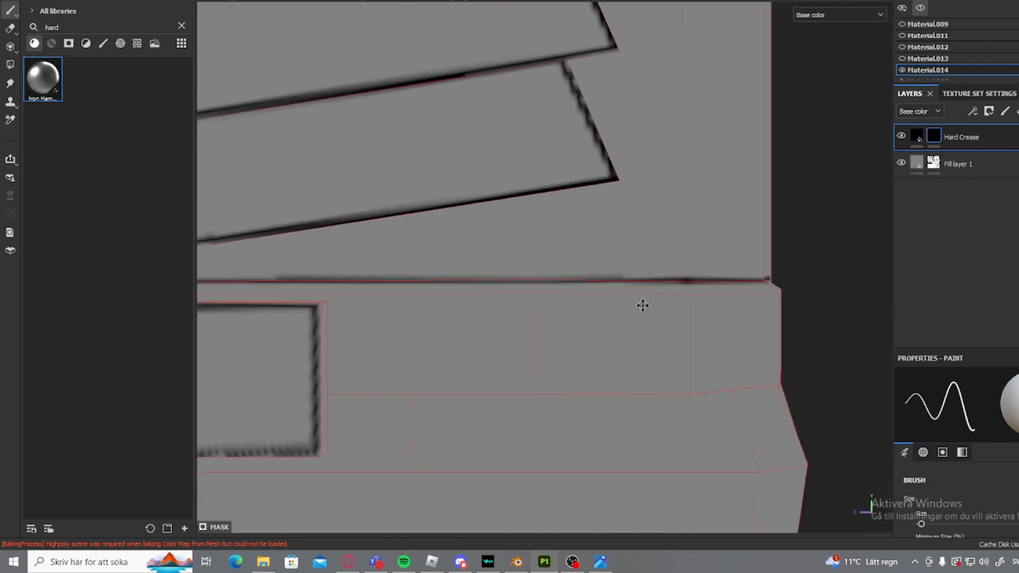
alt+right_drag(641, 304, 491, 287)
mouse_move(492, 287)
alt+mouse_down()
mouse_move(536, 323)
mouse_move(391, 326)
alt+mouse_up()
scroll(391, 326, down, 1)
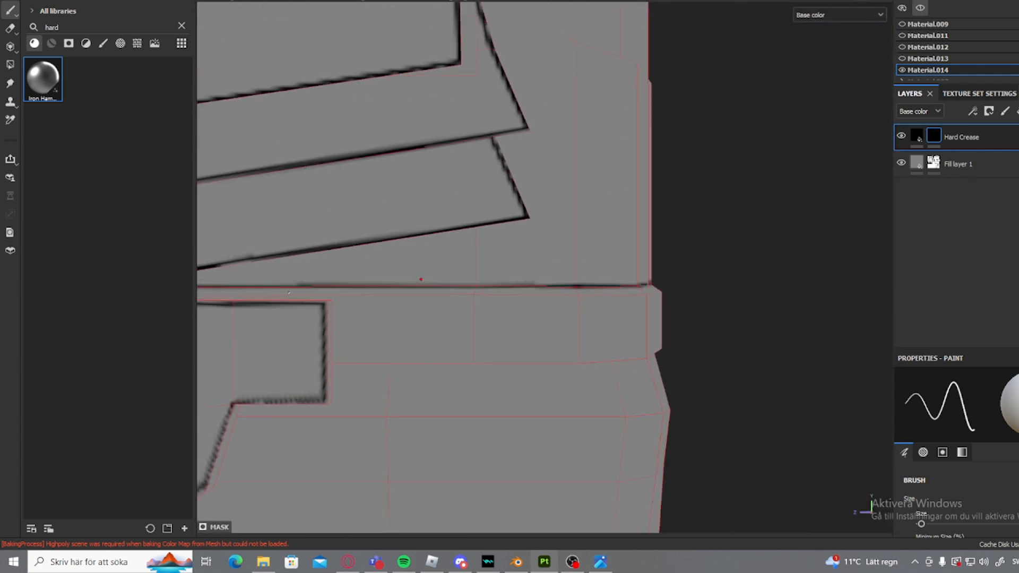
alt+middle_drag(282, 293, 435, 295)
shift+click(626, 296)
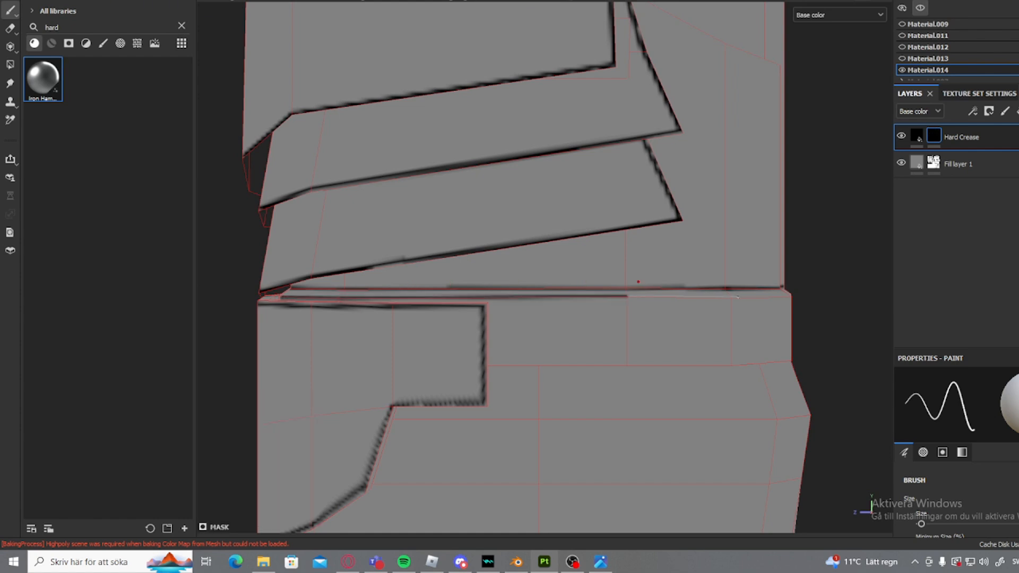
shift+click(737, 297)
mouse_move(737, 297)
alt+mouse_down()
mouse_move(749, 291)
mouse_move(477, 298)
mouse_move(580, 325)
alt+mouse_up()
scroll(475, 301, up, 4)
scroll(475, 301, down, 3)
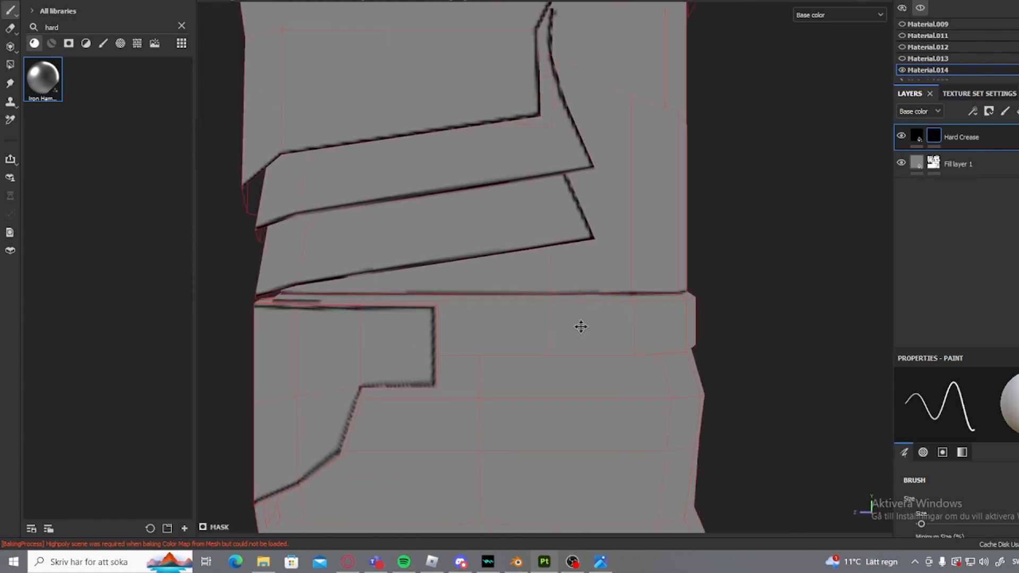
- Paint the crease along the waistband's lower edge, from the front panel's side tab around to the back
alt+middle_drag(580, 325, 457, 261)
scroll(457, 261, up, 2)
click(317, 272)
shift+click(470, 271)
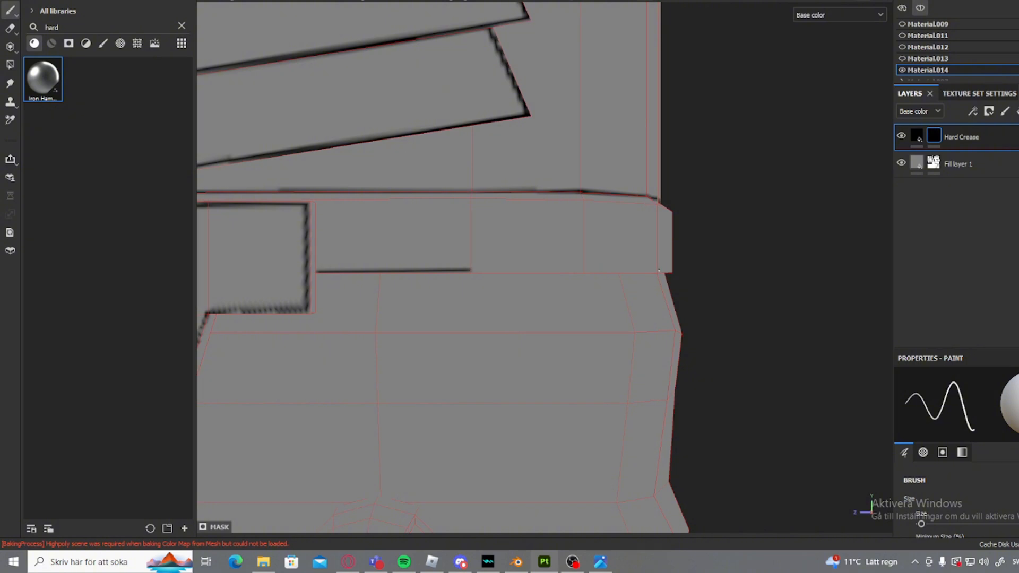
shift+click(659, 271)
alt+drag(659, 270, 456, 310)
shift+click(666, 316)
shift+click(788, 309)
- Paint the crease along the wavy lower seam, from the side peak through the dip and around to the back
mouse_move(788, 309)
alt+mouse_down()
mouse_move(534, 293)
mouse_move(530, 214)
mouse_move(459, 273)
mouse_move(485, 340)
alt+mouse_up()
alt+middle_drag(485, 340, 511, 230)
scroll(491, 257, up, 2)
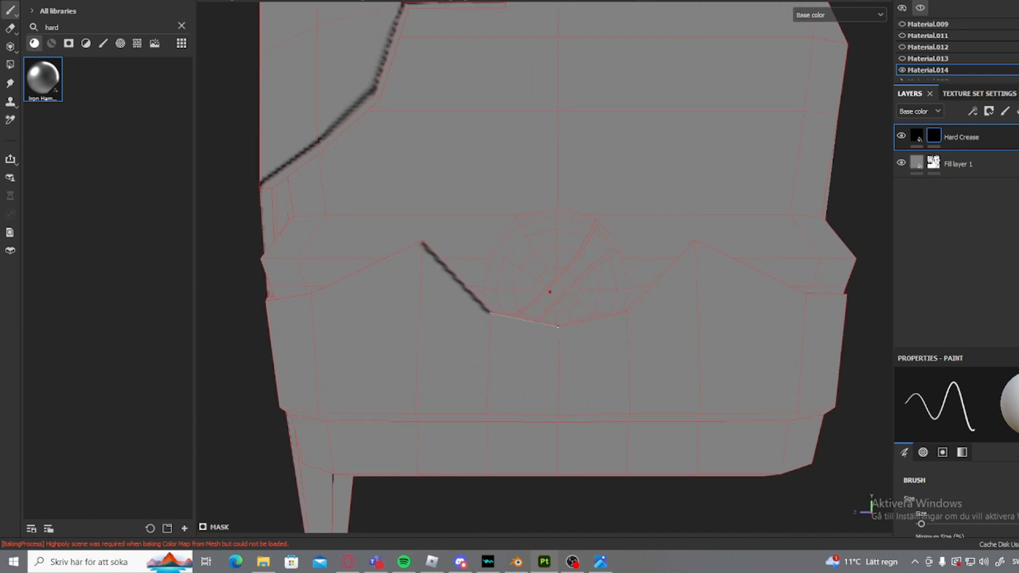
alt+drag(704, 246, 510, 245)
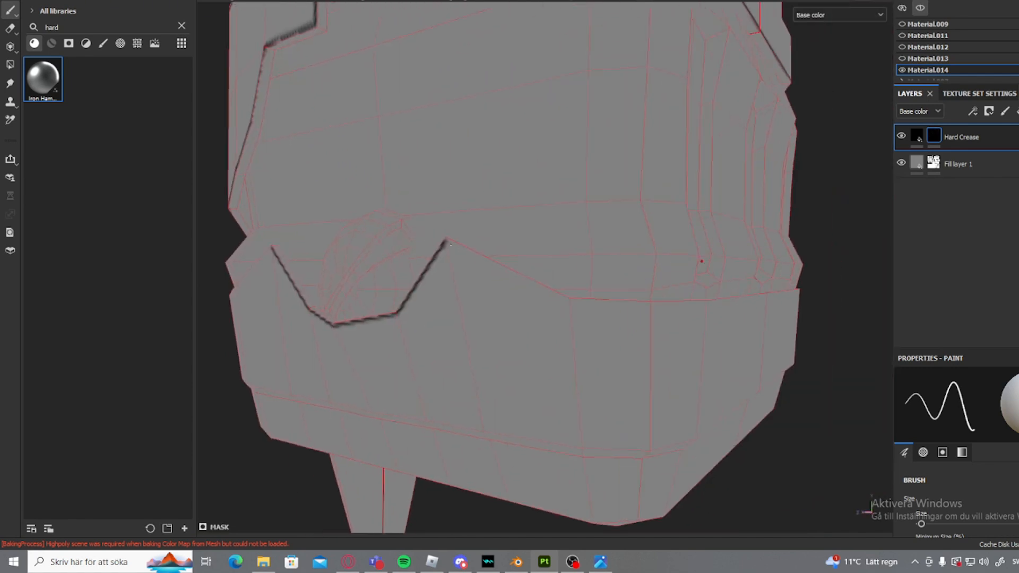
shift+click(569, 299)
shift+click(651, 304)
alt+drag(651, 304, 494, 318)
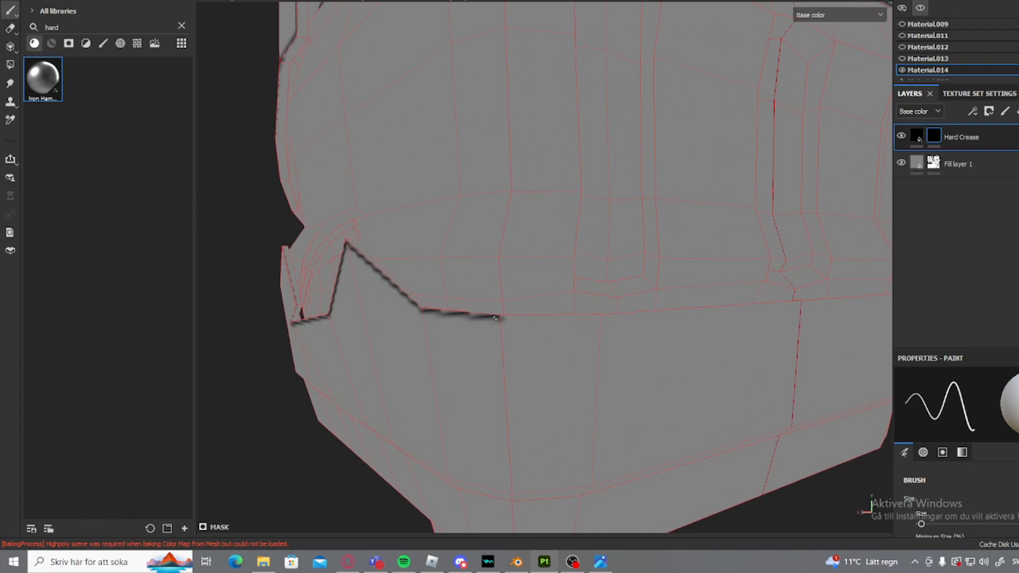
shift+click(598, 318)
alt+drag(598, 318, 478, 320)
shift+click(864, 314)
alt+middle_drag(864, 315, 537, 322)
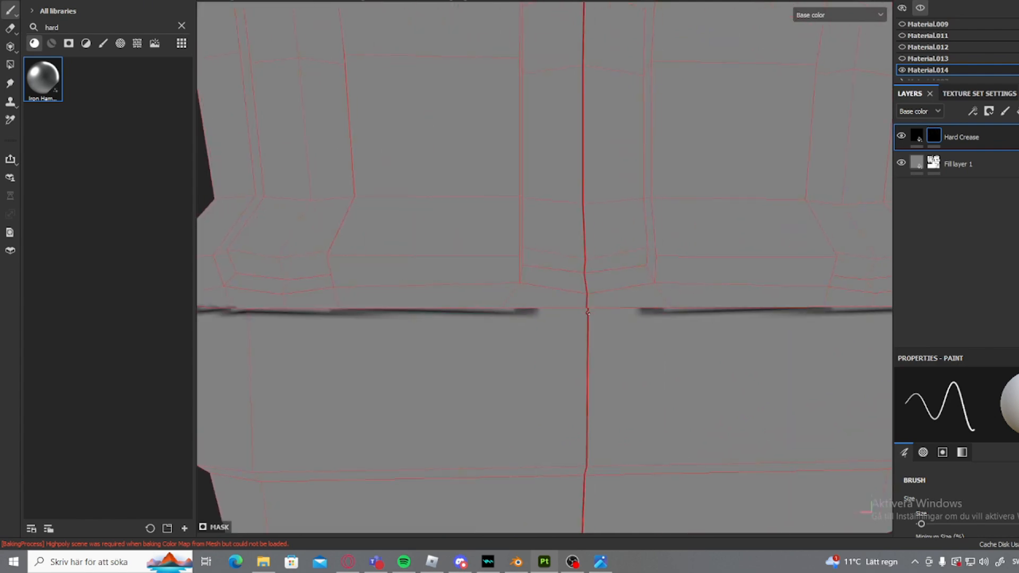
- Extend the wavy seam's crease from the front-side peak forward to the edge of the front panel
scroll(588, 312, down, 5)
alt+drag(587, 312, 255, 297)
alt+middle_drag(255, 298, 519, 291)
scroll(519, 291, up, 3)
alt+drag(518, 290, 570, 290)
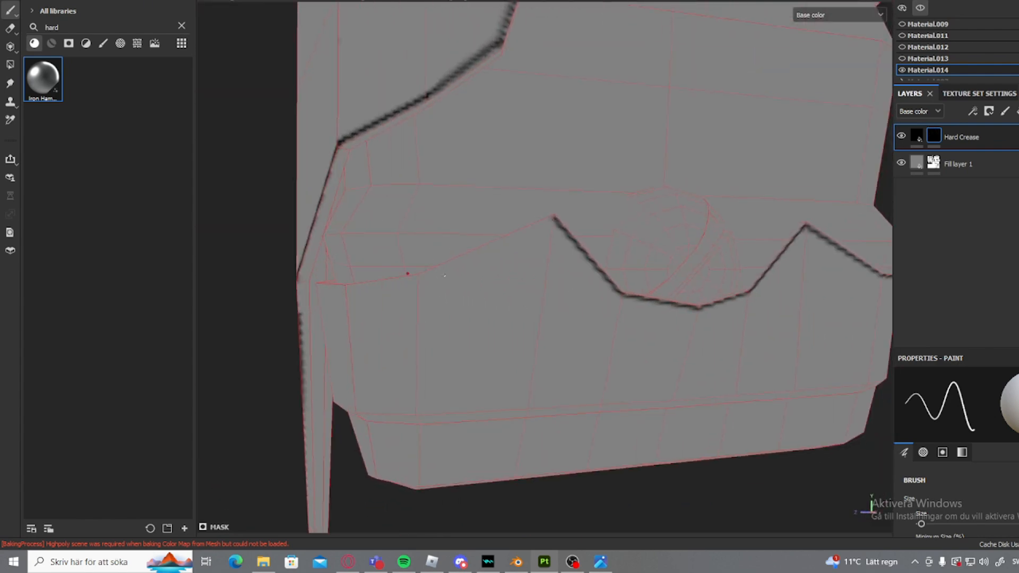
shift+click(419, 276)
shift+click(346, 285)
alt+drag(346, 285, 603, 316)
alt+middle_drag(603, 317, 754, 301)
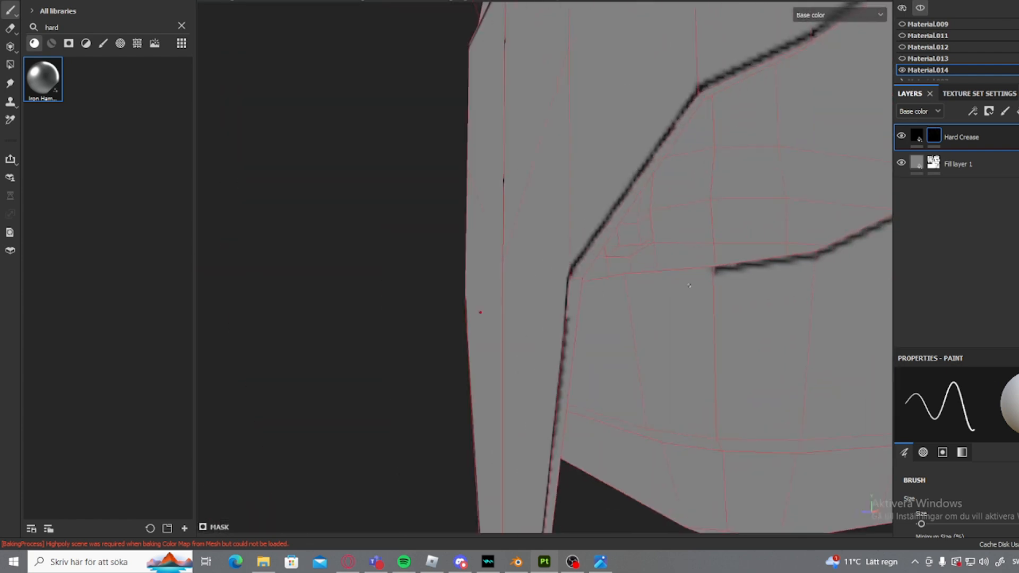
shift+click(624, 280)
shift+click(582, 281)
mouse_move(583, 282)
alt+mouse_down()
mouse_move(534, 352)
mouse_move(574, 273)
alt+mouse_up()
scroll(534, 352, up, 5)
- Paint the crease along the top edge of the upper torso panel, across to its far side
scroll(578, 281, down, 8)
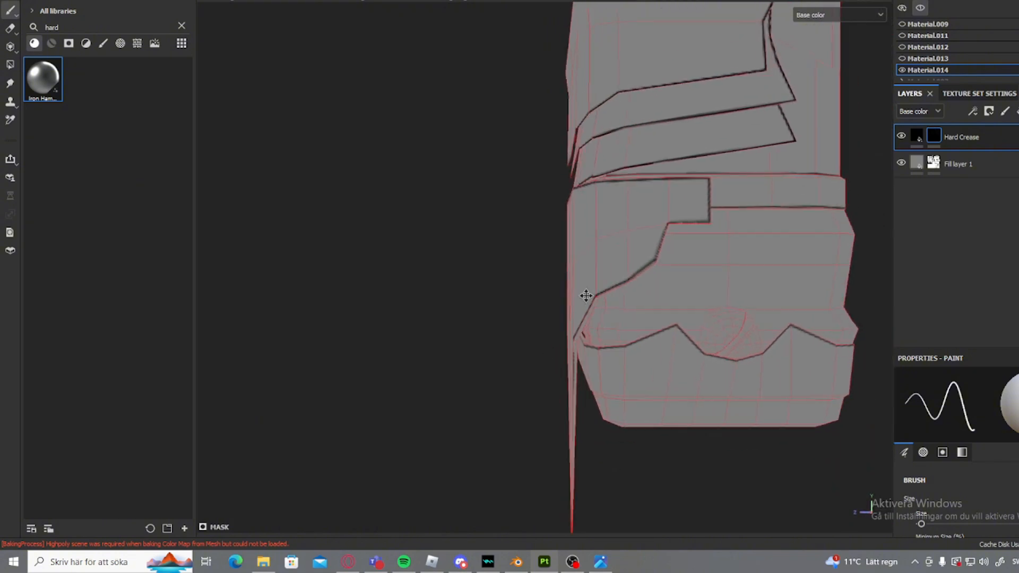
alt+middle_drag(584, 295, 467, 373)
scroll(543, 197, up, 3)
alt+middle_drag(543, 197, 558, 374)
scroll(559, 371, up, 4)
alt+drag(579, 218, 811, 204)
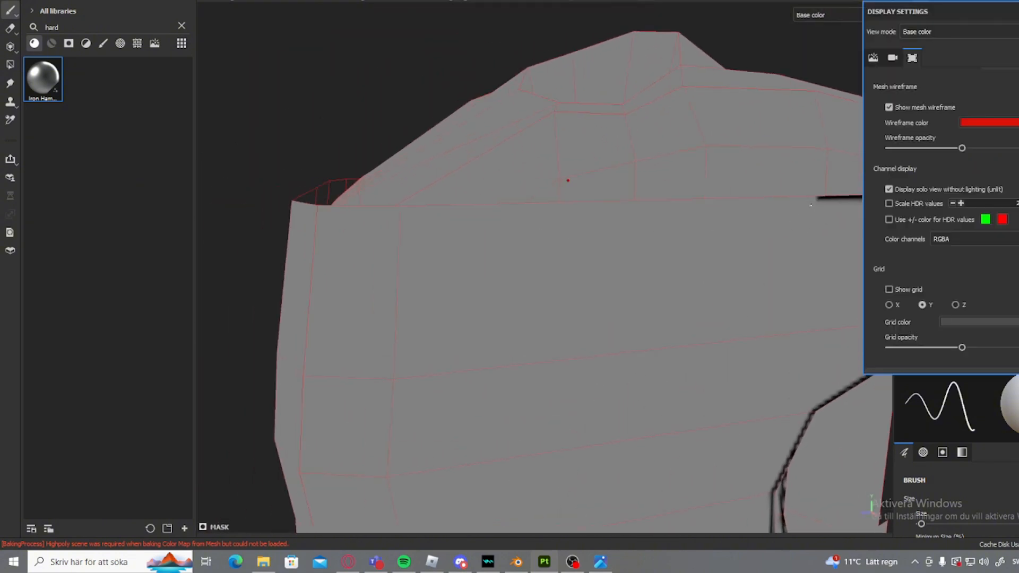
shift+click(402, 209)
shift+click(317, 208)
alt+drag(424, 218, 732, 244)
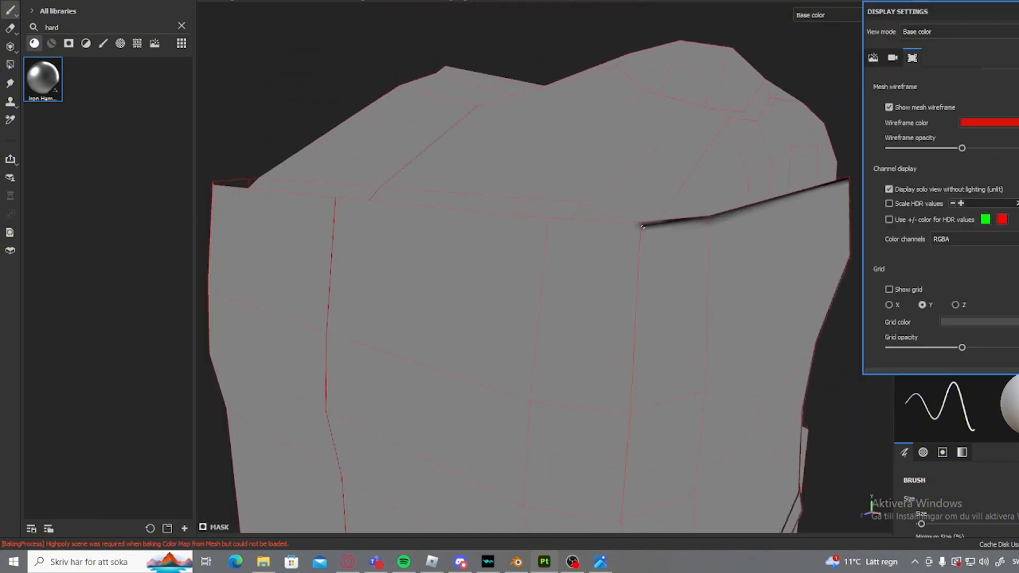
shift+click(551, 222)
shift+click(214, 186)
- Paint a closed crease around the outer edges of the octagon on top of the garment
alt+drag(563, 127, 477, 216)
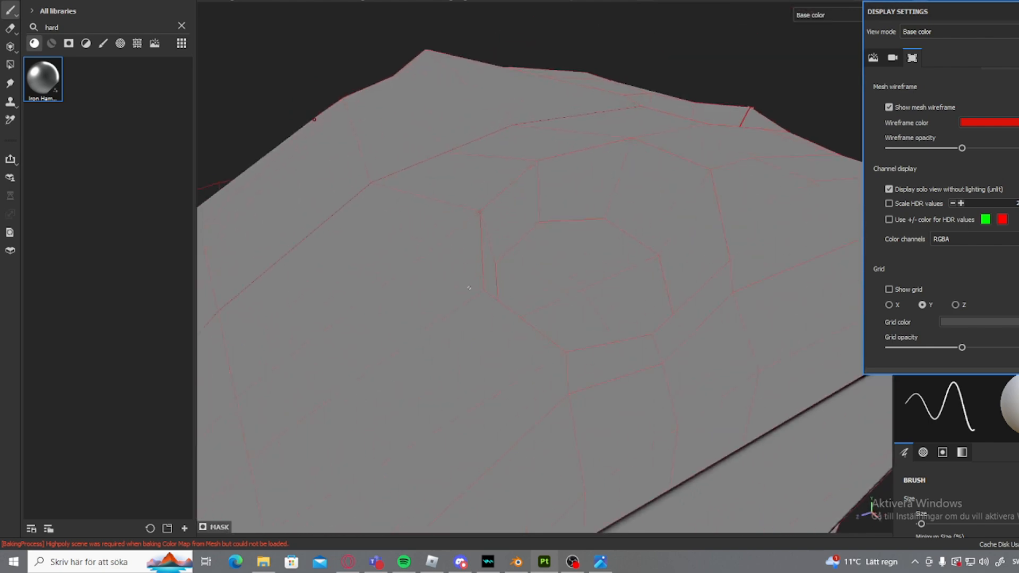
click(478, 211)
shift+click(482, 291)
shift+click(565, 354)
shift+click(732, 263)
alt+drag(732, 264, 698, 332)
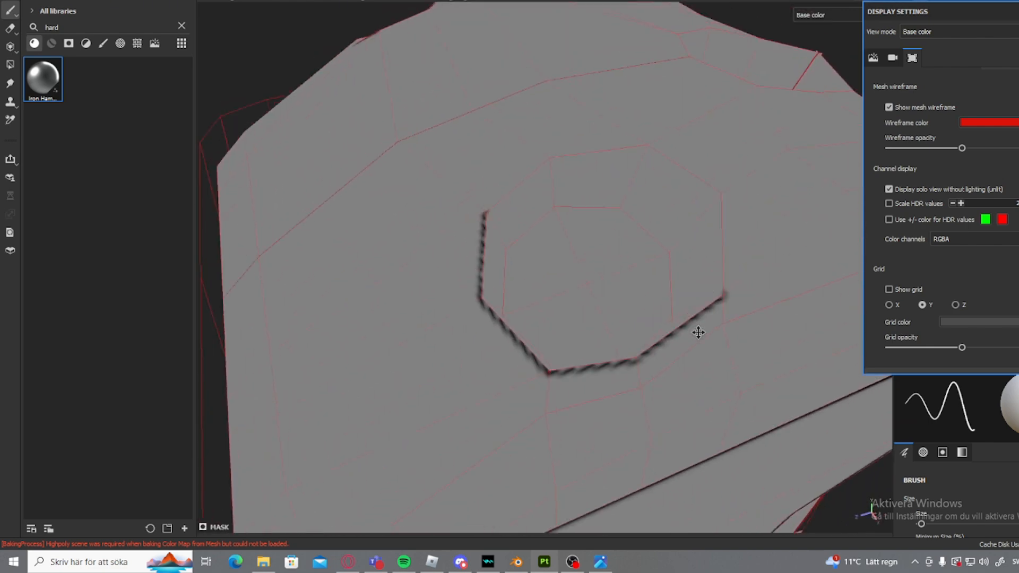
alt+middle_drag(698, 332, 677, 451)
click(703, 415)
shift+click(700, 307)
shift+click(622, 255)
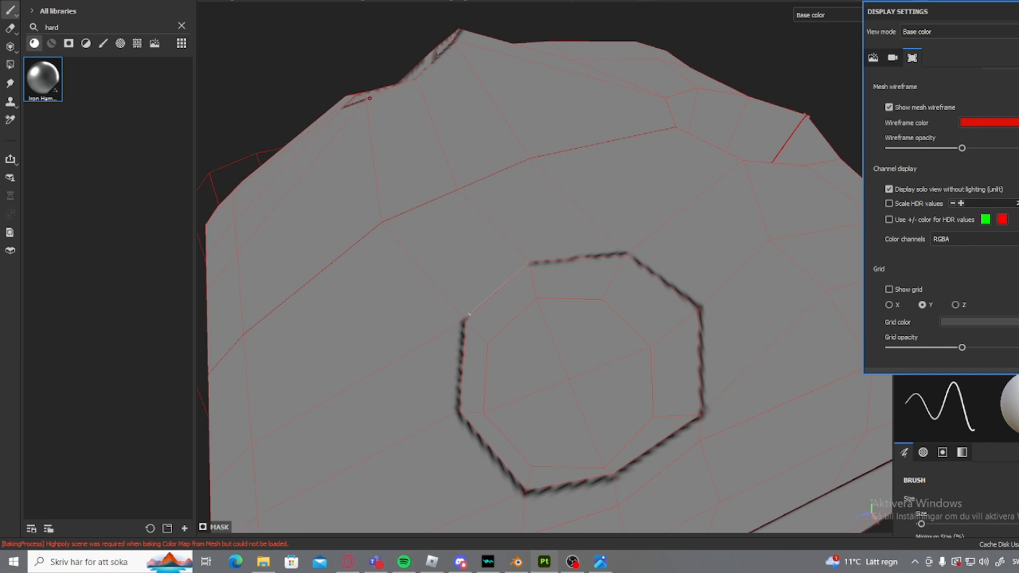
shift+click(468, 315)
- Outline the other, still unpainted octagon on the garment's top with a closed crease
mouse_move(469, 315)
alt+mouse_down()
mouse_move(450, 278)
mouse_move(667, 154)
mouse_move(443, 236)
alt+mouse_up()
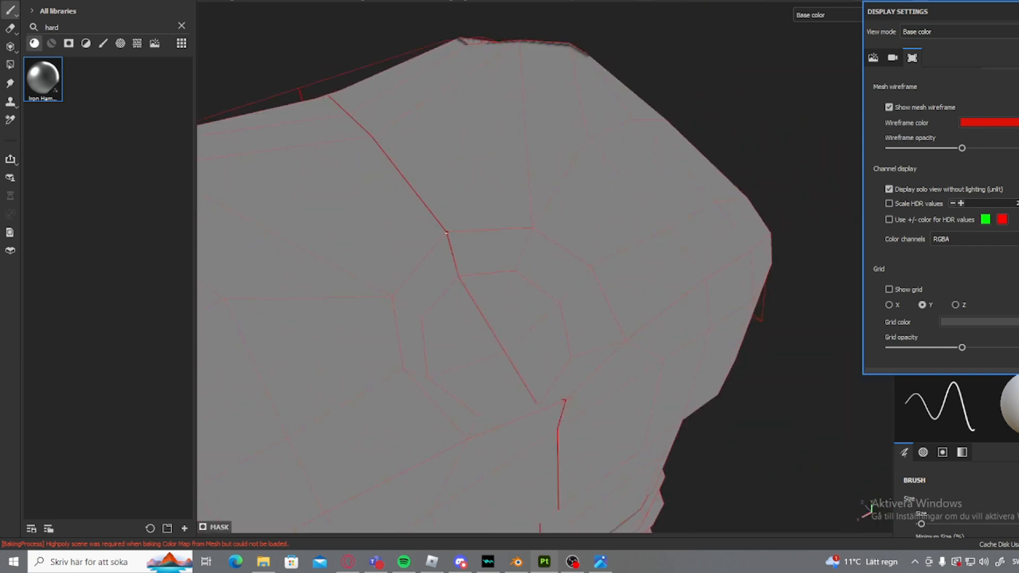
click(447, 233)
shift+click(392, 296)
shift+click(401, 372)
shift+click(467, 437)
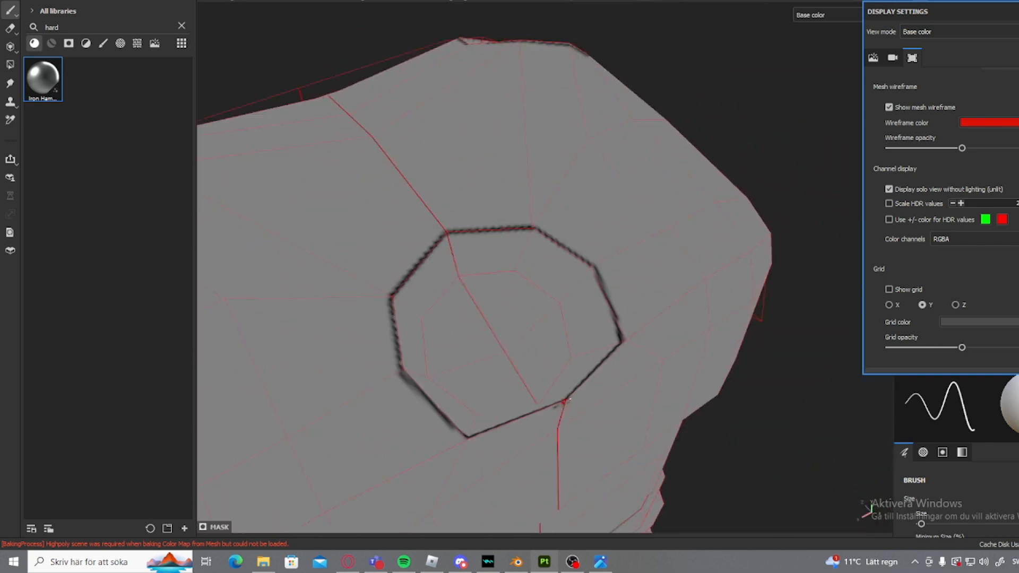
- Turn off the mesh wireframe display and close the display settings
scroll(567, 400, down, 5)
alt+drag(567, 400, 684, 313)
click(888, 107)
scroll(581, 396, down, 2)
alt+middle_drag(581, 395, 634, 271)
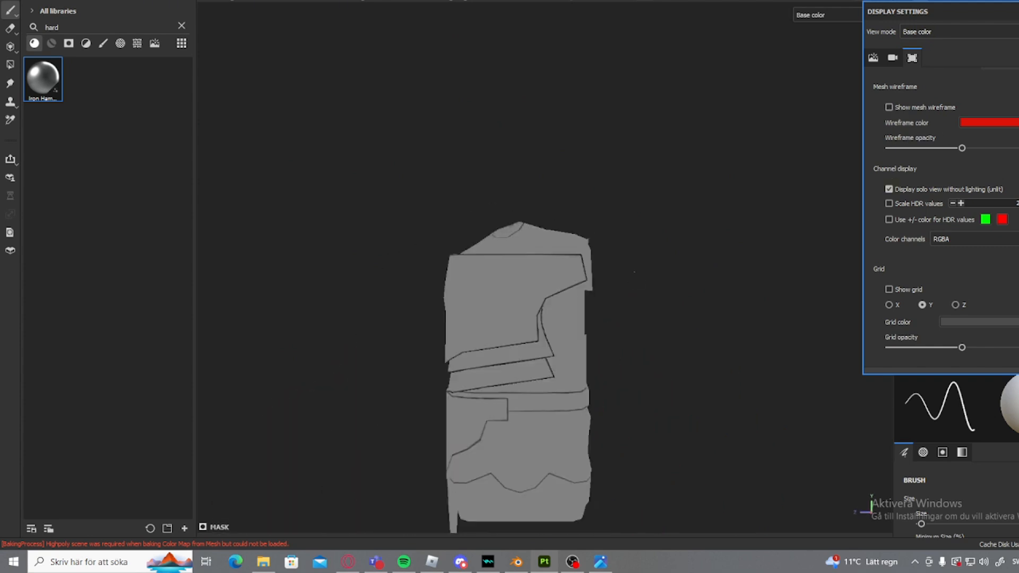
alt+drag(634, 272, 638, 338)
click(1018, 58)
- Examine the painted crease lines around the whole garment without the wireframe
scroll(618, 333, up, 3)
alt+middle_drag(637, 338, 615, 255)
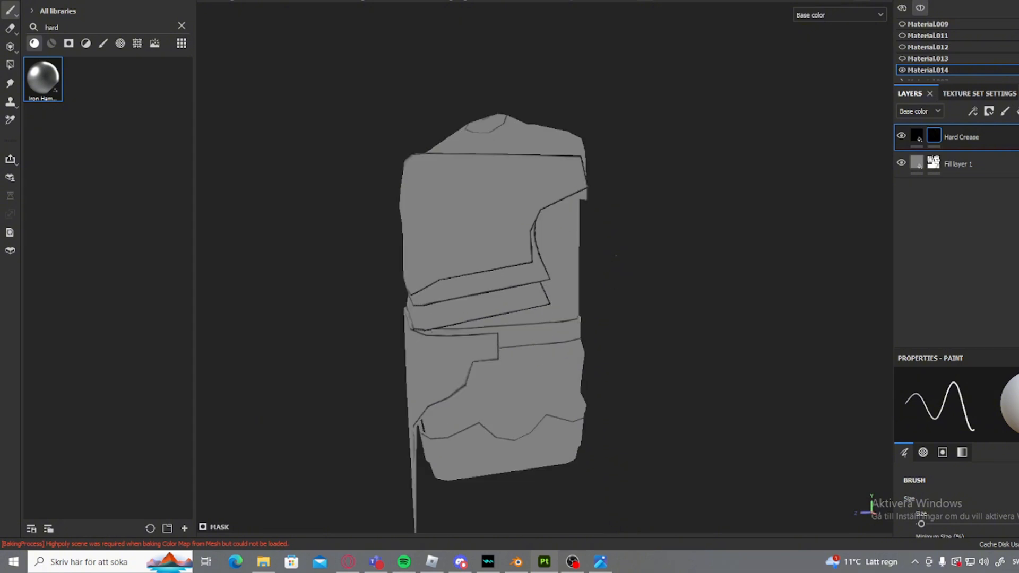
alt+drag(616, 255, 727, 312)
scroll(552, 257, up, 4)
scroll(589, 258, down, 3)
scroll(605, 287, up, 3)
mouse_move(600, 284)
alt+mouse_down()
mouse_move(696, 288)
mouse_move(610, 289)
alt+mouse_up()
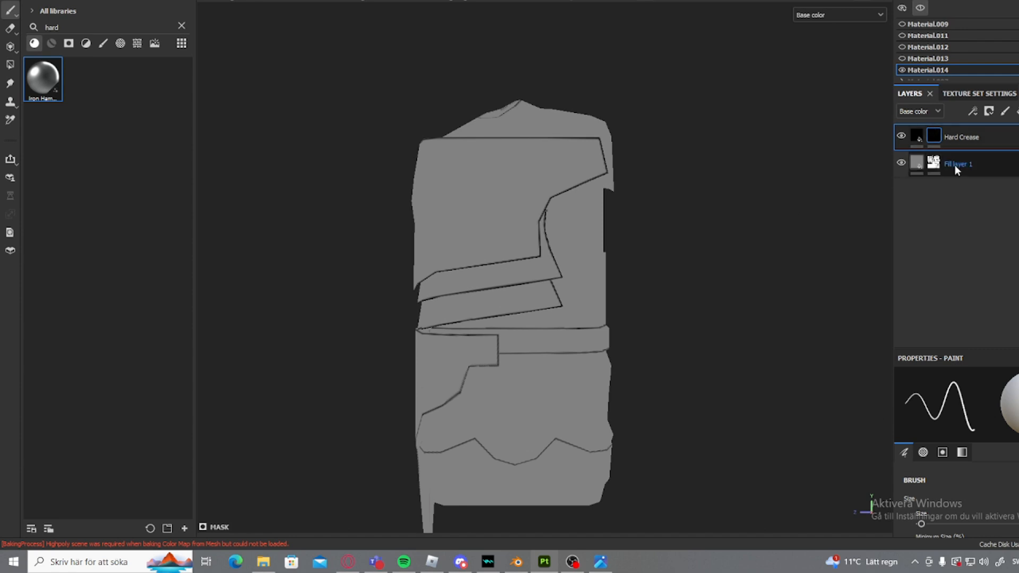
scroll(524, 332, down, 3)
alt+drag(524, 333, 482, 350)
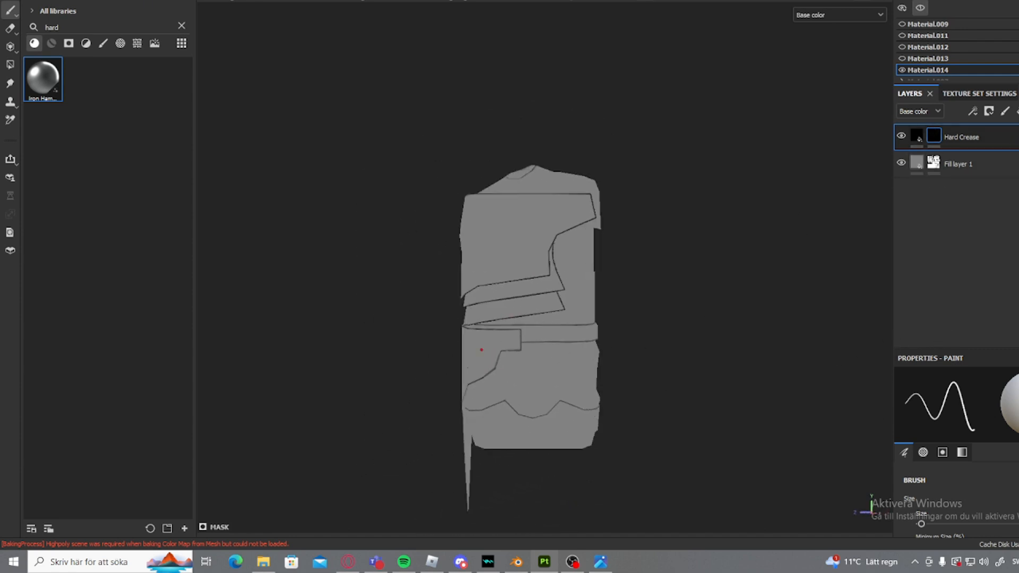
scroll(482, 349, up, 2)
- Add a new fill layer directly above Fill layer 1 and give it a black mask
click(970, 165)
click(1017, 111)
right_click(974, 171)
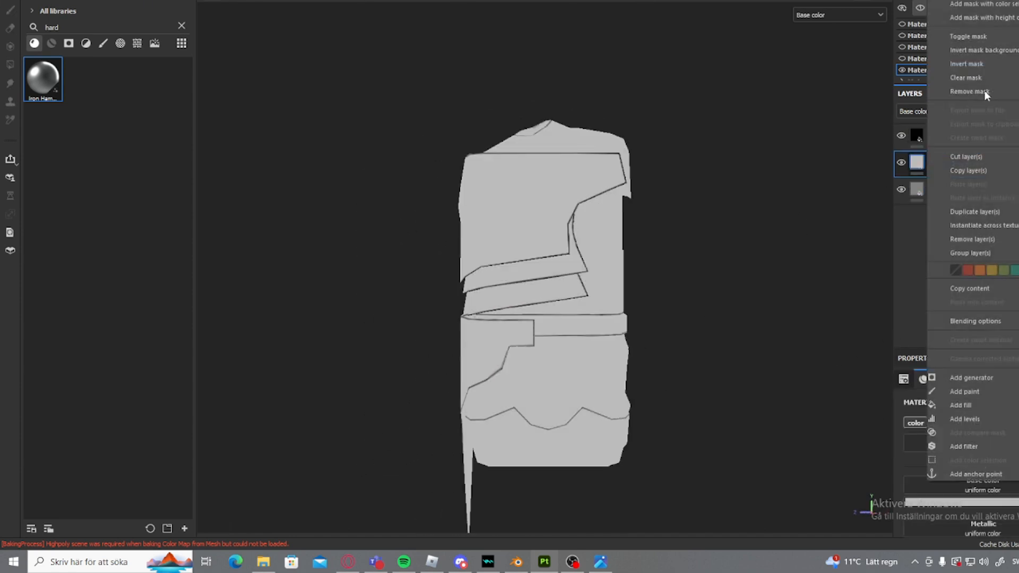
click(969, 1)
- Set Fill layer 2's base color to a grey slightly darker than the one sampled from Fill layer 1
click(916, 162)
click(1017, 502)
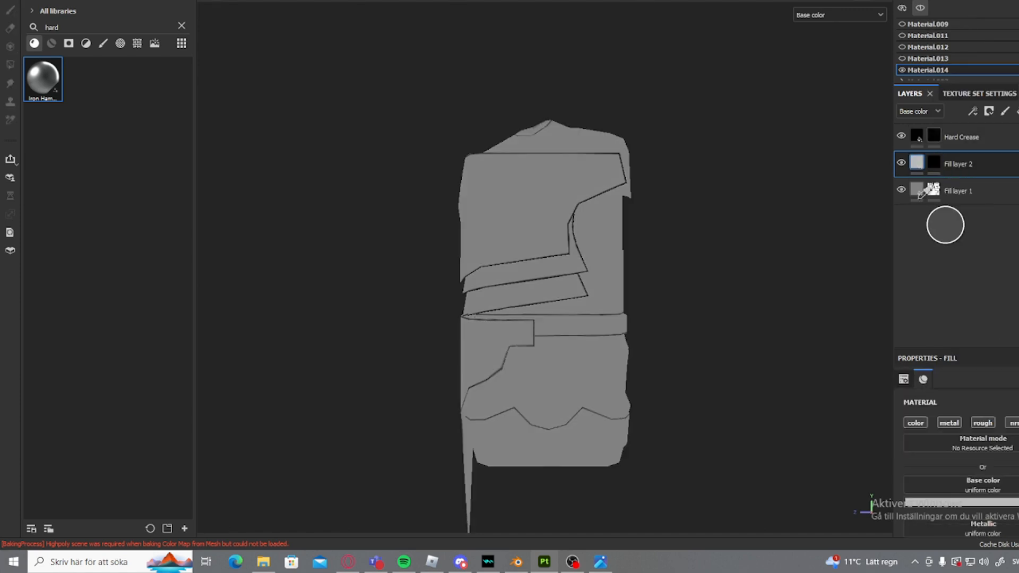
click(956, 503)
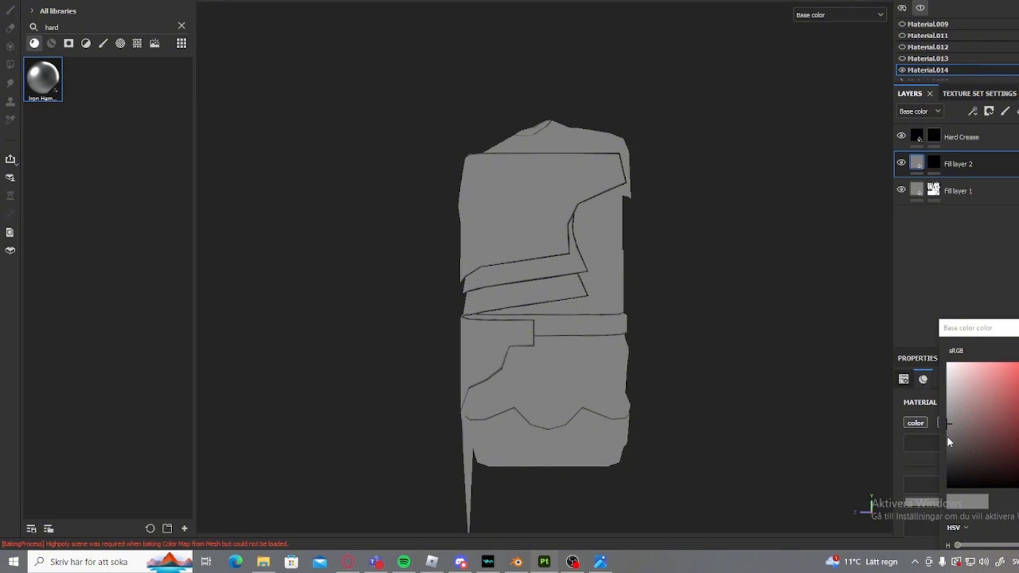
click(947, 437)
click(1017, 328)
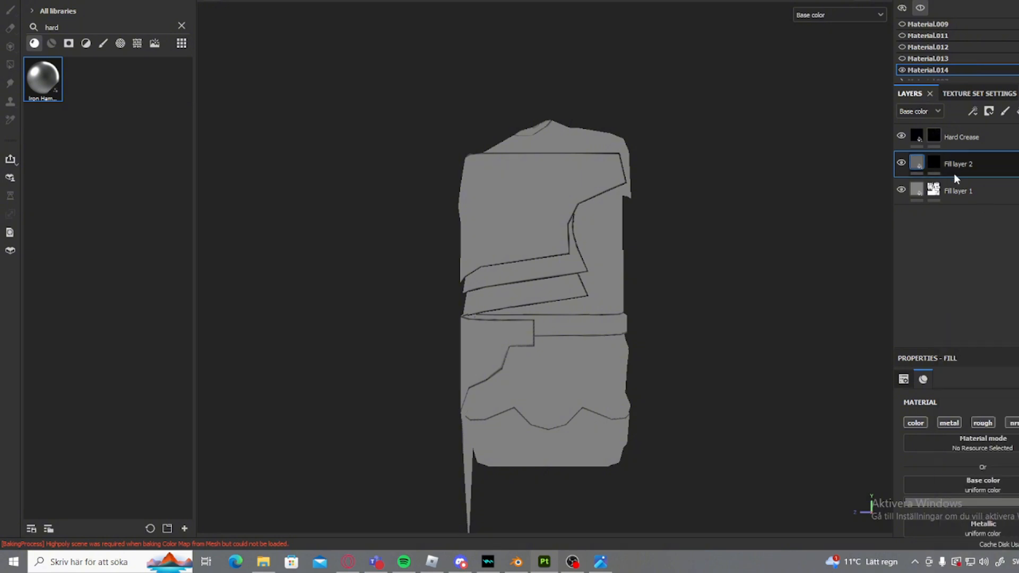
- Try a broad stroke with an enlarged brush on the upper torso panel in Fill layer 2's mask
click(934, 163)
scroll(550, 241, up, 5)
ctrl+right_drag(550, 243, 566, 191)
drag(583, 144, 559, 246)
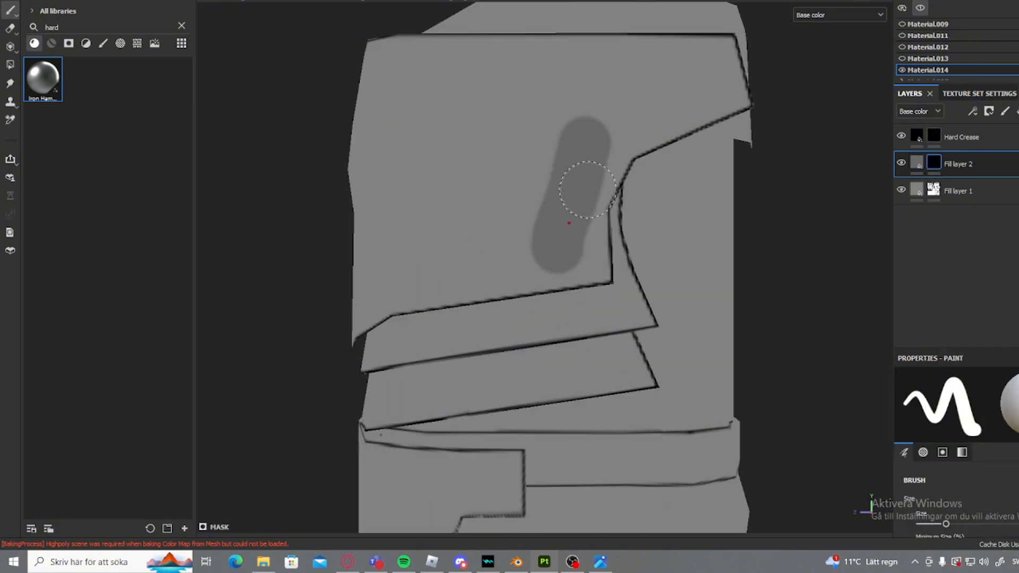
key(ctrl+z)
scroll(461, 276, down, 5)
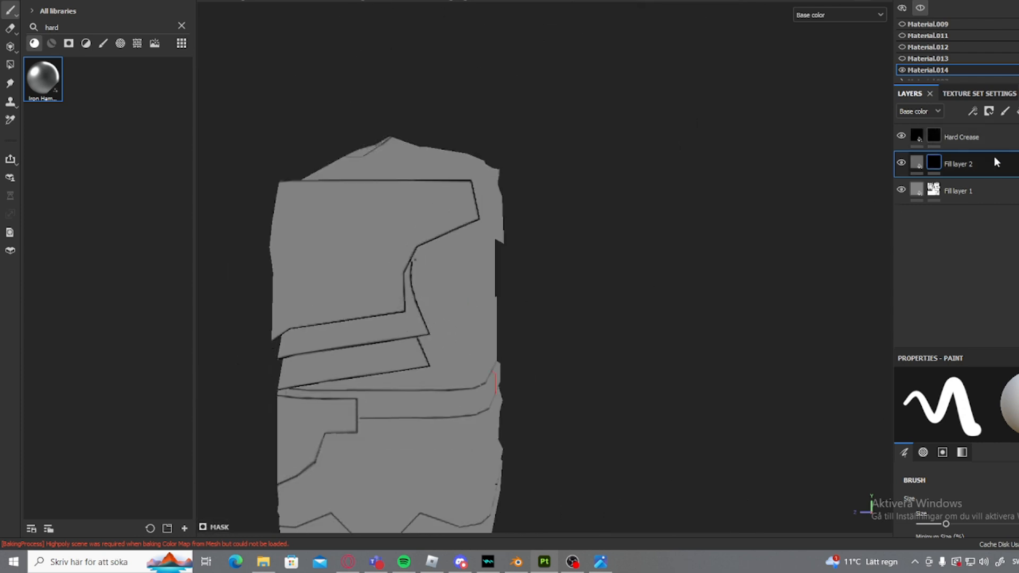
- Rename Fill layer 2 to Shadow and add another fill layer above it
click(975, 182)
click(970, 167)
click(1015, 111)
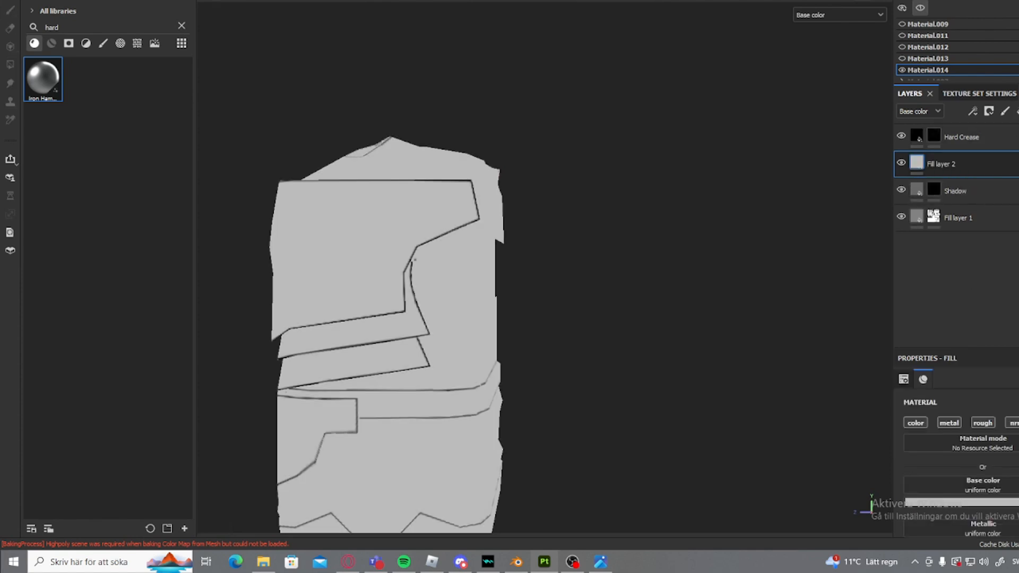
- Set Fill layer 2's base color to the grey sampled from Fill layer 1 and give the layer a black mask
click(919, 211)
right_click(980, 168)
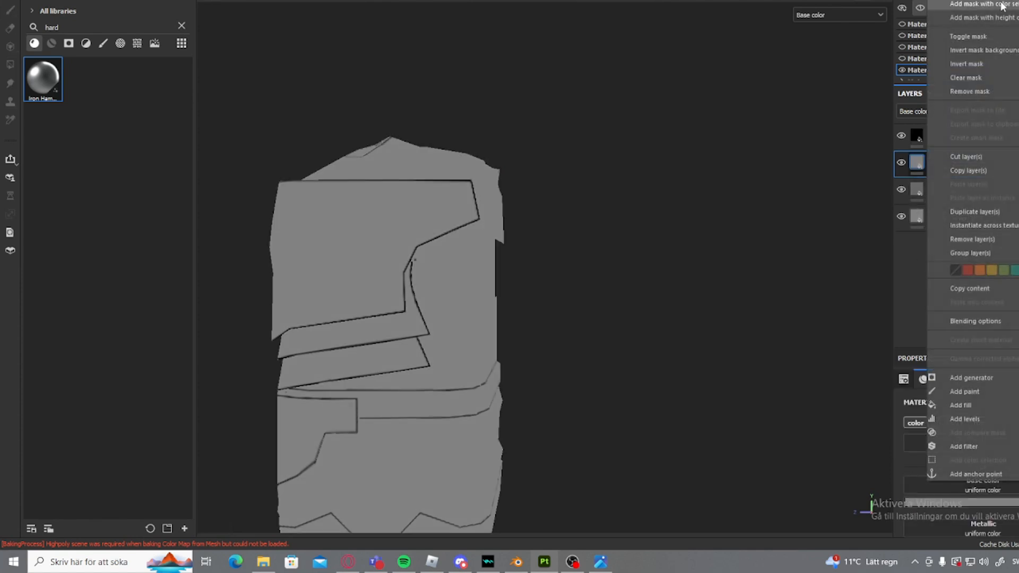
click(995, 0)
- Set Fill layer 2's base color to a lighter grey and rename the layer Light
click(915, 162)
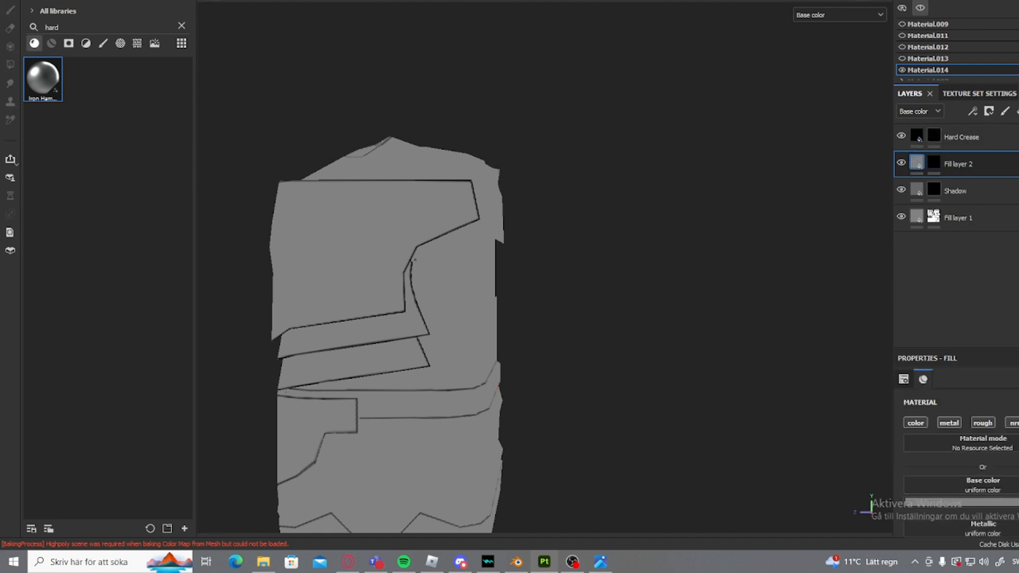
click(1003, 504)
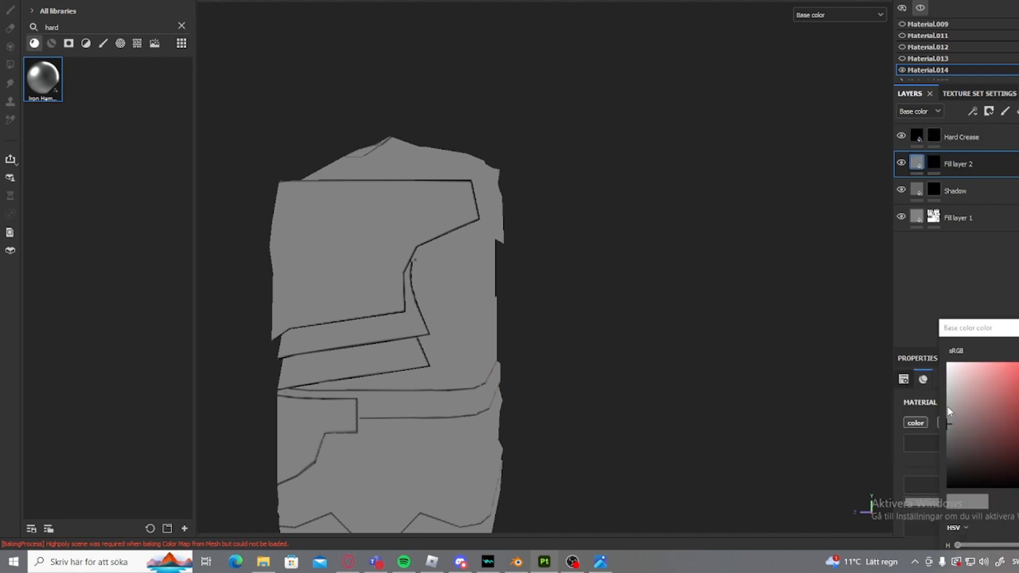
click(947, 406)
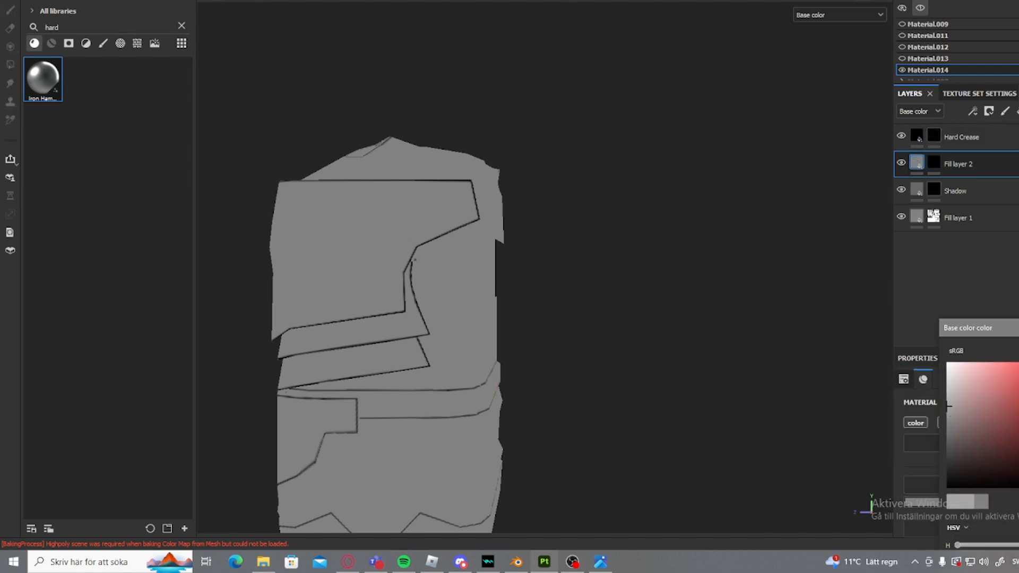
double_click(966, 167)
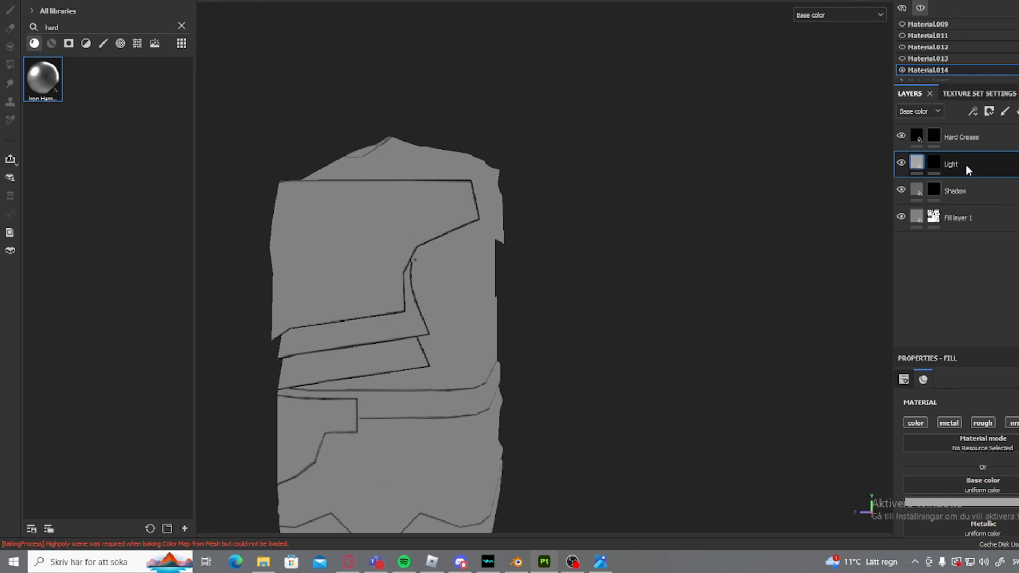
- Make the Shadow layer's mask active for painting and reduce the brush size for detail work beside the torso's inner crease
click(933, 215)
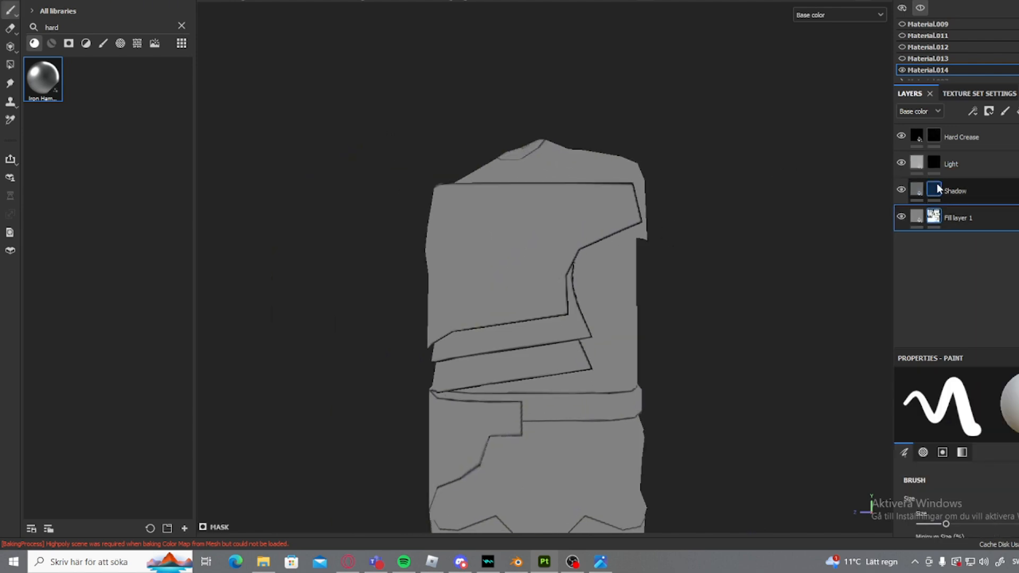
click(937, 189)
alt+drag(626, 265, 582, 228)
scroll(582, 223, down, 1)
scroll(583, 215, up, 3)
alt+middle_drag(530, 228, 528, 263)
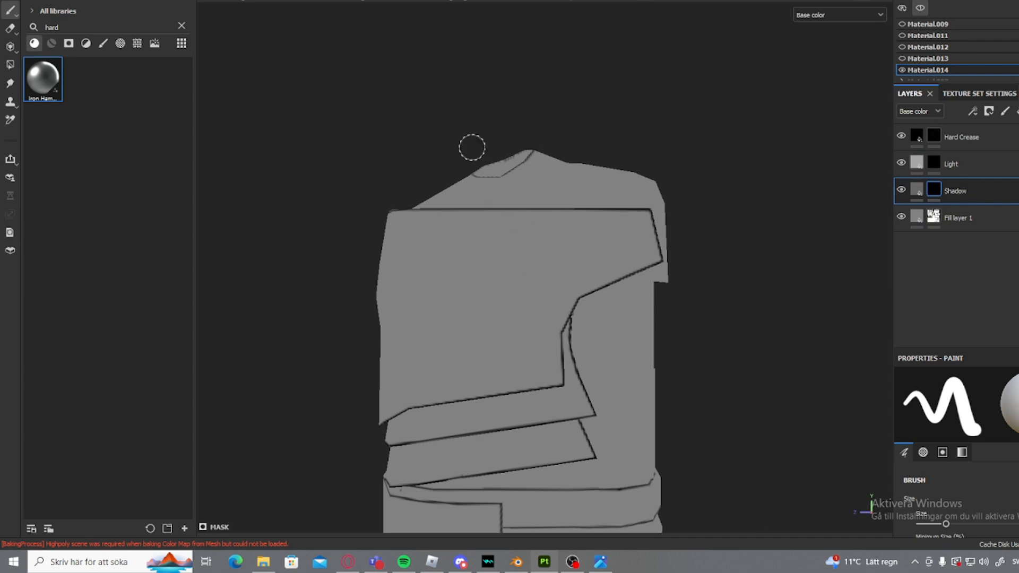
mouse_move(550, 277)
alt+mouse_down()
mouse_move(644, 276)
mouse_move(874, 336)
mouse_move(630, 325)
mouse_move(510, 295)
mouse_move(560, 228)
mouse_move(520, 234)
mouse_move(769, 223)
mouse_move(641, 239)
mouse_move(530, 212)
alt+mouse_up()
scroll(516, 194, up, 3)
alt+middle_drag(517, 191, 476, 281)
scroll(480, 271, down, 3)
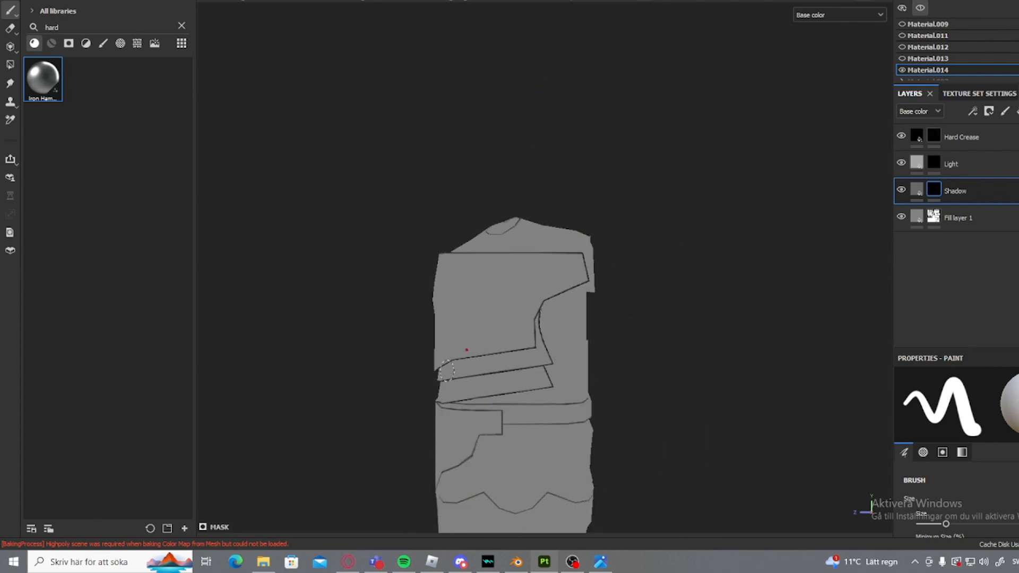
scroll(451, 368, up, 5)
alt+middle_drag(485, 371, 520, 257)
scroll(578, 211, up, 2)
alt+middle_drag(533, 188, 392, 252)
scroll(496, 209, up, 3)
scroll(473, 232, down, 4)
mouse_move(472, 232)
alt+mouse_down()
mouse_move(375, 296)
mouse_move(423, 318)
mouse_move(555, 307)
mouse_move(270, 282)
mouse_move(206, 293)
mouse_move(485, 202)
alt+mouse_up()
scroll(547, 282, up, 3)
ctrl+right_drag(490, 196, 499, 196)
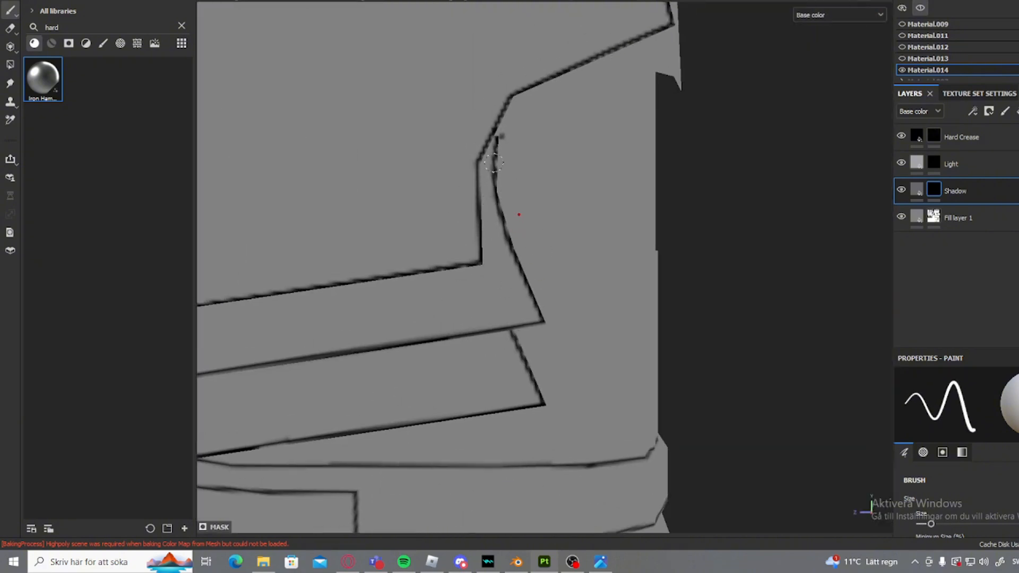
- Try shading the narrow strip beside the vertical crease and the band edge below the upper panel, and undo the strokes
scroll(492, 144, up, 1)
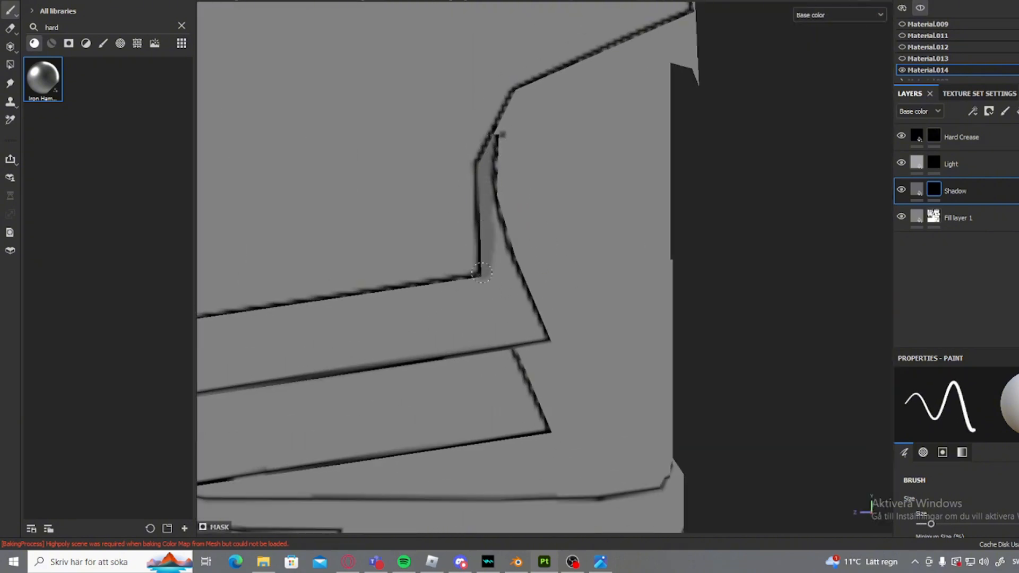
drag(482, 272, 377, 317)
alt+middle_drag(377, 317, 540, 290)
scroll(540, 290, down, 4)
key(ctrl+z)
- Shade the narrow strip beside the vertical crease and the adjoining upper edge of the band in the Shadow mask
scroll(605, 176, up, 2)
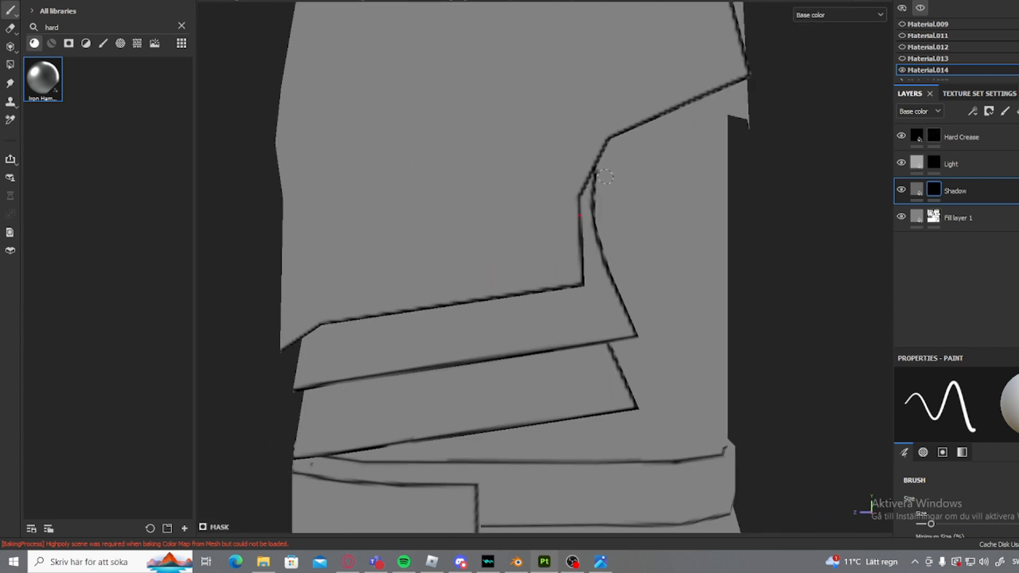
scroll(392, 99, down, 2)
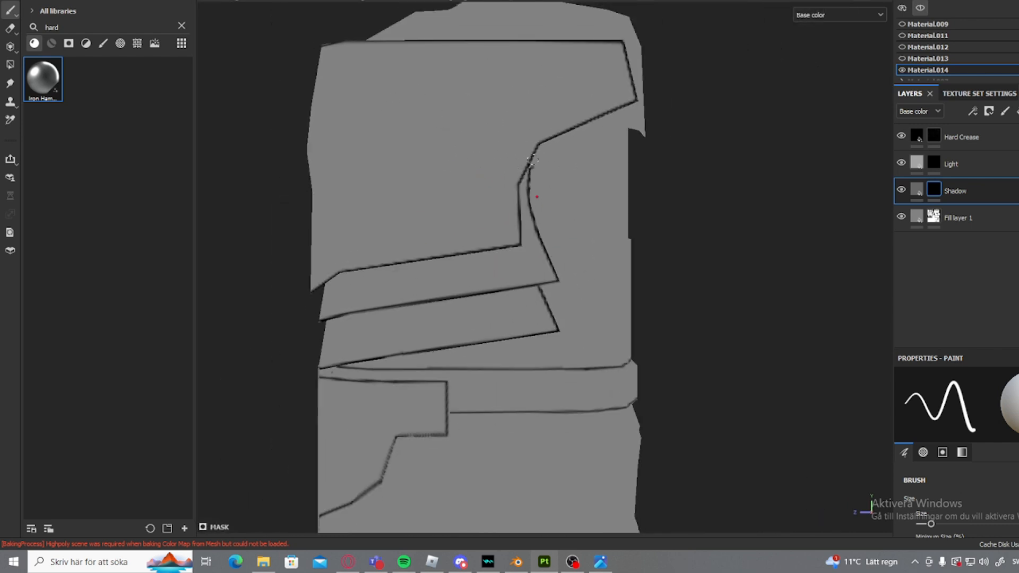
scroll(532, 159, up, 1)
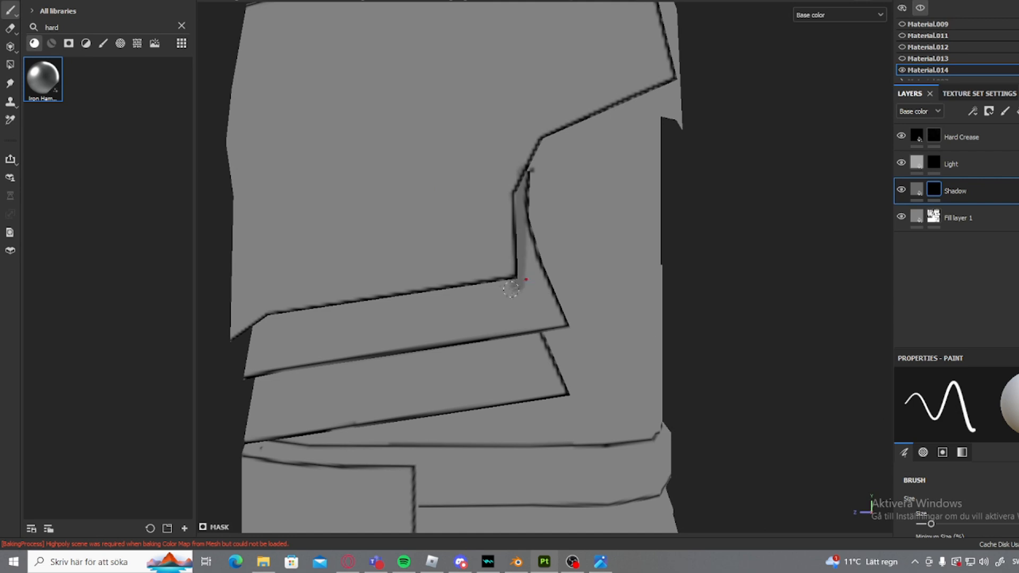
mouse_move(515, 250)
alt+middle_down()
mouse_move(576, 254)
mouse_move(628, 233)
mouse_move(685, 232)
alt+middle_up()
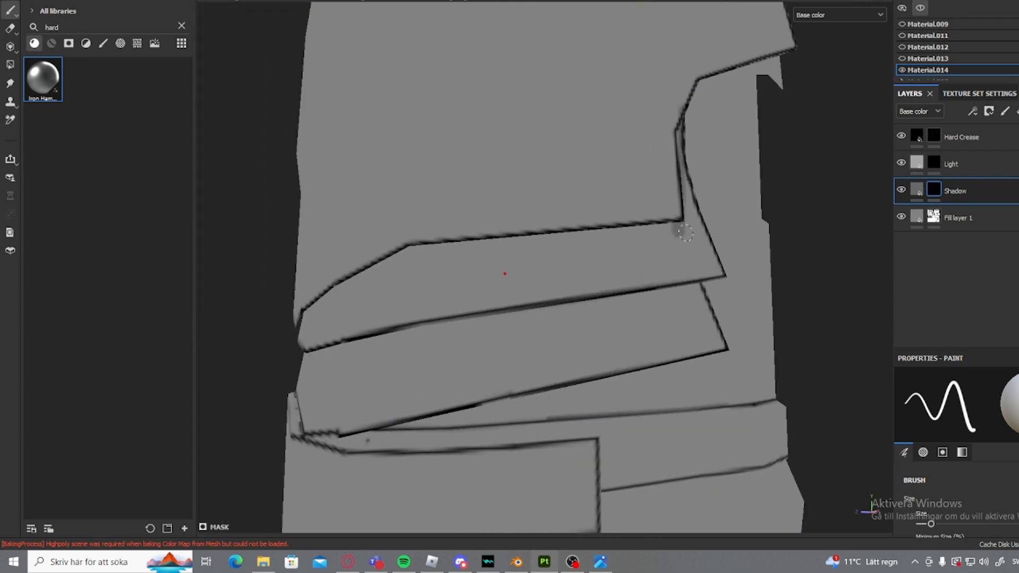
shift+click(419, 254)
alt+drag(419, 256, 640, 254)
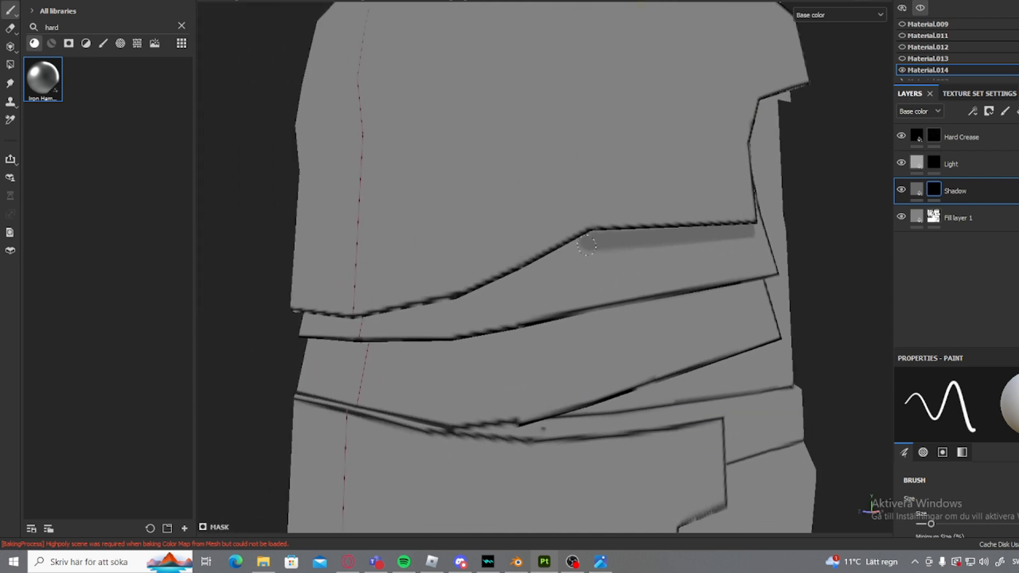
- Extend the shading with straight strokes along the band's upper crease around the torso's side
shift+click(499, 288)
alt+drag(499, 287, 560, 261)
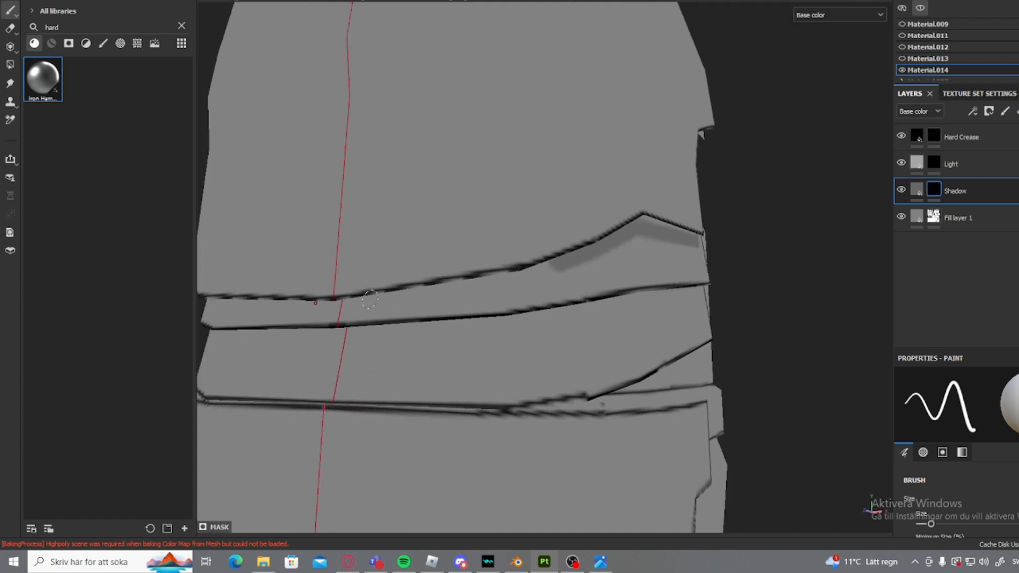
shift+click(333, 305)
shift+click(532, 274)
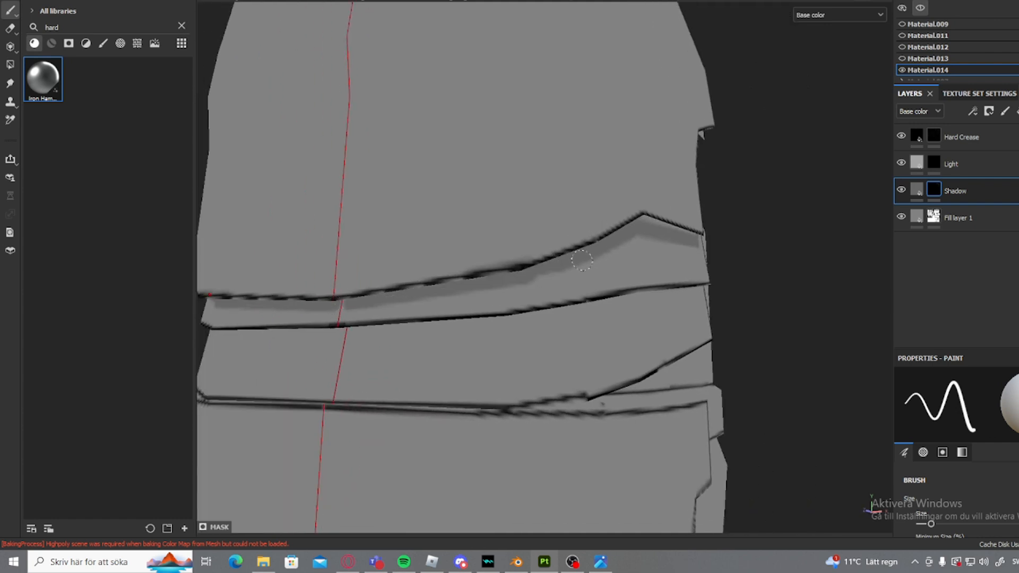
mouse_move(532, 274)
alt+mouse_down()
mouse_move(584, 263)
mouse_move(477, 295)
mouse_move(679, 254)
mouse_move(363, 343)
alt+mouse_up()
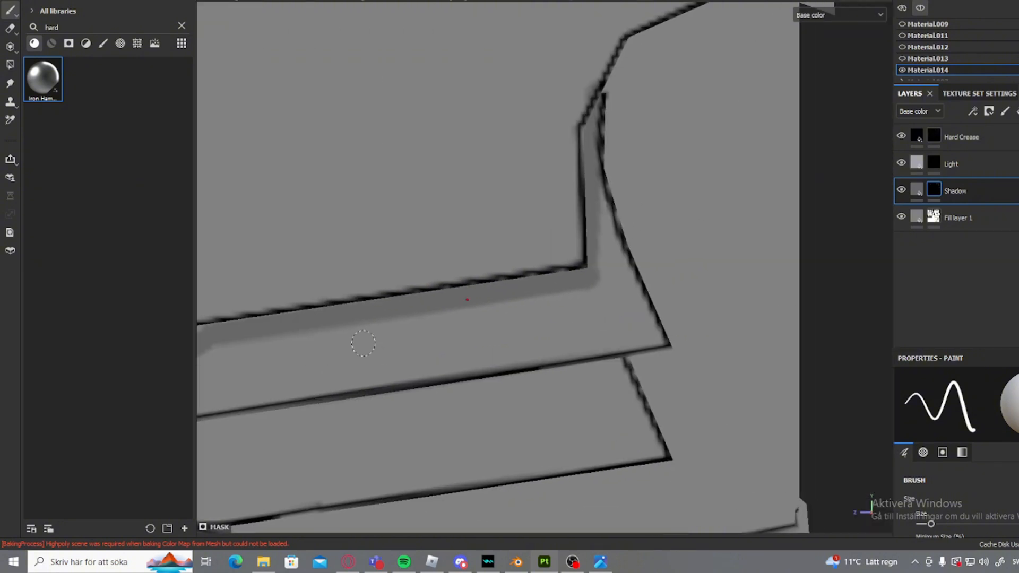
- Touch up the shading in the narrow vertical strip and fill the gap in the shading under the band's upper crease
mouse_move(613, 234)
alt+mouse_down()
mouse_move(496, 297)
mouse_move(498, 245)
alt+mouse_up()
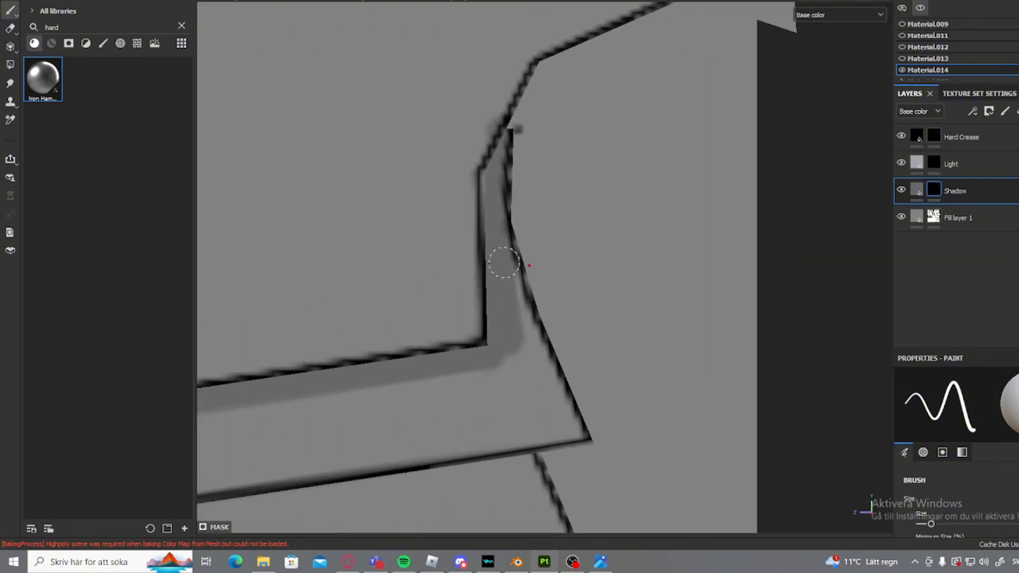
drag(520, 315, 504, 228)
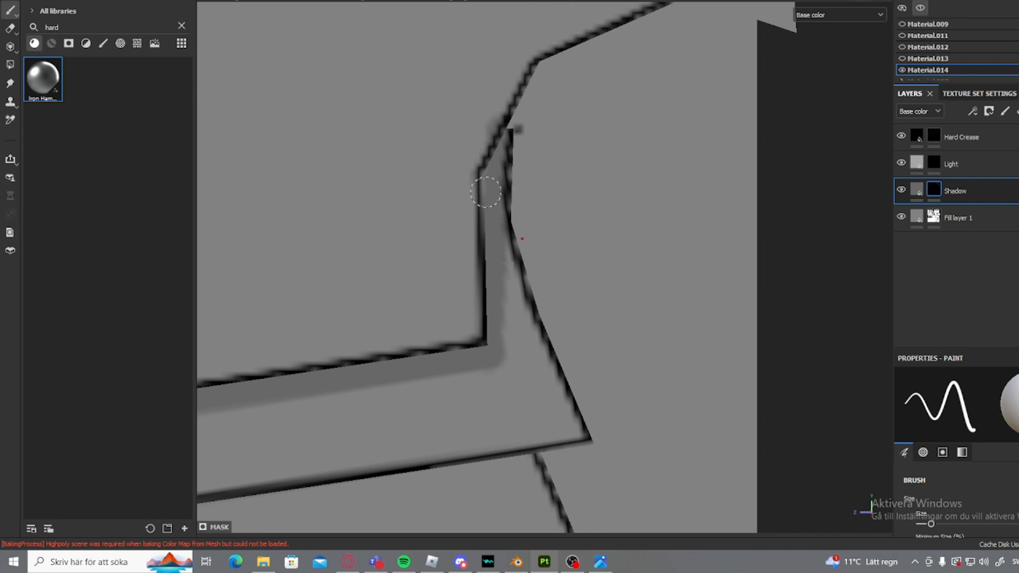
scroll(496, 153, down, 4)
alt+drag(432, 287, 544, 293)
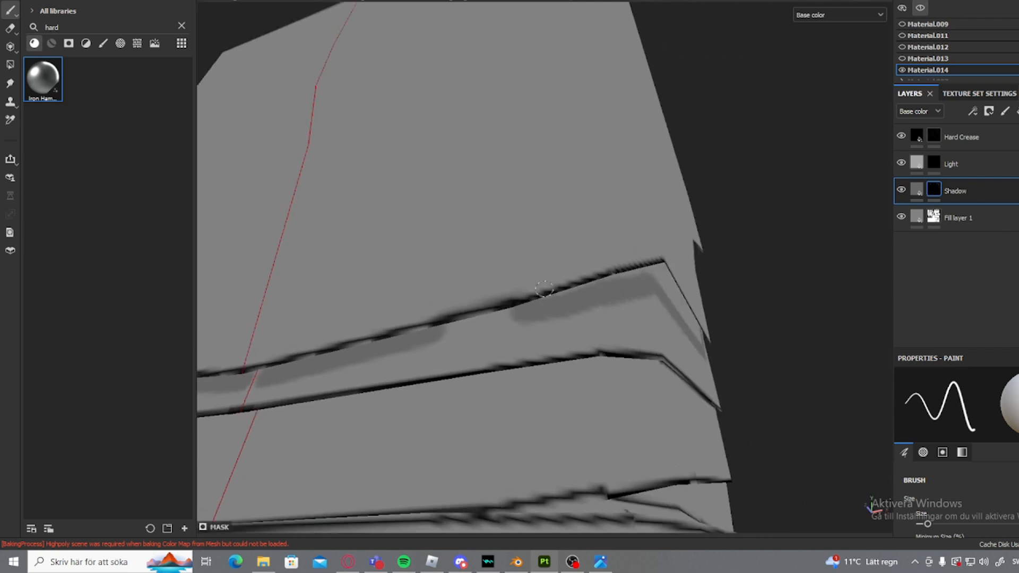
drag(494, 319, 391, 342)
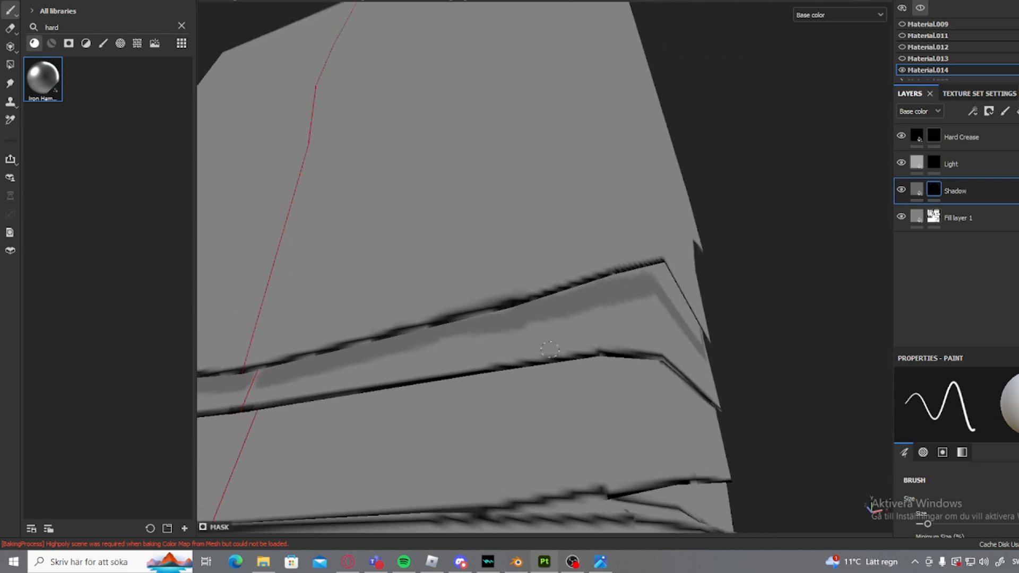
- Paint the shading closer to the band's upper crease around its peak and down the far side
scroll(550, 349, down, 1)
key(2)
mouse_move(494, 345)
alt+mouse_down()
mouse_move(561, 332)
mouse_move(512, 332)
alt+mouse_up()
mouse_move(584, 345)
alt+mouse_down()
mouse_move(409, 375)
mouse_move(494, 308)
alt+mouse_up()
scroll(409, 375, down, 1)
key(1)
ctrl+right_drag(562, 298, 571, 298)
alt+drag(571, 298, 621, 249)
ctrl+right_drag(583, 294, 573, 294)
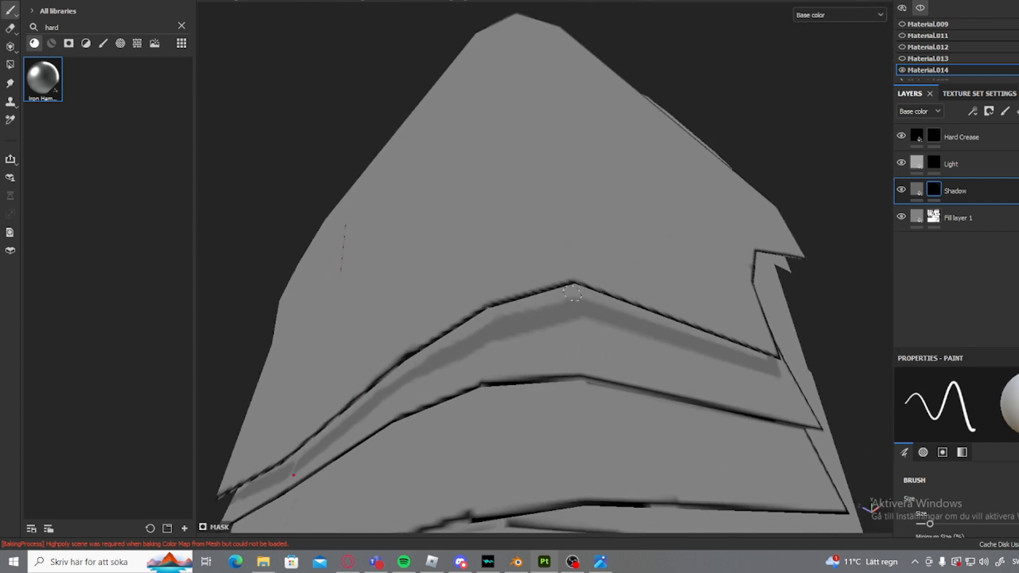
key(ctrl+z)
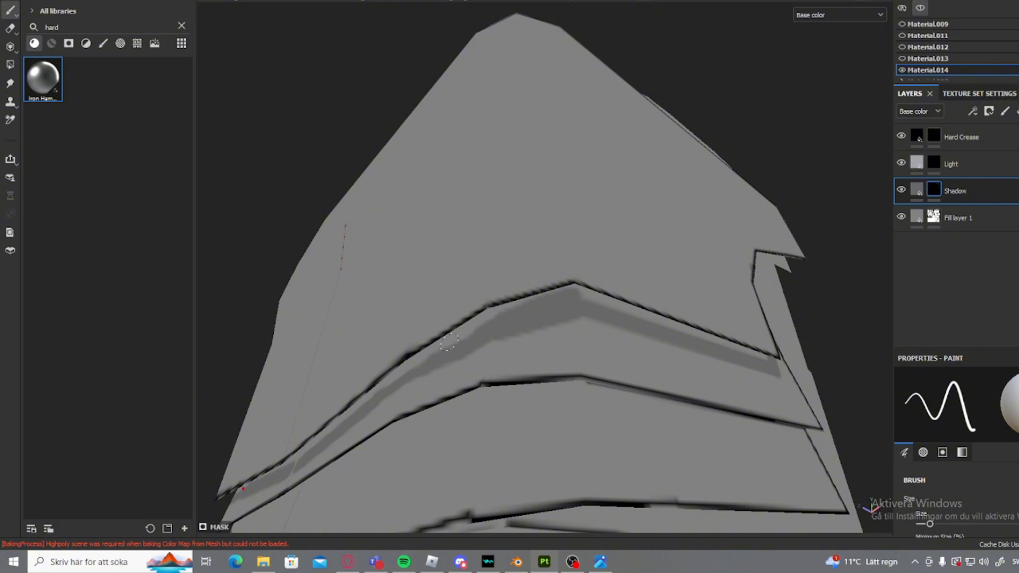
alt+drag(468, 330, 451, 325)
scroll(485, 325, up, 2)
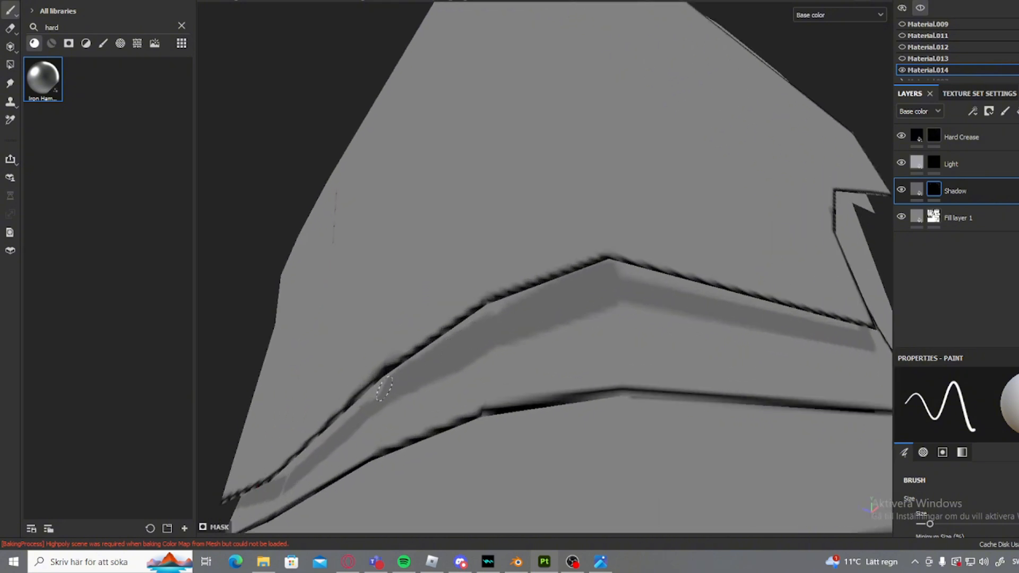
- Fill the entire band below the upper panel in the Shadow mask using Polygon Fill in mesh mode
key(4)
click(577, 355)
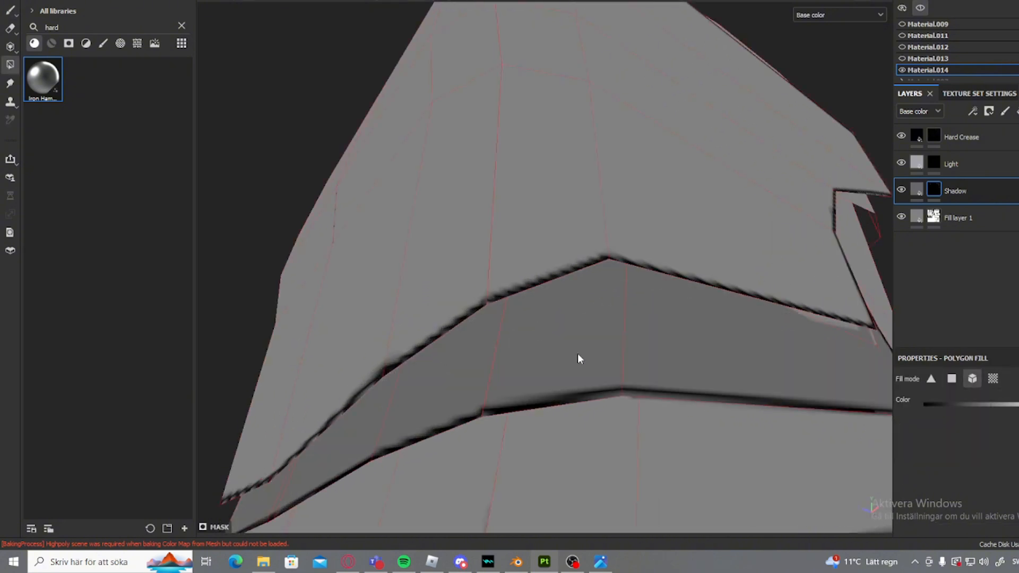
scroll(578, 354, down, 2)
mouse_move(578, 354)
alt+mouse_down()
mouse_move(664, 350)
mouse_move(589, 426)
alt+mouse_up()
scroll(589, 427, up, 4)
- Erase shadow inside the narrow strip beside the vertical crease, down to the band's inner corner
key(2)
alt+drag(555, 337, 566, 357)
scroll(566, 357, down, 1)
scroll(709, 313, down, 1)
alt+drag(708, 313, 668, 306)
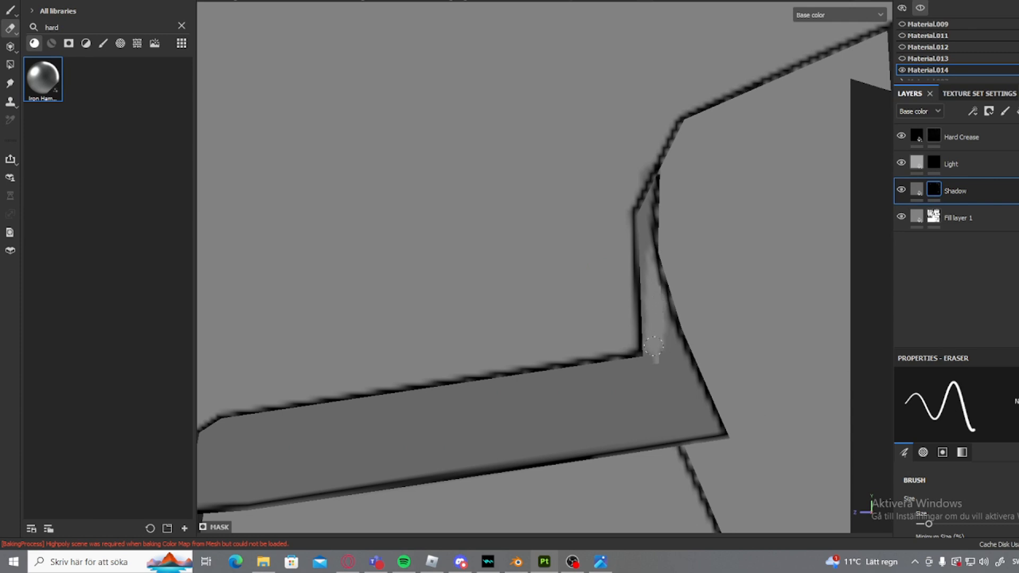
mouse_move(652, 379)
mouse_down()
mouse_move(672, 301)
mouse_move(661, 359)
mouse_up()
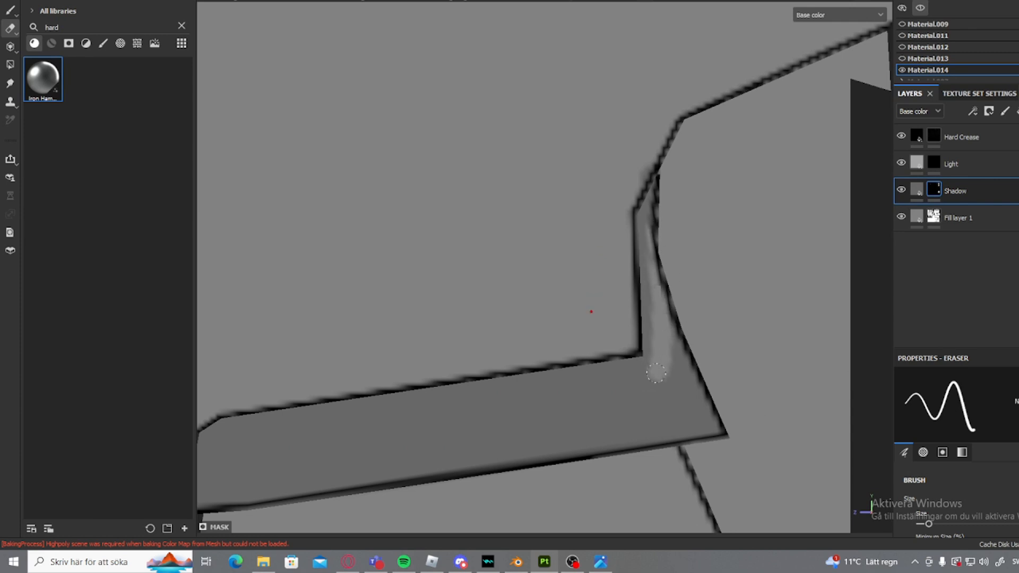
- Try erasing shadow close to the band's upper crease around the torso, and undo those strokes
shift+click(231, 431)
mouse_move(231, 431)
alt+mouse_down()
mouse_move(684, 331)
mouse_move(542, 330)
mouse_move(626, 346)
mouse_move(570, 329)
alt+mouse_up()
shift+click(321, 372)
ctrl+right_drag(305, 392, 320, 392)
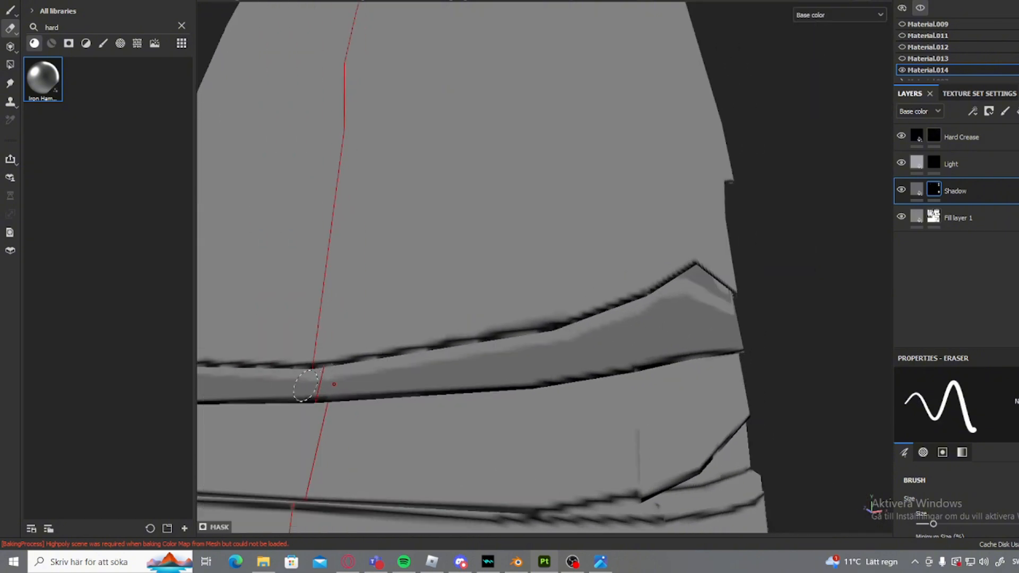
mouse_move(313, 391)
mouse_down()
mouse_move(643, 326)
mouse_move(475, 358)
mouse_up()
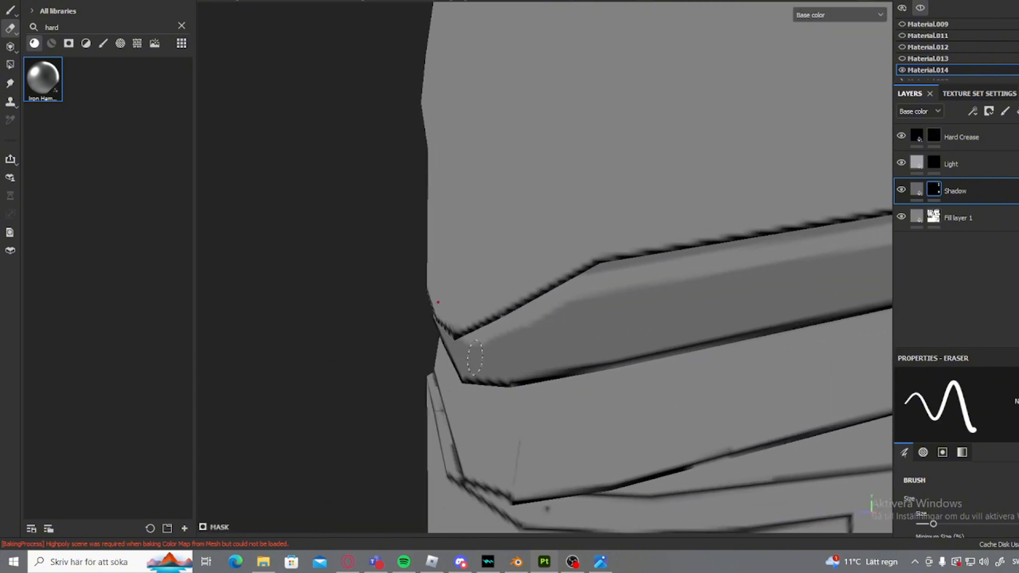
key(ctrl+z)
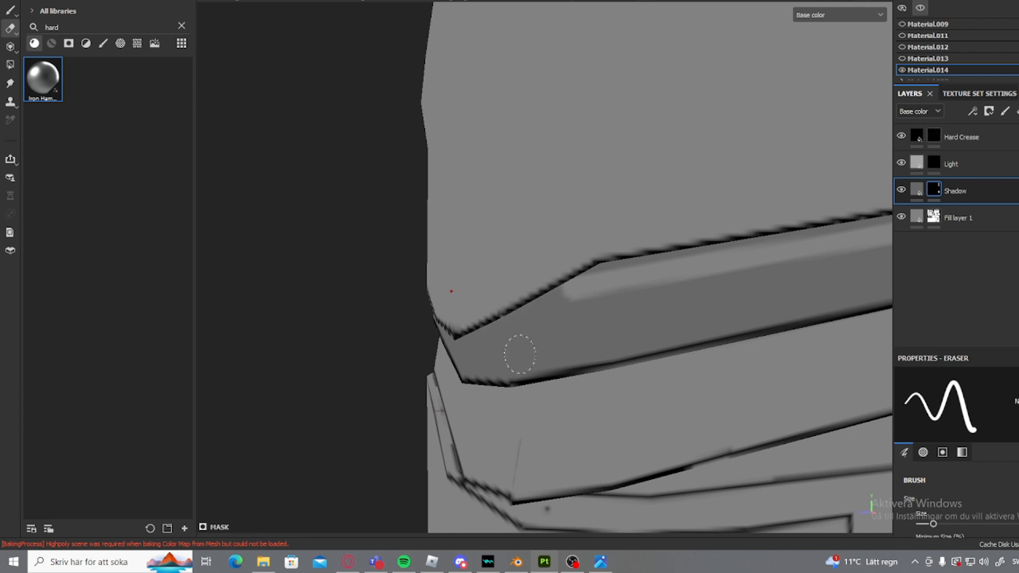
key(ctrl+z)
- Erase a straight strip of shadow across the middle of the band, starting from the lower end of the erased vertical strip
mouse_move(607, 300)
alt+mouse_down()
mouse_move(478, 321)
mouse_move(742, 238)
alt+mouse_up()
click(741, 248)
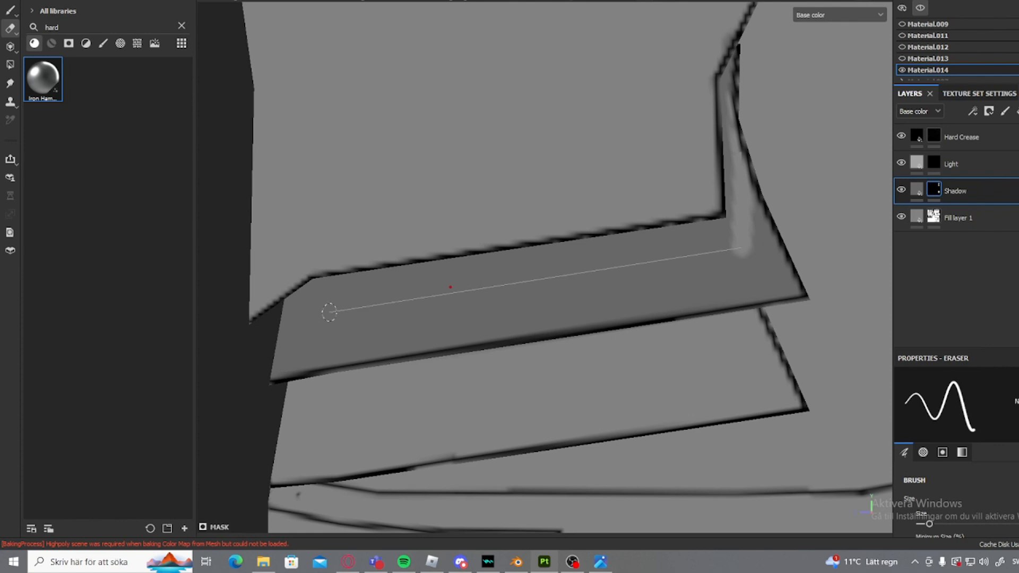
shift+click(322, 312)
mouse_move(342, 312)
alt+mouse_down()
mouse_move(716, 280)
mouse_move(635, 273)
alt+mouse_up()
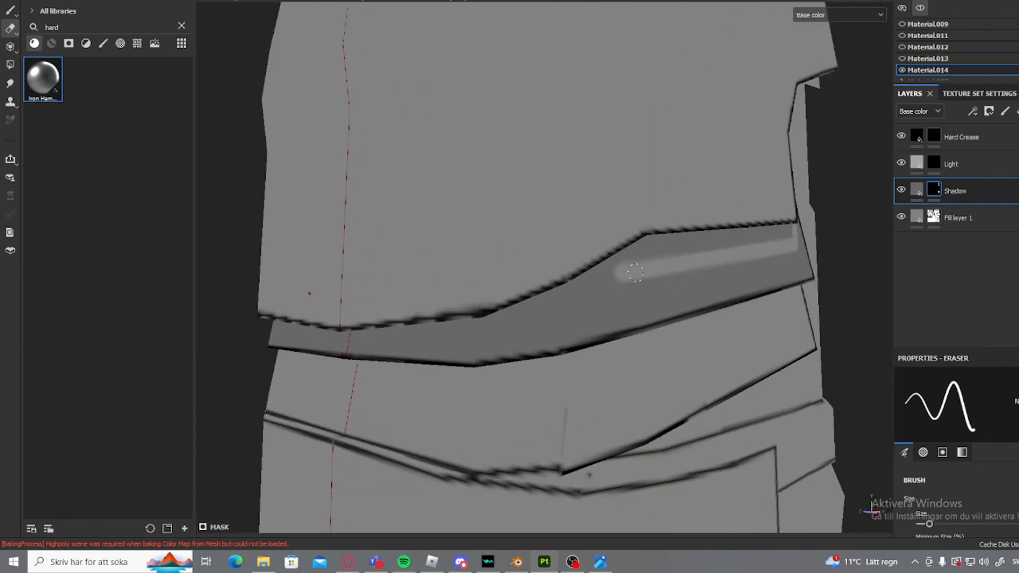
- Extend the erased shadow strip in straight segments along the middle of the upper band, around the torso to its far edge
shift+click(535, 320)
mouse_move(345, 329)
alt+mouse_down()
mouse_move(450, 347)
mouse_move(246, 365)
mouse_move(552, 332)
mouse_move(591, 300)
alt+mouse_up()
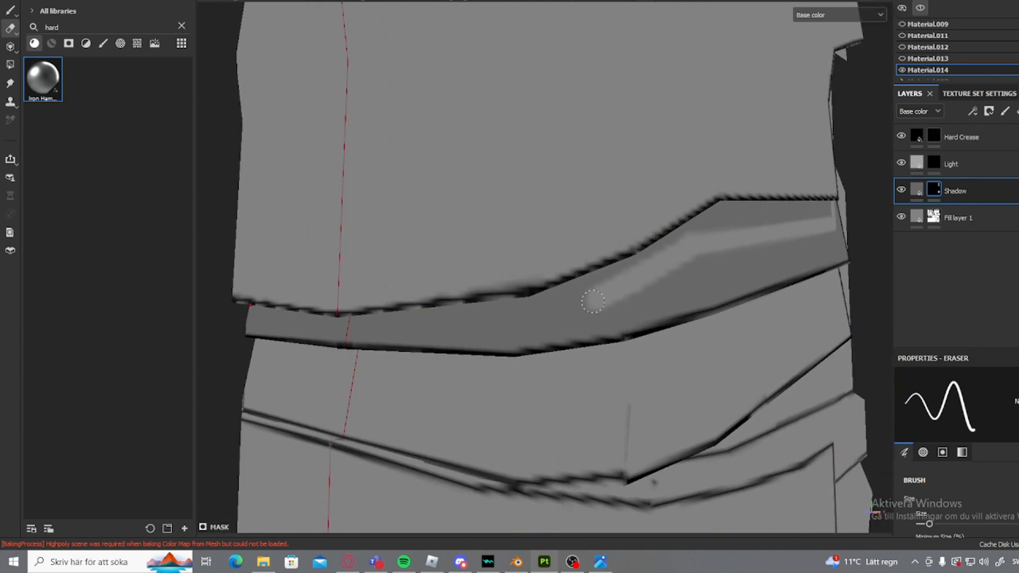
key(ctrl+z)
click(591, 307)
shift+click(509, 329)
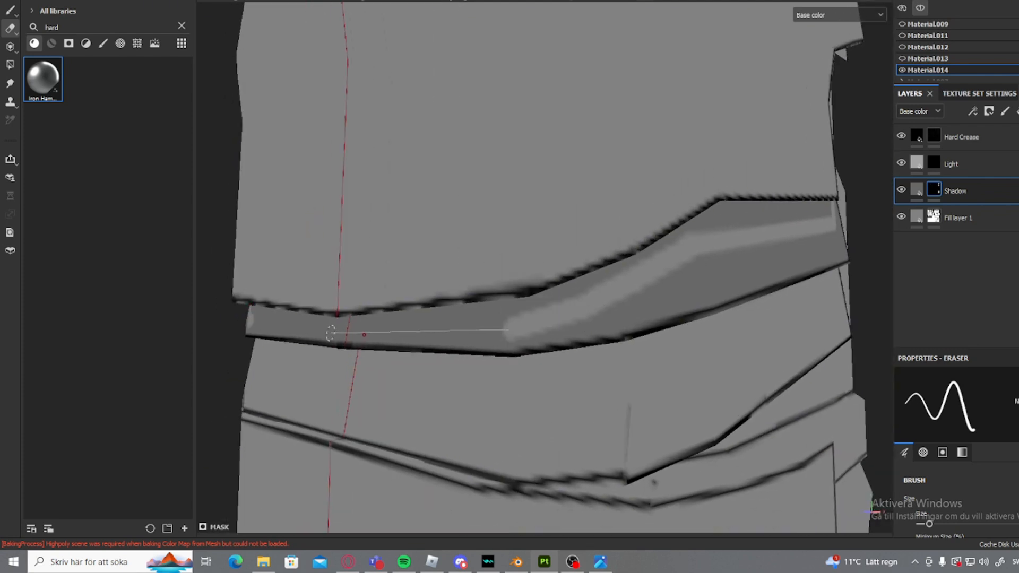
shift+click(329, 332)
- Erase the shadow below the strip with a larger eraser, keeping only the shading under the upper band's top crease and beside its vertical crease
ctrl+right_drag(337, 338, 345, 338)
mouse_move(339, 340)
mouse_down()
mouse_move(671, 320)
mouse_move(623, 326)
mouse_up()
alt+middle_drag(623, 328, 465, 414)
scroll(465, 414, down, 3)
mouse_move(549, 367)
mouse_down()
mouse_move(528, 383)
mouse_move(564, 367)
mouse_move(576, 389)
mouse_move(684, 354)
mouse_up()
alt+middle_drag(684, 354, 472, 417)
ctrl+right_drag(472, 417, 486, 417)
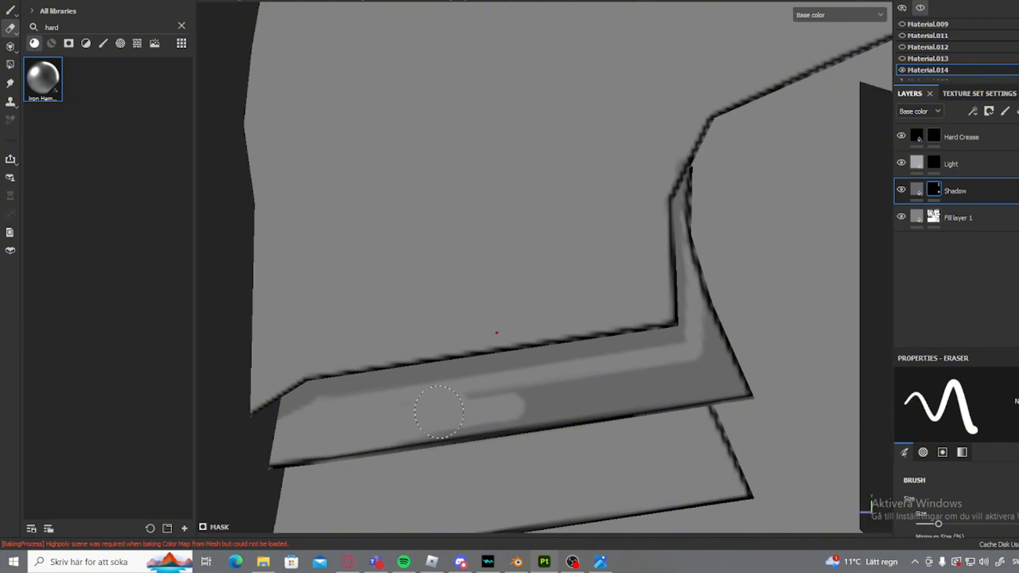
drag(474, 413, 694, 380)
scroll(711, 364, up, 2)
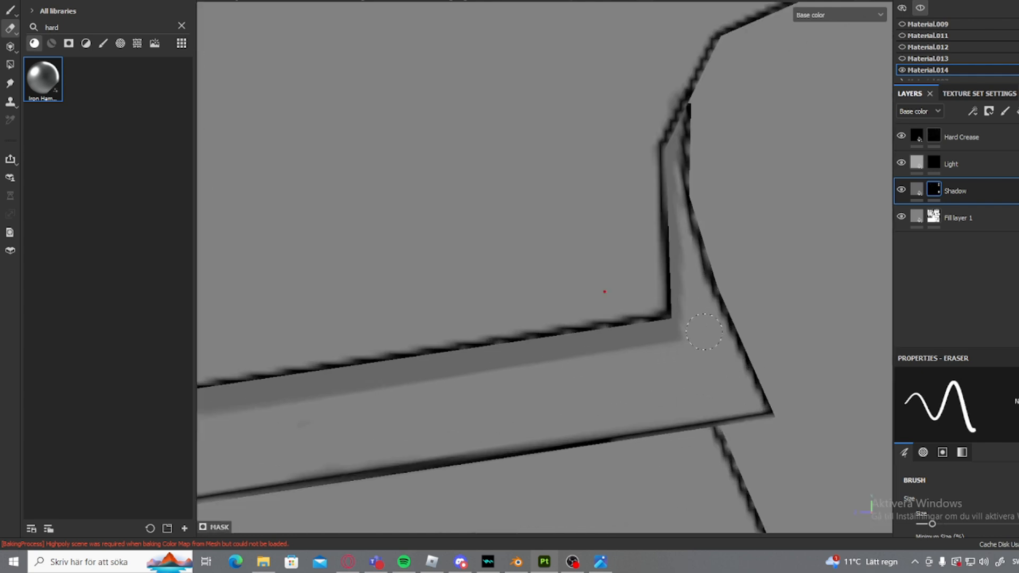
scroll(691, 384, down, 6)
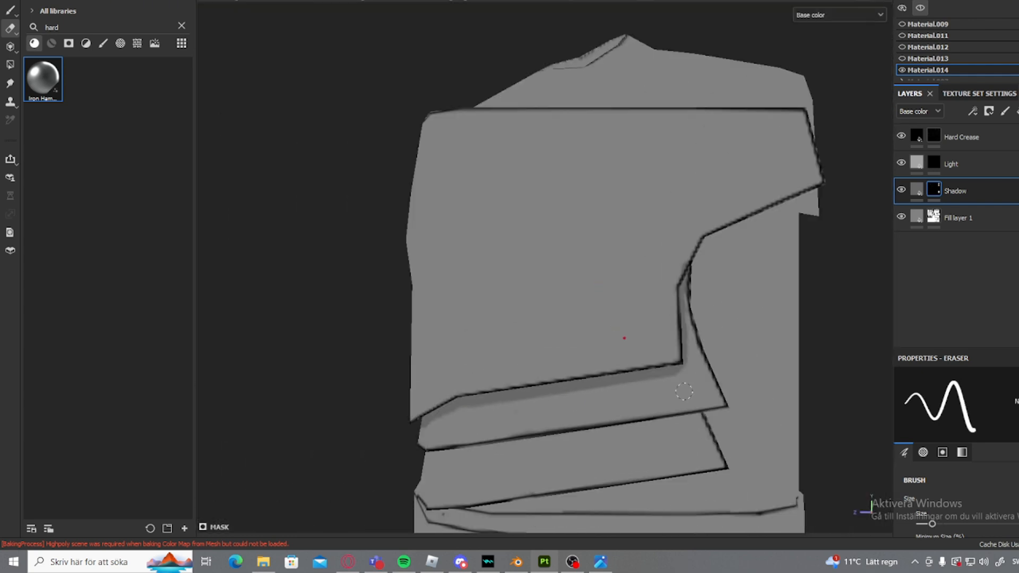
- Fill the lower slanted band in the Shadow mask using Polygon Fill in mesh mode
key(1)
alt+middle_drag(661, 393, 612, 268)
scroll(611, 268, up, 1)
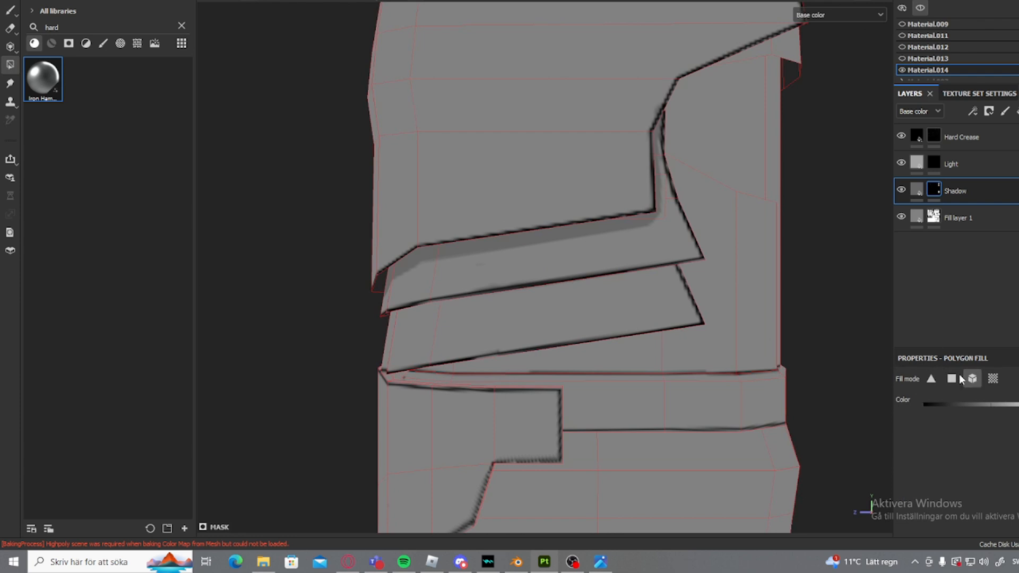
click(604, 306)
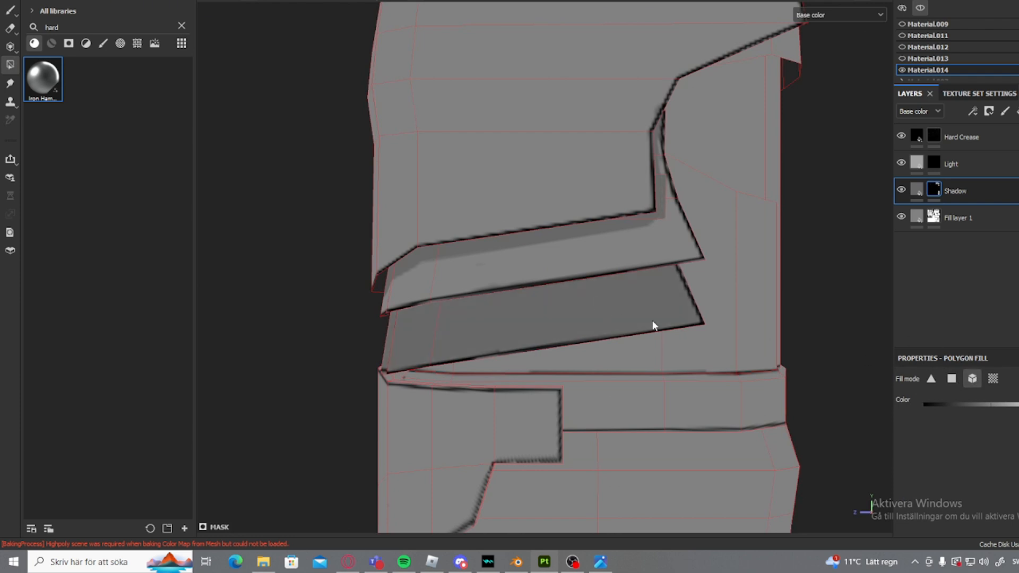
- Erase a straight strip of shadow through the lower slanted band, from its slanted end around the torso
scroll(652, 320, up, 3)
key(2)
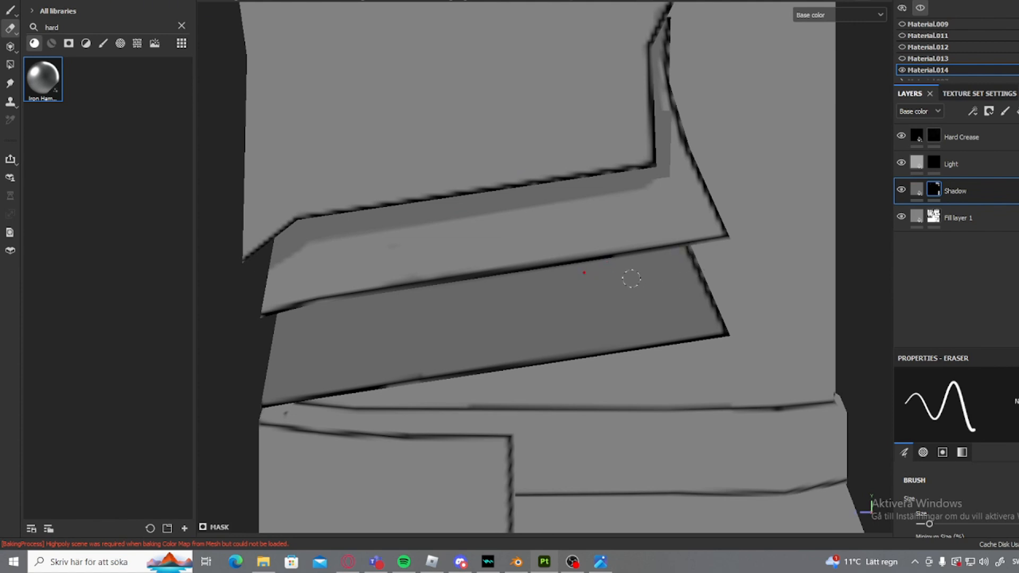
scroll(632, 278, up, 1)
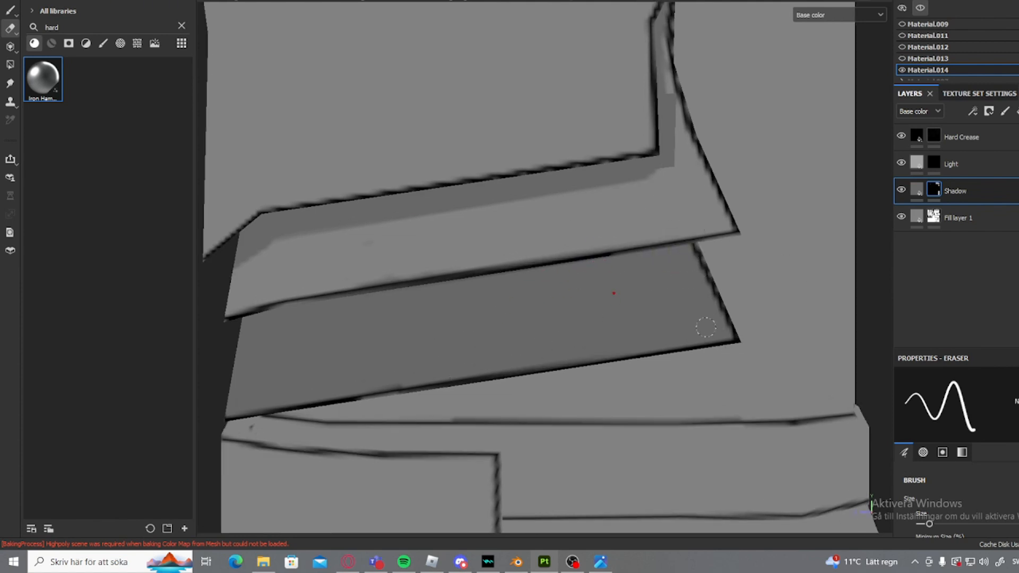
middle_drag(658, 289, 751, 264)
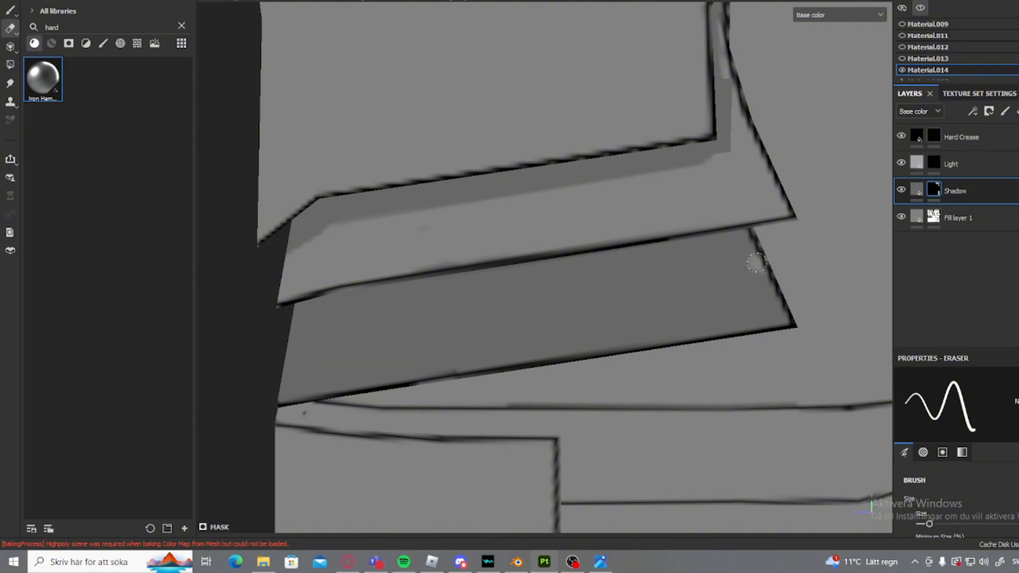
shift+click(290, 340)
alt+drag(289, 340, 631, 286)
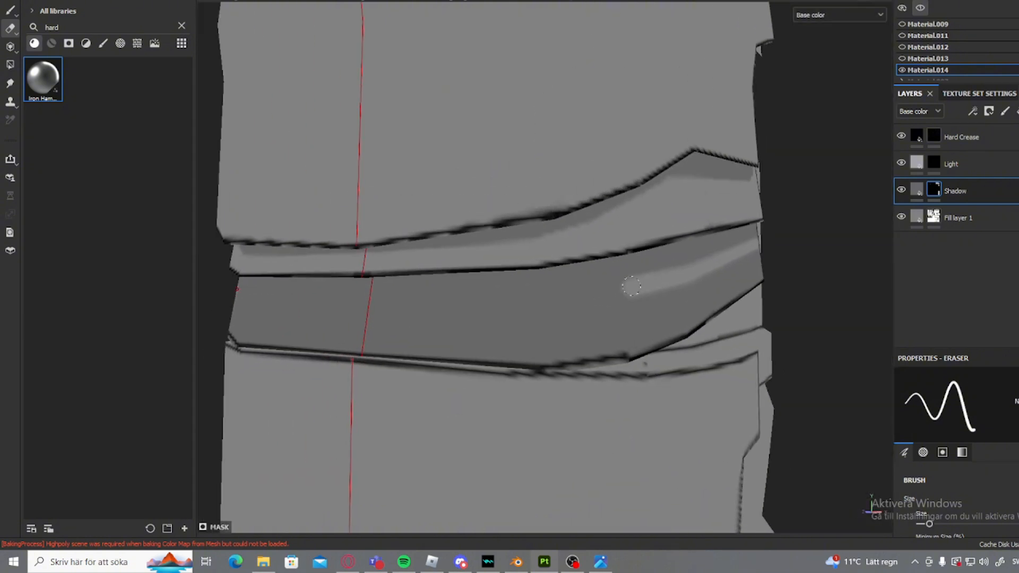
shift+click(369, 307)
- Erase the remaining shadow beneath the strip with a larger eraser, keeping only the shading under the lower band's top crease
ctrl+right_drag(350, 320, 364, 321)
mouse_move(358, 325)
mouse_down()
mouse_move(608, 319)
mouse_move(622, 338)
mouse_move(645, 313)
mouse_move(384, 358)
mouse_up()
mouse_move(414, 348)
mouse_down()
mouse_move(573, 322)
mouse_move(370, 354)
mouse_move(711, 297)
mouse_move(759, 273)
mouse_move(677, 321)
mouse_up()
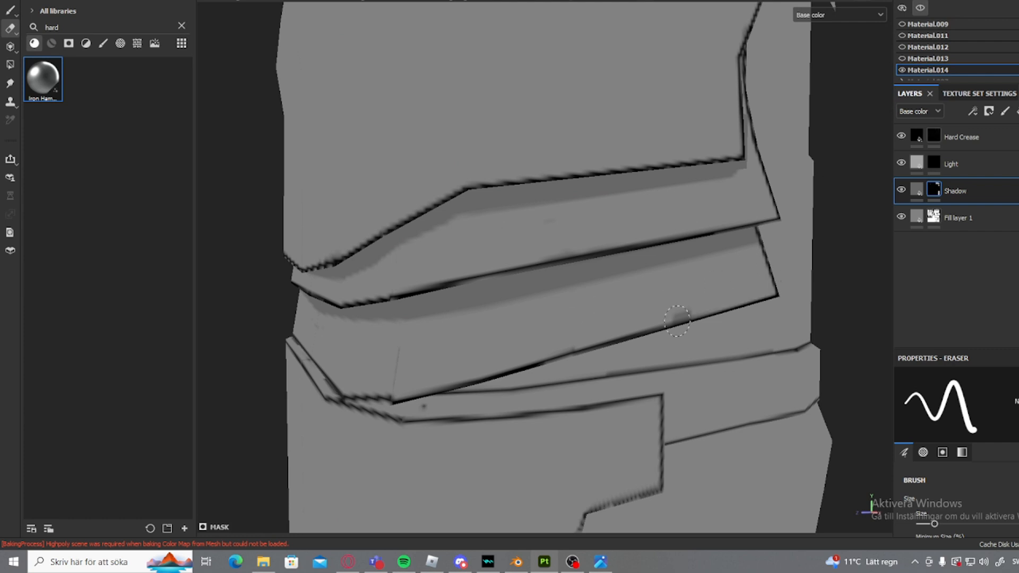
alt+drag(732, 305, 565, 318)
scroll(552, 333, down, 7)
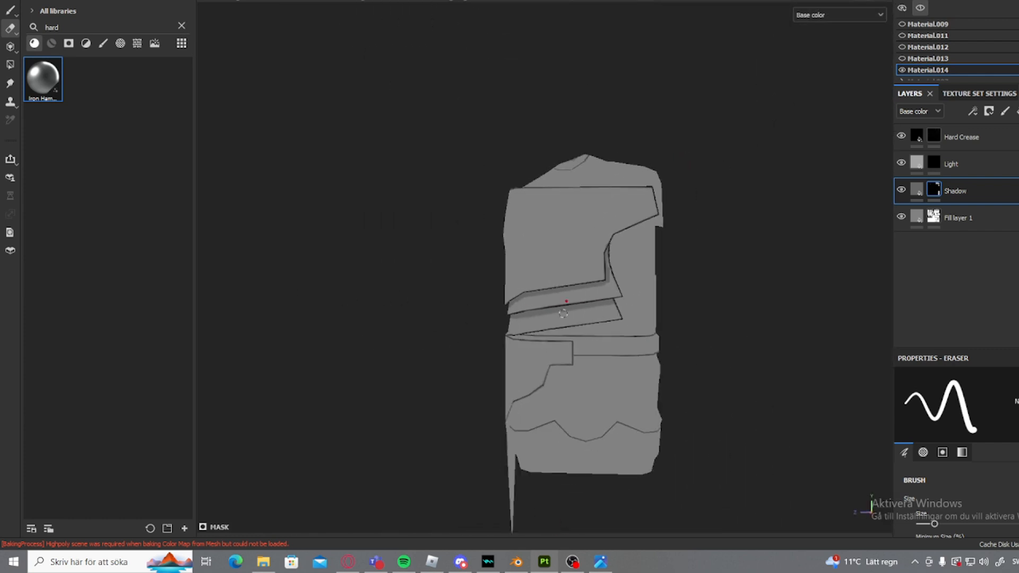
- Clean up the shadow at the upper band's inner corner and along the narrow vertical strip by painting and erasing
scroll(640, 307, up, 3)
scroll(614, 292, up, 5)
key(1)
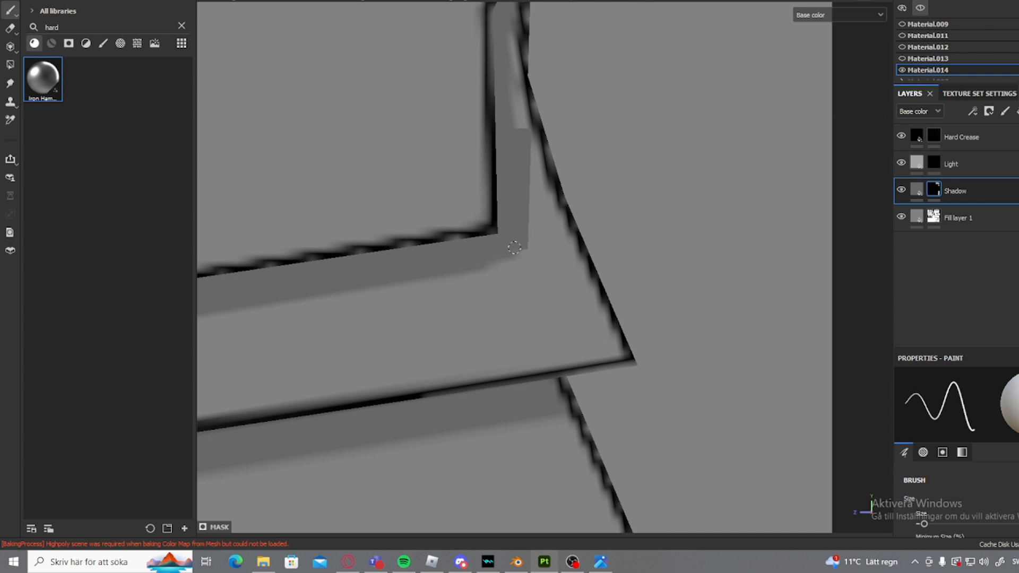
scroll(512, 248, down, 8)
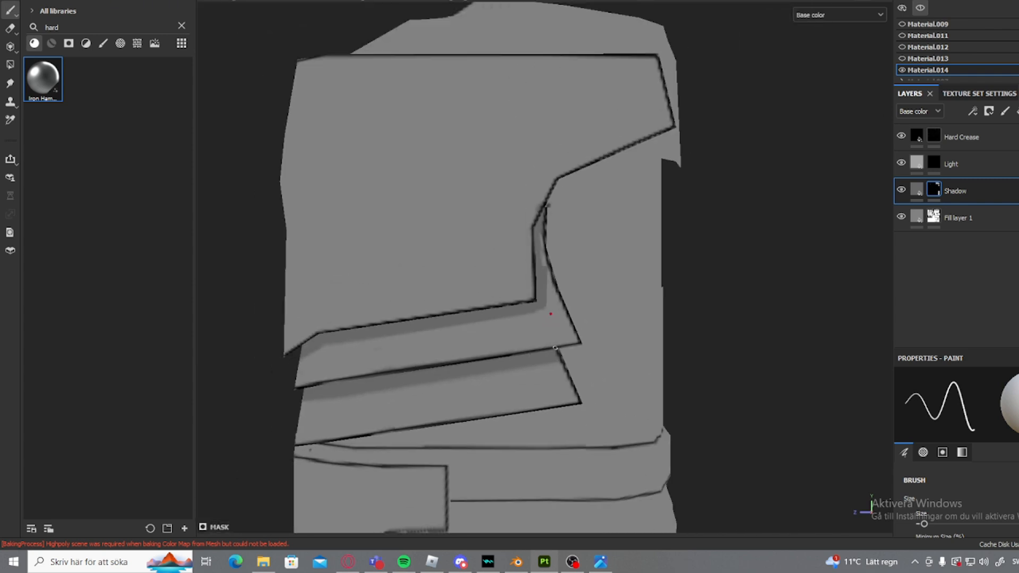
scroll(536, 330, up, 5)
key(2)
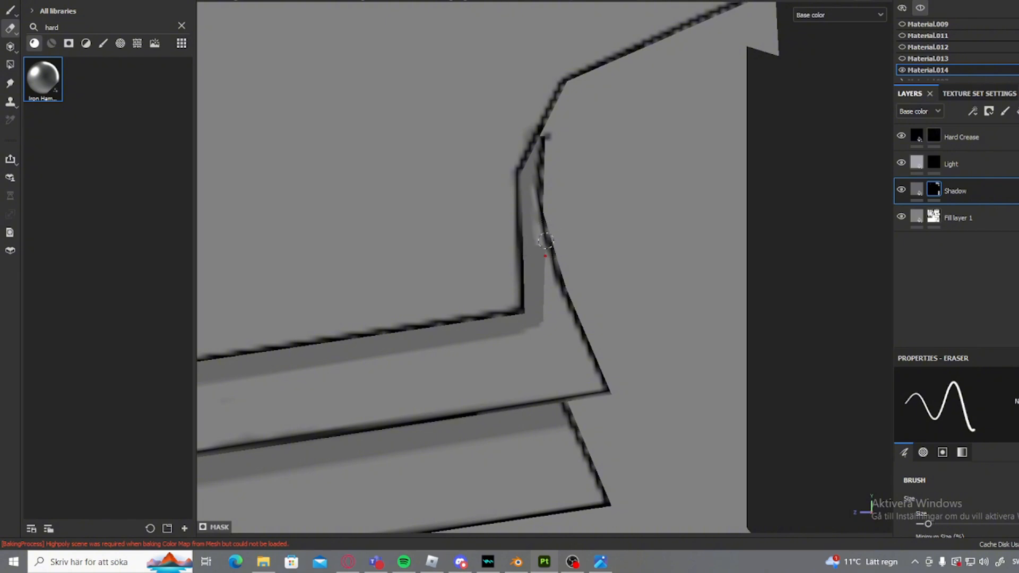
scroll(584, 303, down, 6)
- Try painting a slanted shadow line from the lower front panel's corner down to the first peak of the zigzag hem
alt+drag(604, 308, 460, 246)
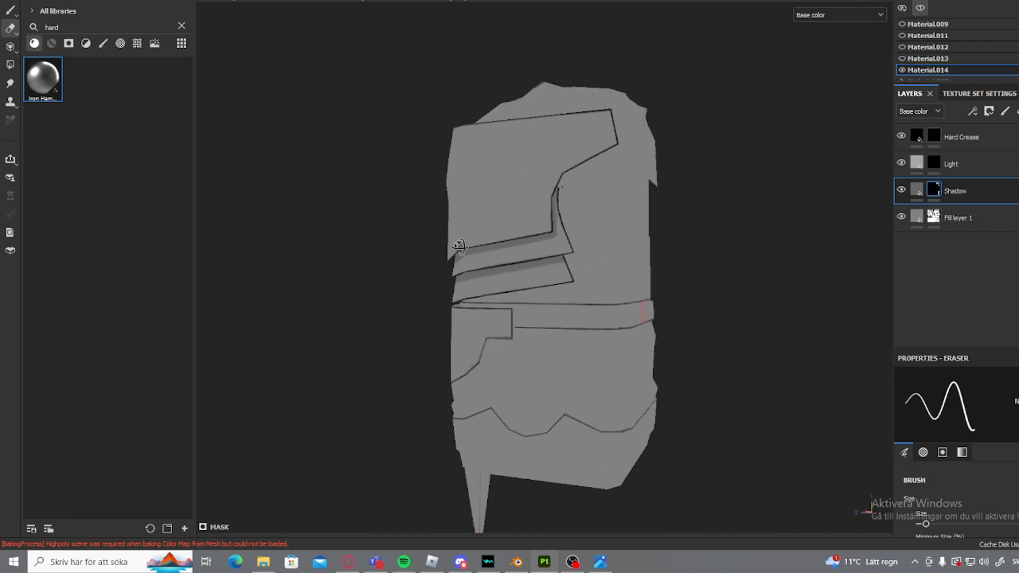
scroll(530, 319, up, 4)
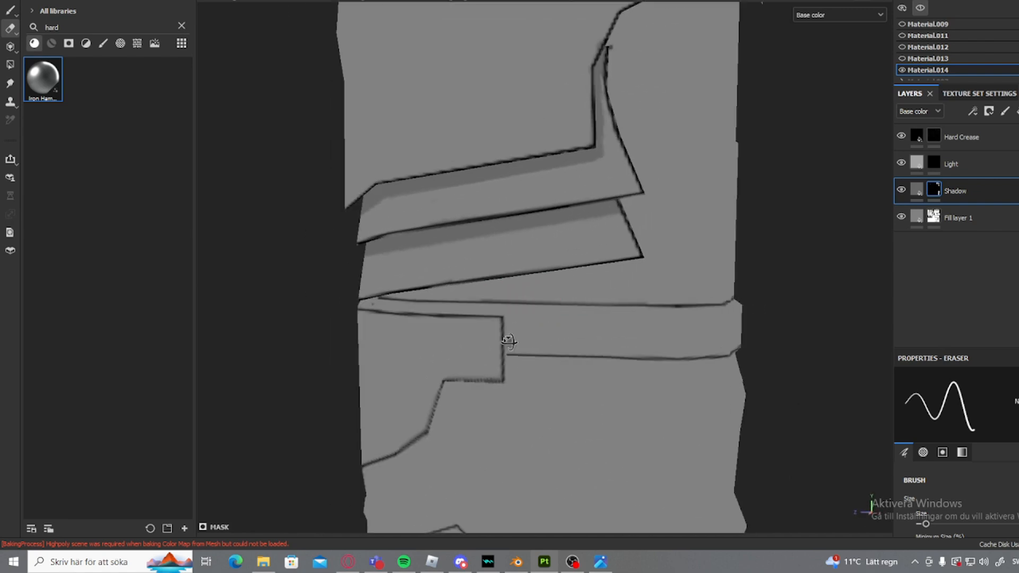
alt+drag(508, 342, 743, 191)
alt+middle_drag(511, 411, 599, 242)
scroll(567, 255, up, 3)
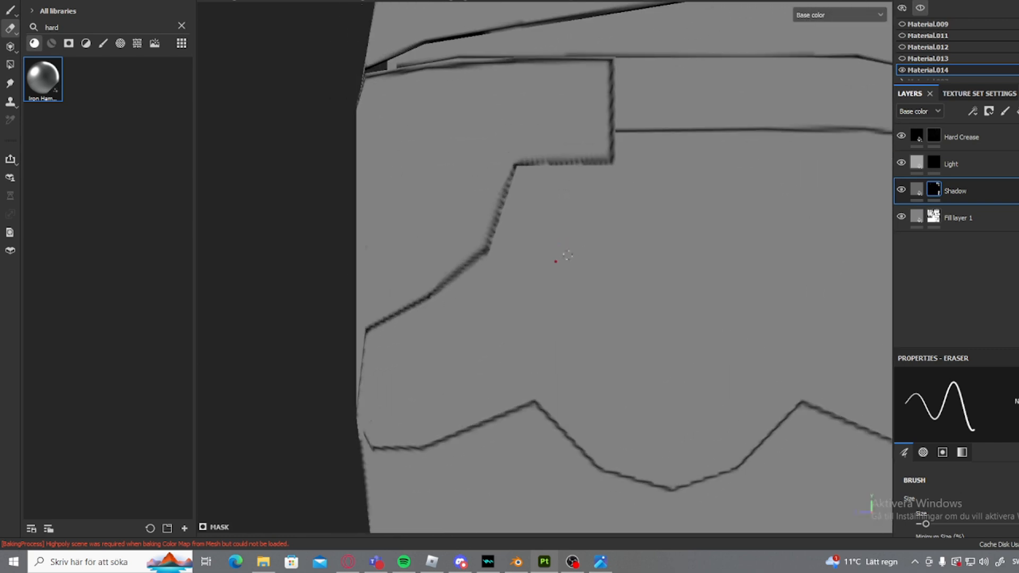
alt+drag(567, 255, 551, 218)
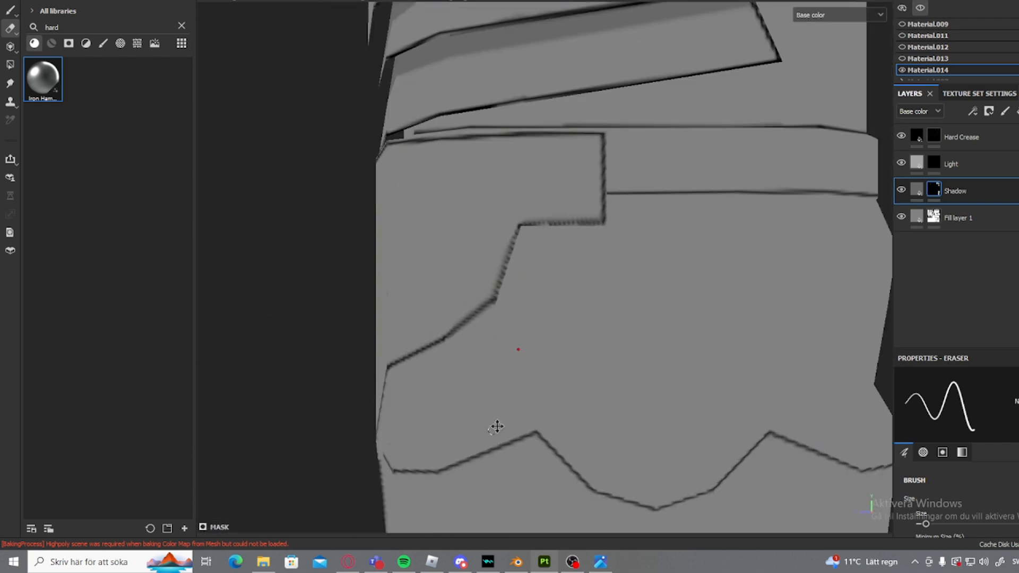
alt+middle_drag(497, 427, 593, 295)
ctrl+right_drag(689, 109, 687, 103)
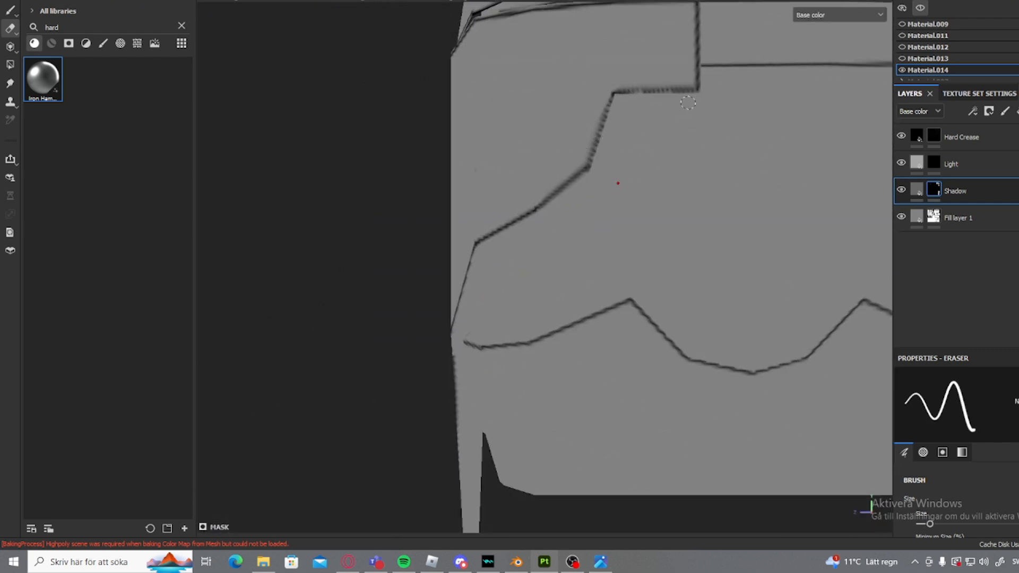
key(1)
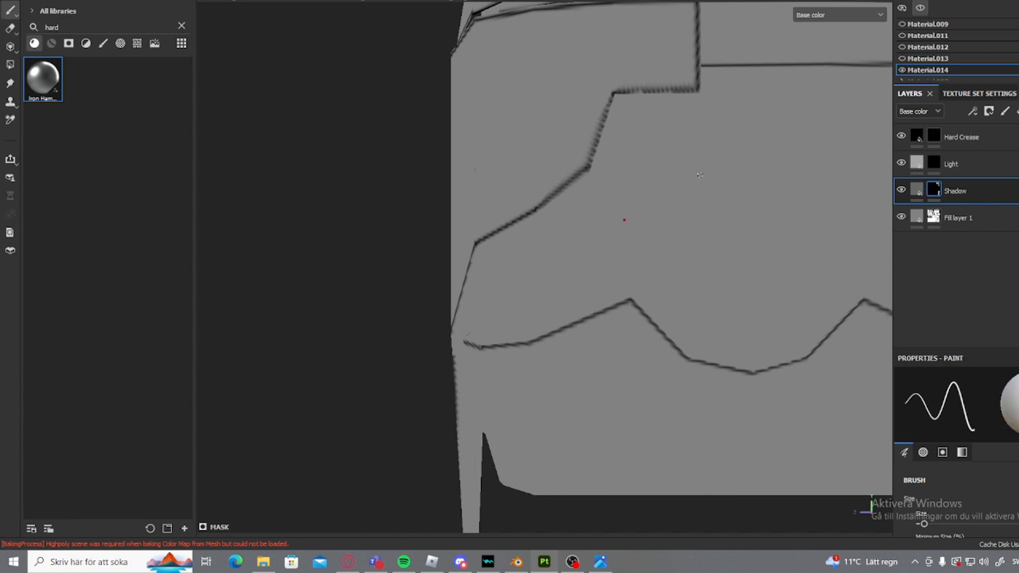
drag(692, 98, 616, 291)
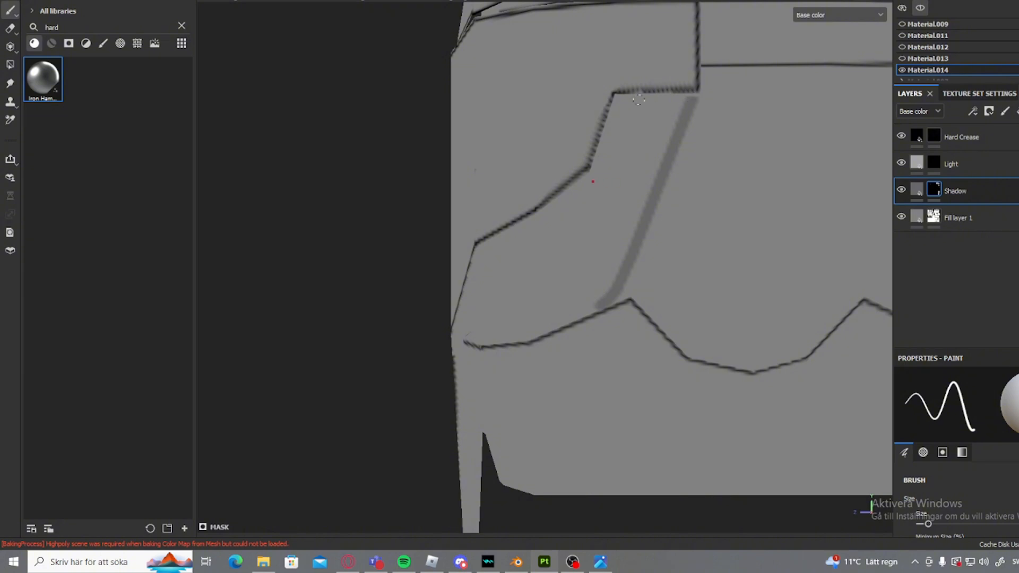
- Try painting shadow along the bottom edge and stepped side crease of the lower front panel
drag(686, 100, 621, 100)
shift+click(603, 150)
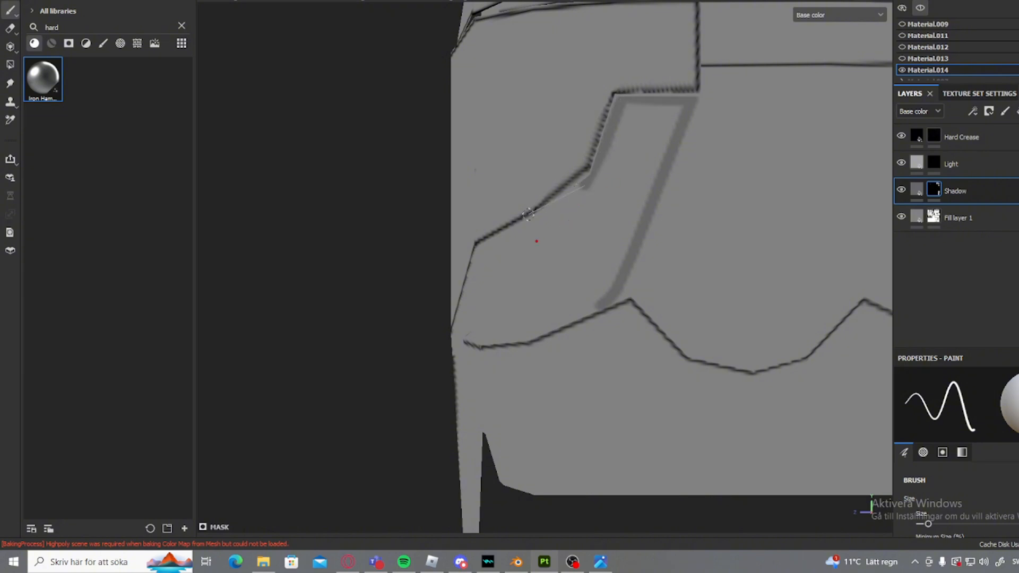
shift+click(523, 229)
alt+drag(522, 229, 602, 246)
scroll(603, 246, up, 2)
alt+drag(539, 230, 483, 171)
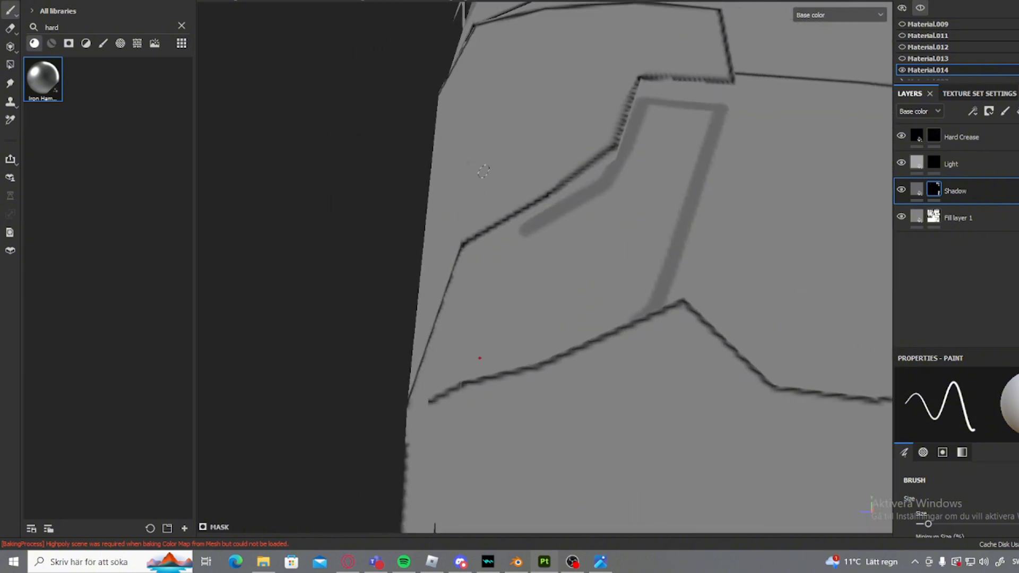
ctrl+right_drag(611, 179, 630, 177)
alt+drag(630, 177, 628, 141)
alt+middle_drag(628, 141, 587, 227)
ctrl+right_drag(587, 227, 606, 221)
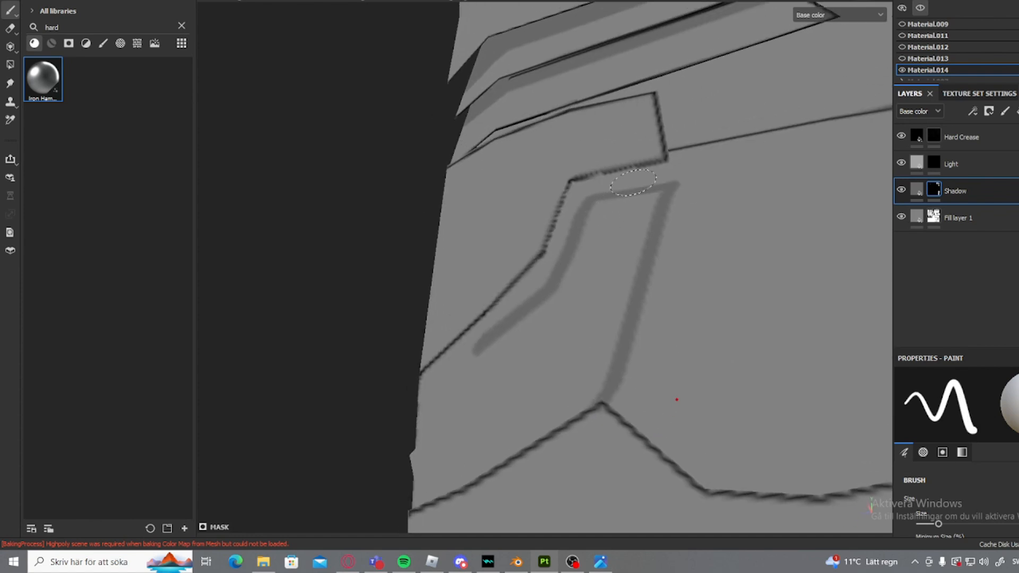
- Fill the skirt section between the belt and the zigzag hem in the Shadow mask using Polygon Fill
key(4)
click(668, 285)
mouse_move(669, 285)
alt+mouse_down()
mouse_move(621, 255)
mouse_move(735, 359)
alt+mouse_up()
- Erase a curved strip of shadow from the front panel's lower corner down to the front end of the zigzag hem
key(2)
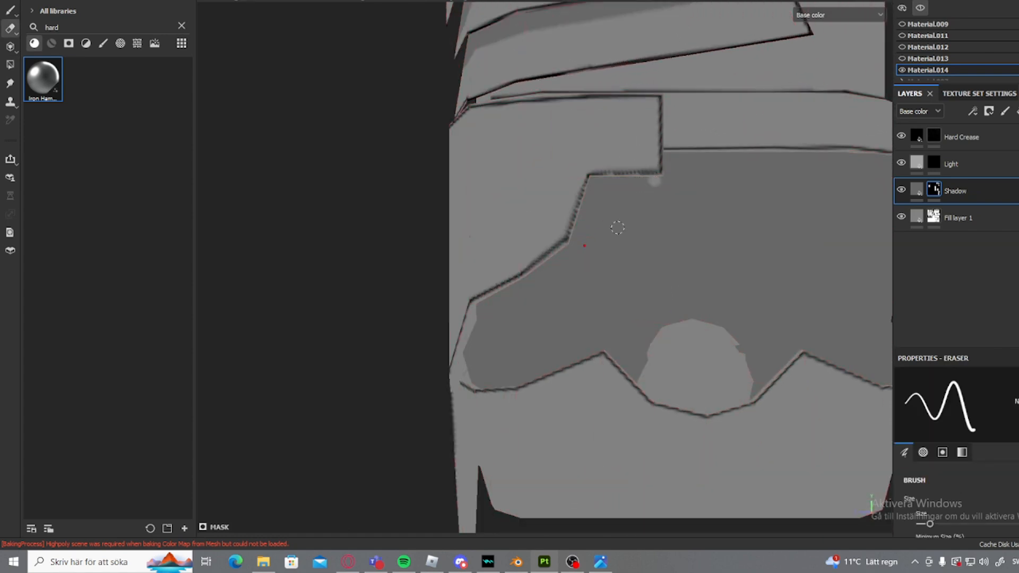
key(shift)
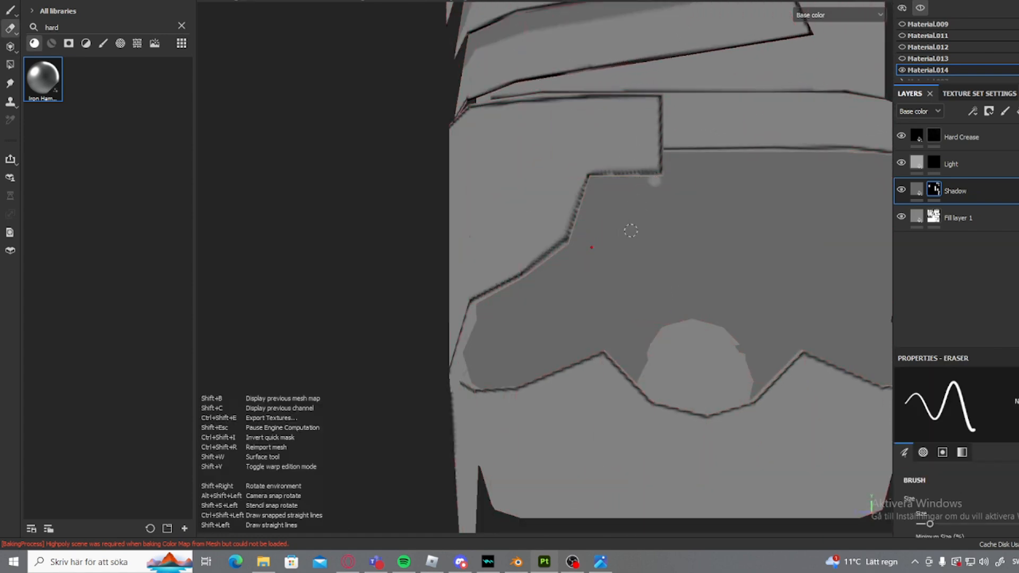
mouse_move(630, 230)
shift+mouse_down()
mouse_move(540, 350)
mouse_move(480, 386)
mouse_move(553, 369)
shift+mouse_up()
scroll(510, 383, up, 3)
shift+click(363, 422)
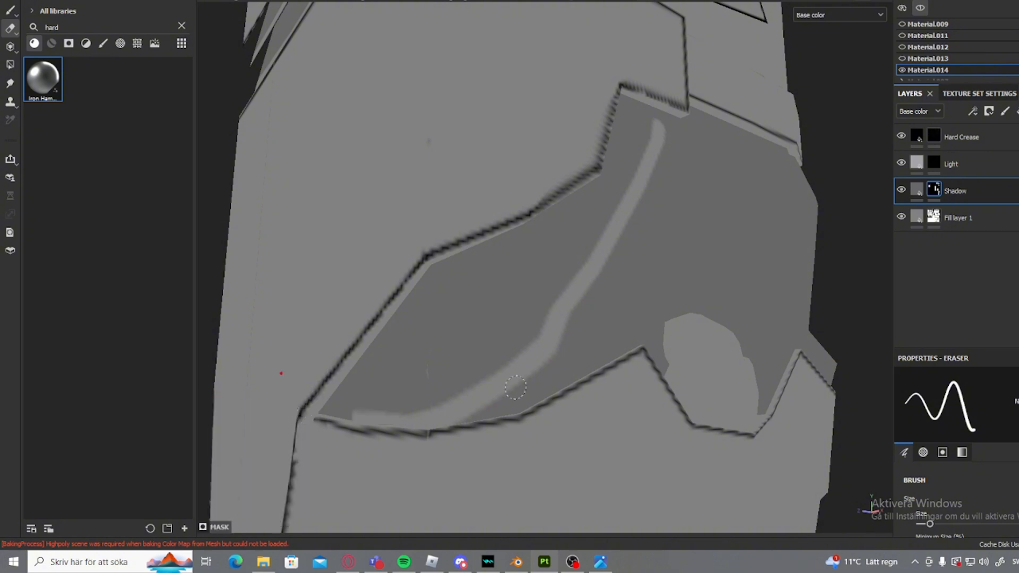
alt+shift+drag(301, 423, 250, 419)
scroll(545, 268, down, 2)
- Join the curved strip to the panel's corner and erase a straight strip of shadow just below the belt's lower crease
alt+middle_drag(610, 212, 425, 366)
alt+drag(548, 245, 534, 247)
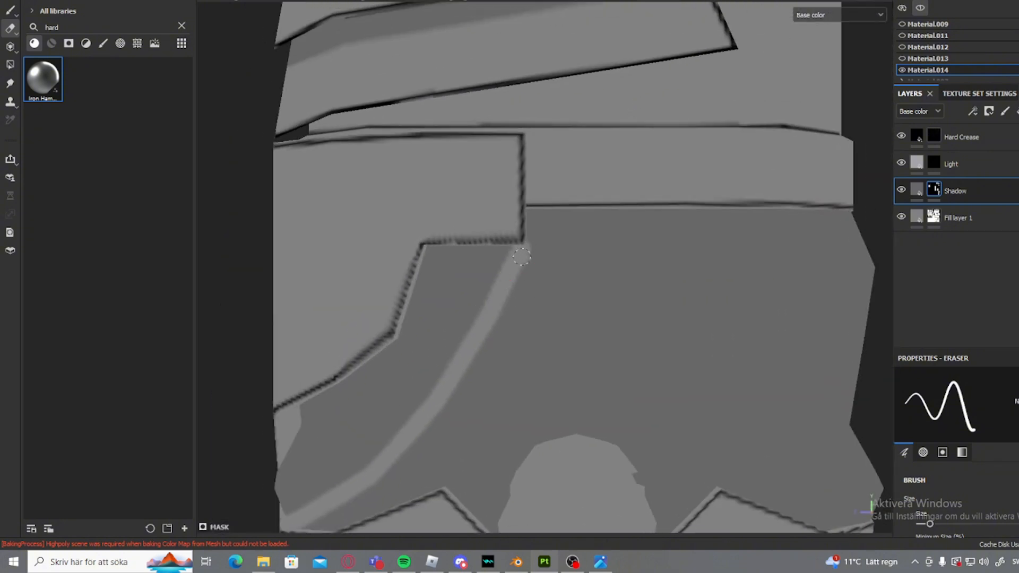
key(shift)
shift+click(874, 232)
- Turn on the mesh wireframe in the display settings
click(978, 94)
click(1018, 27)
click(1018, 9)
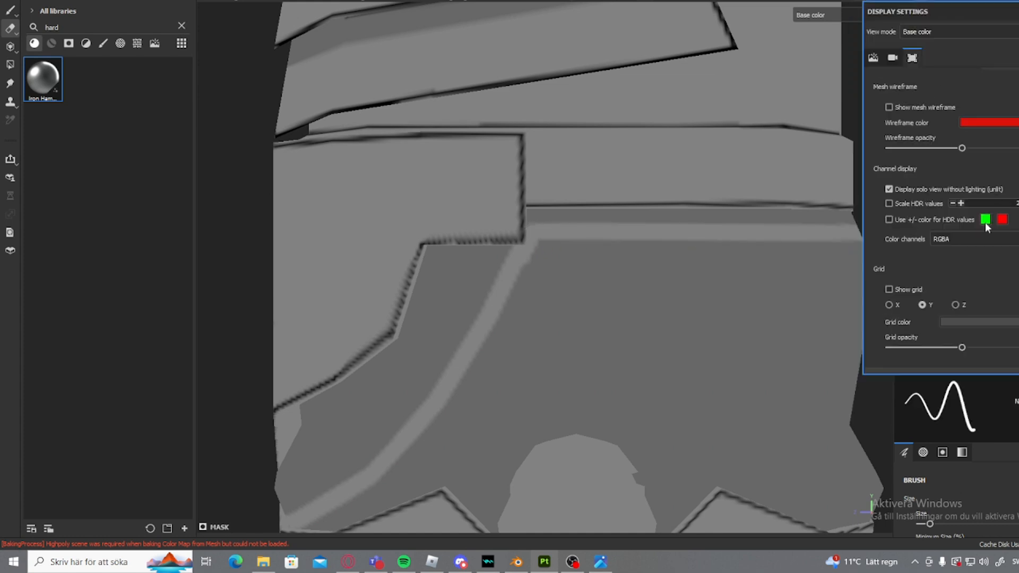
click(905, 110)
- Continue the erased shadow strip below the belt's lower crease around the back of the torso
alt+drag(672, 266, 601, 300)
alt+drag(572, 214, 360, 308)
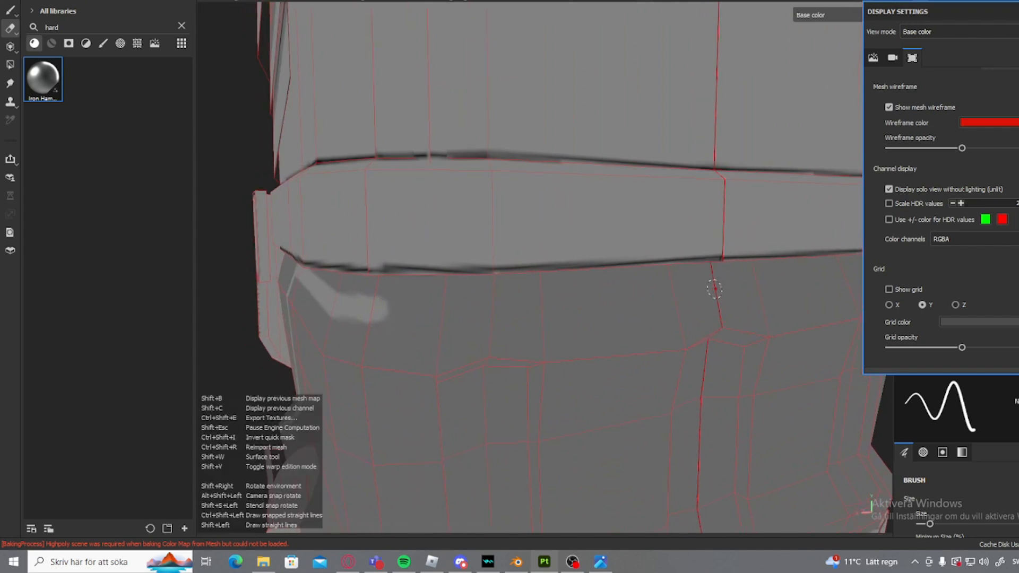
mouse_move(712, 286)
alt+mouse_down()
mouse_move(455, 336)
mouse_move(386, 320)
mouse_move(409, 303)
mouse_move(409, 318)
mouse_move(440, 292)
alt+mouse_up()
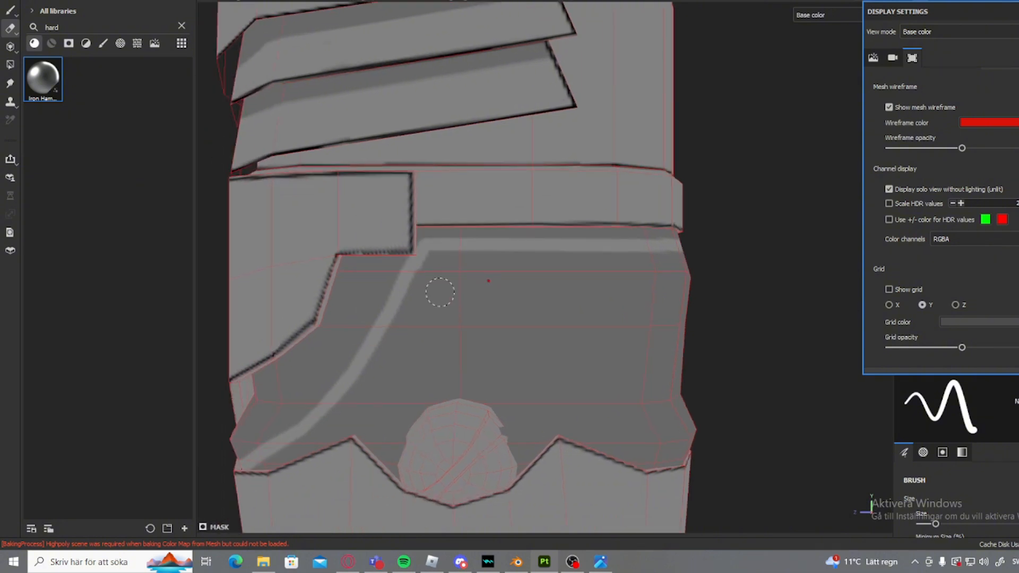
- Erase the shadow on the torso's side outside the curved strip, between the belt strip and the zigzag hem
ctrl+right_drag(440, 292, 433, 293)
mouse_move(433, 259)
mouse_down()
mouse_move(434, 291)
mouse_move(415, 297)
mouse_up()
ctrl+right_drag(415, 296, 424, 296)
mouse_move(421, 282)
mouse_down()
mouse_move(446, 271)
mouse_move(679, 273)
mouse_move(505, 275)
mouse_move(552, 260)
mouse_move(445, 404)
mouse_move(374, 441)
mouse_move(596, 329)
mouse_move(556, 324)
mouse_move(679, 263)
mouse_move(576, 295)
mouse_up()
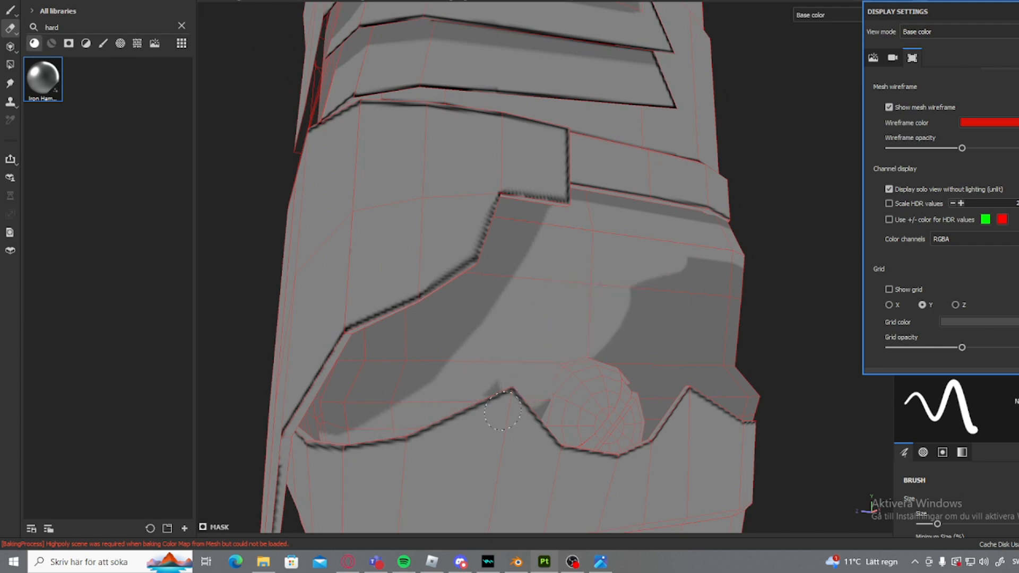
- Erase the remaining shadow around the torso's back, between the belt strip and the hem crease
mouse_move(568, 428)
alt+mouse_down()
mouse_move(509, 345)
mouse_move(519, 285)
mouse_move(743, 279)
mouse_move(459, 332)
alt+mouse_up()
mouse_move(459, 331)
alt+mouse_down()
mouse_move(525, 294)
mouse_move(414, 361)
mouse_move(563, 340)
mouse_move(430, 366)
mouse_move(663, 313)
alt+mouse_up()
alt+drag(664, 313, 743, 265)
scroll(478, 350, down, 2)
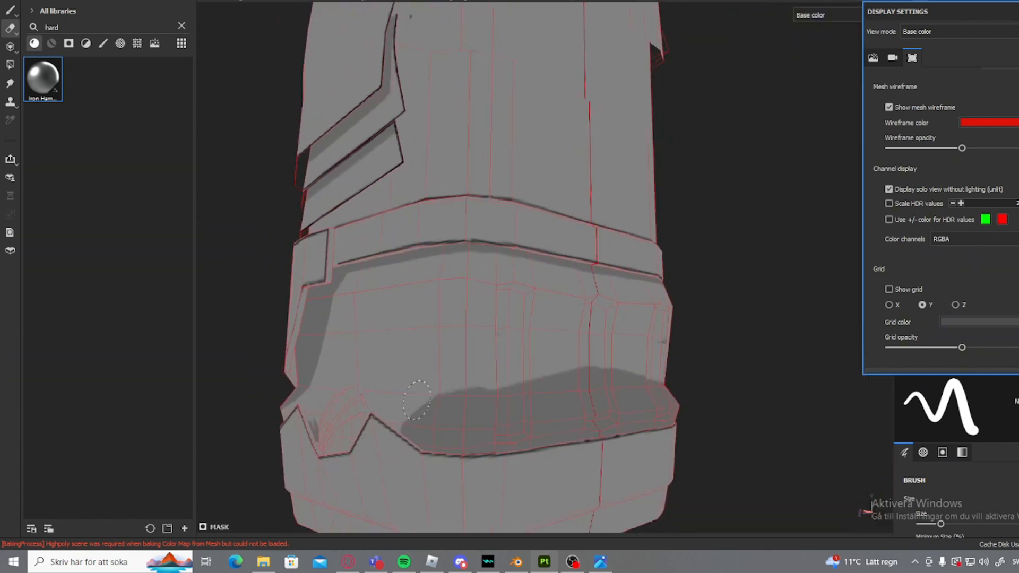
mouse_move(425, 385)
mouse_down()
mouse_move(419, 426)
mouse_move(714, 423)
mouse_move(645, 423)
mouse_move(649, 415)
mouse_up()
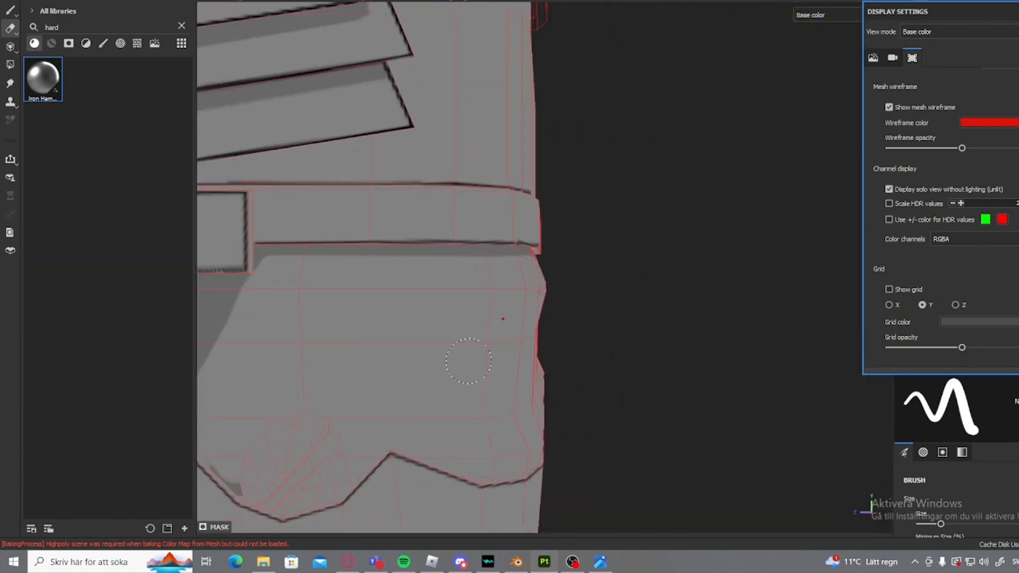
scroll(473, 356, down, 1)
alt+middle_drag(418, 296, 650, 302)
scroll(484, 348, up, 1)
alt+drag(549, 347, 582, 343)
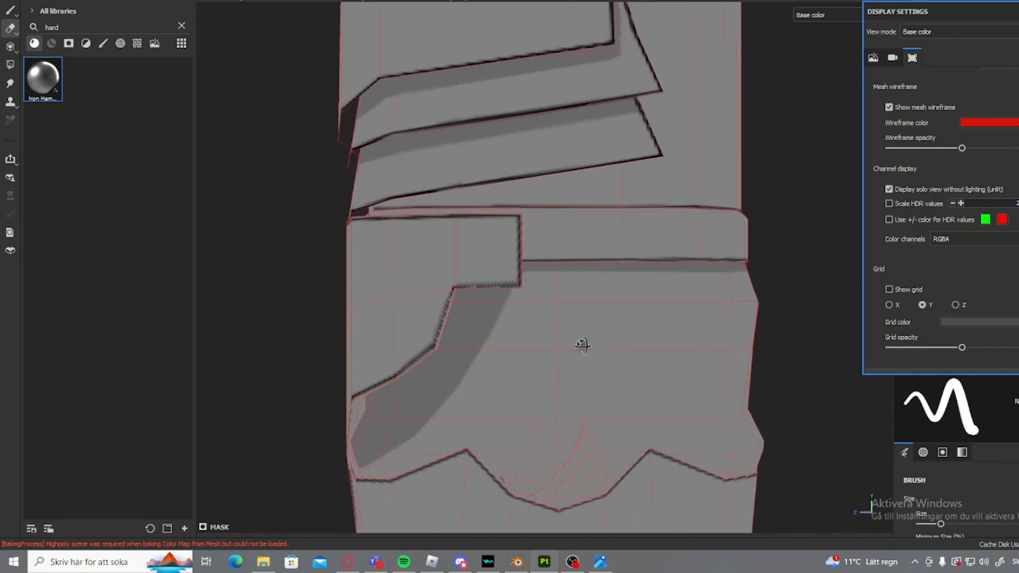
- Paint shadow into the corner where the curved panel strip meets the belt strip, rounding the transition
scroll(541, 329, up, 3)
scroll(531, 308, up, 3)
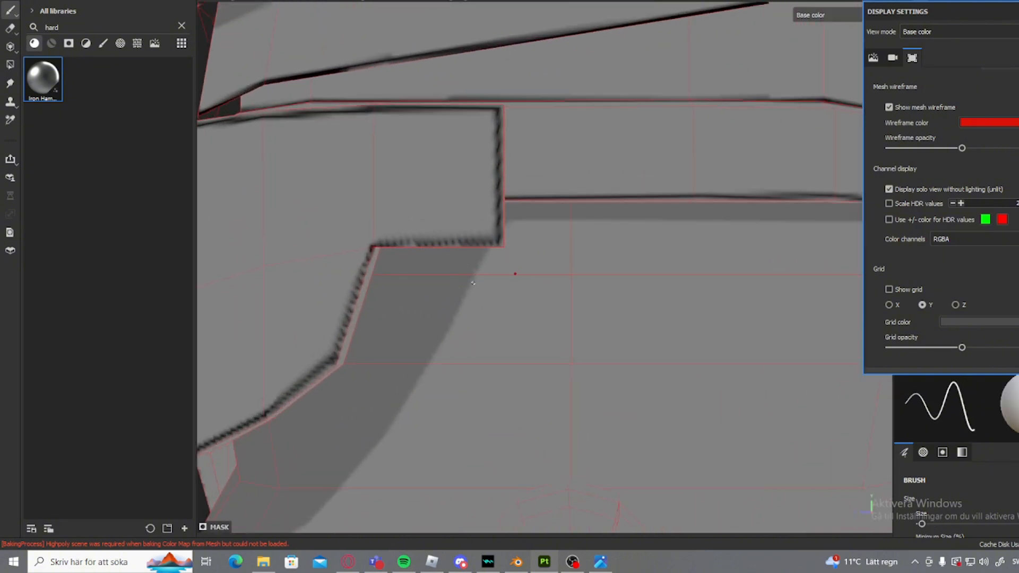
scroll(544, 254, up, 2)
ctrl+right_drag(544, 248, 563, 247)
mouse_move(577, 218)
mouse_down()
mouse_move(530, 225)
mouse_move(709, 257)
mouse_up()
mouse_move(520, 221)
mouse_down()
mouse_move(456, 278)
mouse_move(531, 225)
mouse_up()
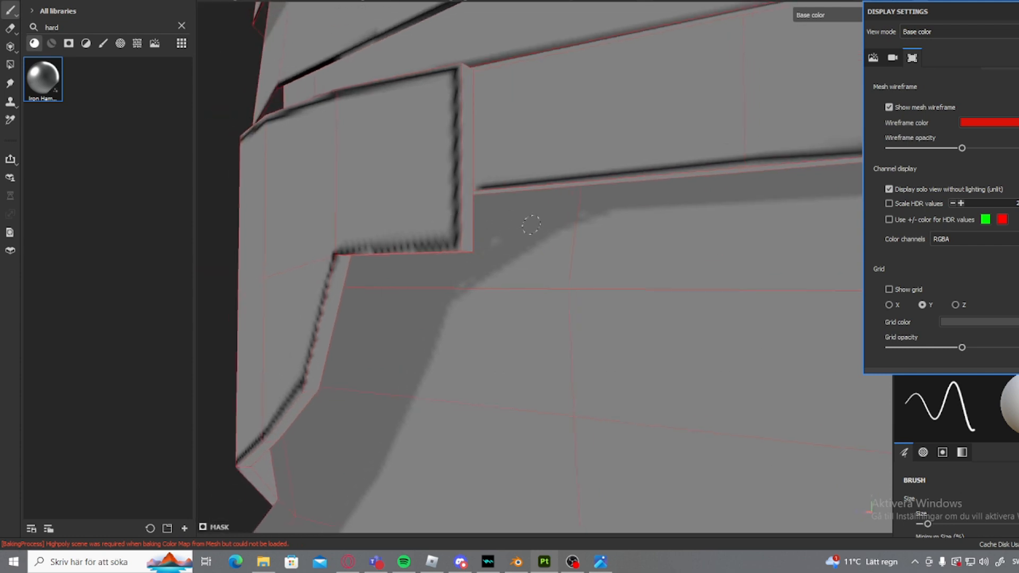
scroll(510, 252, down, 8)
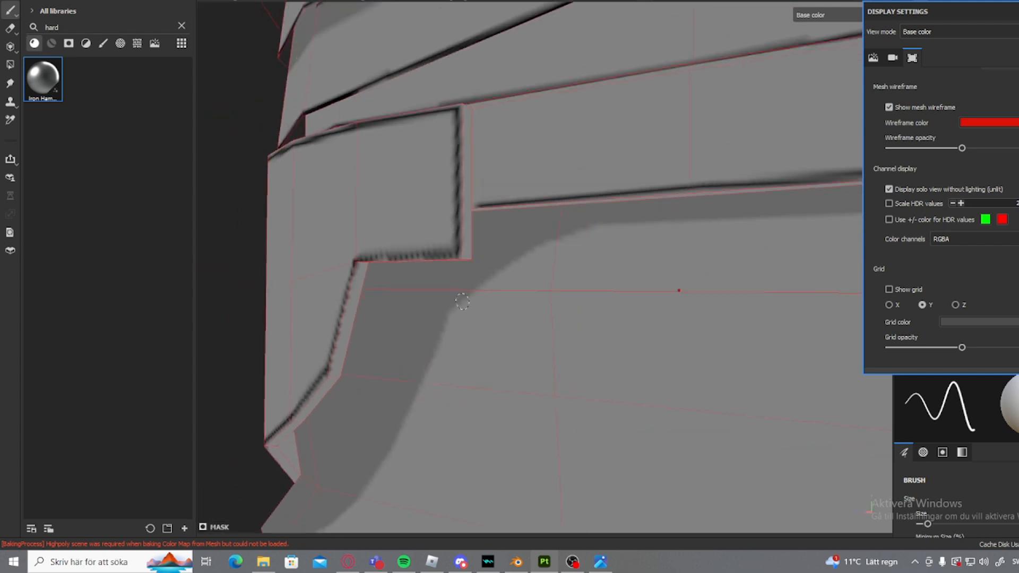
alt+drag(348, 335, 314, 359)
scroll(463, 313, up, 3)
alt+middle_drag(471, 370, 456, 286)
scroll(456, 287, down, 2)
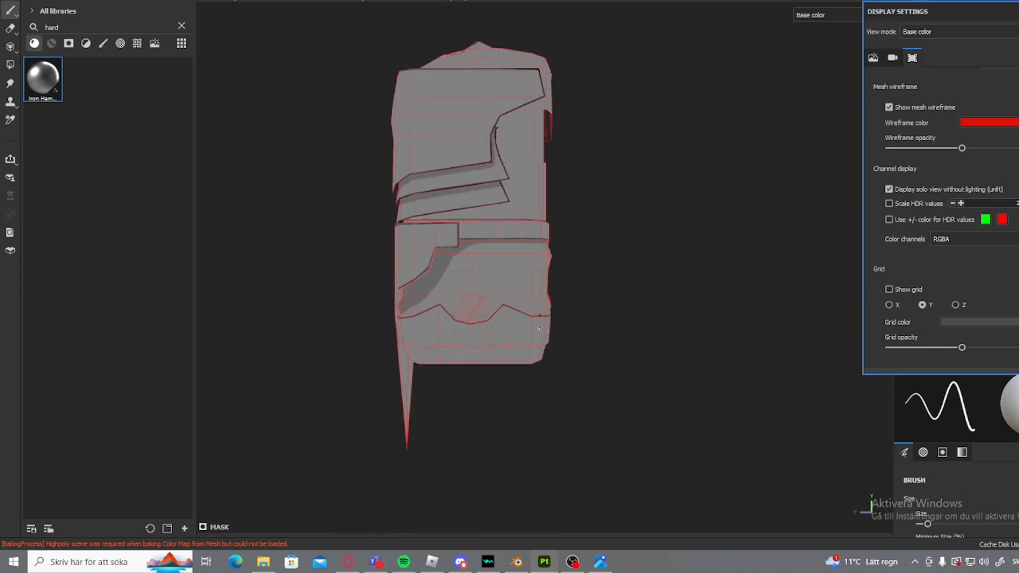
- Polygon Fill the faces of the garment's lowest band, below the zigzag hem section, with shadow
scroll(533, 335, up, 4)
alt+middle_drag(531, 334, 516, 228)
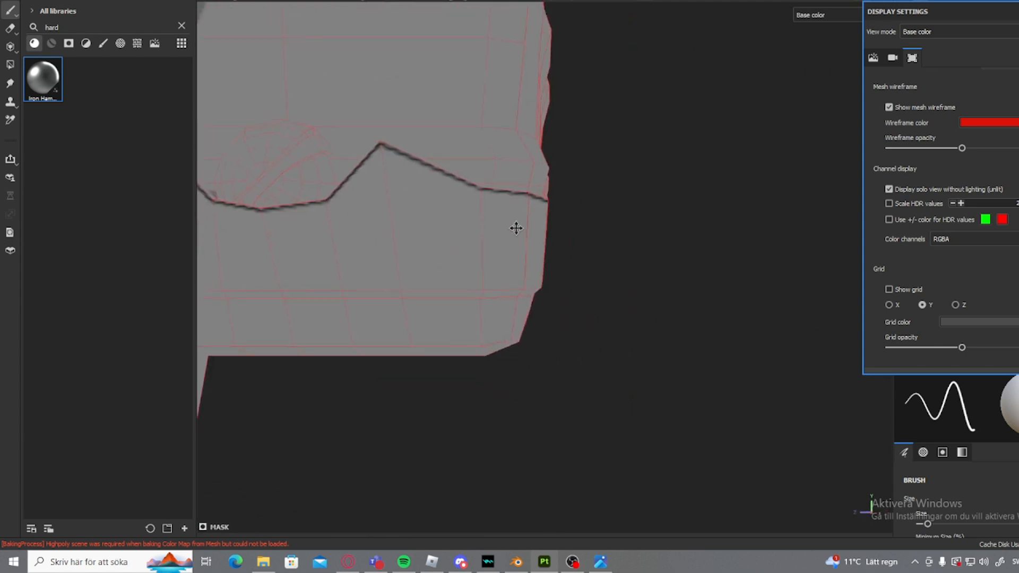
mouse_move(517, 227)
alt+mouse_down()
mouse_move(546, 294)
mouse_move(509, 255)
alt+mouse_up()
alt+middle_drag(323, 330, 433, 333)
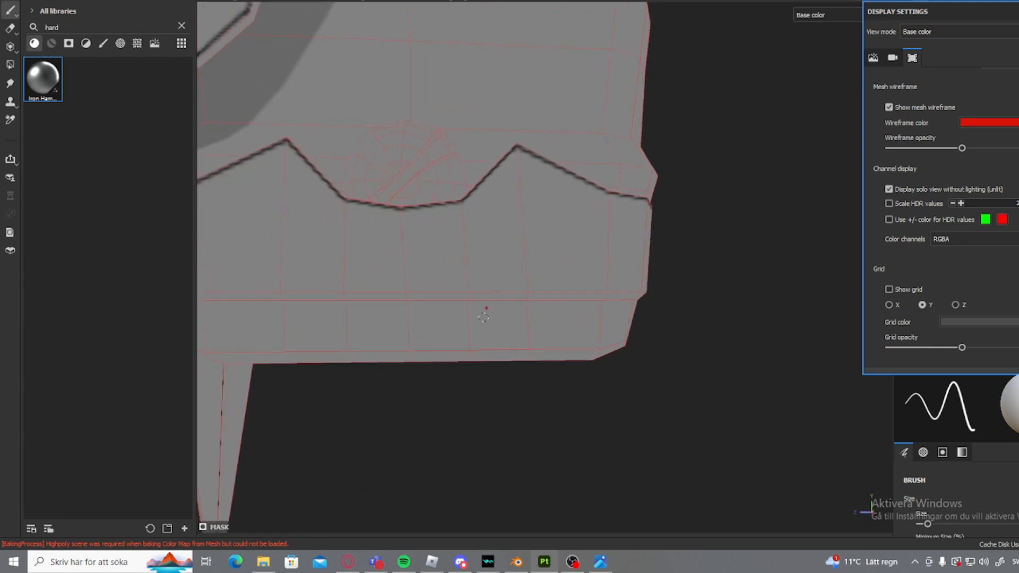
alt+drag(484, 317, 499, 433)
scroll(499, 433, down, 2)
key(4)
scroll(630, 335, up, 2)
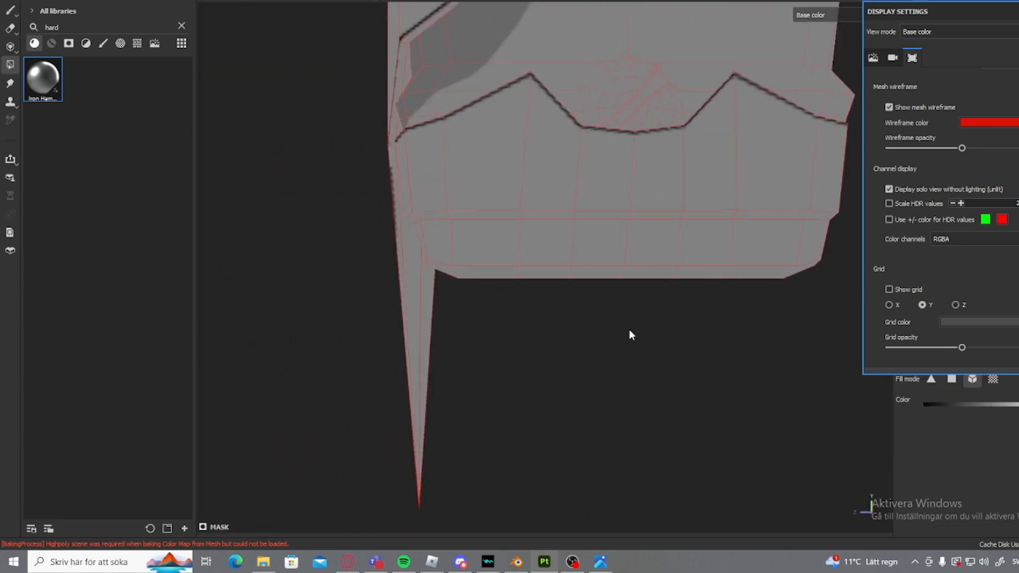
alt+middle_drag(766, 405, 550, 471)
alt+middle_drag(726, 373, 776, 373)
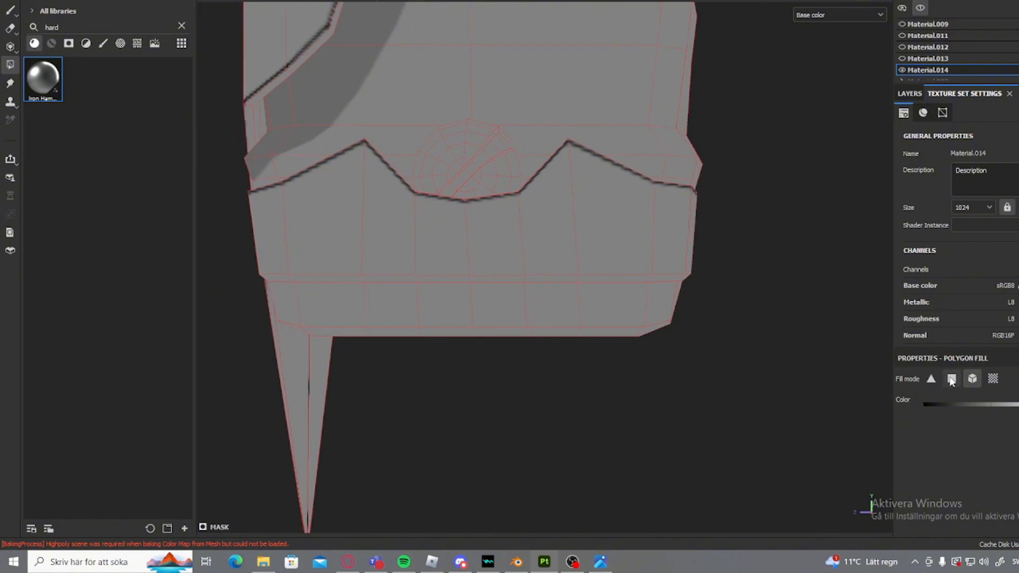
click(952, 378)
ctrl+alt+middle_drag(519, 426, 724, 367)
ctrl+alt+middle_drag(820, 312, 702, 341)
drag(793, 383, 356, 293)
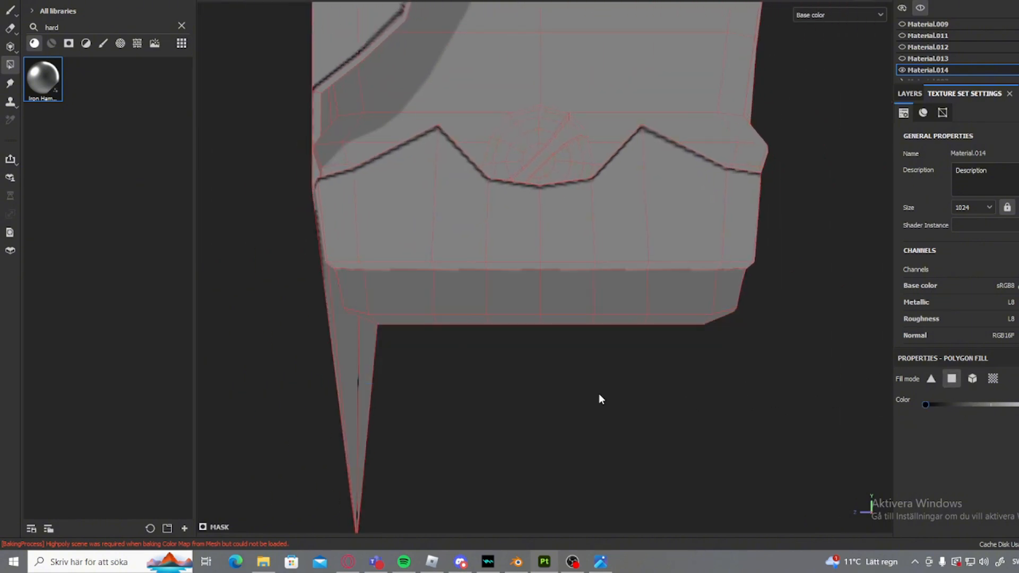
- Show the layer stack, select the Shadow layer's mask and activate Polygon Fill
alt+drag(600, 394, 788, 306)
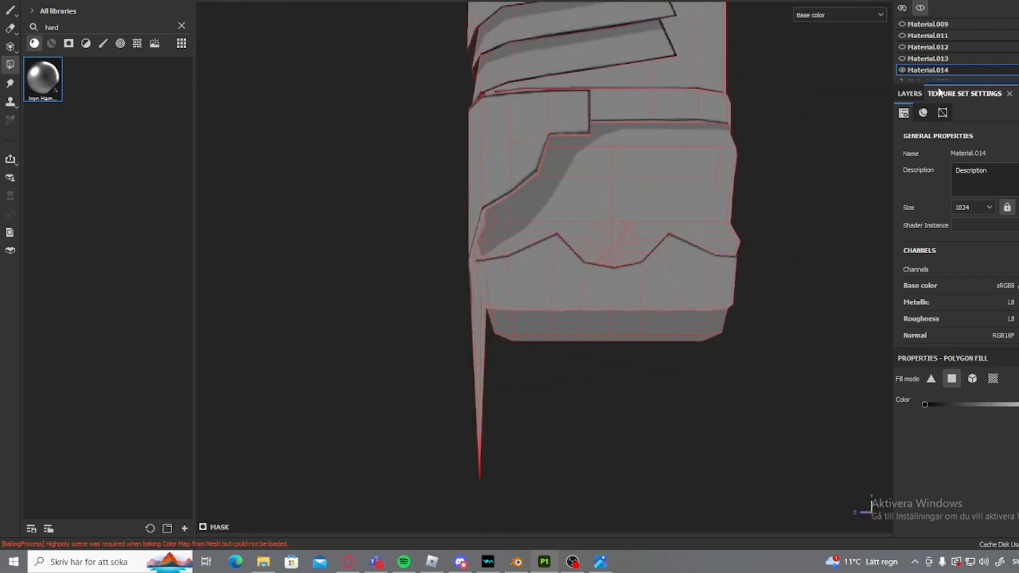
click(910, 94)
click(955, 191)
alt+drag(884, 222, 689, 325)
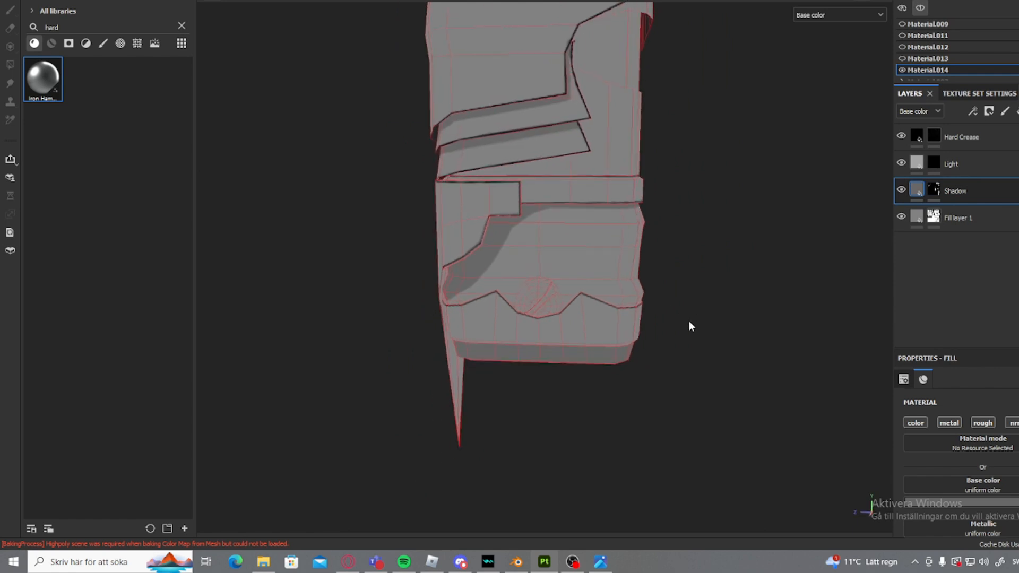
scroll(688, 326, up, 3)
click(933, 190)
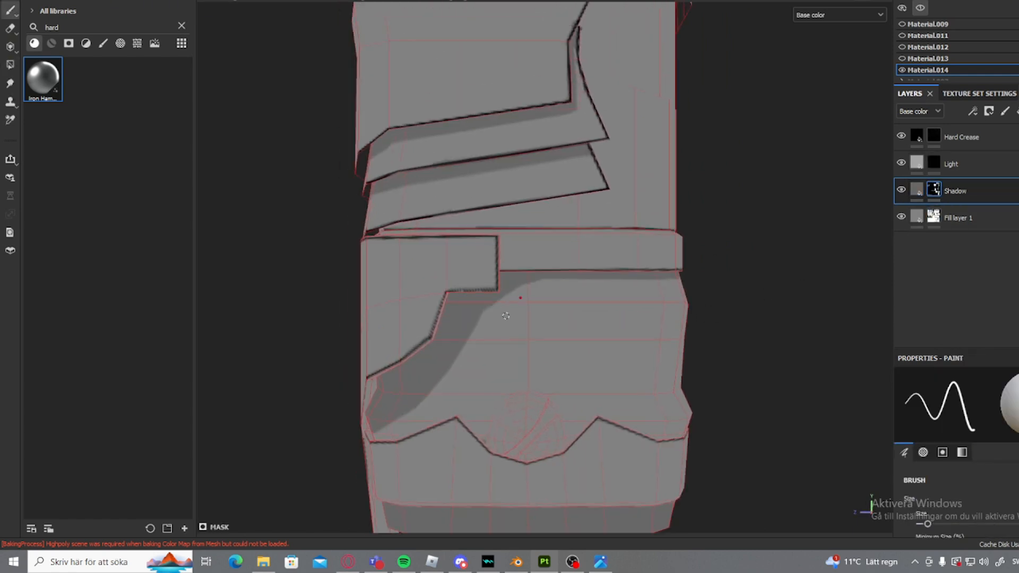
alt+drag(506, 316, 532, 259)
scroll(533, 260, up, 3)
alt+middle_drag(660, 146, 672, 254)
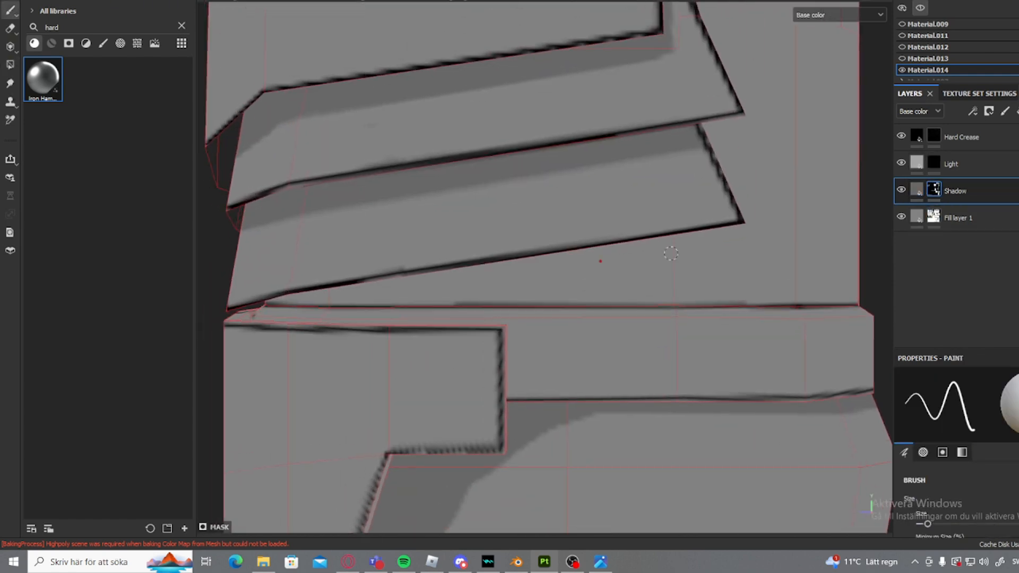
key(4)
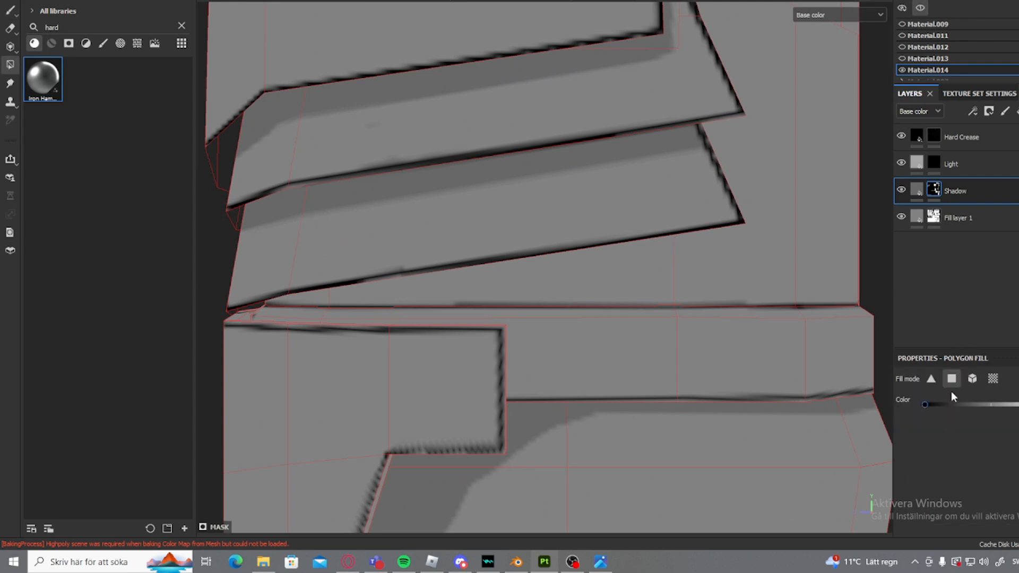
click(788, 261)
key(ctrl+z)
click(971, 378)
click(698, 219)
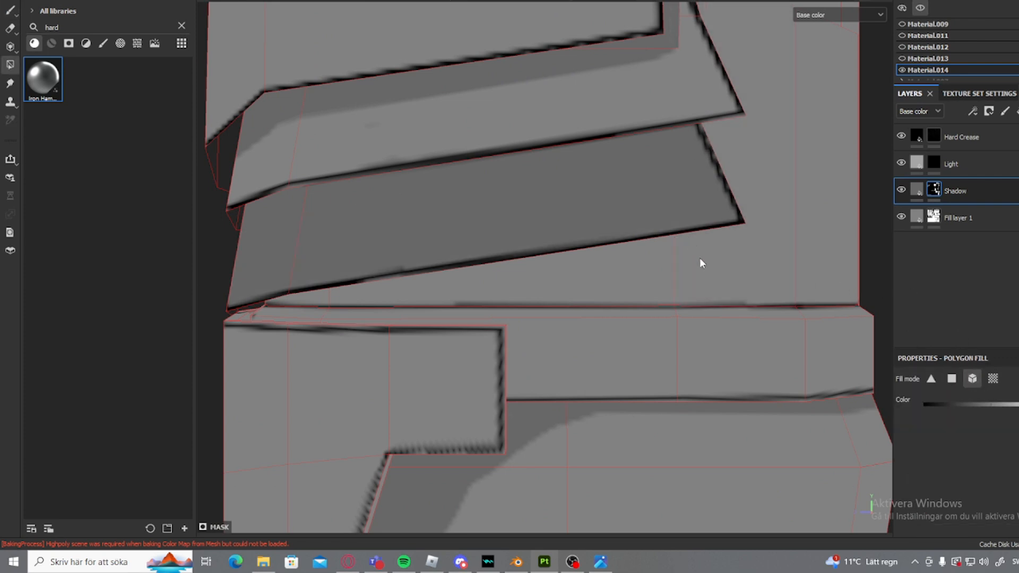
key(ctrl+z)
click(706, 260)
key(ctrl+z)
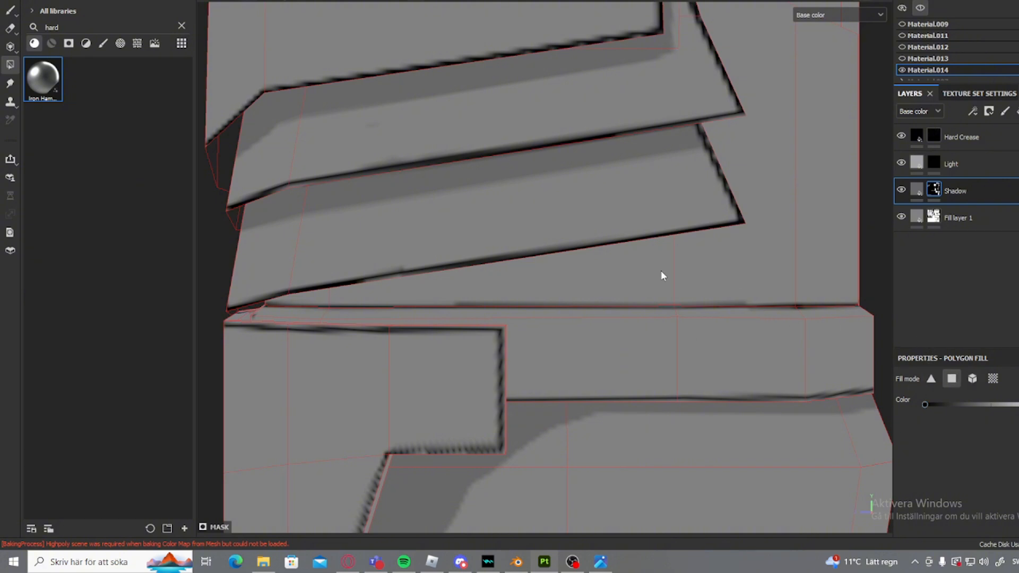
- Fill the faces between the lower flap and the belt, and those behind the flap ends, with shadow
click(626, 281)
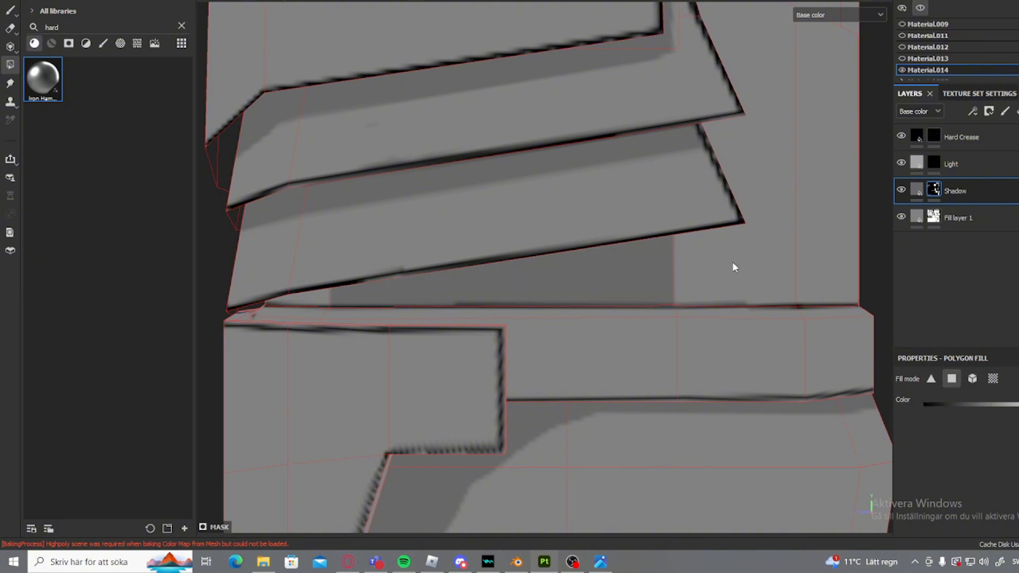
click(733, 262)
alt+middle_drag(556, 293, 509, 341)
click(270, 343)
- Switch to the Eraser and shrink the brush to a thin tip at the upper flap's slanted end
key(2)
scroll(642, 159, down, 2)
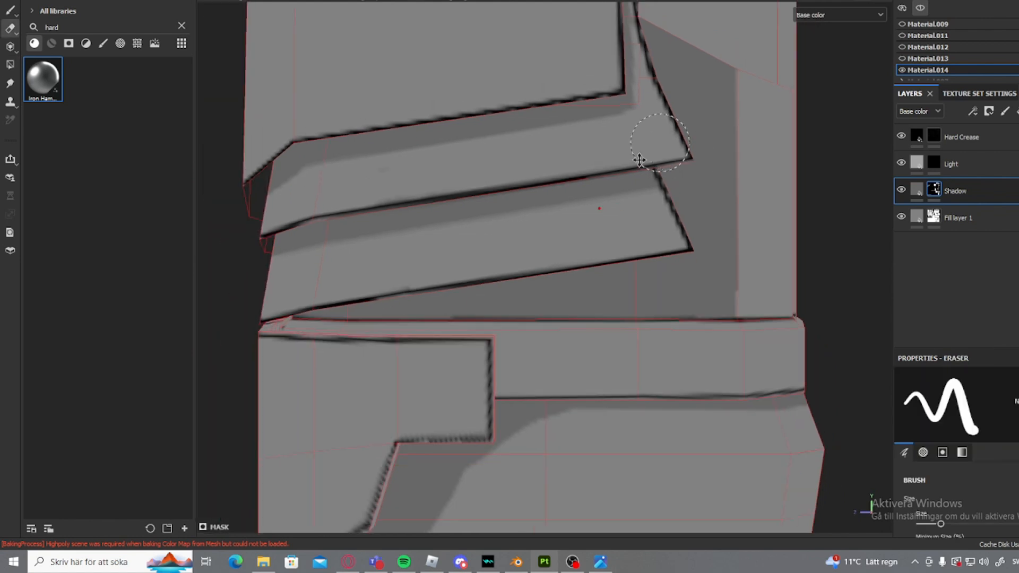
alt+middle_drag(642, 159, 491, 281)
scroll(499, 265, up, 2)
ctrl+right_drag(533, 160, 509, 160)
alt+shift+drag(533, 161, 609, 189)
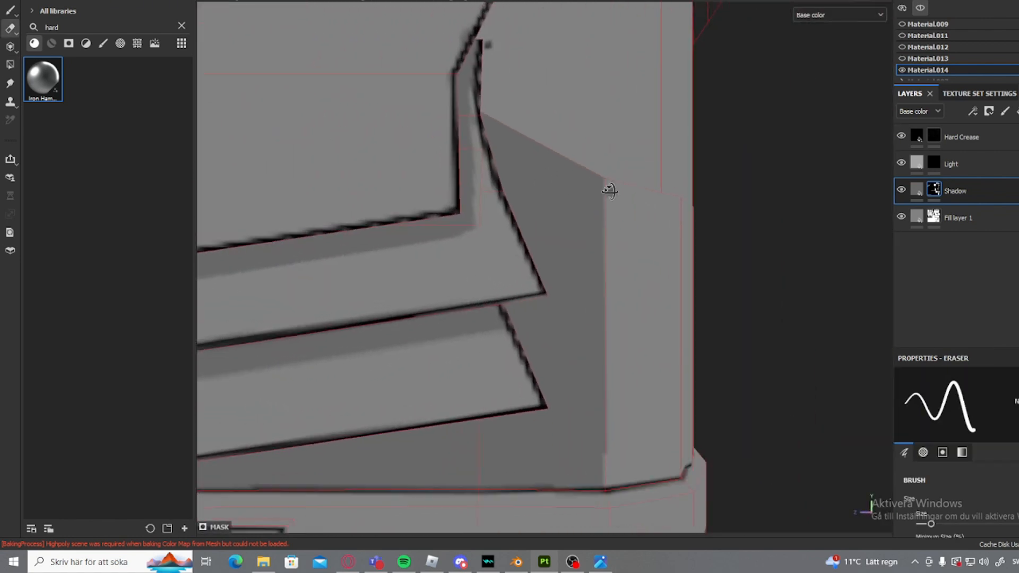
scroll(575, 184, up, 2)
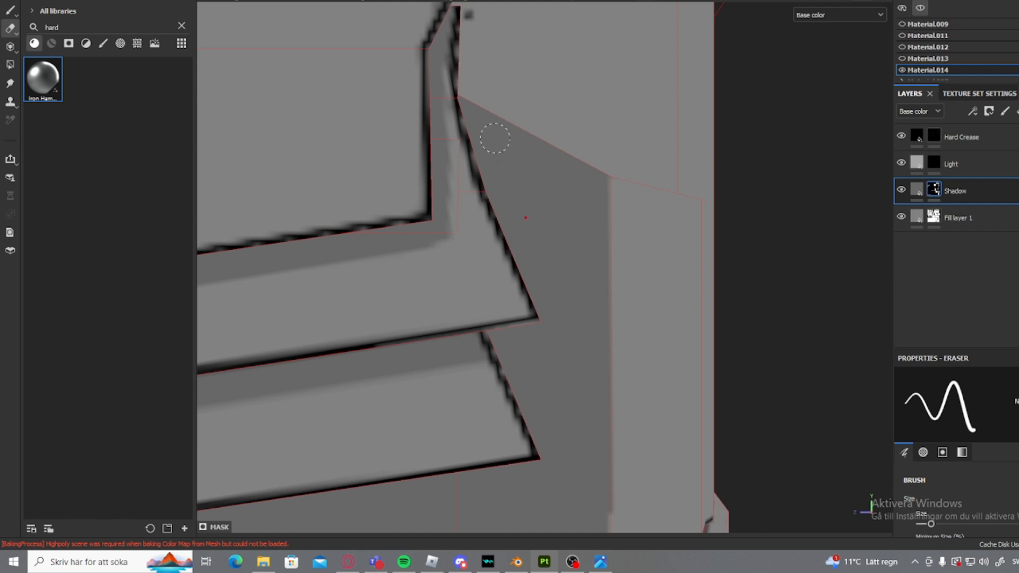
ctrl+right_drag(469, 110, 447, 109)
drag(461, 99, 543, 142)
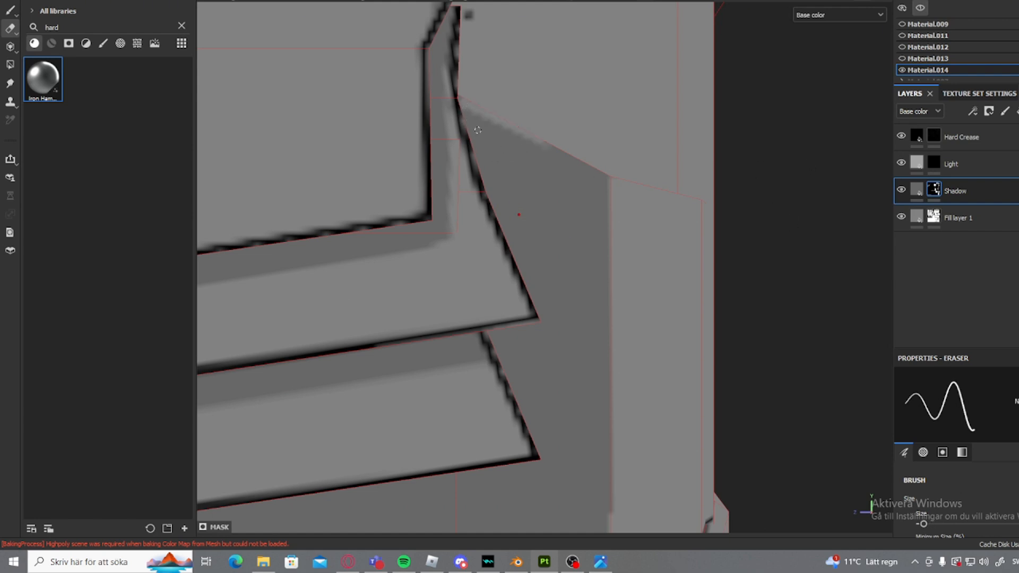
key(ctrl+z)
shift+click(545, 323)
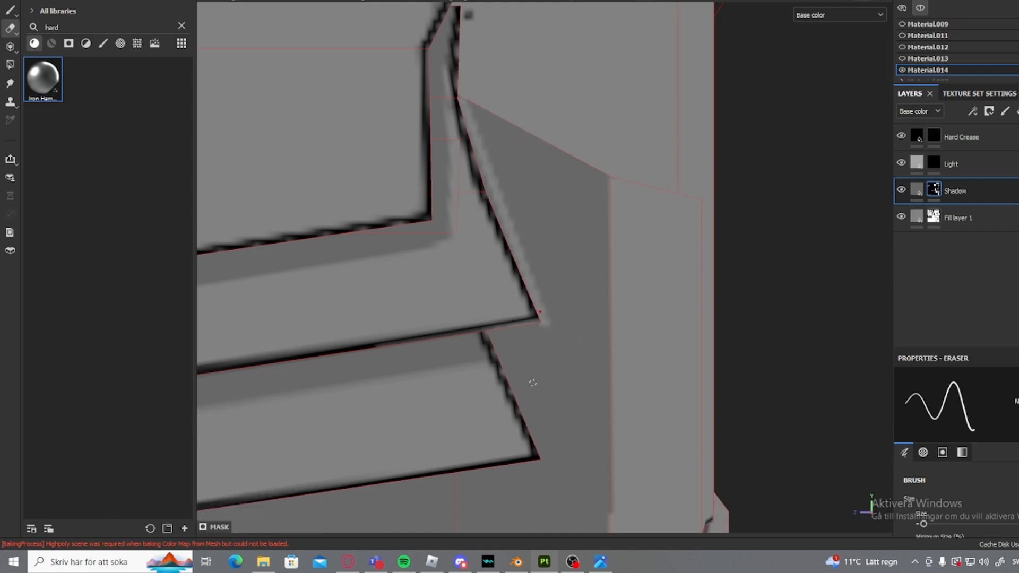
alt+drag(535, 381, 536, 333)
shift+click(494, 330)
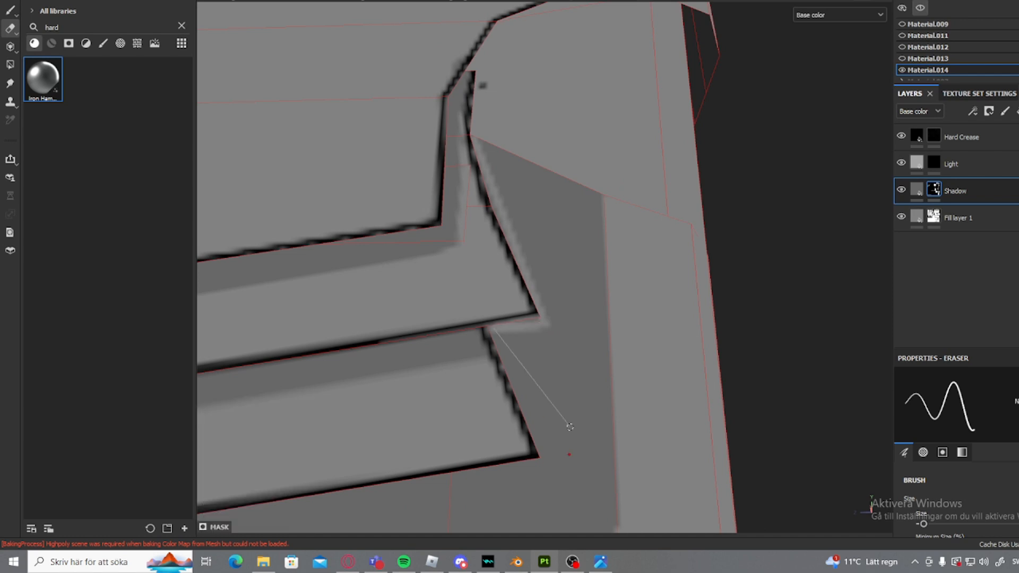
key(ctrl+z)
key(ctrl+z)
- Erase thin straight strips of shadow along the upper flap's slanted end, under its tip, and along the lower flap's slanted end
alt+drag(548, 213, 514, 217)
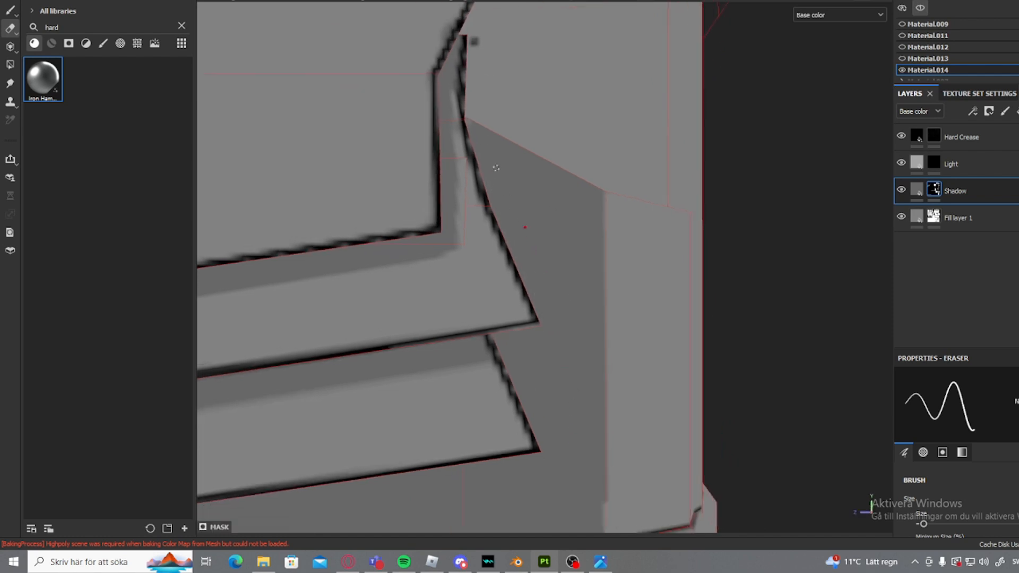
key(shift)
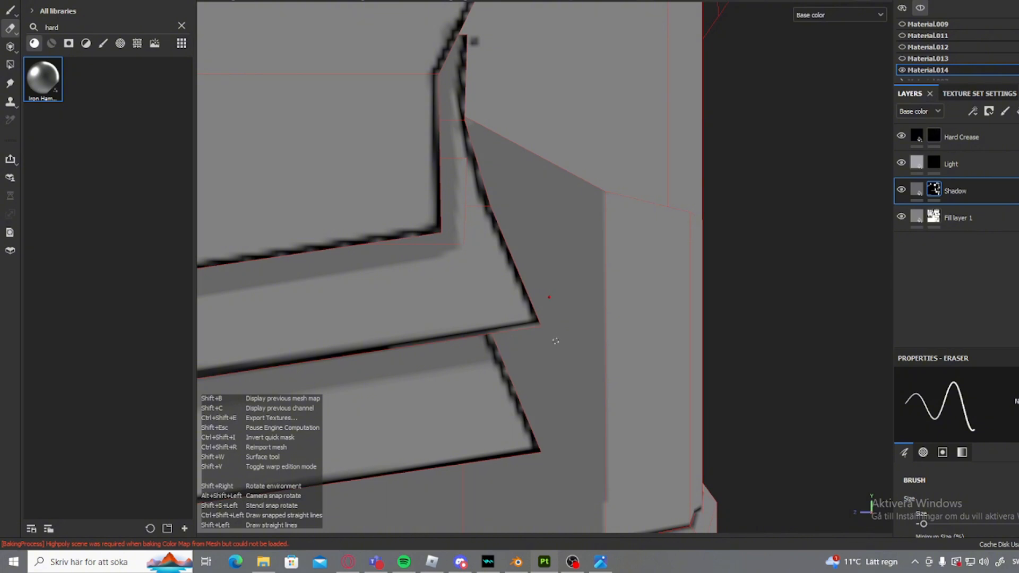
shift+click(557, 344)
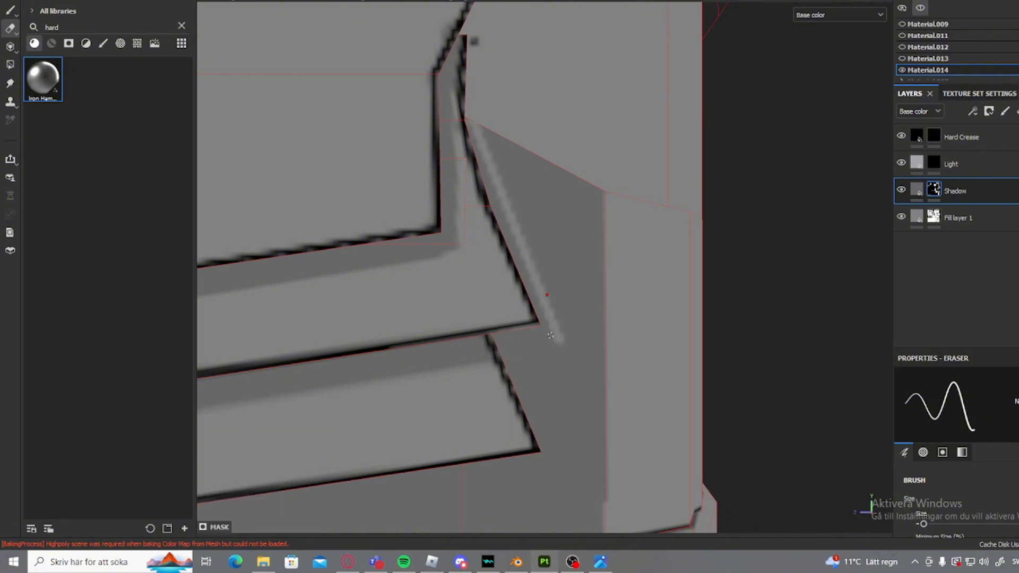
key(shift)
shift+click(498, 342)
shift+click(552, 461)
alt+middle_drag(552, 460, 640, 310)
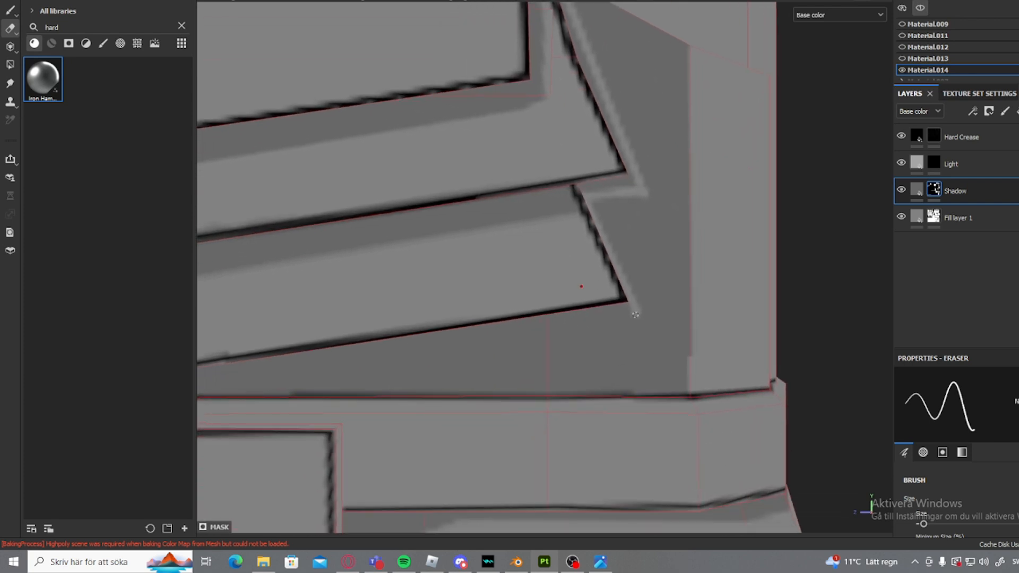
shift+click(205, 377)
alt+middle_drag(282, 361, 575, 316)
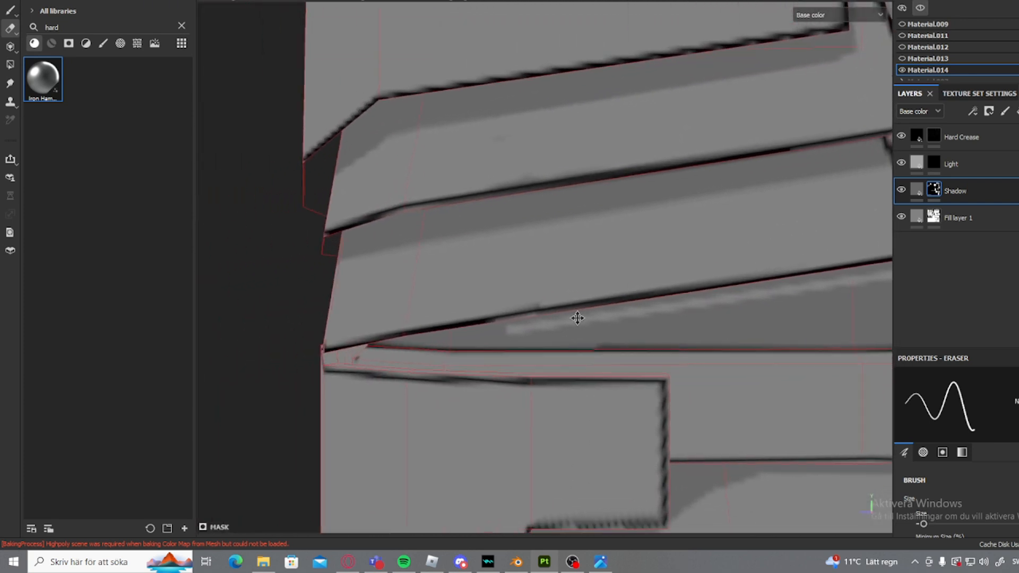
key(ctrl+z)
- Erase a thin strip of shadow just below the lower flap's bottom crease, running toward the front of the torso
alt+middle_drag(677, 314, 481, 334)
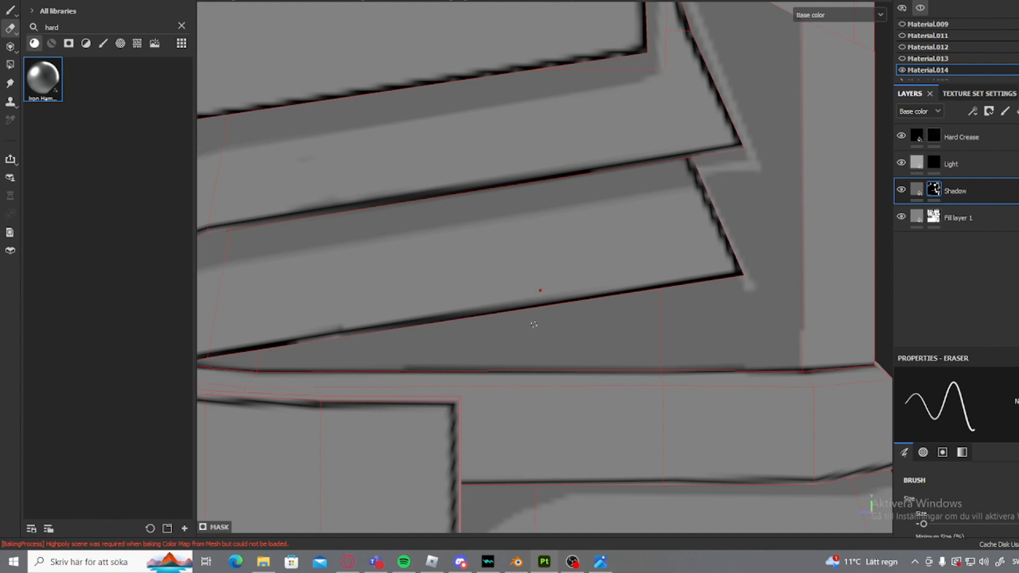
shift+click(534, 324)
shift+click(222, 366)
- Enlarge the eraser and remove the remaining shadow between the lower flap and the belt, leaving a thin band along the flap's bottom crease
ctrl+right_drag(260, 366, 271, 367)
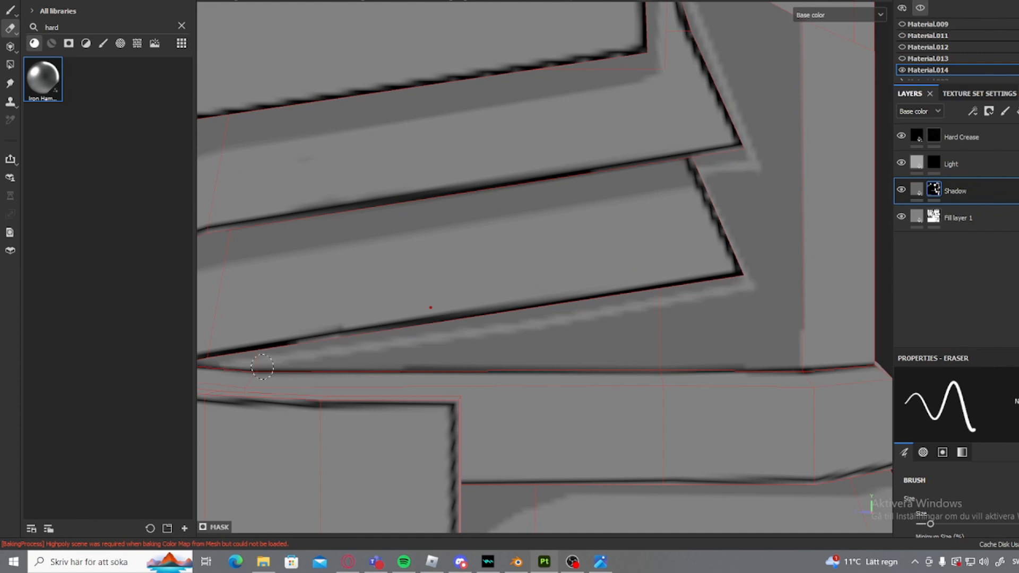
mouse_move(257, 368)
mouse_down()
mouse_move(733, 327)
mouse_move(784, 302)
mouse_up()
mouse_move(452, 357)
mouse_down()
mouse_move(768, 344)
mouse_move(791, 329)
mouse_move(781, 315)
mouse_up()
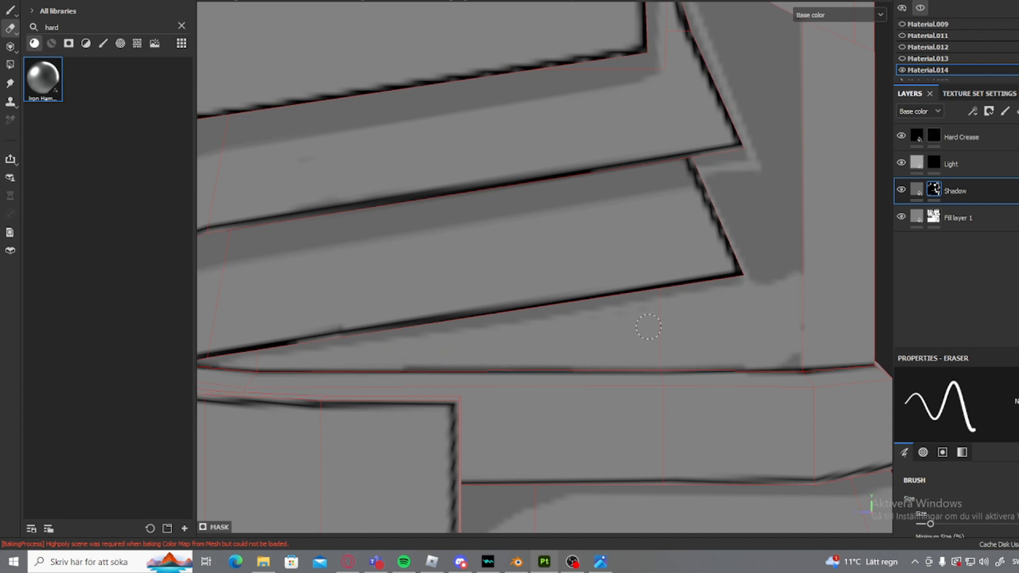
alt+middle_drag(731, 240, 652, 338)
mouse_move(637, 271)
mouse_down()
mouse_move(693, 372)
mouse_move(655, 310)
mouse_up()
mouse_move(679, 363)
mouse_down()
mouse_move(699, 298)
mouse_move(659, 271)
mouse_move(701, 277)
mouse_move(688, 280)
mouse_move(703, 166)
mouse_up()
- Erase the leftover shadow behind the upper flap, leaving only a thin band along its slanted end
alt+middle_drag(707, 166, 594, 285)
scroll(596, 284, up, 3)
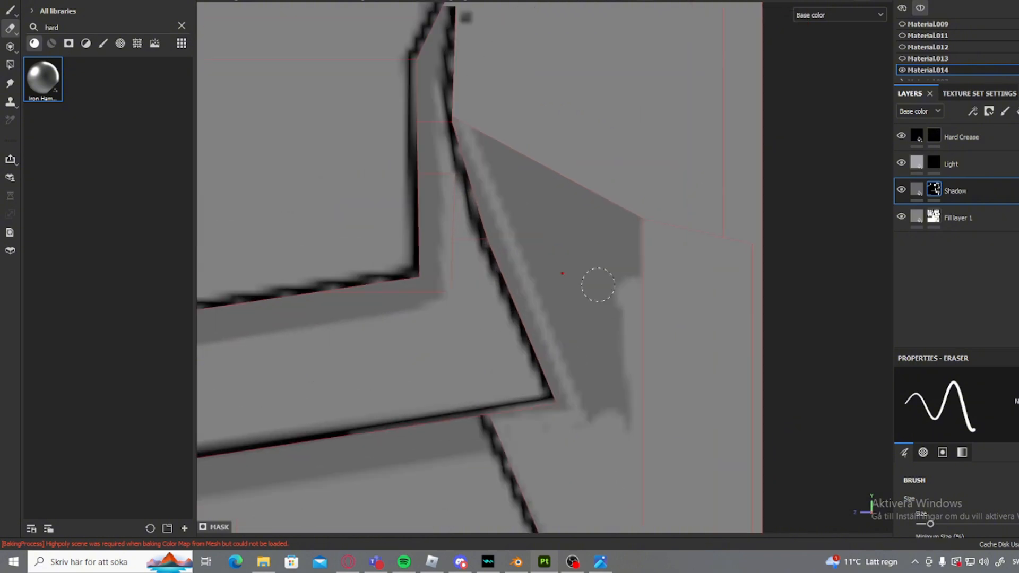
mouse_move(455, 120)
mouse_down()
mouse_move(638, 277)
mouse_move(575, 175)
mouse_up()
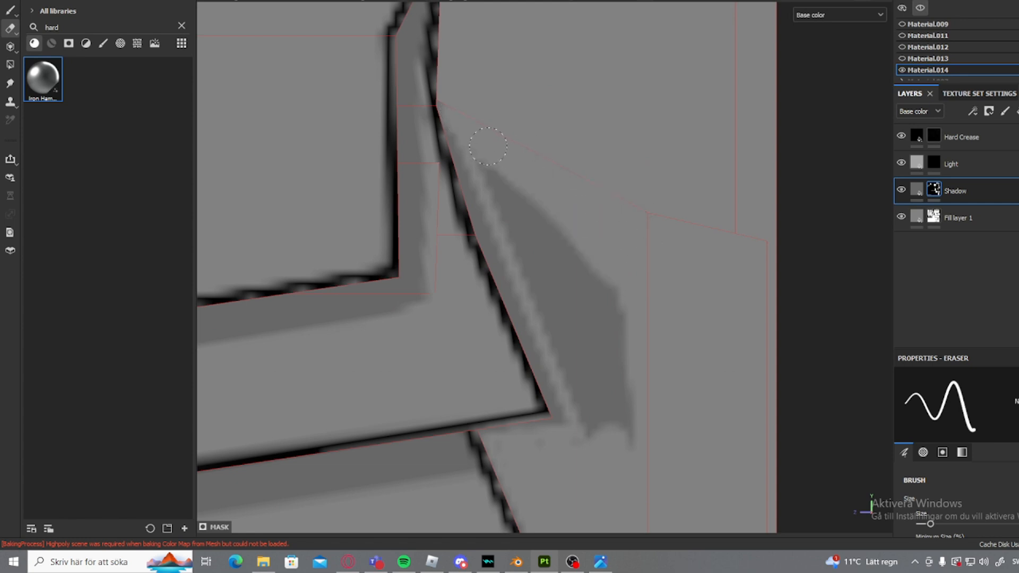
mouse_move(488, 146)
mouse_down()
mouse_move(535, 228)
mouse_move(608, 265)
mouse_up()
mouse_move(523, 211)
mouse_down()
mouse_move(615, 424)
mouse_move(597, 398)
mouse_up()
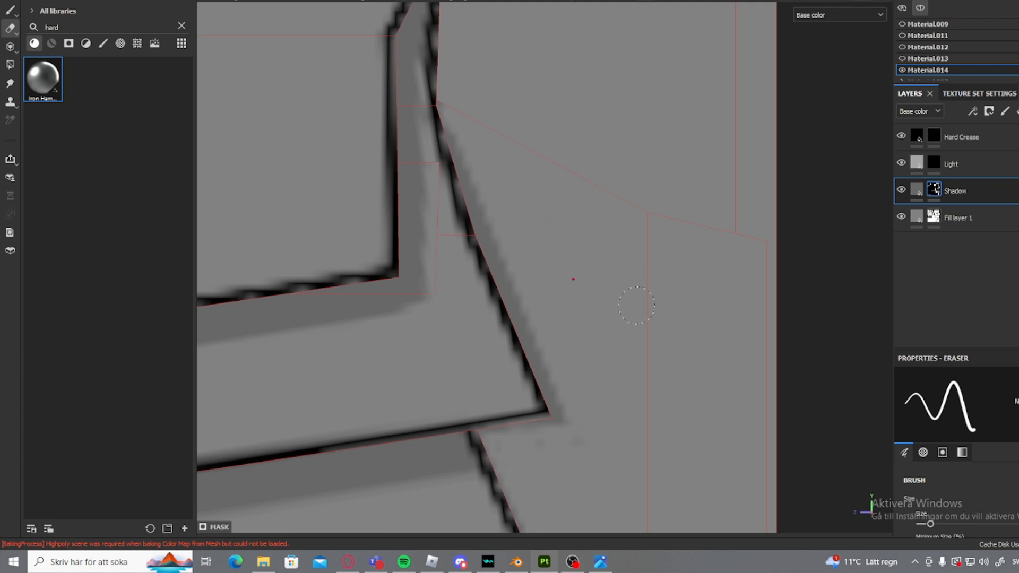
scroll(636, 305, down, 1)
- Paint a thin line on the Hard Crease mask from the top of the upper flap's slanted end along the side seam to the torso's far edge
click(939, 136)
key(1)
alt+middle_drag(493, 119, 391, 197)
ctrl+right_drag(391, 198, 371, 199)
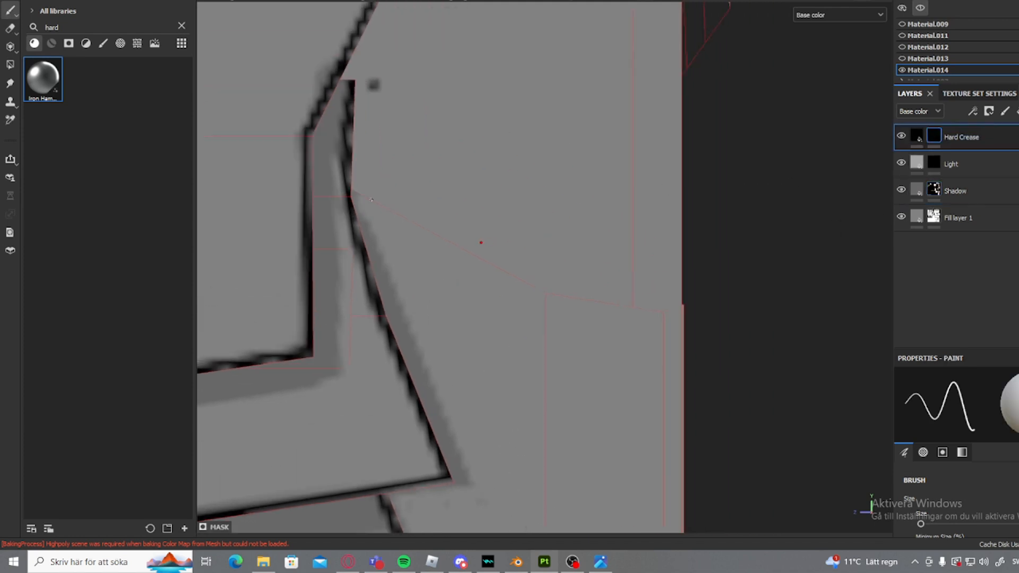
shift+click(549, 298)
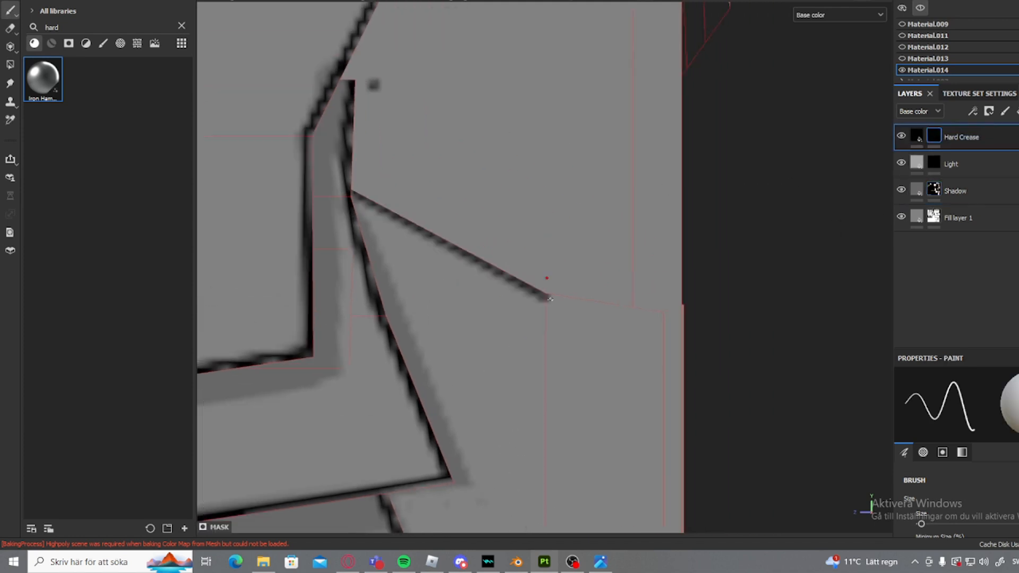
shift+click(664, 317)
alt+middle_drag(664, 317, 333, 327)
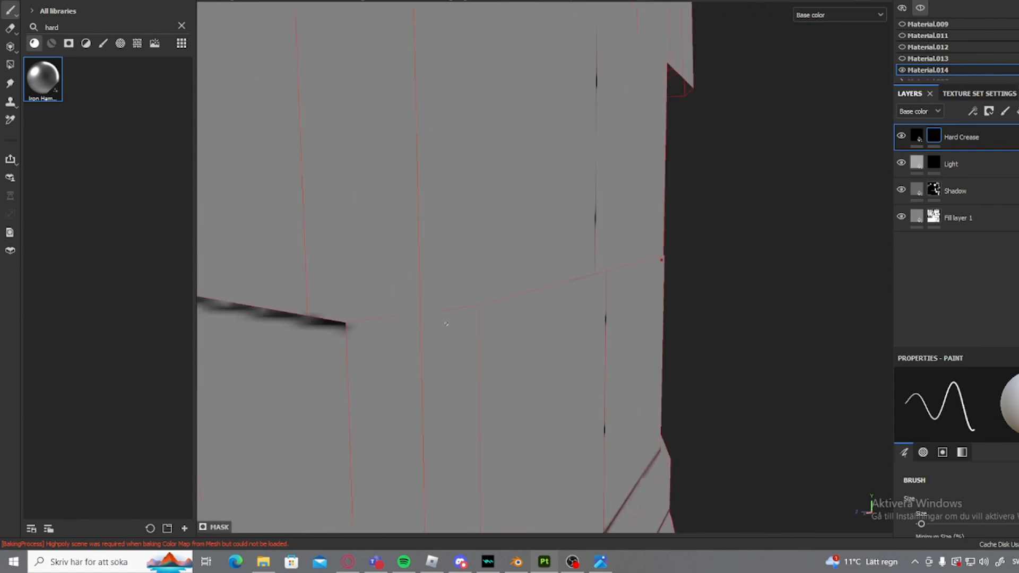
shift+click(479, 311)
shift+click(662, 255)
scroll(661, 255, down, 5)
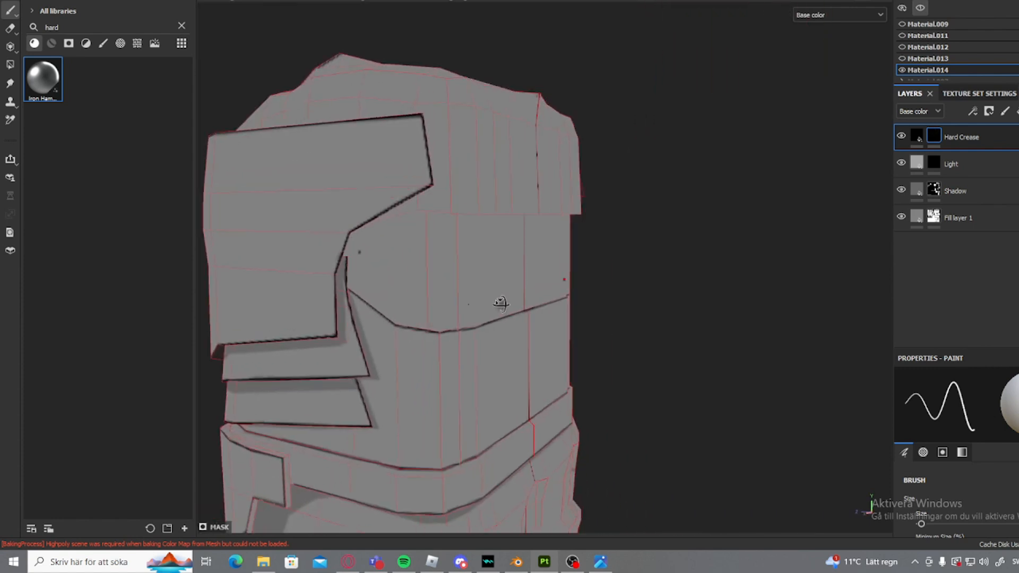
- Paint a hard crease along the lower edge of the shoulder section, from beside the front panel around the side to the far edge
mouse_move(498, 303)
alt+middle_down()
mouse_move(571, 320)
mouse_move(529, 225)
alt+middle_up()
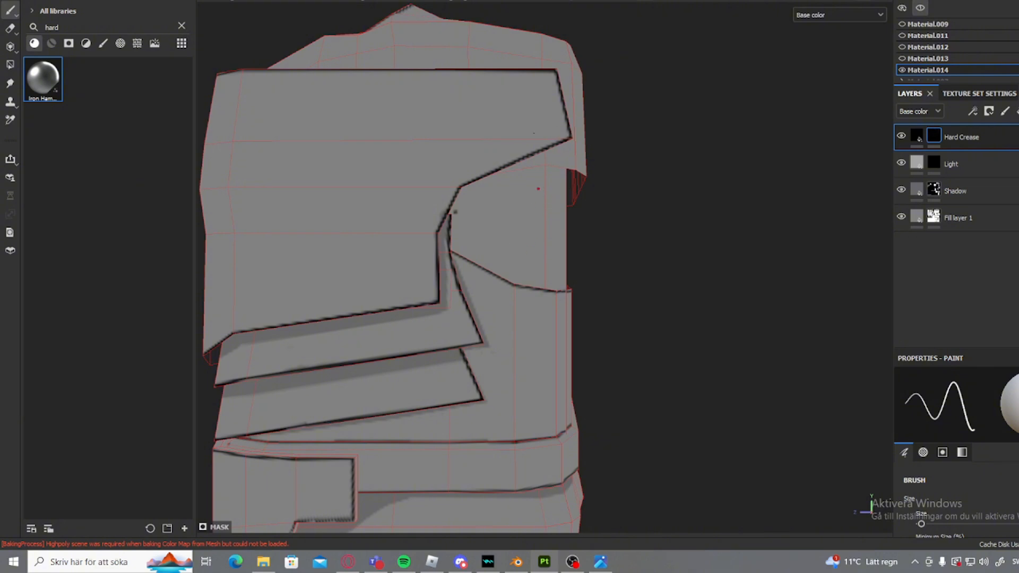
scroll(534, 132, up, 3)
alt+drag(534, 132, 486, 191)
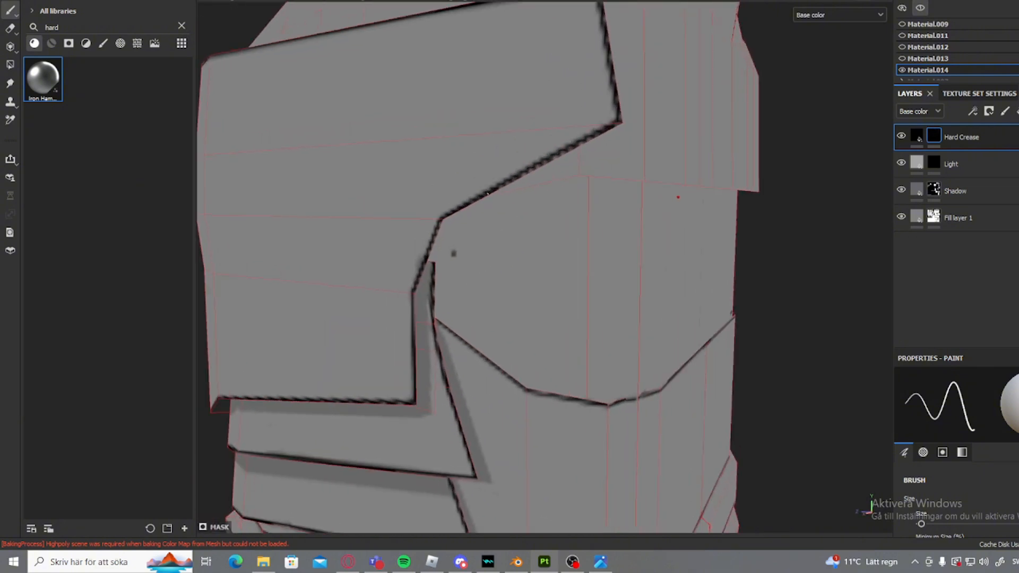
shift+click(580, 175)
shift+click(646, 179)
alt+drag(646, 179, 449, 208)
shift+click(514, 209)
shift+click(575, 205)
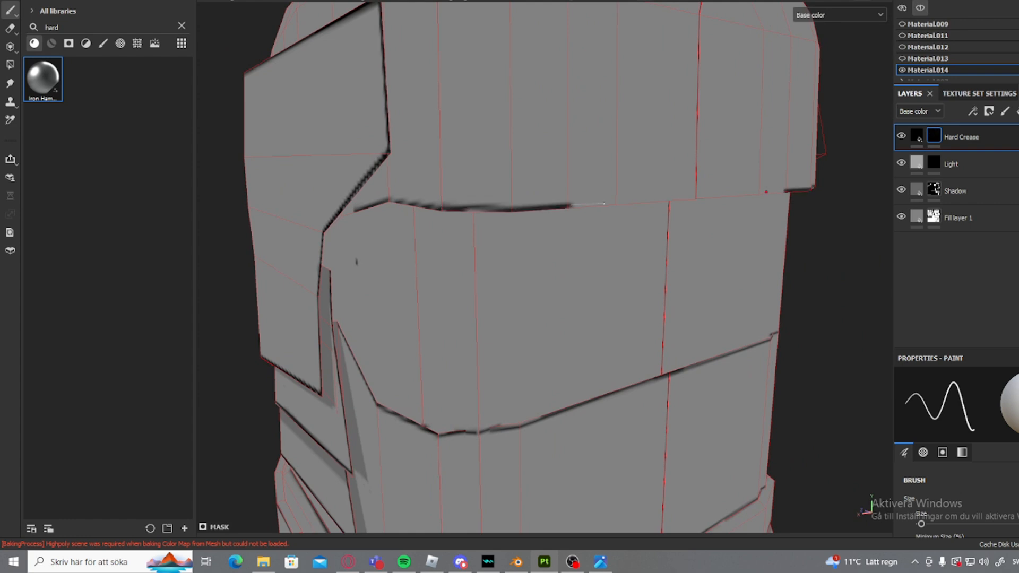
shift+click(620, 202)
shift+click(756, 192)
alt+drag(756, 193, 801, 209)
scroll(690, 249, up, 4)
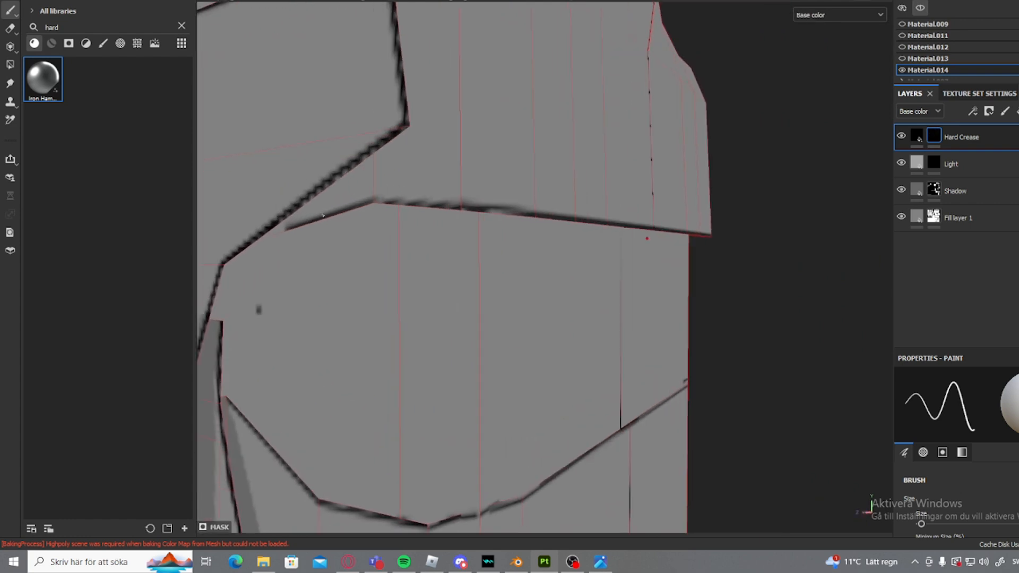
- Extend the shoulder crease to meet the front panel's diagonal edge and erase the stray dark dot below it
alt+drag(340, 233, 276, 223)
alt+middle_drag(276, 223, 385, 200)
alt+drag(385, 200, 401, 194)
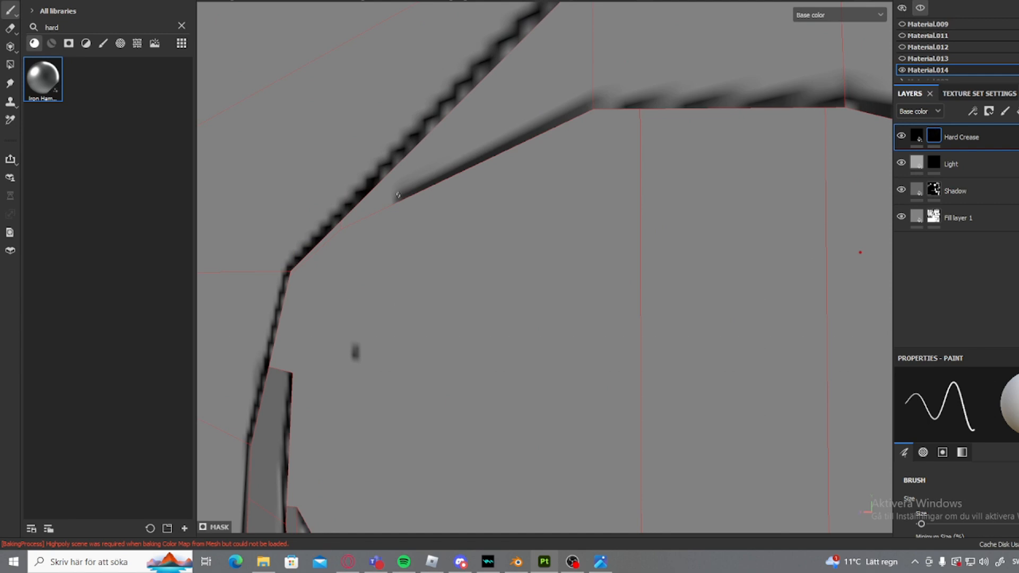
scroll(354, 345, down, 6)
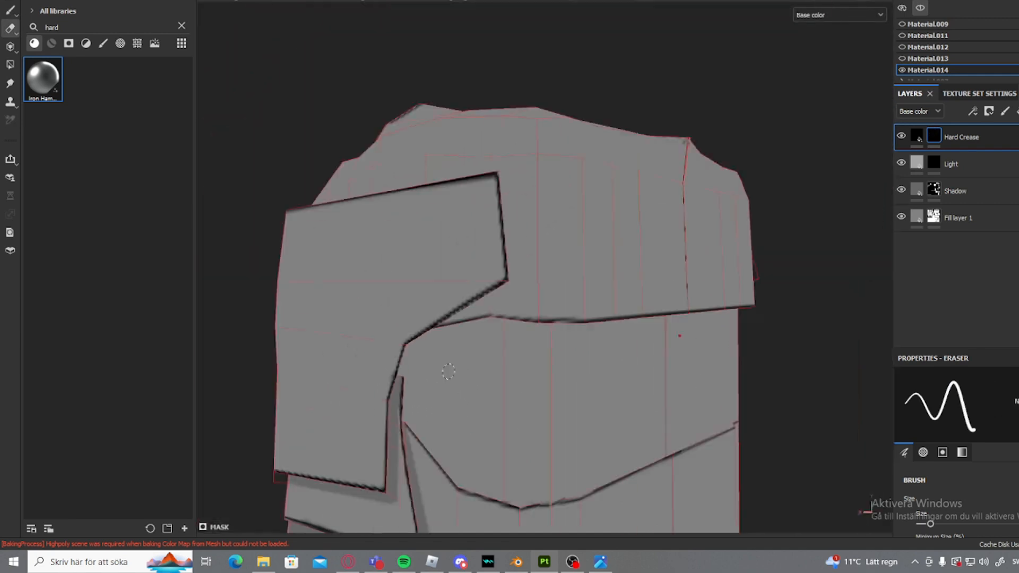
alt+drag(379, 359, 469, 331)
scroll(456, 334, down, 4)
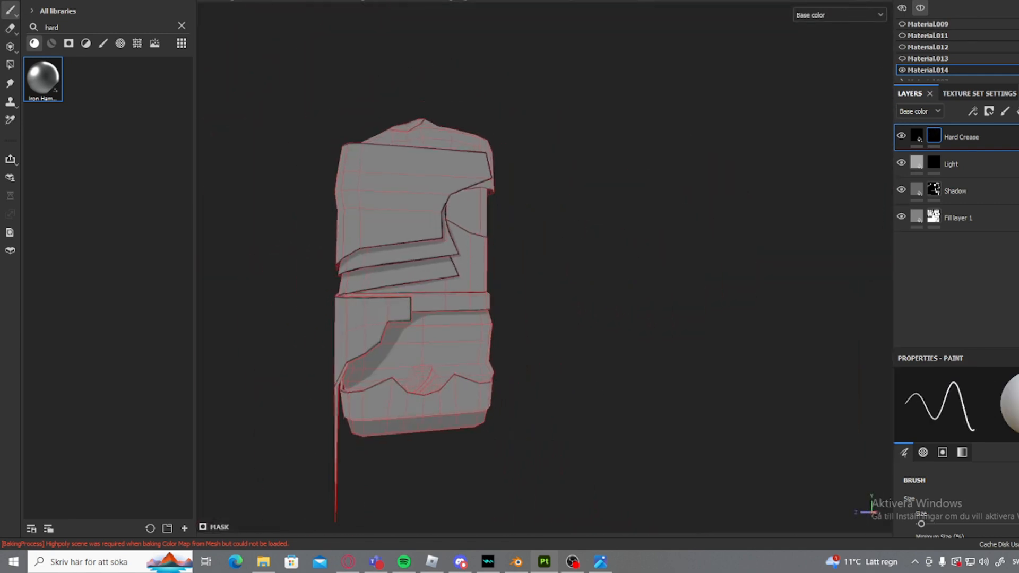
- Turn off the unlit solo view and look over the garment with lighting
click(1017, 12)
click(896, 189)
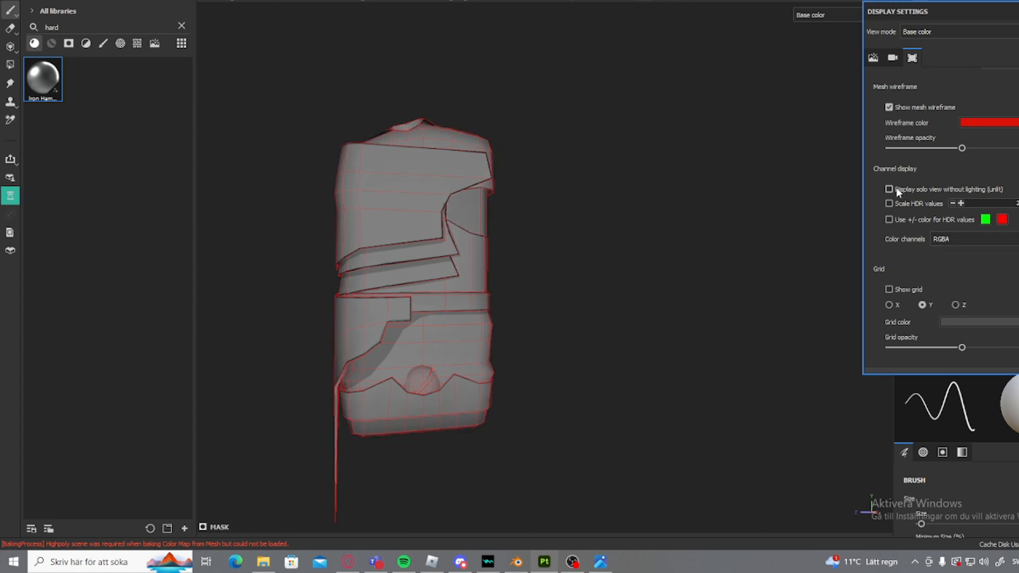
mouse_move(612, 293)
alt+mouse_down()
mouse_move(700, 311)
mouse_move(613, 297)
alt+mouse_up()
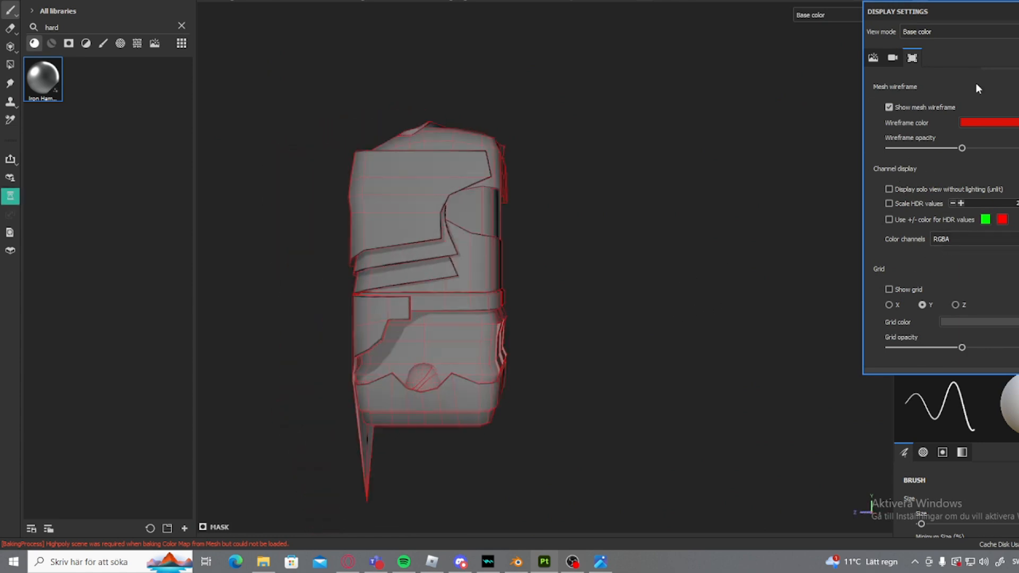
click(1017, 12)
mouse_move(699, 199)
alt+mouse_down()
mouse_move(723, 212)
mouse_move(754, 202)
alt+mouse_up()
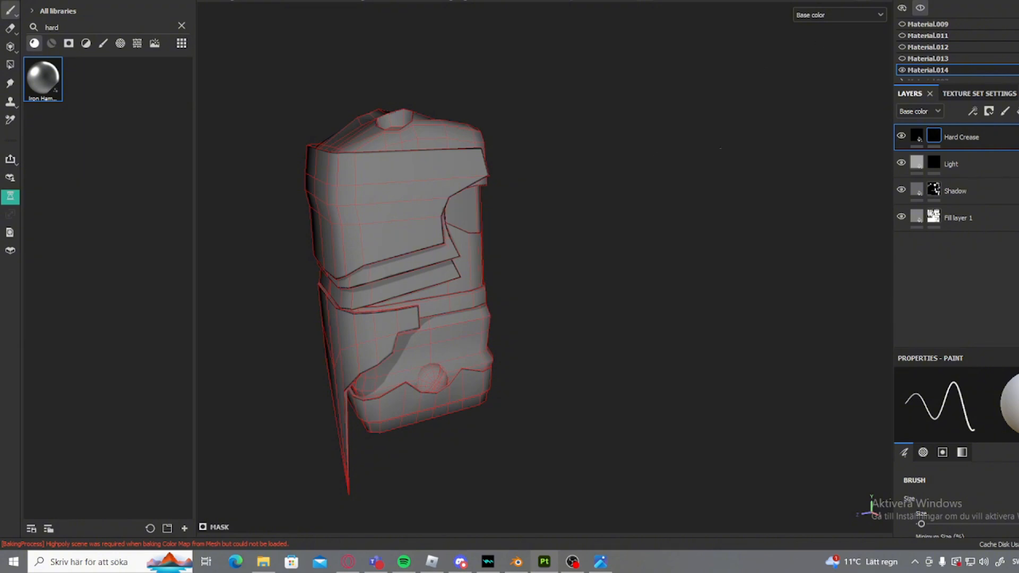
click(917, 136)
mouse_move(508, 235)
alt+mouse_down()
mouse_move(771, 221)
mouse_move(518, 250)
mouse_move(456, 240)
mouse_move(589, 201)
mouse_move(610, 201)
mouse_move(375, 300)
alt+mouse_up()
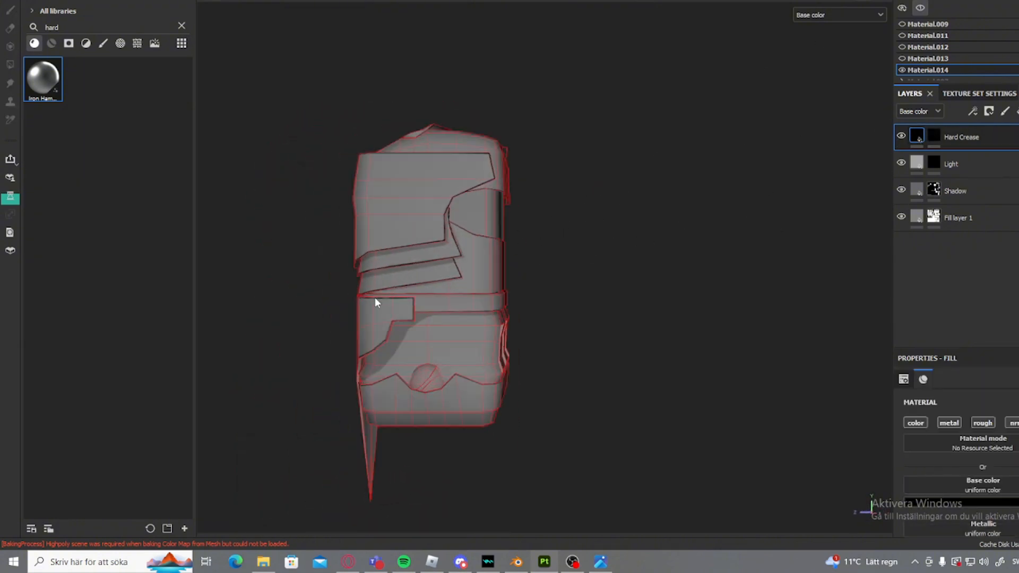
- Display the garment unlit and without its mesh wireframe, and save the project
click(1017, 13)
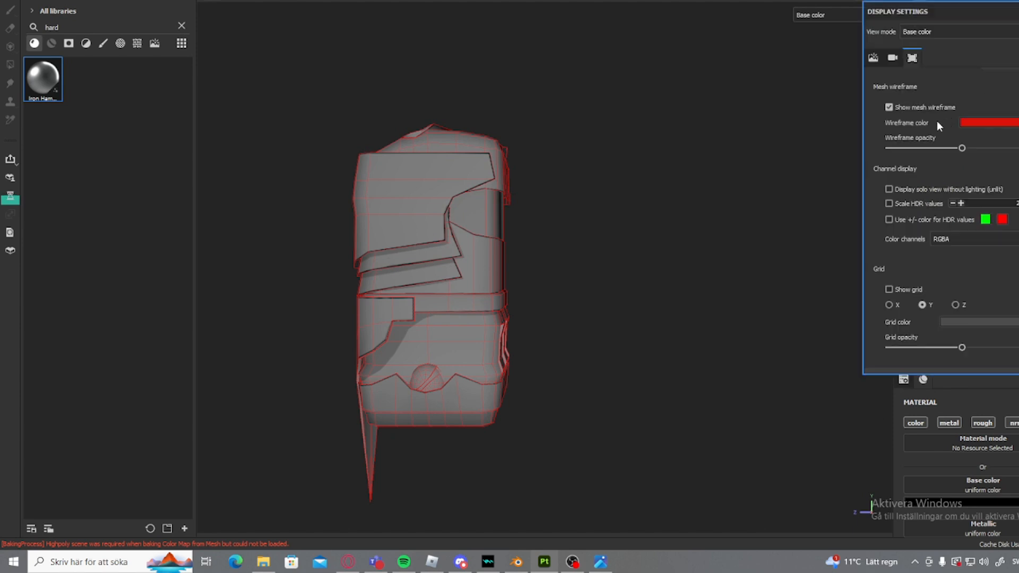
click(908, 107)
click(909, 108)
click(908, 108)
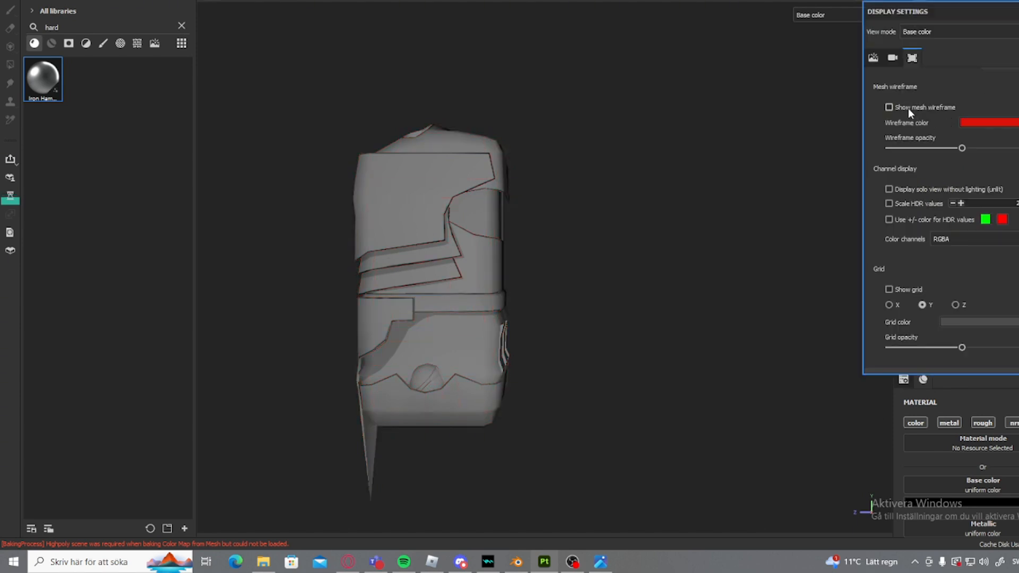
scroll(908, 110, up, 2)
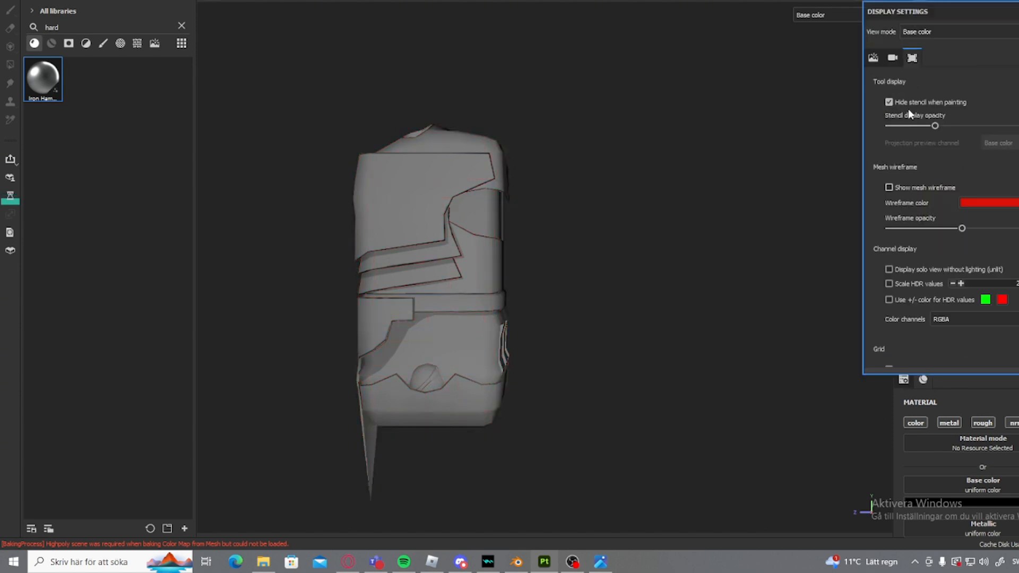
click(905, 188)
click(903, 269)
alt+drag(760, 269, 766, 274)
alt+drag(610, 234, 646, 258)
key(ctrl+s)
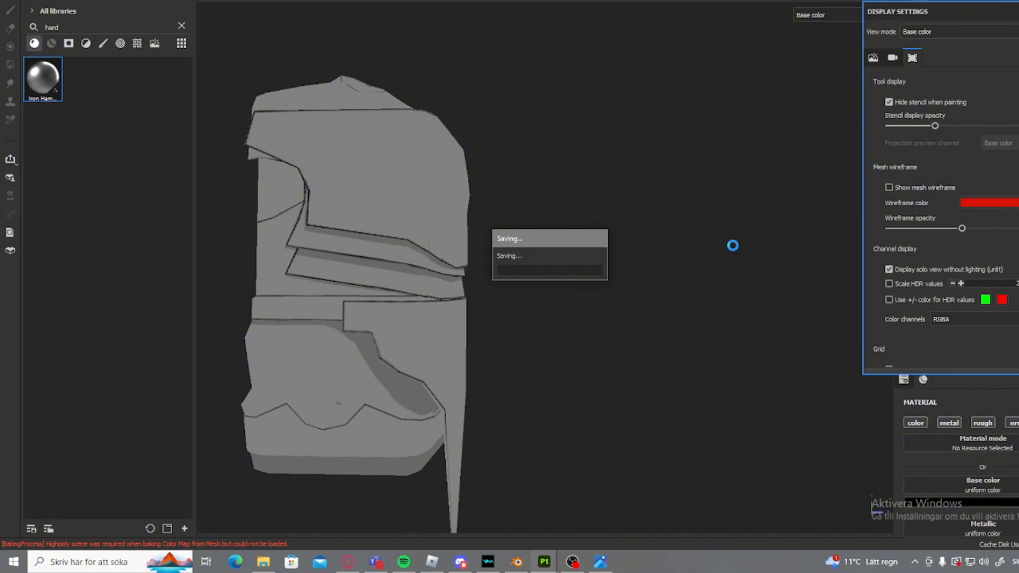
alt+drag(733, 260, 635, 305)
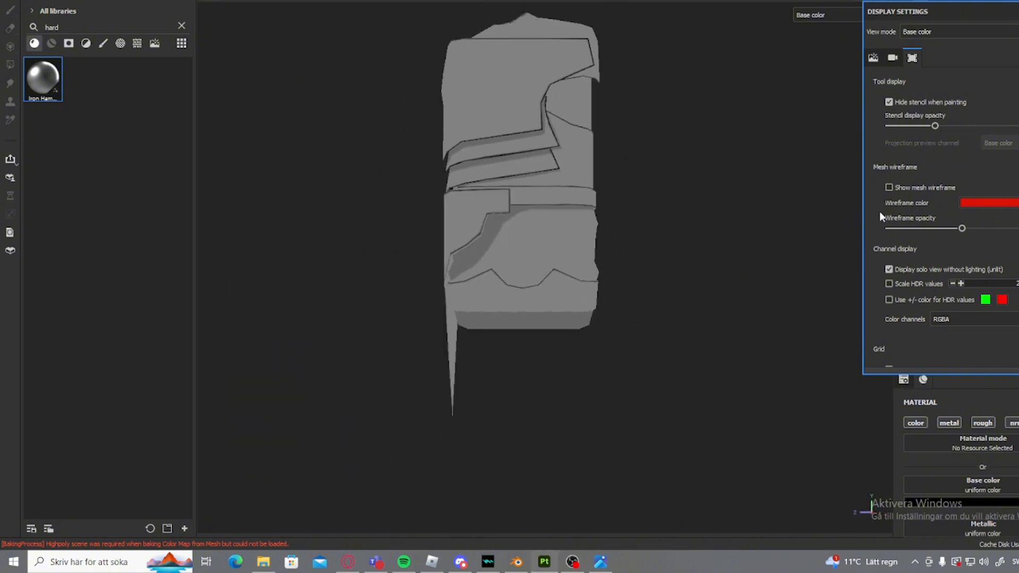
- Show the mesh wireframe again
click(1018, 12)
click(1018, 12)
click(889, 187)
scroll(724, 272, up, 3)
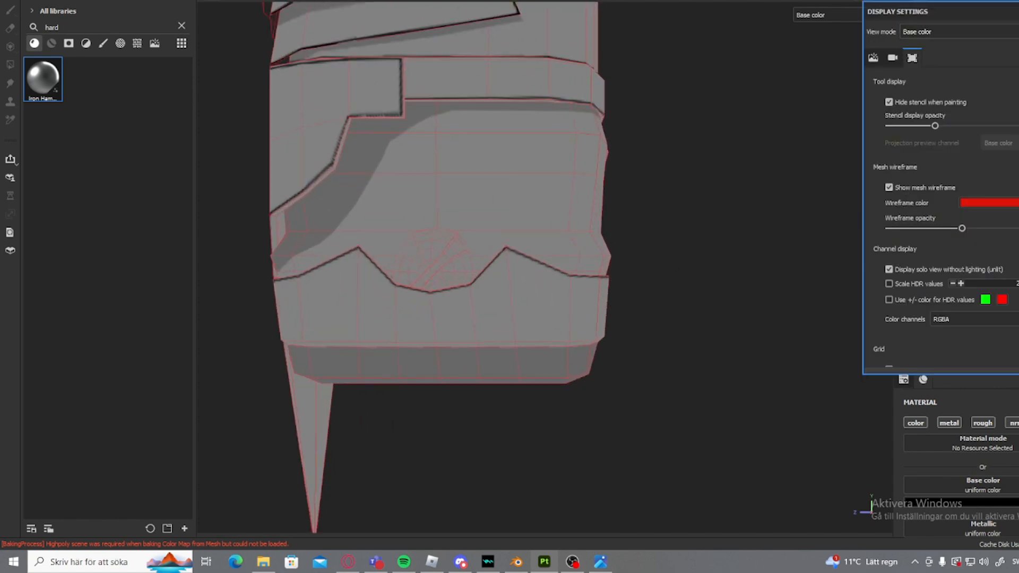
click(1018, 11)
- Fill the faces of the diagonal slot across the round knob with shadow on the Shadow mask
click(938, 184)
scroll(530, 303, up, 5)
click(10, 65)
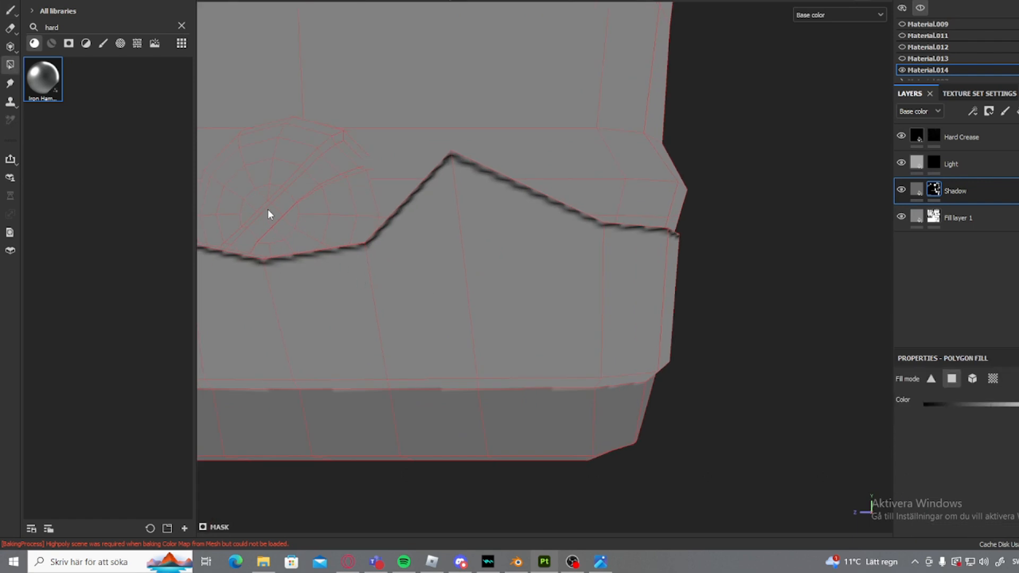
alt+middle_drag(268, 209, 447, 328)
alt+middle_drag(517, 220, 595, 258)
scroll(595, 259, up, 2)
alt+drag(595, 259, 595, 259)
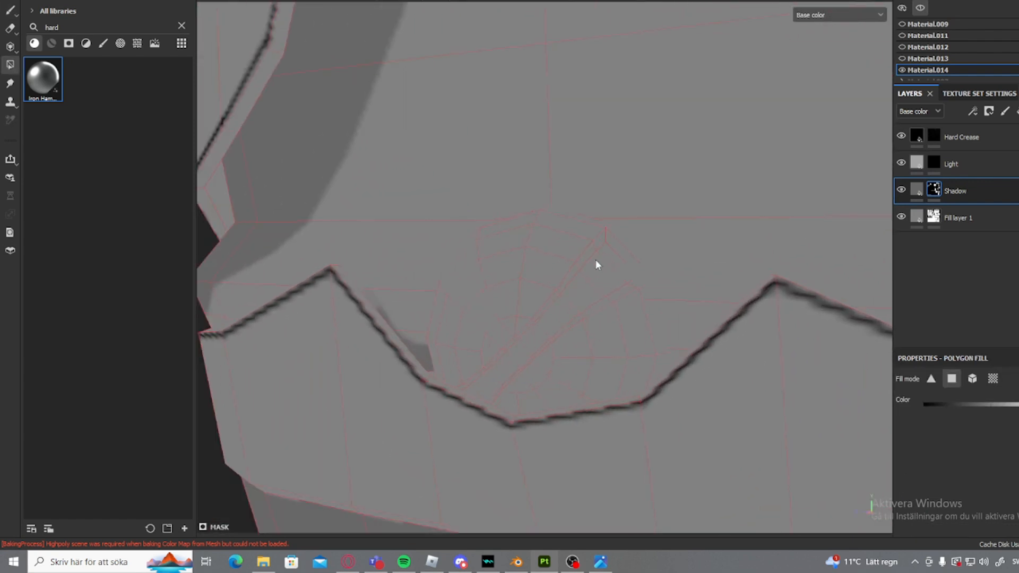
click(598, 272)
click(615, 260)
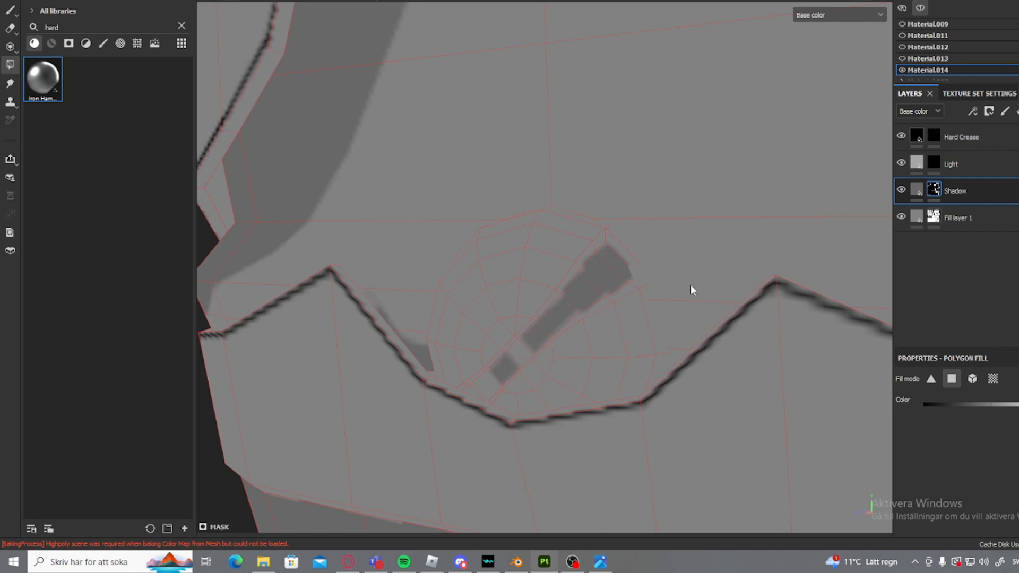
scroll(487, 378, up, 1)
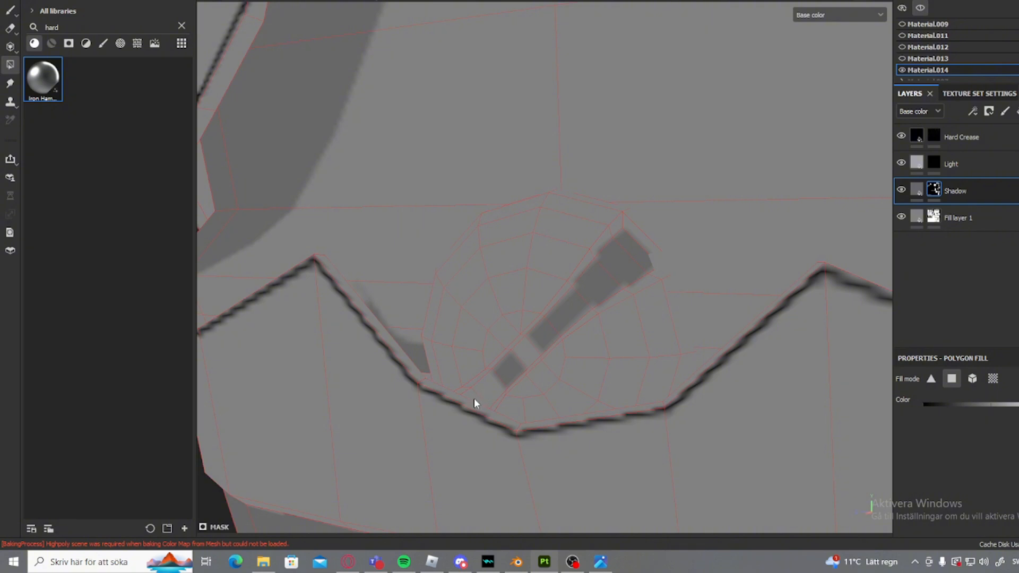
alt+drag(535, 353, 556, 351)
click(530, 353)
- Paint a thin line on the Hard Crease mask along the upper long edge of the knob's diagonal slot, from its top corner to its lower end
click(935, 137)
scroll(617, 276, up, 1)
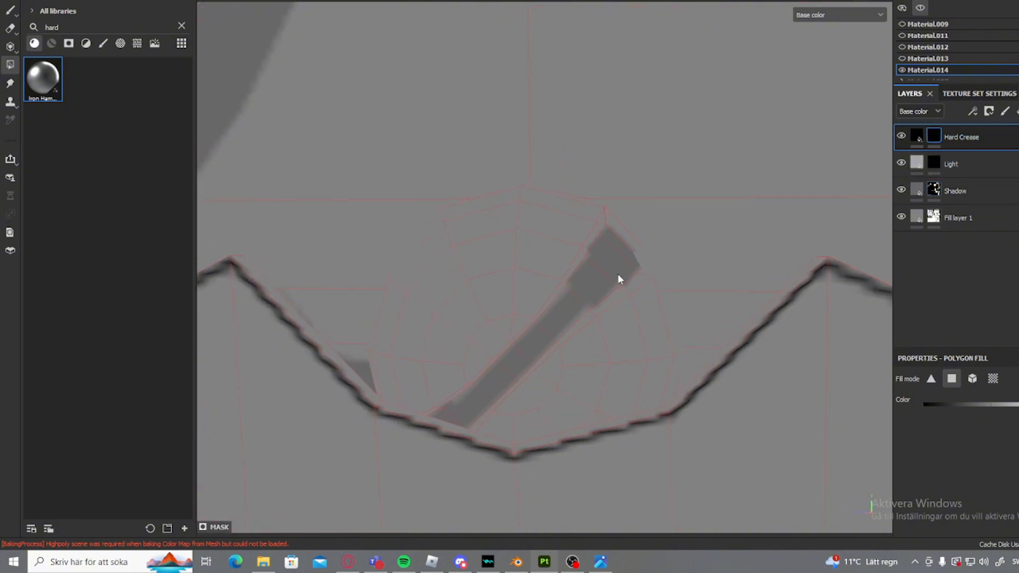
key(1)
mouse_move(604, 207)
alt+mouse_down()
mouse_move(613, 231)
mouse_move(606, 215)
mouse_move(592, 232)
alt+mouse_up()
key(ctrl+z)
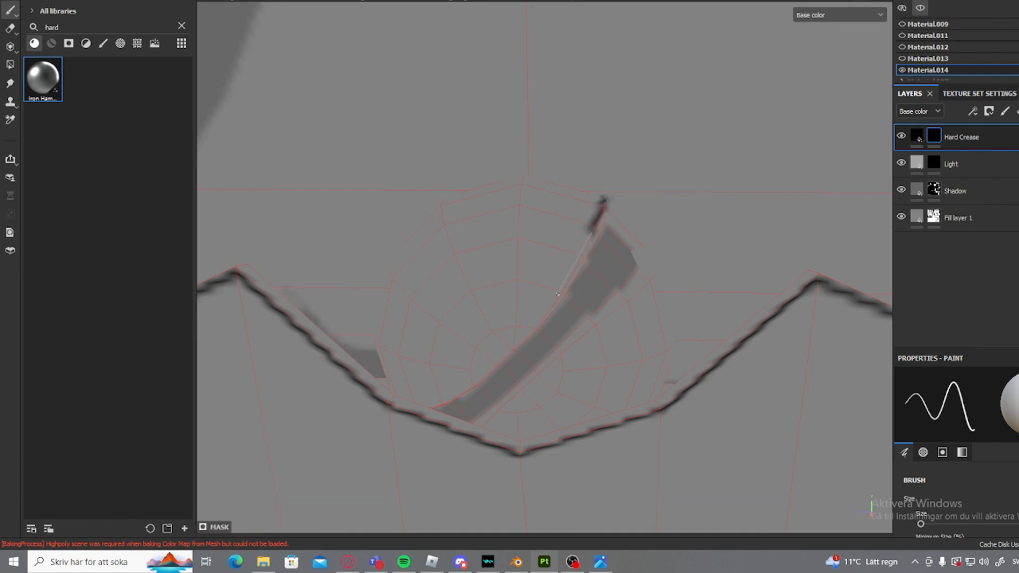
shift+click(557, 294)
scroll(558, 294, up, 3)
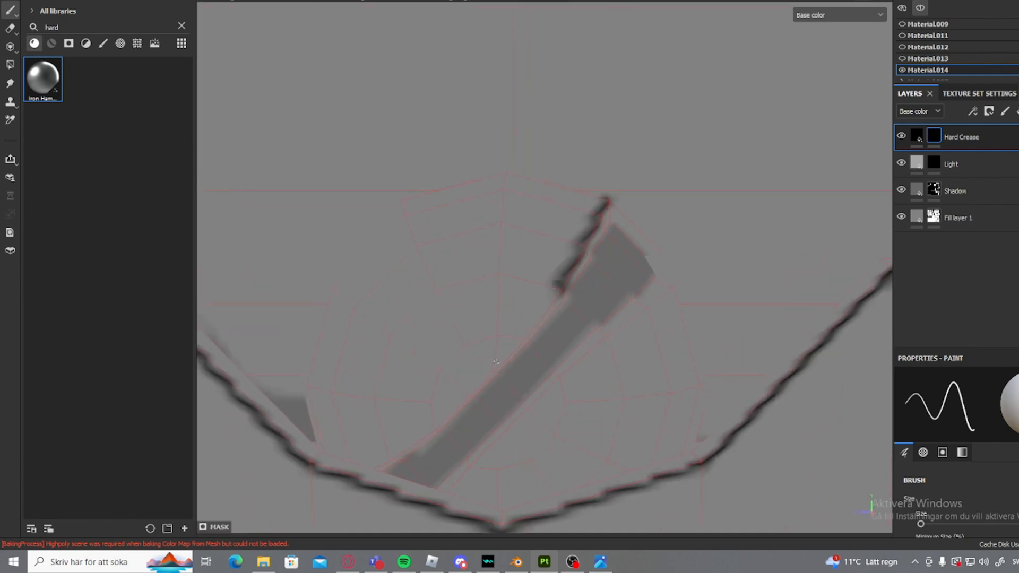
shift+click(494, 366)
shift+click(432, 425)
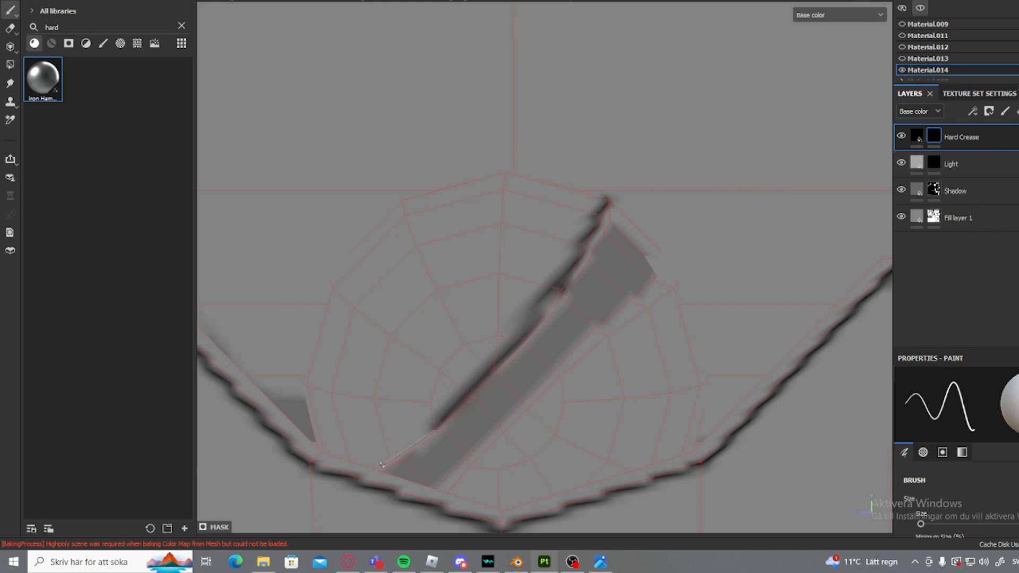
shift+click(383, 461)
alt+drag(384, 461, 390, 440)
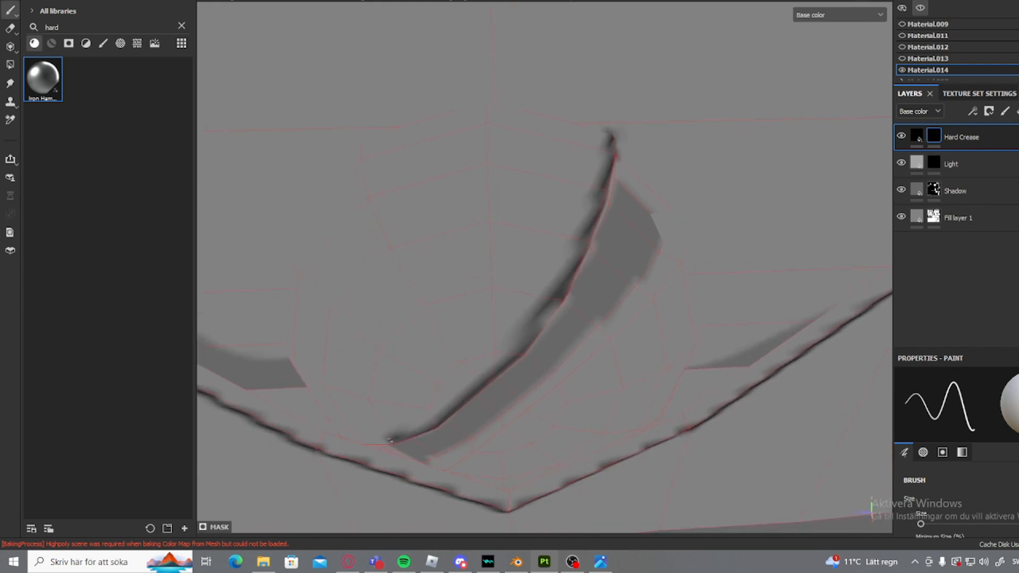
- Extend the crease at the lower end of the slot's upper edge and paint a Hard Crease line along its lower long edge
shift+click(356, 442)
alt+drag(498, 265, 503, 322)
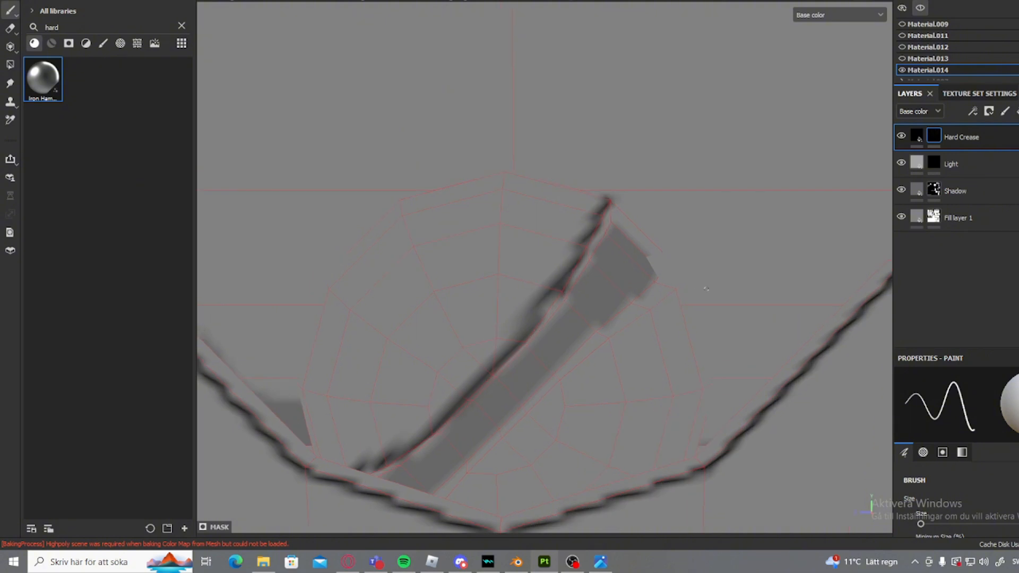
alt+drag(696, 292, 643, 313)
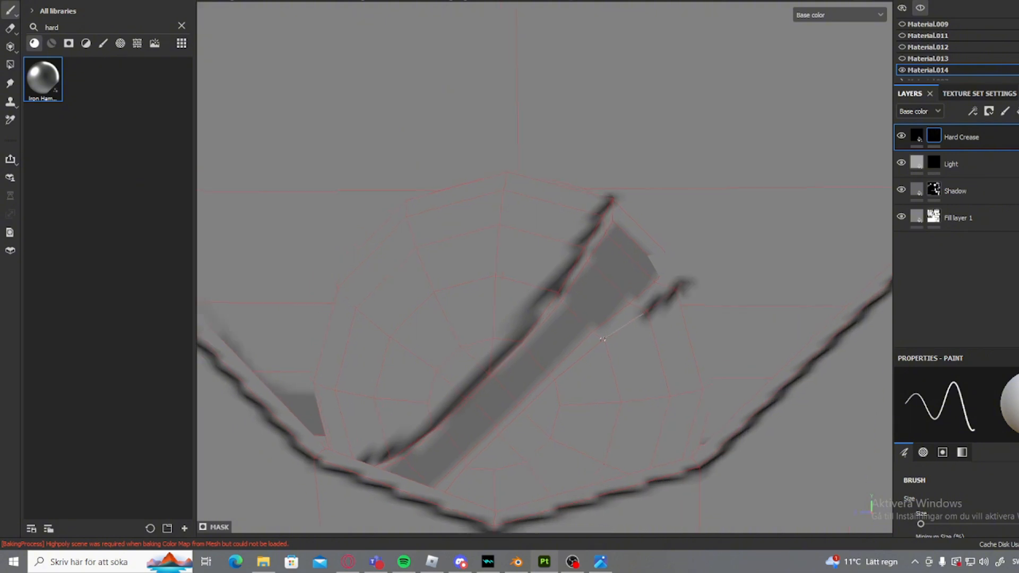
shift+click(603, 339)
shift+click(557, 381)
shift+click(497, 439)
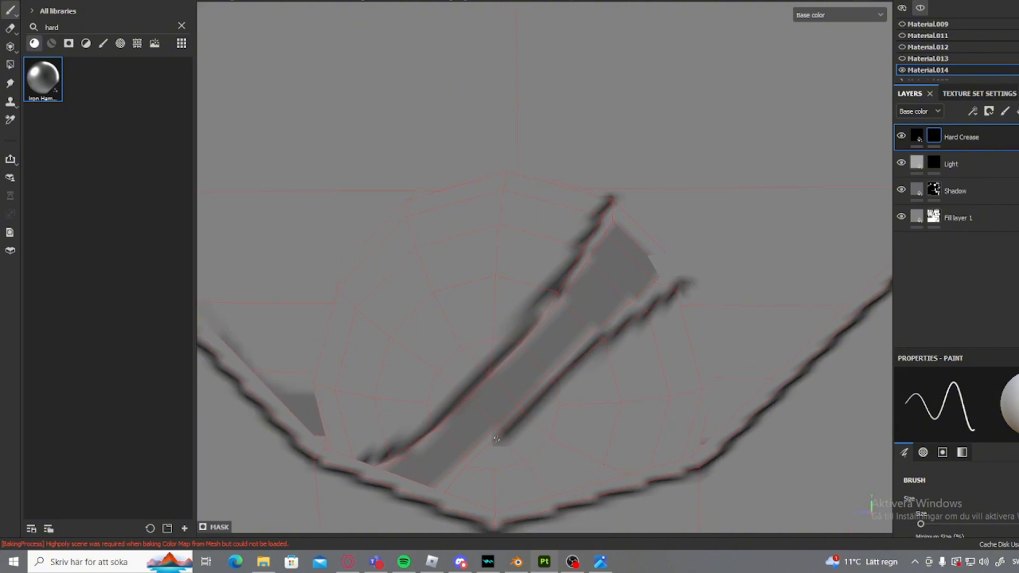
shift+click(460, 477)
- Paint a Hard Crease line around the knob's outline from its topmost point down the left side to the zigzag seam
mouse_move(460, 478)
alt+mouse_down()
mouse_move(487, 282)
mouse_move(527, 206)
alt+mouse_up()
shift+click(416, 235)
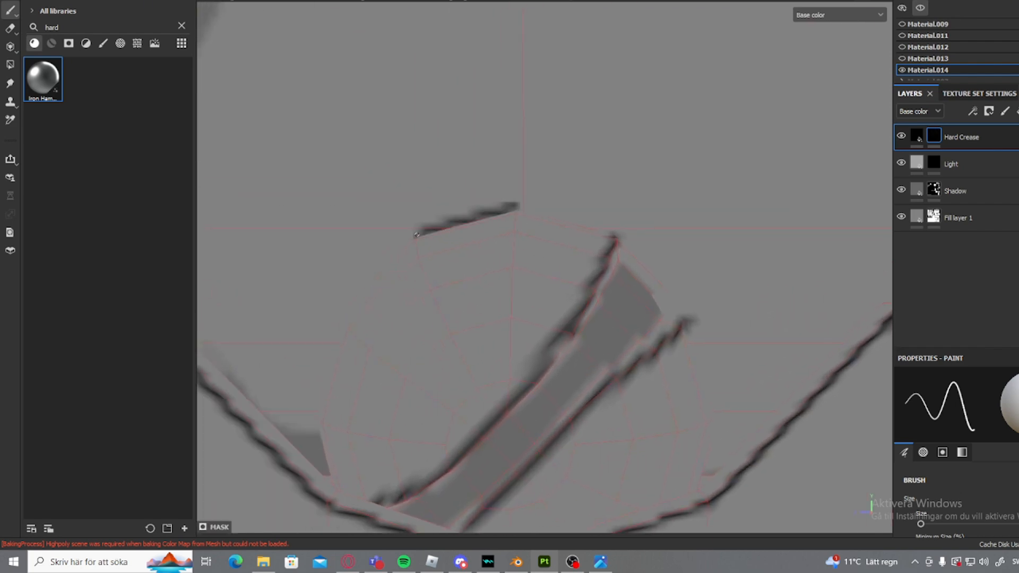
shift+click(393, 250)
shift+click(343, 313)
shift+click(336, 335)
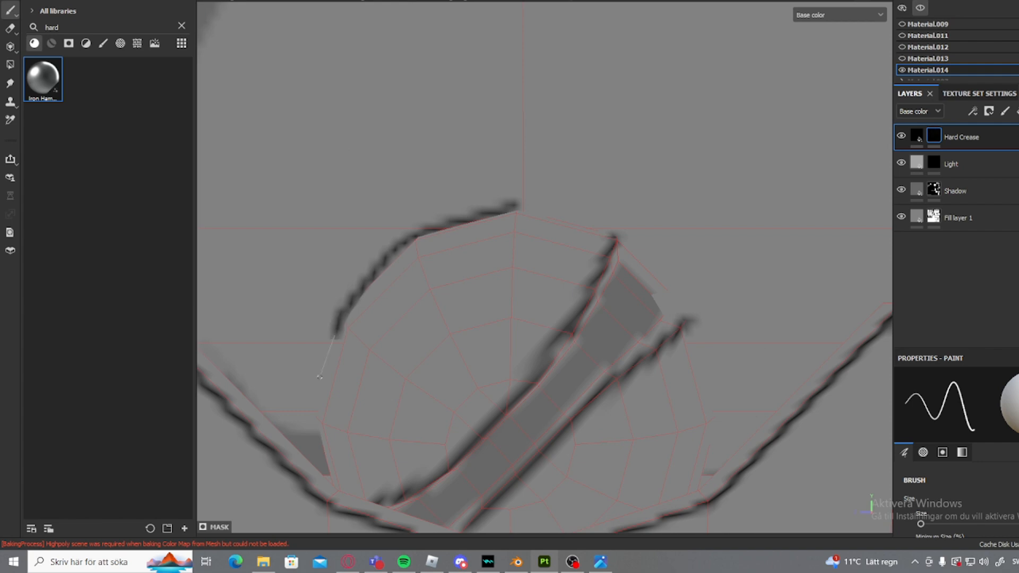
shift+click(316, 409)
shift+click(323, 453)
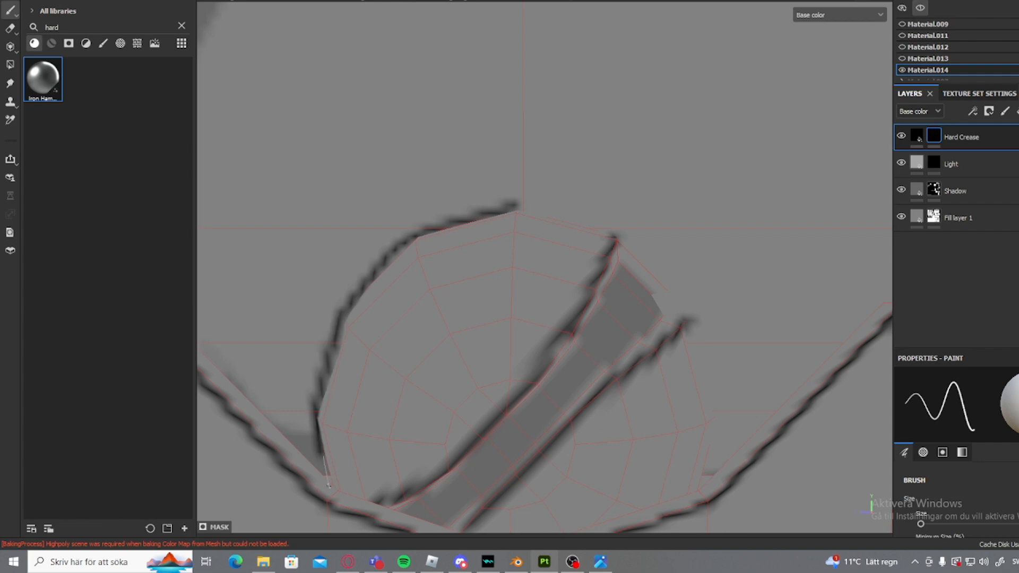
shift+click(331, 487)
- Continue the Hard Crease outline from the knob's topmost point past both slot corners and down the right side to the seam
alt+middle_drag(396, 286, 320, 327)
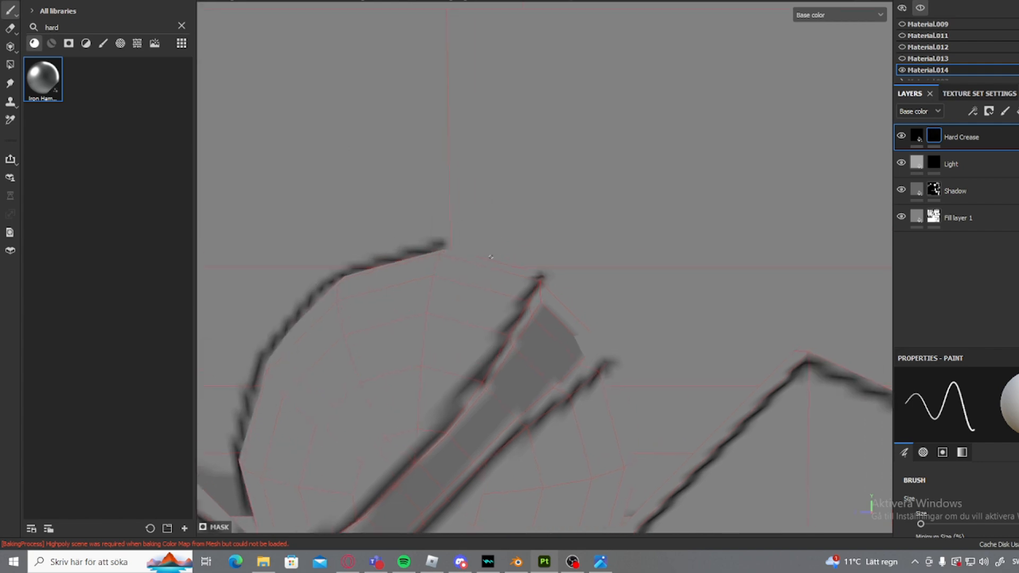
shift+click(540, 274)
shift+click(610, 356)
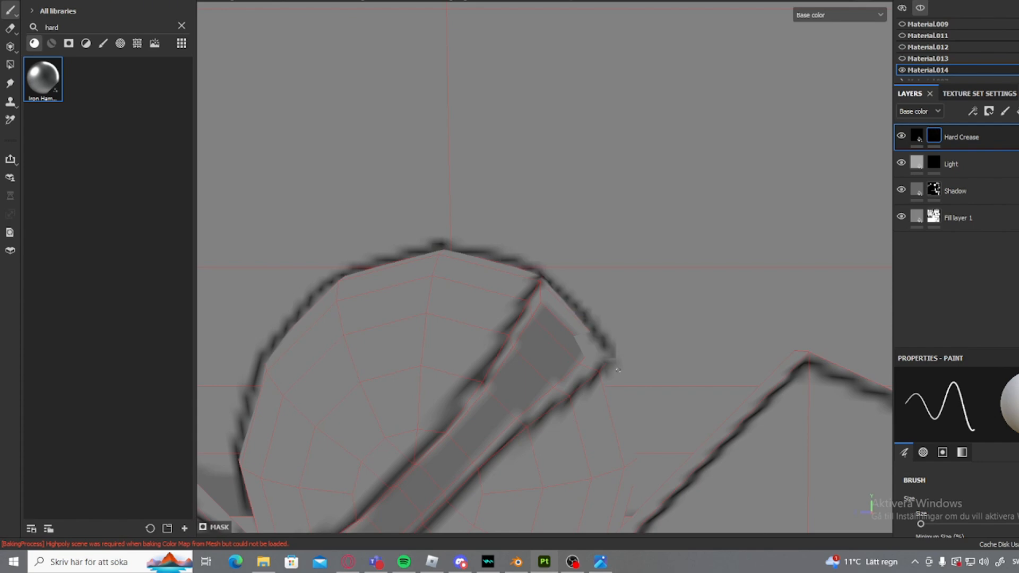
shift+click(630, 404)
key(alt+shift)
scroll(640, 399, down, 4)
alt+middle_drag(640, 397, 634, 343)
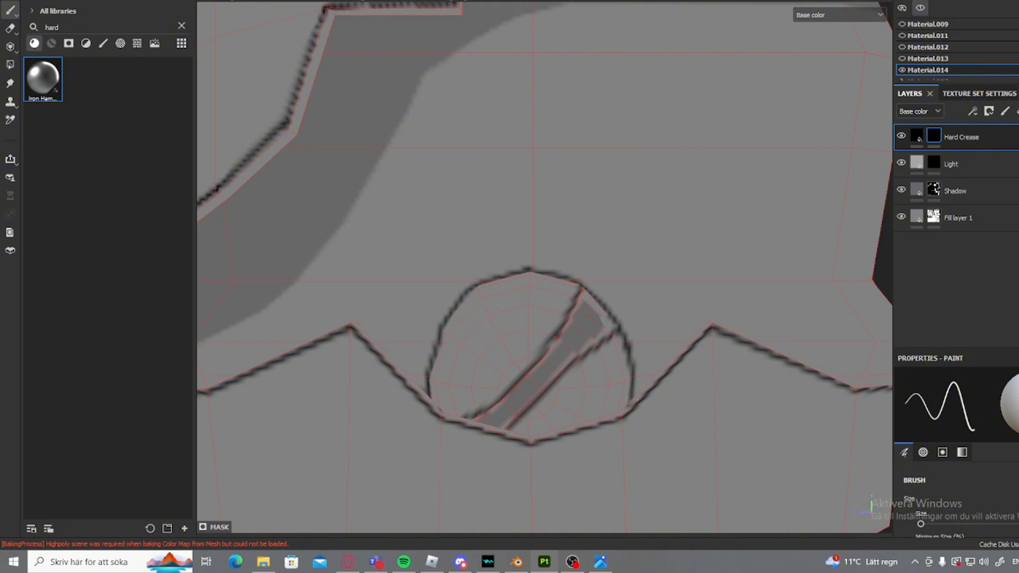
scroll(544, 268, down, 3)
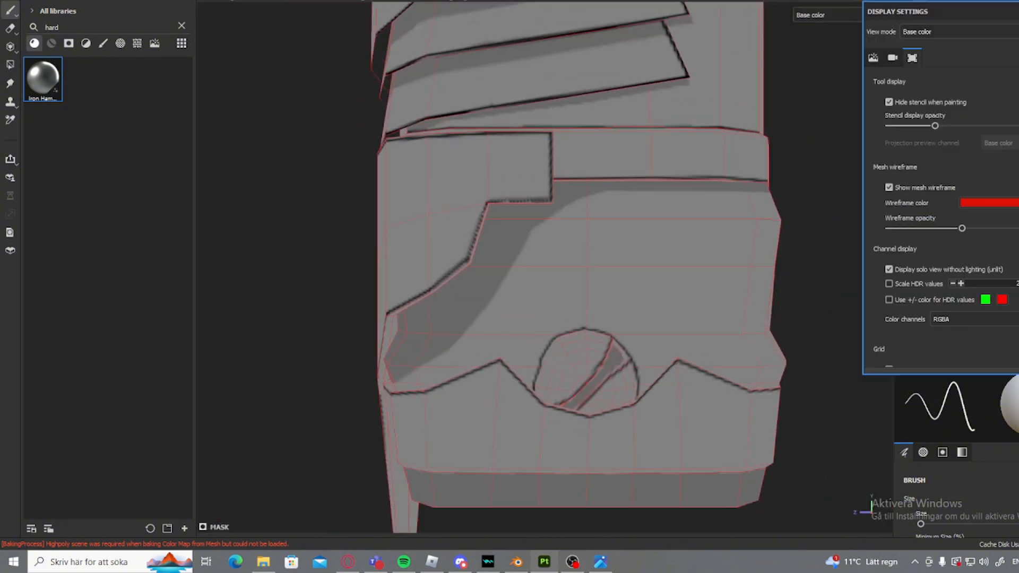
- Hide the mesh wireframe, strengthen the crease on the left side of the knob's outline, and check the garment
click(914, 187)
scroll(659, 323, down, 5)
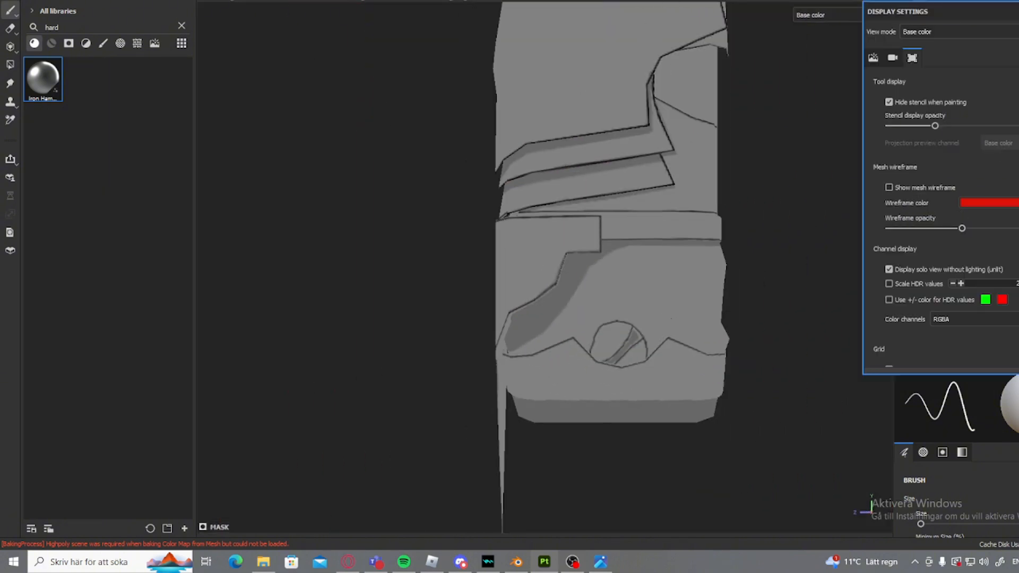
scroll(659, 322, up, 8)
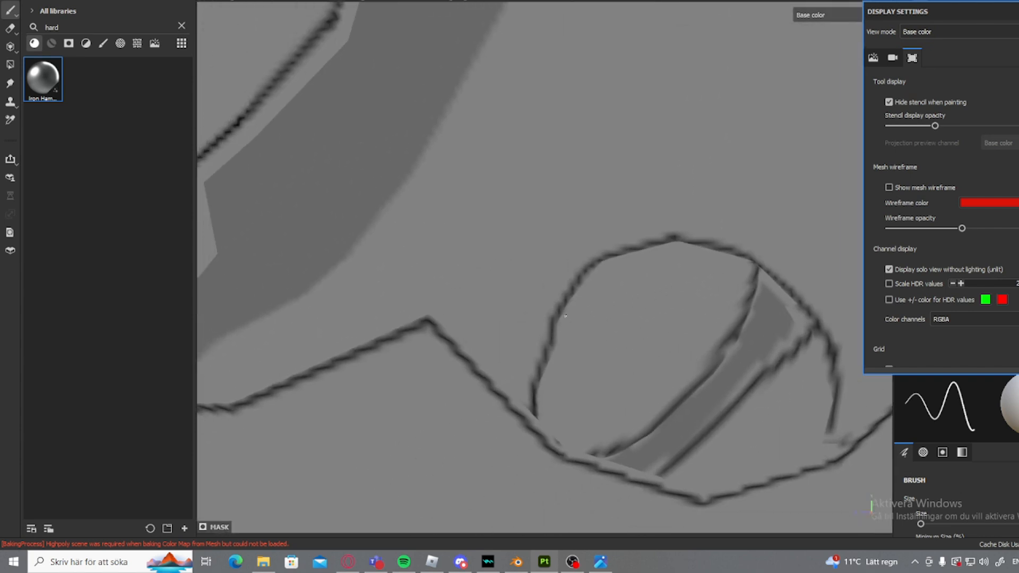
drag(552, 320, 532, 369)
shift+click(531, 396)
scroll(531, 396, down, 4)
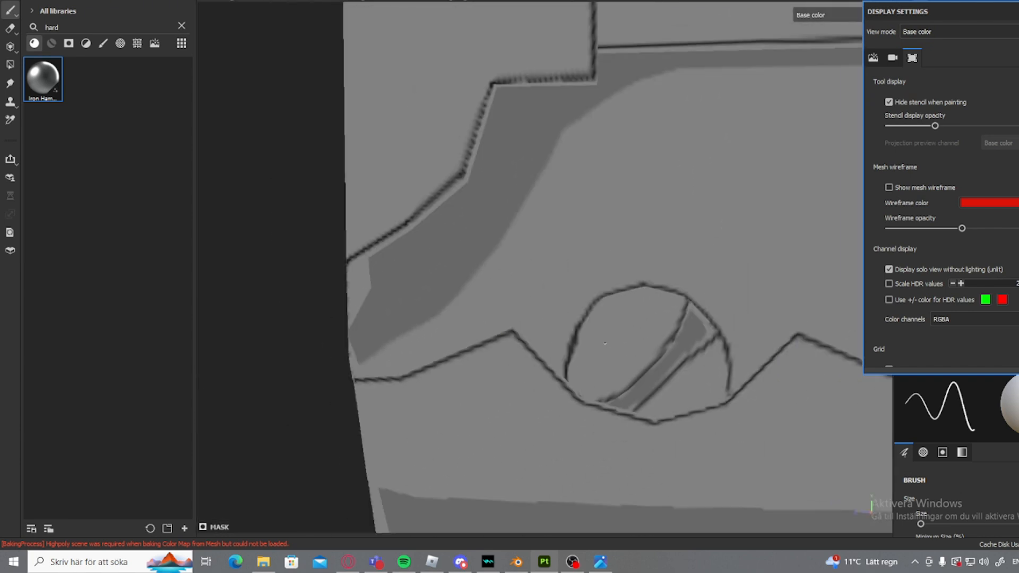
alt+middle_drag(573, 367, 436, 379)
scroll(520, 355, down, 5)
mouse_move(520, 353)
alt+mouse_down()
mouse_move(339, 347)
mouse_move(523, 340)
mouse_move(531, 316)
mouse_move(594, 381)
mouse_move(631, 365)
alt+mouse_up()
scroll(531, 329, up, 8)
scroll(632, 364, down, 4)
scroll(631, 364, down, 5)
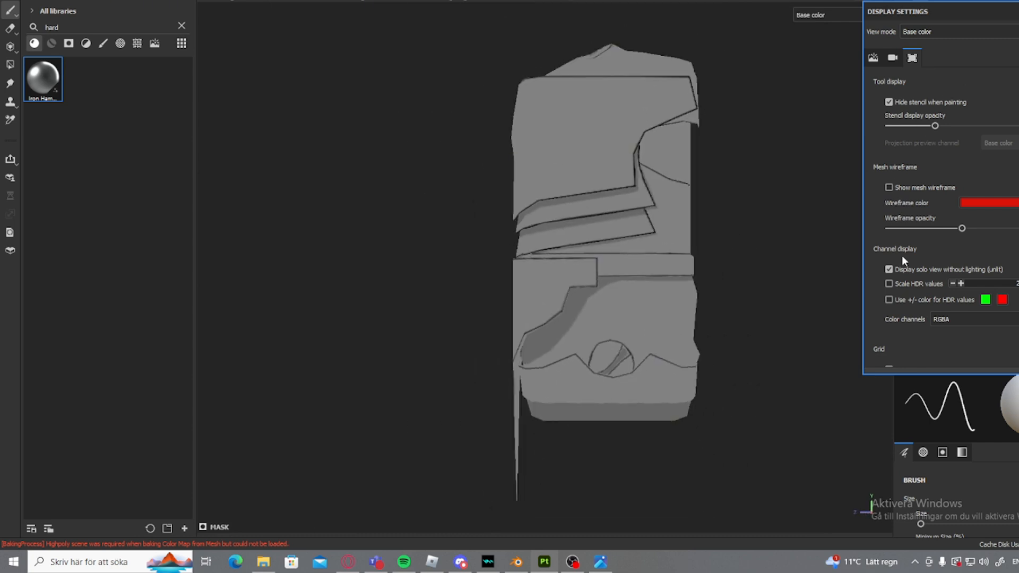
- Show the mesh wireframe again and set up polygon filling on the Shadow mask
click(901, 190)
scroll(505, 230, up, 4)
alt+drag(505, 230, 505, 276)
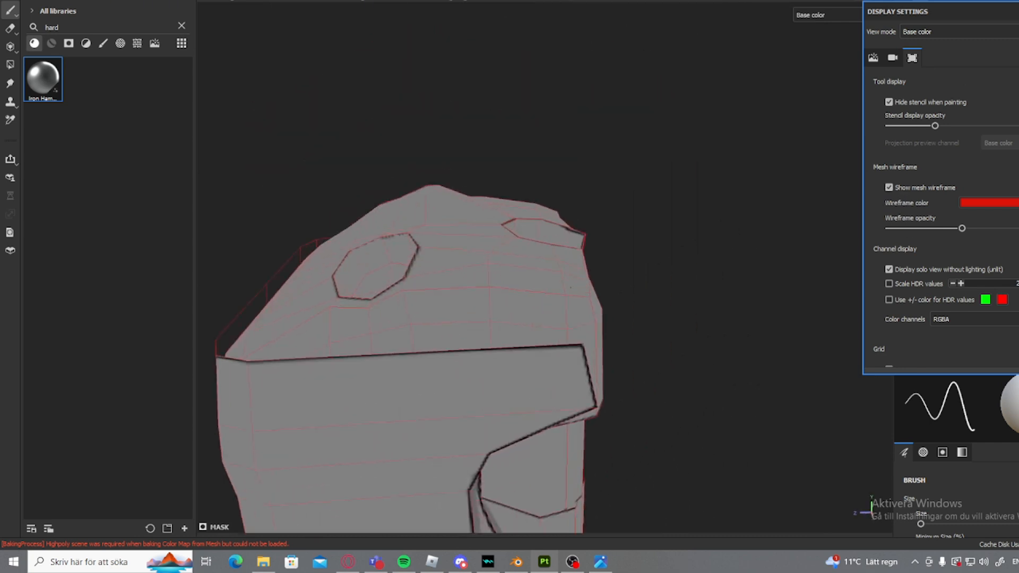
key(4)
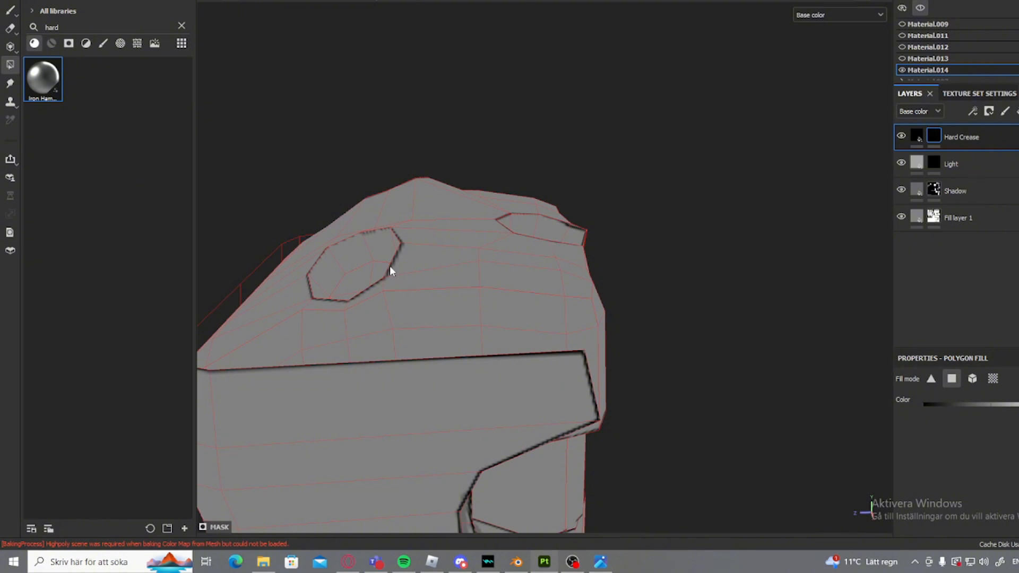
alt+drag(389, 266, 319, 335)
key(ctrl+z)
click(933, 190)
- Fill all faces of the first outlined octagon on the garment's top with shadow on the Shadow mask
scroll(495, 297, up, 2)
click(343, 252)
click(298, 380)
click(349, 401)
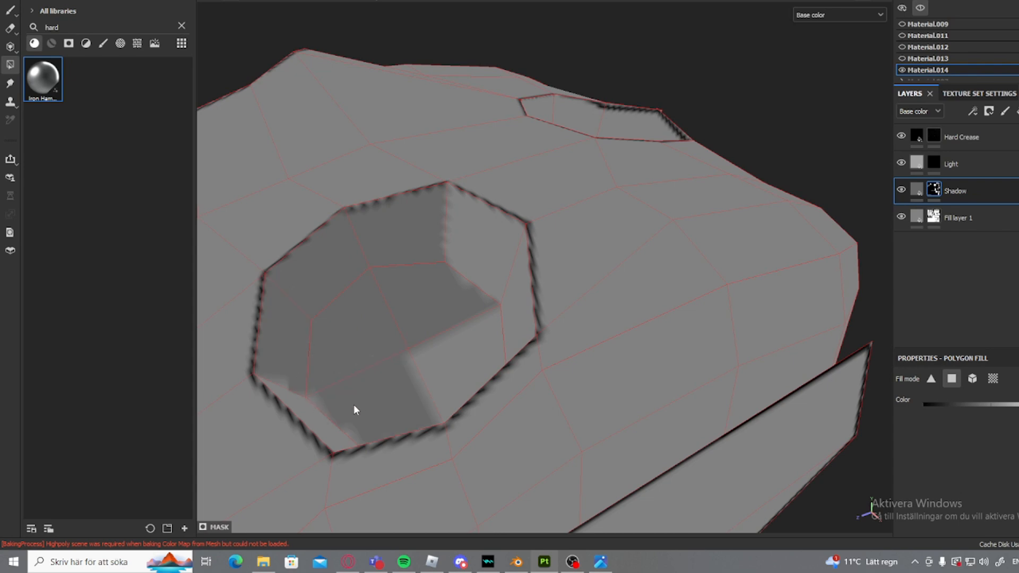
alt+drag(353, 404, 338, 446)
click(383, 459)
click(357, 458)
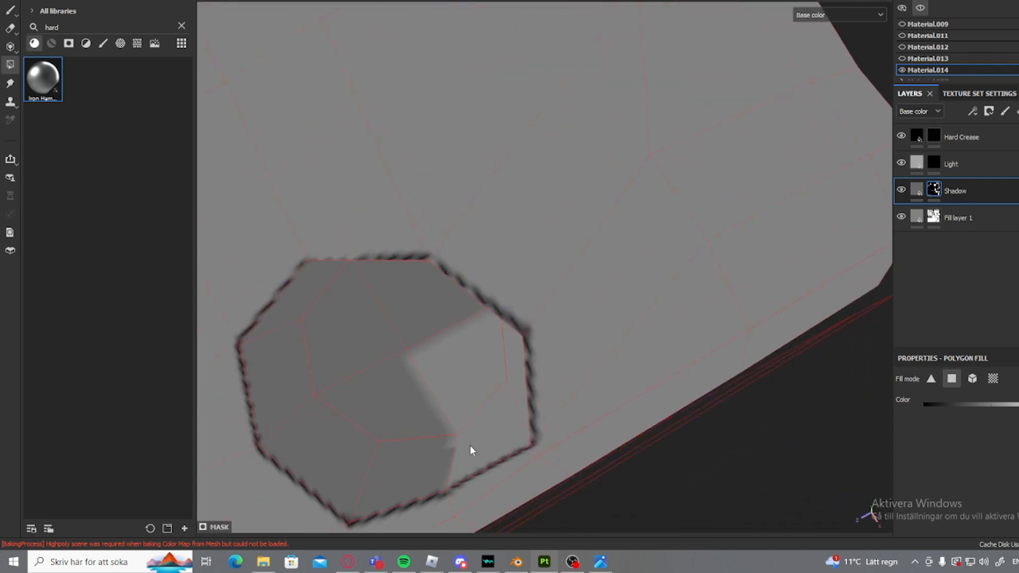
click(471, 444)
alt+drag(456, 378, 563, 299)
click(517, 282)
click(449, 244)
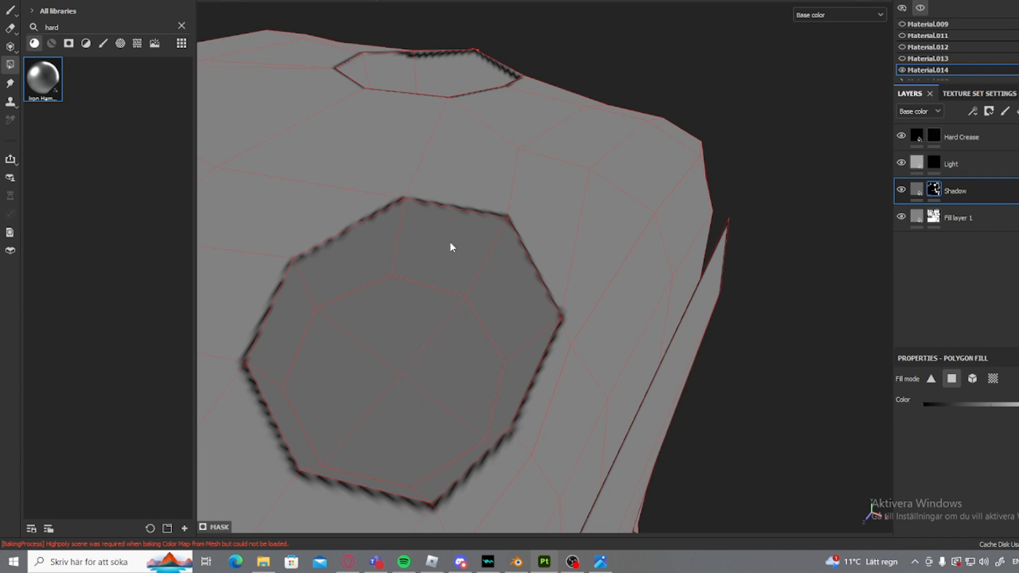
- Fill all faces of the second outlined octagon on the garment's top with shadow
alt+drag(450, 244, 424, 255)
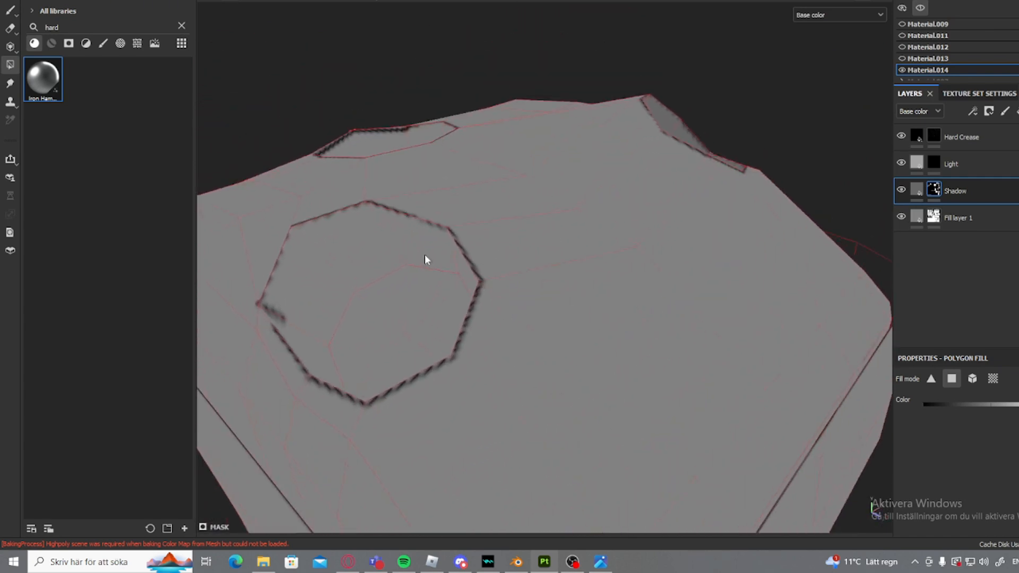
click(310, 279)
click(341, 257)
click(310, 347)
alt+drag(325, 329, 378, 344)
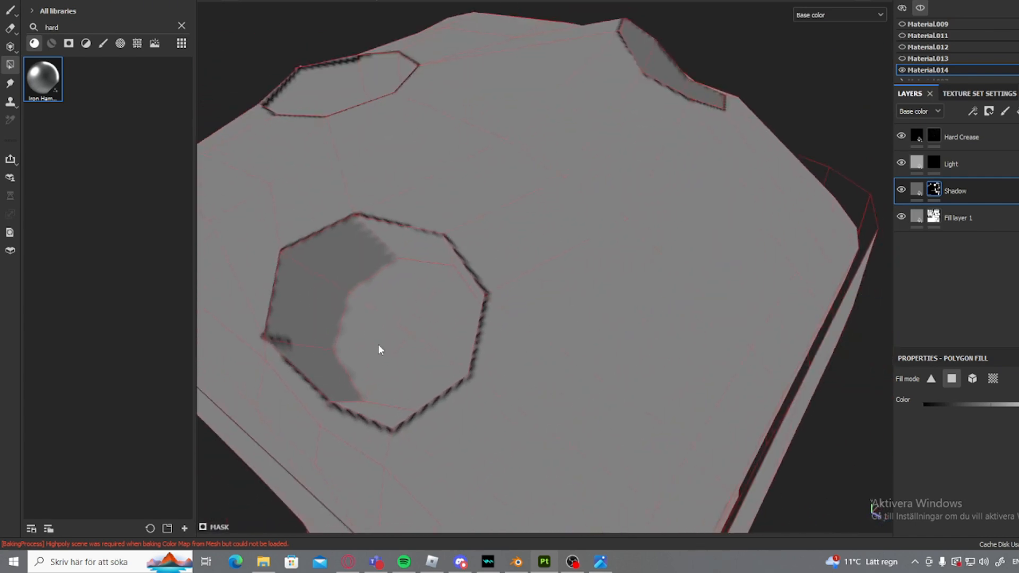
click(376, 341)
click(398, 286)
alt+drag(405, 254, 546, 275)
click(523, 273)
click(533, 315)
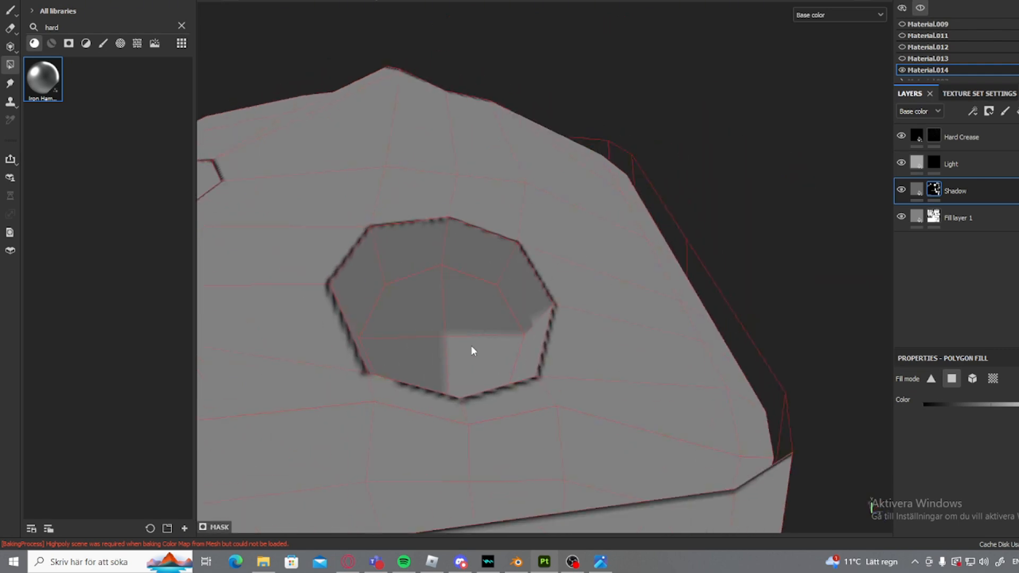
click(470, 350)
click(532, 339)
- Fill all faces of the remaining unshaded octagon on the garment's top with shadow
alt+drag(532, 339, 461, 346)
scroll(461, 346, up, 3)
click(313, 272)
click(395, 286)
click(245, 319)
click(313, 345)
click(368, 355)
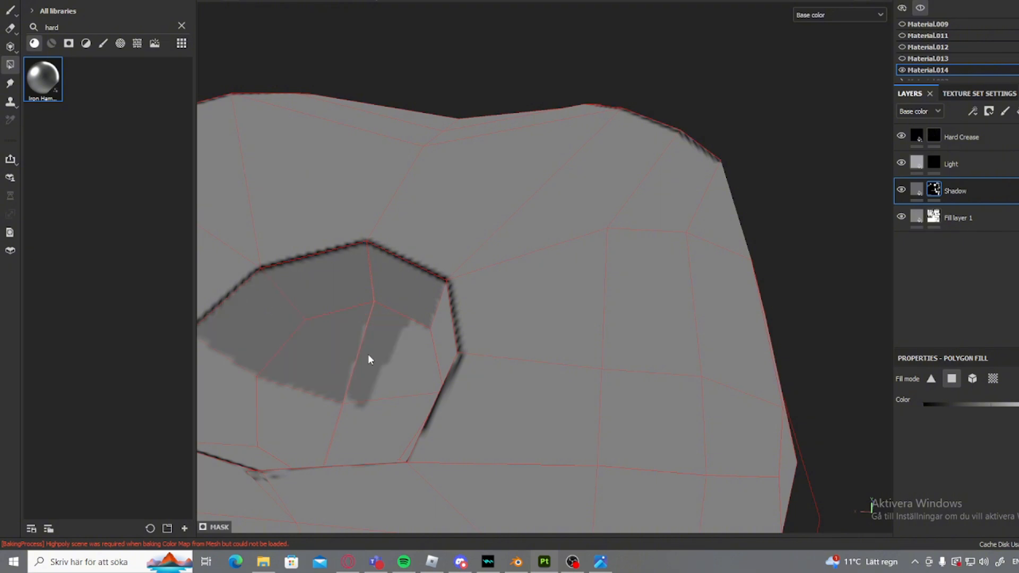
alt+drag(368, 354, 556, 346)
click(455, 321)
click(495, 342)
alt+drag(494, 343, 534, 449)
click(533, 451)
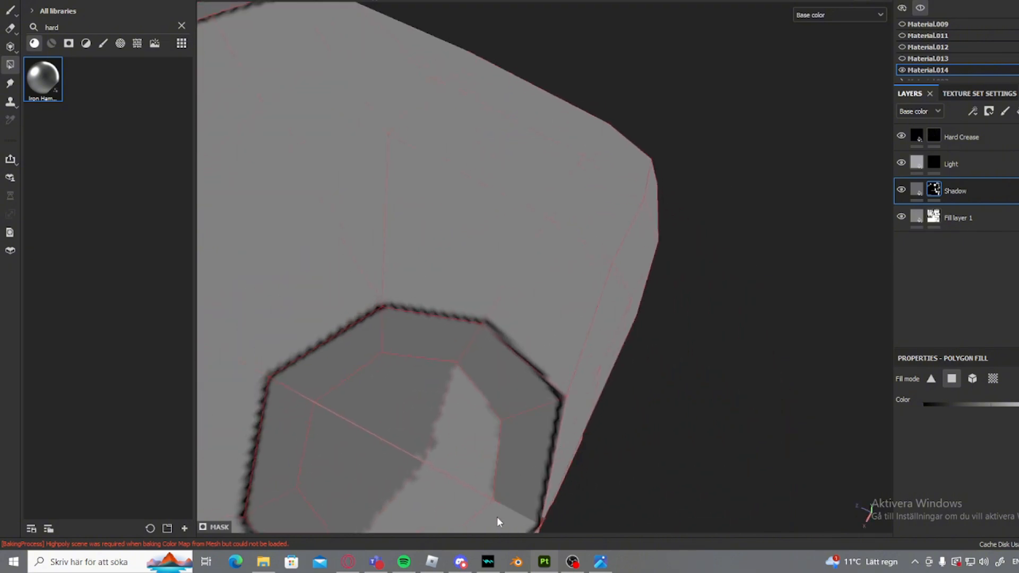
click(457, 498)
scroll(476, 457, down, 5)
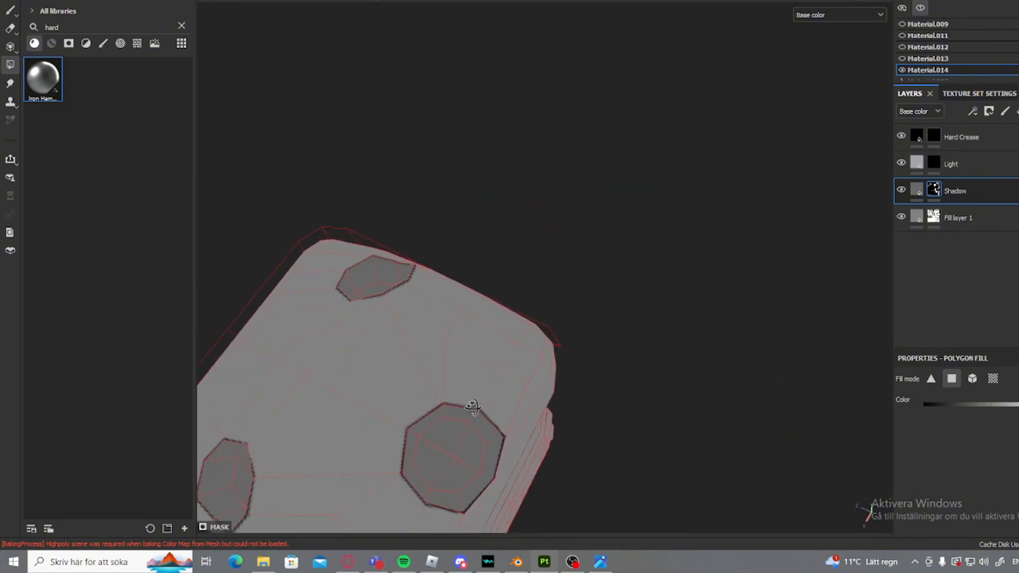
alt+drag(452, 494, 444, 373)
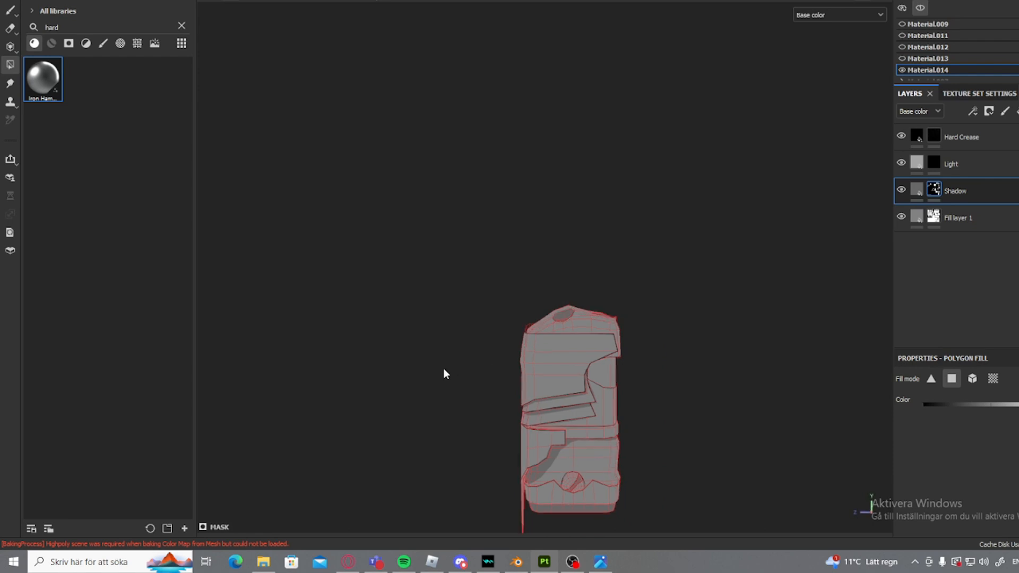
- Select the Light mask for painting with a larger brush at an octagon on the garment's top
click(934, 163)
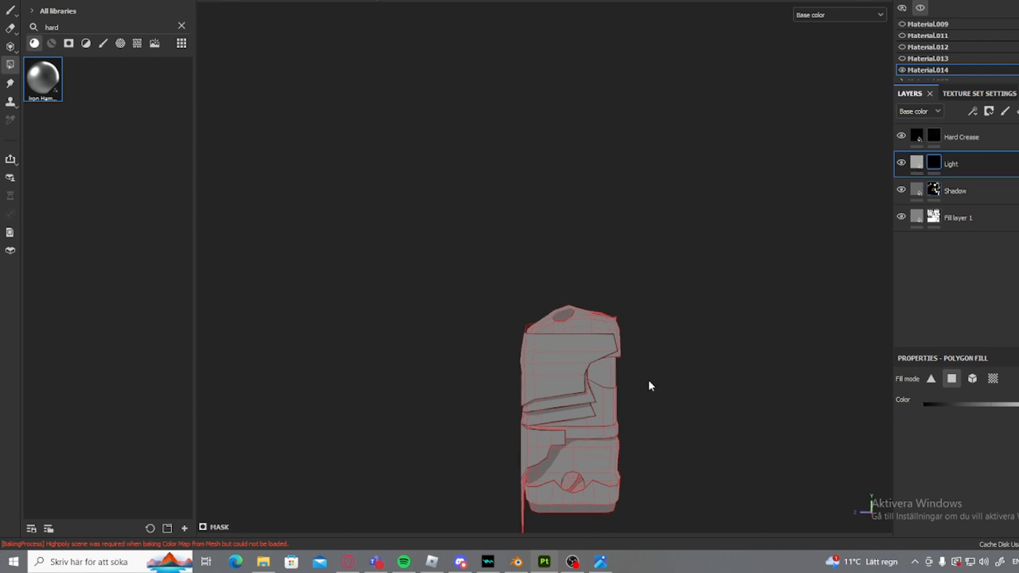
scroll(649, 380, up, 5)
key(1)
scroll(524, 183, up, 4)
alt+drag(498, 226, 469, 131)
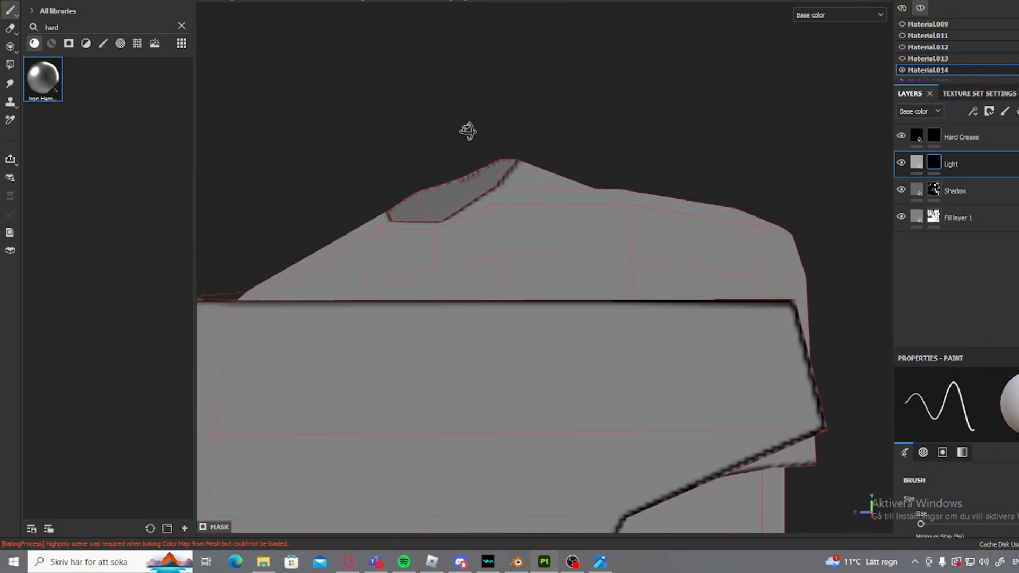
alt+middle_drag(468, 131, 469, 233)
scroll(396, 137, down, 4)
scroll(543, 295, down, 3)
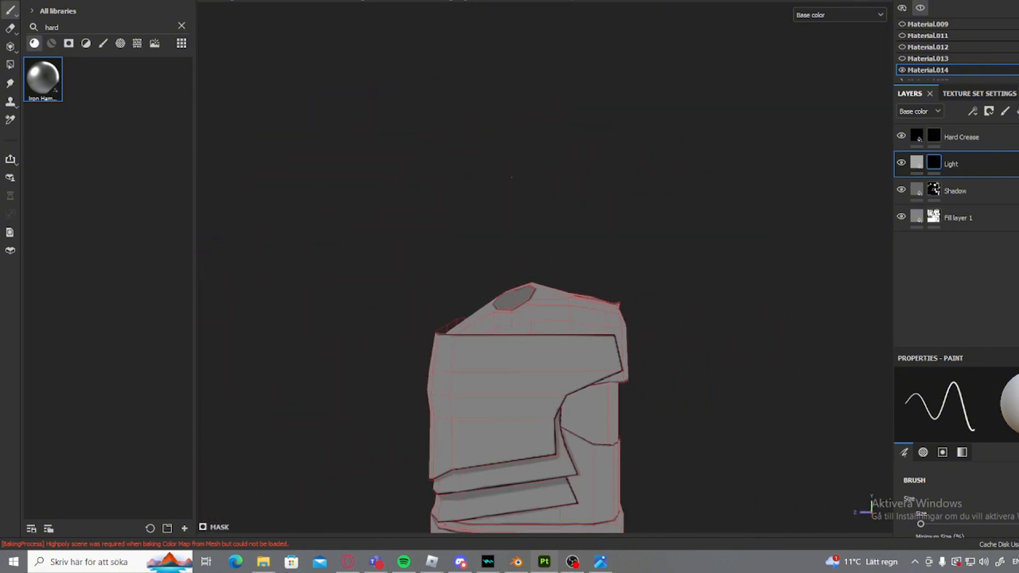
scroll(495, 252, up, 8)
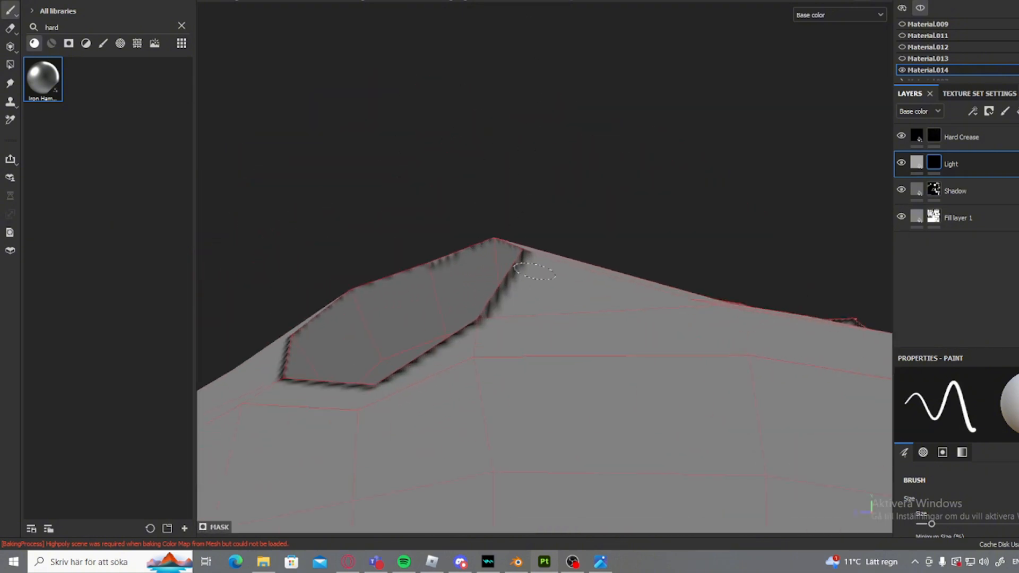
- Paint a highlight on the Light mask along the octagon's upper right edge, undoing unsatisfactory strokes
alt+drag(495, 201, 582, 457)
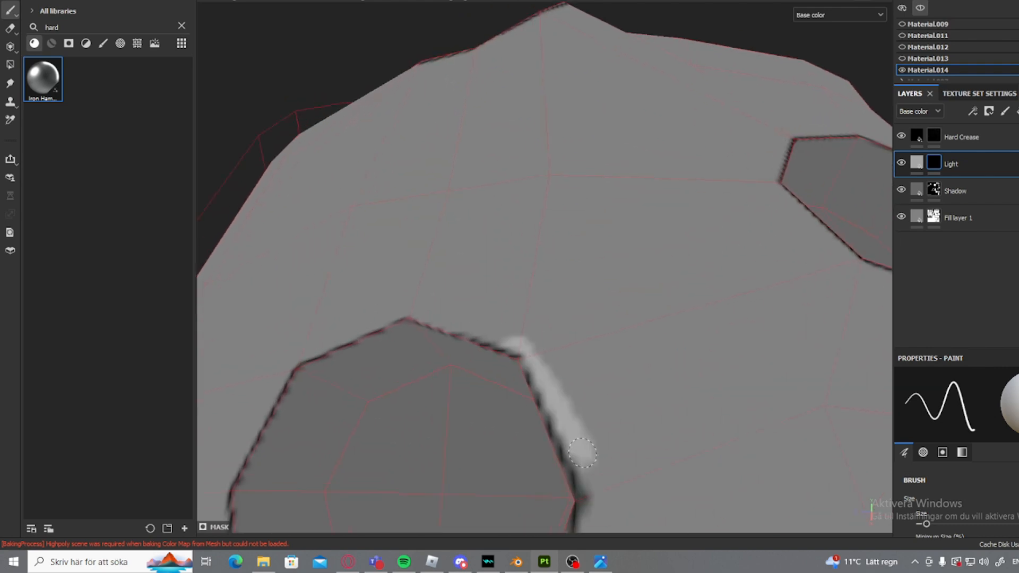
key(ctrl+z)
mouse_move(514, 347)
mouse_down()
mouse_move(584, 484)
mouse_move(582, 380)
mouse_move(560, 489)
mouse_move(607, 358)
mouse_move(592, 255)
mouse_move(586, 300)
mouse_move(554, 366)
mouse_move(525, 394)
mouse_move(571, 345)
mouse_up()
key(ctrl+z)
- Try to thin the outer side of the highlight beside the octagon with the eraser
key(2)
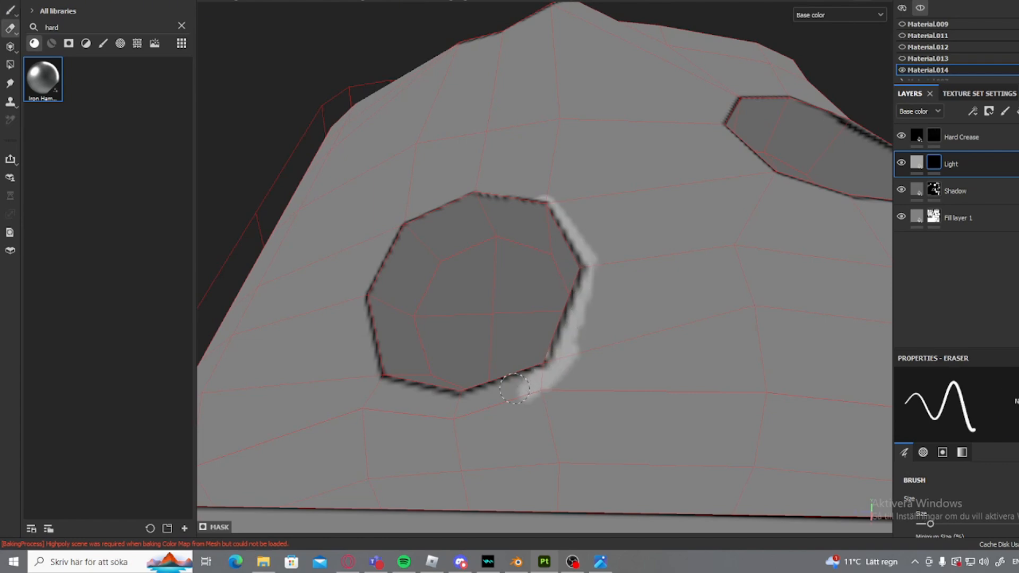
scroll(513, 391, up, 3)
drag(657, 308, 534, 426)
alt+drag(552, 265, 500, 372)
key(1)
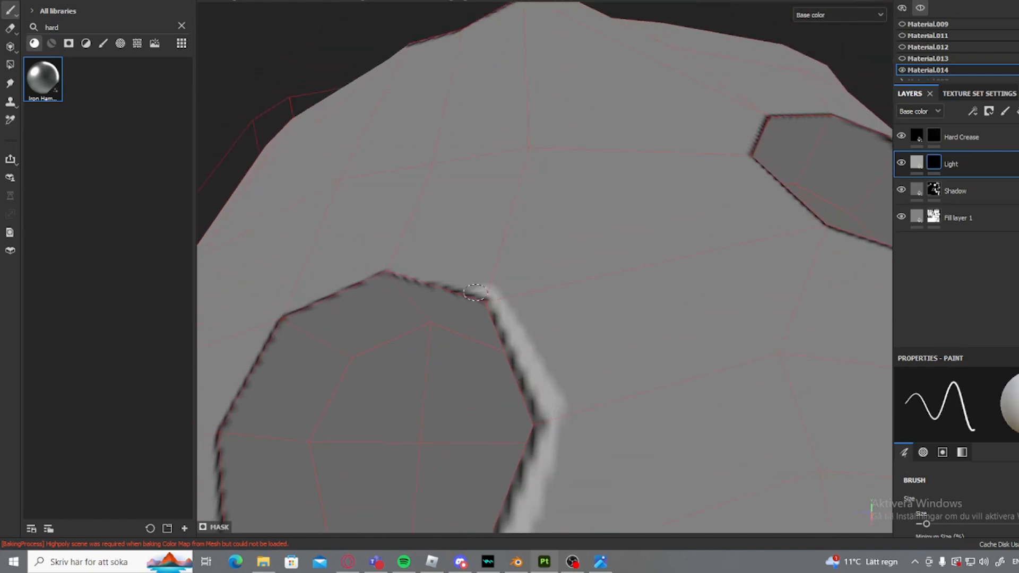
- Undo the eraser work and the highlight strokes along the octagon's lower right edge
alt+right_drag(637, 130, 639, 12)
key(ctrl+z)
key(ctrl+z)
key(ctrl+z)
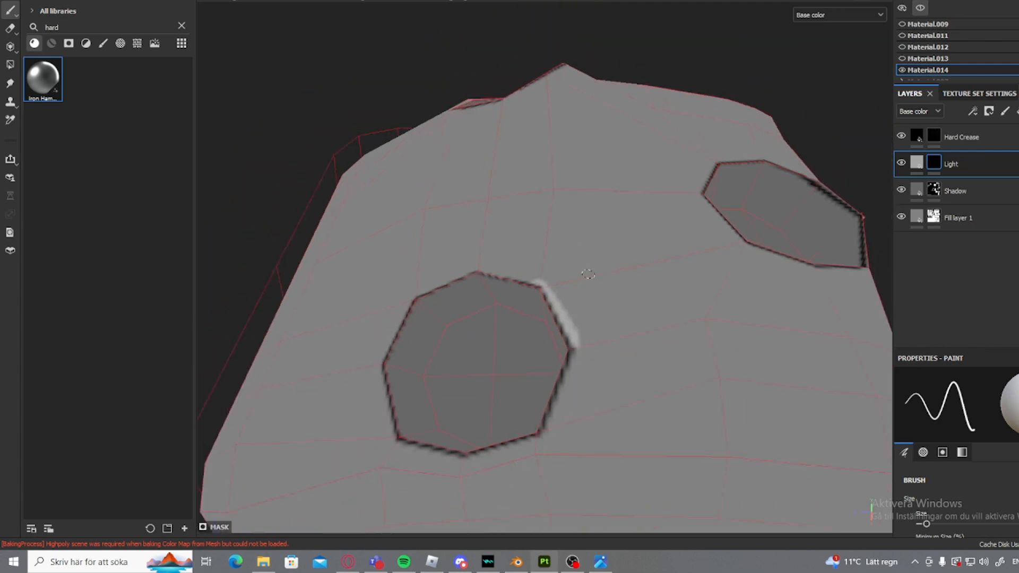
mouse_move(646, 1)
alt+mouse_down()
mouse_move(665, 134)
mouse_move(657, 191)
alt+mouse_up()
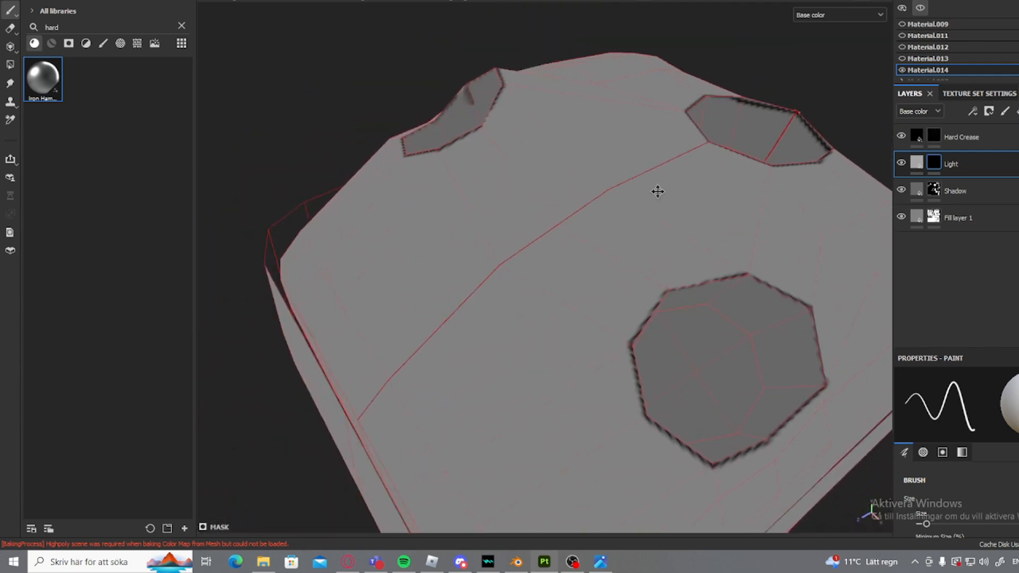
- Paint a straight-line highlight on the Light mask along the octagon's two upper outer edges
alt+right_drag(657, 191, 657, 295)
alt+middle_drag(658, 295, 525, 295)
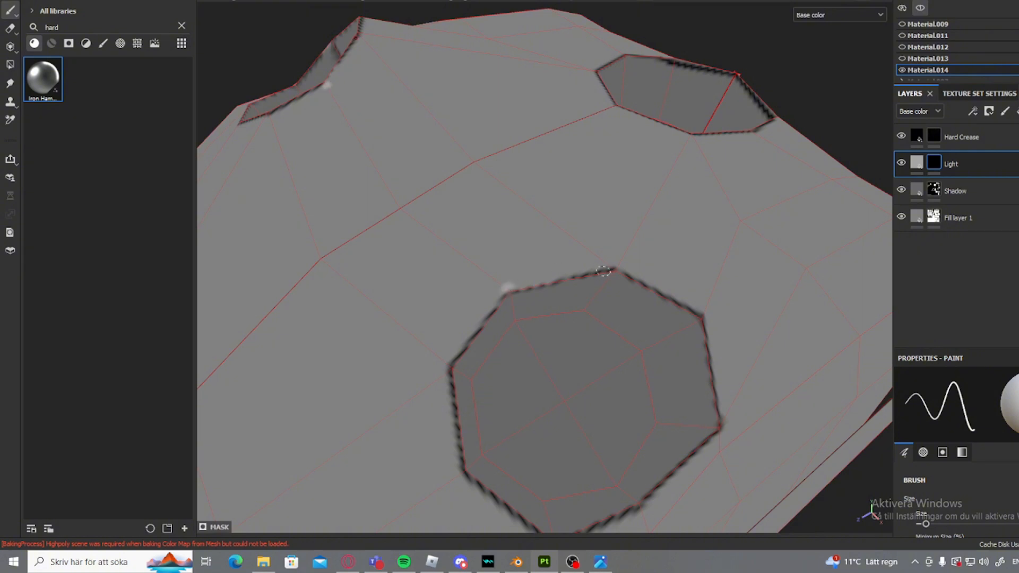
shift+drag(603, 272, 640, 270)
shift+click(707, 314)
alt+right_drag(626, 254, 621, 313)
- Thin the outer side of the octagon's upper highlight with a smaller eraser
key(2)
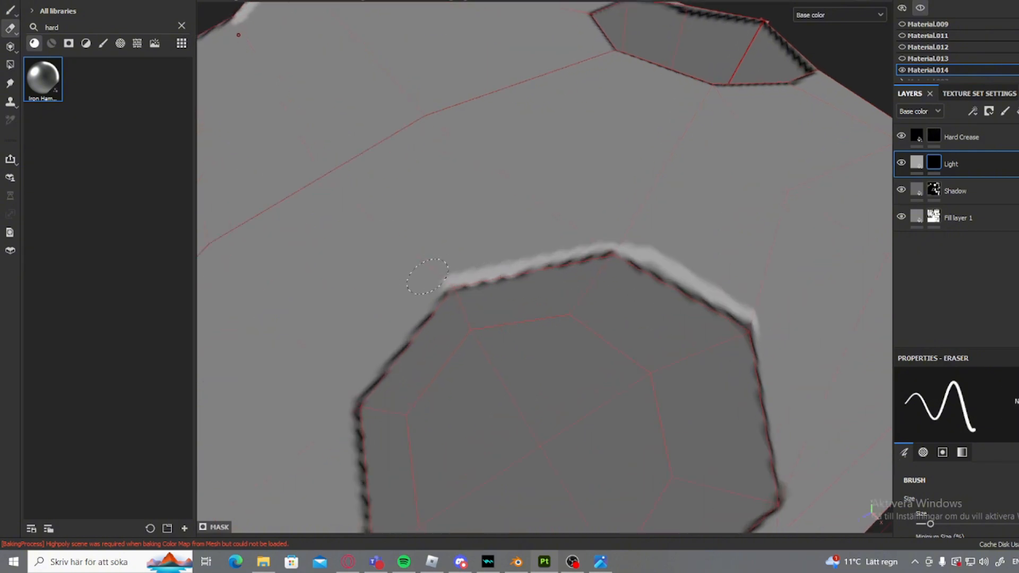
ctrl+right_drag(428, 277, 423, 281)
drag(424, 280, 507, 247)
shift+click(809, 328)
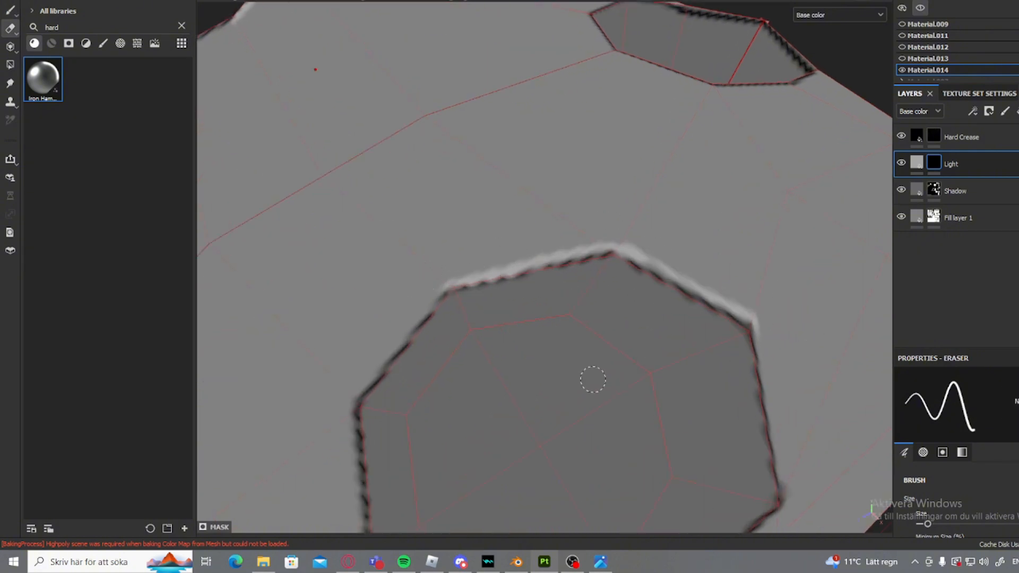
- Paint a soft highlight with the brush inside the octagon along the lower left edges of its inner ring
key(1)
alt+middle_drag(528, 414, 541, 250)
alt+drag(541, 250, 504, 275)
mouse_move(504, 276)
alt+right_down()
mouse_move(453, 374)
mouse_move(602, 226)
alt+right_up()
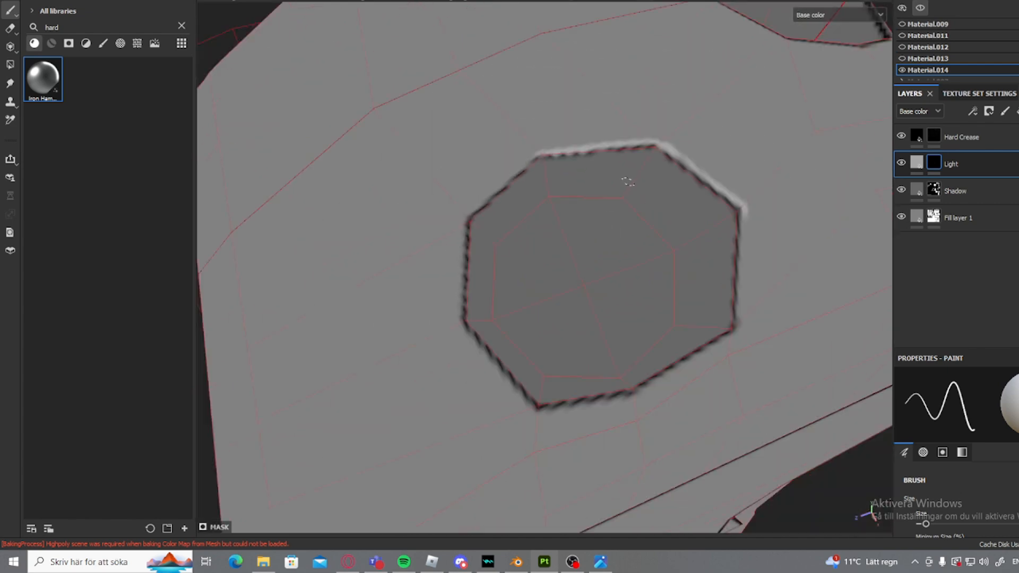
alt+drag(573, 281, 523, 250)
alt+right_drag(522, 249, 516, 291)
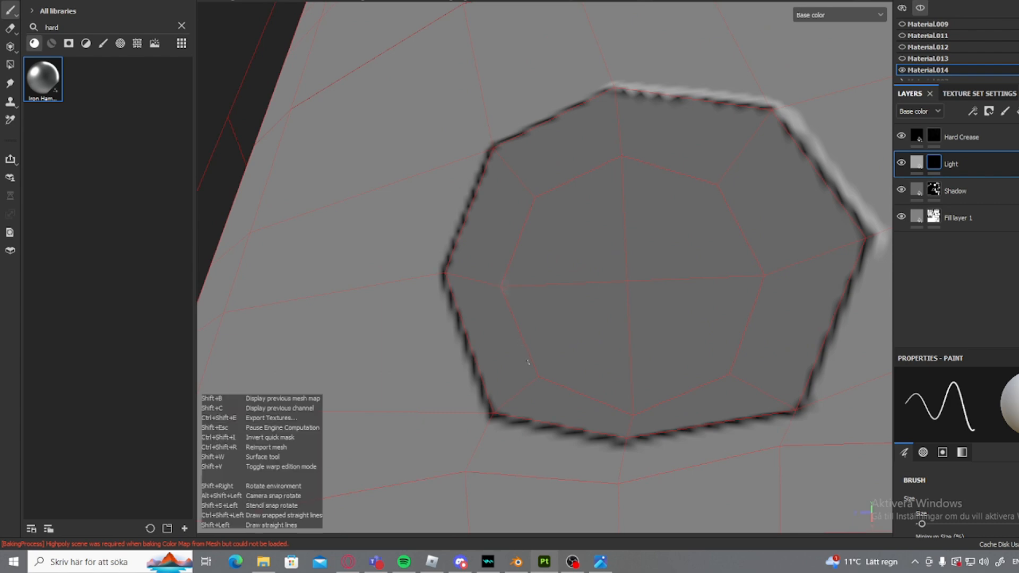
shift+click(534, 373)
shift+click(609, 404)
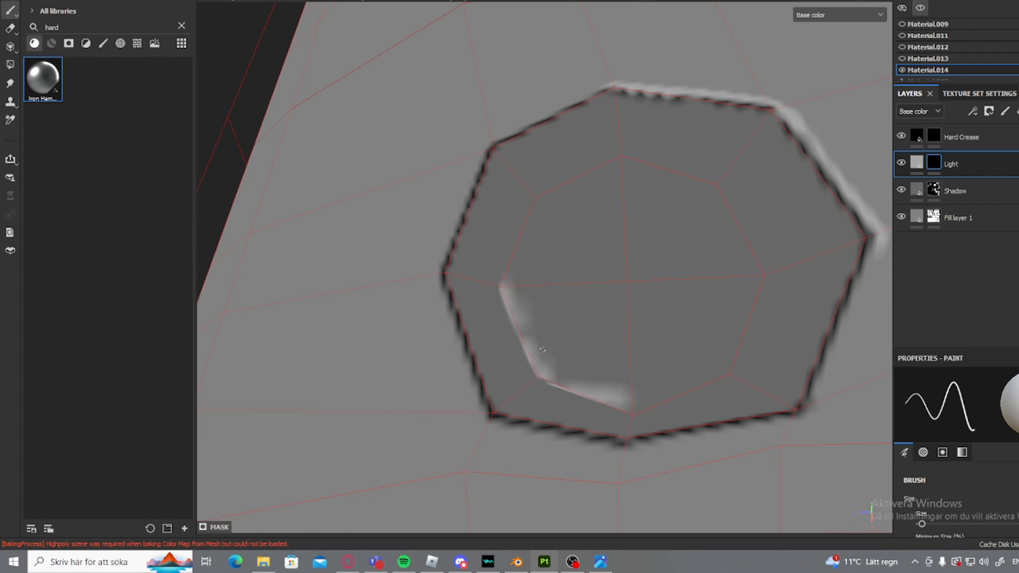
scroll(539, 337, up, 2)
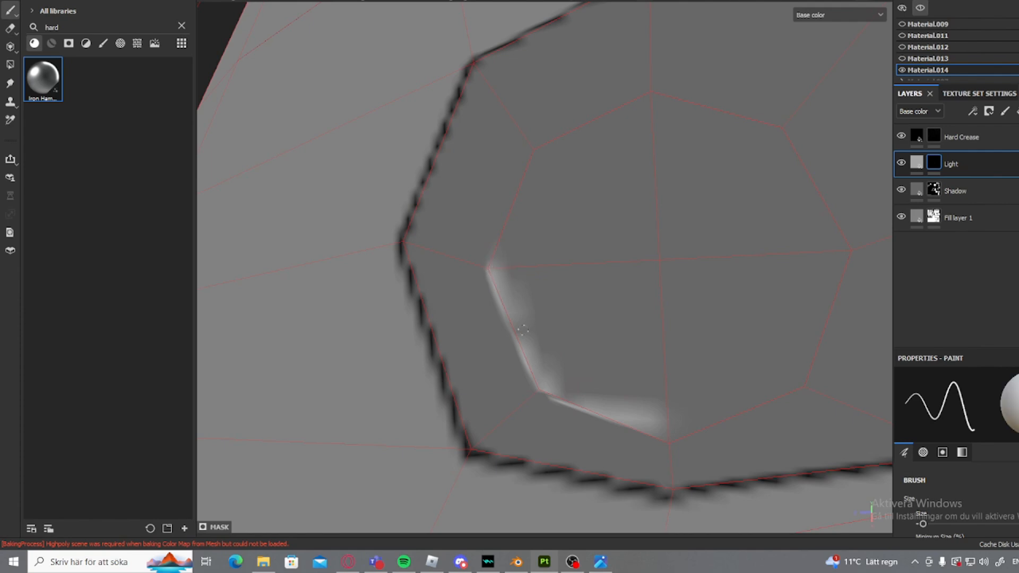
mouse_move(523, 330)
mouse_down()
mouse_move(527, 354)
mouse_move(577, 399)
mouse_move(678, 426)
mouse_up()
scroll(601, 411, down, 3)
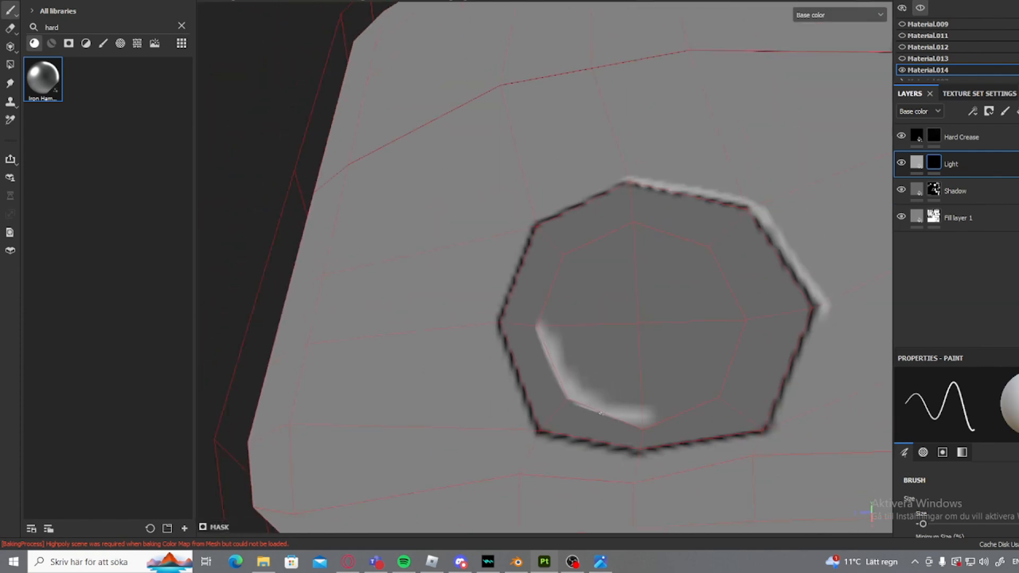
- Paint short highlights outside the lower corners of the octagon that straddles the garment's centre seam
scroll(600, 413, down, 5)
alt+drag(600, 412, 462, 417)
scroll(499, 382, up, 3)
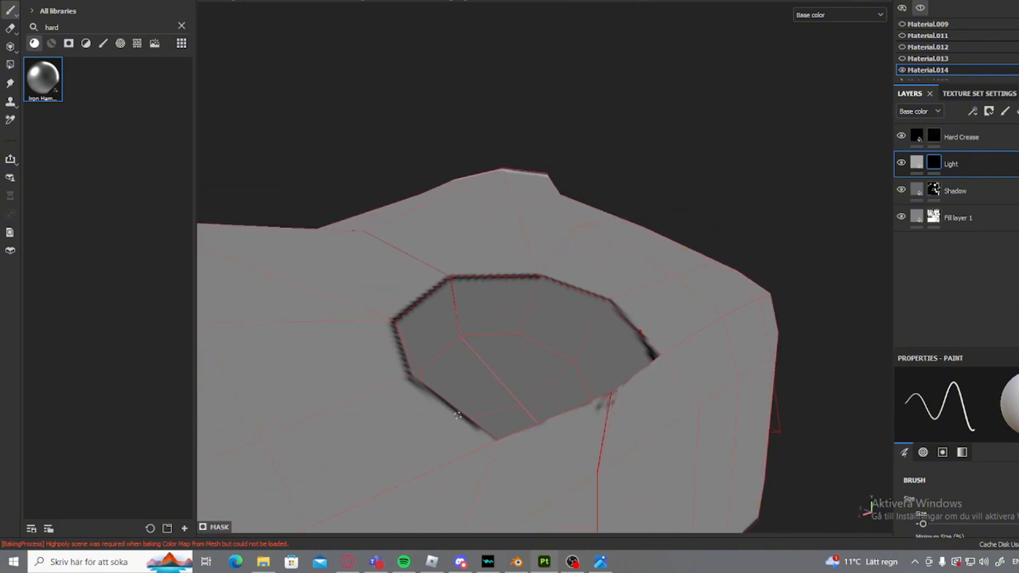
shift+click(494, 442)
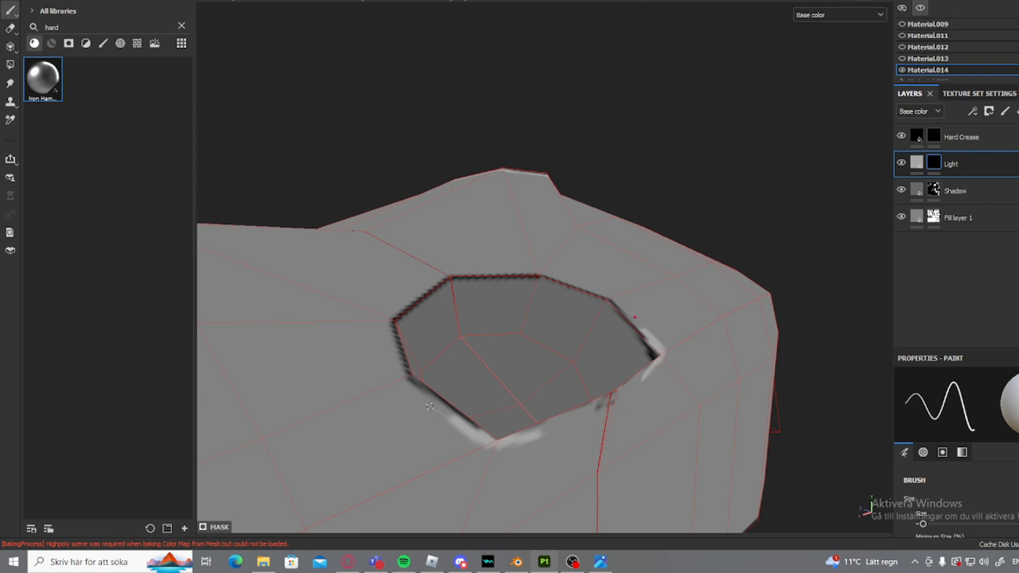
scroll(443, 425, up, 3)
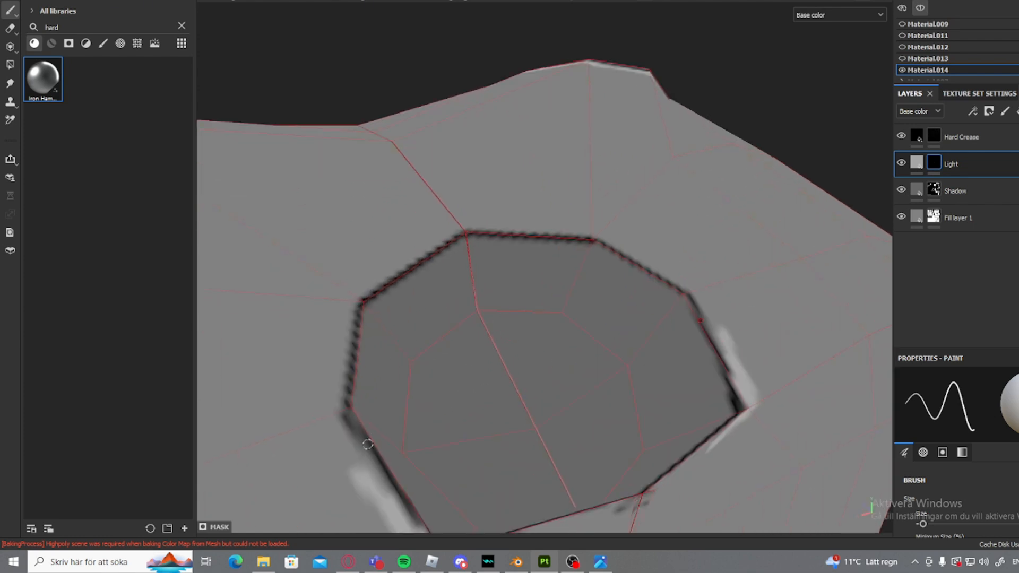
- Try straight highlight strokes along the upper edges of the centre octagon's inner ring, and undo them
shift+click(562, 313)
shift+click(628, 367)
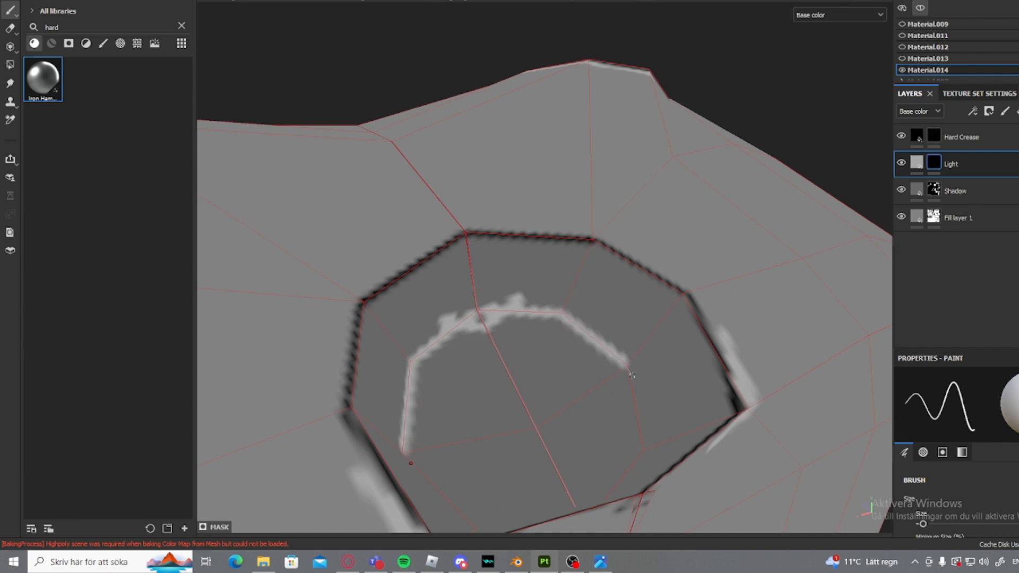
key(ctrl+z)
key(ctrl+z)
key(ctrl+z)
key(ctrl+z)
- Try to repaint the centre octagon's inner ring highlight and trim it with the eraser, and undo that work
shift+click(558, 314)
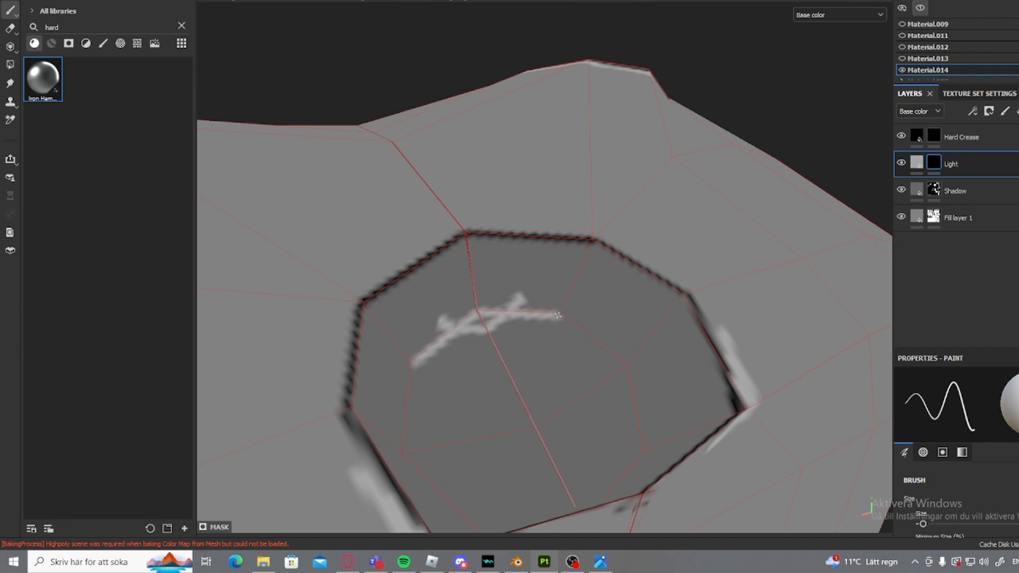
shift+click(626, 367)
scroll(541, 331, up, 3)
key(2)
drag(473, 297, 520, 280)
key(1)
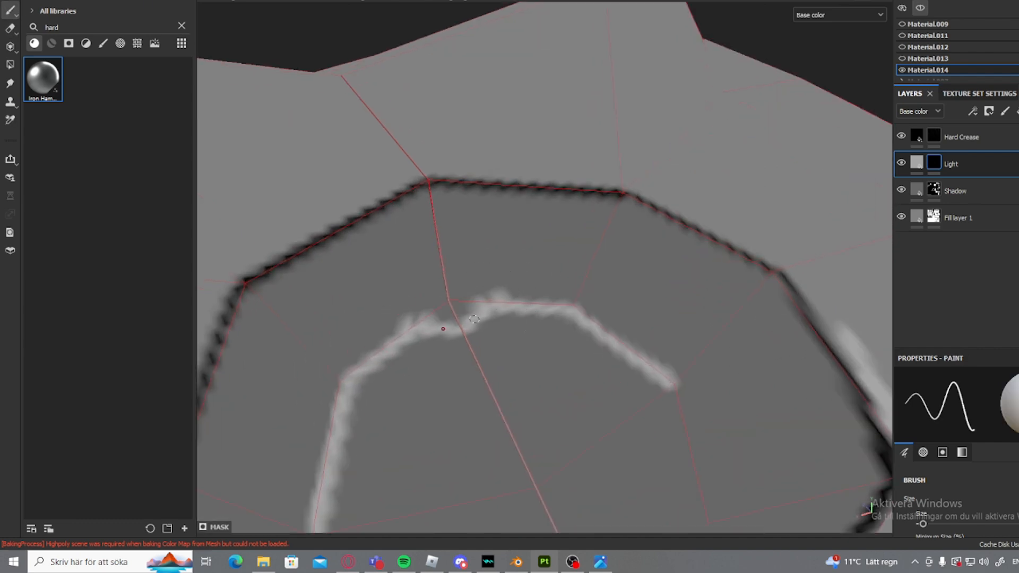
key(ctrl+z)
key(ctrl+z)
key(ctrl+z)
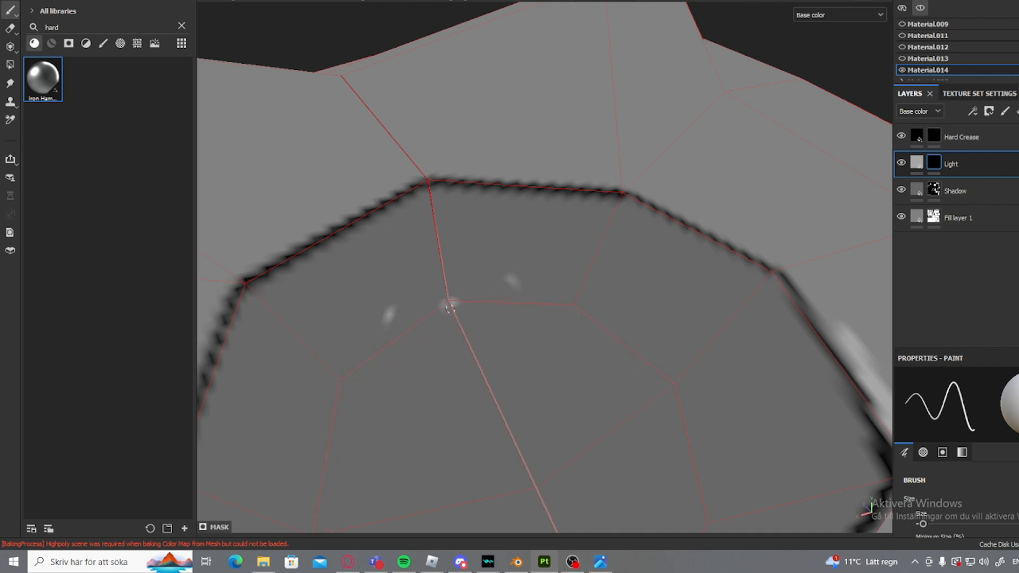
- Paint a freehand curved highlight along the inner ring's upper edges and erase the stray marks above it
mouse_move(450, 308)
mouse_down()
mouse_move(499, 301)
mouse_move(594, 318)
mouse_move(670, 389)
mouse_up()
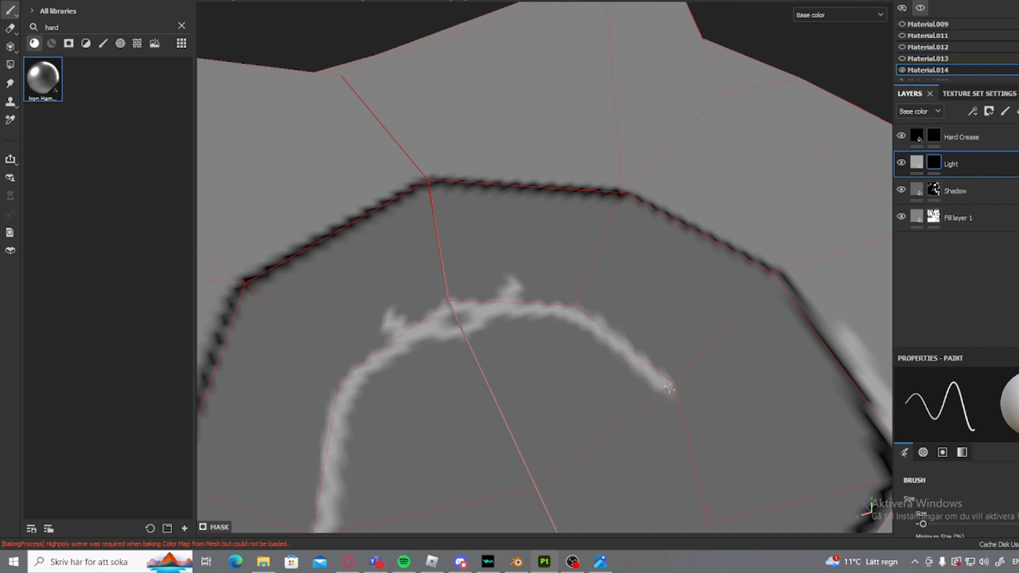
key(2)
drag(504, 290, 543, 281)
scroll(497, 288, down, 3)
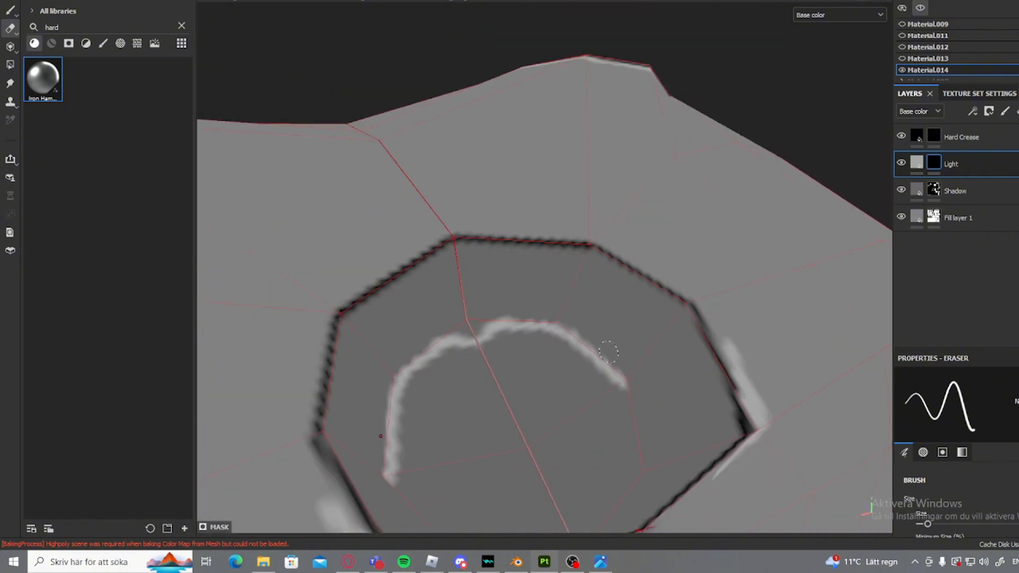
scroll(609, 352, up, 3)
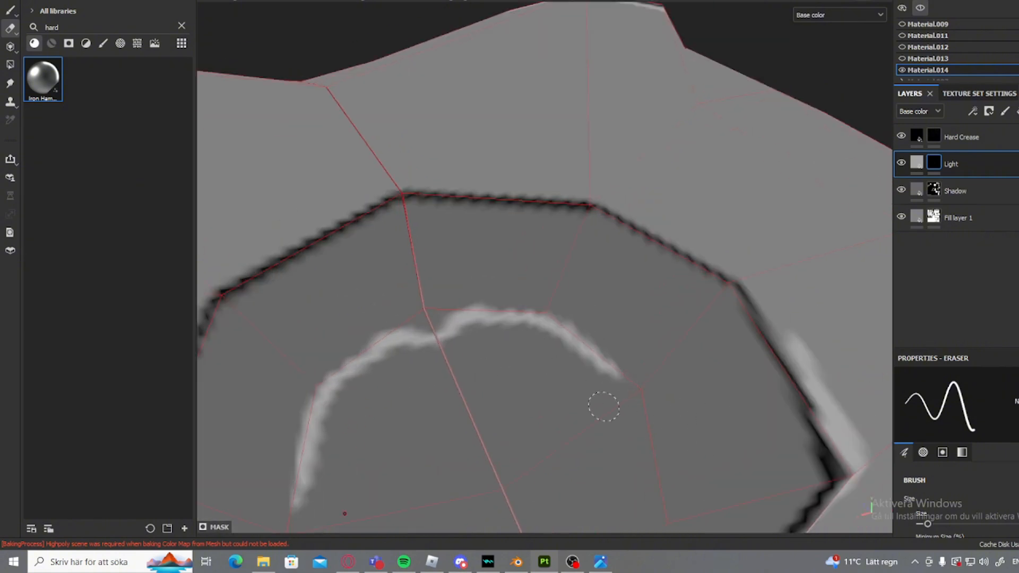
- Outline a tapering highlight area below the large side panel's top edge, from its corner along the panel, with straight brush strokes
scroll(604, 407, down, 5)
mouse_move(573, 414)
alt+mouse_down()
mouse_move(703, 387)
mouse_move(658, 357)
mouse_move(479, 366)
mouse_move(500, 364)
alt+mouse_up()
scroll(500, 364, down, 4)
scroll(514, 274, down, 2)
key(1)
mouse_move(514, 274)
alt+mouse_down()
mouse_move(599, 308)
mouse_move(680, 321)
mouse_move(704, 314)
alt+mouse_up()
alt+middle_drag(399, 405, 640, 295)
scroll(639, 293, up, 2)
scroll(538, 288, down, 2)
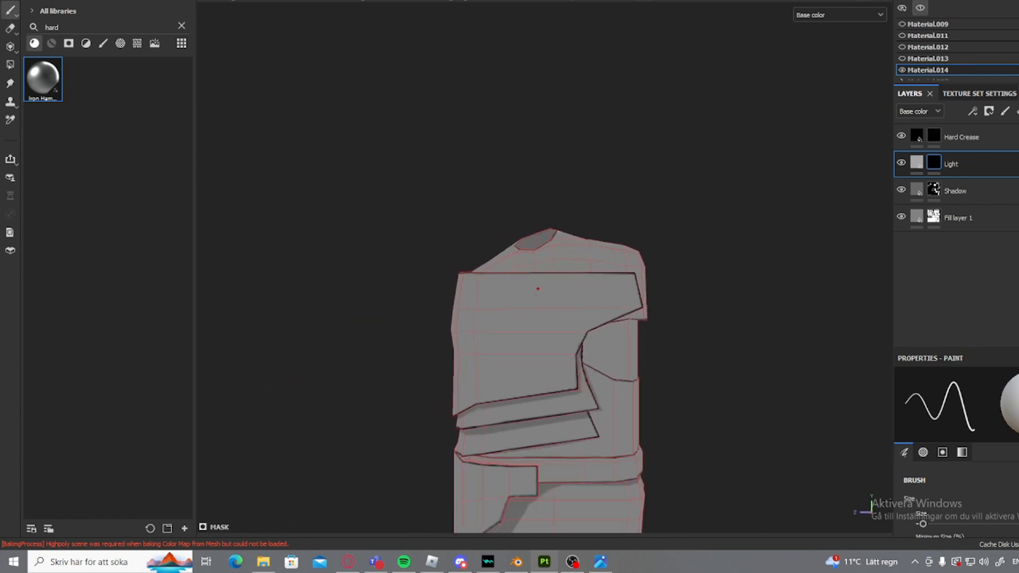
alt+middle_drag(559, 236, 529, 221)
scroll(529, 220, down, 2)
scroll(530, 224, up, 1)
scroll(473, 260, up, 5)
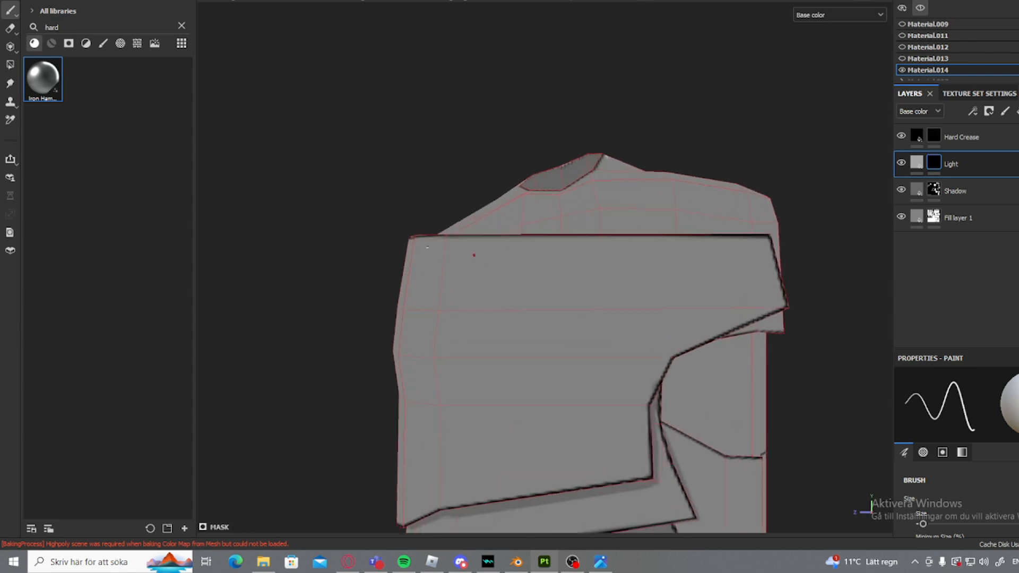
alt+drag(473, 254, 484, 269)
scroll(484, 269, up, 3)
alt+middle_drag(418, 269, 468, 267)
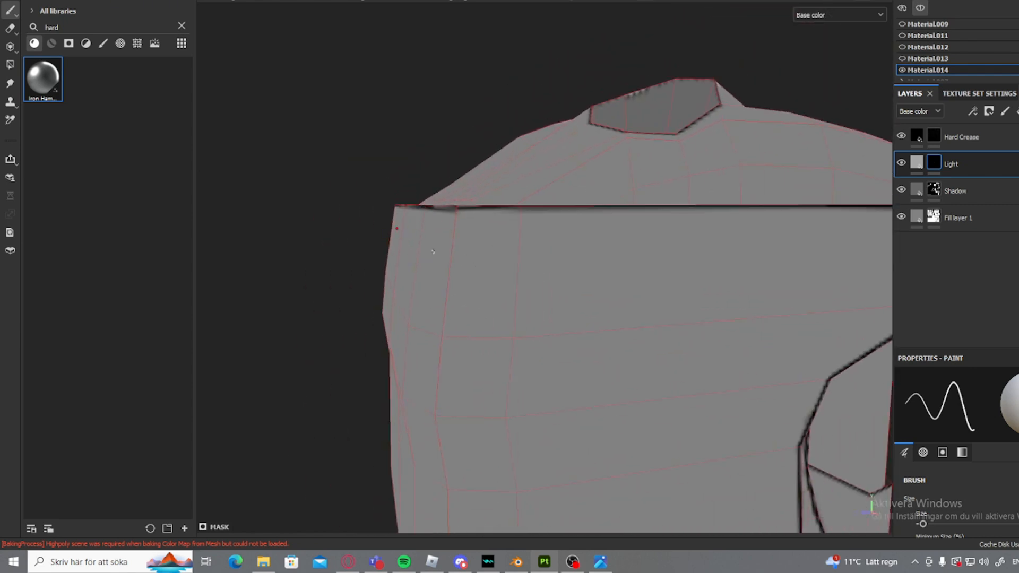
alt+drag(433, 252, 678, 40)
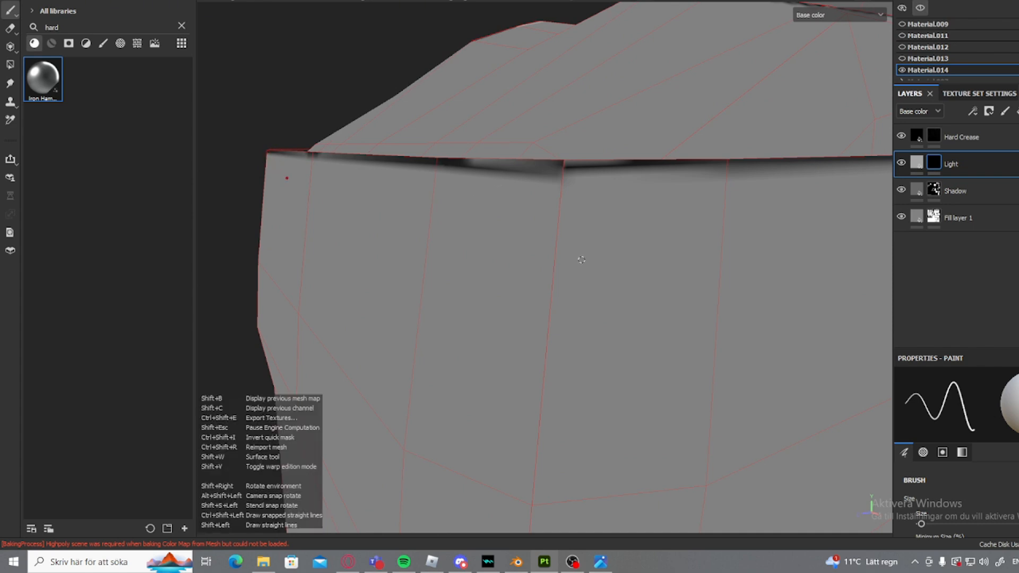
shift+click(551, 239)
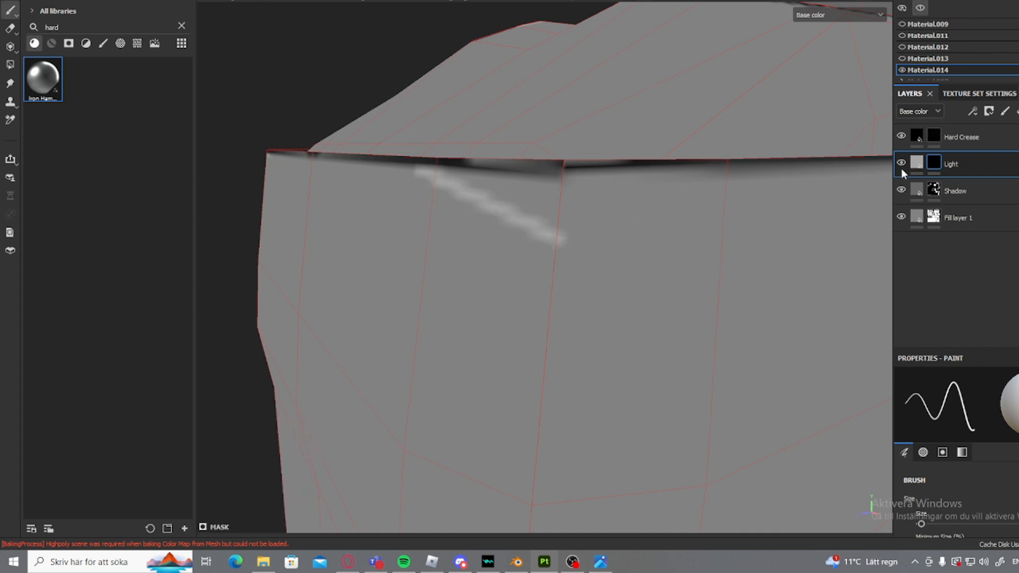
middle_drag(594, 235, 511, 263)
scroll(499, 266, down, 2)
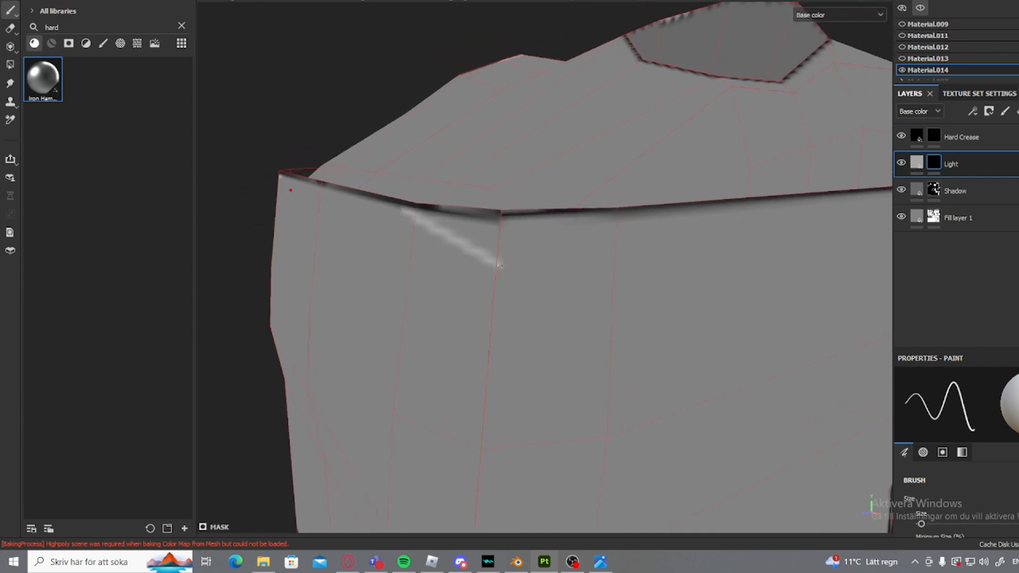
shift+click(882, 198)
- Fill the tapering highlight area between its outline and the dark crease along the panel's top edge
scroll(626, 230, up, 2)
alt+middle_drag(489, 220, 435, 259)
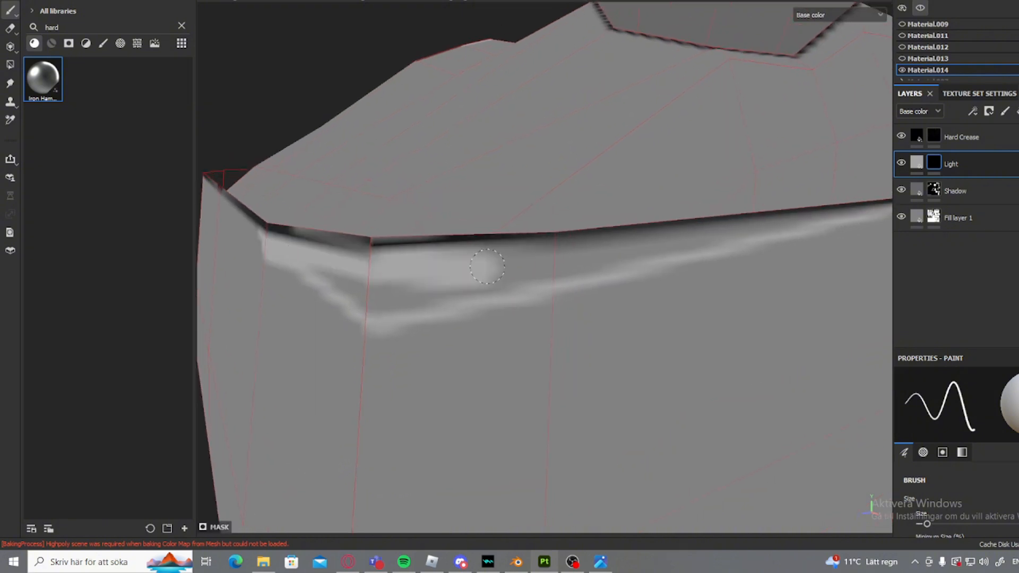
mouse_move(262, 235)
mouse_down()
mouse_move(392, 261)
mouse_move(493, 256)
mouse_move(382, 258)
mouse_up()
mouse_move(311, 257)
mouse_down()
mouse_move(351, 284)
mouse_move(402, 287)
mouse_move(385, 297)
mouse_move(668, 246)
mouse_up()
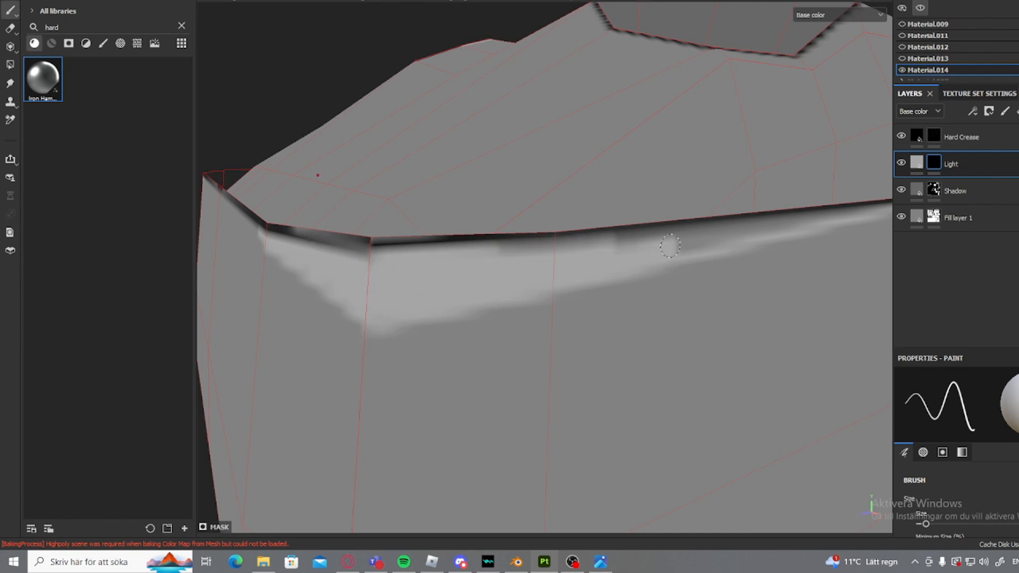
alt+middle_drag(617, 247, 419, 279)
drag(380, 291, 759, 230)
- Try several curved highlight strokes inside the side panel's pointed end corner, and undo each one
scroll(515, 304, down, 3)
scroll(516, 304, down, 4)
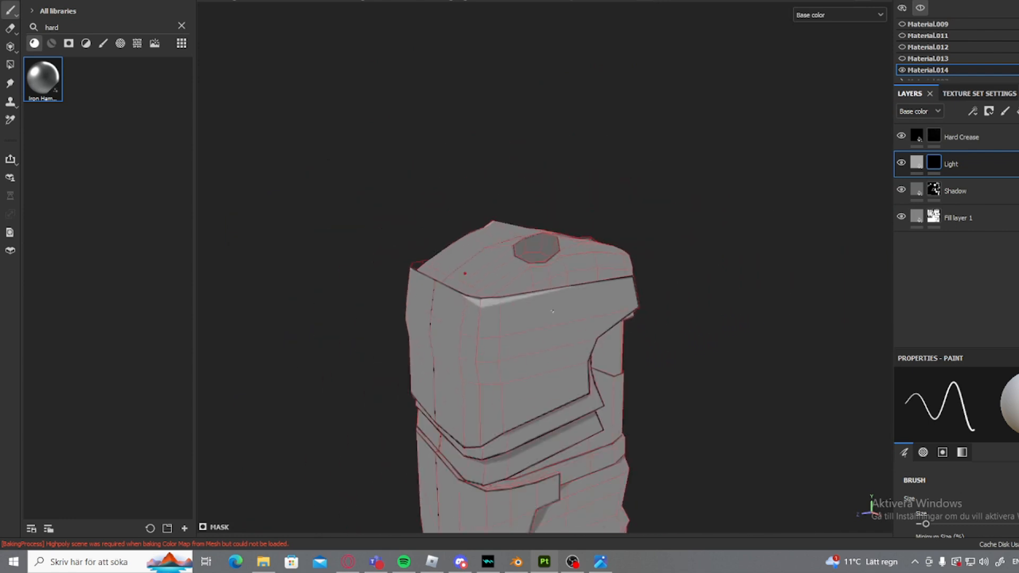
alt+drag(626, 334, 569, 313)
scroll(568, 314, up, 3)
alt+middle_drag(667, 334, 427, 280)
scroll(427, 280, up, 2)
scroll(563, 287, up, 4)
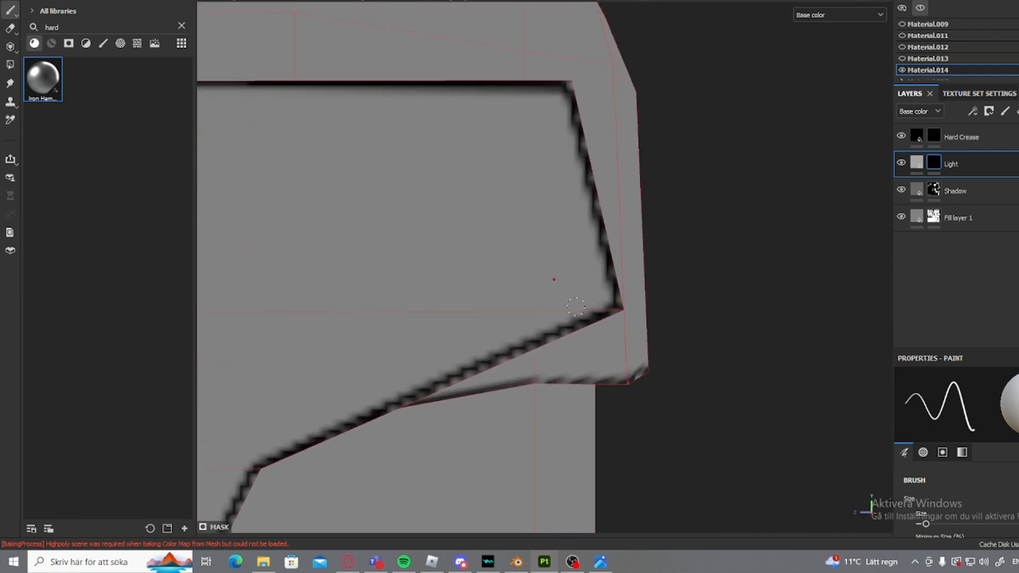
drag(607, 238, 536, 333)
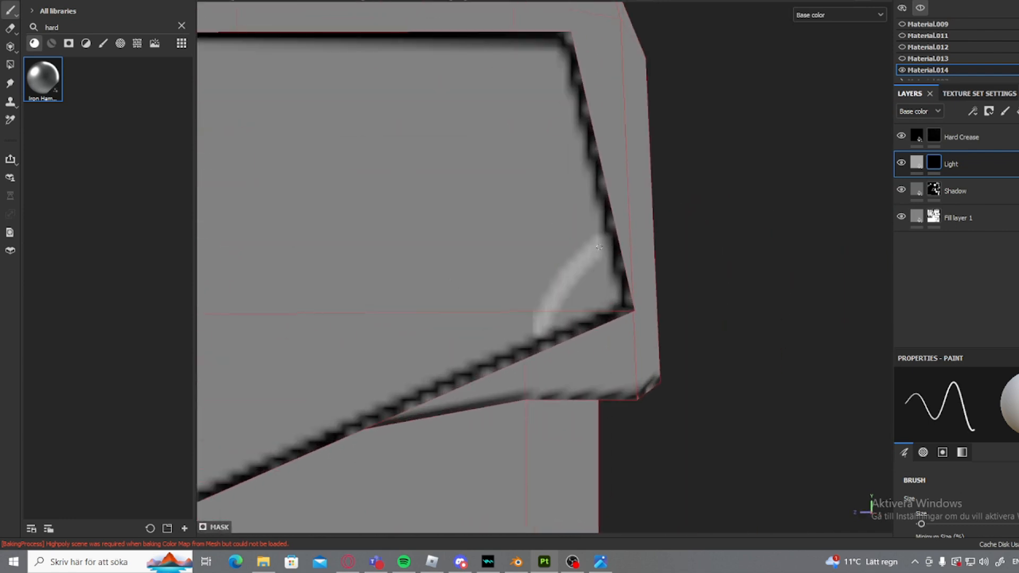
key(ctrl+z)
drag(583, 203, 573, 304)
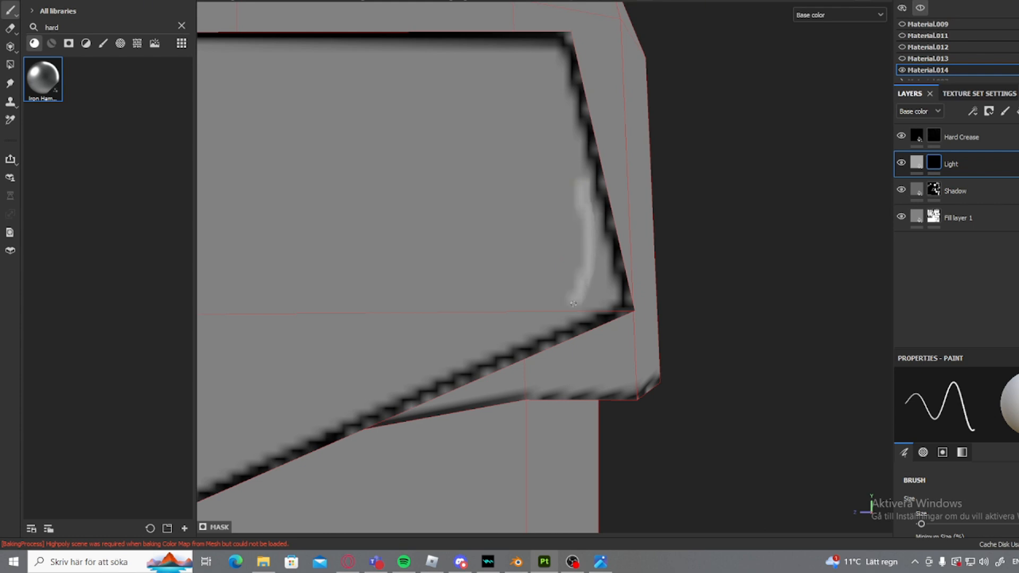
key(ctrl+z)
drag(604, 240, 473, 341)
key(ctrl+z)
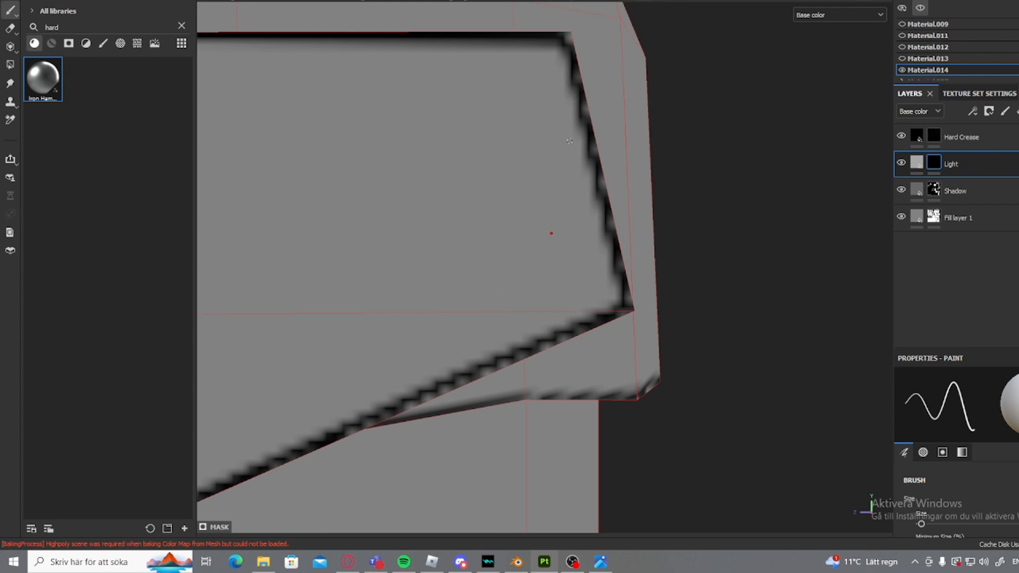
- Paint a long curved highlight inside the panel's pointed end corner and fill it toward the creases with a larger brush
mouse_move(577, 133)
mouse_down()
mouse_move(589, 194)
mouse_move(577, 306)
mouse_move(521, 351)
mouse_up()
scroll(591, 250, up, 2)
ctrl+right_drag(606, 216, 614, 216)
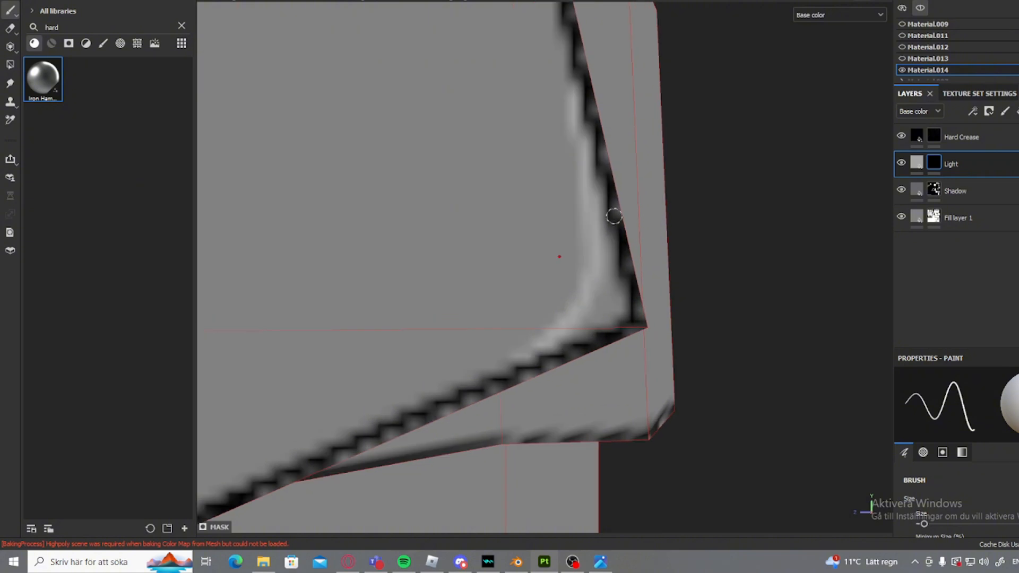
mouse_move(607, 212)
mouse_down()
mouse_move(600, 311)
mouse_move(584, 327)
mouse_up()
- Examine the painted side panel and the overlapping strips below its lower edge
scroll(547, 352, down, 5)
alt+middle_drag(542, 270, 580, 332)
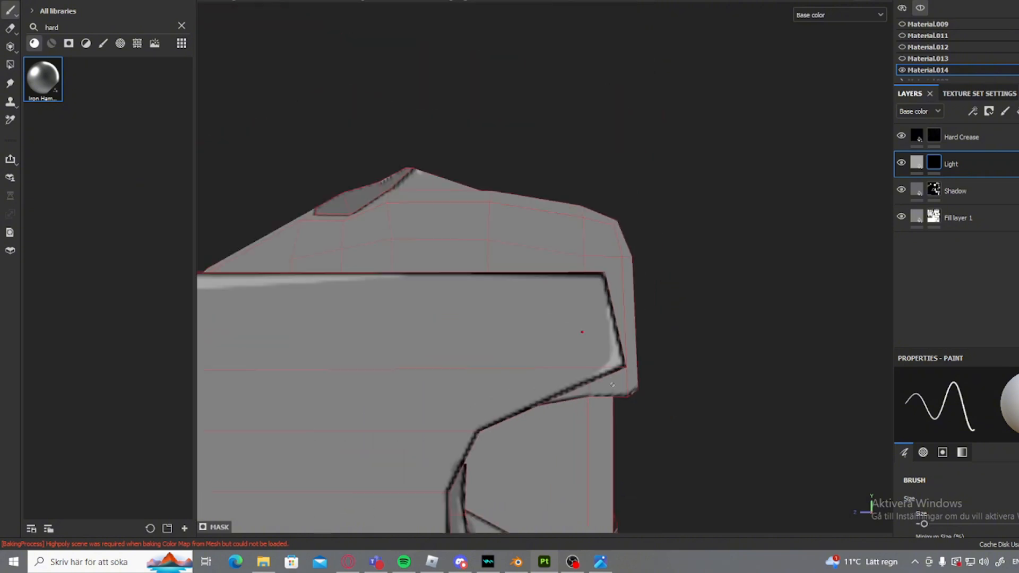
scroll(580, 332, down, 3)
alt+drag(579, 332, 459, 392)
alt+middle_drag(459, 392, 533, 279)
scroll(534, 277, up, 4)
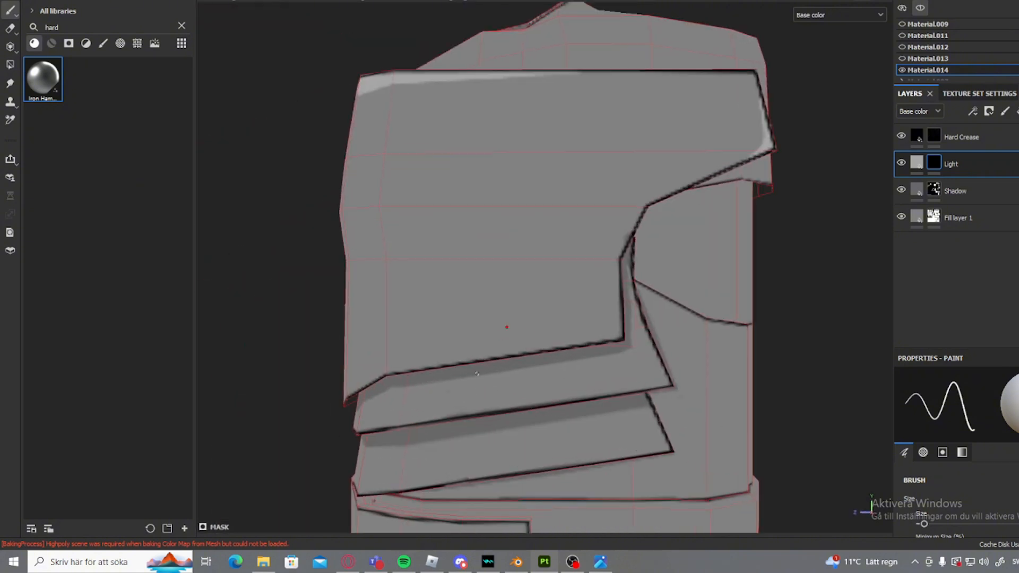
alt+drag(505, 327, 298, 286)
alt+drag(478, 302, 572, 345)
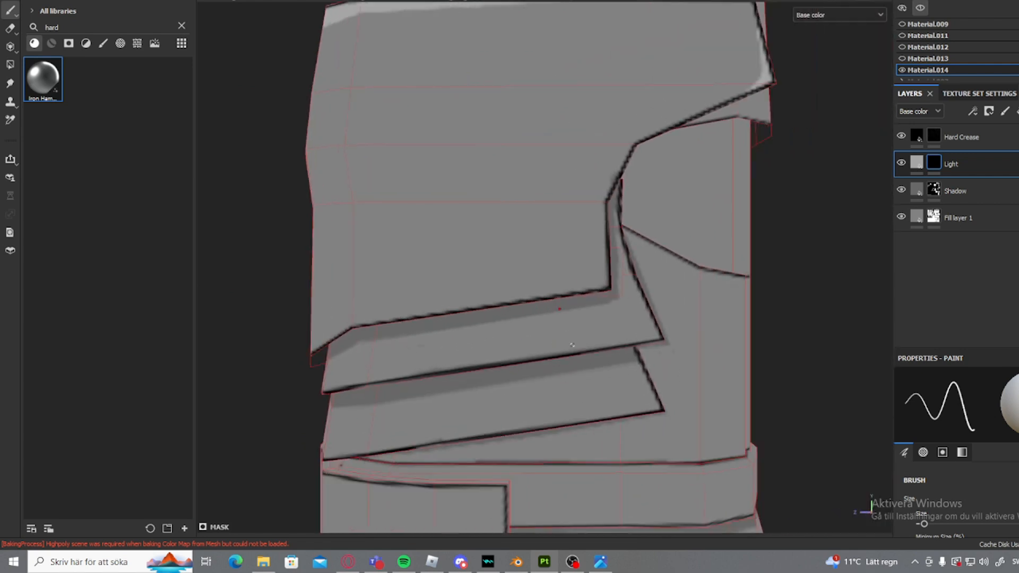
- Paint a straight highlight along the pointed front flap's slanted edge, from the inner corner down to its tip
scroll(552, 434, down, 4)
alt+drag(500, 311, 632, 319)
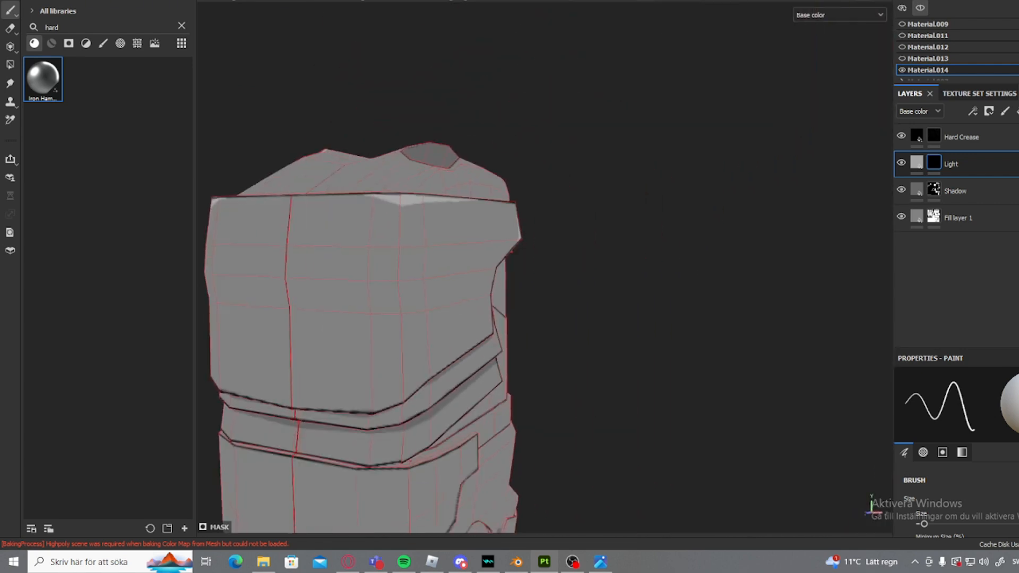
alt+middle_drag(425, 467, 520, 183)
scroll(509, 366, up, 3)
mouse_move(473, 361)
alt+mouse_down()
mouse_move(509, 358)
mouse_move(575, 271)
alt+mouse_up()
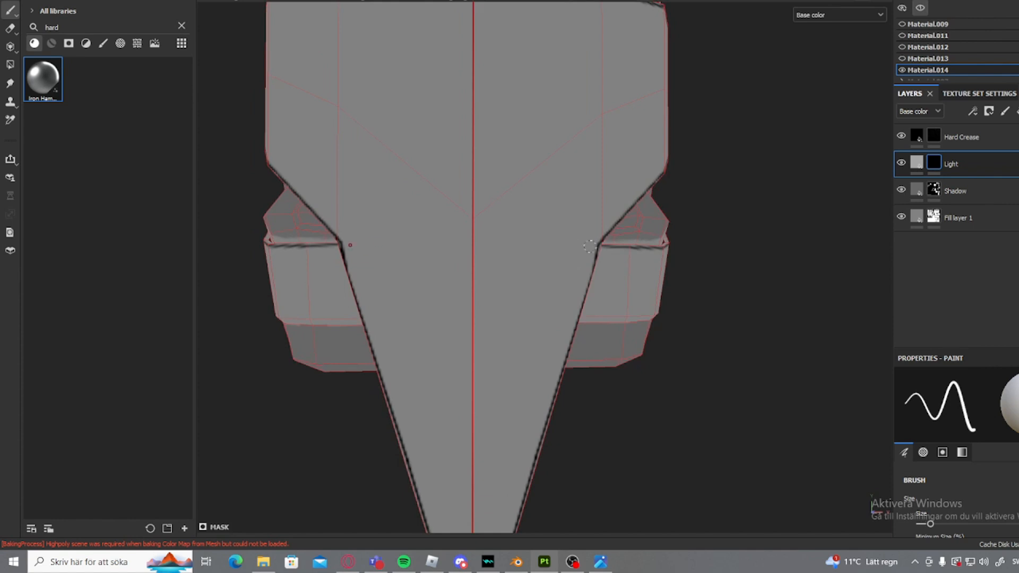
scroll(597, 165, down, 3)
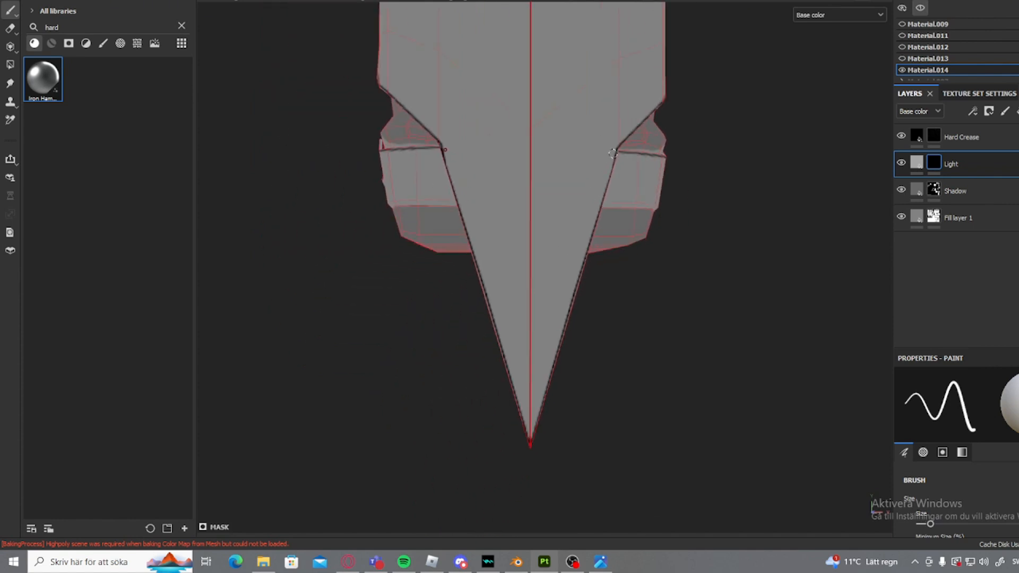
shift+click(531, 436)
alt+drag(536, 287, 512, 261)
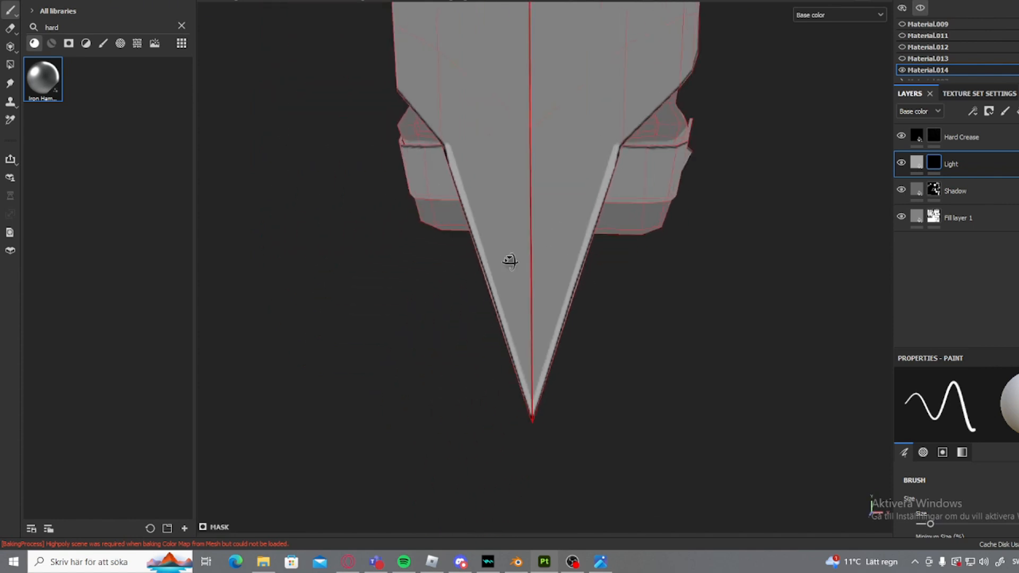
- Continue the highlight with a smaller brush from the flap's inner corner up along the panel's diagonal edge, redoing the first stroke
scroll(579, 186, up, 3)
alt+middle_drag(614, 128, 468, 322)
key([)
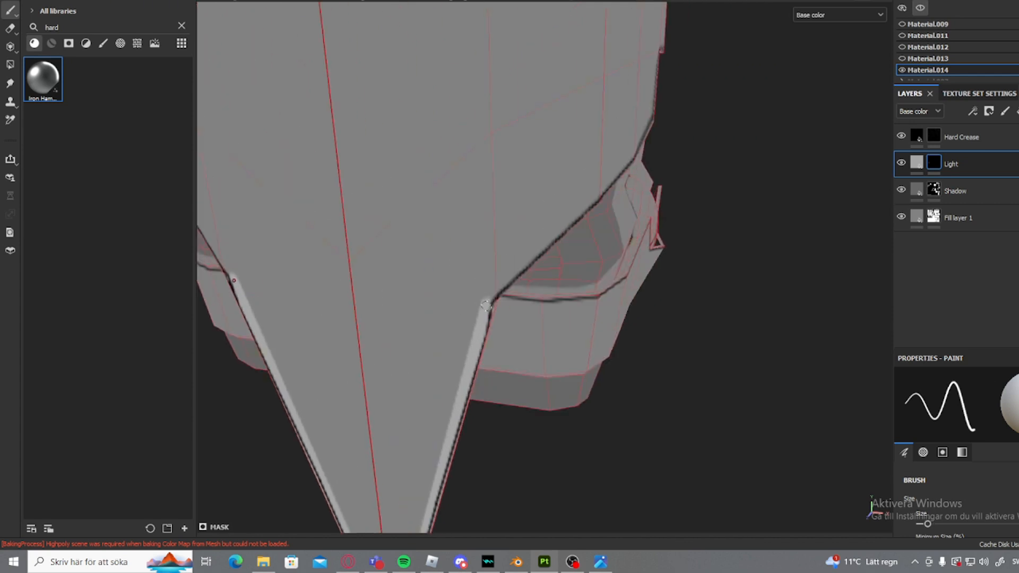
shift+click(577, 215)
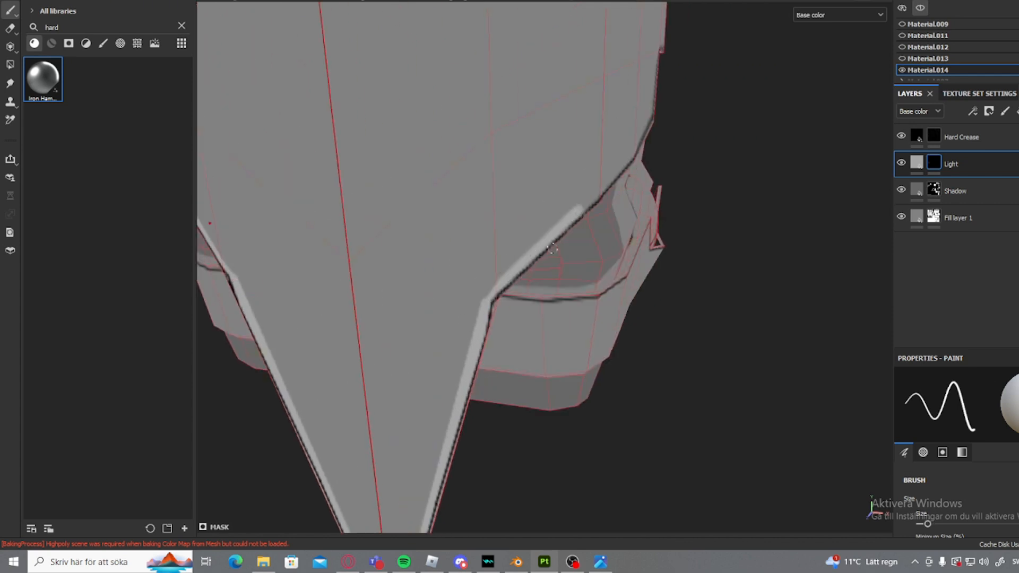
scroll(486, 305, up, 2)
key(ctrl+z)
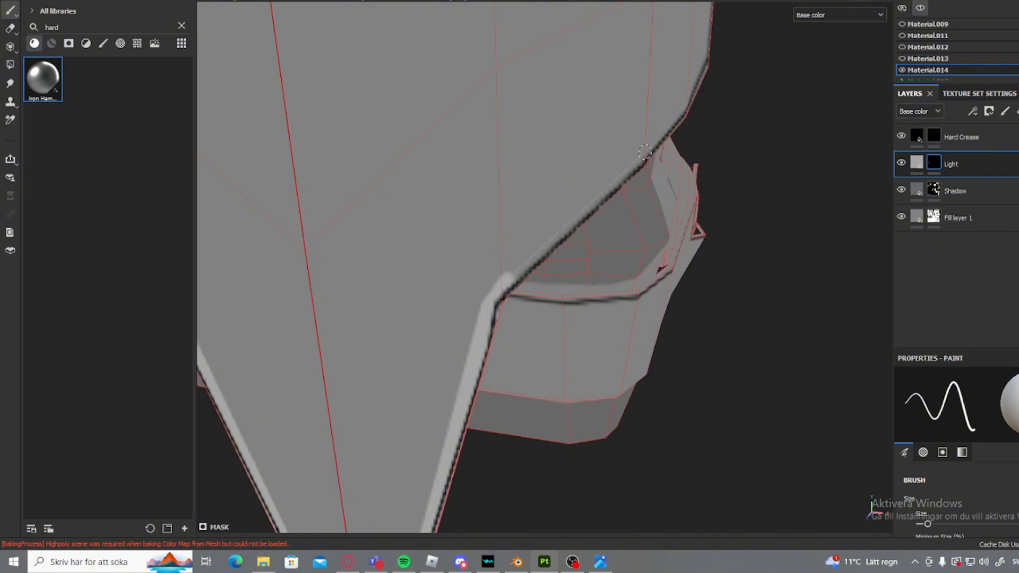
shift+click(645, 152)
mouse_move(645, 152)
alt+mouse_down()
mouse_move(564, 166)
mouse_move(556, 150)
alt+mouse_up()
alt+middle_drag(556, 149, 411, 337)
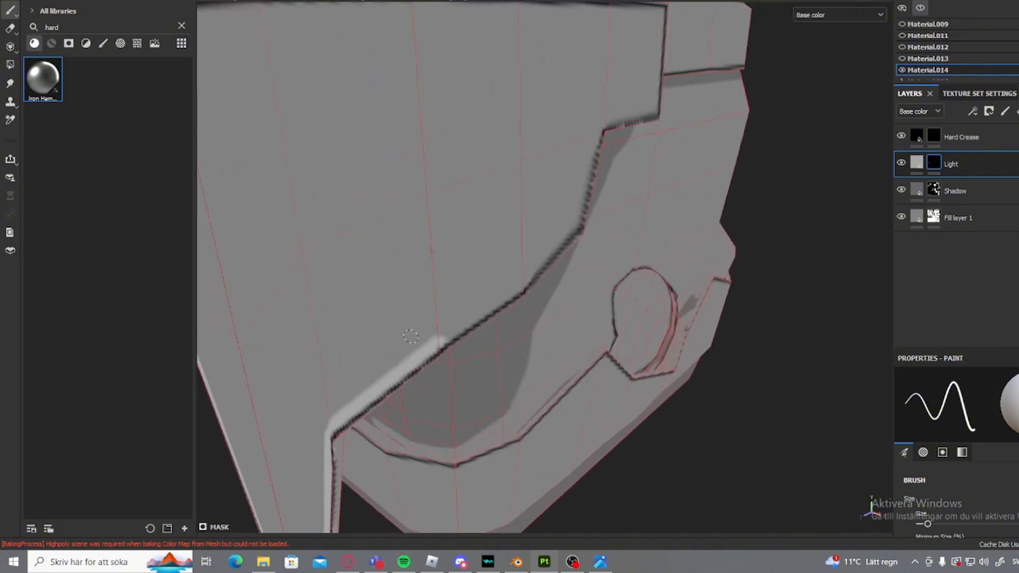
shift+click(543, 262)
shift+click(575, 227)
- Touch up the upper end of the diagonal edge's highlight with the eraser, undoing the last change
scroll(575, 227, up, 2)
key(2)
scroll(589, 223, up, 2)
mouse_move(652, 212)
alt+mouse_down()
mouse_move(623, 213)
mouse_move(448, 290)
alt+mouse_up()
key(ctrl+z)
key(1)
scroll(432, 301, down, 4)
- Paint a second highlight line inside the flap's slanted edge, from the inner corner down to the centre line
mouse_move(630, 202)
mouse_down()
mouse_move(451, 292)
mouse_move(388, 379)
mouse_move(652, 244)
mouse_move(662, 97)
mouse_up()
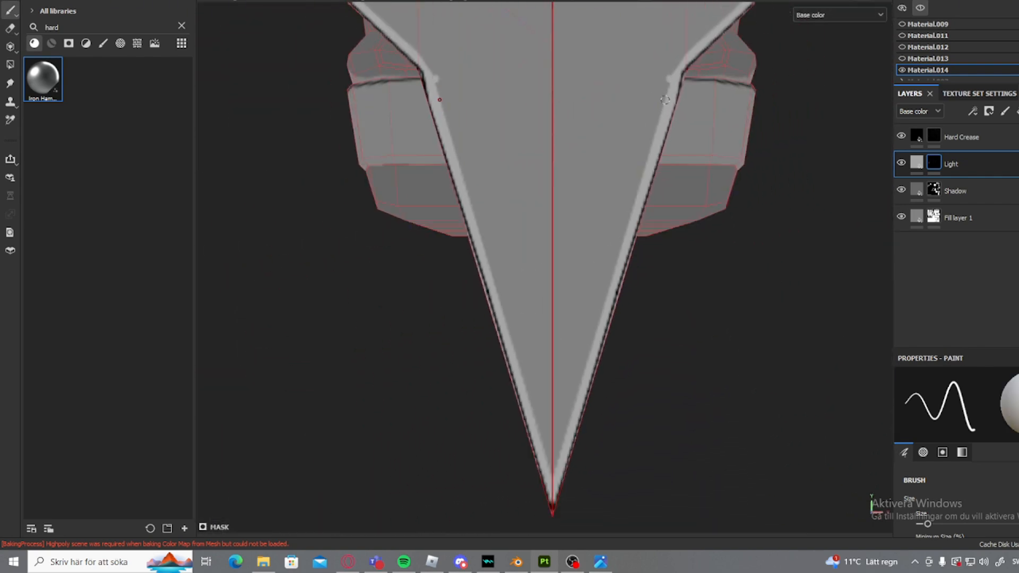
key(shift)
shift+click(553, 415)
scroll(624, 255, up, 2)
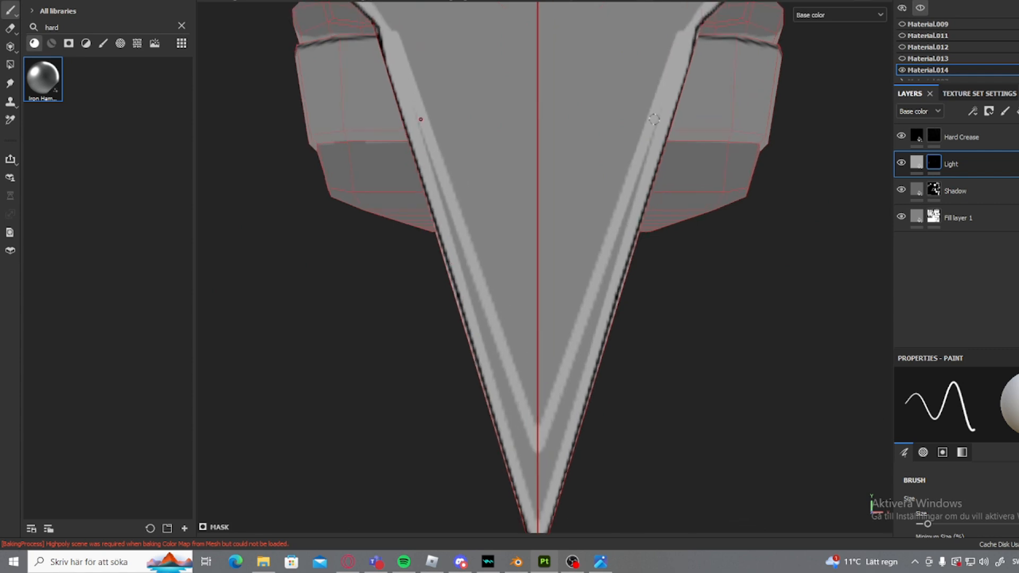
- Adjust the brush size and fill the gap between the flap's two highlight lines down to the tip
key(])
key(])
key(])
key([)
key([)
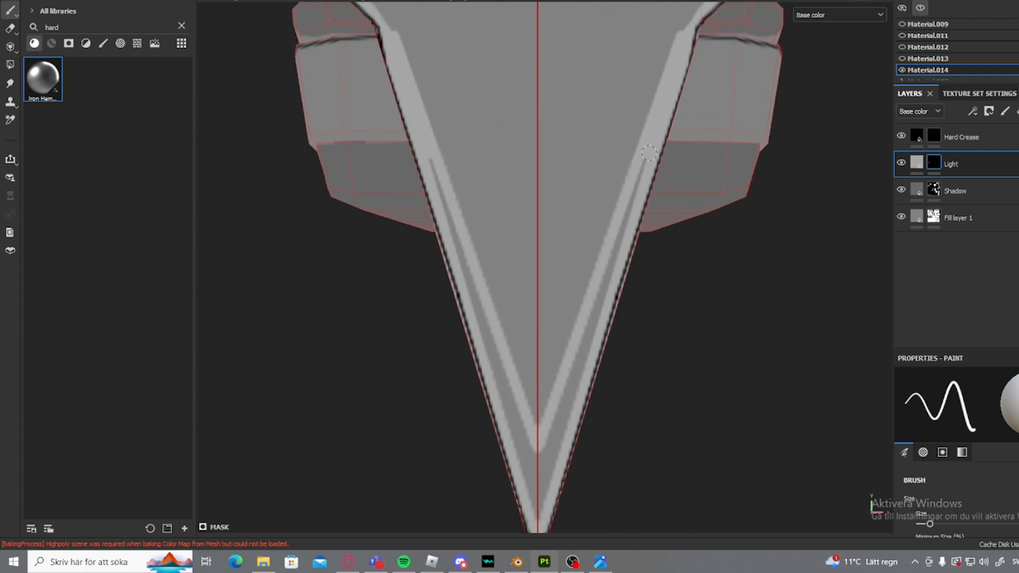
mouse_move(616, 258)
mouse_down()
mouse_move(549, 484)
mouse_move(568, 388)
mouse_up()
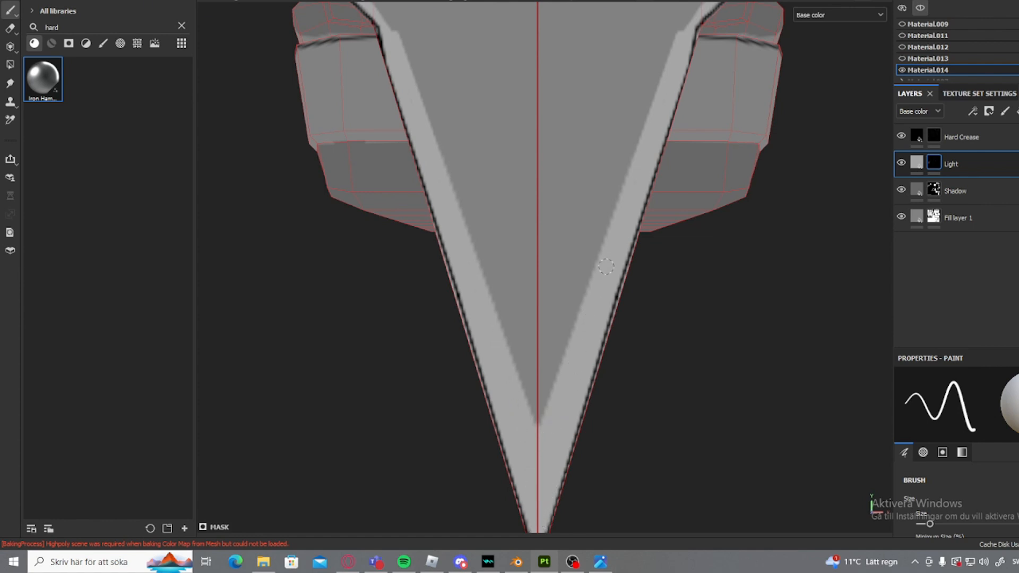
- Smooth the flap highlight's inner edge and blend its corner into the diagonal highlight using the eraser and paint brush
scroll(624, 172, down, 4)
scroll(565, 264, up, 4)
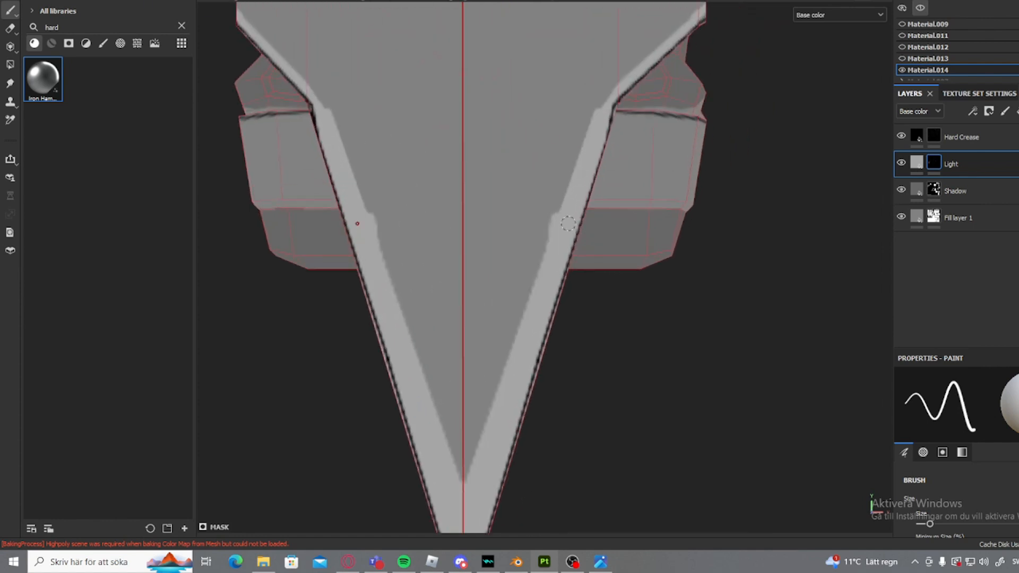
scroll(488, 371, up, 6)
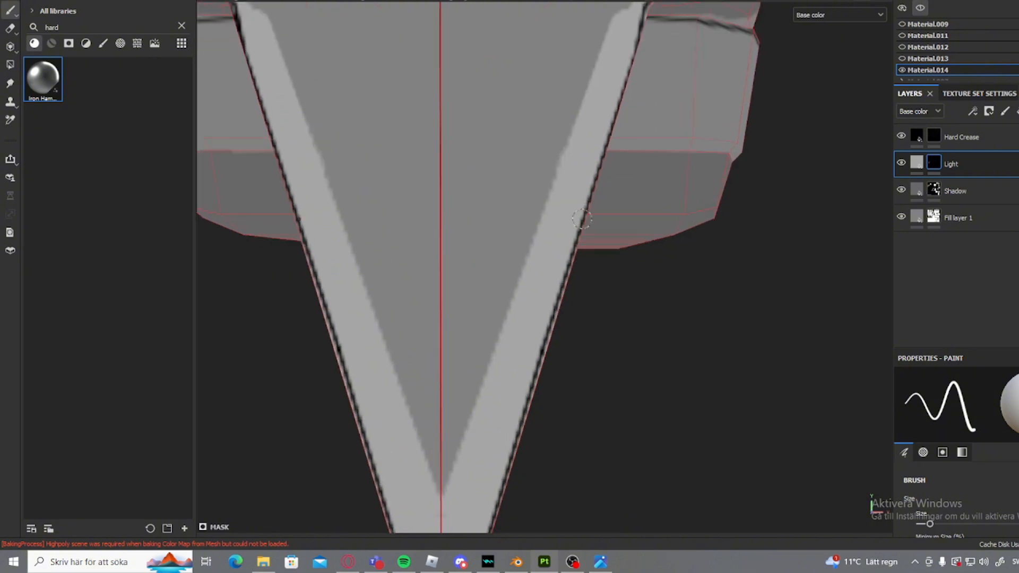
key(e)
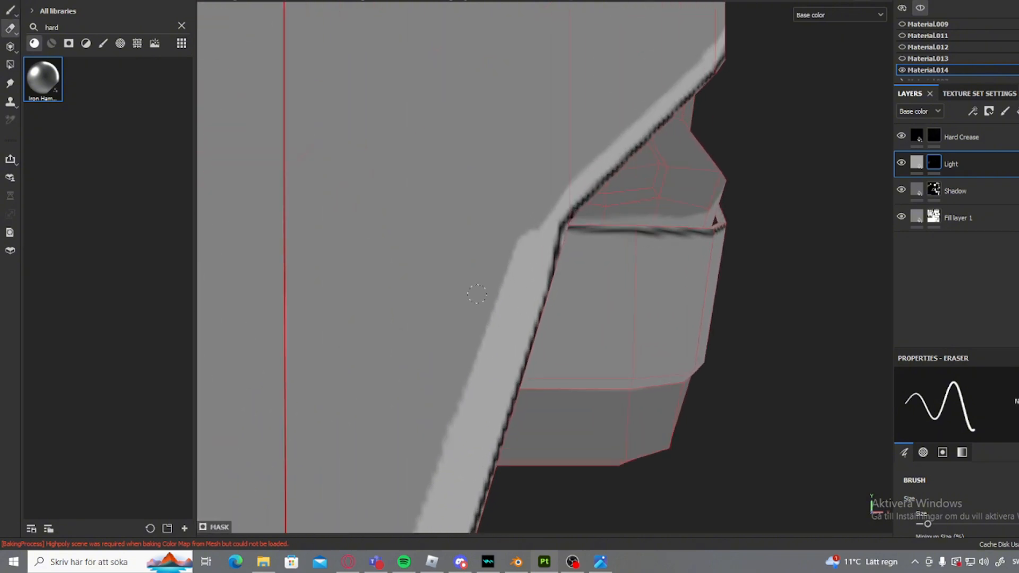
scroll(509, 254, down, 4)
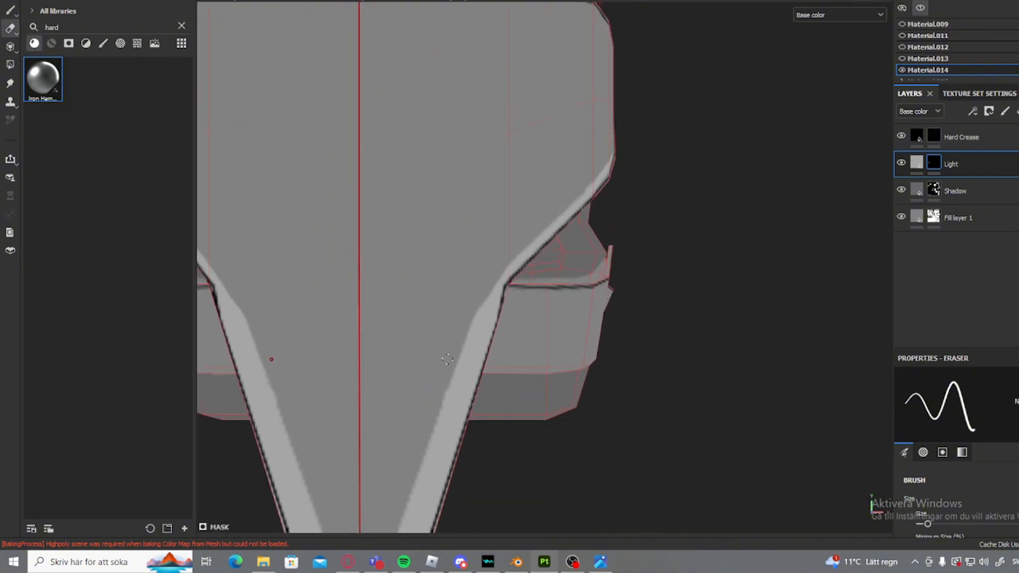
scroll(496, 301, up, 3)
key(p)
scroll(496, 302, up, 2)
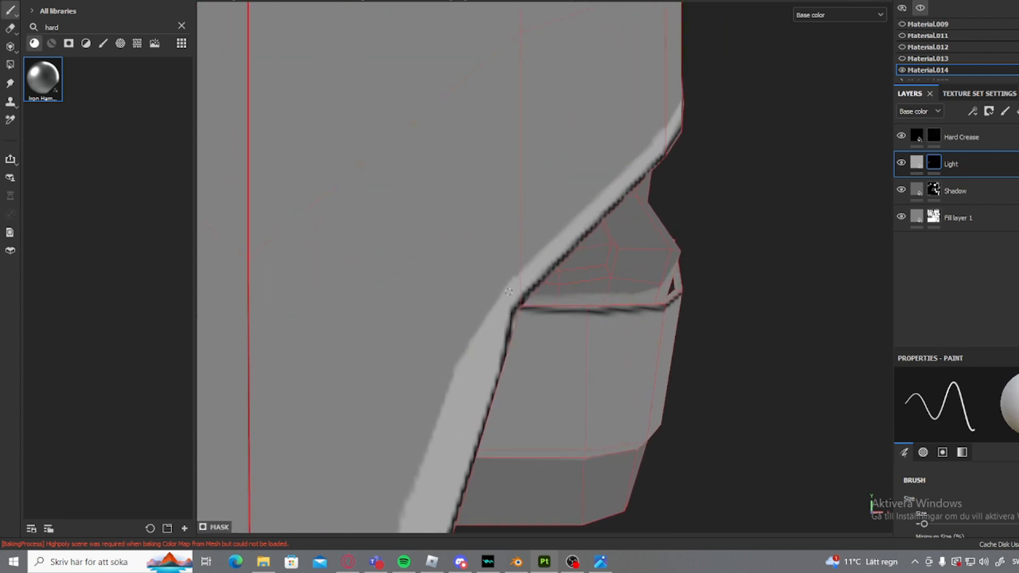
scroll(509, 292, down, 7)
alt+drag(475, 320, 491, 301)
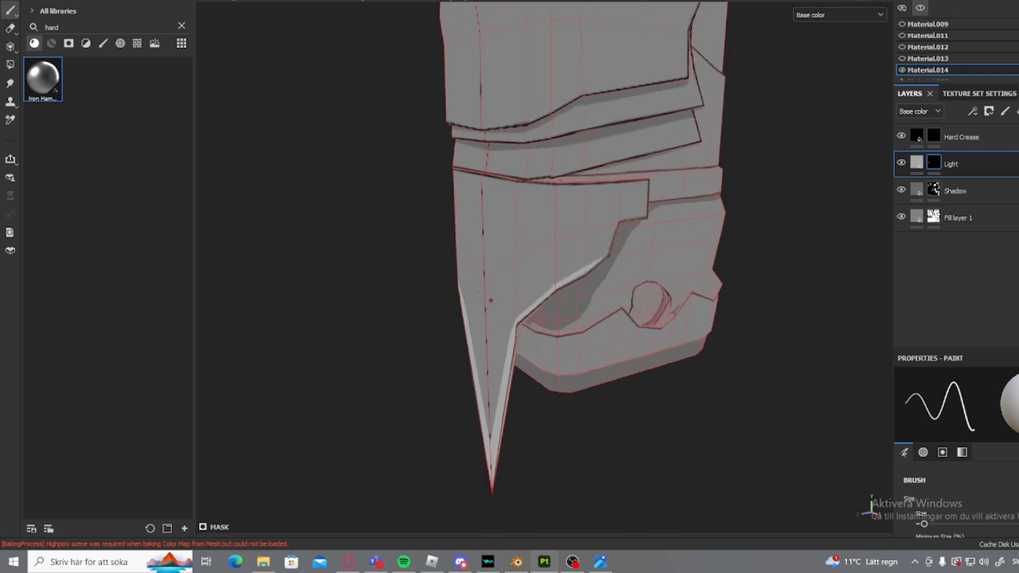
- Paint small highlights below the pointed front panel's top crease and inside its lower outer corner
scroll(491, 301, up, 8)
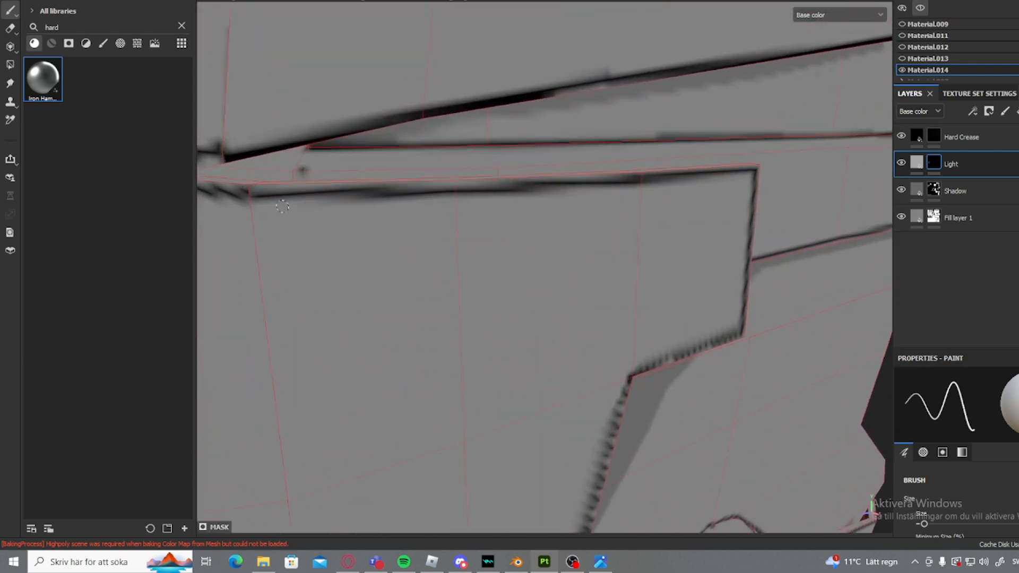
mouse_move(282, 206)
alt+mouse_down()
mouse_move(415, 230)
mouse_move(581, 226)
mouse_move(505, 261)
alt+mouse_up()
alt+middle_drag(505, 261, 445, 205)
scroll(456, 200, up, 2)
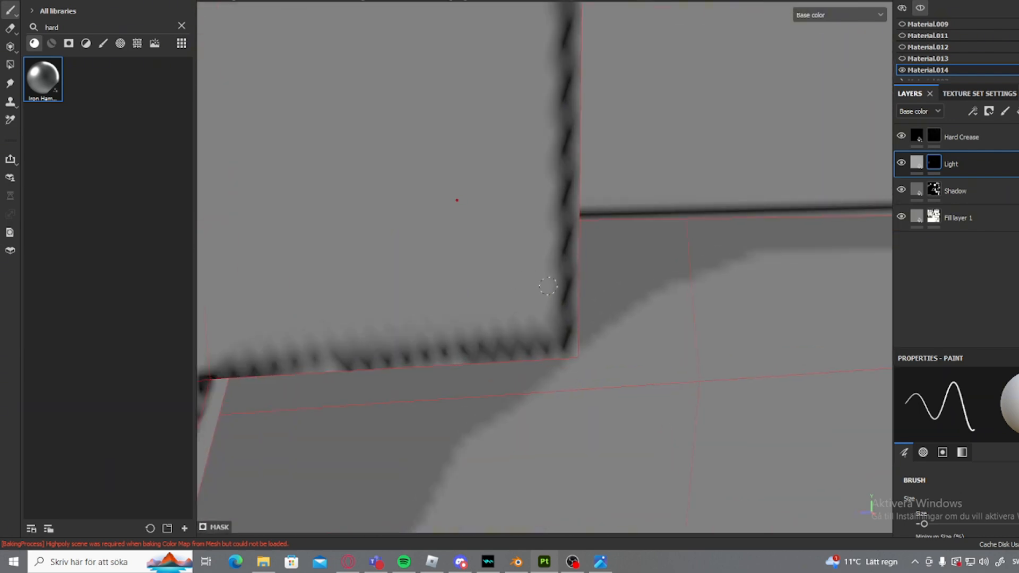
drag(552, 281, 547, 310)
scroll(594, 362, down, 7)
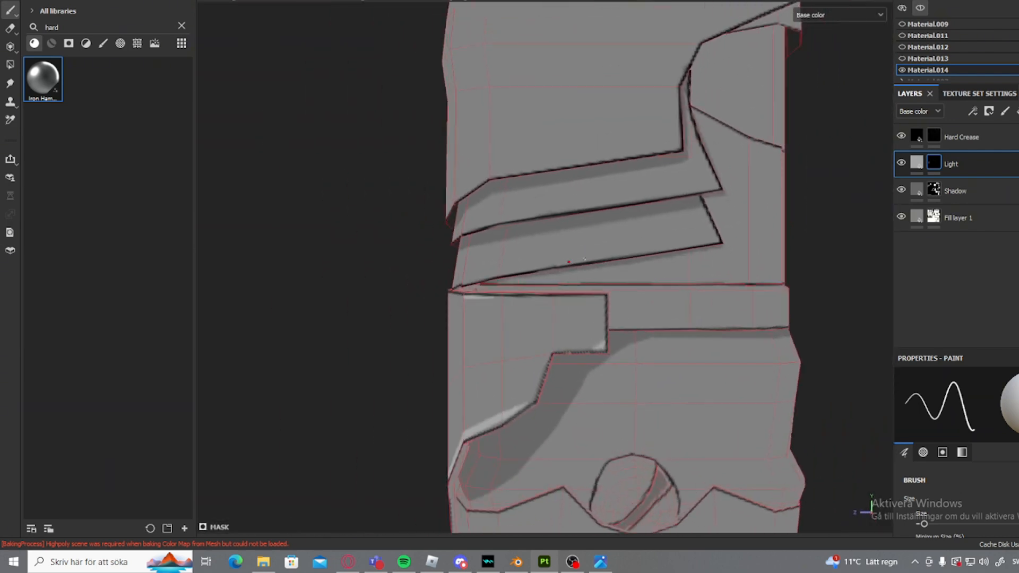
- Paint a short, uneven horizontal highlight just below the belt's upper crease on the side of the torso
alt+middle_drag(807, 282, 511, 275)
alt+drag(511, 274, 501, 275)
scroll(419, 280, up, 10)
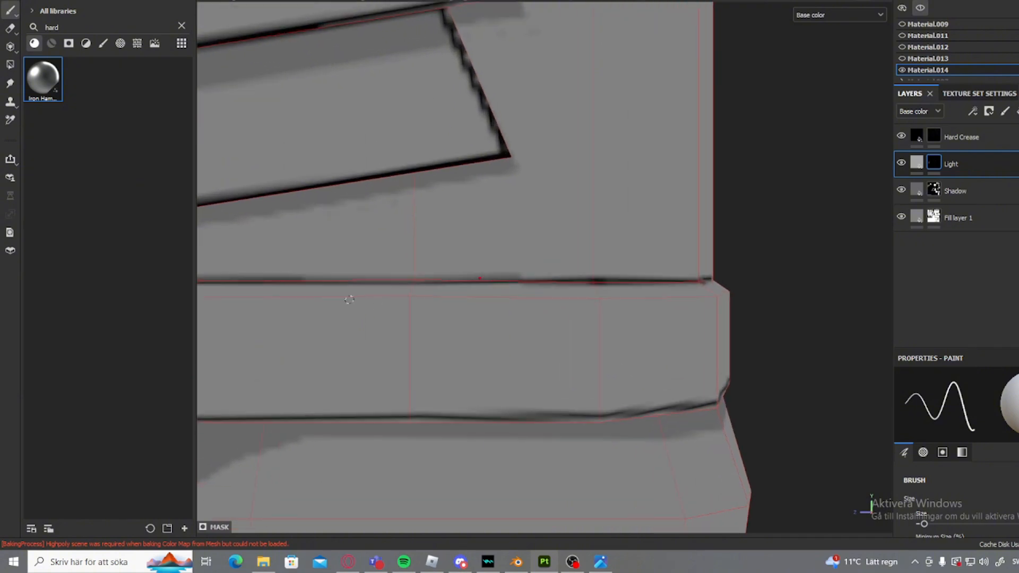
drag(312, 298, 804, 305)
drag(503, 300, 695, 295)
scroll(550, 297, down, 10)
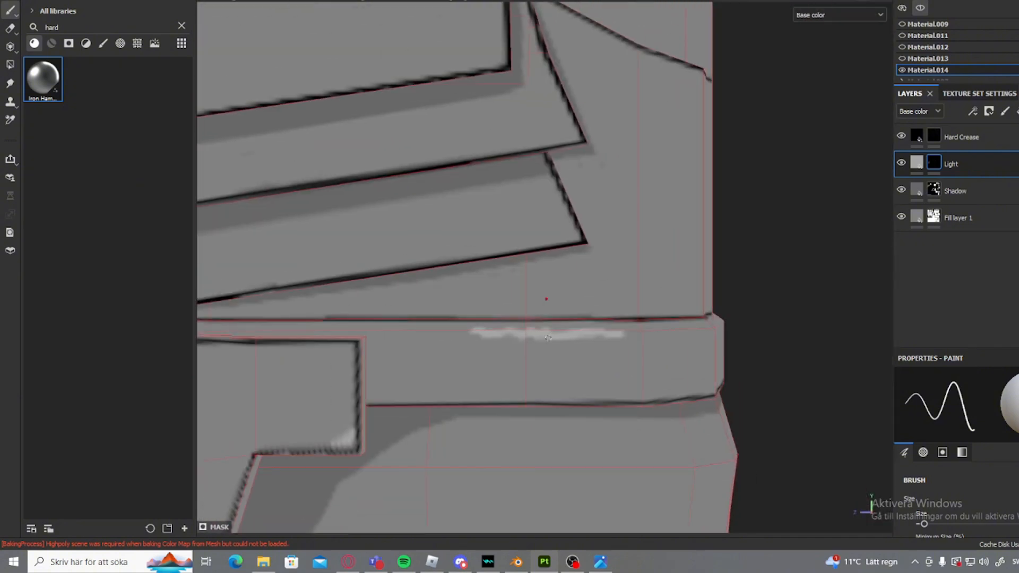
- Paint a thin highlight along the belt's lower crease on the back of the torso
alt+drag(546, 301, 446, 319)
scroll(545, 329, up, 3)
mouse_move(563, 398)
alt+middle_down()
mouse_move(469, 287)
mouse_move(474, 270)
alt+middle_up()
scroll(499, 267, up, 3)
alt+drag(512, 230, 472, 232)
scroll(541, 266, up, 5)
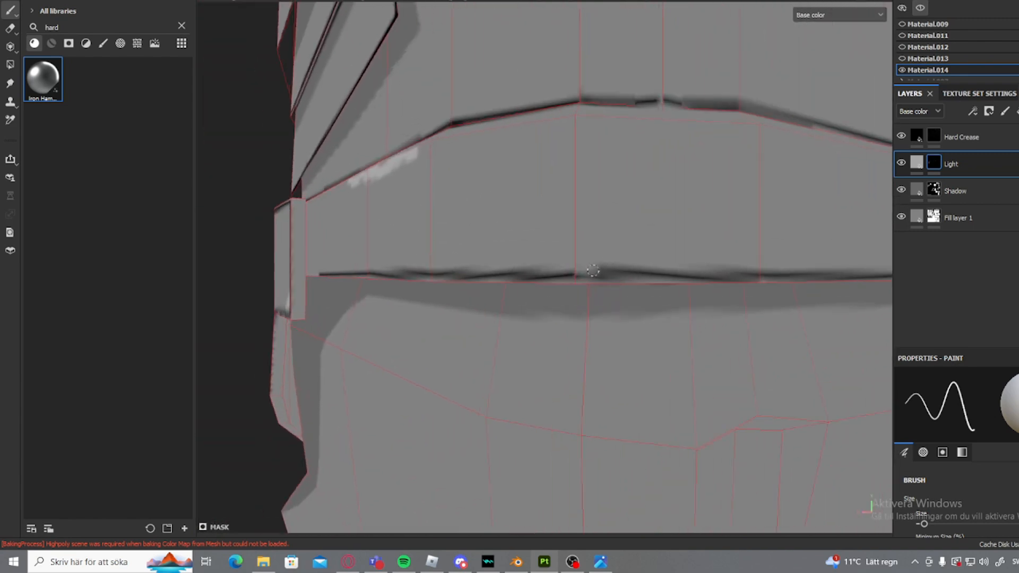
drag(547, 264, 738, 273)
scroll(540, 303, down, 8)
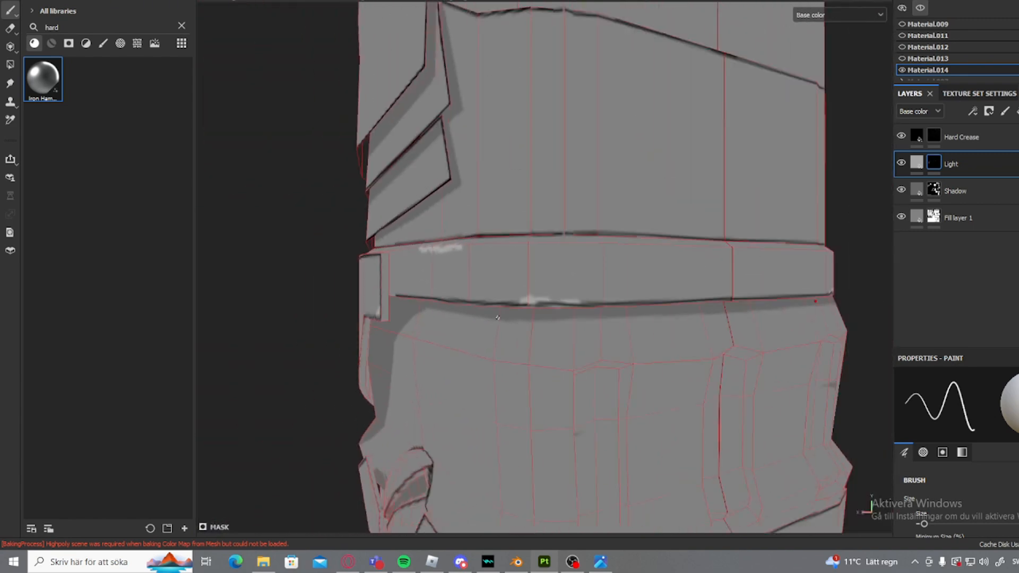
- Turn off the mesh wireframe display for the viewport
alt+drag(546, 294, 661, 262)
scroll(637, 259, down, 3)
alt+drag(516, 248, 604, 254)
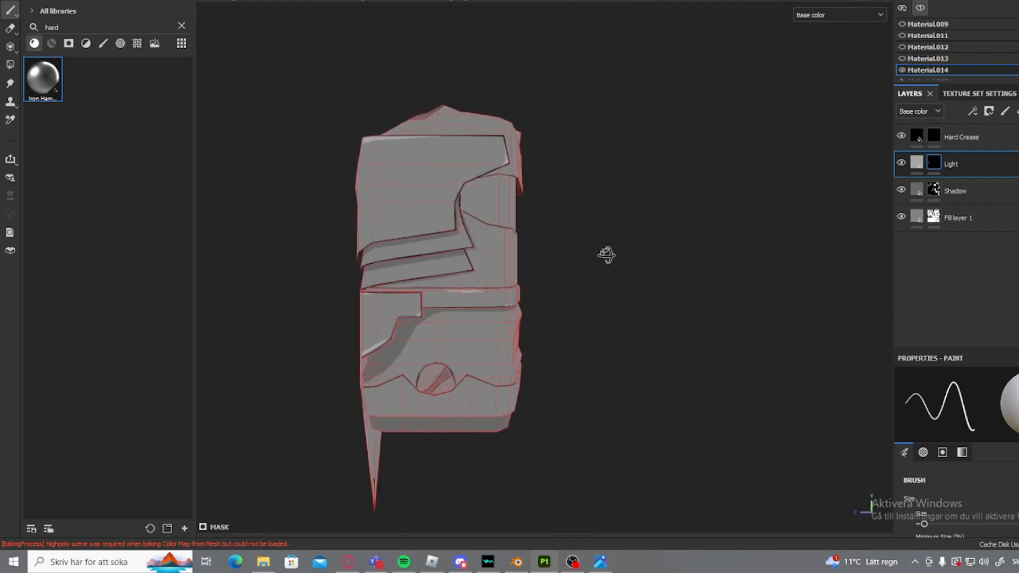
scroll(605, 255, down, 4)
click(1017, 12)
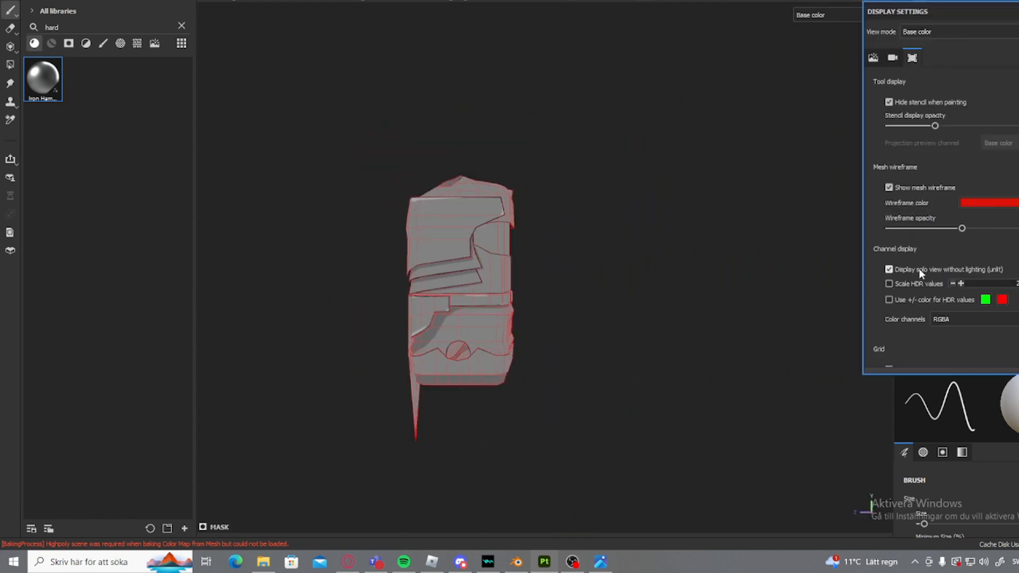
click(900, 186)
- Paint a curved highlight just above the upper panel's lower crease, around its front corner
alt+drag(619, 257, 589, 271)
scroll(451, 260, up, 5)
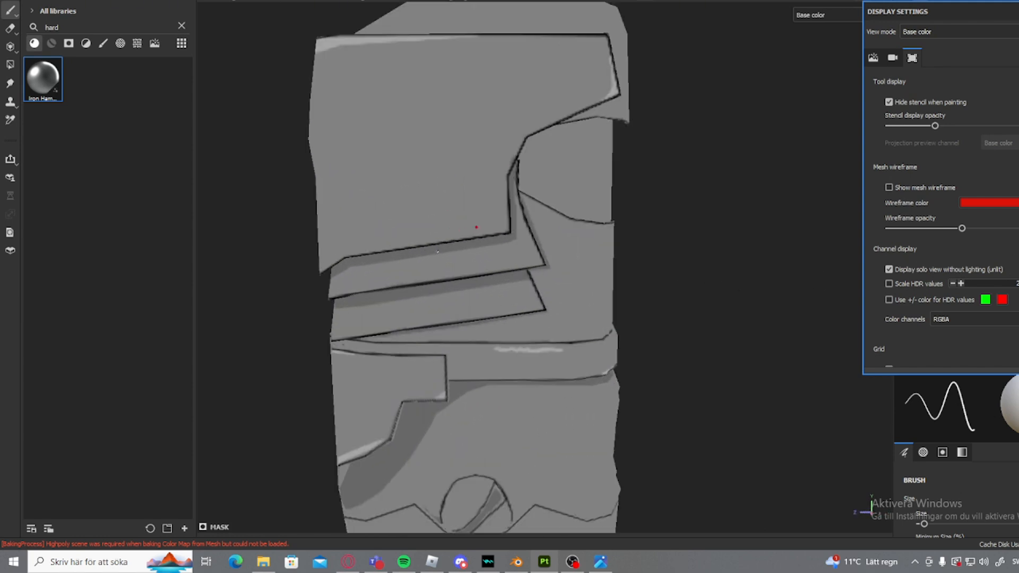
alt+drag(414, 260, 457, 263)
alt+middle_drag(285, 264, 354, 277)
scroll(353, 277, up, 8)
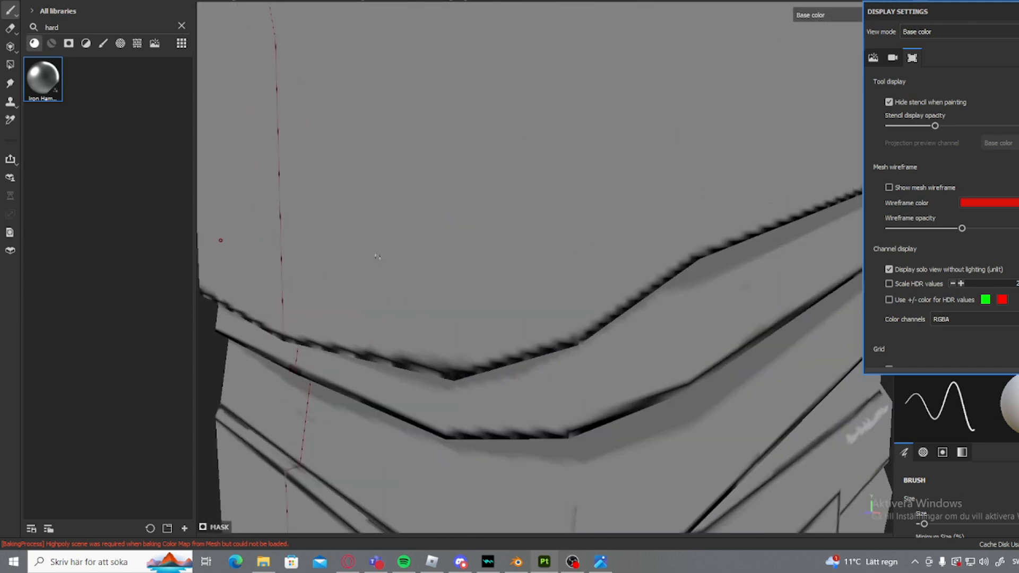
scroll(425, 294, down, 3)
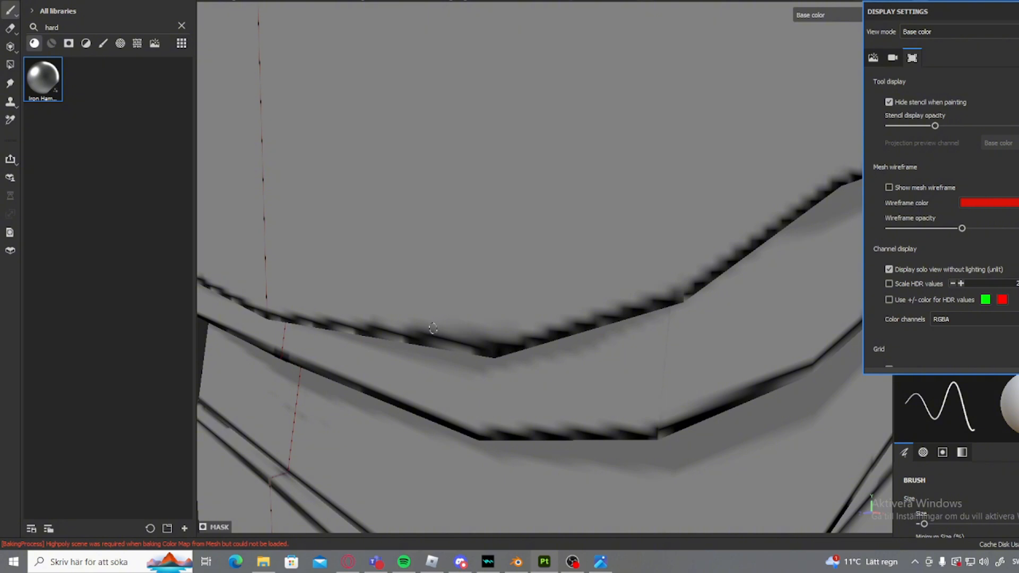
mouse_move(516, 313)
mouse_down()
mouse_move(719, 247)
mouse_move(458, 336)
mouse_up()
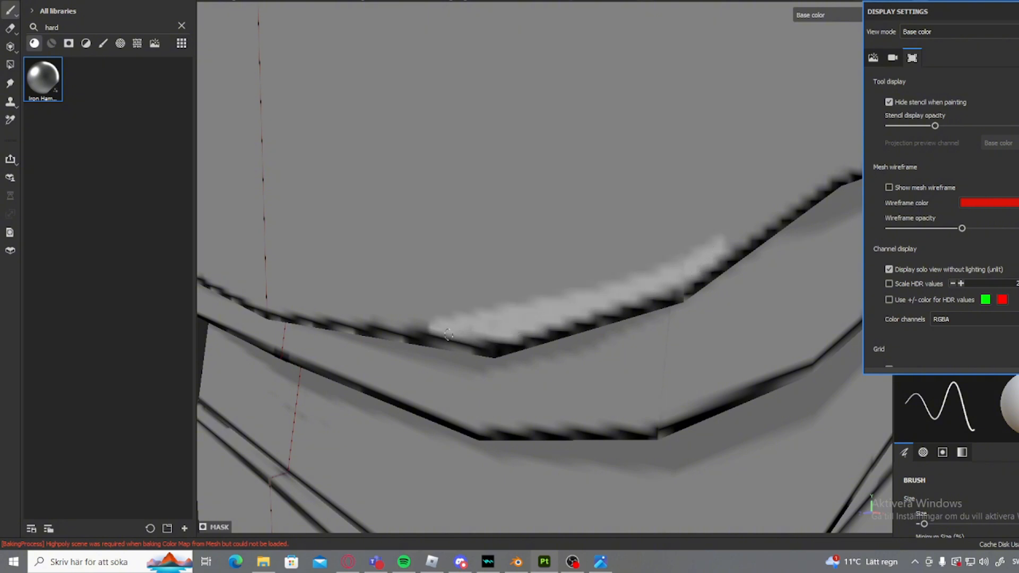
- Erase the outer side of the curved highlight with a larger eraser to thin and taper it
key(e)
scroll(449, 334, up, 2)
scroll(591, 264, up, 2)
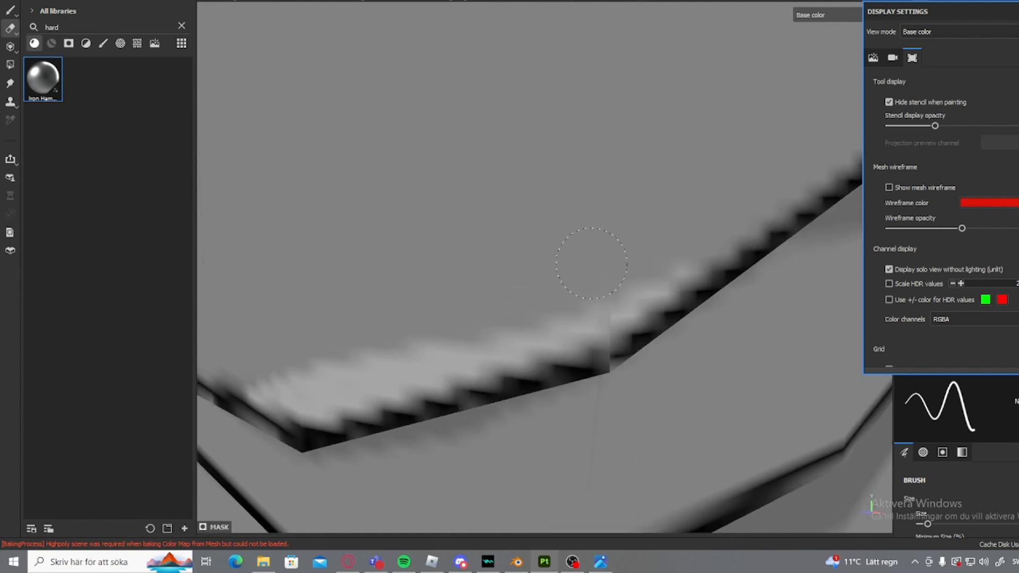
scroll(548, 366, down, 8)
scroll(513, 437, up, 4)
- Paint a highlight just below the lower front panel's top crease, from the side corner to the centre line
key(1)
mouse_move(548, 407)
alt+mouse_down()
mouse_move(513, 437)
mouse_move(527, 425)
mouse_move(457, 372)
alt+mouse_up()
scroll(456, 372, up, 2)
drag(758, 397, 686, 417)
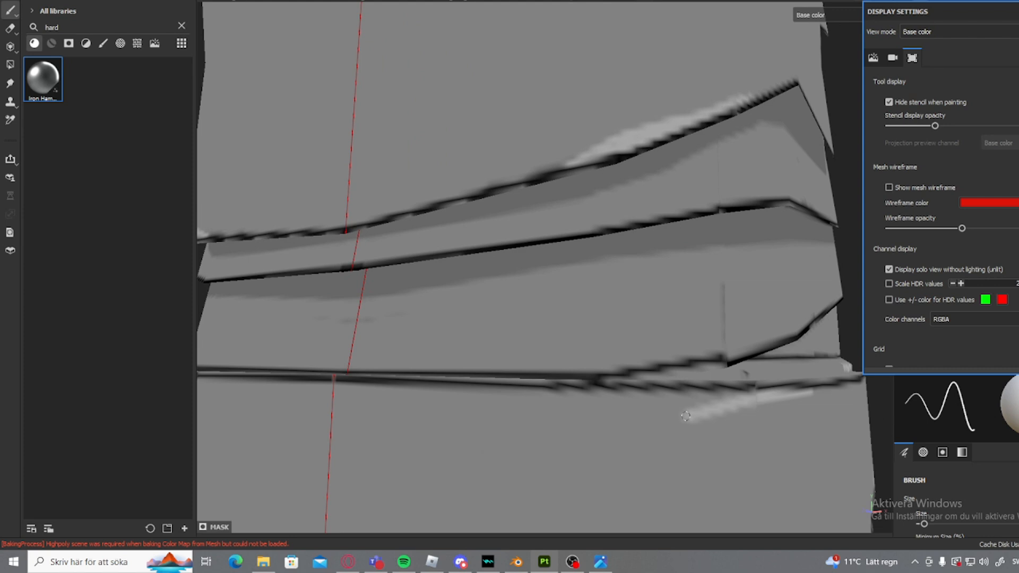
shift+click(332, 390)
scroll(520, 399, up, 2)
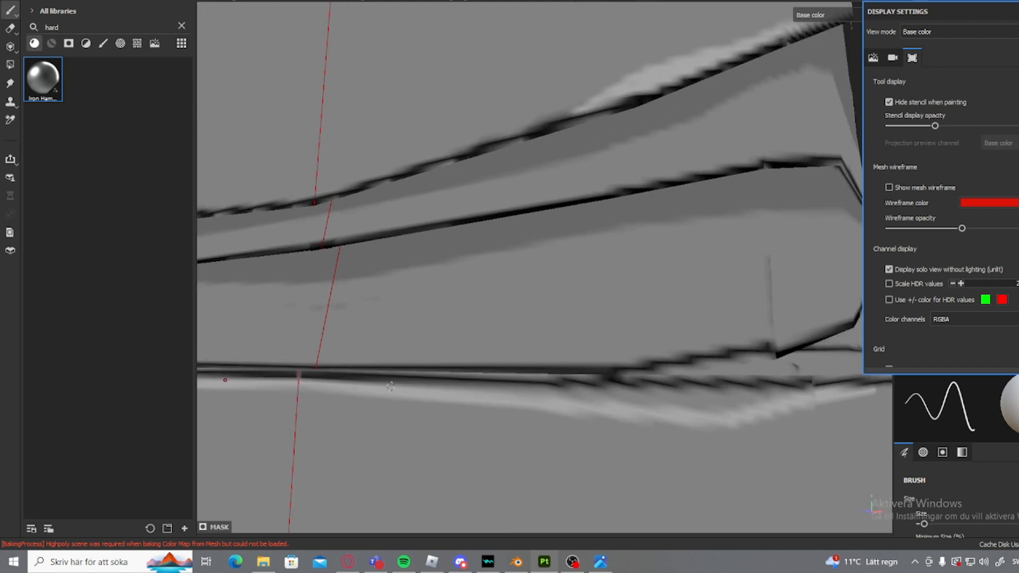
mouse_move(390, 387)
mouse_down()
mouse_move(689, 408)
mouse_move(631, 398)
mouse_up()
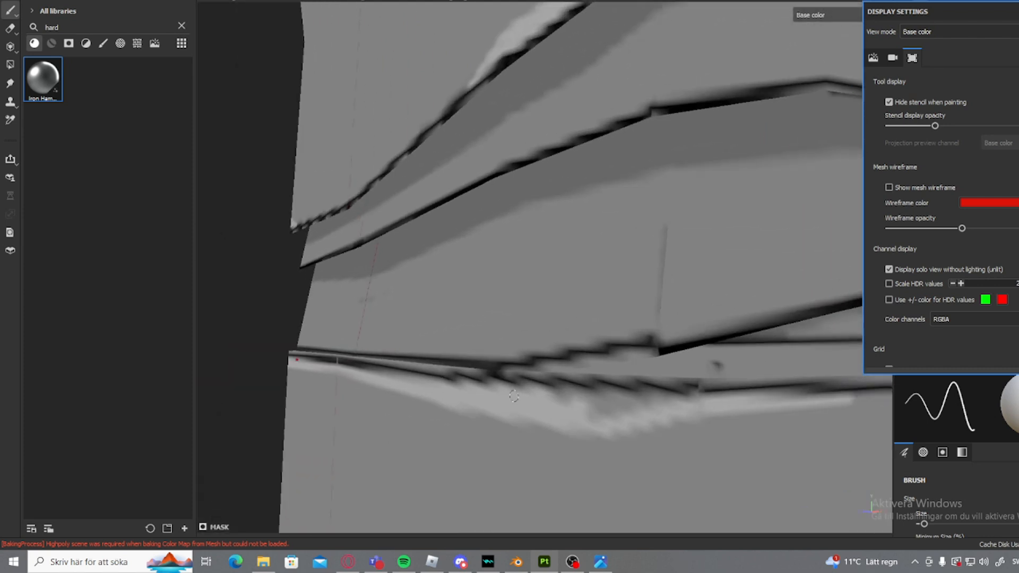
scroll(690, 394, up, 2)
drag(734, 392, 663, 403)
scroll(610, 417, down, 7)
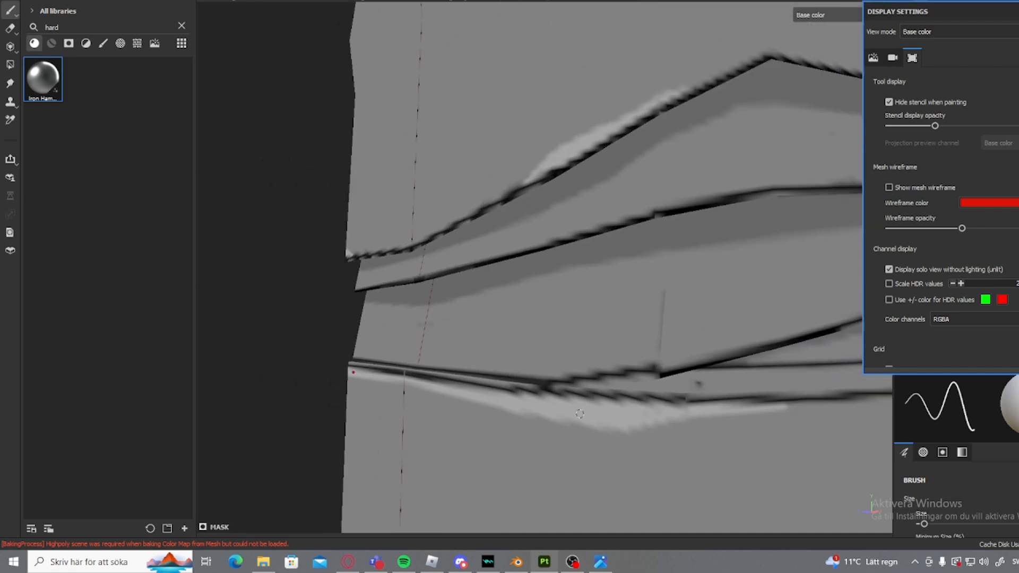
- Paint a highlight dab on the upper part of the round side button and erase its upper edge into a crescent
alt+shift+drag(573, 366, 470, 316)
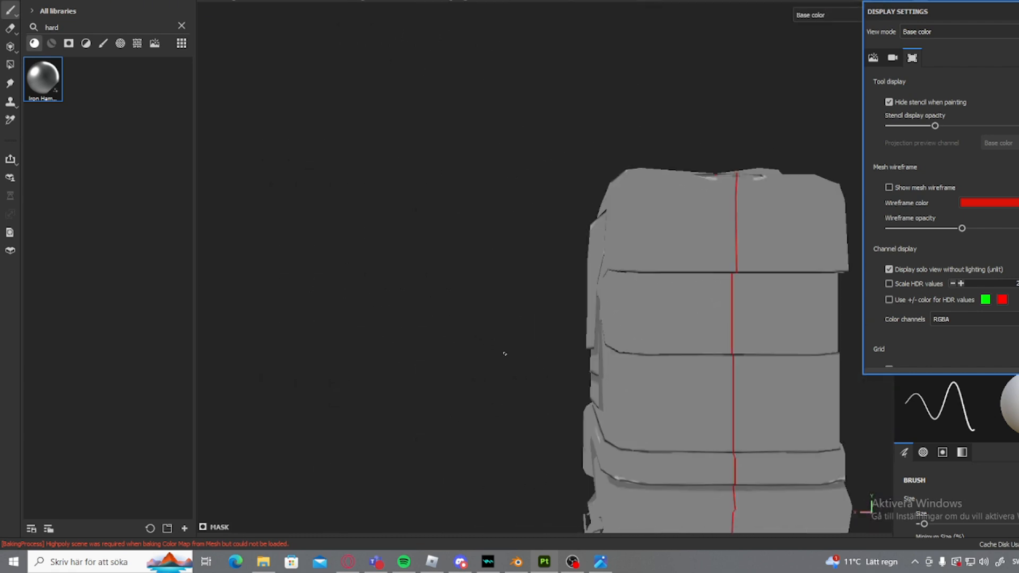
alt+middle_drag(505, 352, 404, 318)
alt+shift+drag(550, 420, 513, 418)
scroll(678, 443, down, 3)
alt+drag(445, 401, 657, 440)
alt+middle_drag(657, 440, 549, 132)
scroll(456, 414, up, 6)
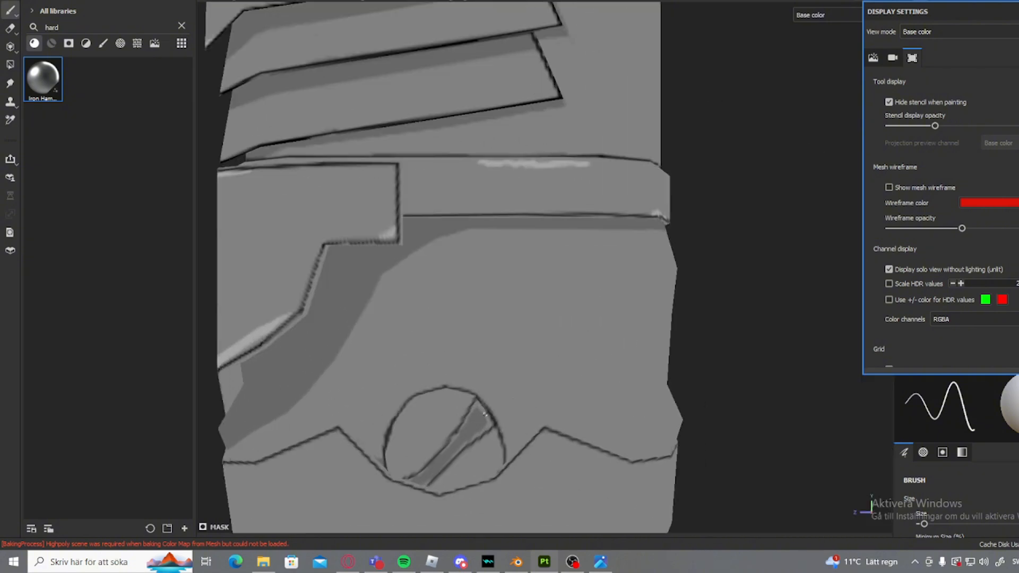
click(400, 419)
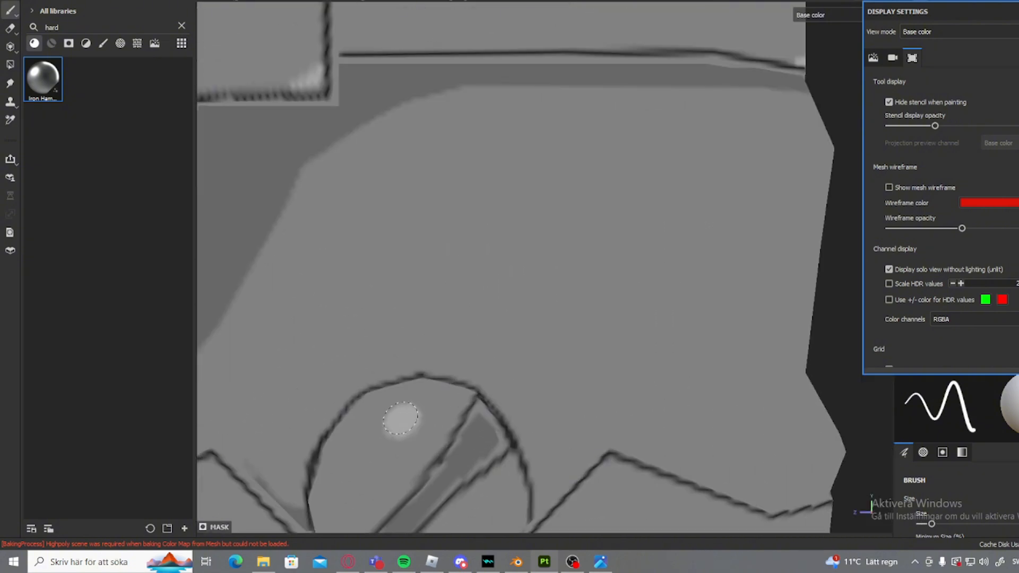
scroll(403, 414, up, 3)
key(e)
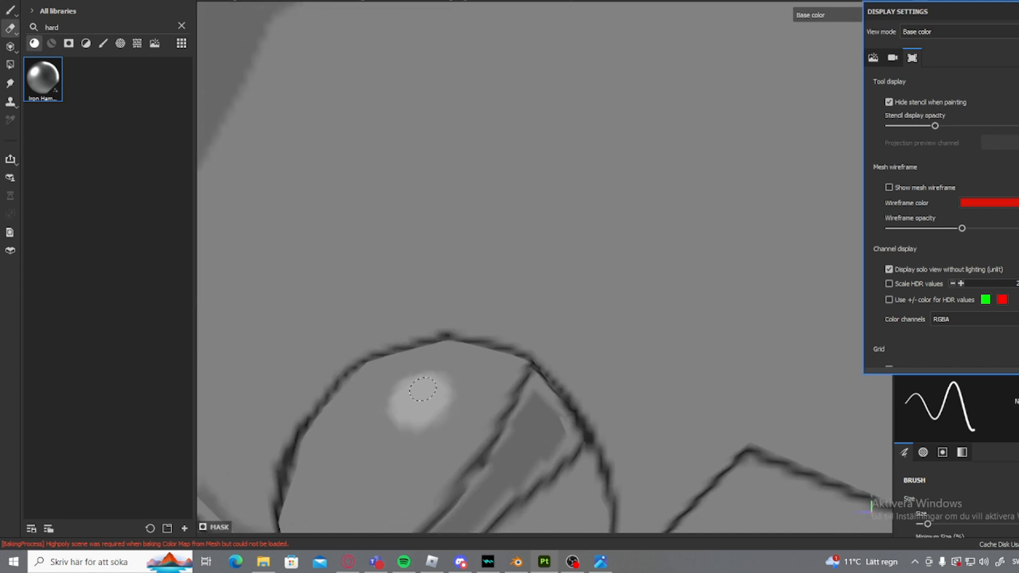
scroll(507, 435, down, 6)
- Paint a small highlight with a smaller brush beside the upper end of the round button's slot
key(1)
scroll(533, 443, up, 6)
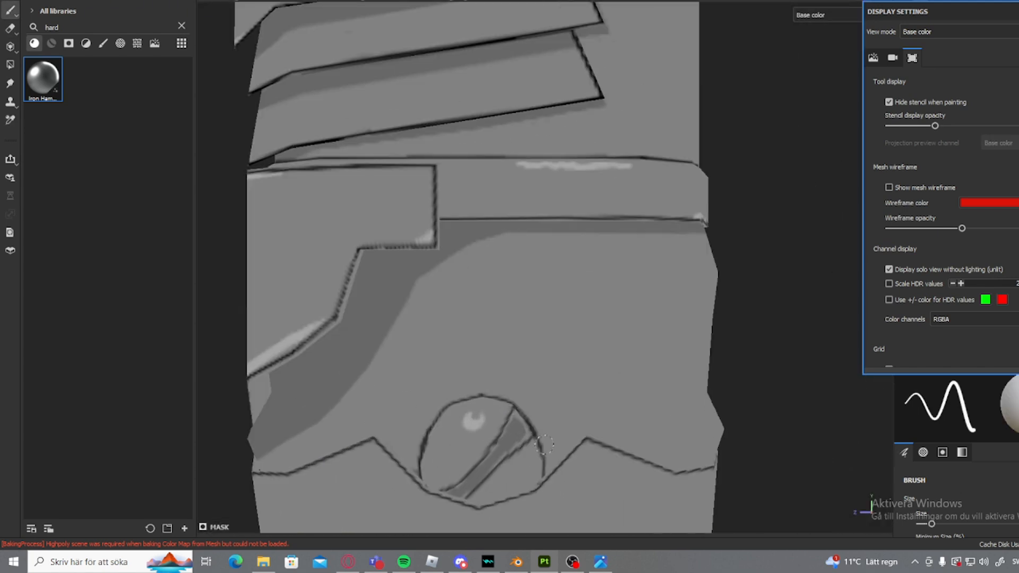
ctrl+right_drag(533, 434, 520, 433)
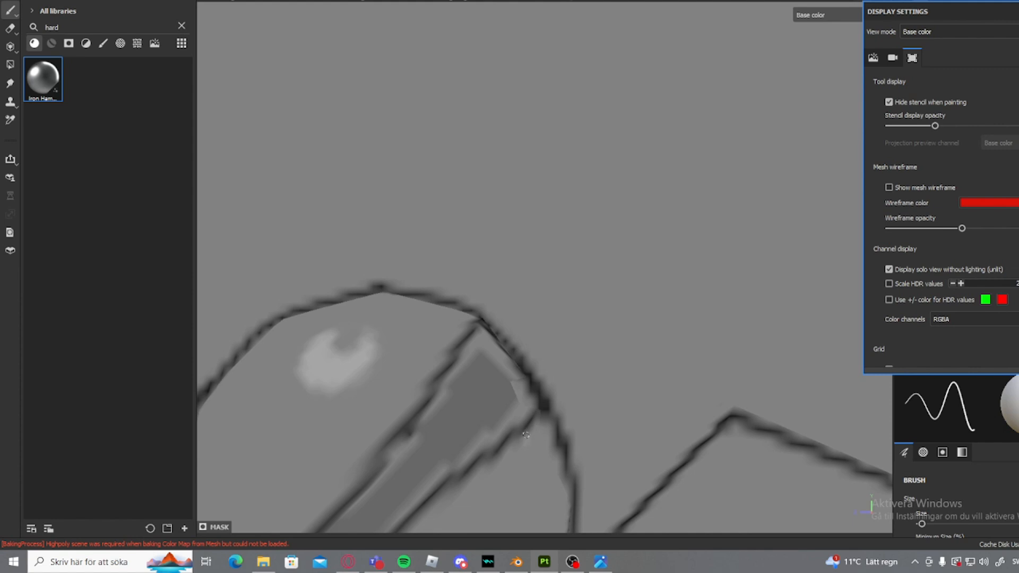
scroll(540, 429, down, 7)
- Paint a small triangular highlight inside the lower side corner of the upper panel, undoing unsatisfactory strokes
alt+drag(536, 419, 597, 326)
scroll(510, 372, down, 8)
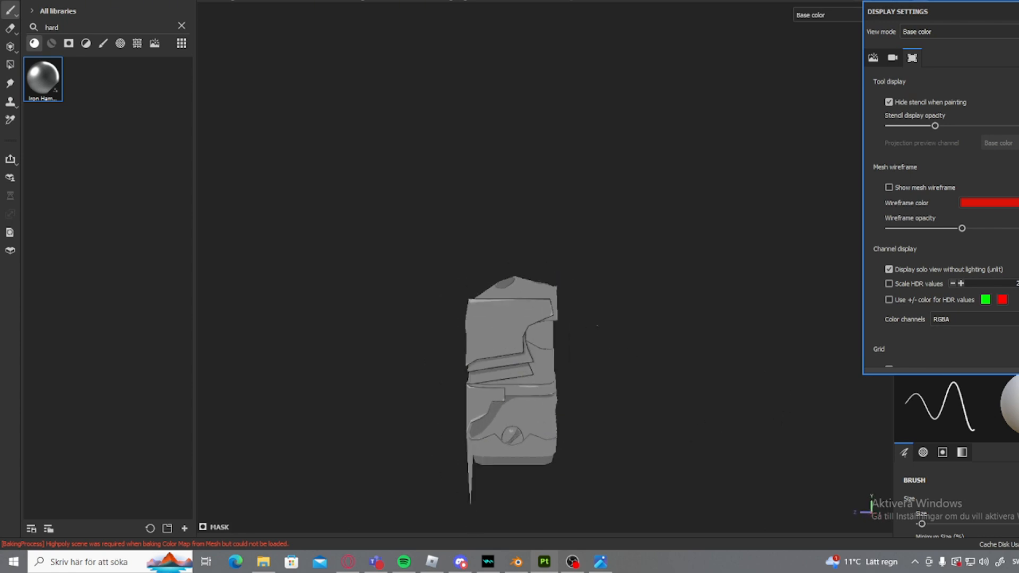
scroll(597, 326, up, 10)
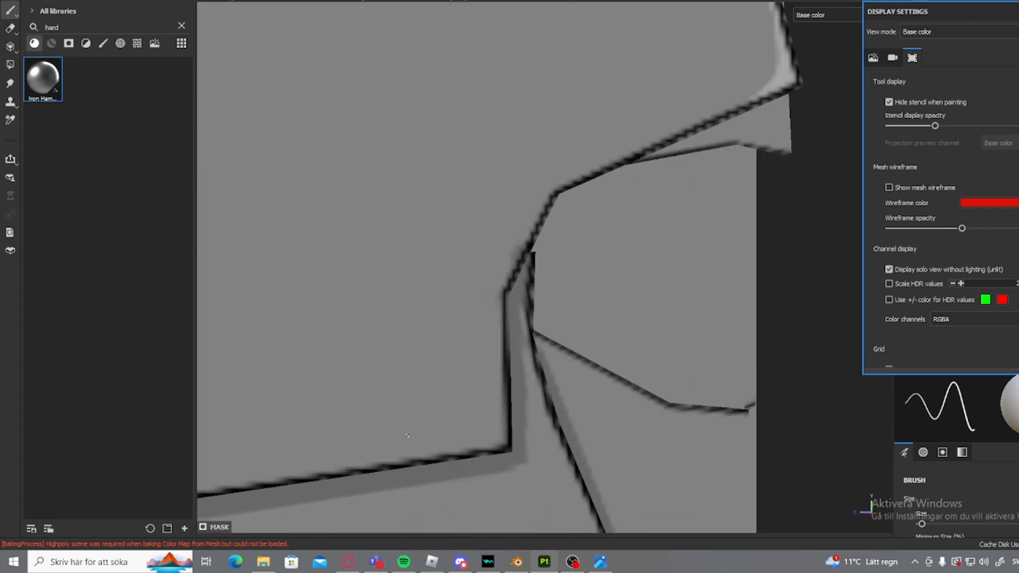
alt+middle_drag(505, 409, 524, 385)
scroll(544, 358, up, 3)
drag(548, 348, 493, 450)
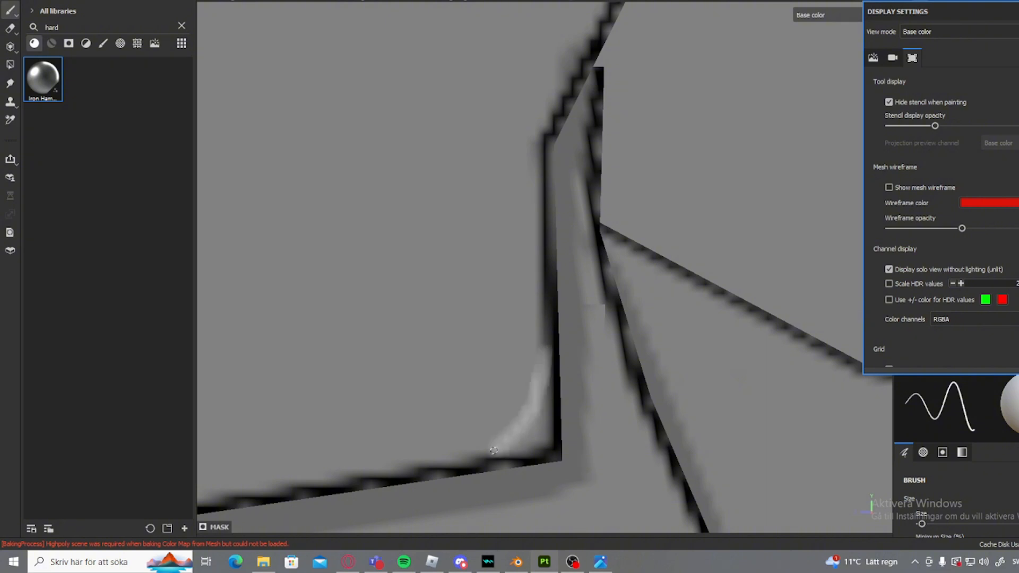
key(ctrl+z)
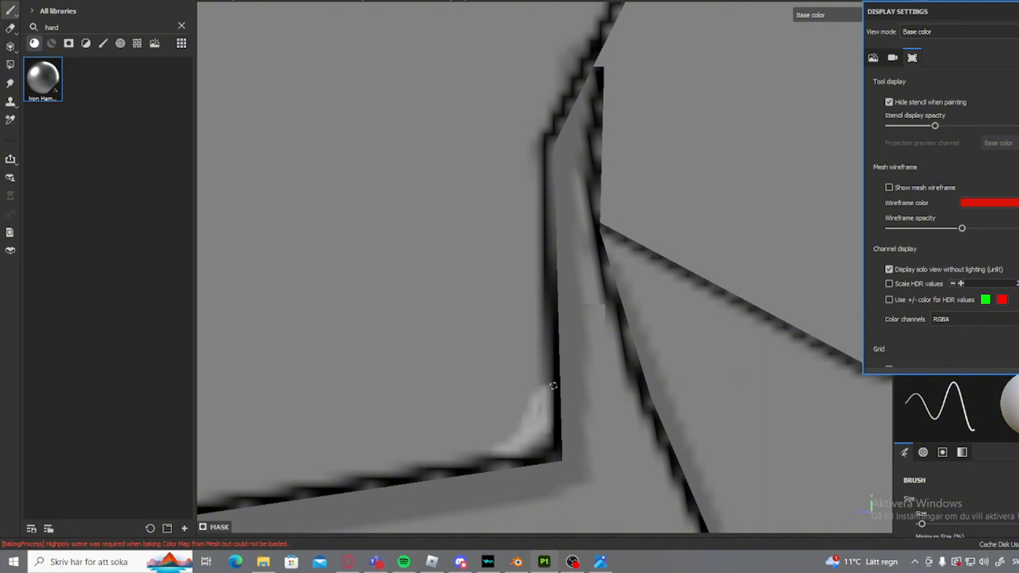
key(ctrl+z)
drag(550, 370, 520, 434)
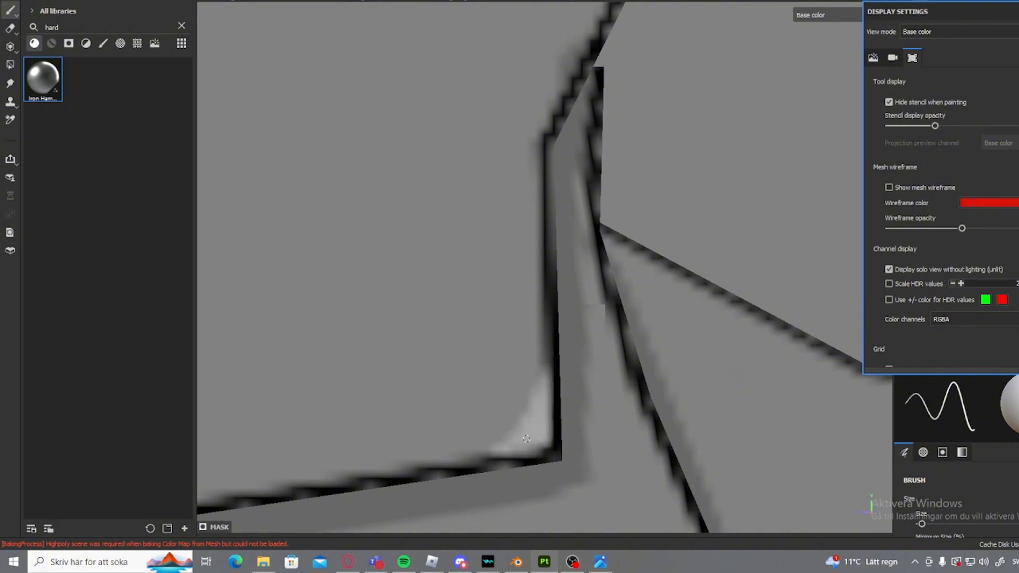
scroll(539, 430, down, 15)
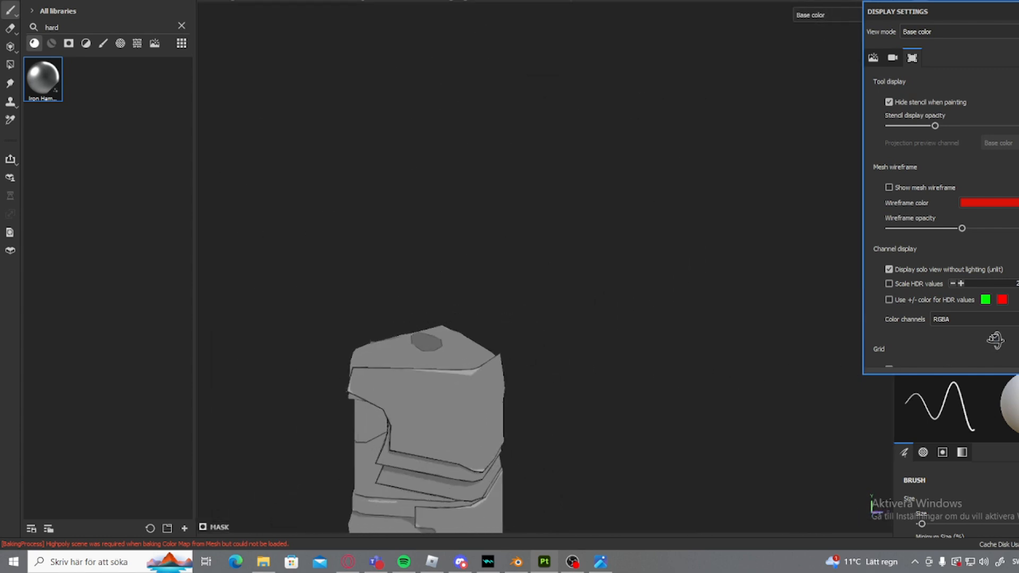
- Try broad highlight spots on the upper chest panel and the lower front panel with a larger brush
alt+drag(656, 339, 658, 325)
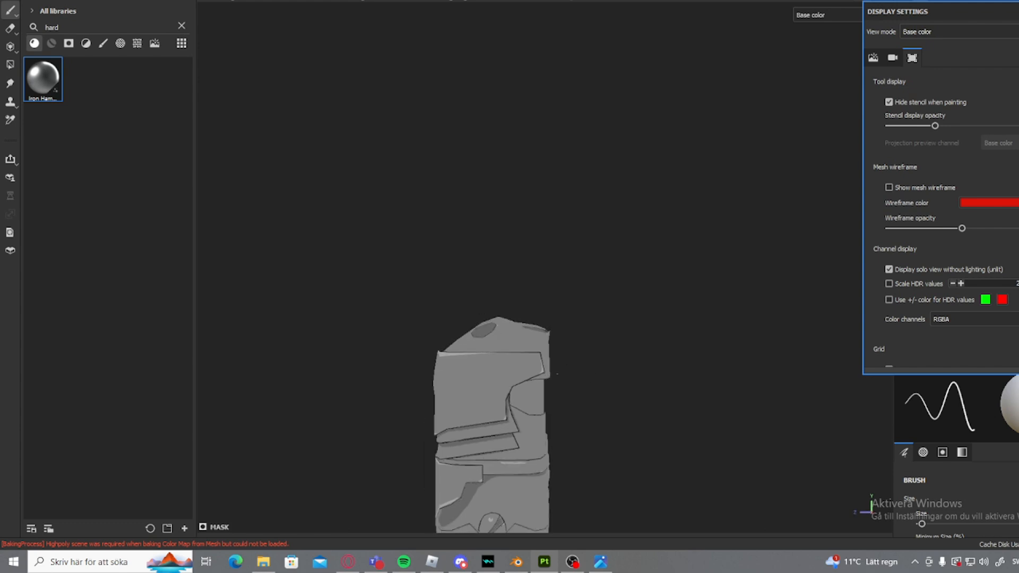
alt+middle_drag(558, 374, 594, 331)
scroll(594, 331, up, 5)
alt+drag(451, 348, 485, 340)
scroll(485, 340, down, 3)
ctrl+right_drag(485, 340, 506, 340)
drag(471, 351, 455, 376)
alt+drag(462, 371, 573, 419)
alt+middle_drag(573, 419, 615, 254)
drag(456, 361, 490, 364)
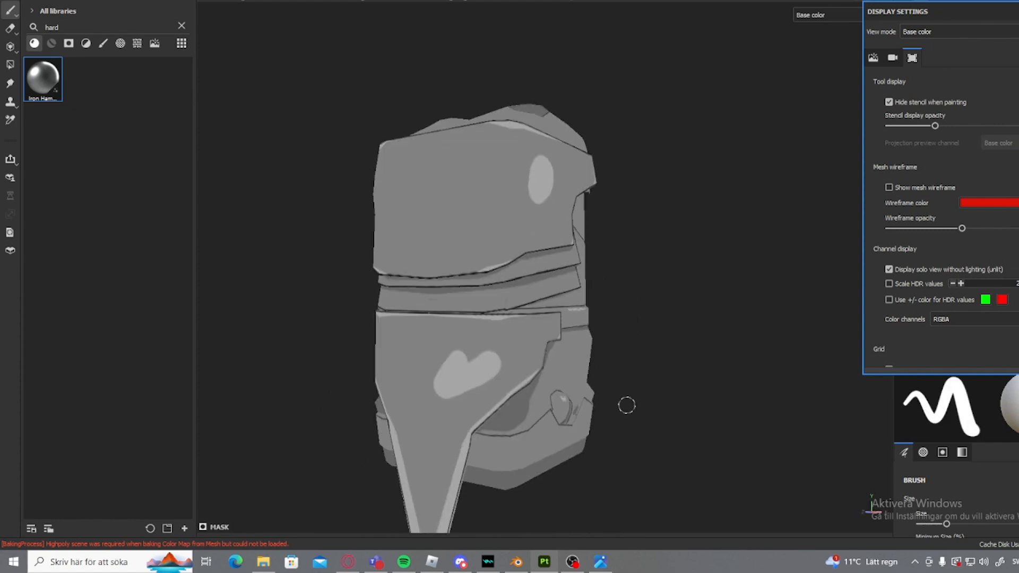
alt+drag(626, 406, 567, 235)
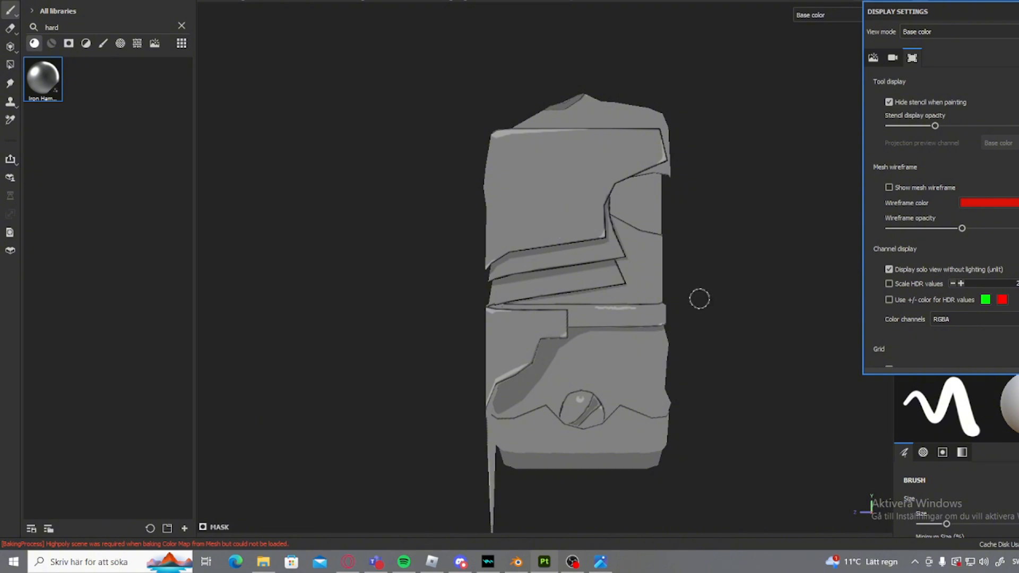
- Examine the torso's lower side around the round button and zigzag crease for places needing highlights
alt+middle_drag(626, 478, 603, 338)
scroll(604, 339, up, 4)
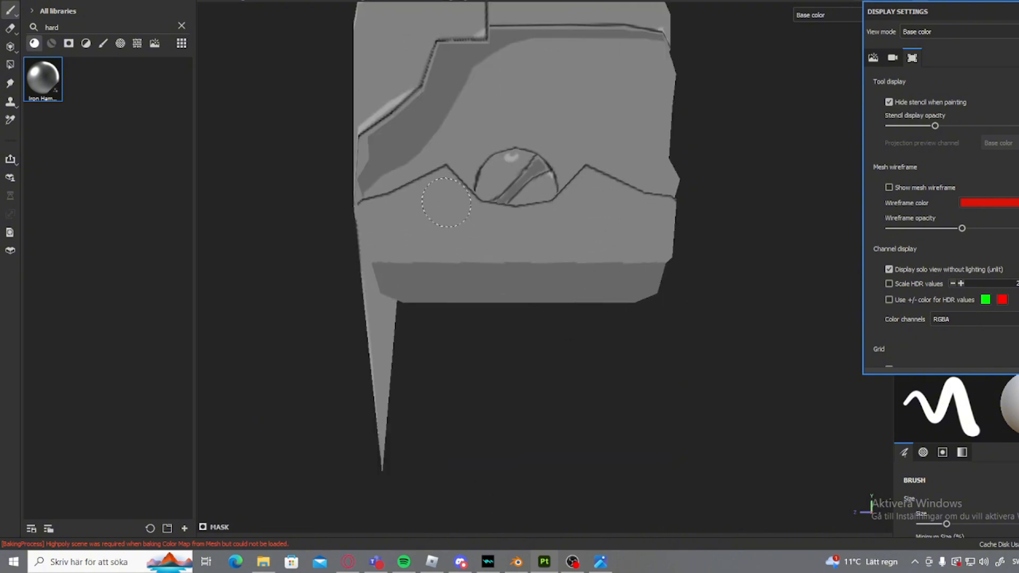
ctrl+right_drag(446, 202, 431, 204)
alt+middle_drag(448, 122, 416, 332)
scroll(425, 332, down, 4)
mouse_move(382, 313)
alt+mouse_down()
mouse_move(340, 160)
mouse_move(720, 303)
mouse_move(441, 330)
mouse_move(362, 220)
alt+mouse_up()
scroll(472, 381, up, 2)
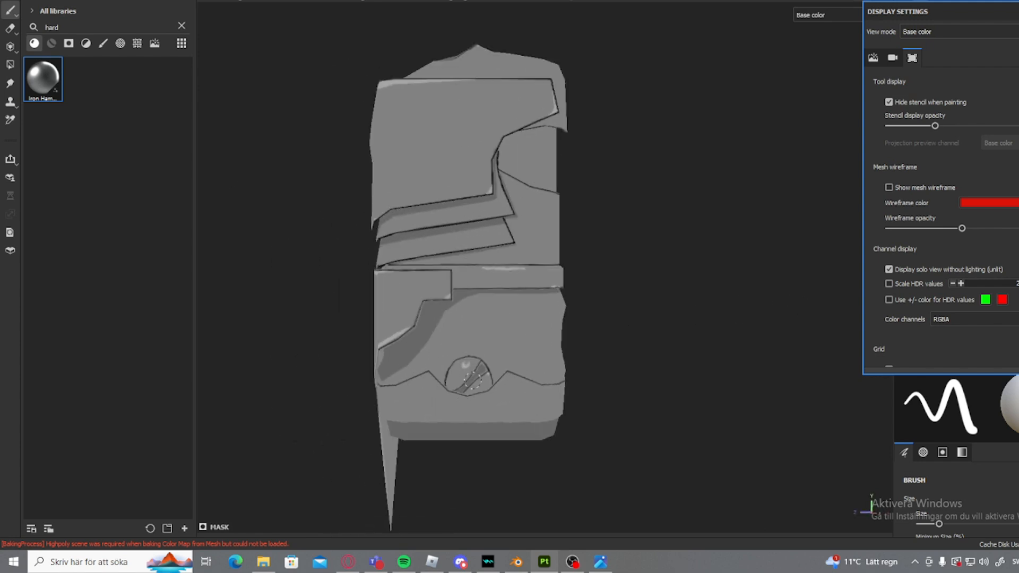
alt+drag(472, 381, 527, 289)
alt+middle_drag(527, 290, 531, 234)
scroll(510, 244, up, 5)
mouse_move(469, 367)
alt+mouse_down()
mouse_move(399, 327)
mouse_move(505, 151)
alt+mouse_up()
alt+drag(700, 282, 576, 317)
- Paint a short highlight with a small brush on the lower side panel, behind the button and above the zigzag crease
ctrl+right_drag(576, 317, 539, 303)
scroll(536, 277, up, 4)
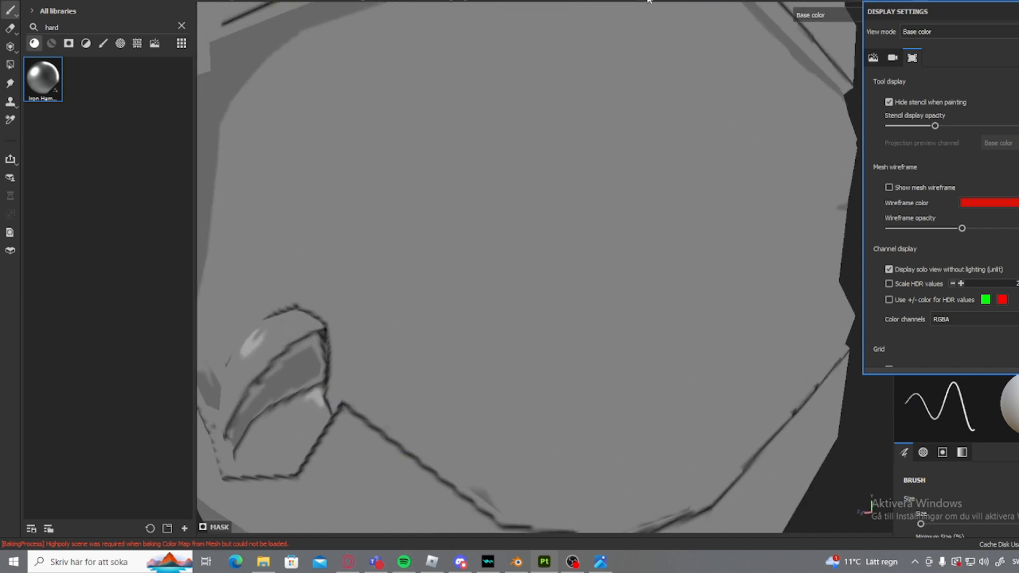
scroll(571, 315, up, 3)
mouse_move(565, 377)
alt+mouse_down()
mouse_move(568, 178)
mouse_move(643, 160)
mouse_move(567, 186)
alt+mouse_up()
scroll(566, 188, up, 1)
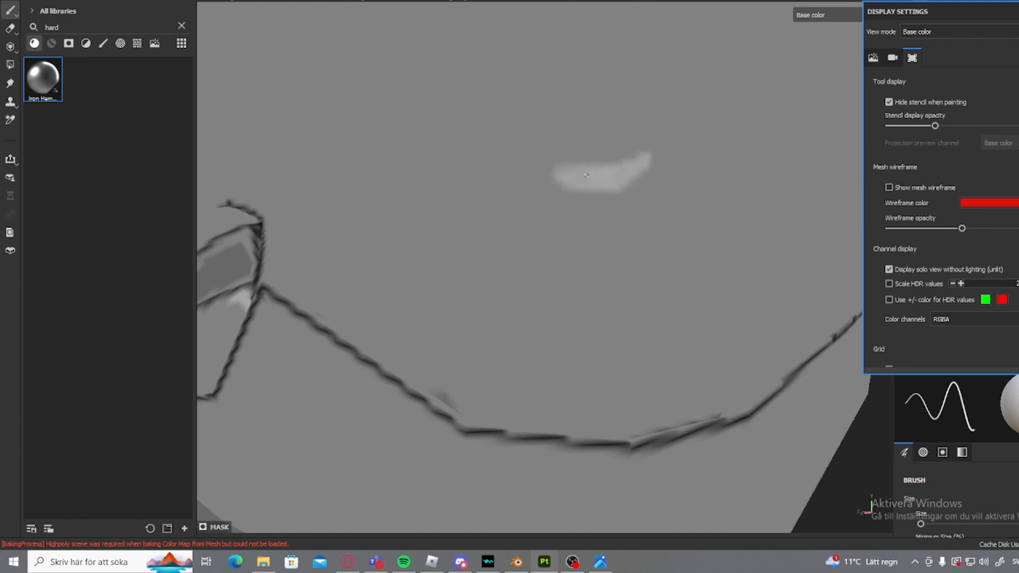
scroll(571, 211, down, 6)
scroll(587, 243, up, 4)
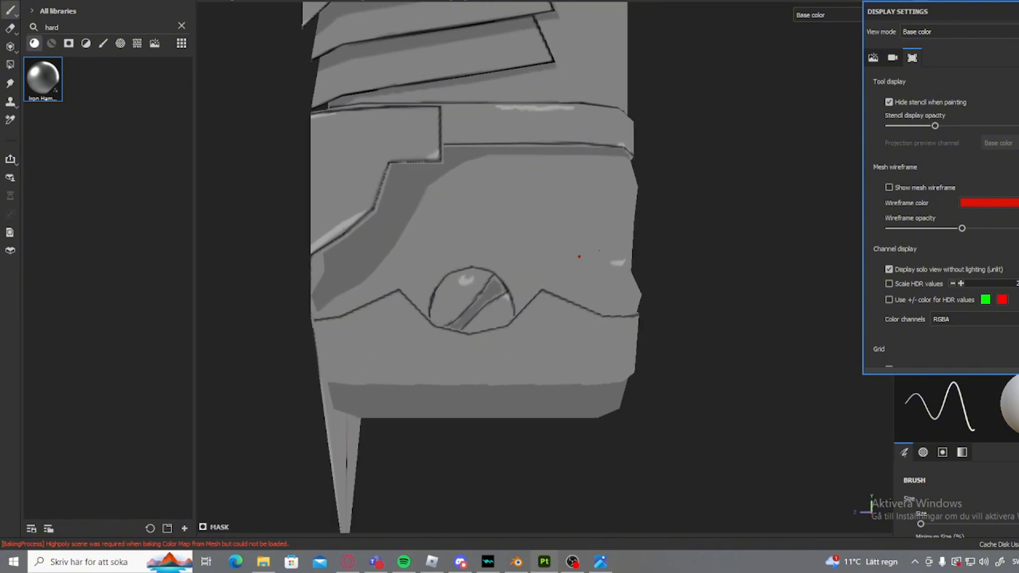
- Erase the upper edge of the short highlight above the zigzag crease to taper it into a pointed accent
scroll(594, 190, up, 6)
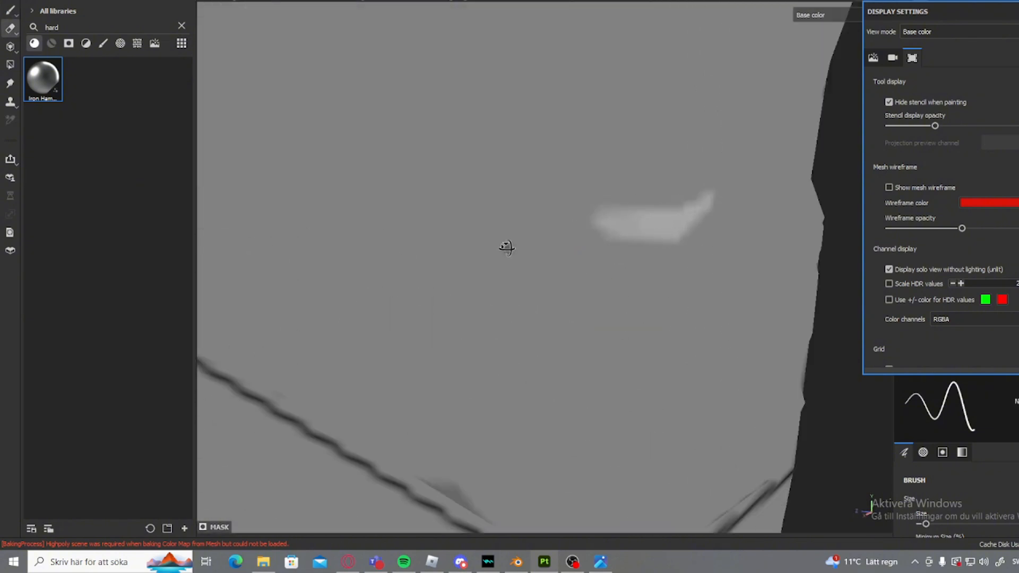
key(e)
drag(686, 202, 579, 212)
key(1)
scroll(518, 287, down, 8)
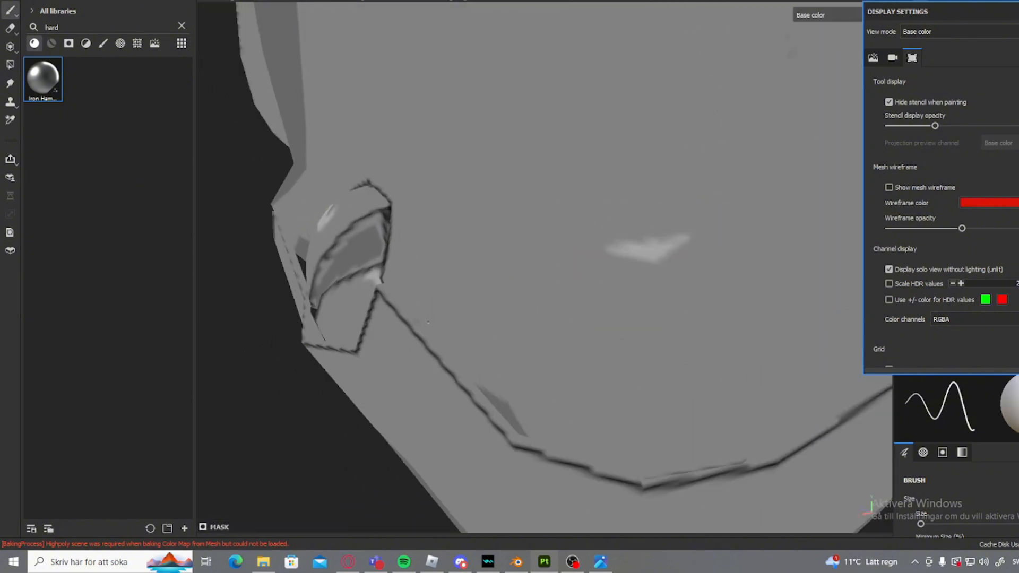
- Paint a tapered highlight beneath the zigzag crease, running backward from the peak behind the round button
alt+drag(404, 297, 530, 295)
scroll(425, 318, up, 5)
alt+middle_drag(313, 366, 411, 294)
scroll(411, 295, up, 4)
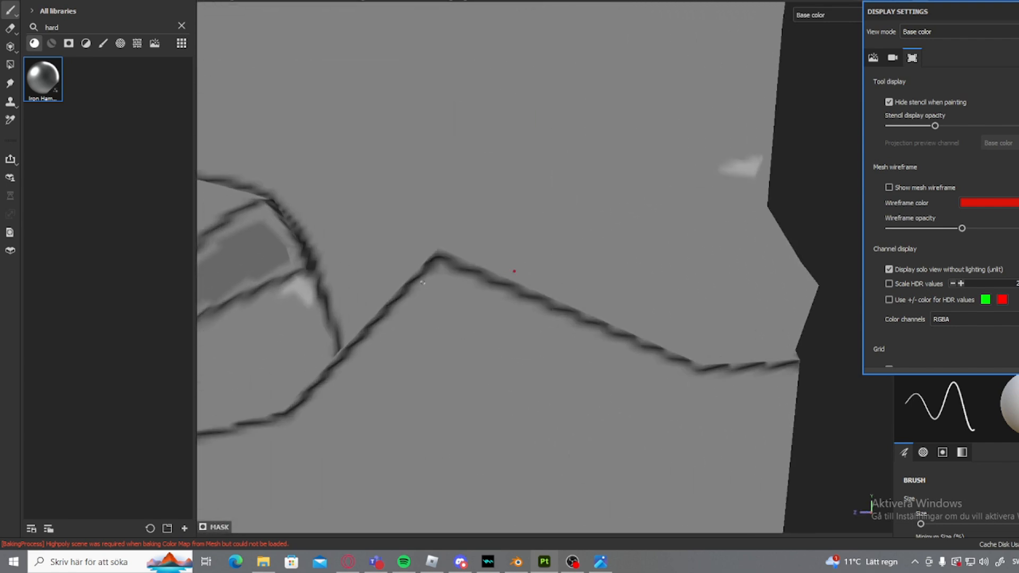
drag(433, 233, 480, 274)
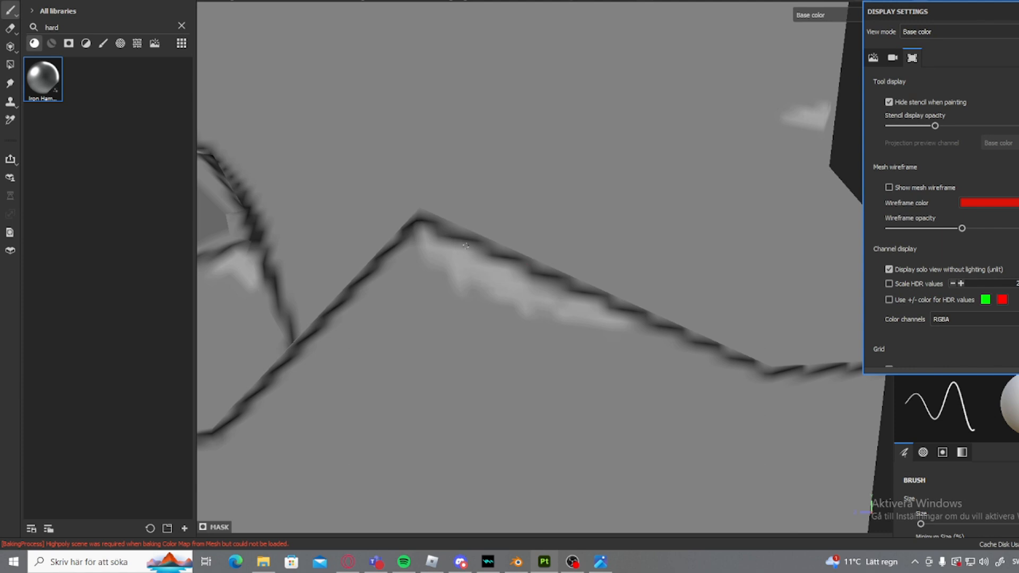
scroll(510, 281, down, 8)
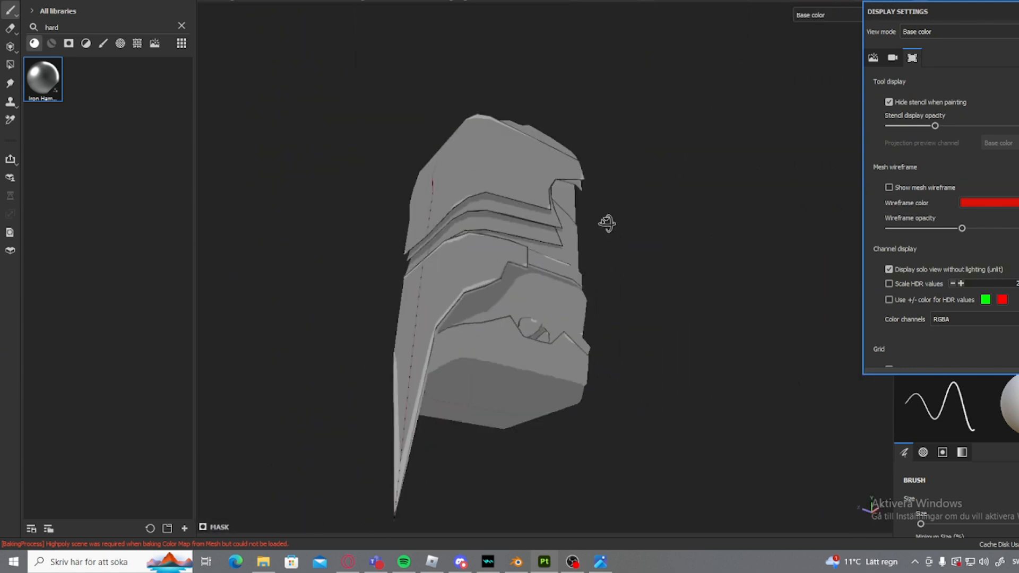
- Try a straight highlight beneath the front stretch of the zigzag crease, then undo it
scroll(468, 314, up, 6)
alt+drag(503, 314, 386, 261)
scroll(386, 261, up, 2)
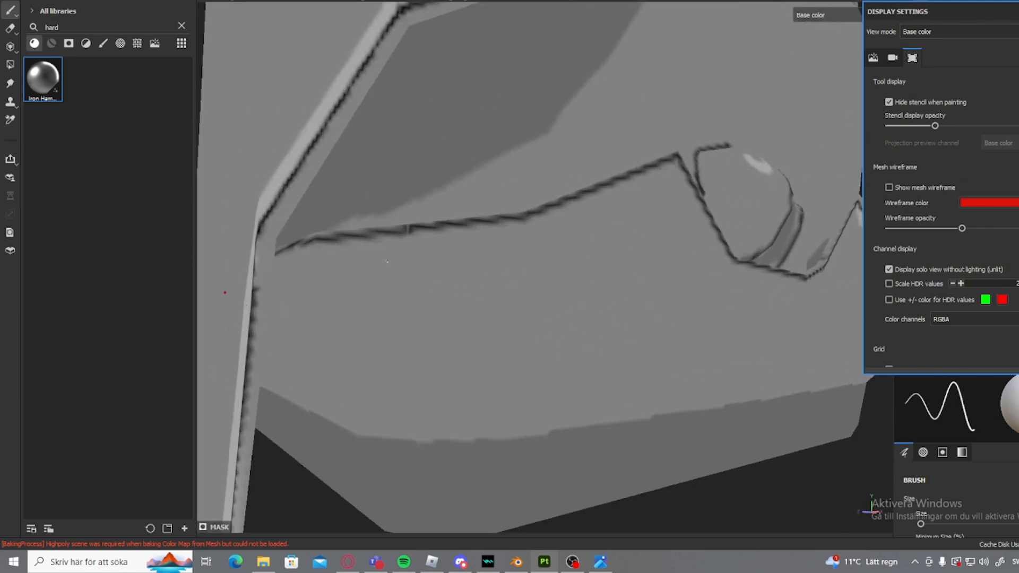
shift+click(418, 256)
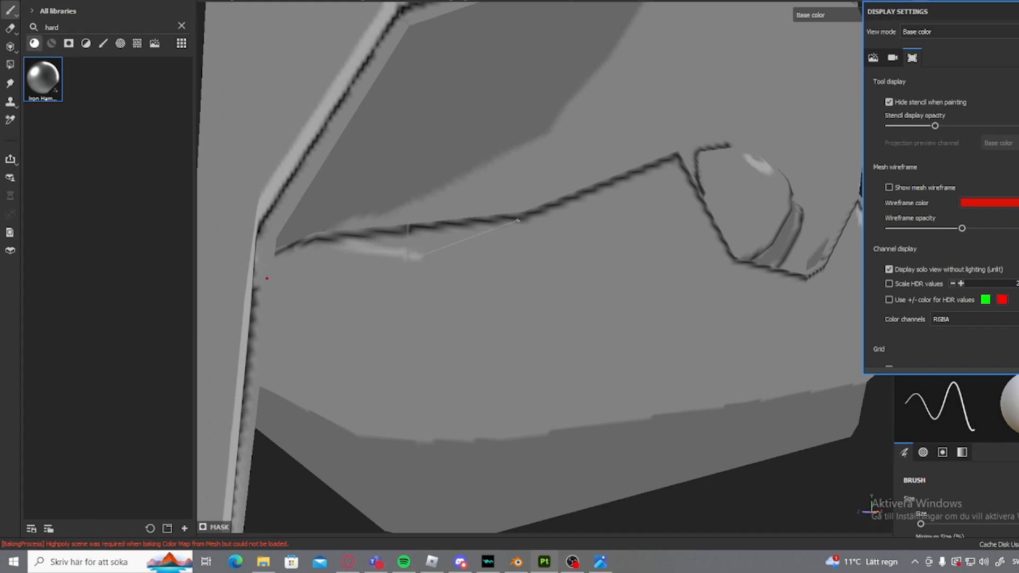
key(ctrl+z)
- Close the display settings to bring the layer stack back into view
mouse_move(480, 177)
alt+mouse_down()
mouse_move(451, 198)
mouse_move(443, 228)
mouse_move(488, 237)
alt+mouse_up()
scroll(442, 241, down, 5)
scroll(443, 241, down, 2)
alt+middle_drag(499, 138, 460, 212)
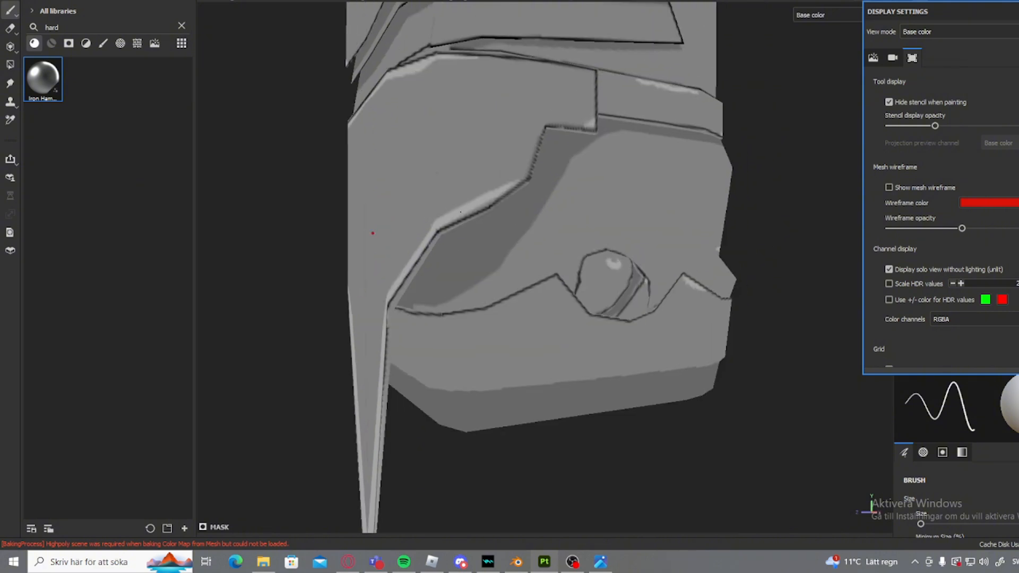
alt+drag(456, 233, 563, 197)
scroll(562, 196, down, 3)
click(1015, 81)
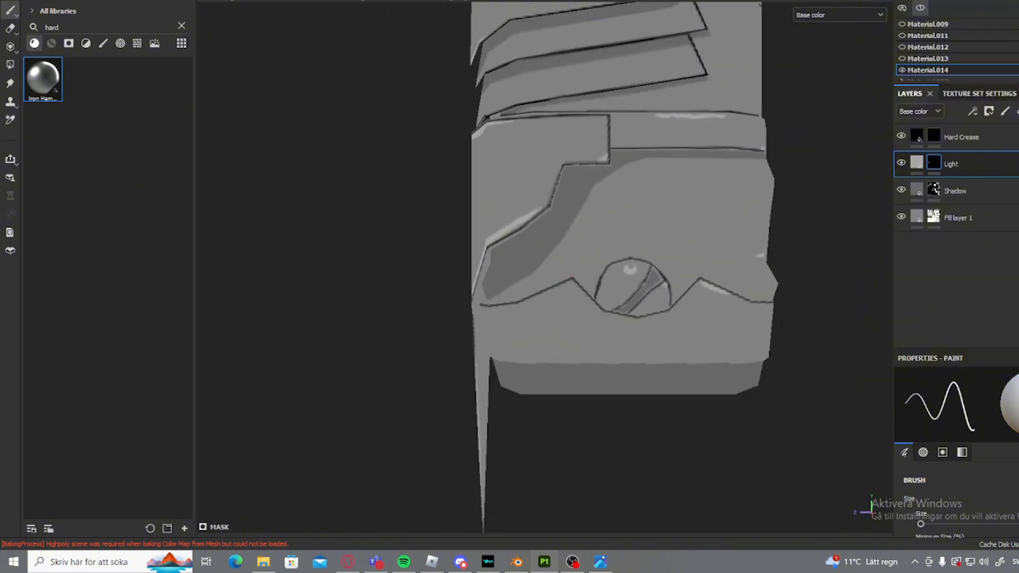
- On the Shadow layer's mask, paint a broad shadow stroke with an enlarged brush from the stepped plate down across the zigzag crease
click(937, 190)
scroll(562, 290, up, 5)
ctrl+right_drag(546, 303, 563, 303)
alt+drag(546, 304, 575, 282)
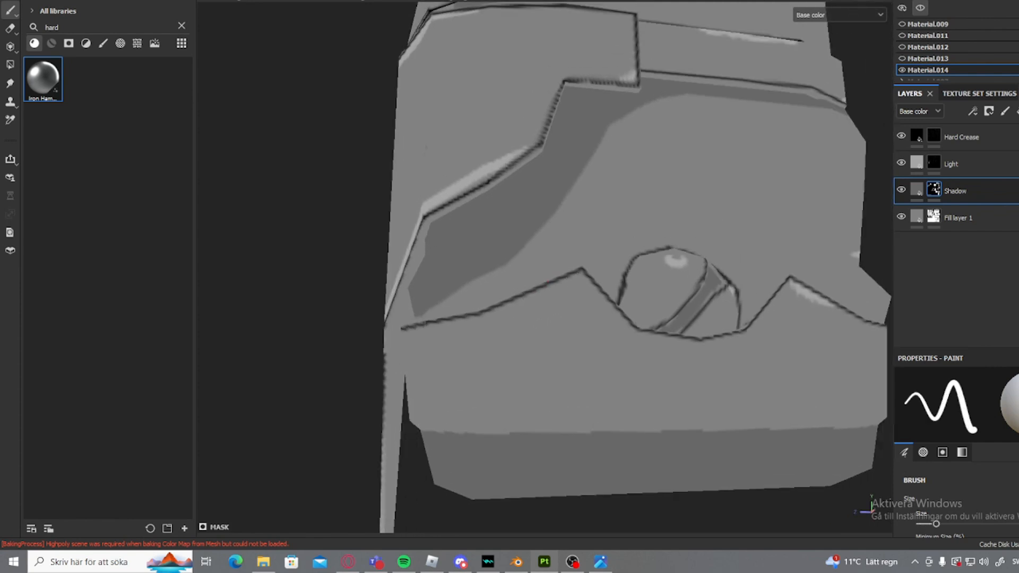
alt+drag(503, 90, 405, 274)
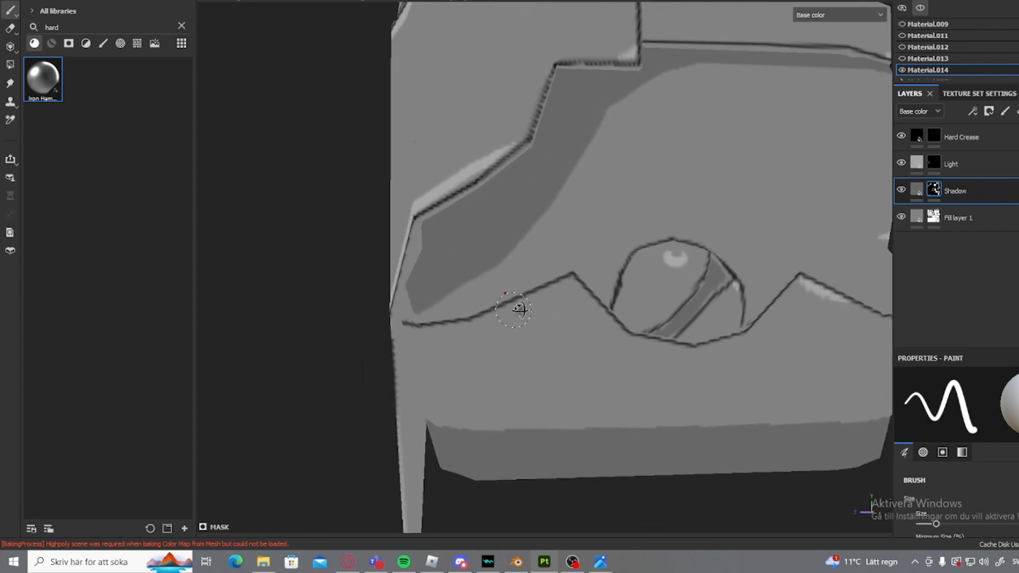
alt+drag(519, 309, 537, 205)
drag(557, 153, 497, 311)
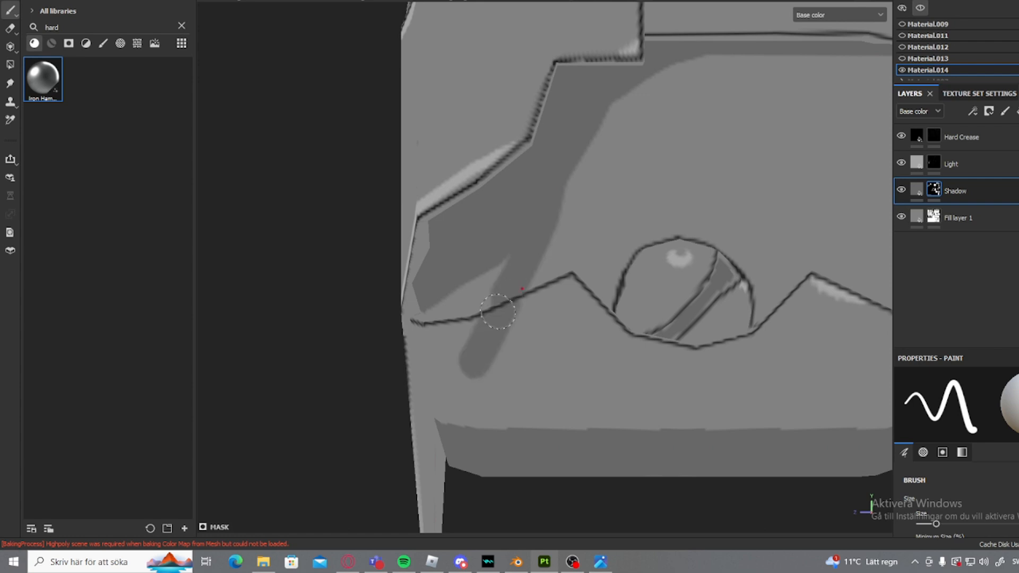
drag(534, 222, 467, 348)
- Fill the area between the new shadow stroke and the long spike's edge, above and below the zigzag crease, with shadow
mouse_move(477, 339)
alt+mouse_down()
mouse_move(543, 316)
mouse_move(563, 276)
mouse_move(340, 421)
alt+mouse_up()
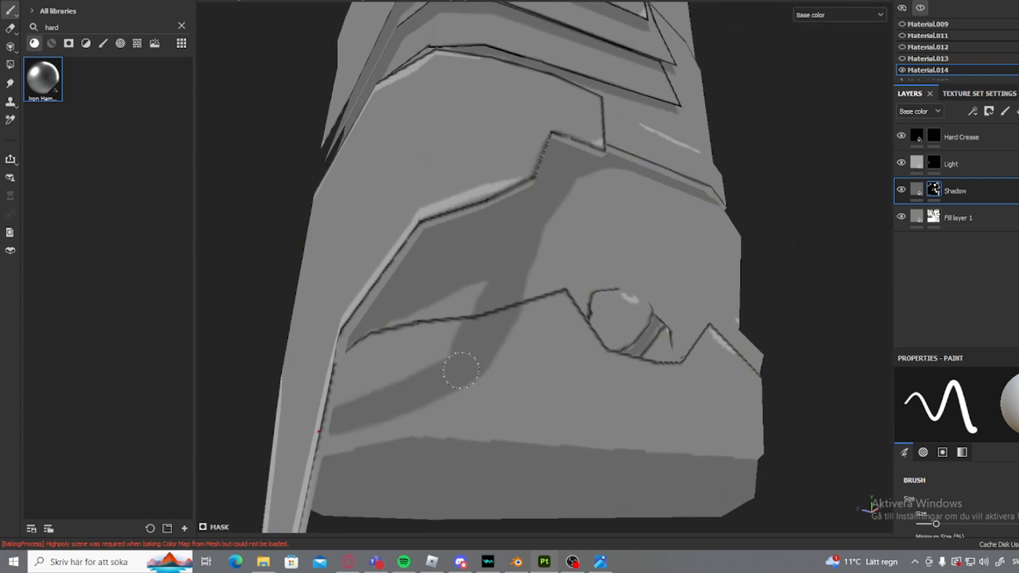
drag(460, 367, 321, 422)
mouse_move(321, 423)
mouse_down()
mouse_move(453, 349)
mouse_move(400, 340)
mouse_move(408, 322)
mouse_move(386, 379)
mouse_move(372, 374)
mouse_up()
scroll(507, 322, up, 2)
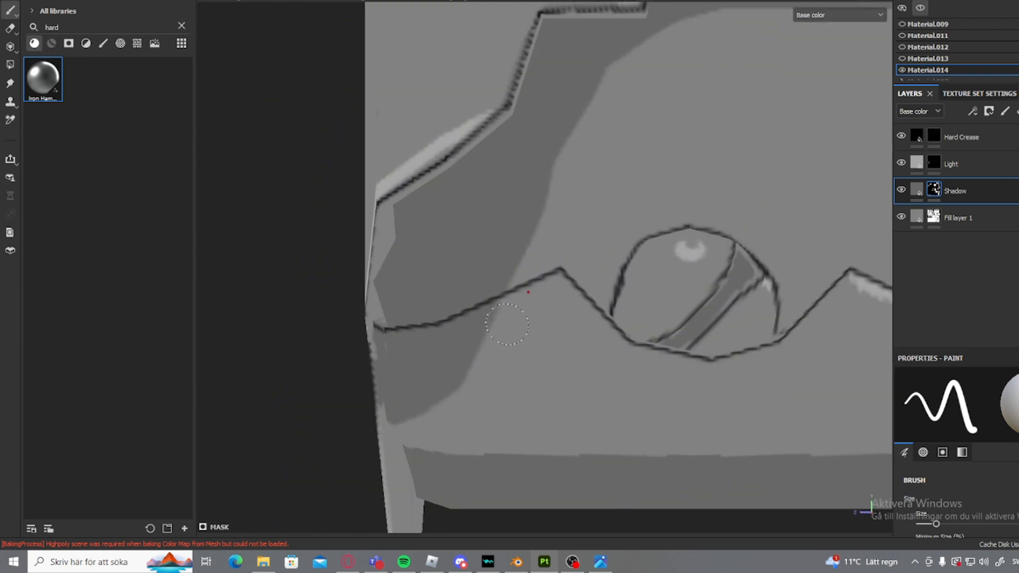
scroll(508, 323, down, 5)
mouse_move(508, 323)
alt+mouse_down()
mouse_move(533, 325)
mouse_move(531, 176)
alt+mouse_up()
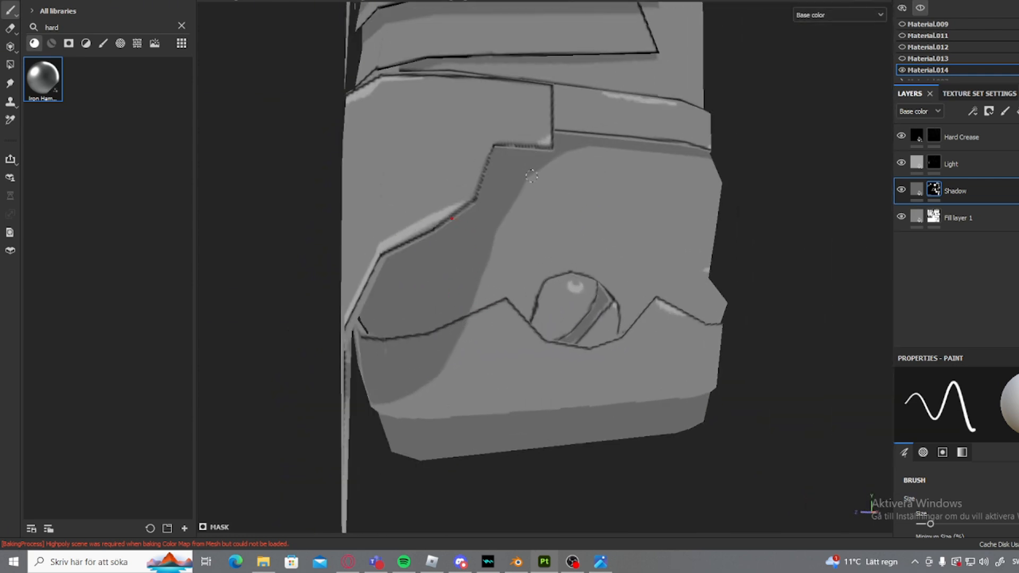
- Extend the shadow into the corner beside the spike, closing the unpainted gaps down to the dark base band
alt+drag(396, 389, 382, 357)
ctrl+right_drag(308, 437, 318, 437)
mouse_move(319, 438)
alt+mouse_down()
mouse_move(446, 318)
mouse_move(366, 339)
alt+mouse_up()
mouse_move(367, 339)
alt+mouse_down()
mouse_move(305, 382)
mouse_move(371, 360)
alt+mouse_up()
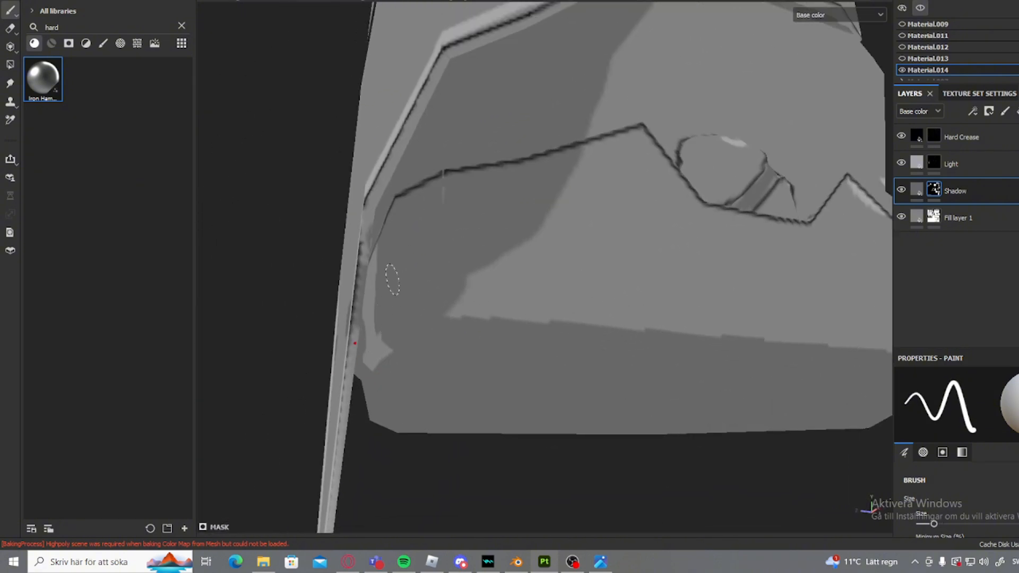
mouse_move(387, 280)
alt+mouse_down()
mouse_move(403, 275)
mouse_move(352, 261)
mouse_move(335, 345)
mouse_move(345, 405)
alt+mouse_up()
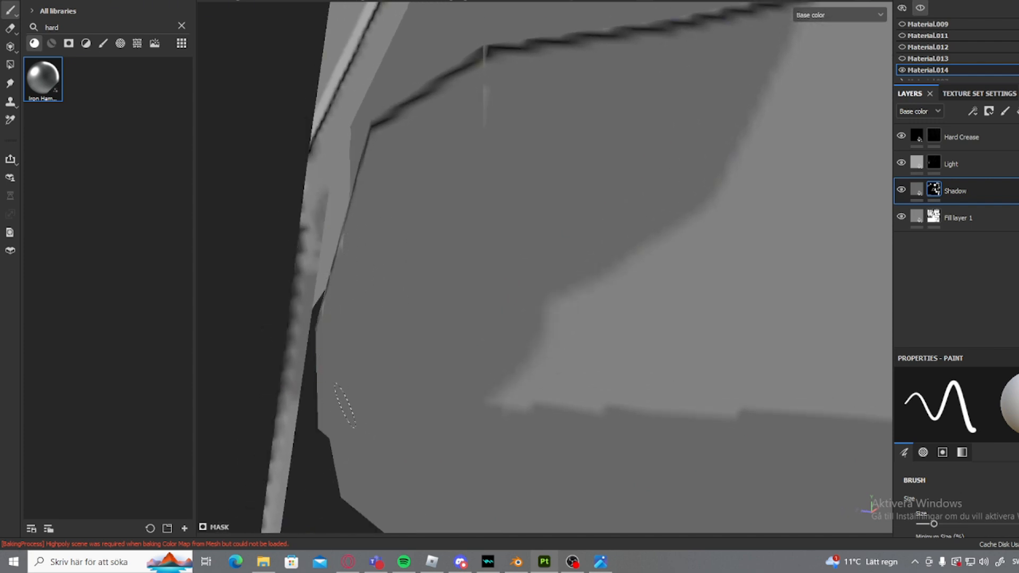
scroll(413, 319, down, 5)
key(4)
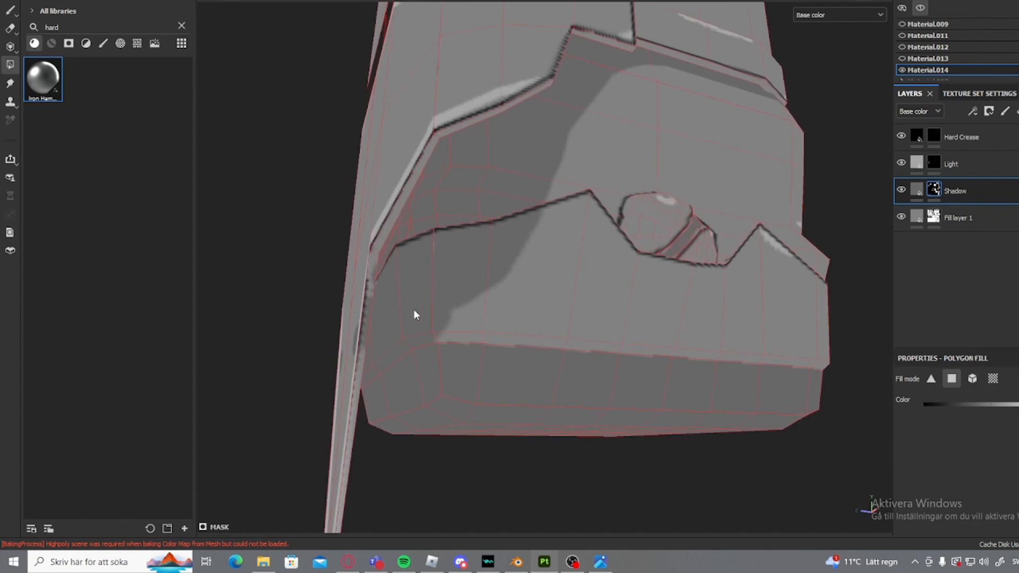
click(972, 379)
alt+drag(460, 330, 531, 340)
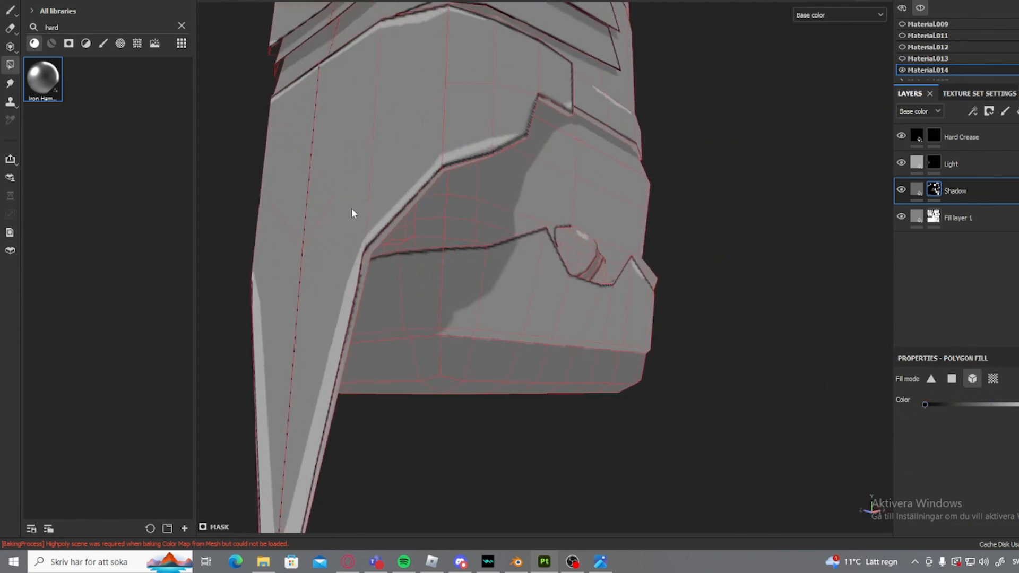
scroll(636, 288, down, 3)
mouse_move(578, 270)
alt+mouse_down()
mouse_move(631, 287)
mouse_move(516, 332)
alt+mouse_up()
key(1)
scroll(515, 333, down, 3)
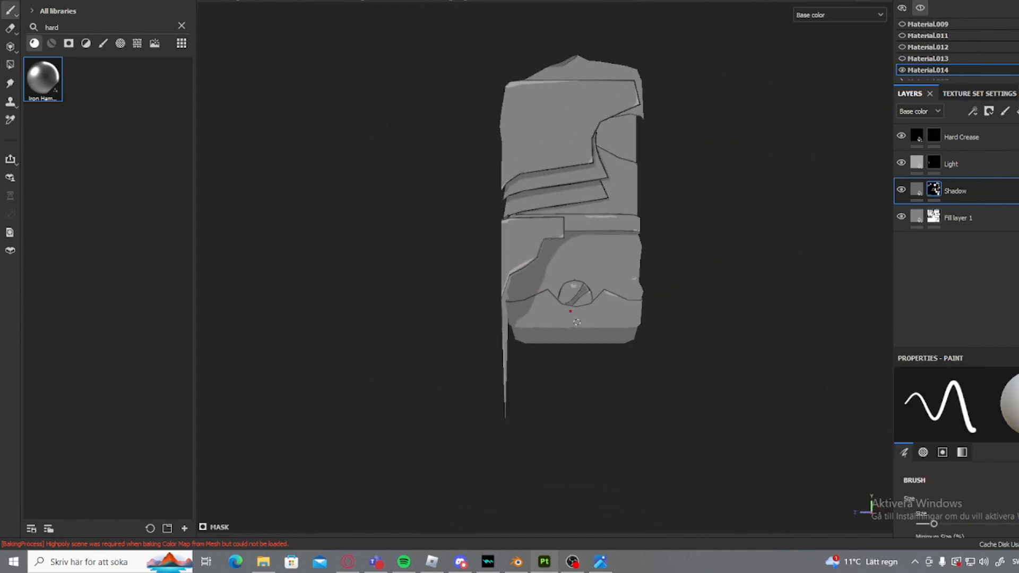
- Smooth the shadow's slanted edge below the zigzag crease with a smaller brush, running it diagonally into the dark base band
scroll(427, 309, up, 6)
alt+drag(441, 296, 465, 286)
ctrl+right_drag(464, 286, 453, 285)
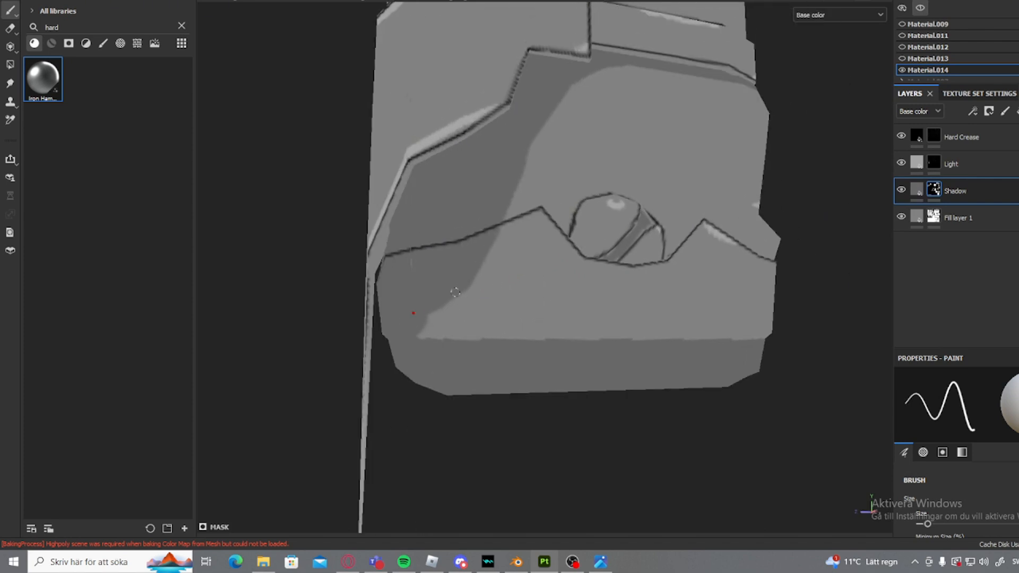
scroll(466, 282, up, 2)
drag(461, 298, 409, 341)
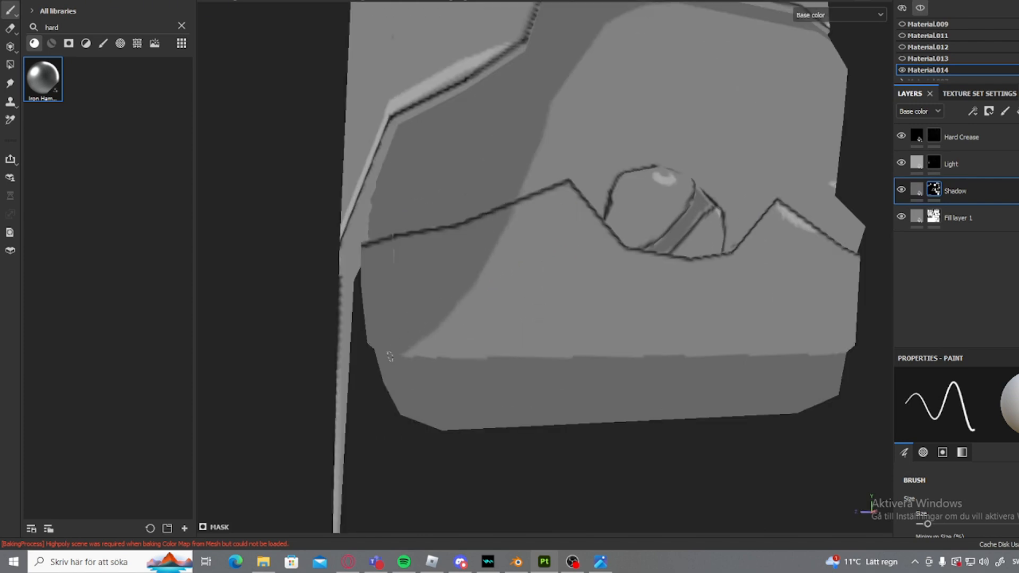
scroll(453, 310, down, 3)
scroll(479, 288, up, 3)
alt+drag(458, 312, 480, 313)
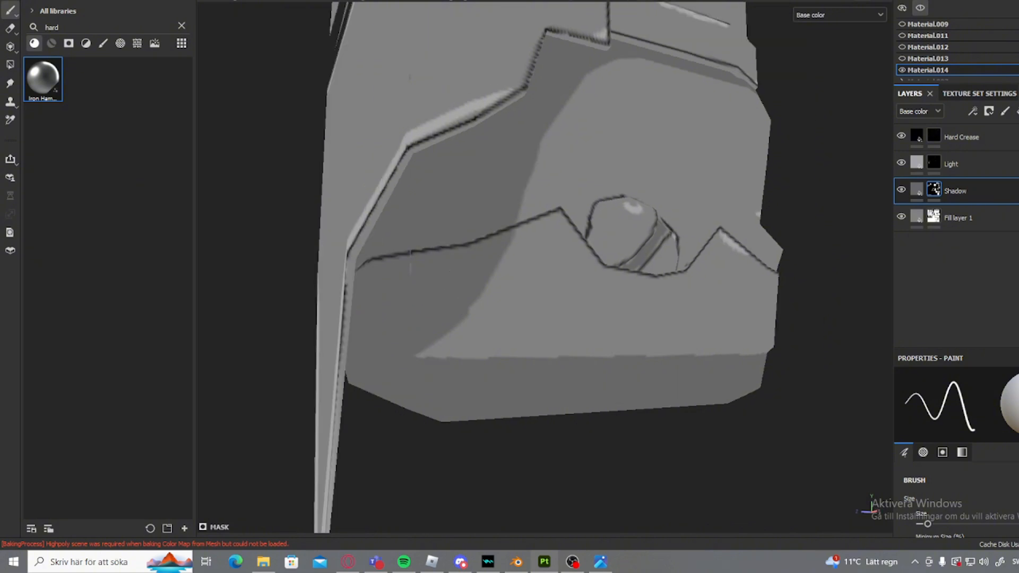
- Turn off the isolated display of the current texture set so the whole character is shown again
scroll(447, 259, down, 8)
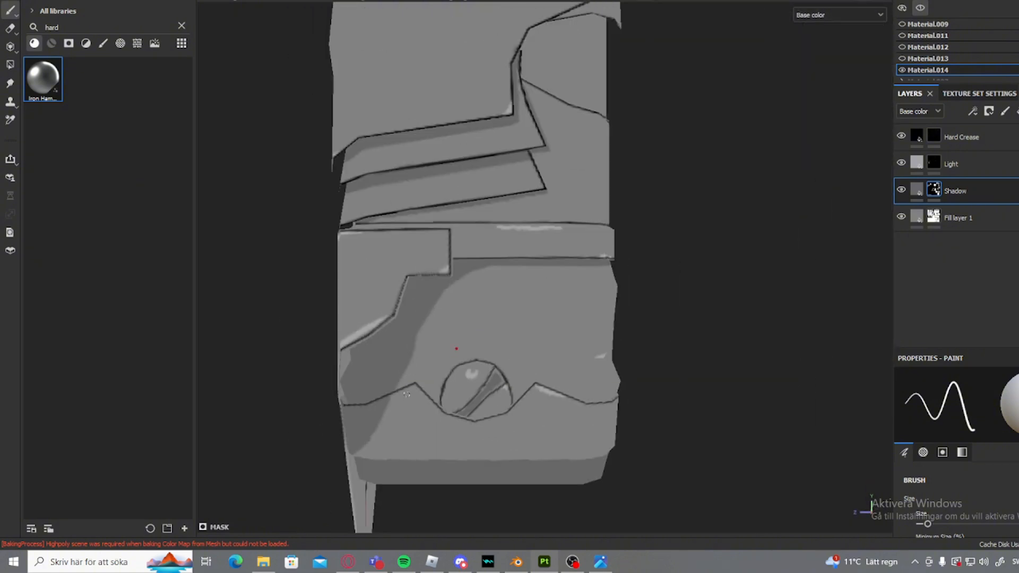
scroll(585, 362, down, 3)
alt+drag(382, 361, 530, 366)
scroll(846, 117, up, 3)
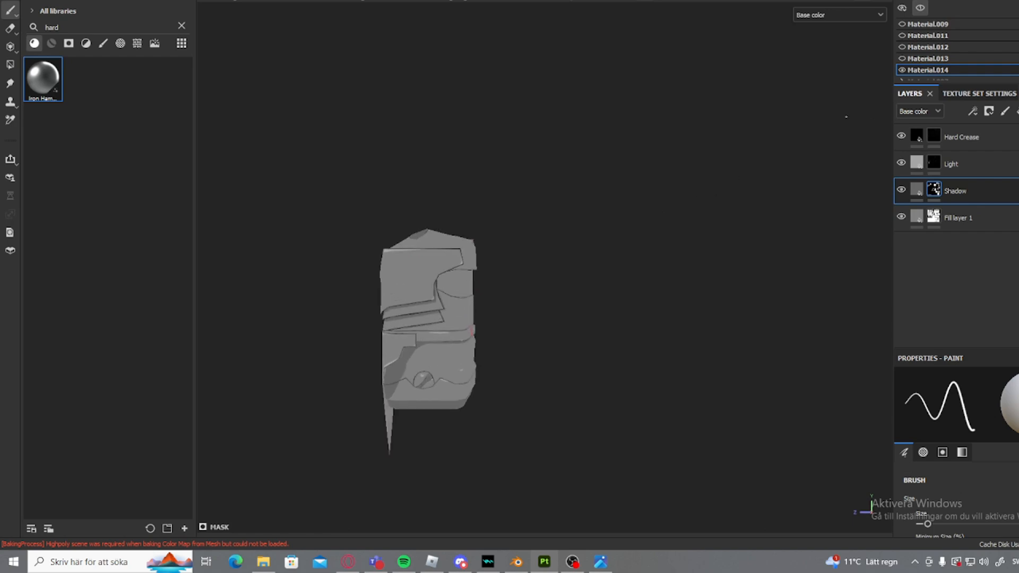
click(921, 8)
scroll(458, 347, up, 5)
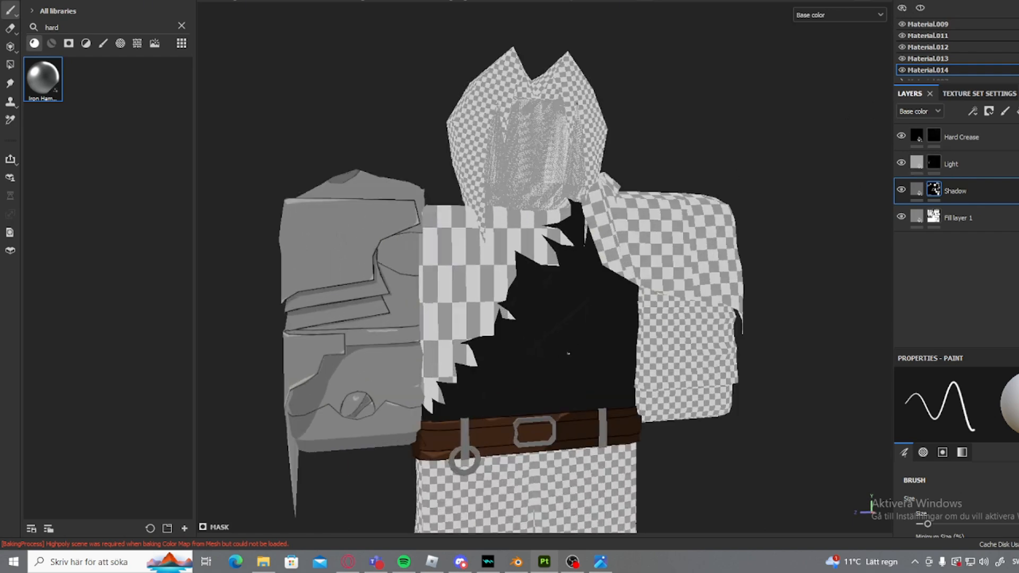
- Examine the shaded arm piece up close and from several angles, comparing it with the rest of the character
scroll(458, 347, up, 5)
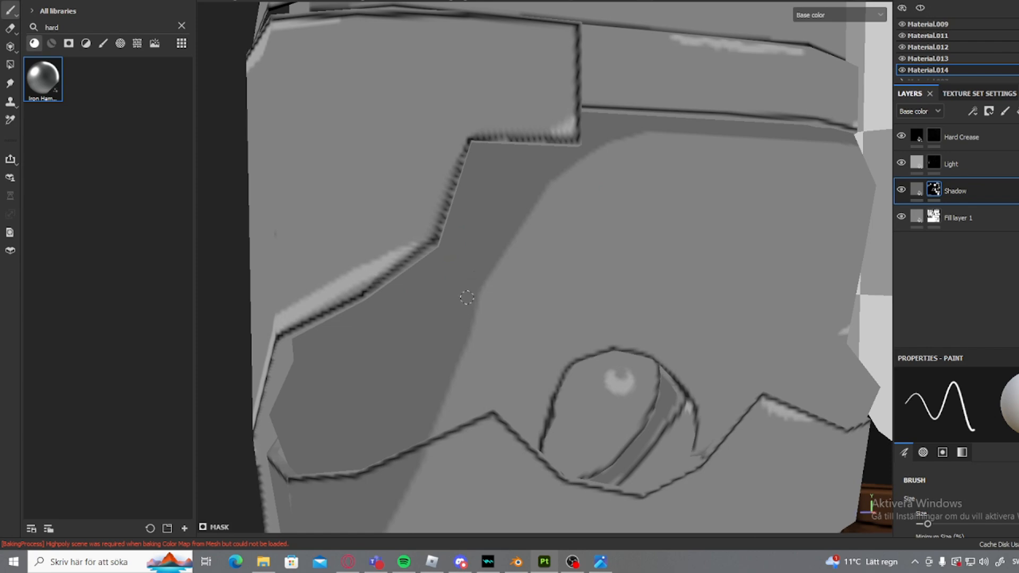
scroll(576, 172, down, 5)
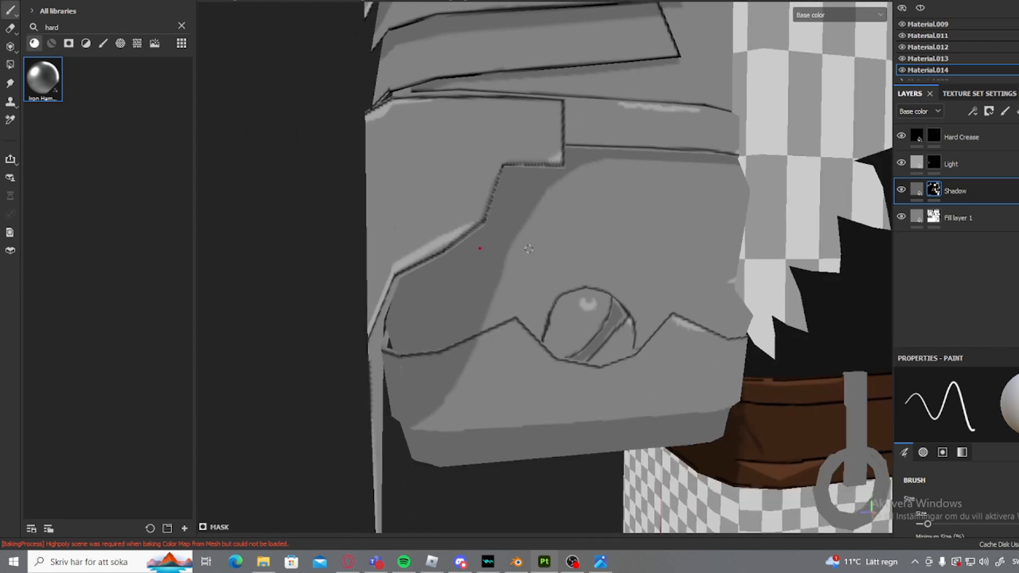
alt+drag(535, 263, 552, 276)
scroll(463, 348, up, 5)
scroll(464, 348, up, 3)
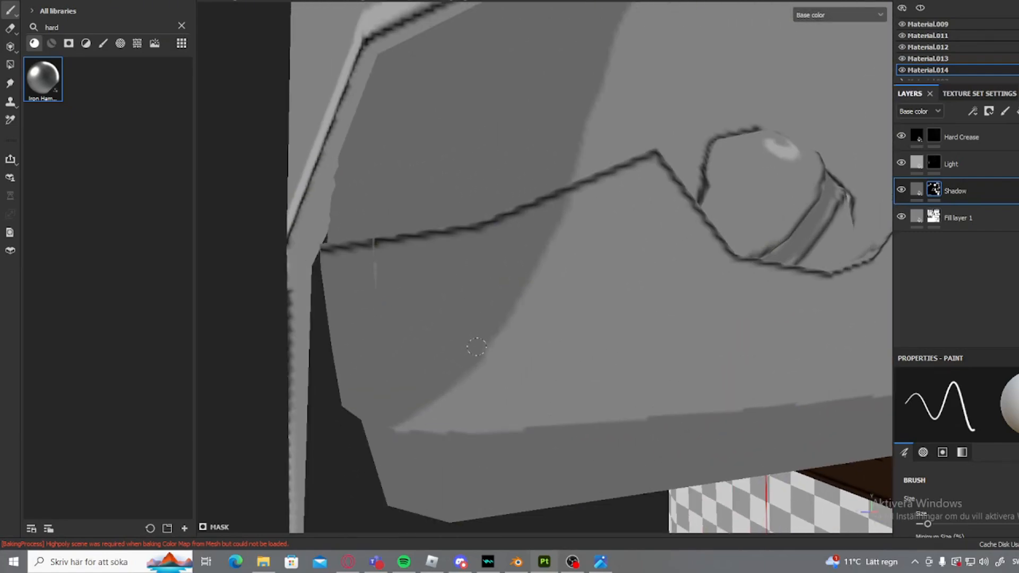
scroll(449, 365, down, 6)
alt+drag(449, 365, 531, 348)
scroll(304, 361, down, 4)
alt+middle_drag(582, 322, 487, 309)
scroll(487, 339, up, 2)
alt+drag(489, 341, 417, 328)
alt+middle_drag(463, 288, 337, 285)
alt+drag(464, 297, 641, 356)
scroll(594, 300, down, 3)
alt+middle_drag(514, 314, 448, 338)
scroll(386, 366, down, 3)
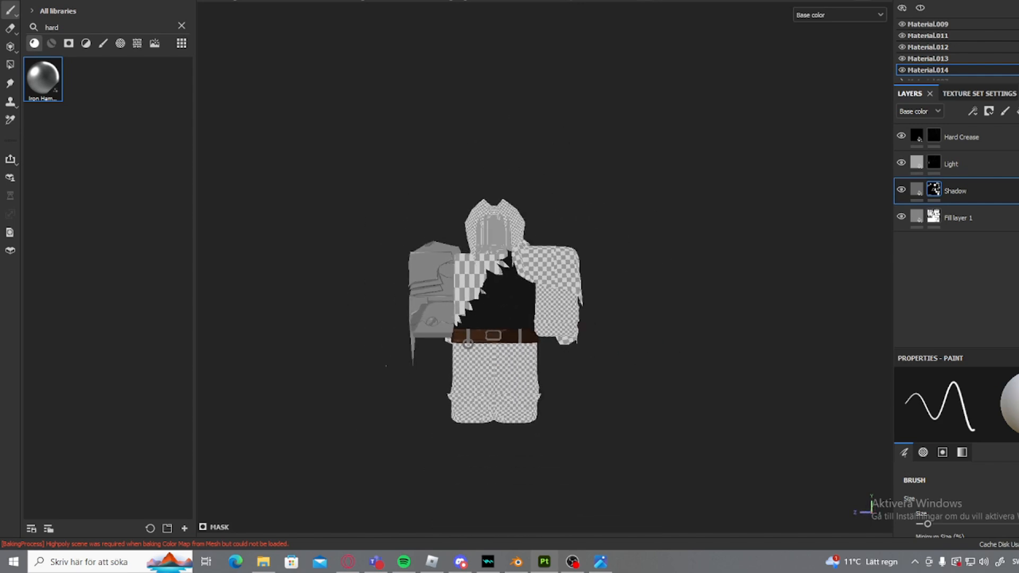
scroll(463, 285, up, 2)
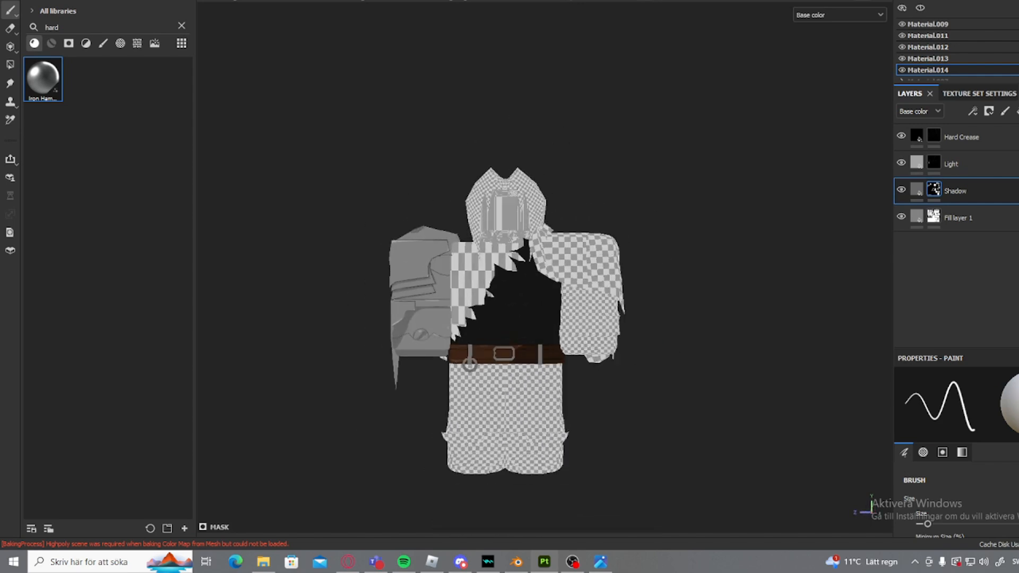
scroll(459, 285, up, 3)
mouse_move(459, 285)
alt+middle_down()
mouse_move(323, 296)
mouse_move(446, 286)
alt+middle_up()
scroll(465, 406, down, 2)
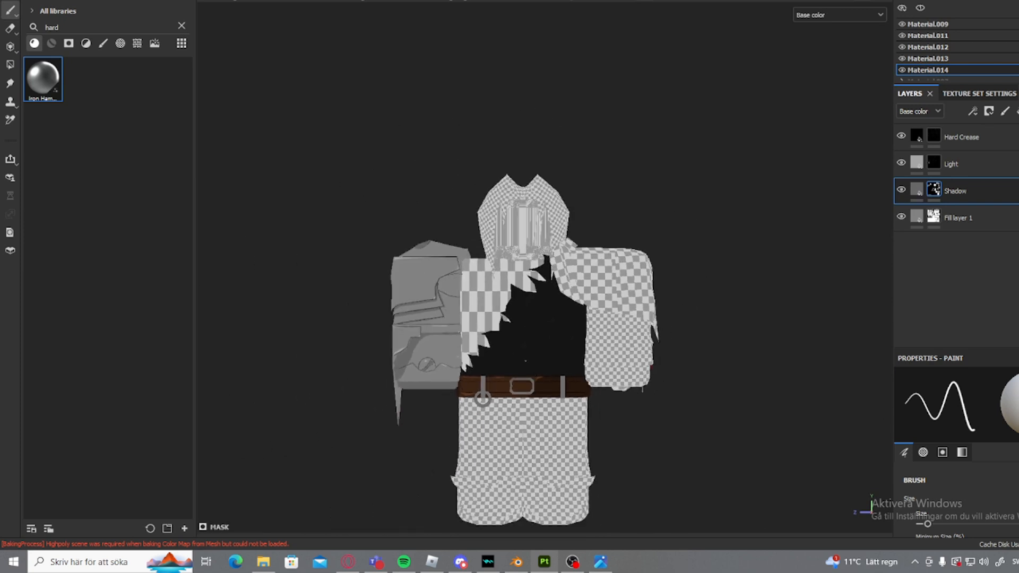